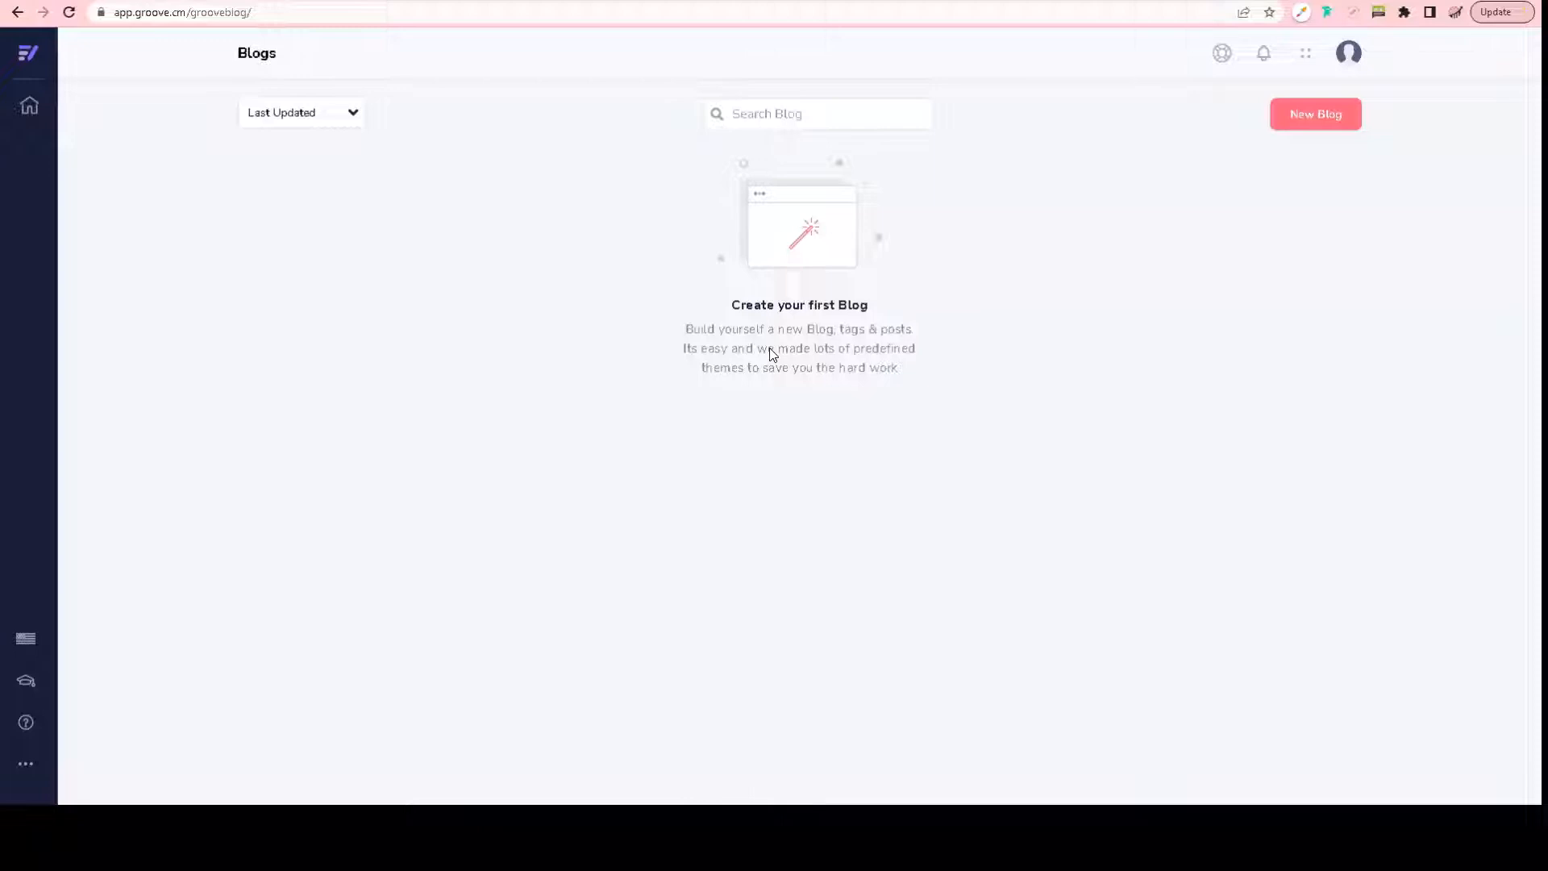
# Step: Create a new English blog named "Internet Marketing Scope" with the subdomain "imscopev3"
pyautogui.click(848, 361)
pyautogui.click(1341, 115)
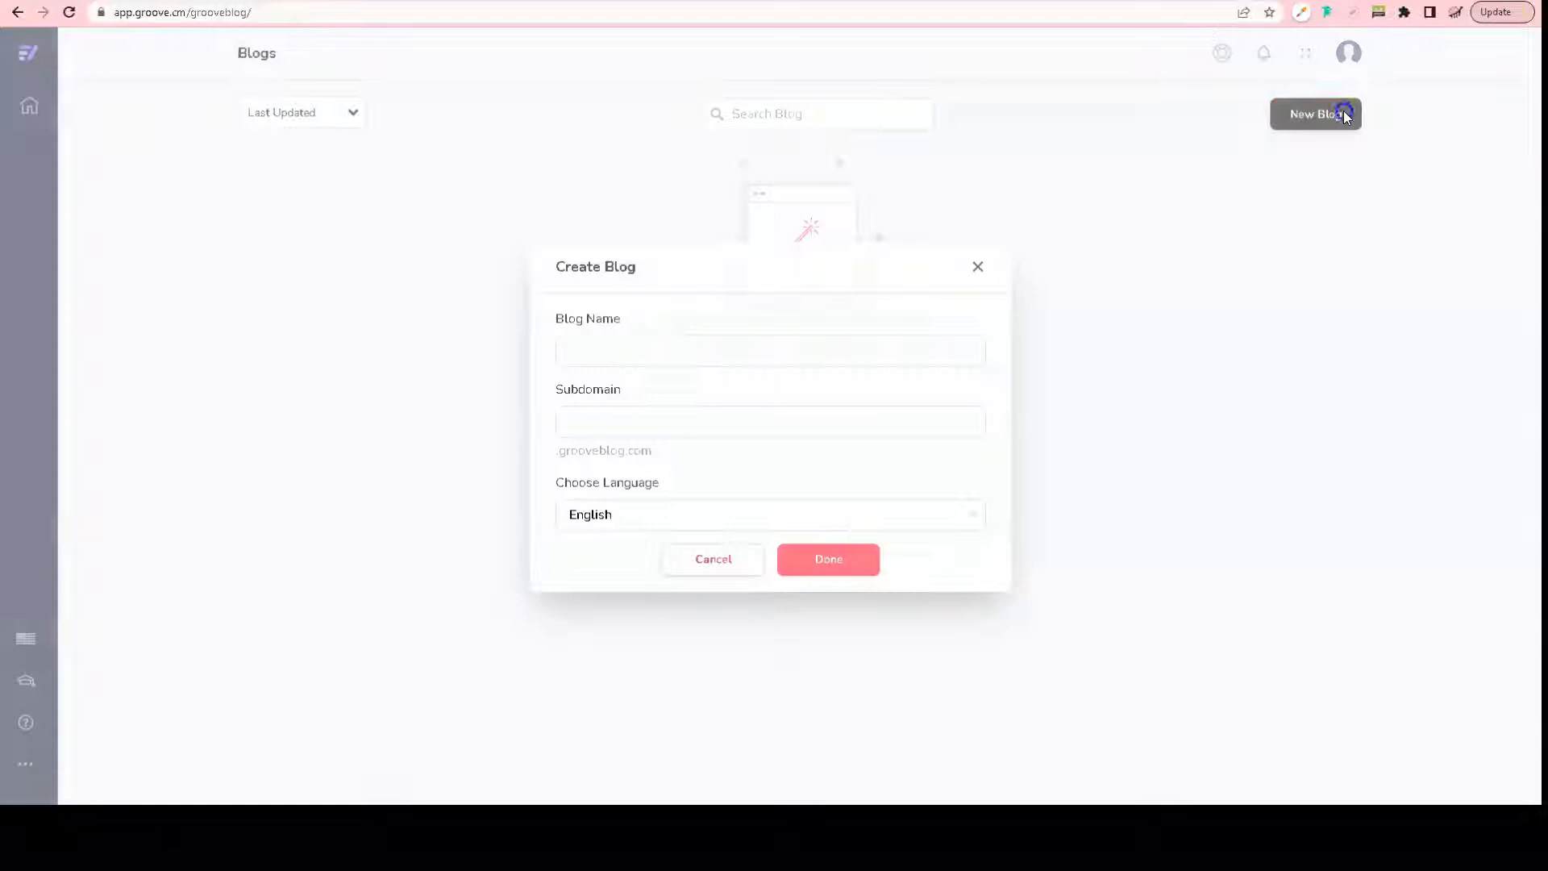
pyautogui.click(642, 338)
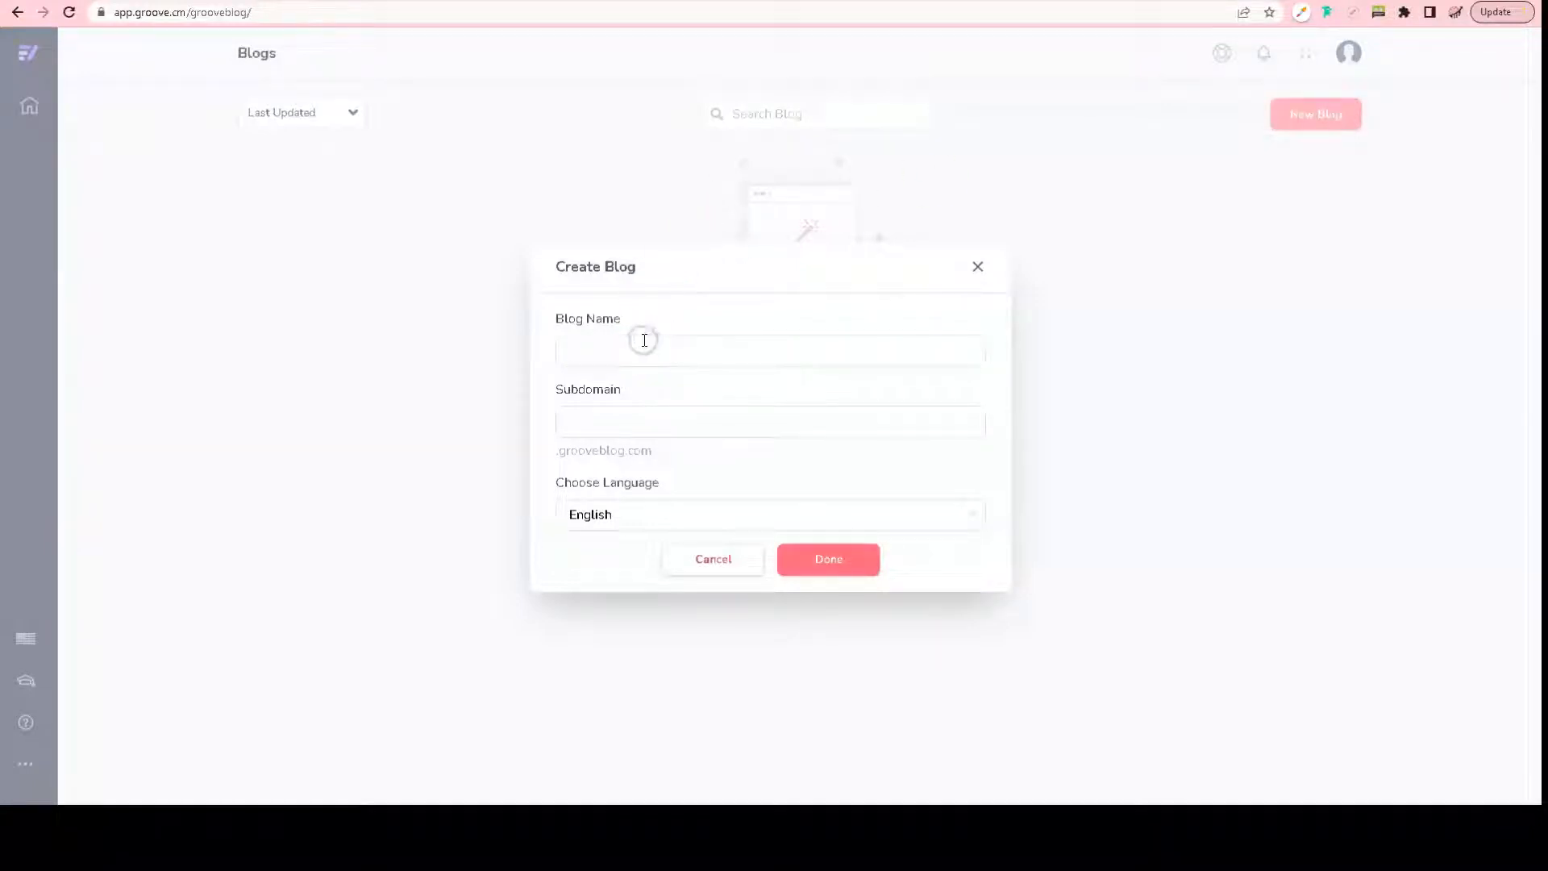
pyautogui.write('Internet Marketing Scope')
pyautogui.write('imscopev3')
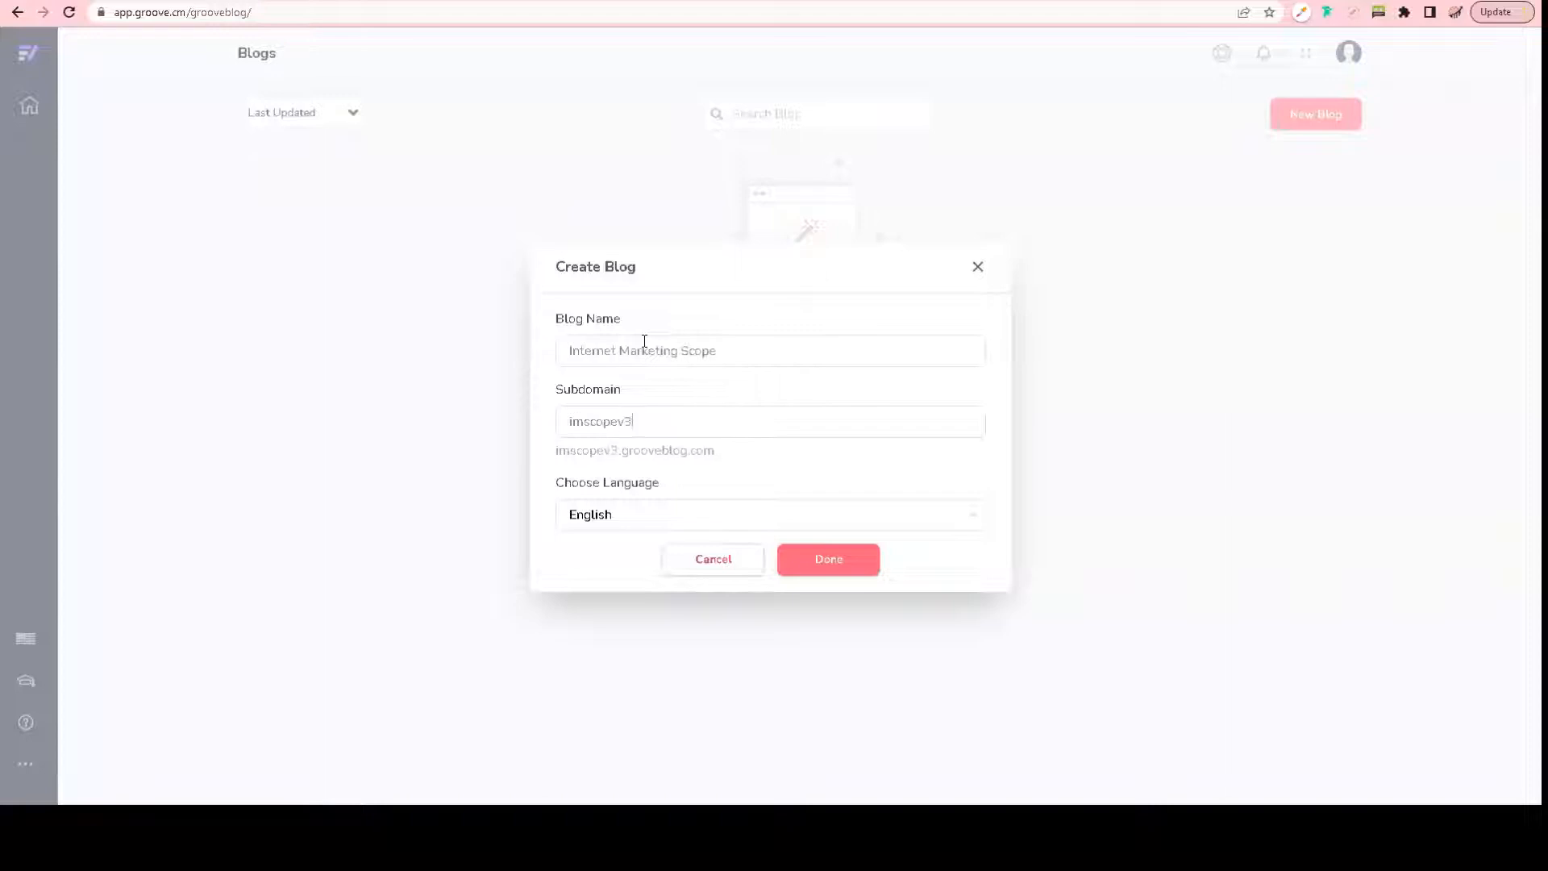
pyautogui.click(800, 558)
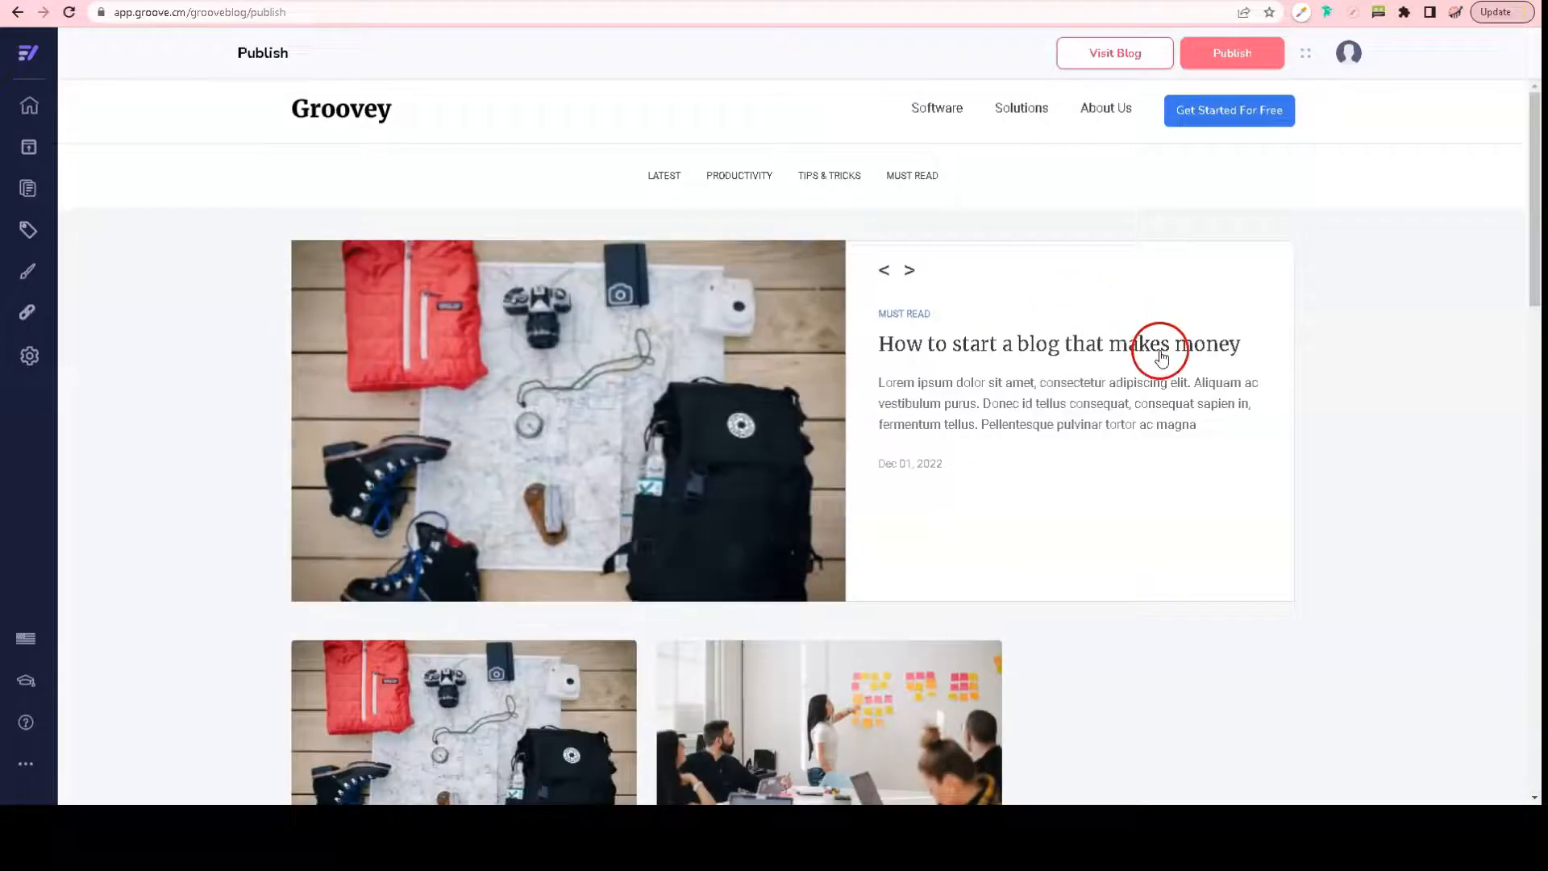
# Step: Look over the new blog's preview page and publish the blog
pyautogui.scroll(-8, 1406, 440)
pyautogui.scroll(8, 1408, 442)
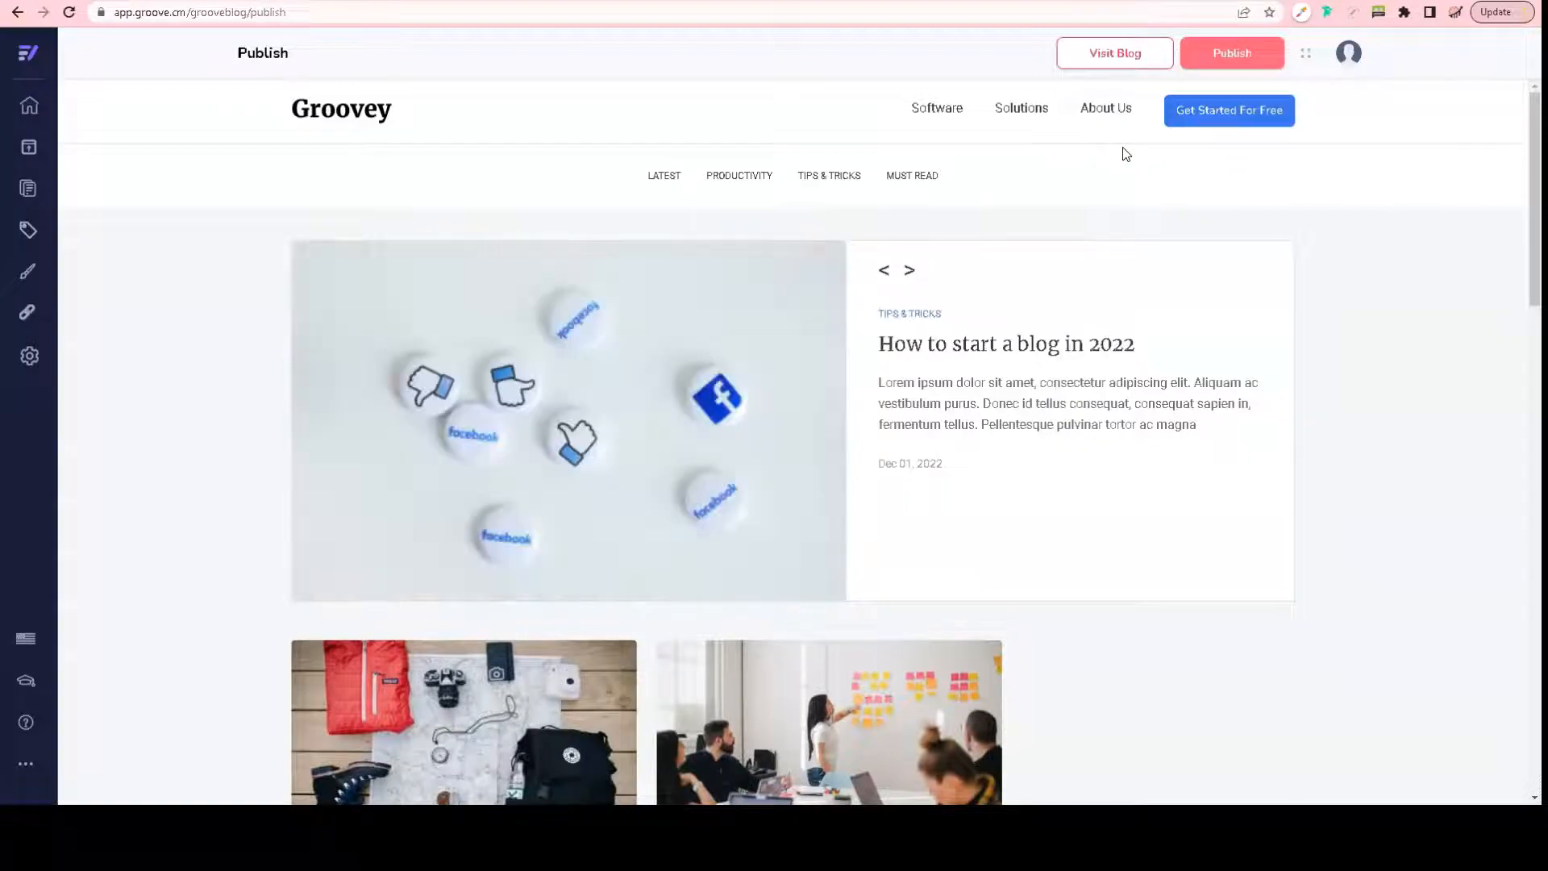
pyautogui.click(1238, 60)
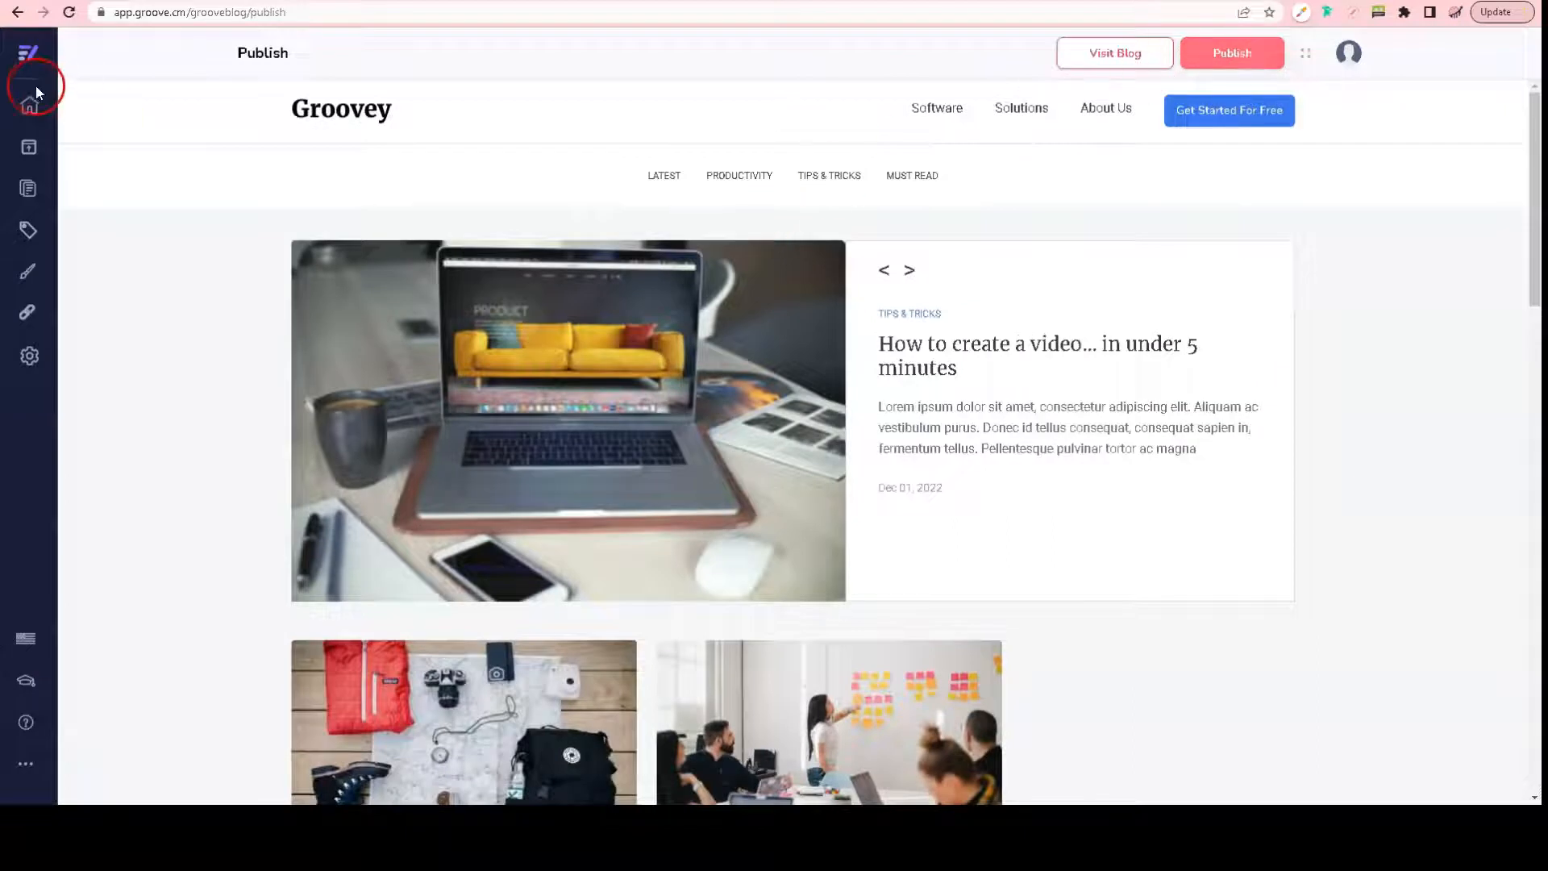
# Step: Open the blog theme for customizing and set the heading font to Roboto, font size to Medium and body font to Nunito Sans
pyautogui.click(28, 272)
pyautogui.click(821, 303)
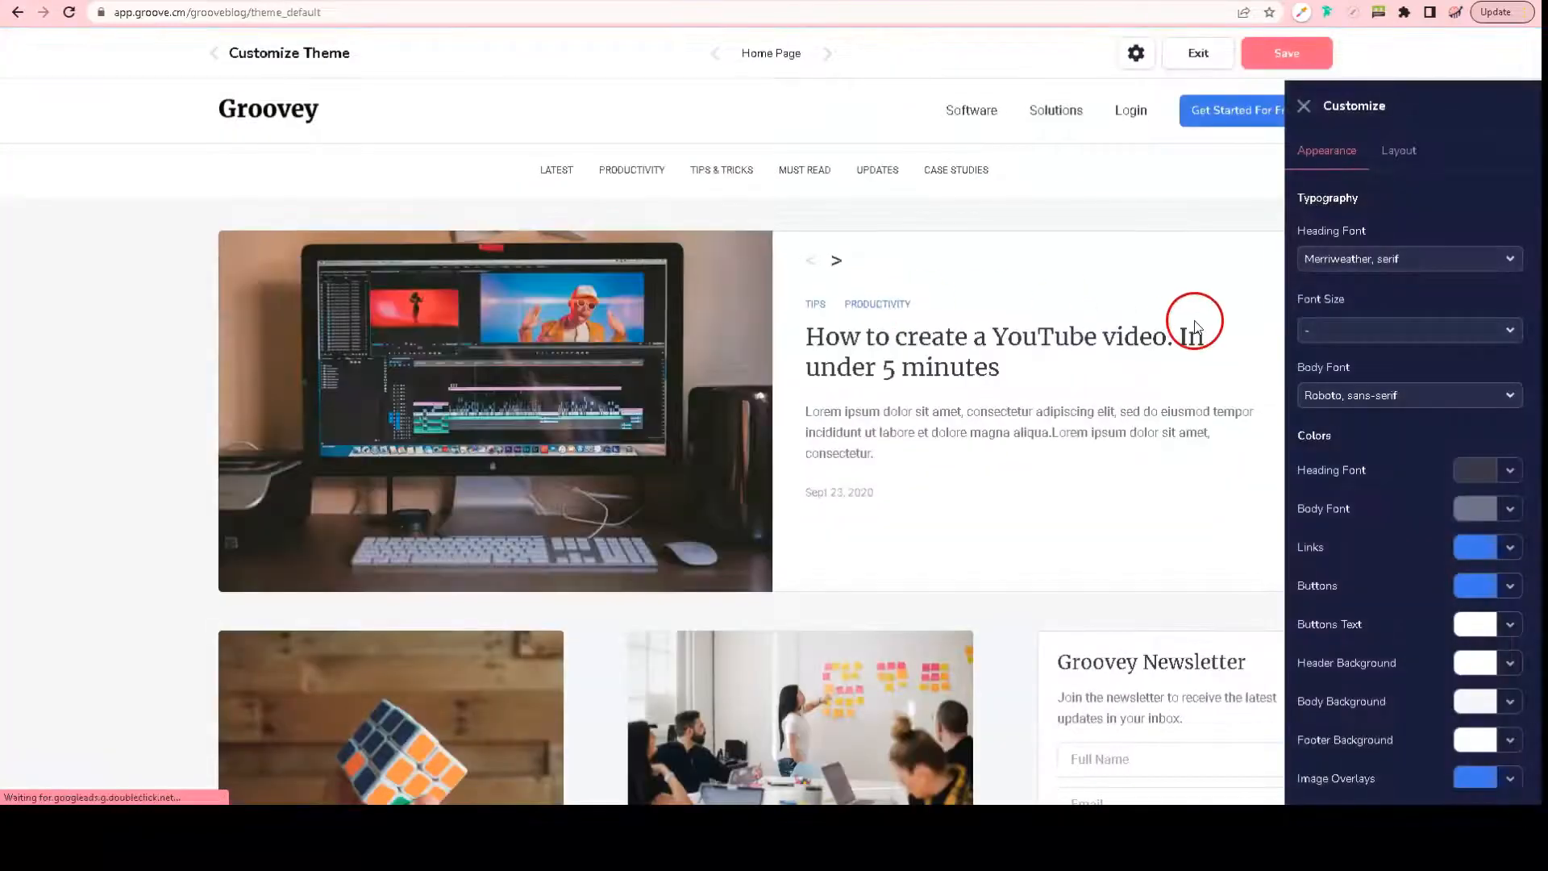
pyautogui.click(1384, 262)
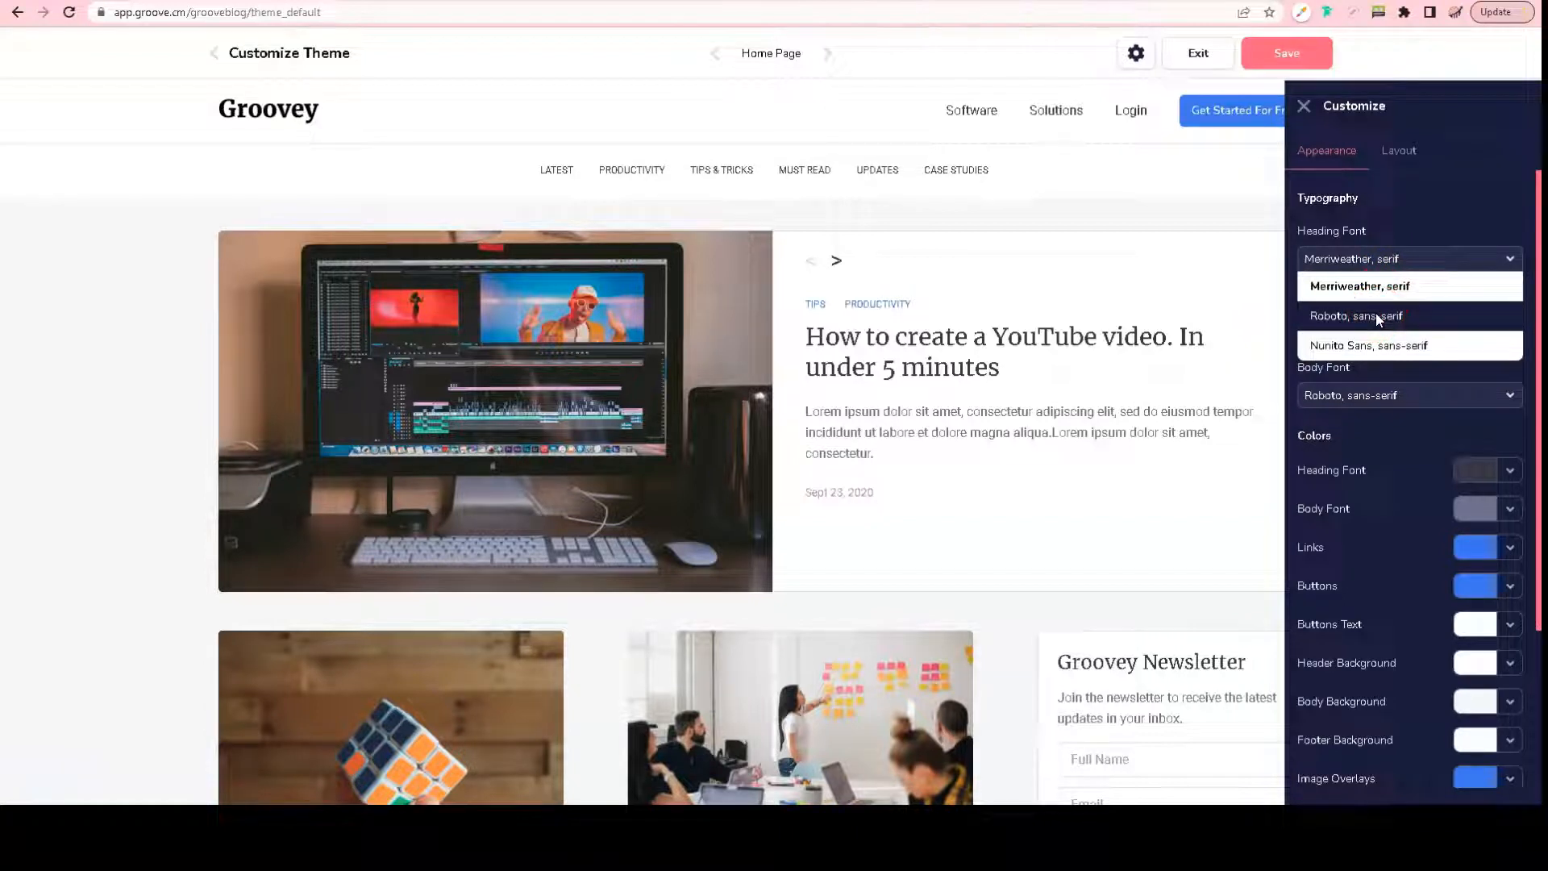
pyautogui.click(1378, 317)
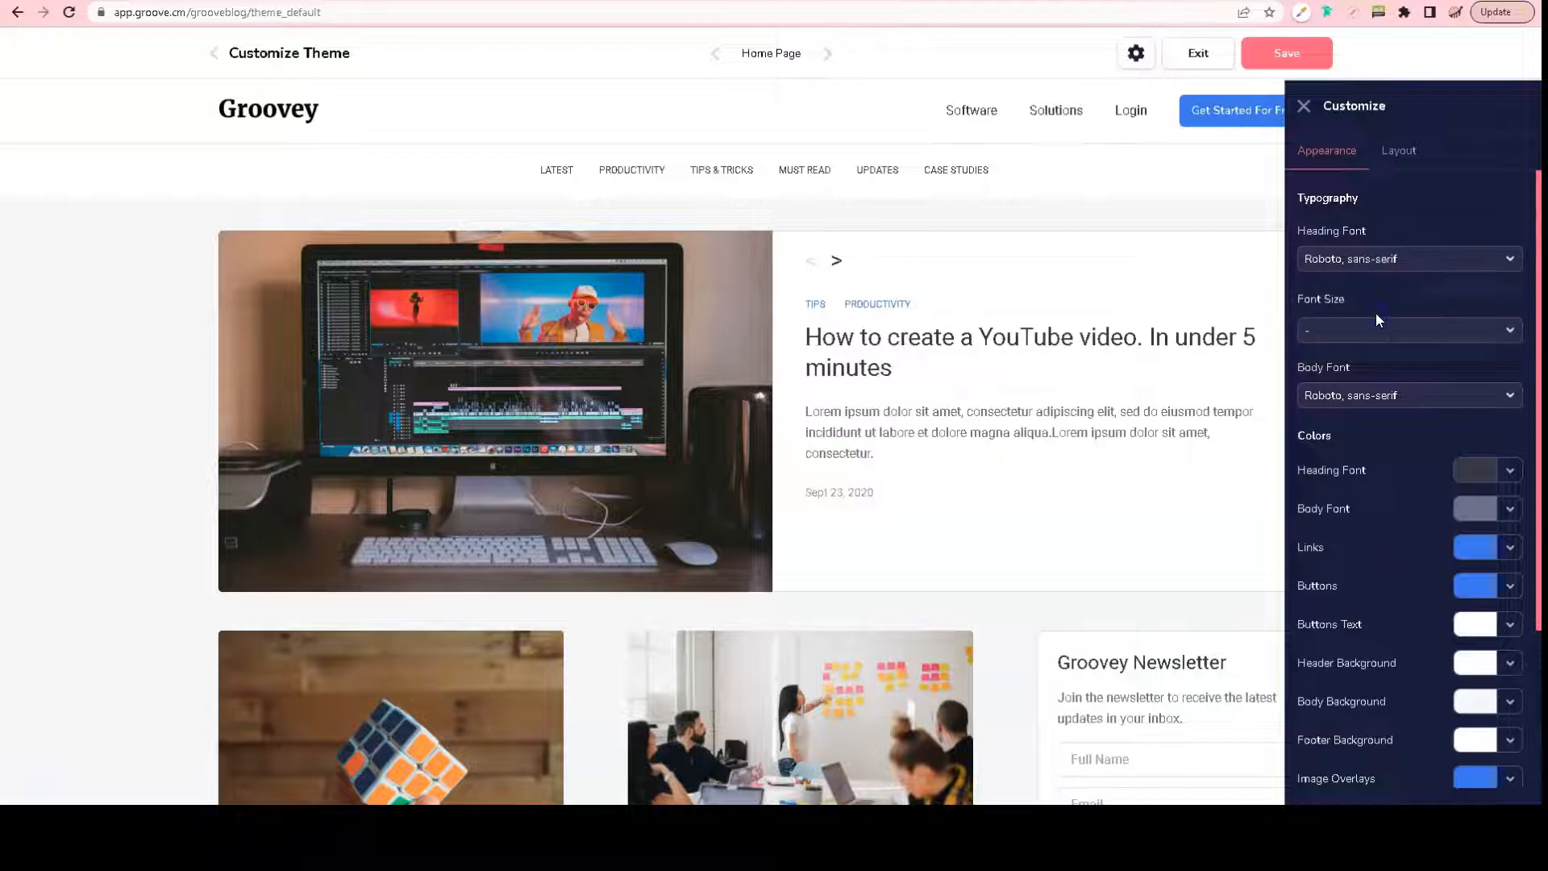
pyautogui.click(1370, 331)
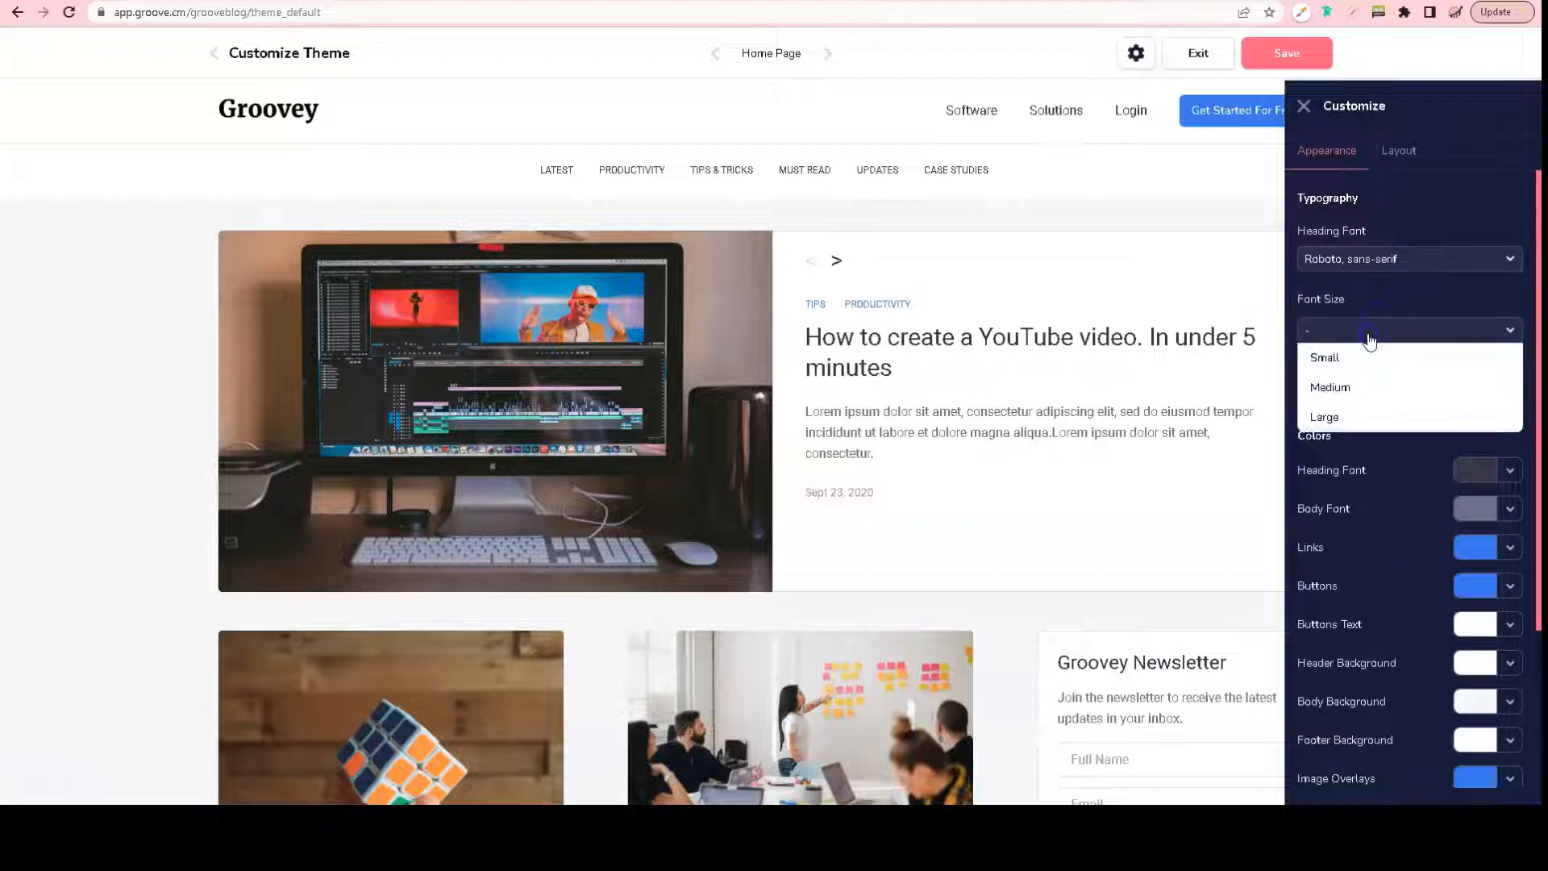
pyautogui.click(1365, 385)
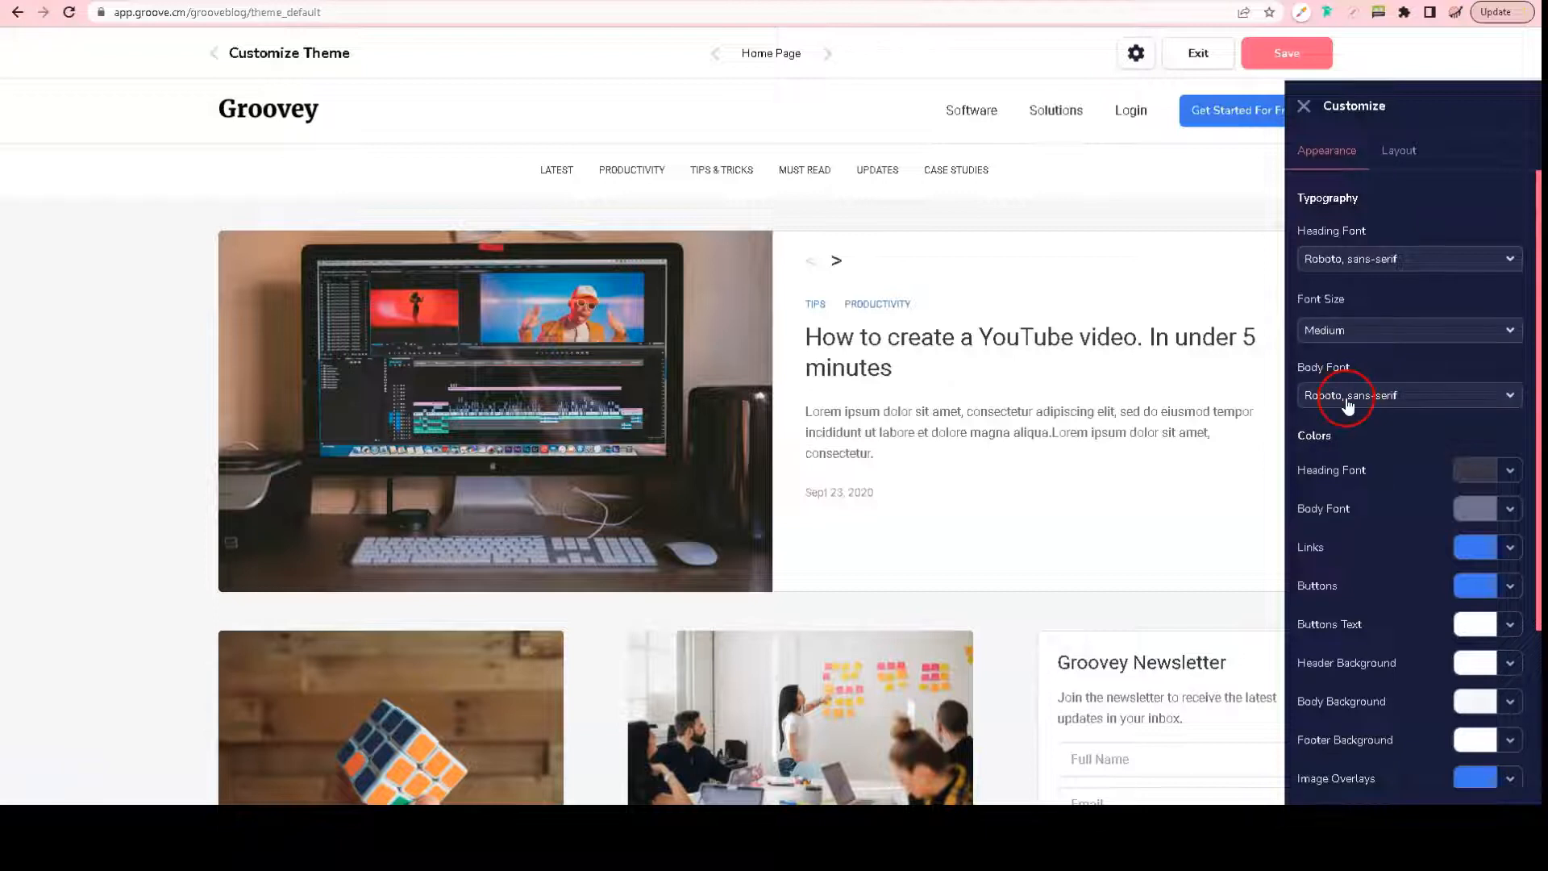
pyautogui.click(1349, 397)
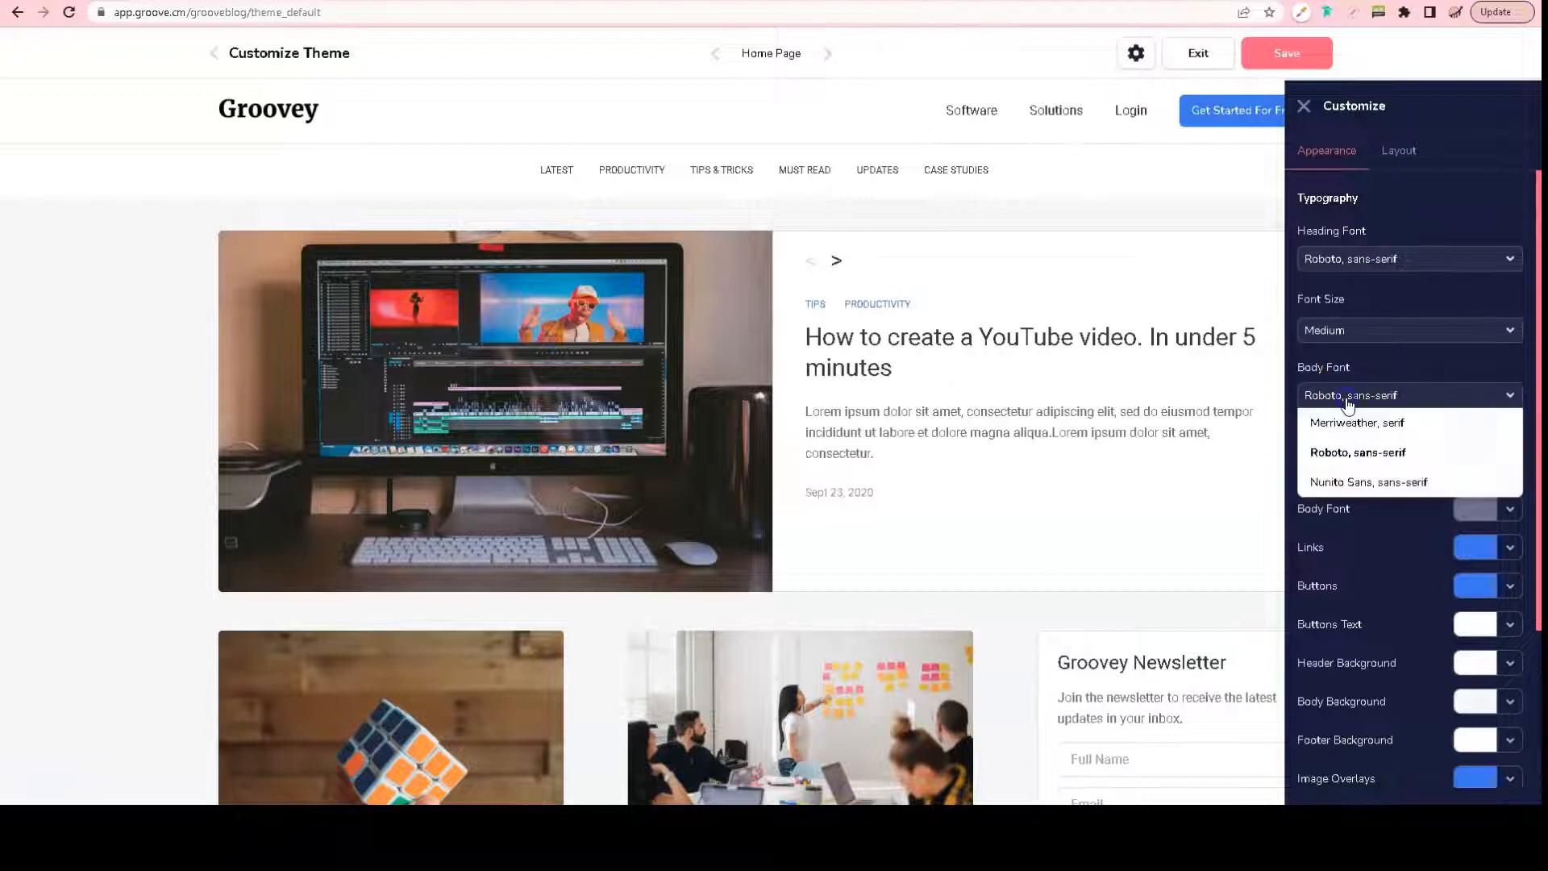
pyautogui.click(1364, 475)
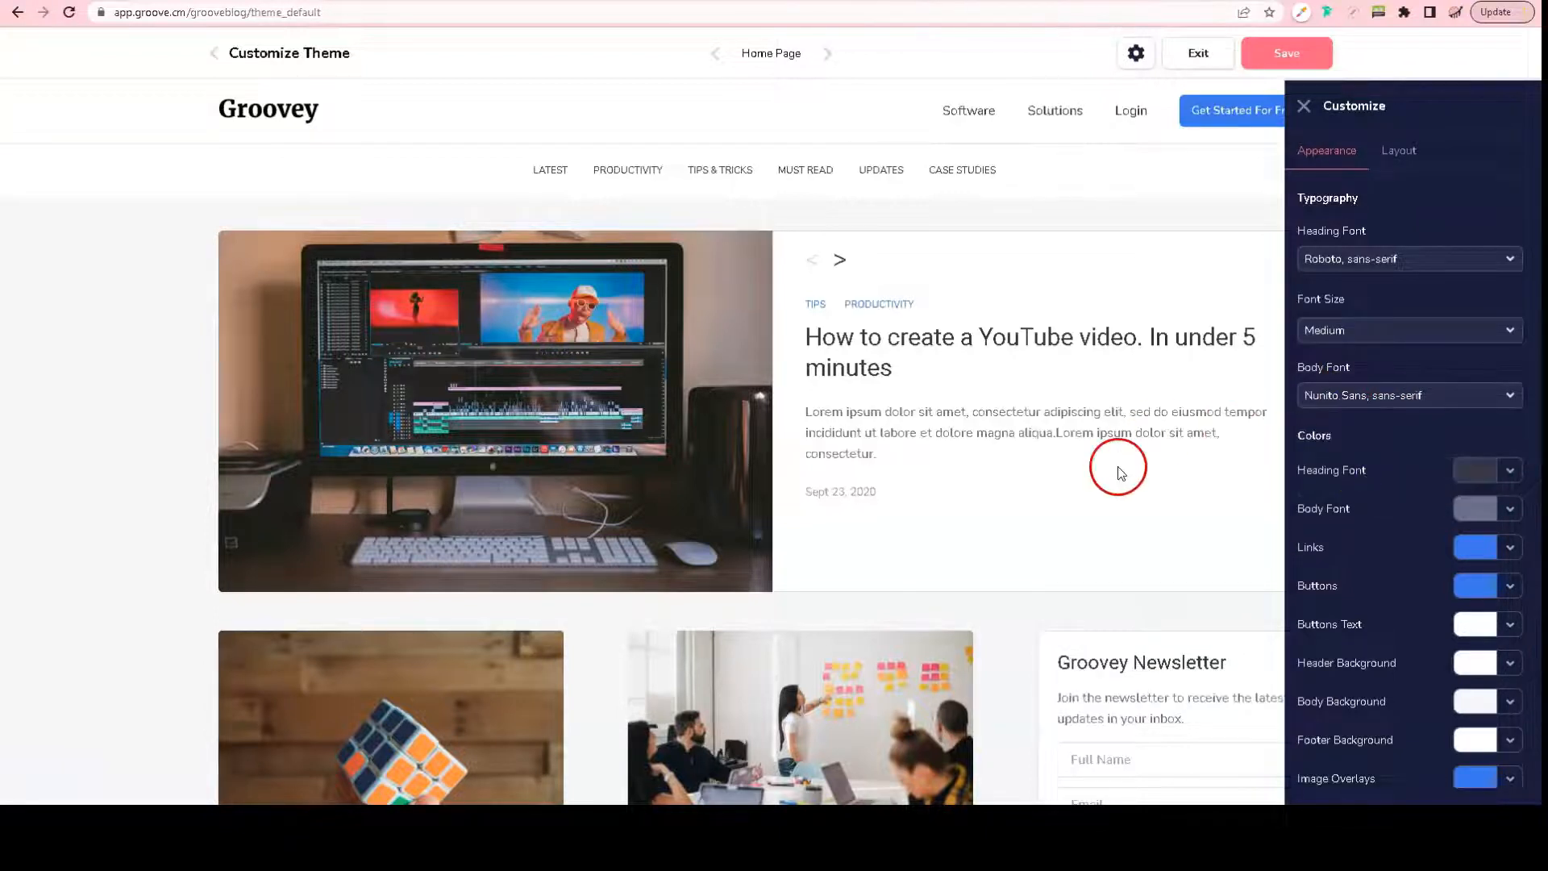
# Step: Review the theme's color settings and open canva.com in a new browser tab
pyautogui.scroll(-5, 1117, 466)
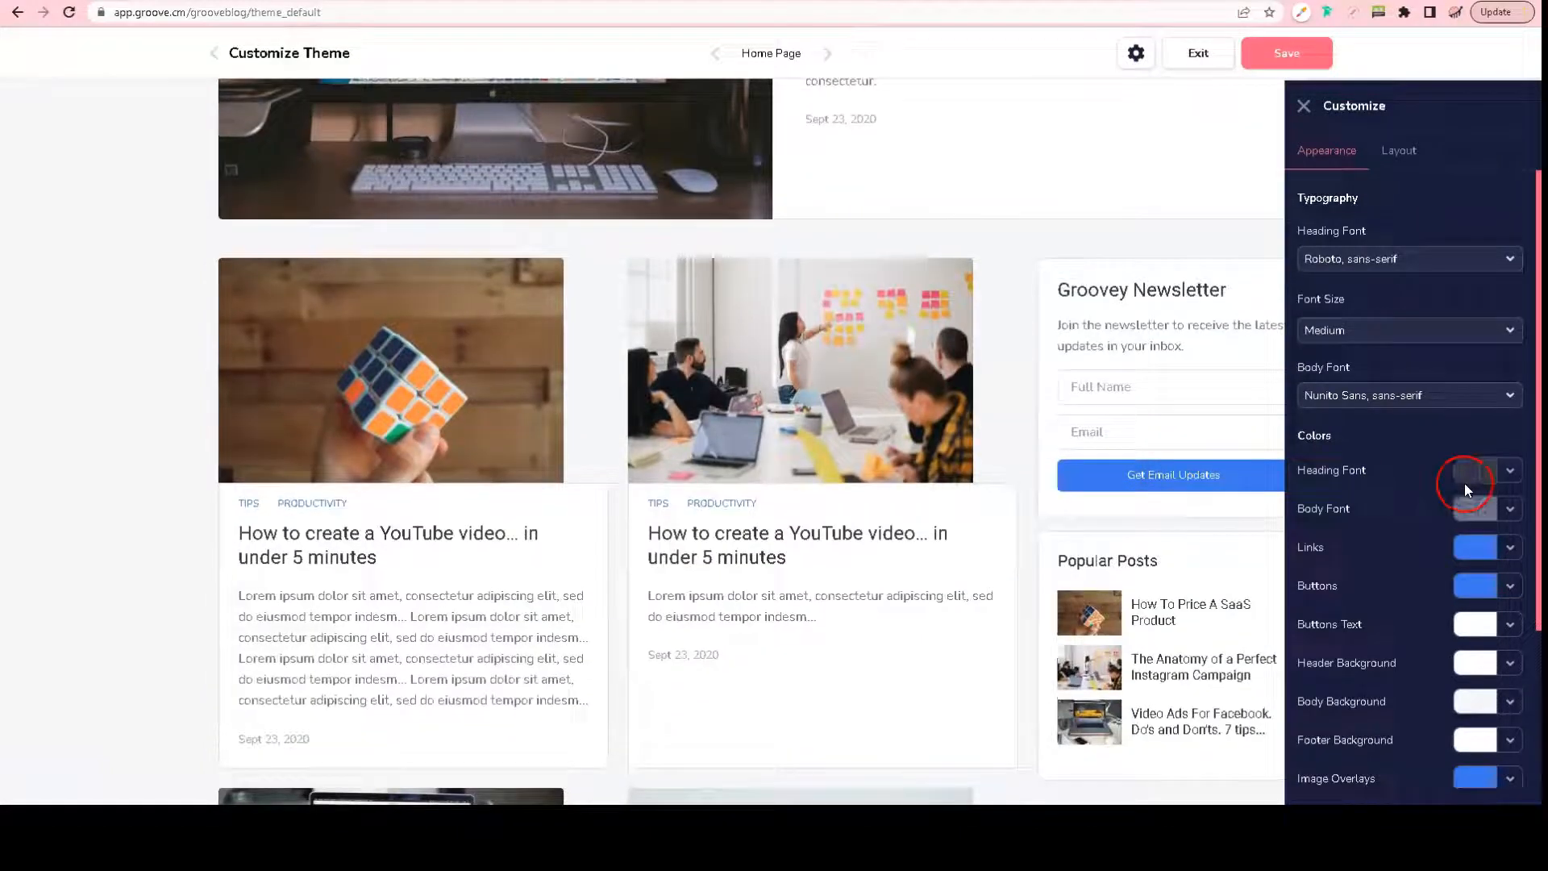
pyautogui.scroll(-3, 1461, 494)
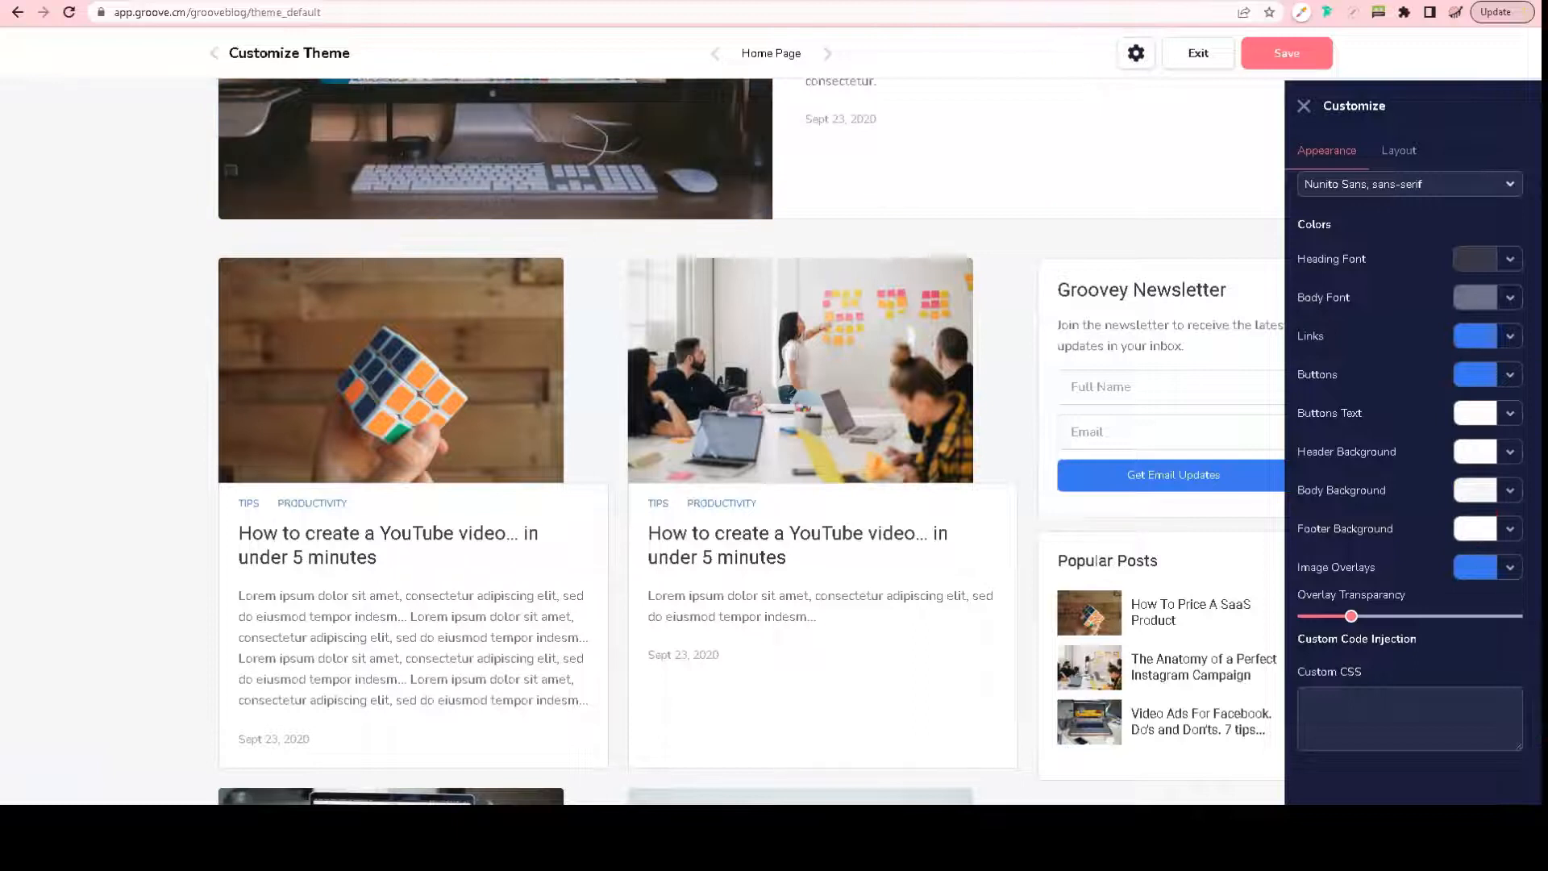
pyautogui.hotkey('ctrl', 't')
pyautogui.write('canva.com')
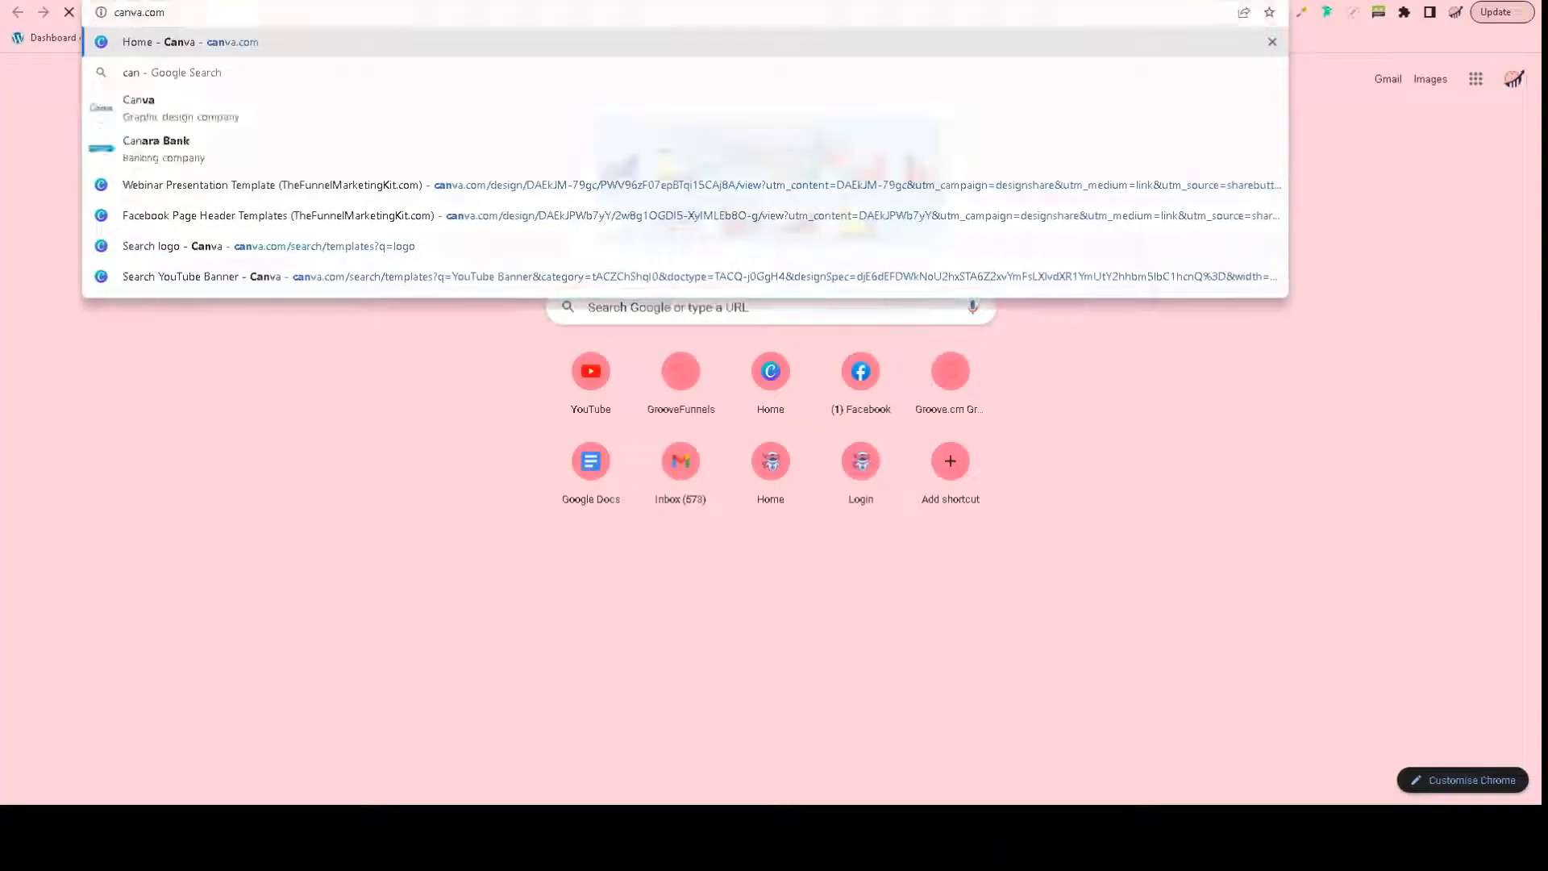
pyautogui.press('Return')
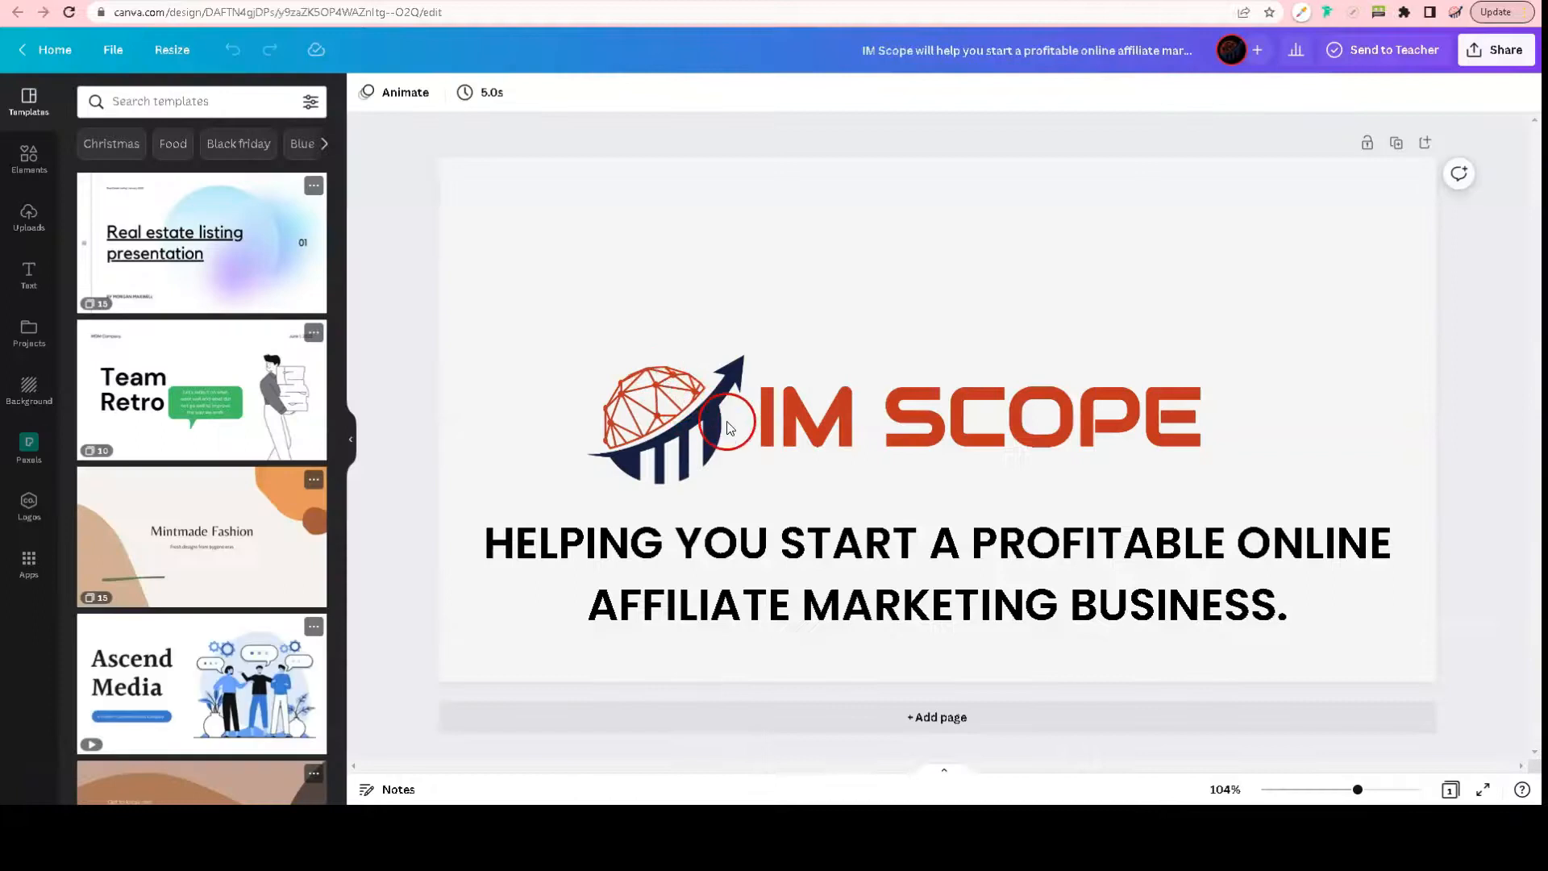
# Step: In the Canva IM Scope design, apply the logo's orange-red to the page background and copy that color's hex code
pyautogui.click(728, 425)
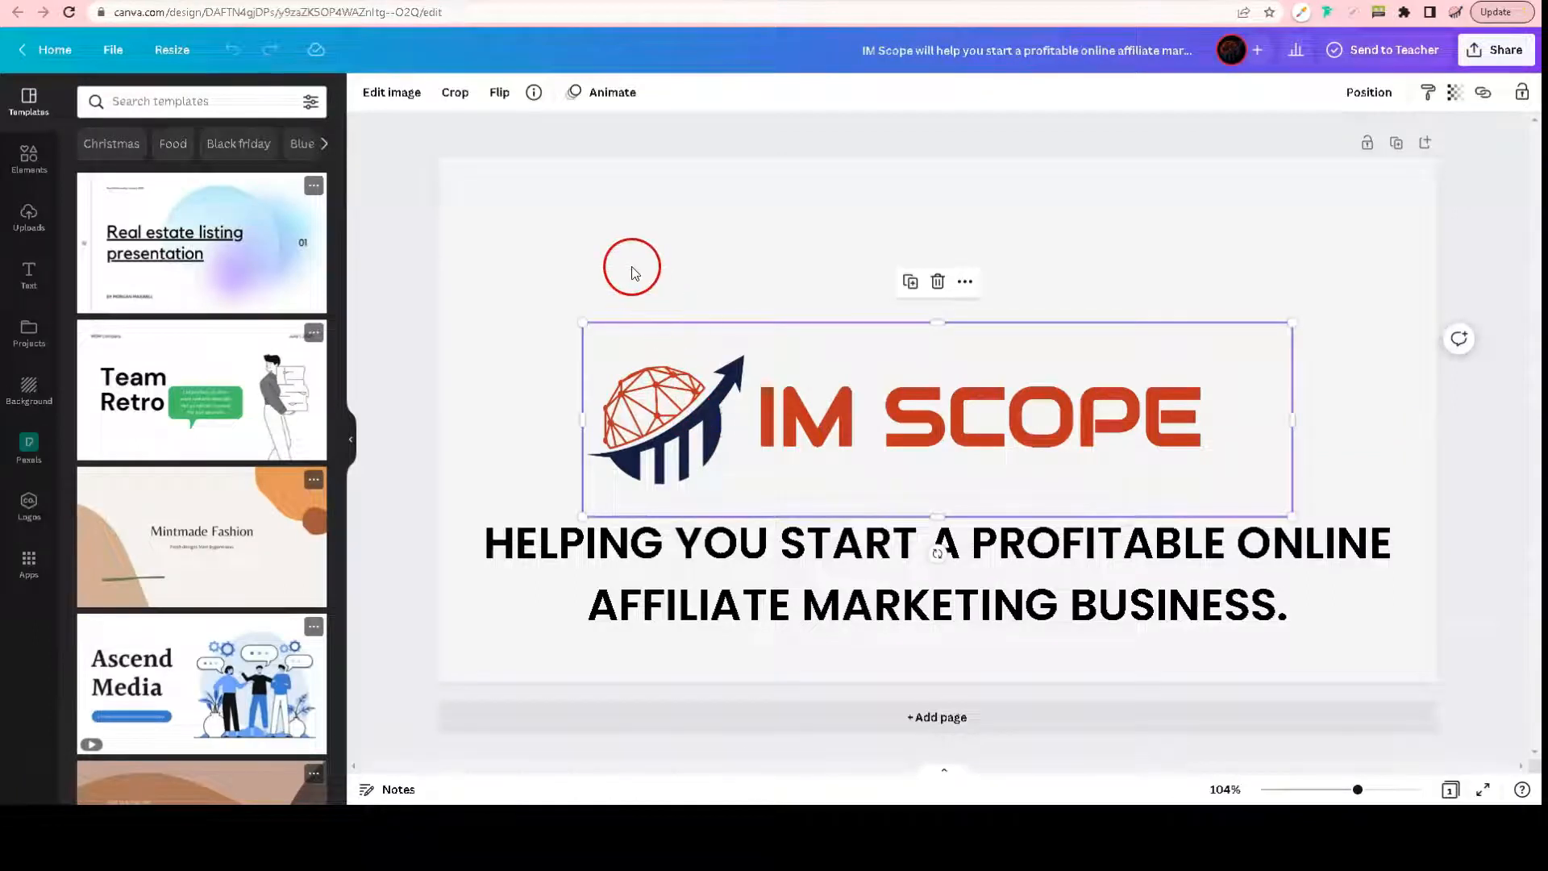
pyautogui.click(630, 244)
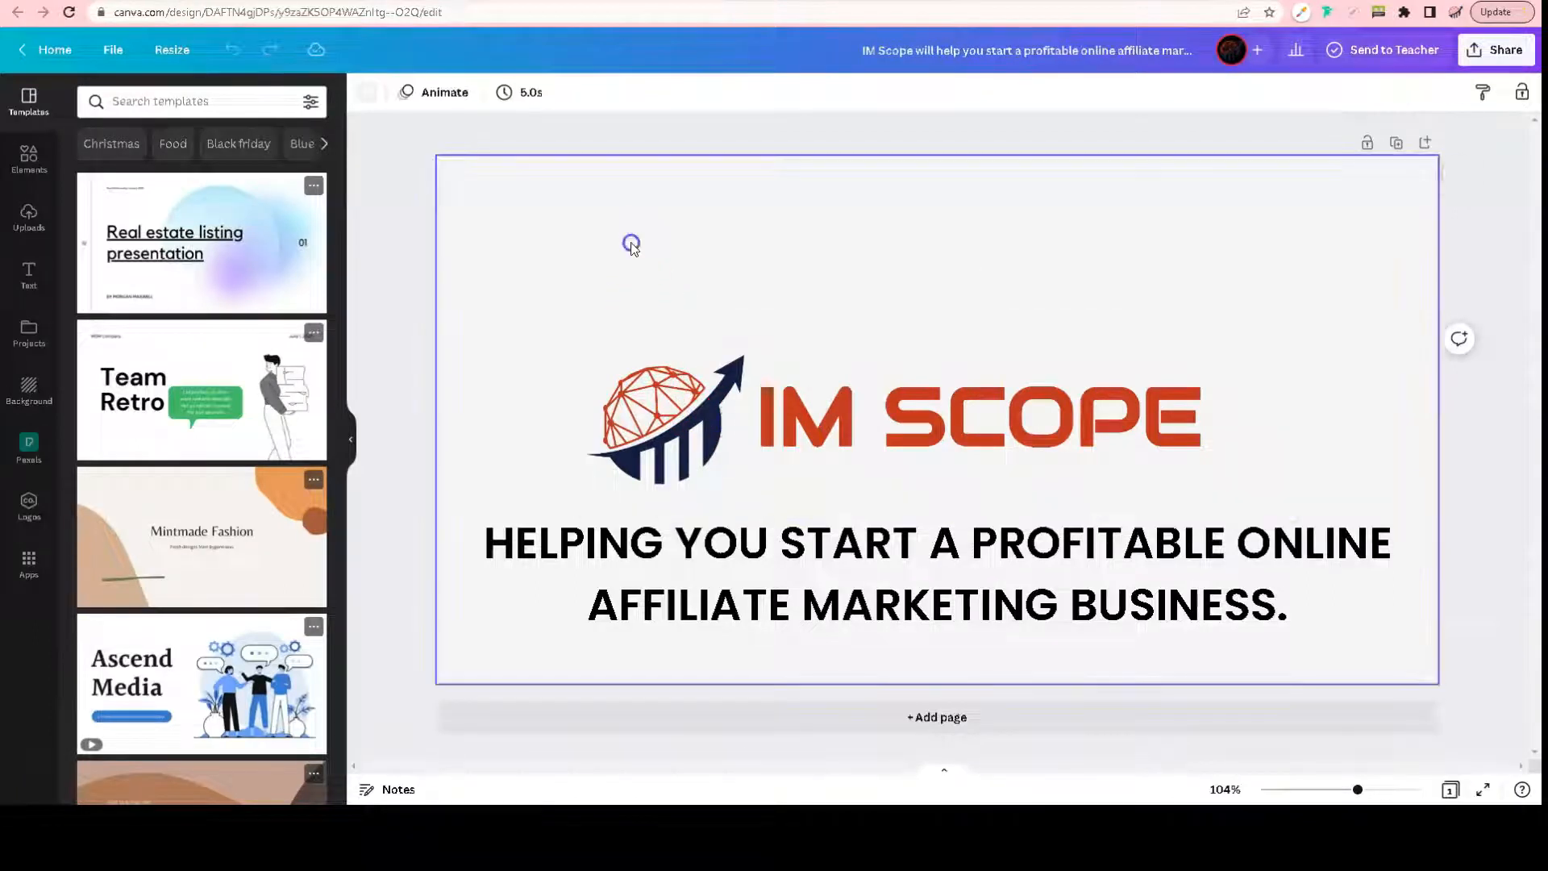
pyautogui.click(366, 93)
pyautogui.click(137, 347)
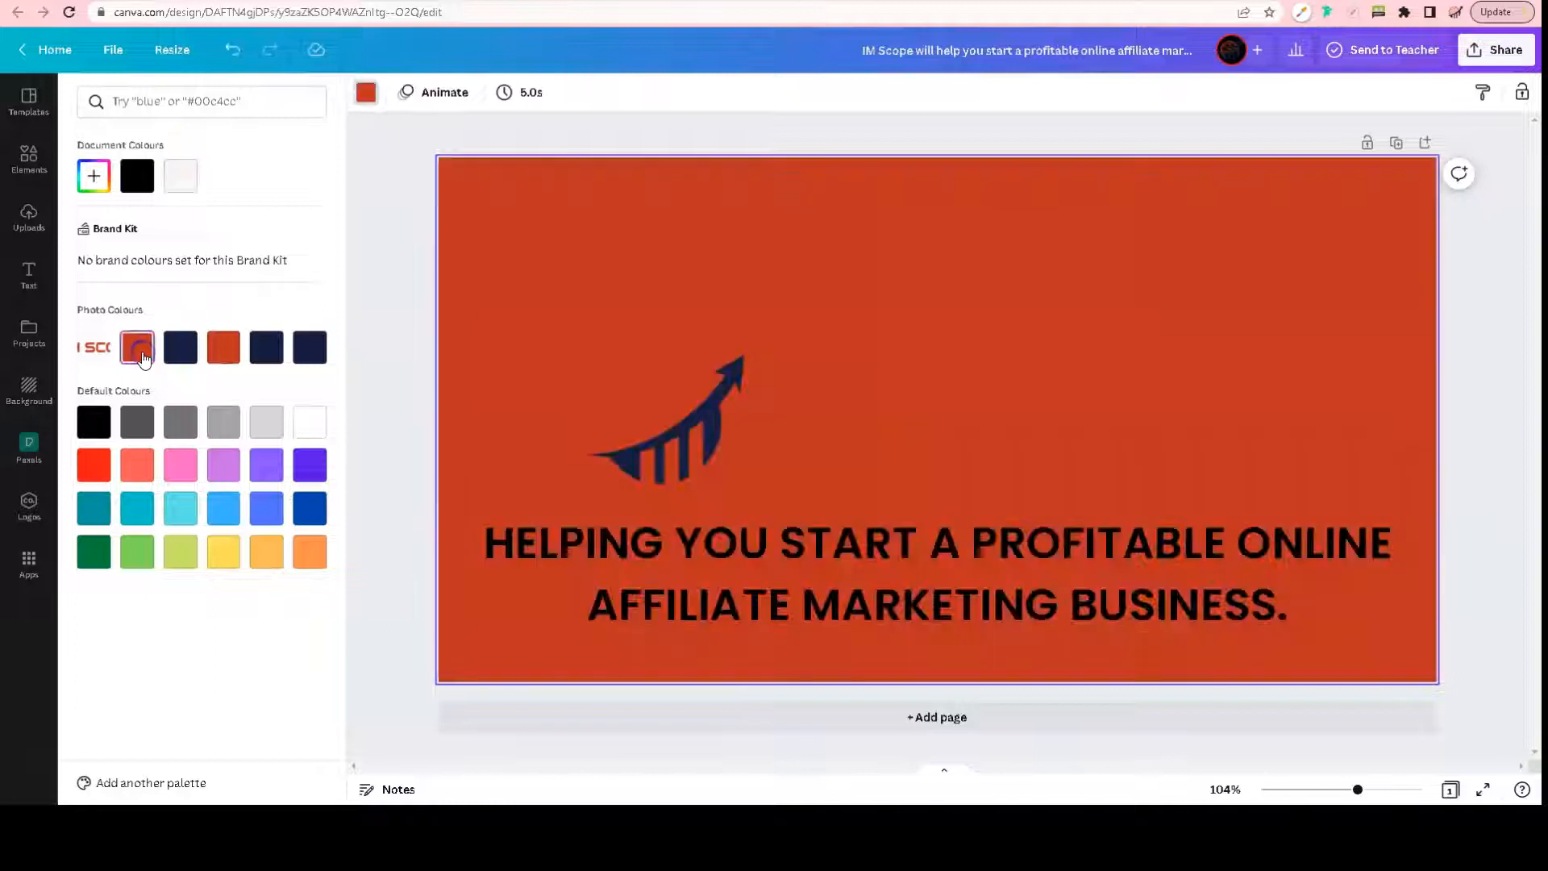
pyautogui.click(95, 177)
pyautogui.click(216, 348)
pyautogui.doubleClick(217, 350)
pyautogui.hotkey('ctrl', 'c')
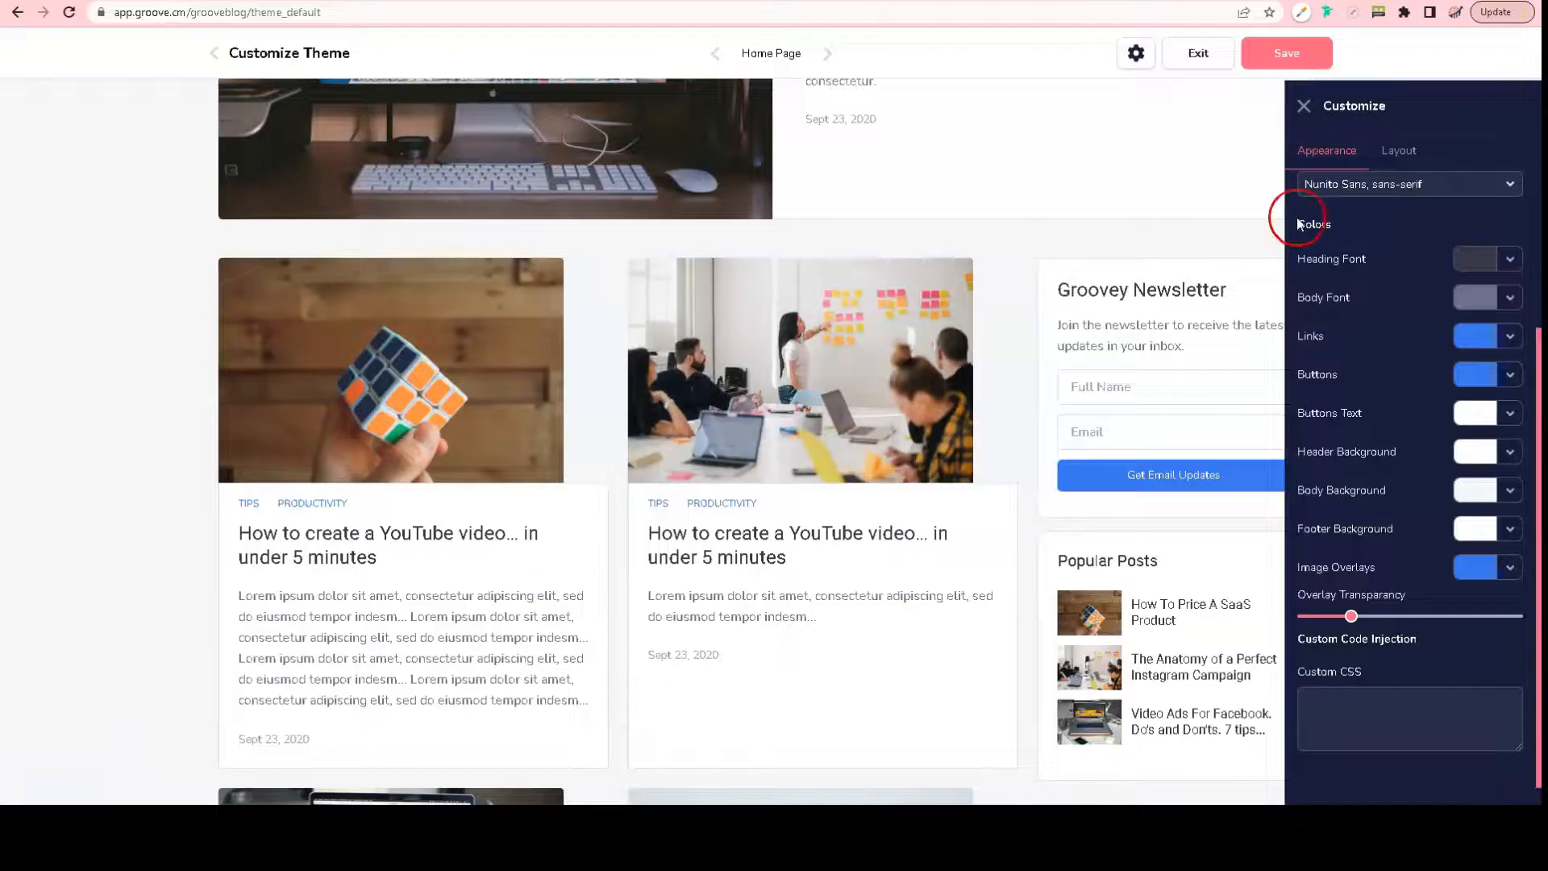
# Step: Back in the blog theme customizer, set the Links color to the copied orange-red hex code
pyautogui.click(1481, 336)
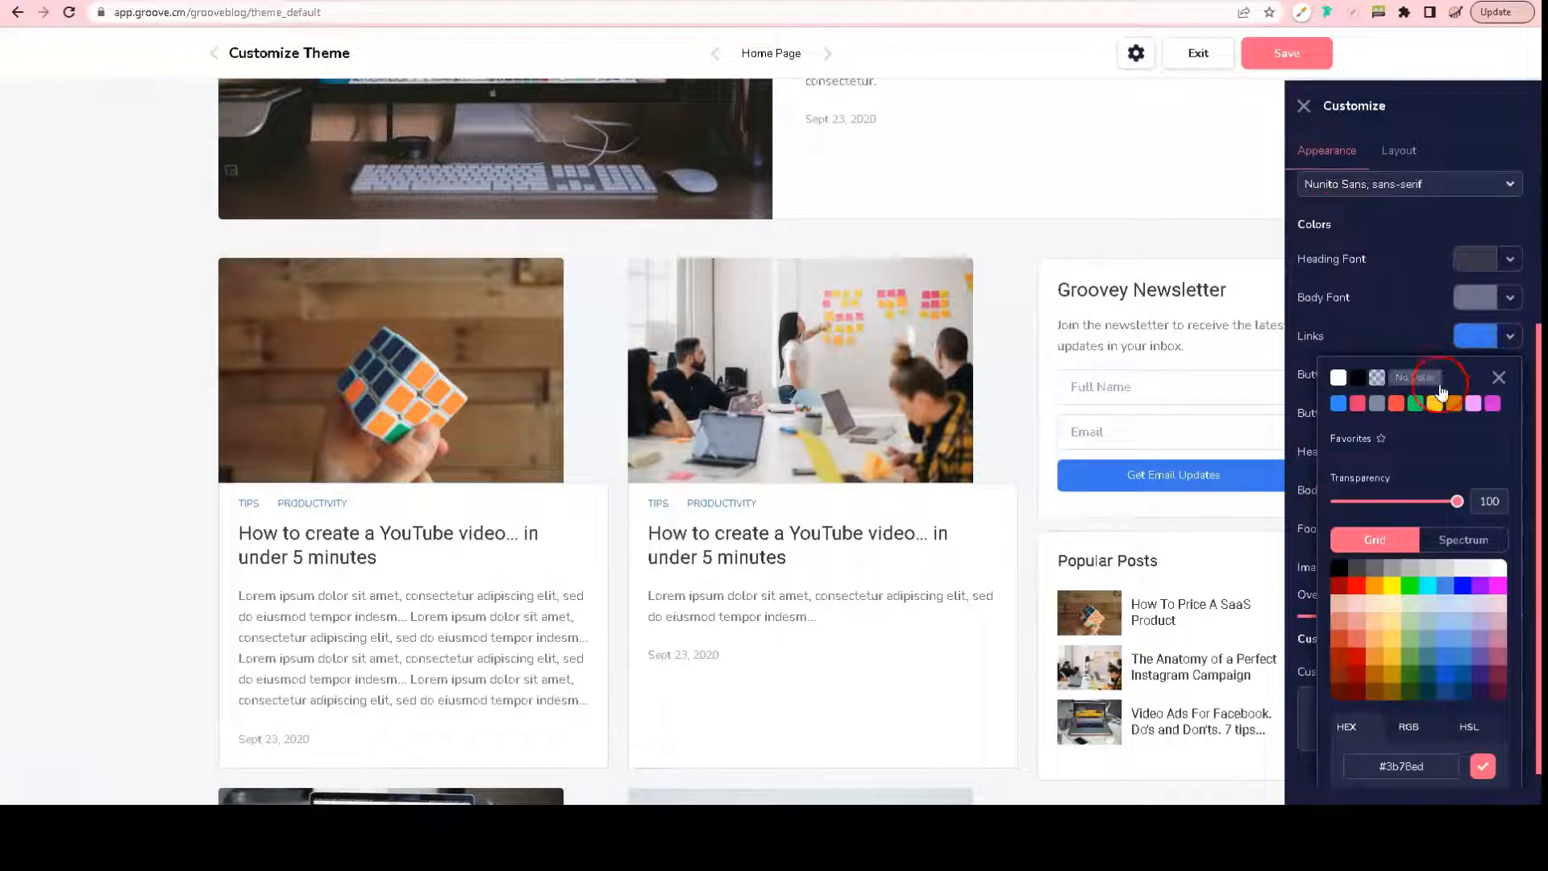
pyautogui.scroll(-1, 1432, 433)
pyautogui.click(1401, 671)
pyautogui.click(1395, 740)
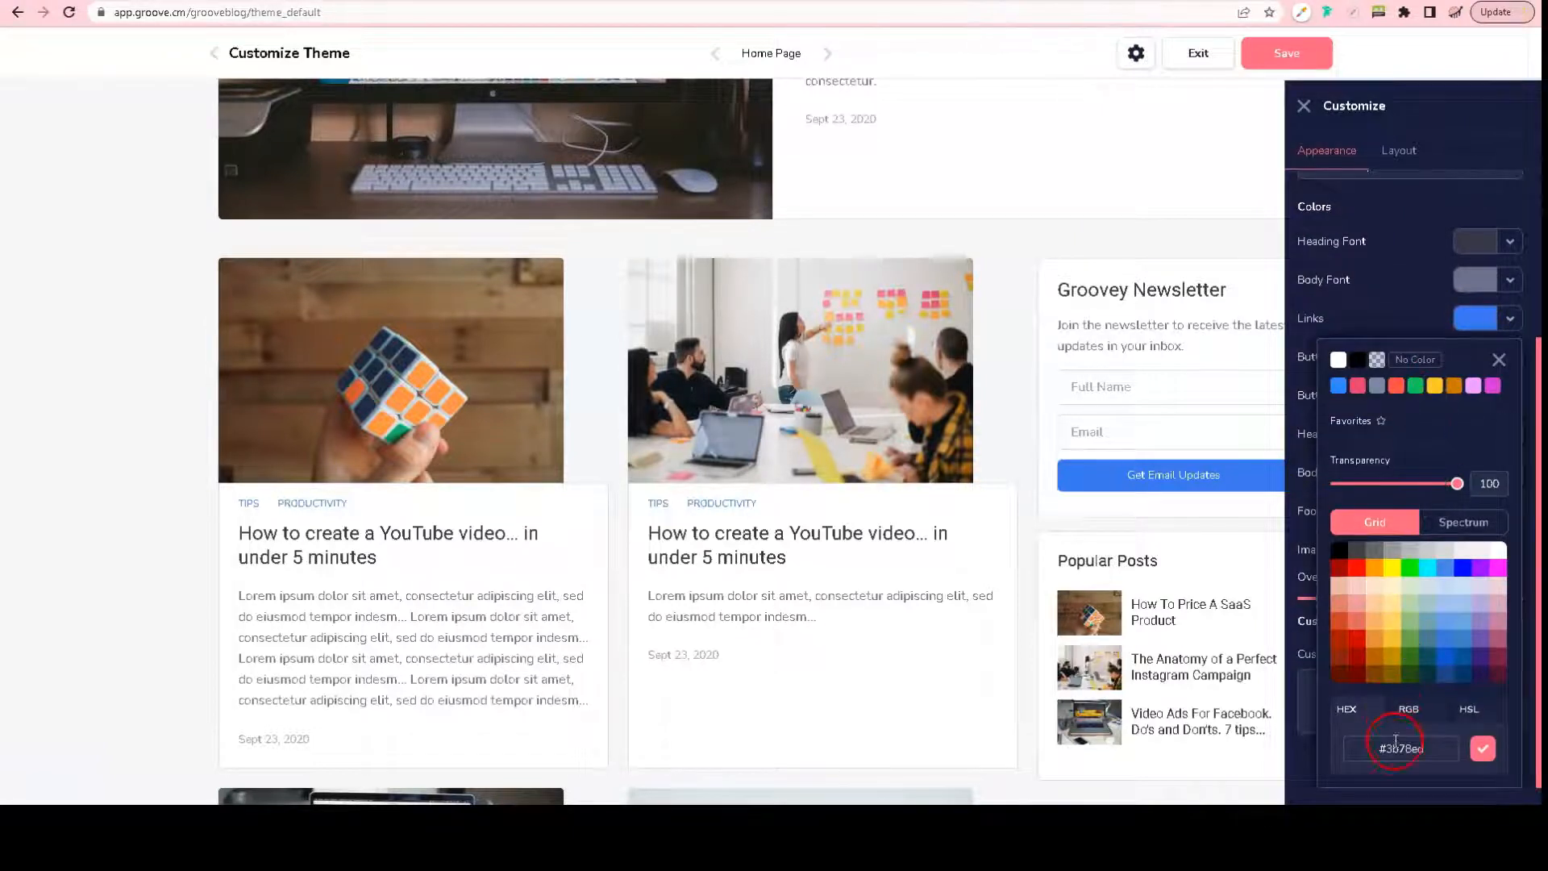
pyautogui.hotkey('ctrl', 'a')
pyautogui.hotkey('ctrl', 'v')
pyautogui.click(1483, 748)
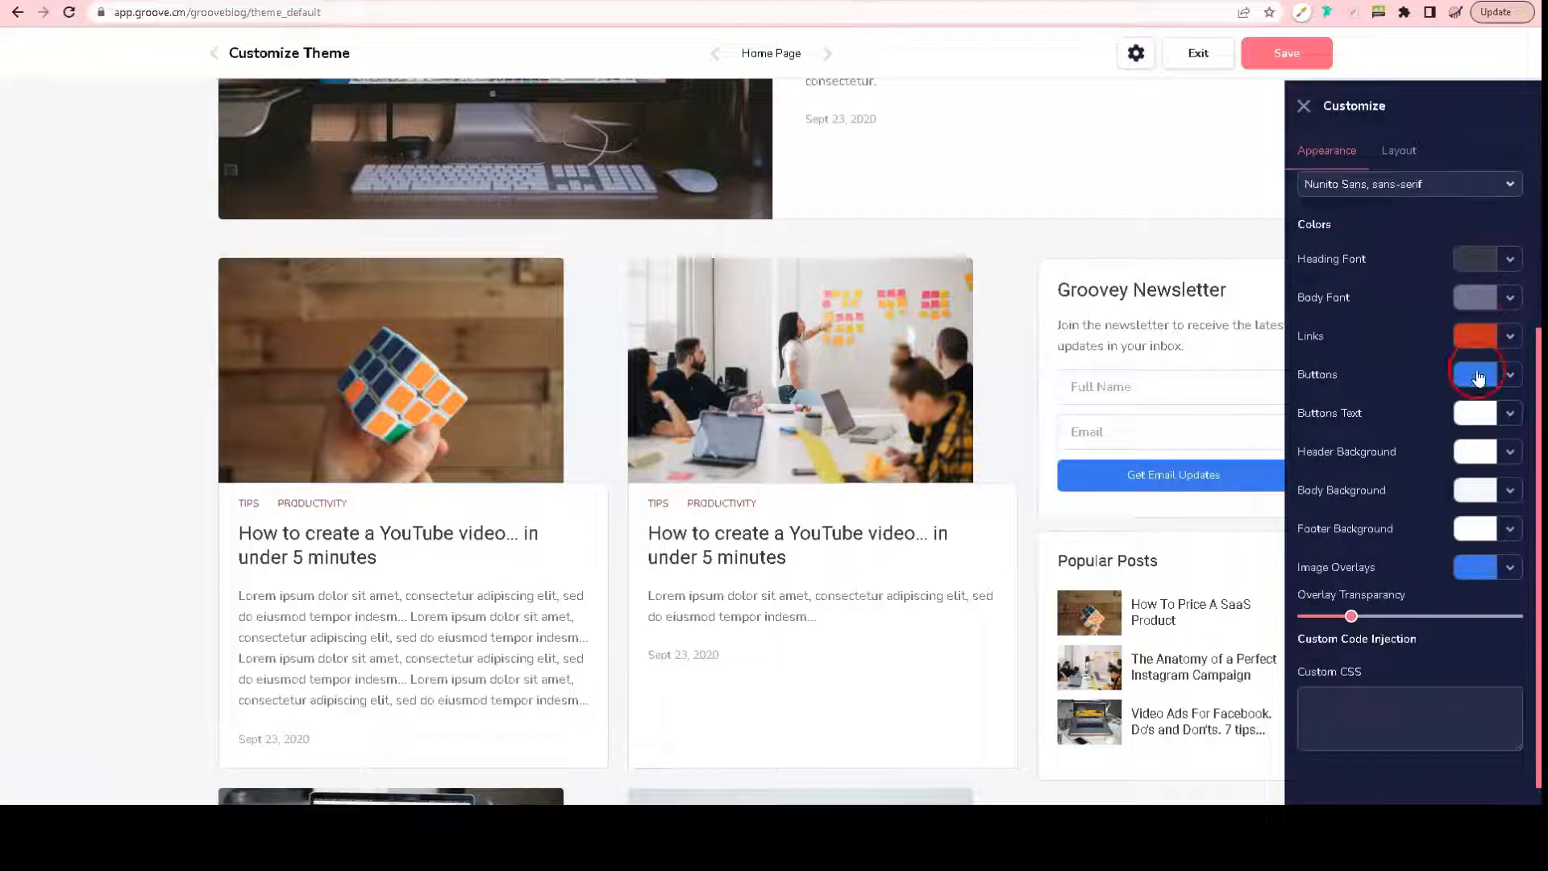
# Step: Set the Buttons and Image Overlays colors to the recently used orange-red
pyautogui.click(1478, 375)
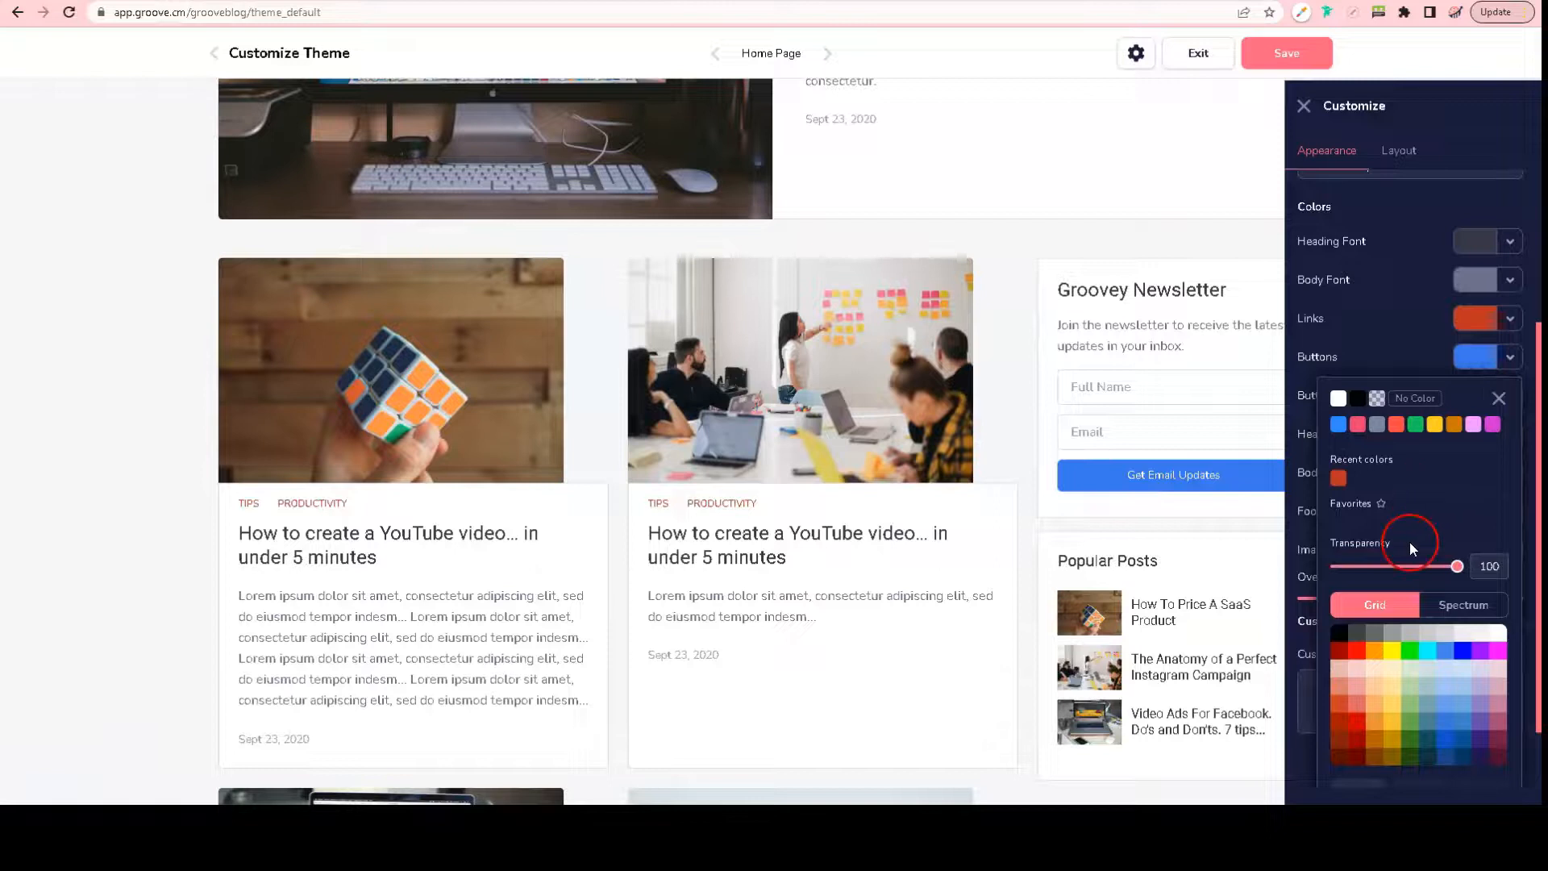
pyautogui.click(1340, 479)
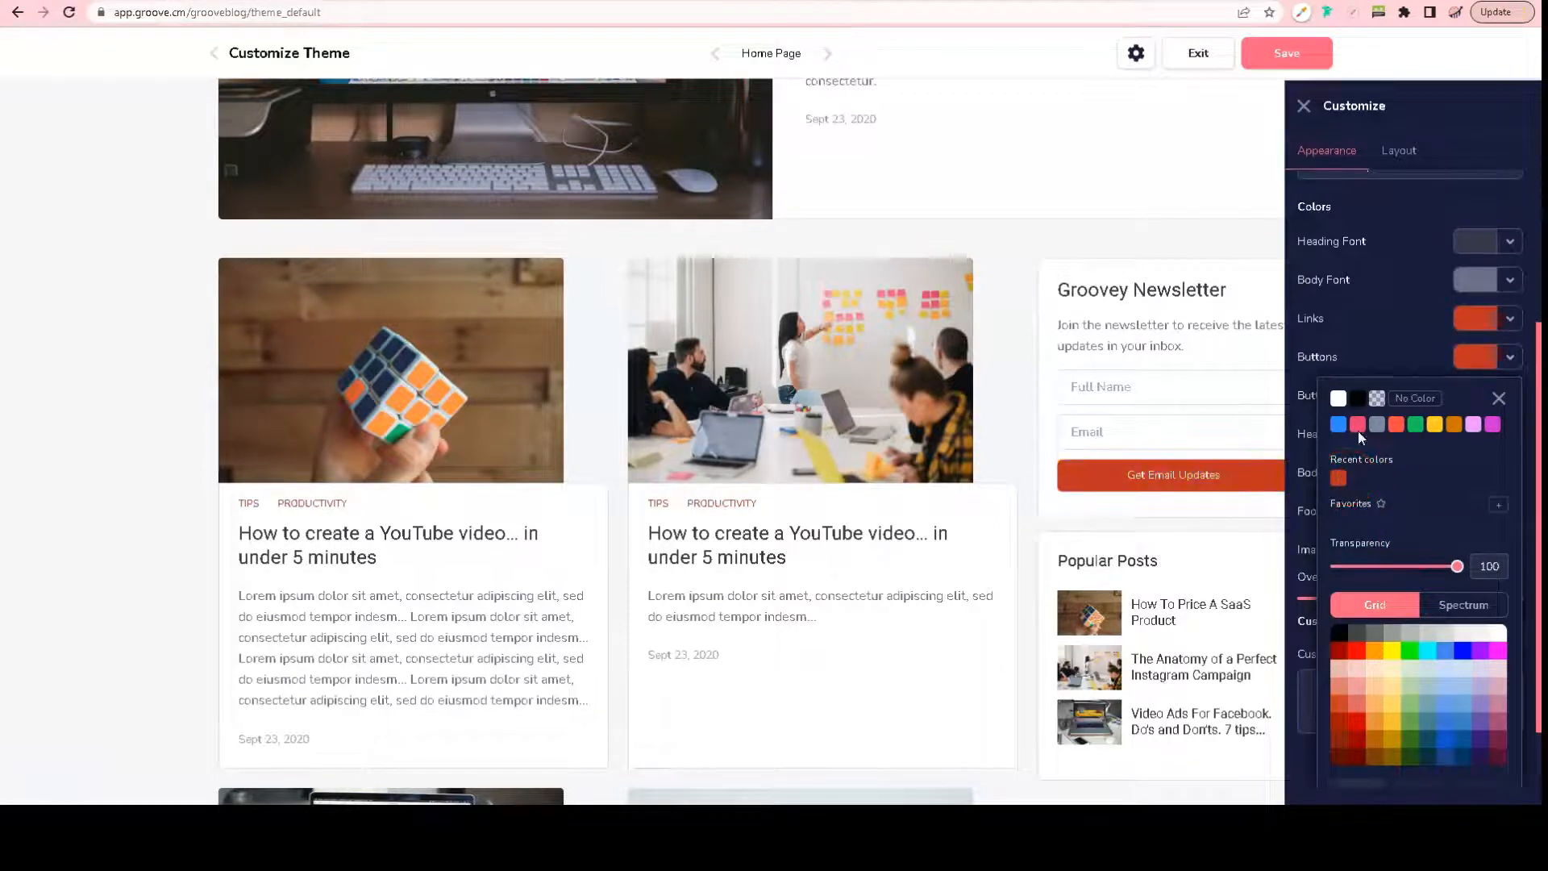
pyautogui.click(1469, 356)
pyautogui.click(1470, 568)
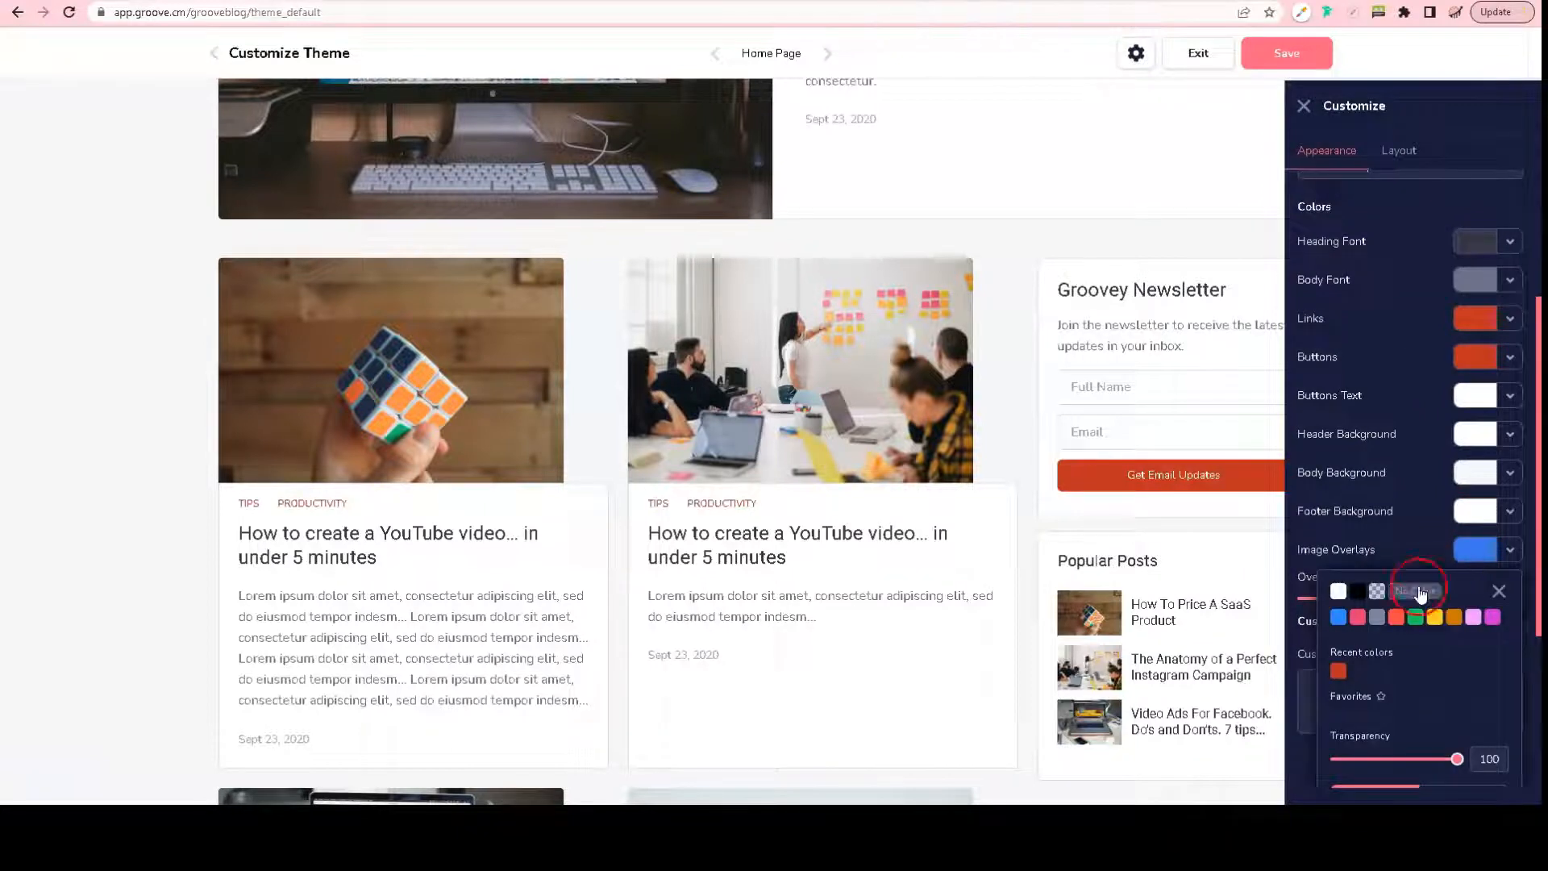
pyautogui.click(1337, 675)
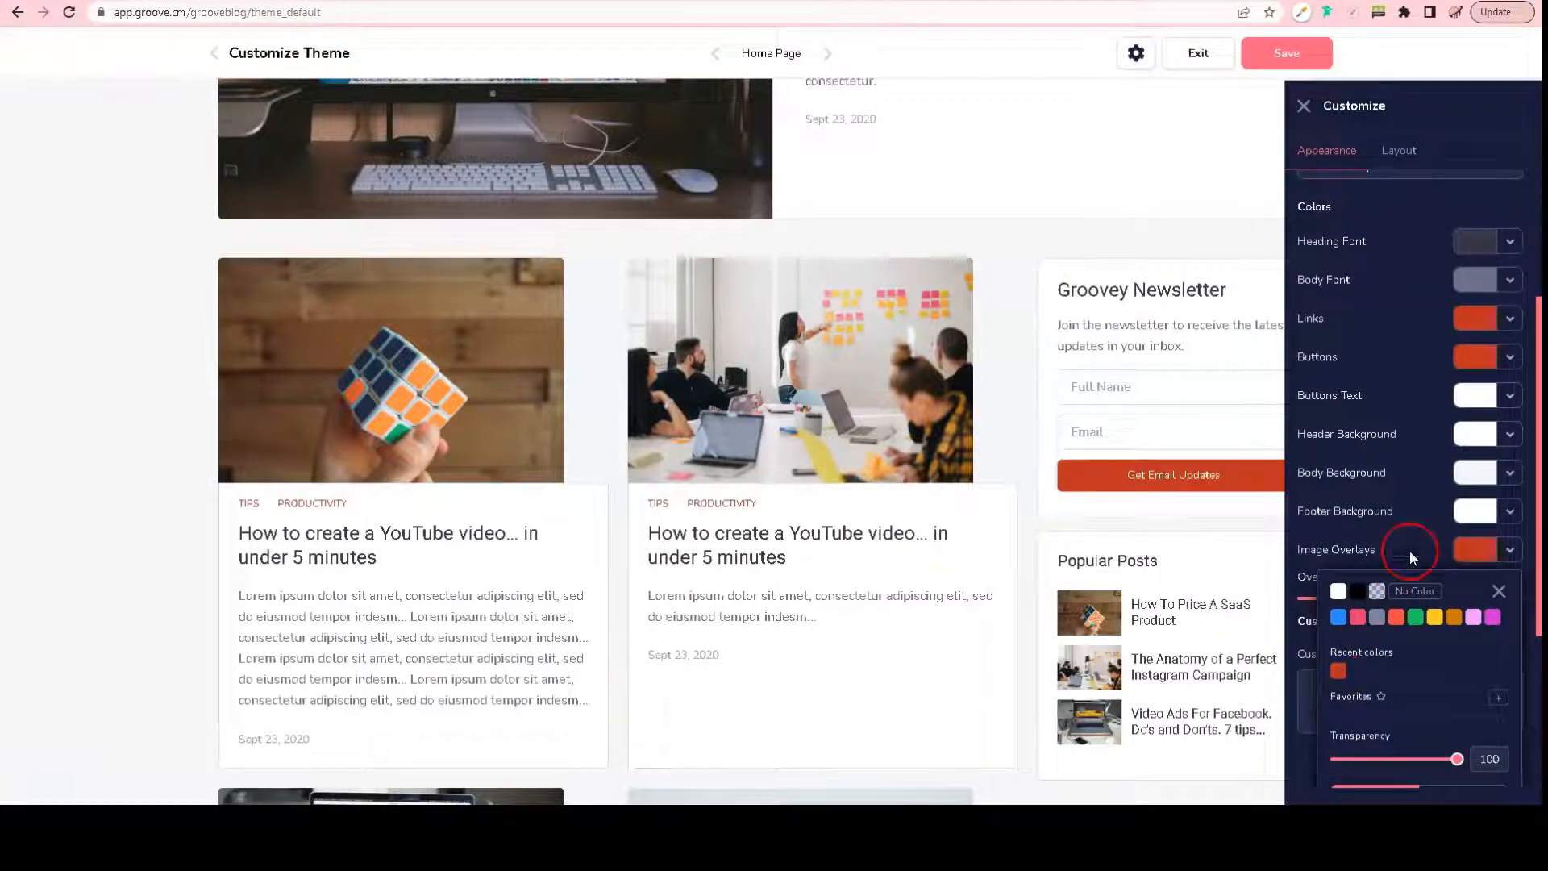
pyautogui.click(1479, 551)
# Step: Check the overlay effect on the post images and raise the overlay transparency to slightly under half
pyautogui.scroll(5, 891, 454)
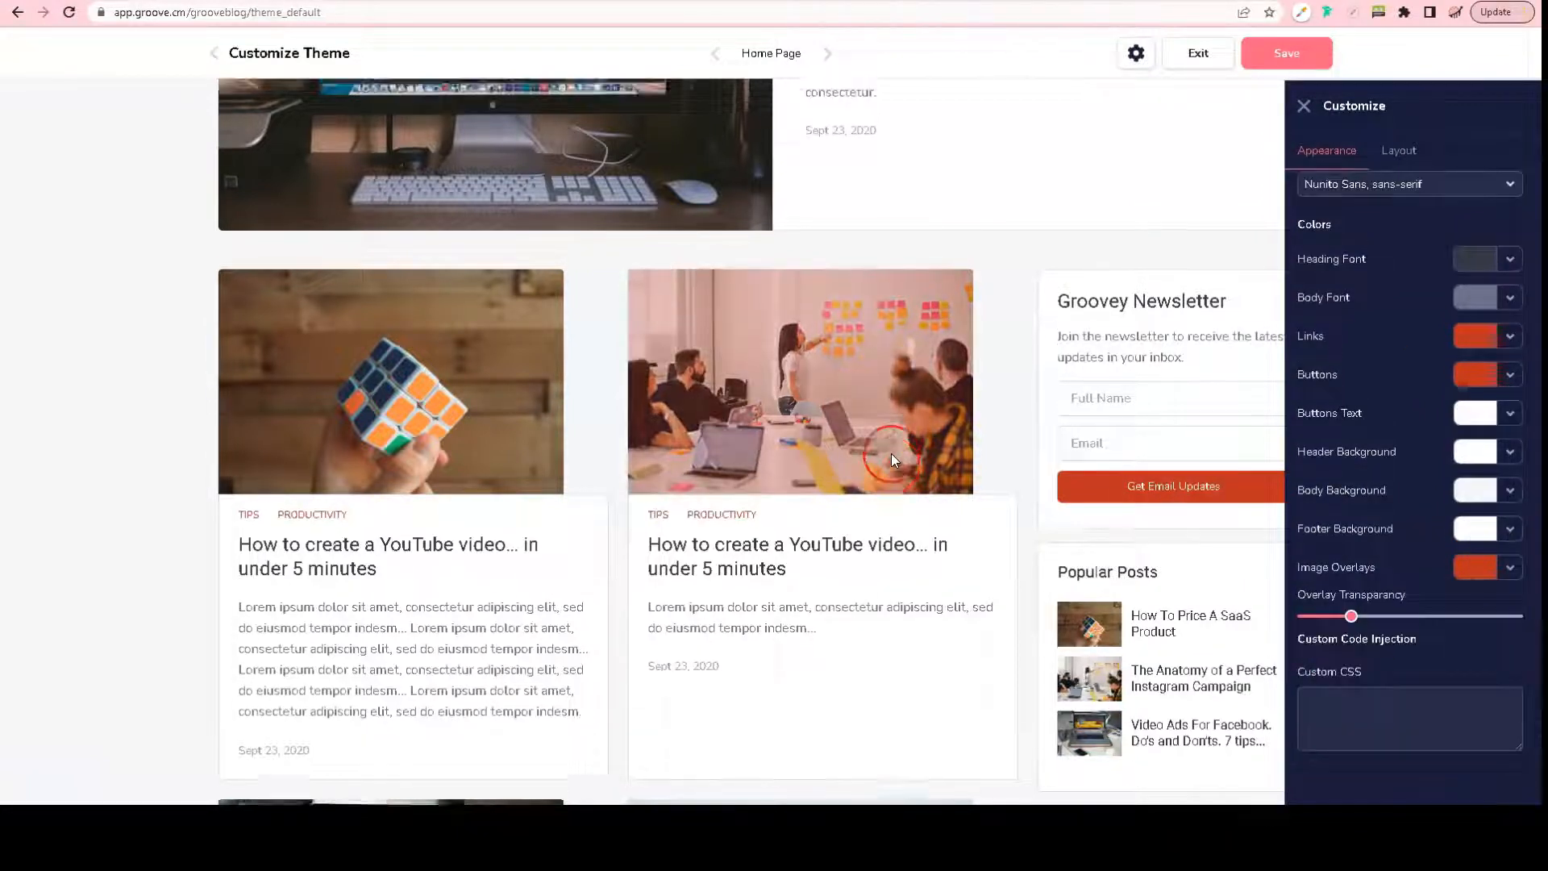
pyautogui.scroll(-10, 891, 453)
pyautogui.scroll(8, 891, 454)
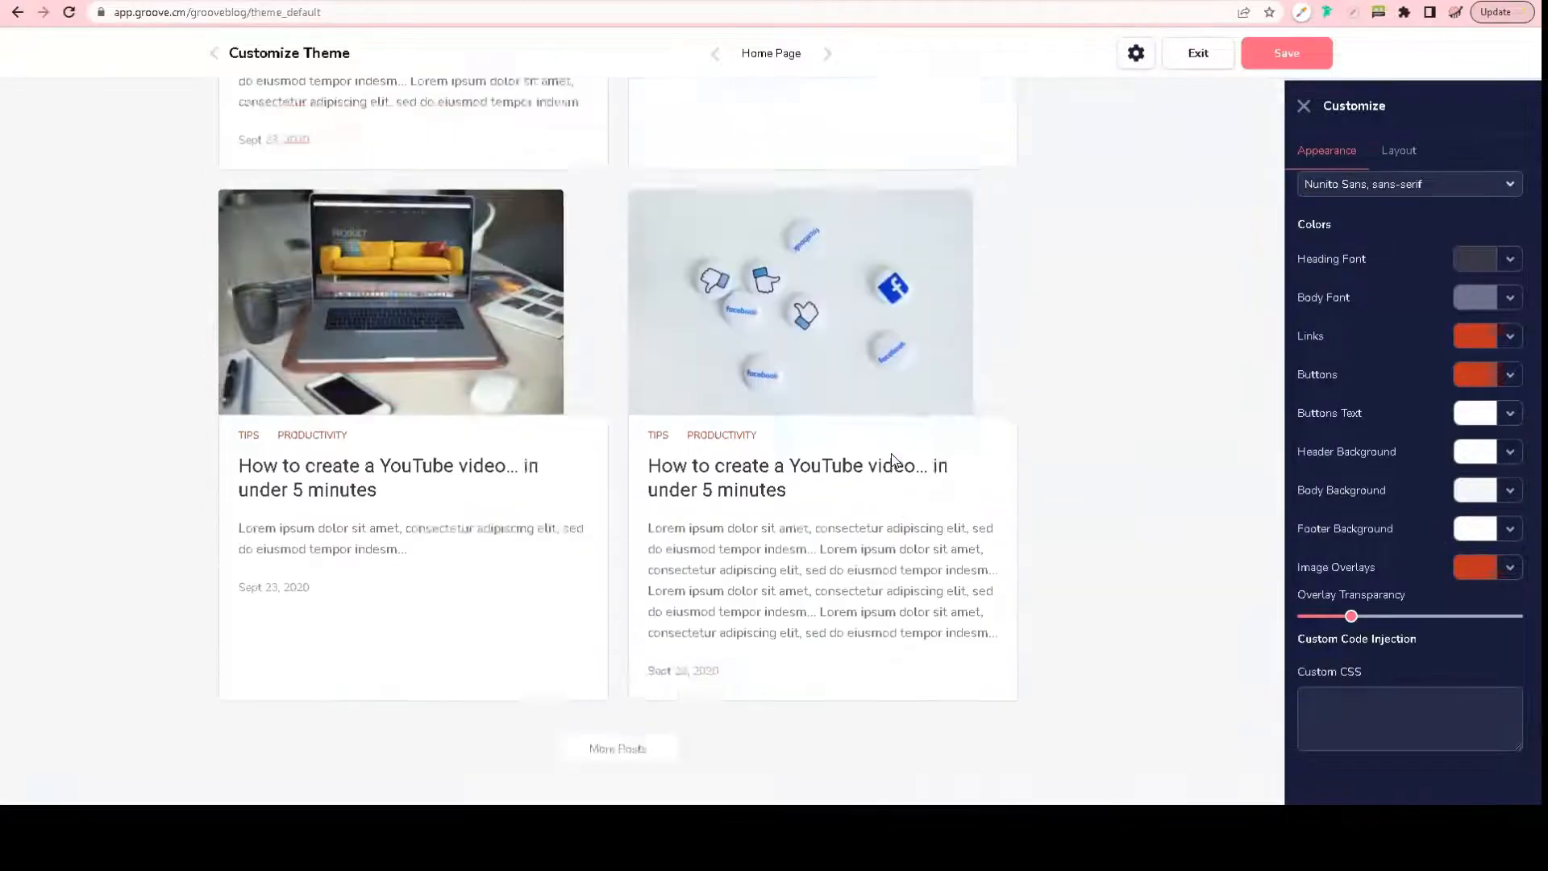
pyautogui.scroll(5, 891, 453)
pyautogui.click(1371, 636)
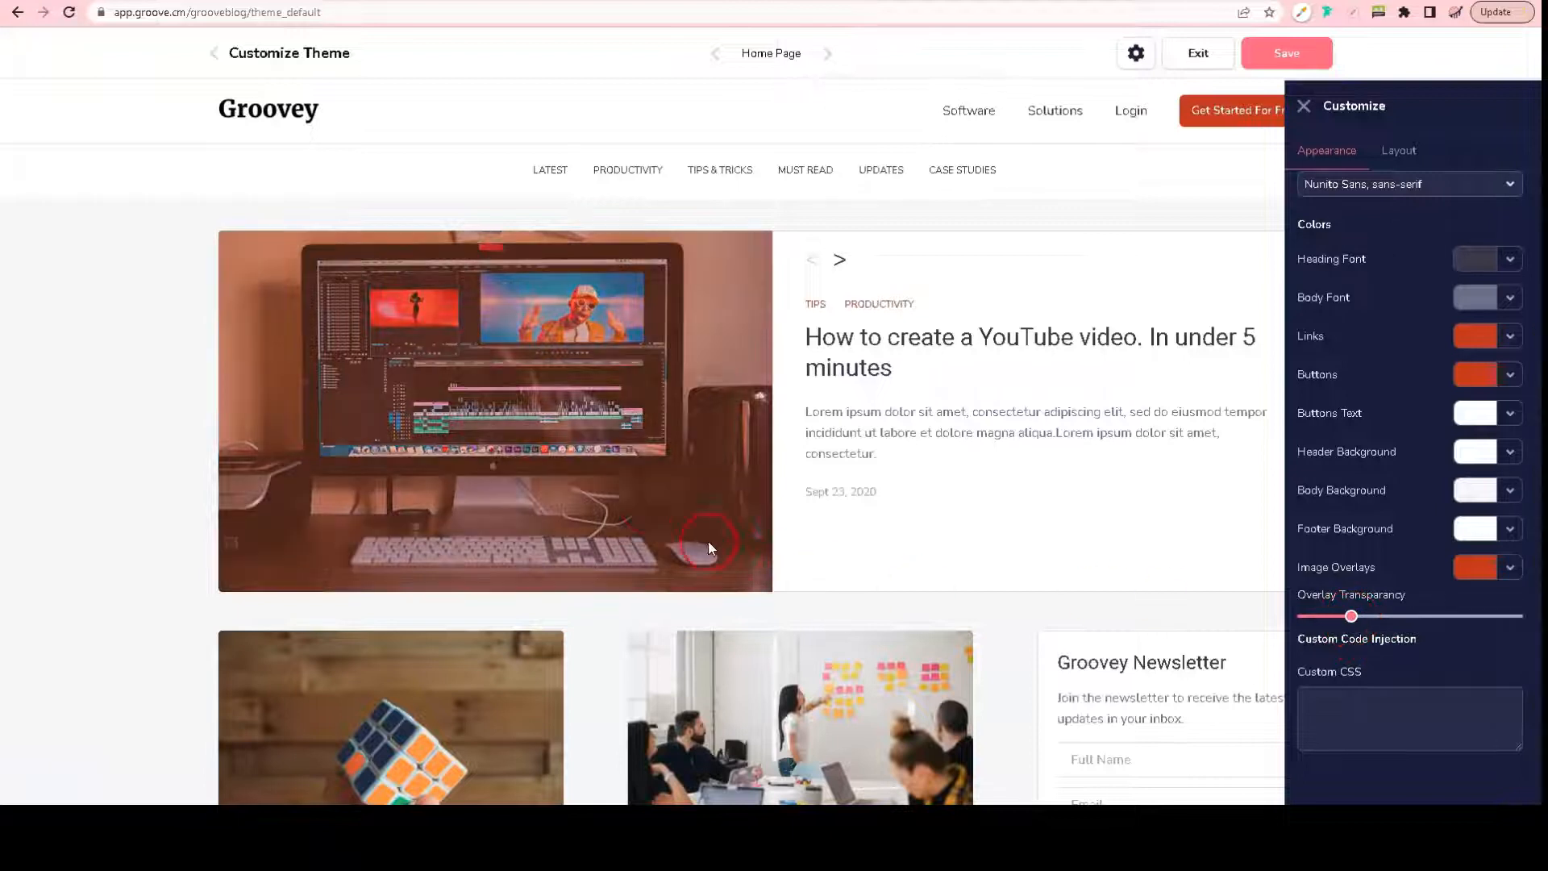
pyautogui.click(411, 426)
pyautogui.click(1437, 617)
pyautogui.moveTo(1361, 619); pyautogui.dragTo(1398, 620)
pyautogui.click(978, 428)
pyautogui.click(640, 393)
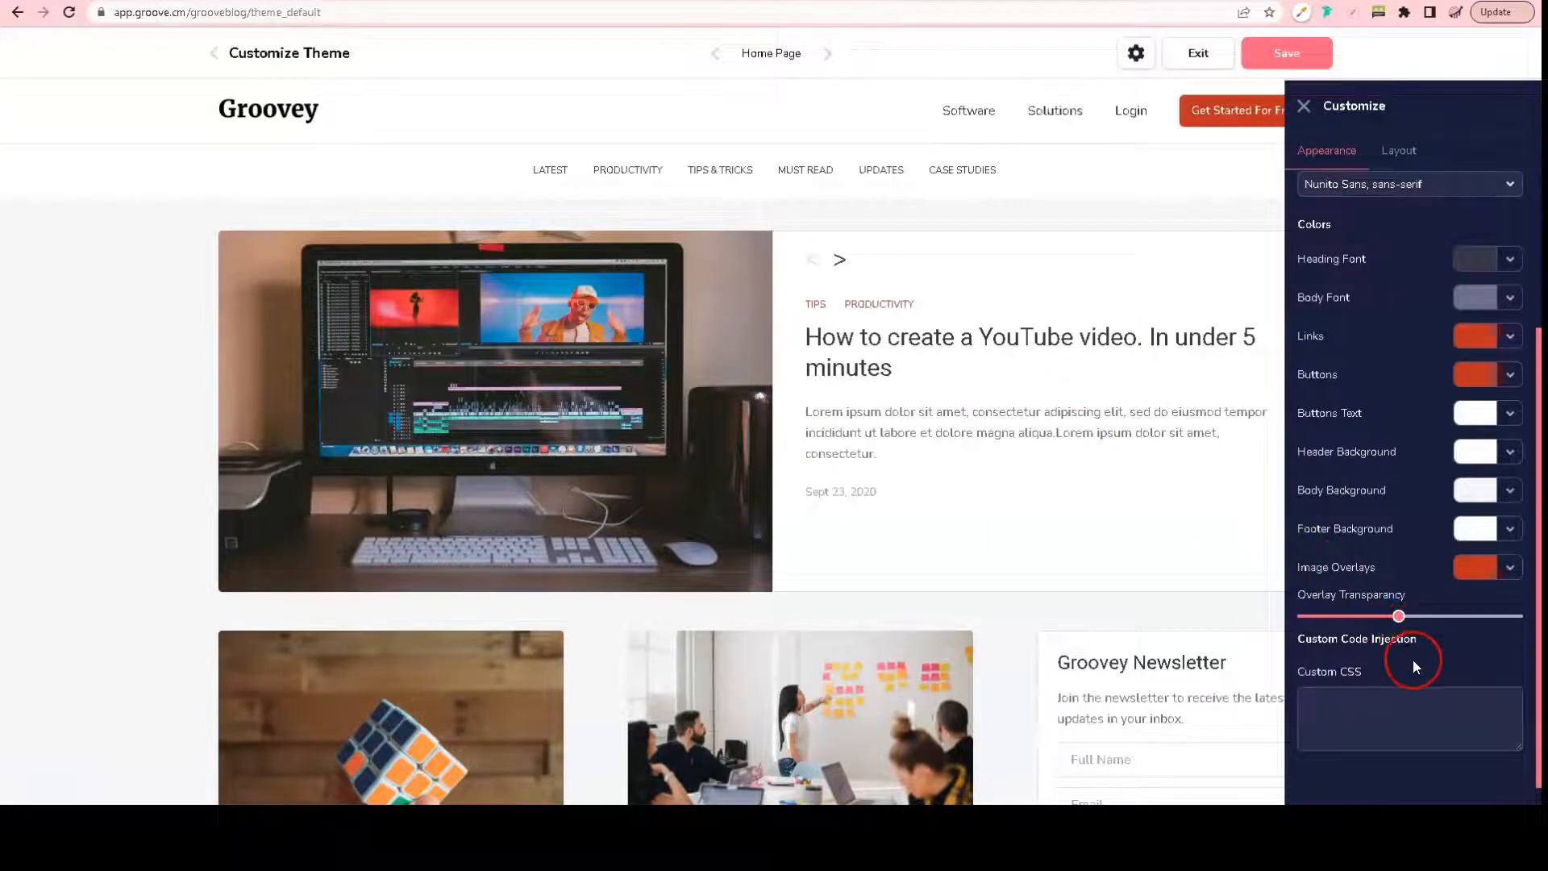
# Step: Review the theme's layout options and previews for the Home Page, Post Page and Category Page
pyautogui.scroll(3, 1413, 662)
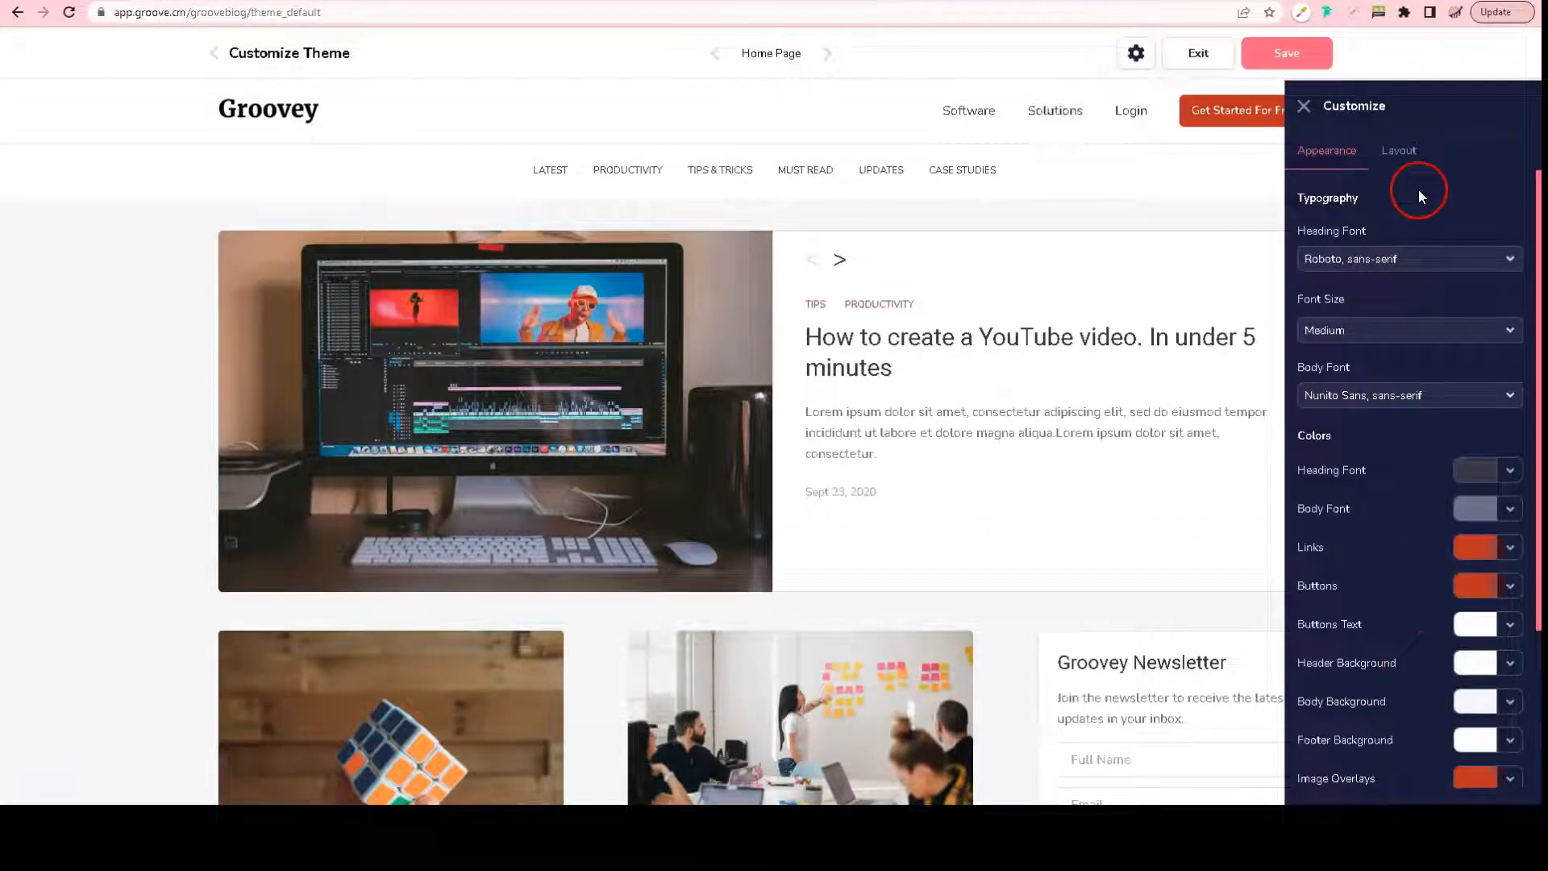
pyautogui.click(1399, 152)
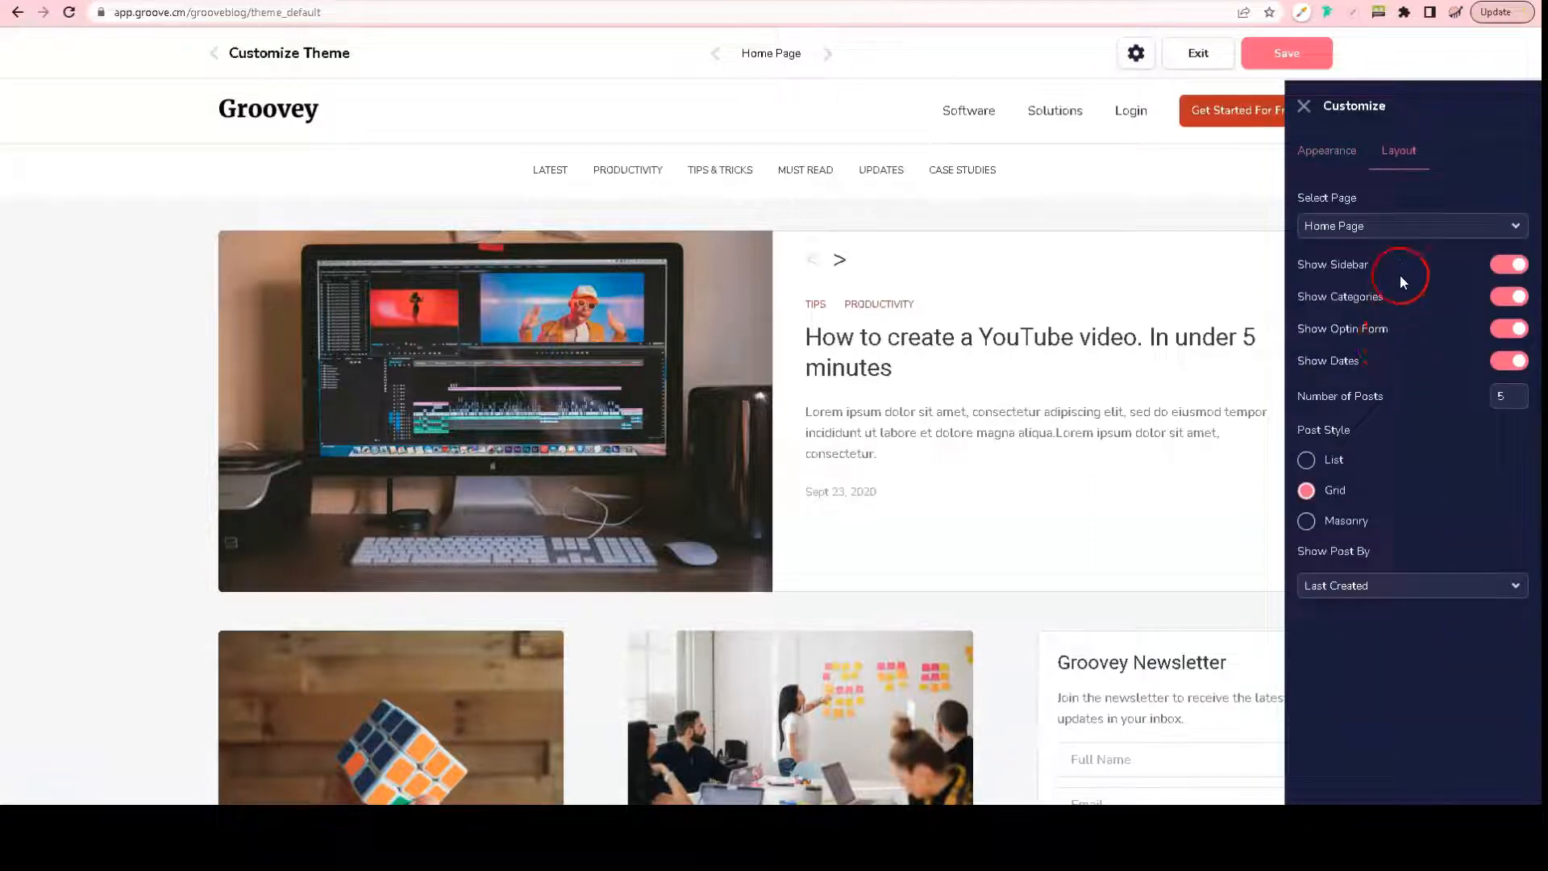
pyautogui.scroll(-10, 1075, 406)
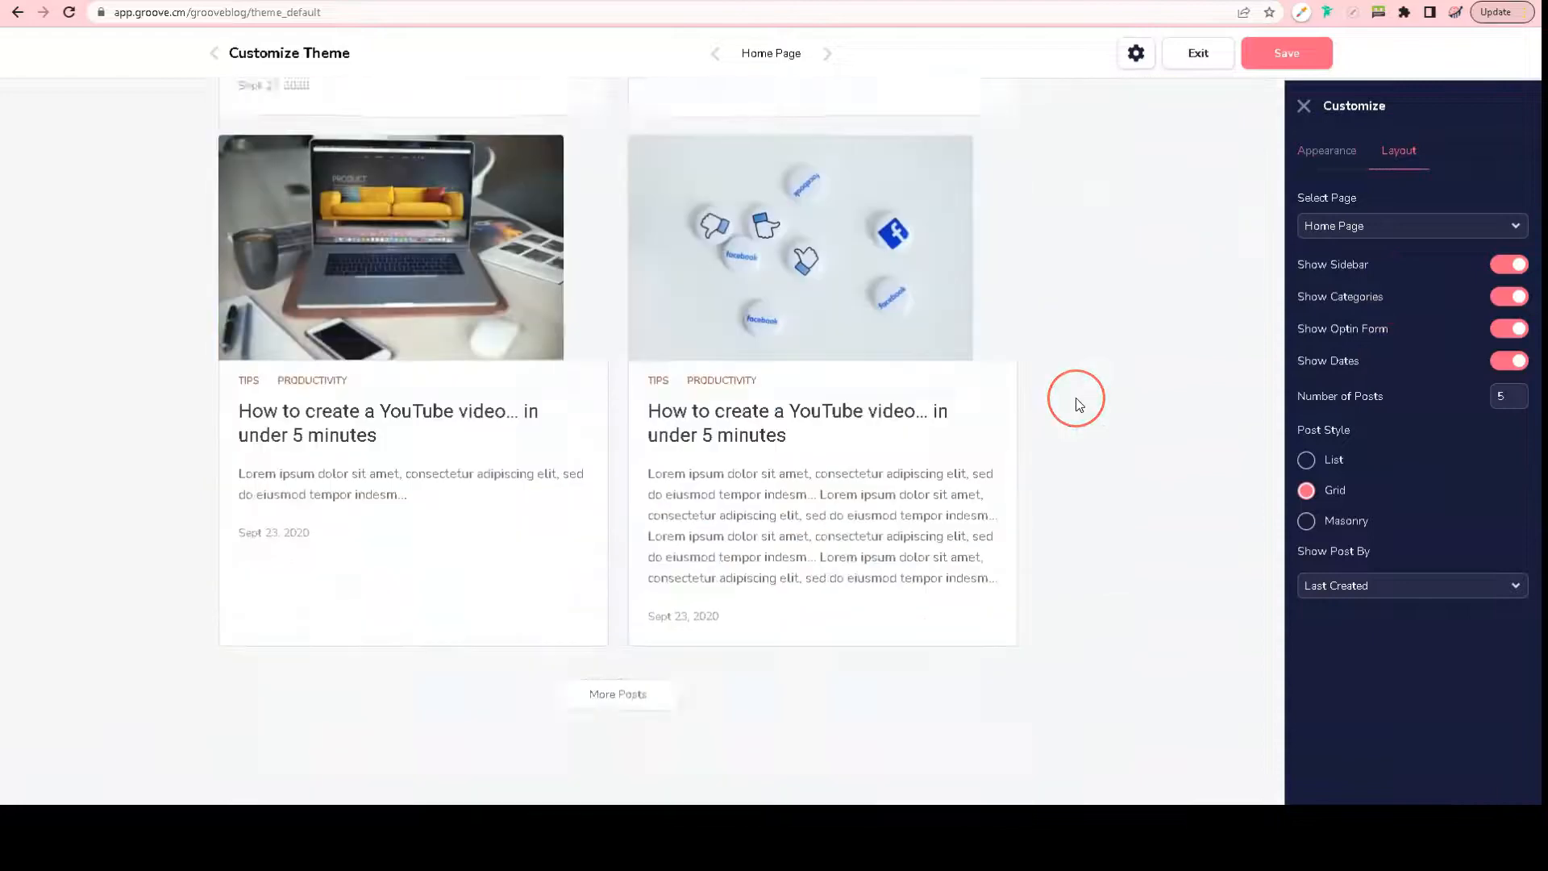
pyautogui.scroll(10, 1077, 401)
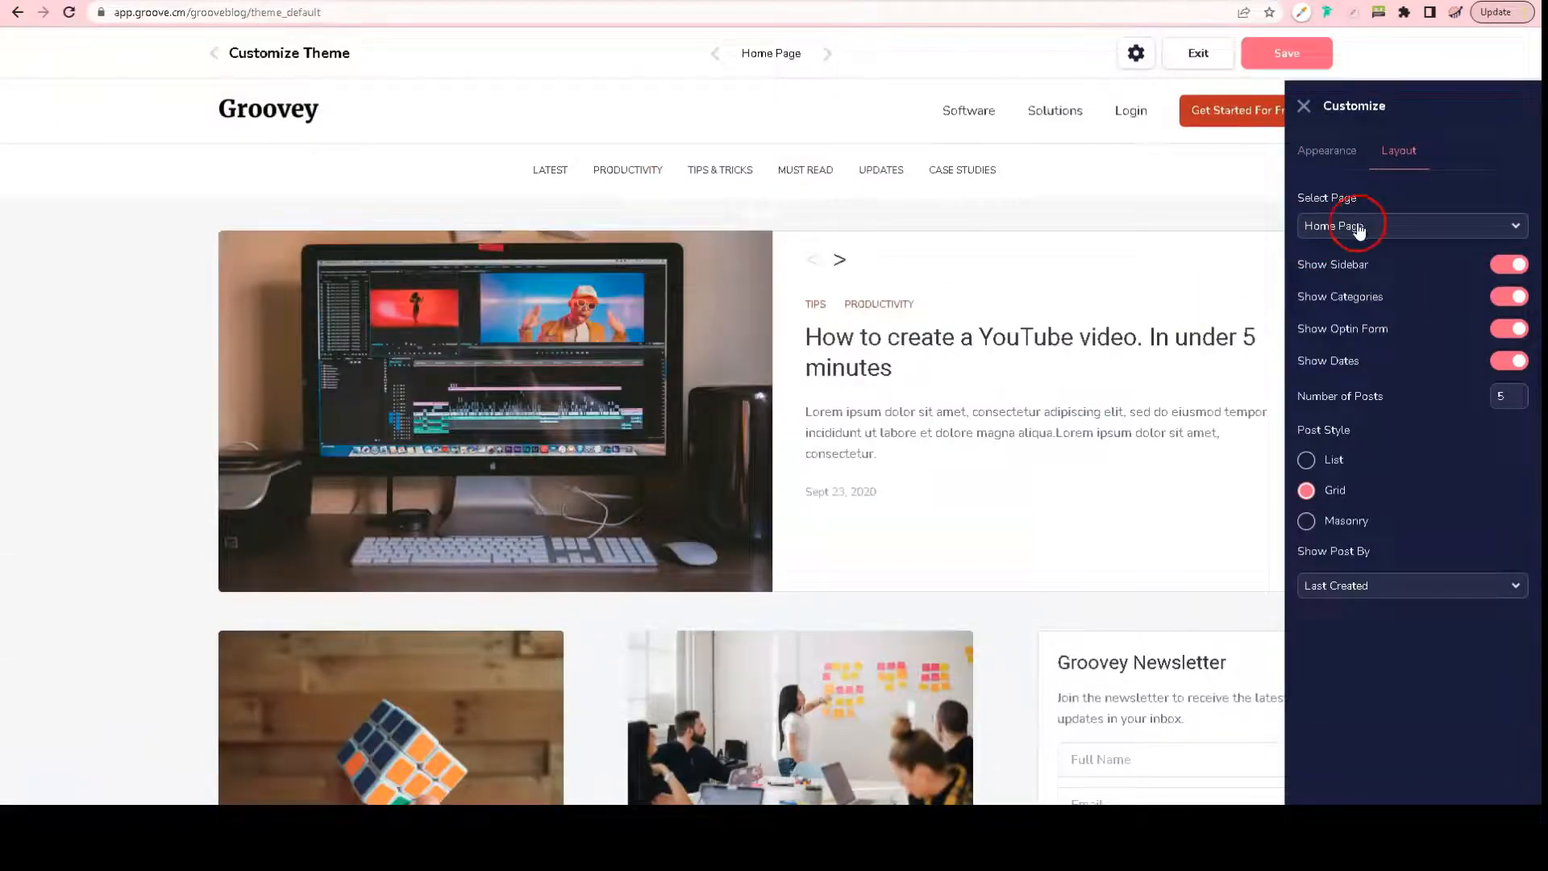
pyautogui.click(1364, 229)
pyautogui.click(1346, 278)
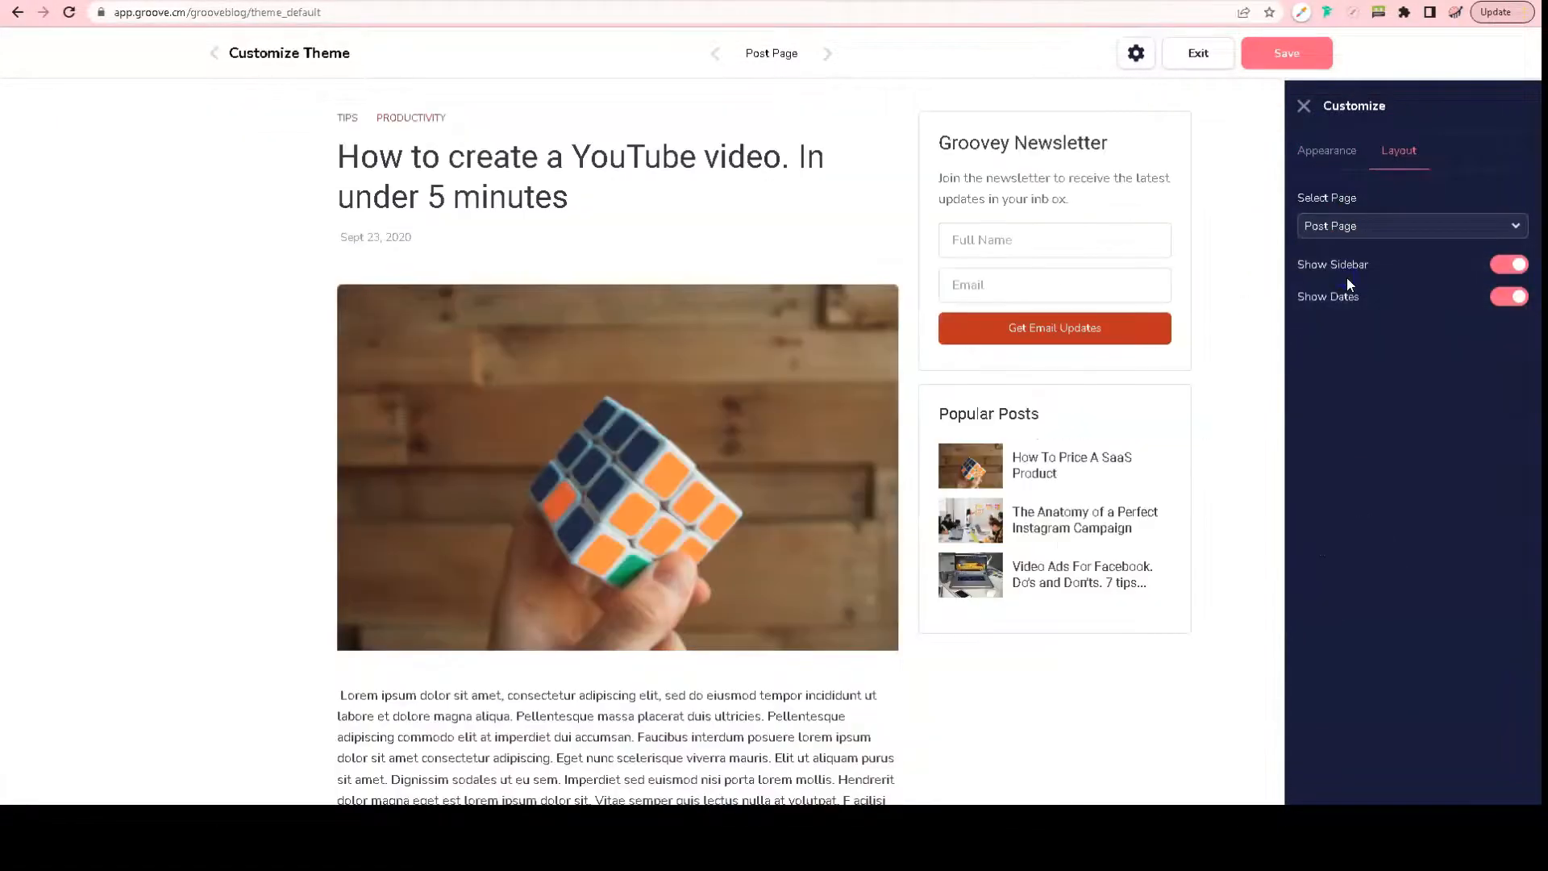
pyautogui.click(1381, 231)
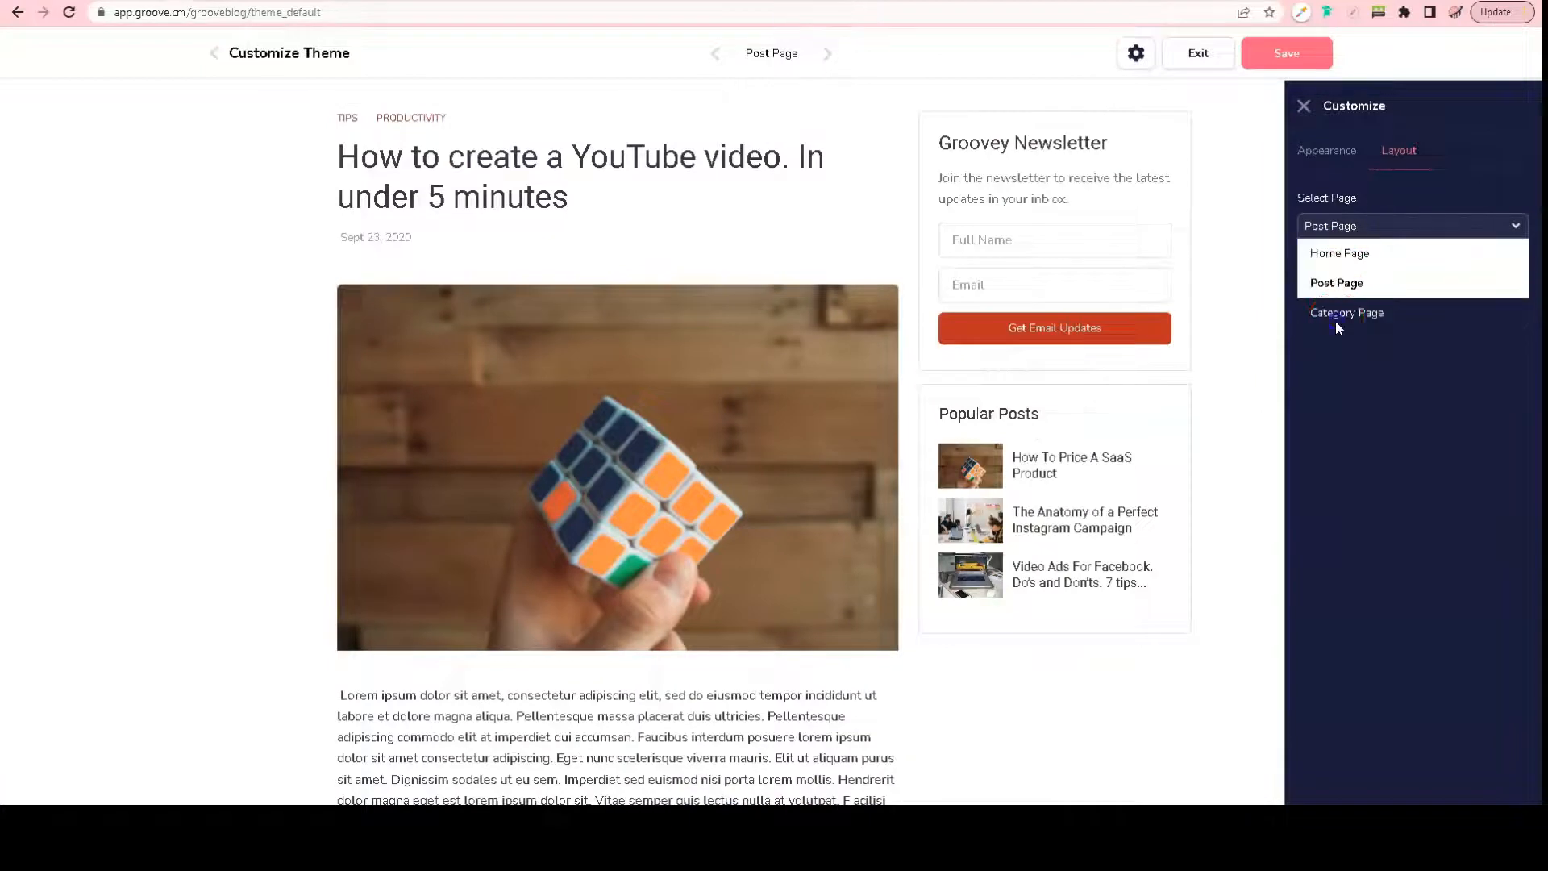
pyautogui.click(1335, 319)
pyautogui.click(1378, 229)
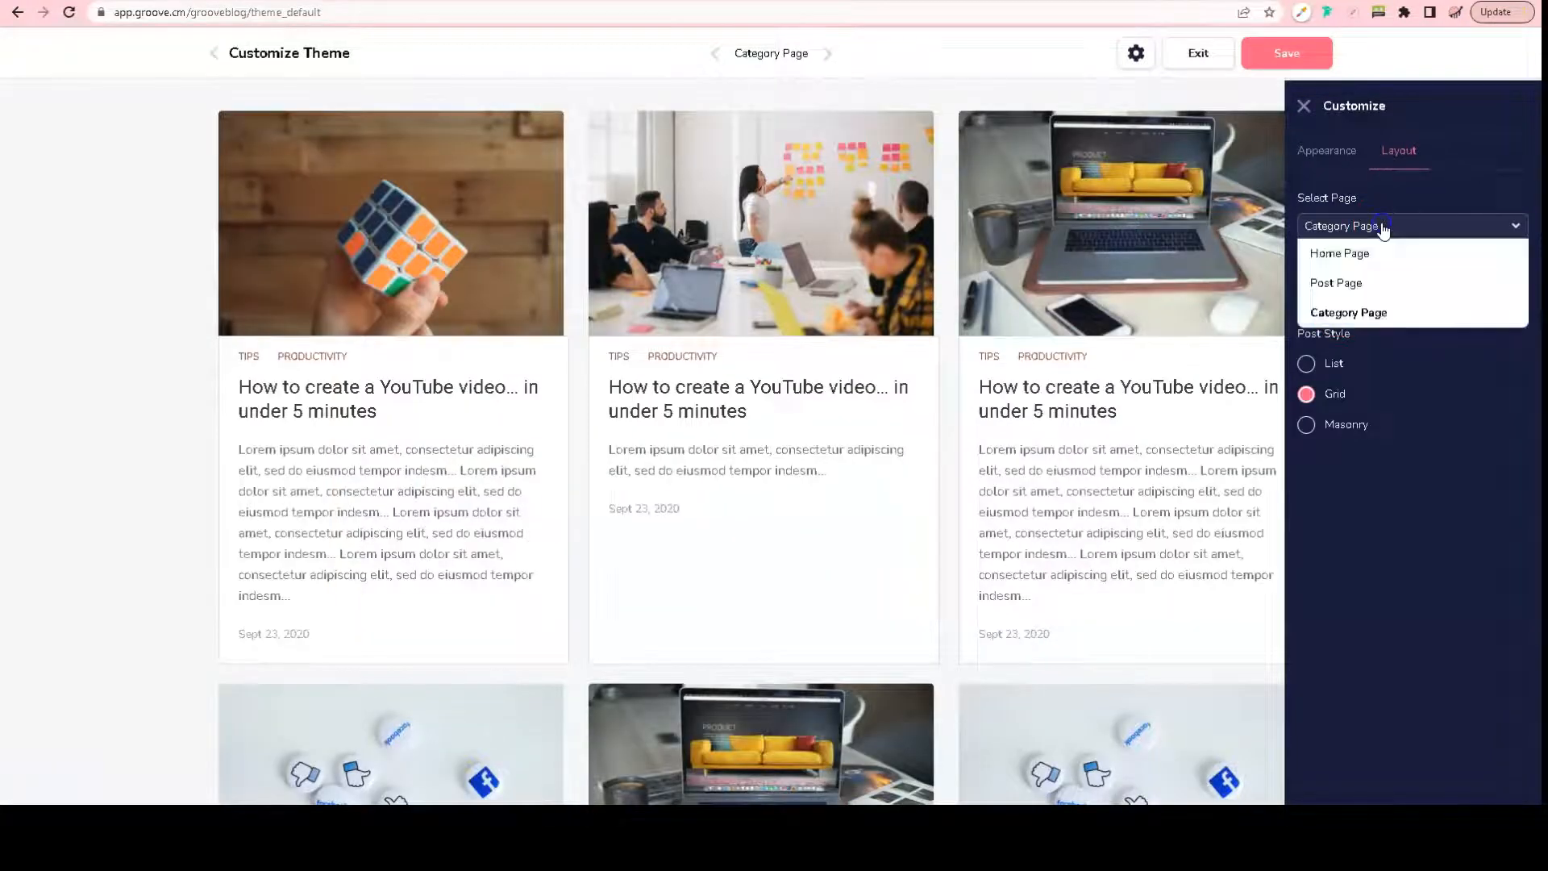
pyautogui.click(1340, 253)
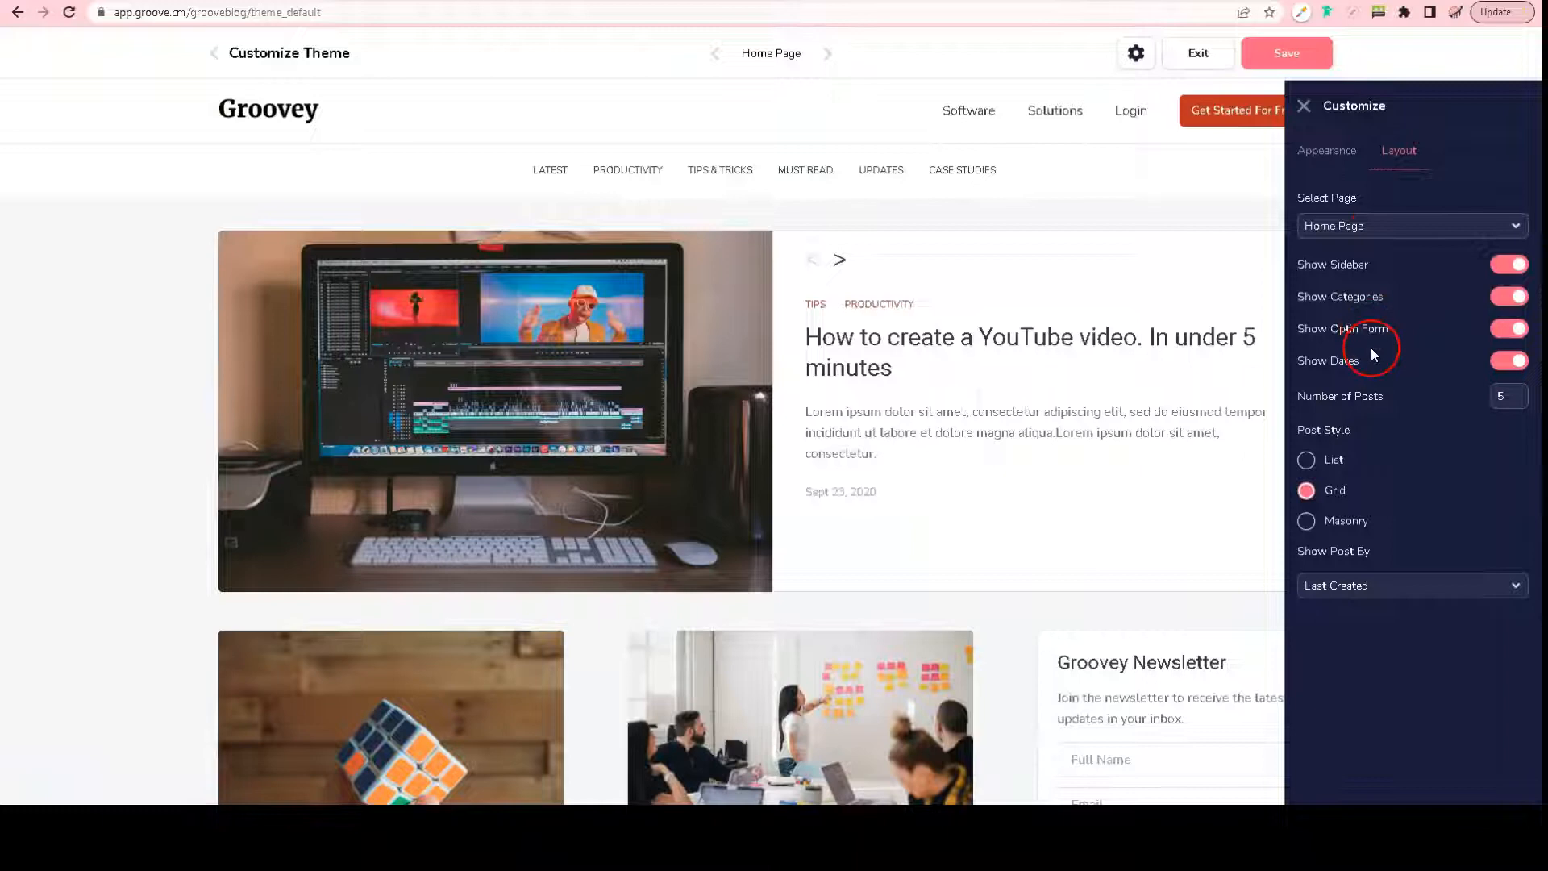
# Step: Try the Home Page layout without its sidebar, check the post previews, and show the sidebar again
pyautogui.click(1494, 279)
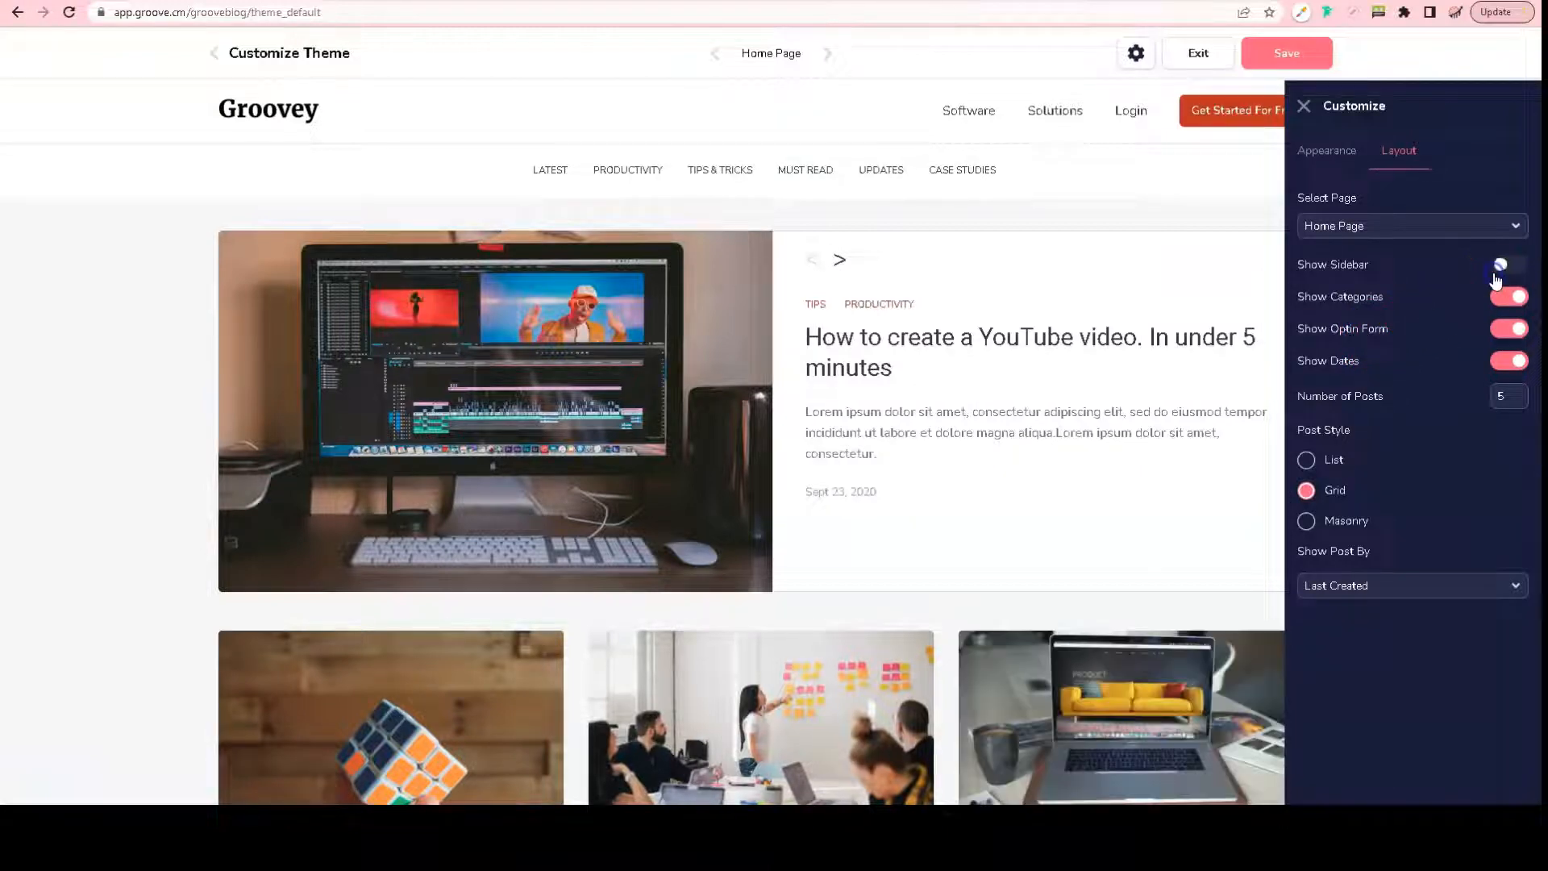
pyautogui.scroll(-10, 1206, 435)
pyautogui.scroll(10, 1206, 435)
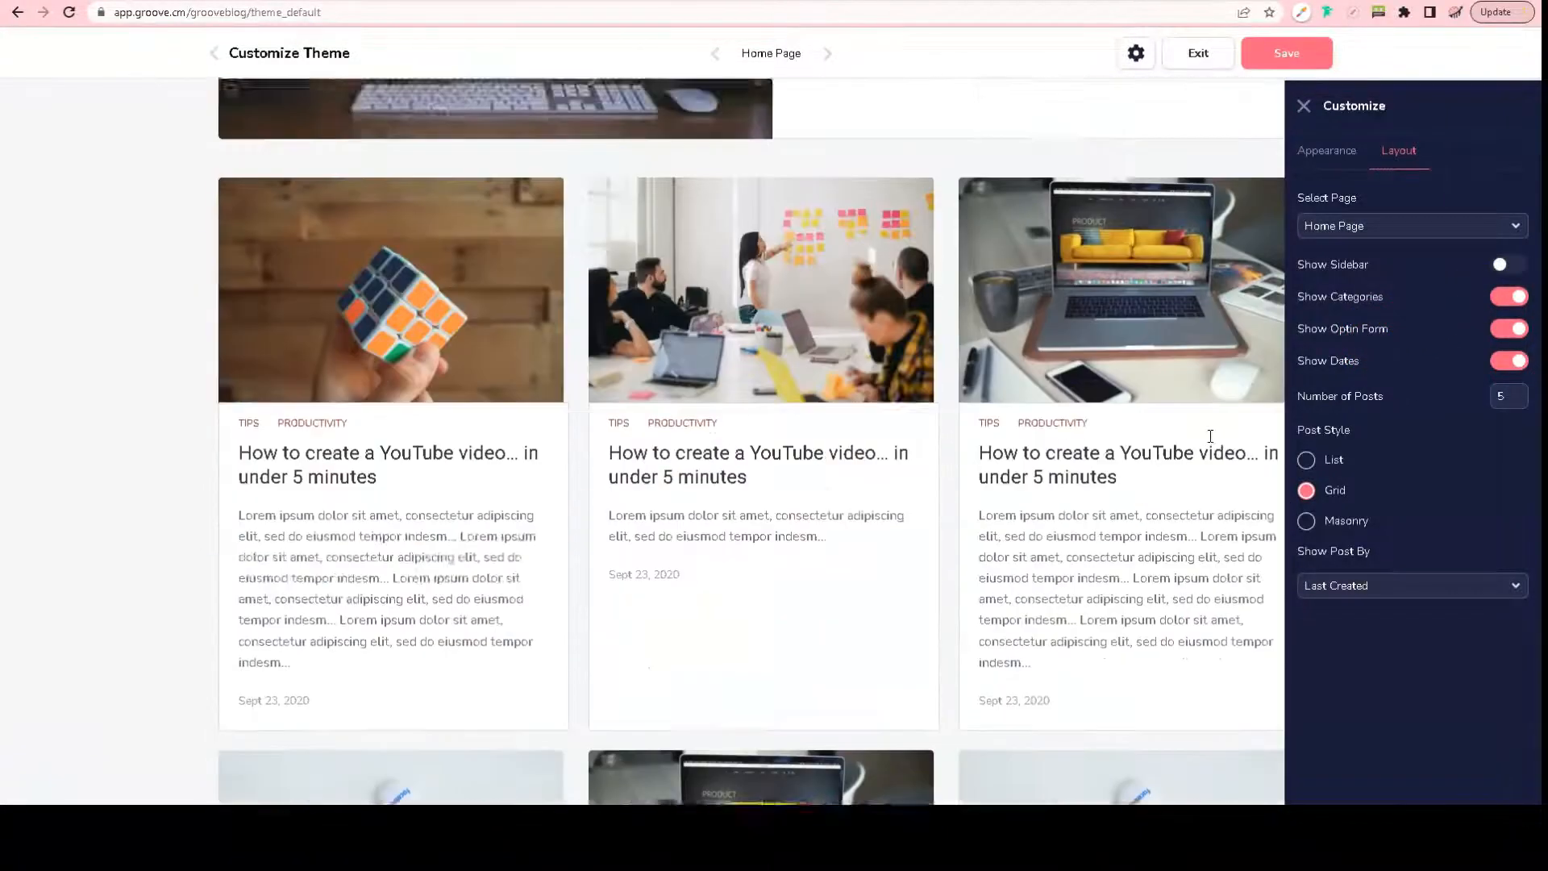
pyautogui.click(1505, 264)
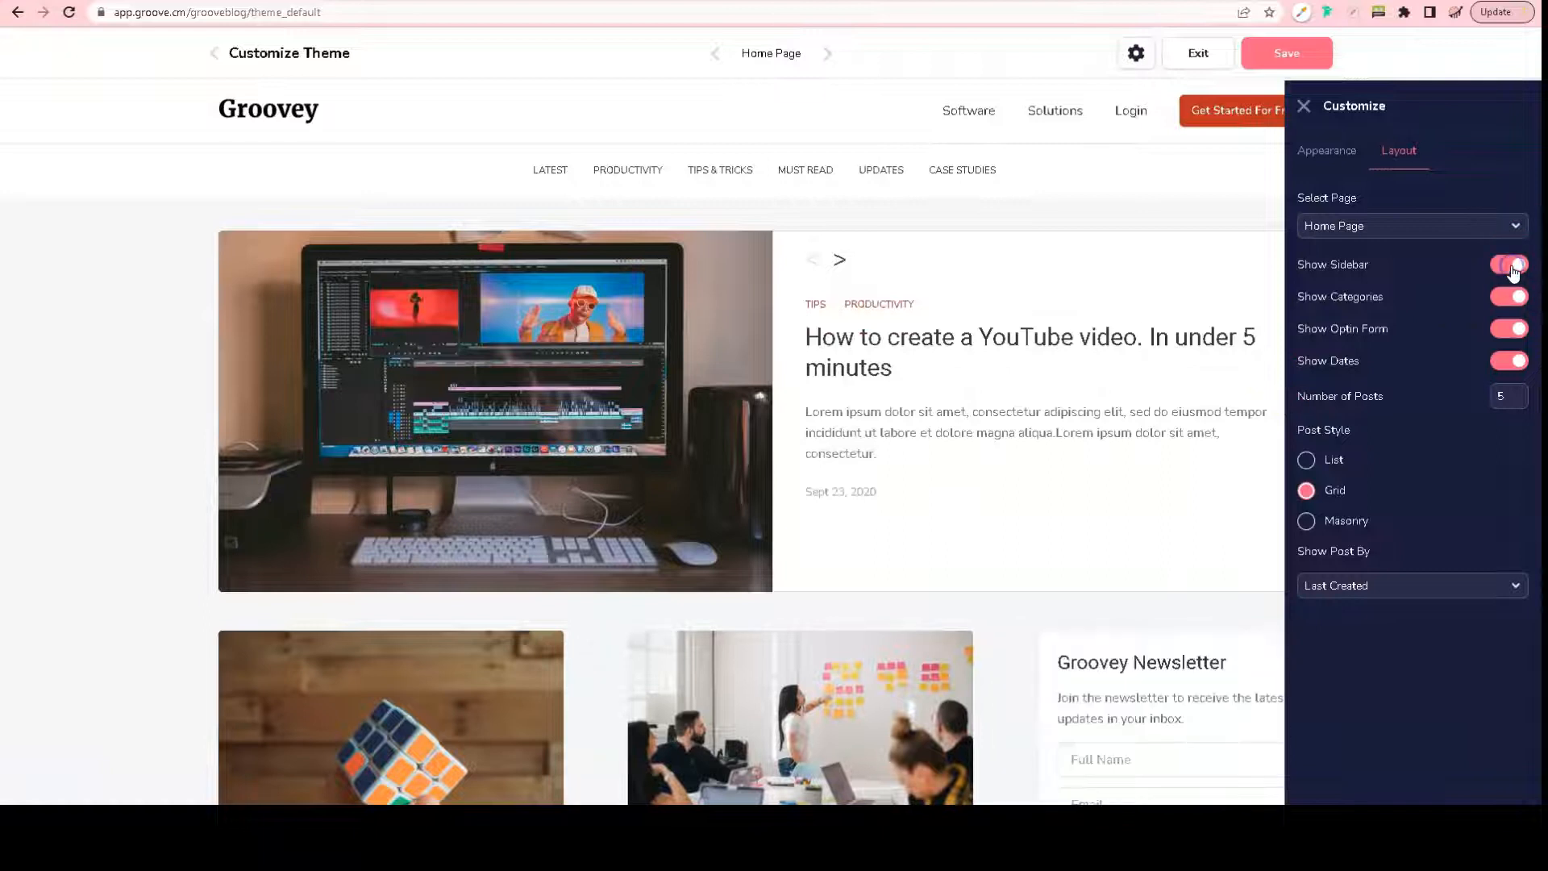
# Step: Set the Home Page's number of posts to 10
pyautogui.click(1510, 319)
pyautogui.click(1511, 364)
pyautogui.doubleClick(1507, 395)
pyautogui.click(1459, 418)
# Step: Compare the List and Grid post styles on the Home Page and settle on Masonry, checking its preview
pyautogui.click(1335, 463)
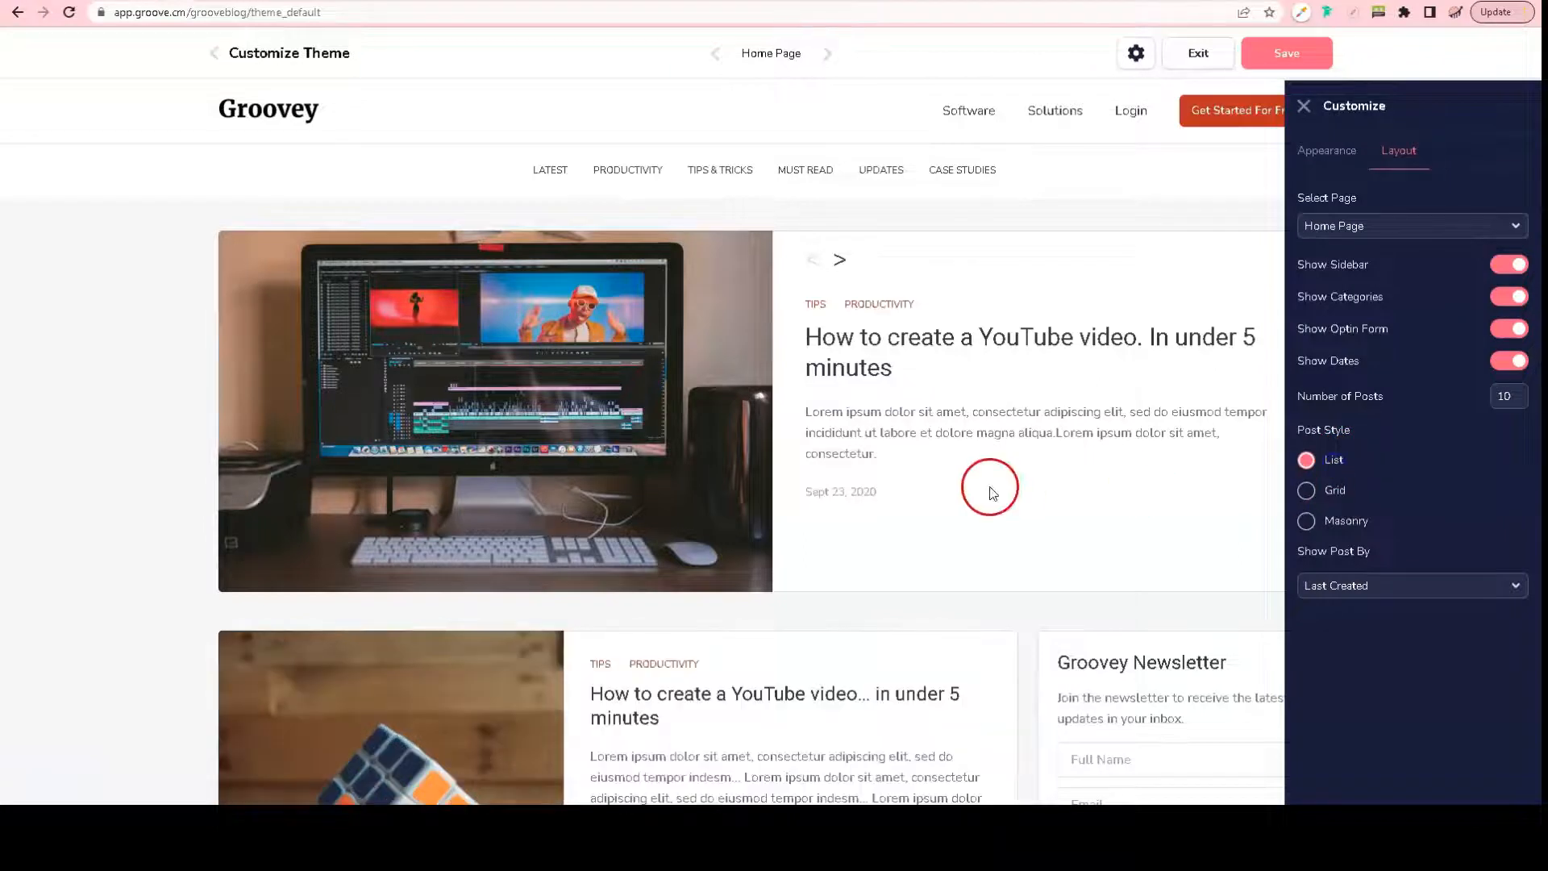
pyautogui.scroll(-7, 980, 492)
pyautogui.click(1348, 420)
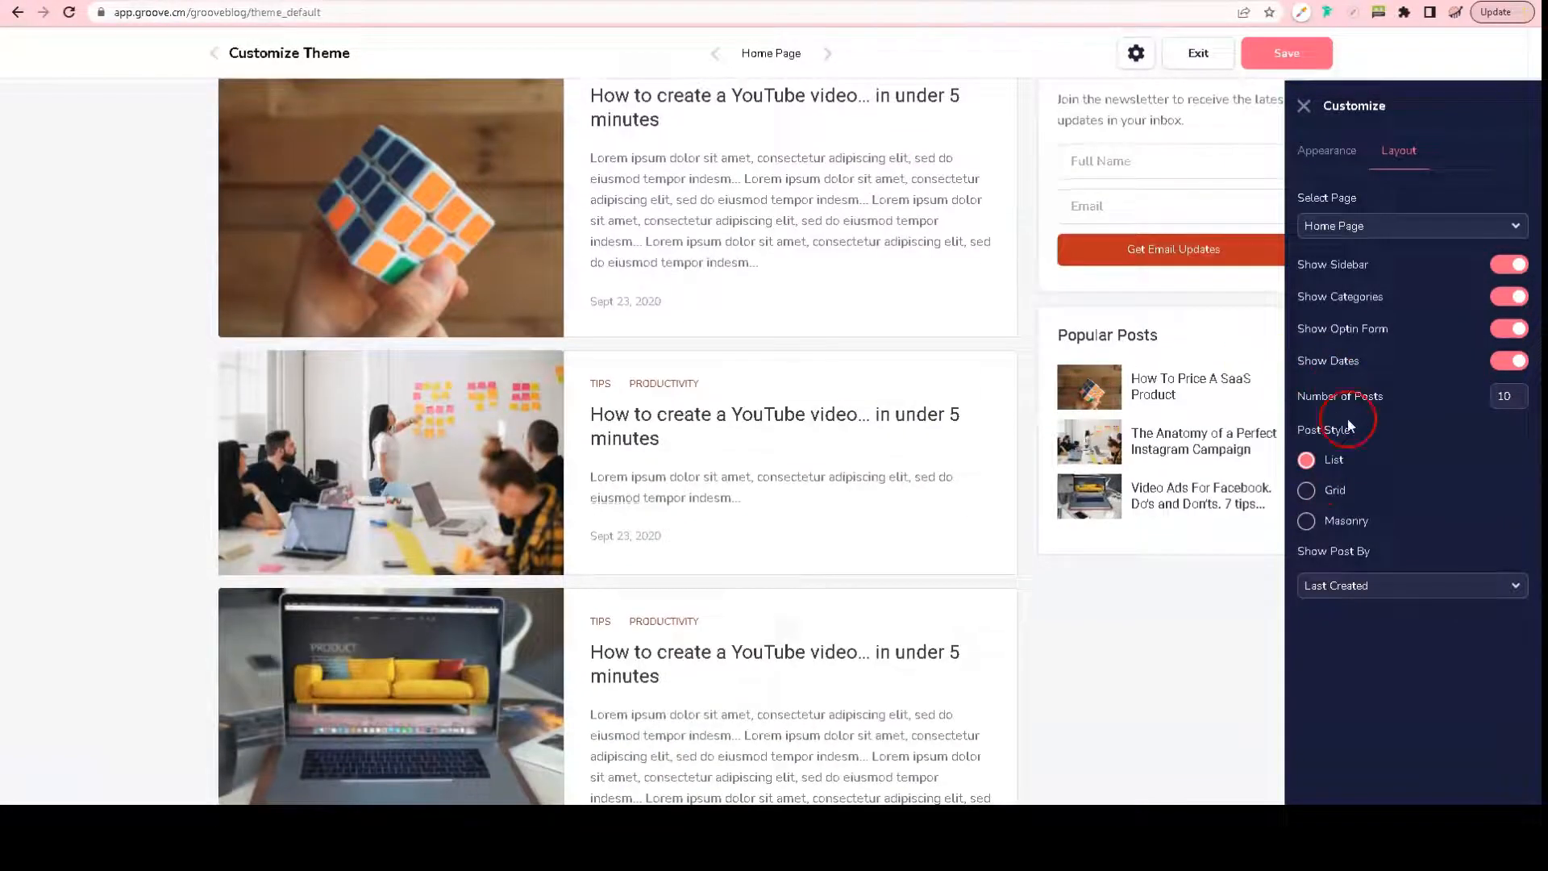
pyautogui.click(1327, 494)
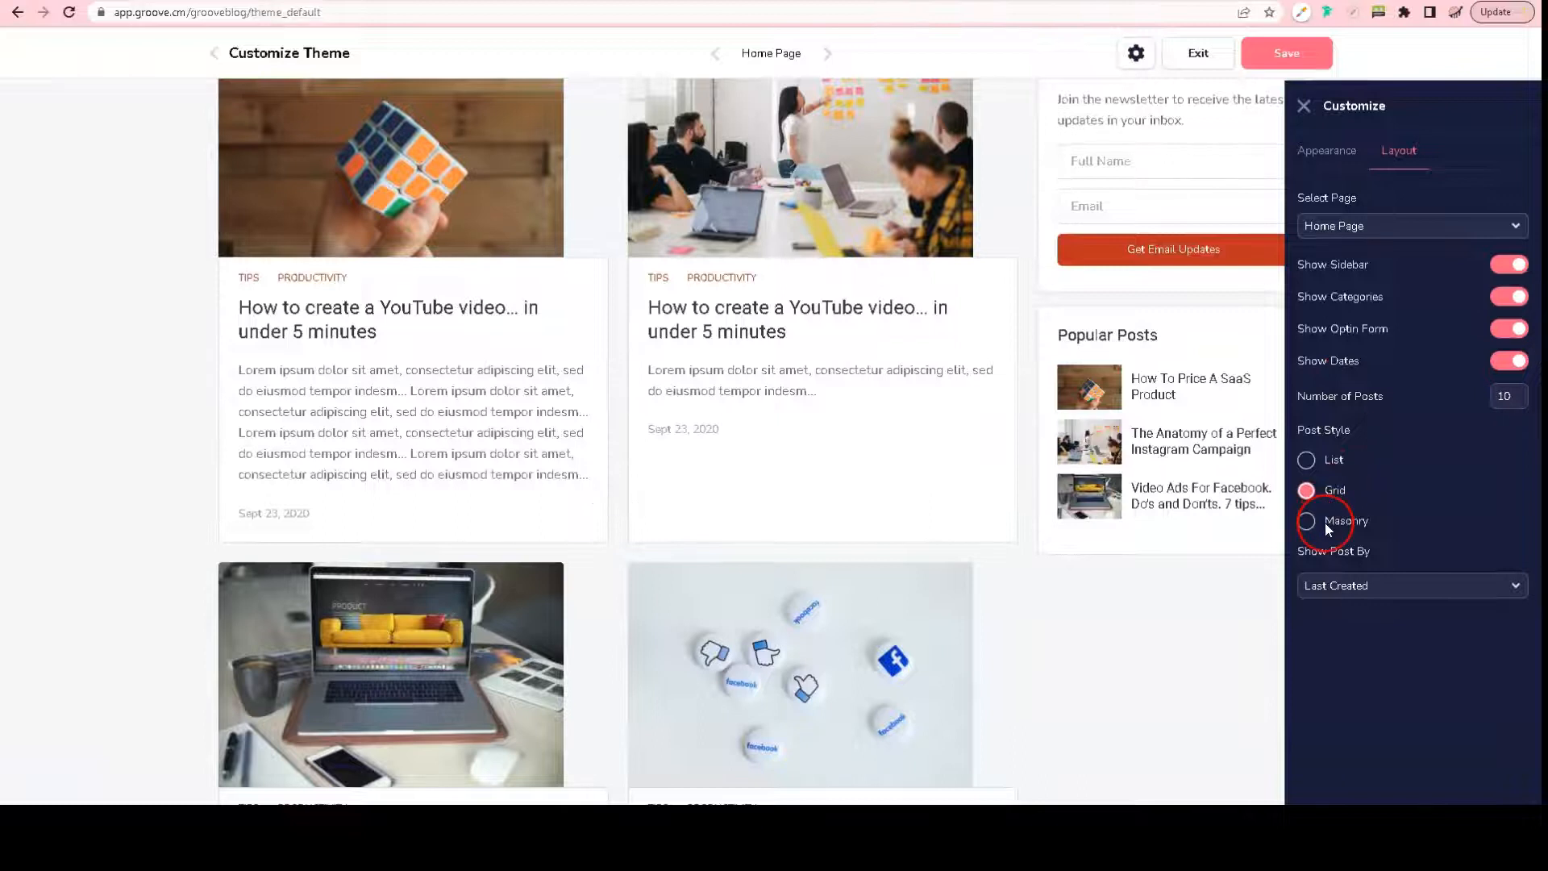
pyautogui.click(1324, 522)
pyautogui.click(1046, 512)
pyautogui.scroll(-4, 1046, 512)
pyautogui.scroll(8, 1045, 512)
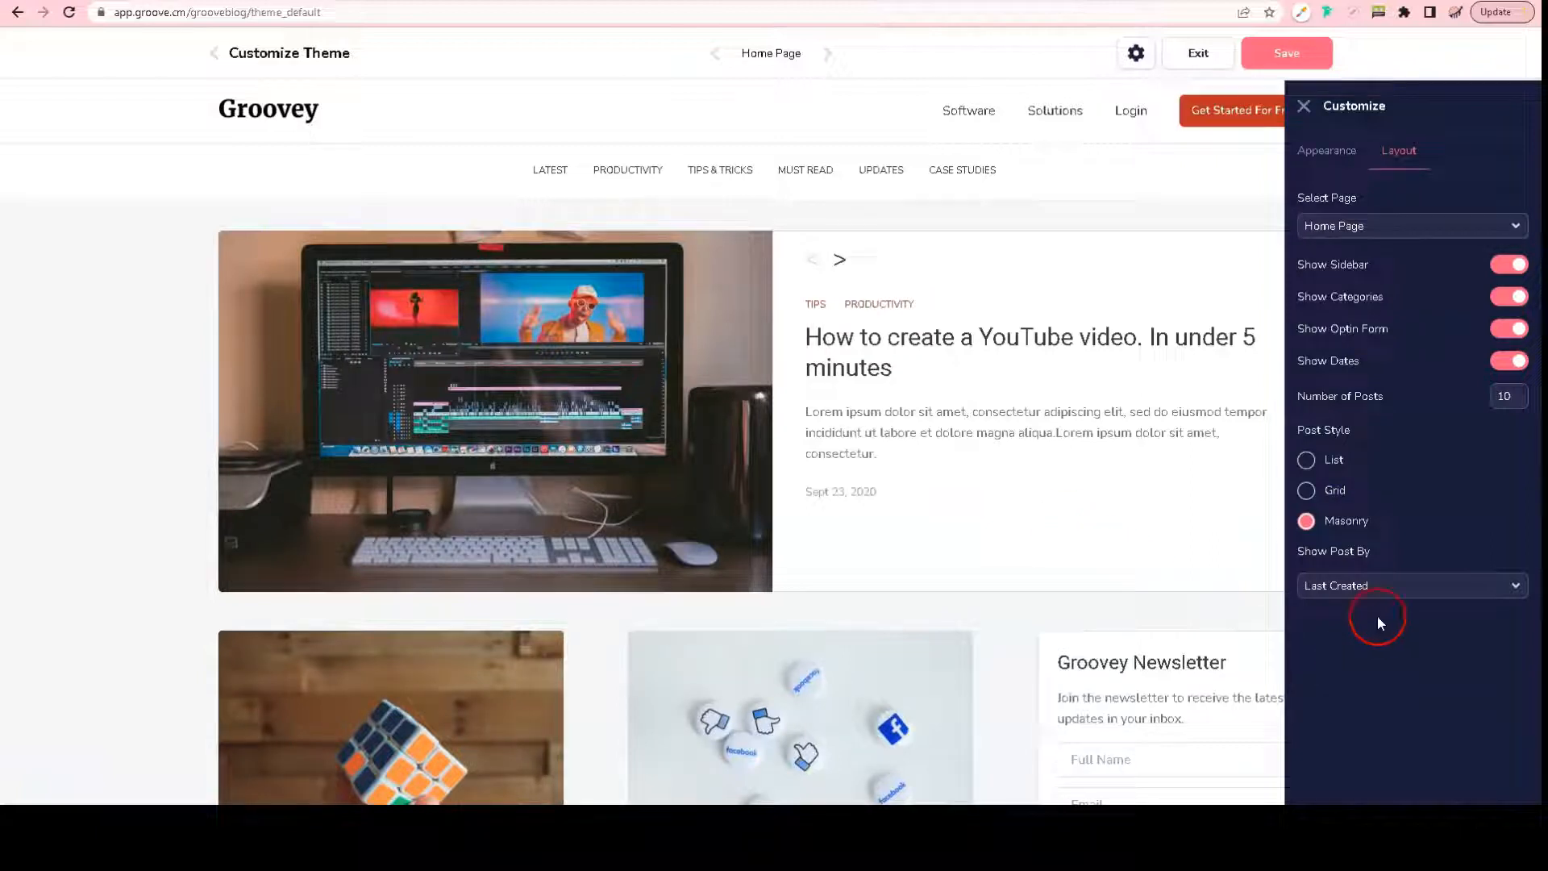
# Step: Try ordering the Home Page posts by Last Updated and set the order back to Last Created
pyautogui.click(1419, 595)
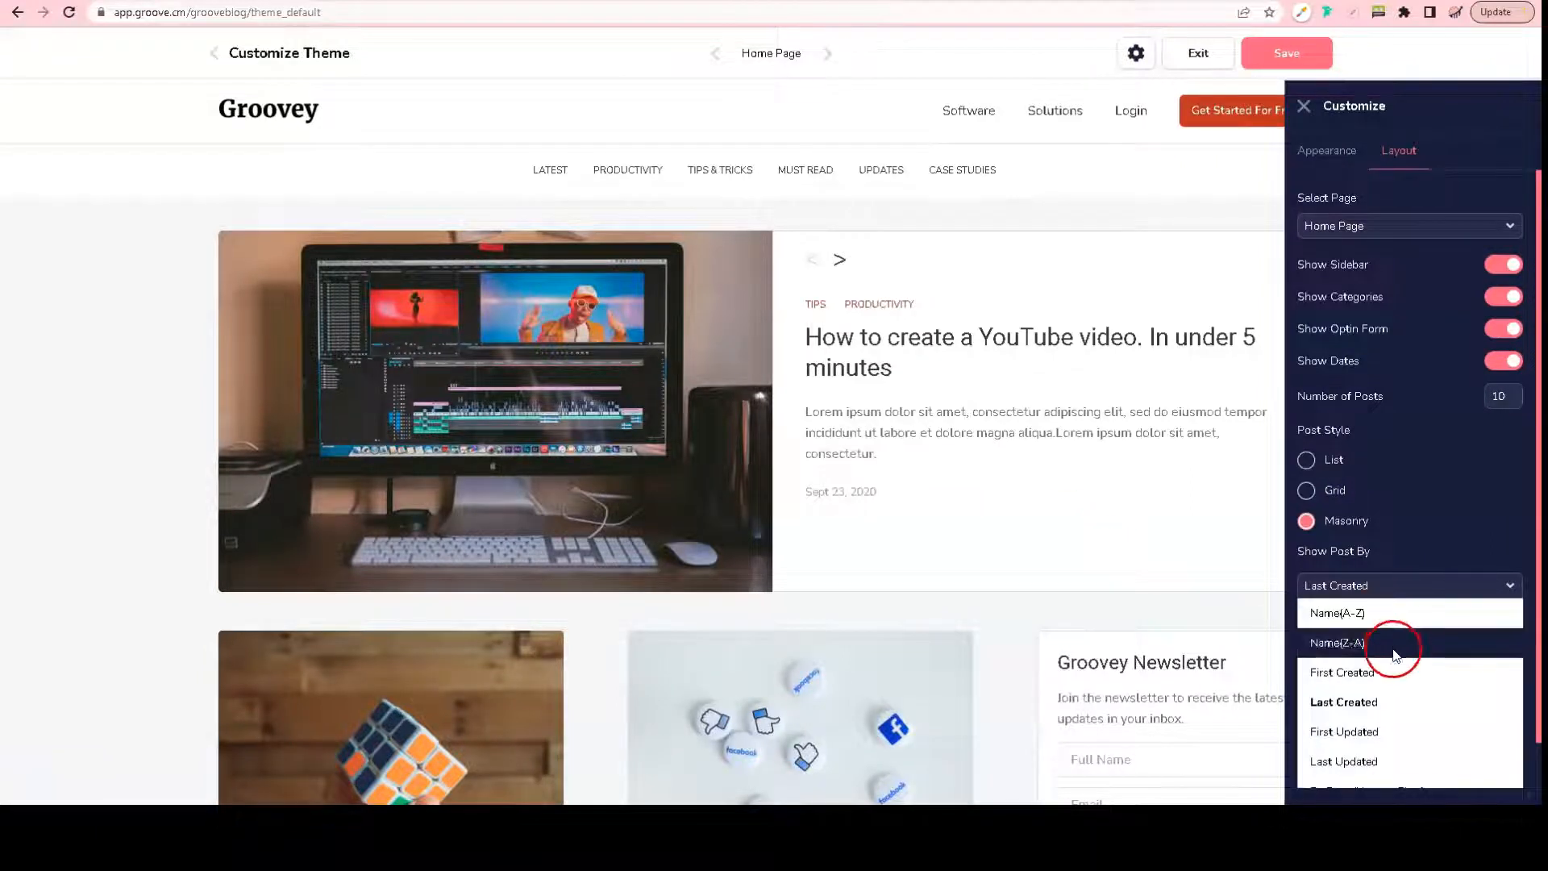
pyautogui.click(1392, 717)
pyautogui.scroll(-1, 1391, 717)
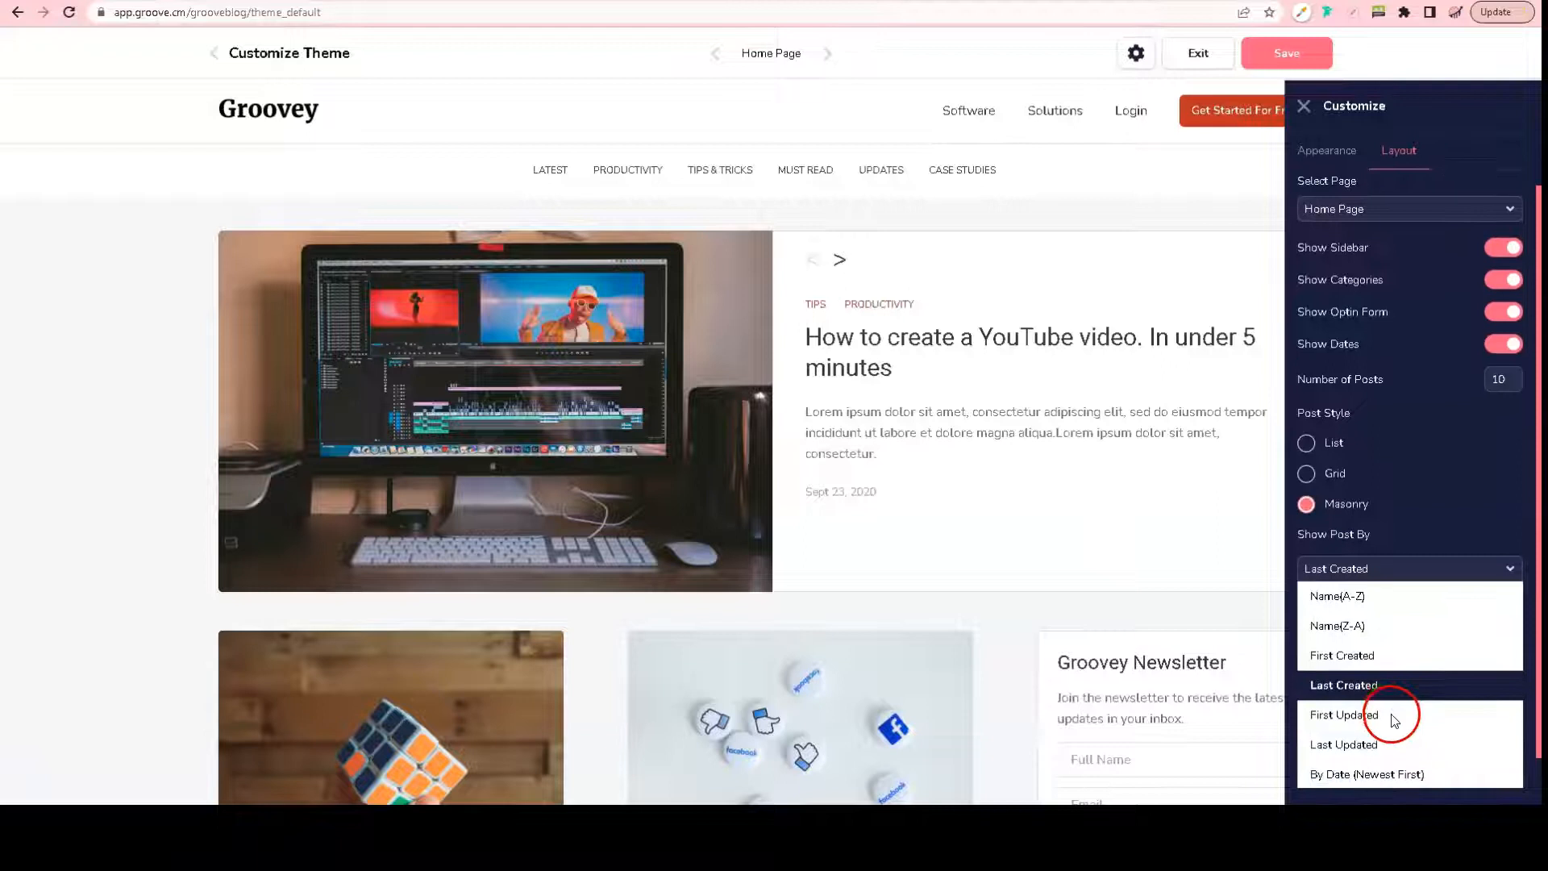
pyautogui.click(1370, 742)
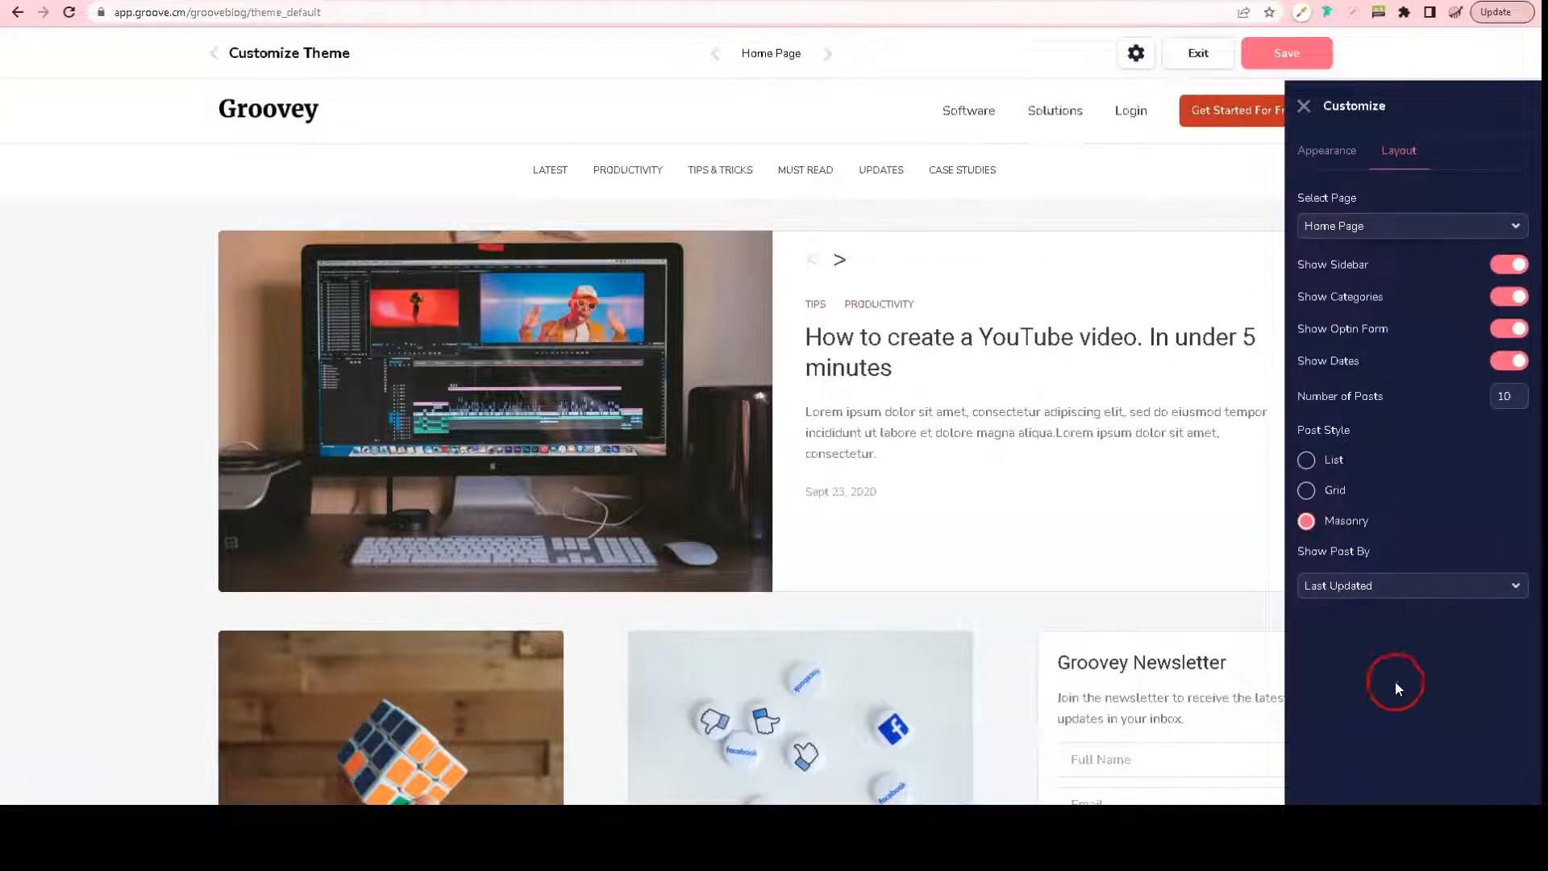
pyautogui.click(1442, 603)
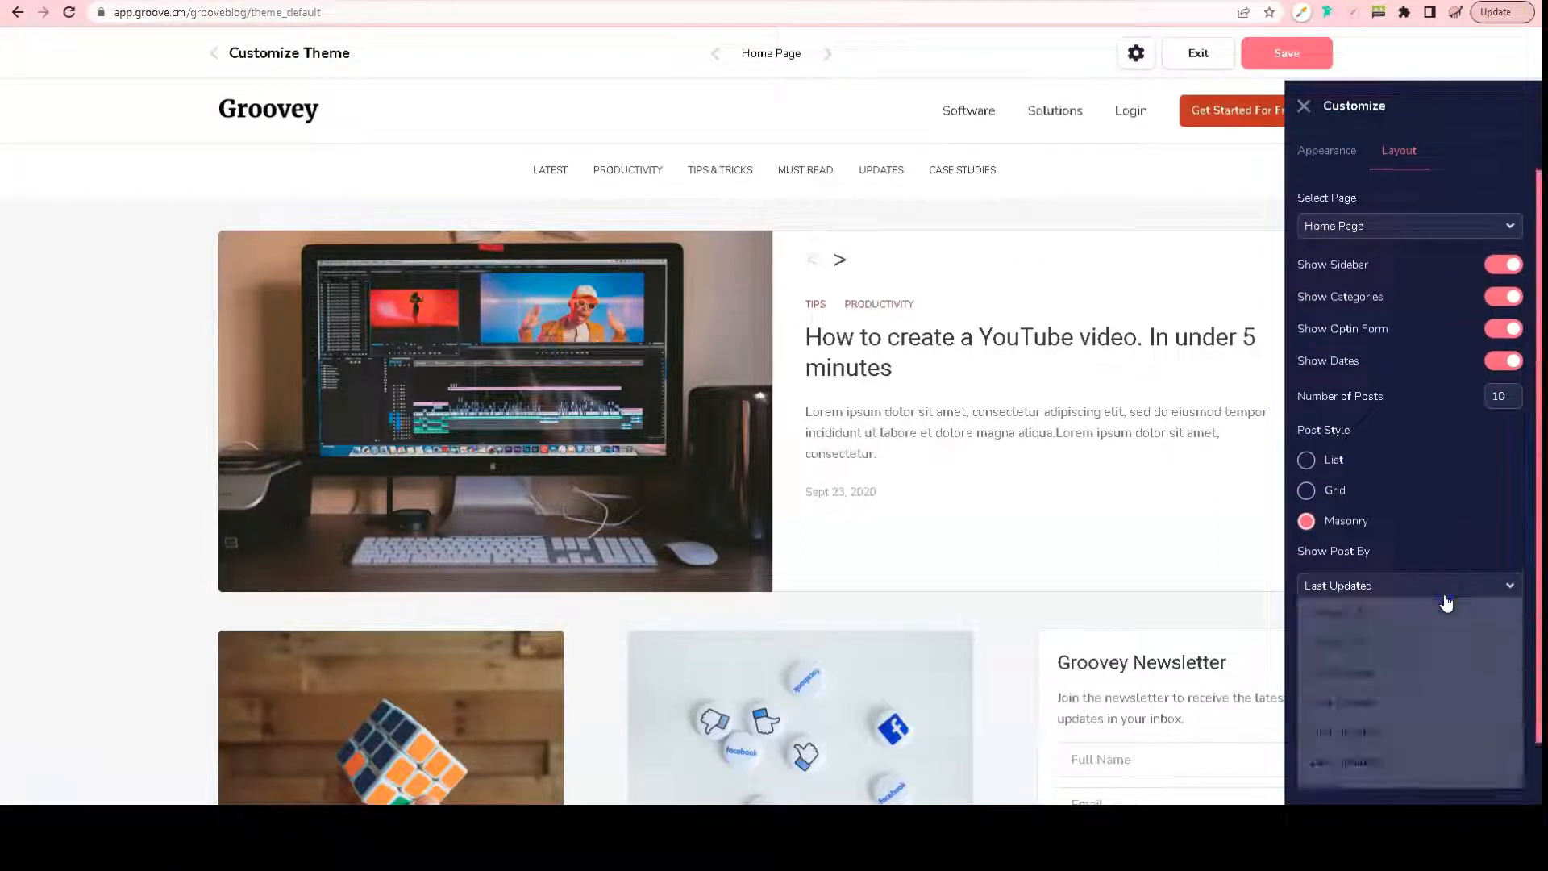
pyautogui.click(1396, 699)
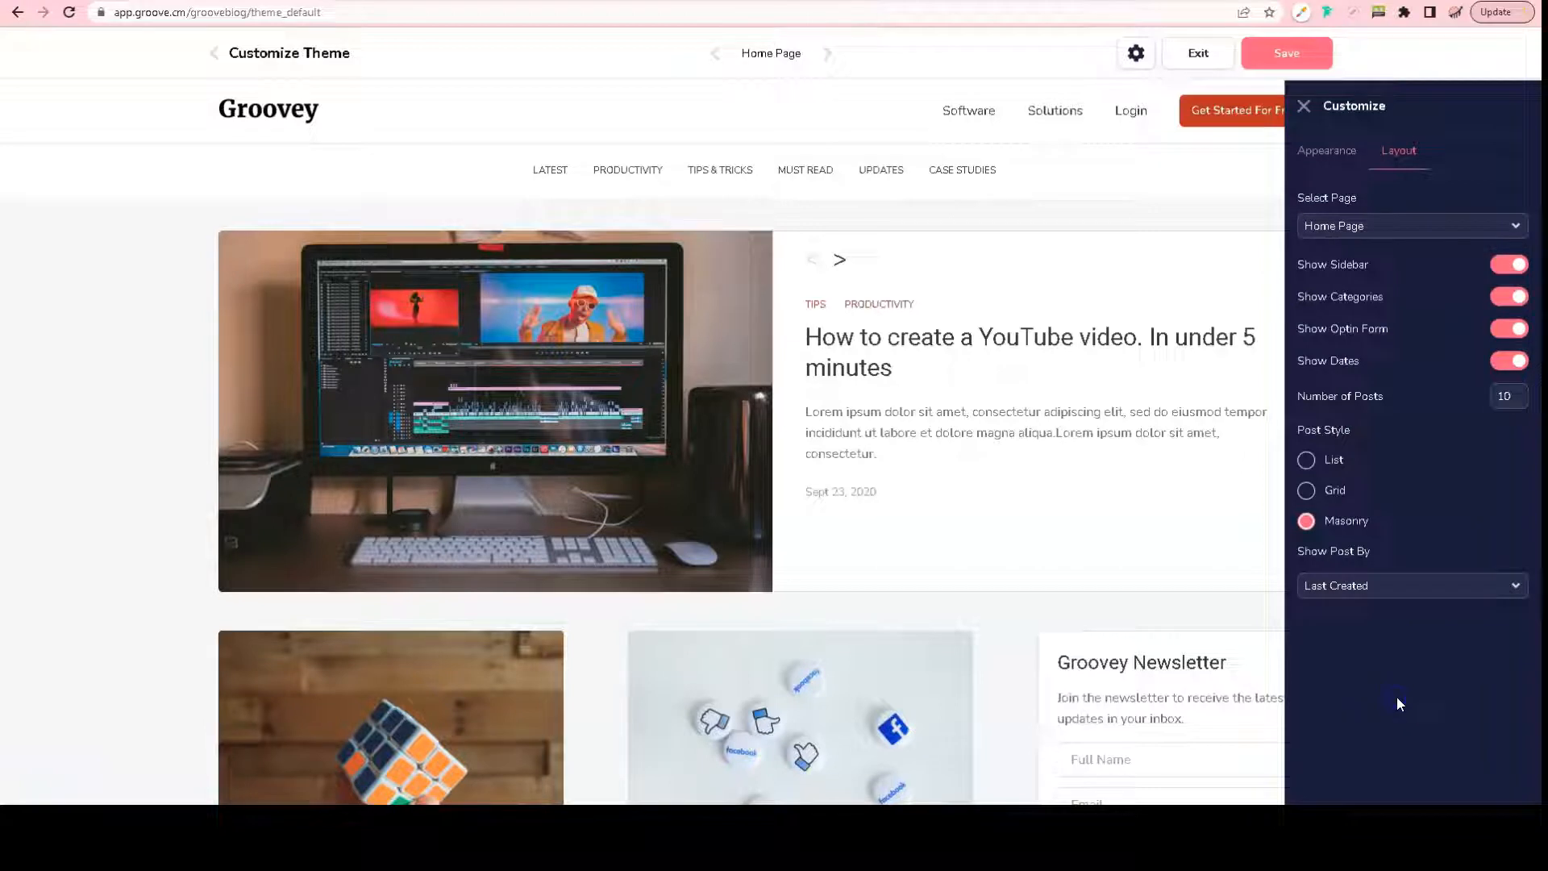
# Step: Hide the sidebar in the Post Page layout and inspect the full article preview down to the comments
pyautogui.click(1411, 236)
pyautogui.click(1361, 281)
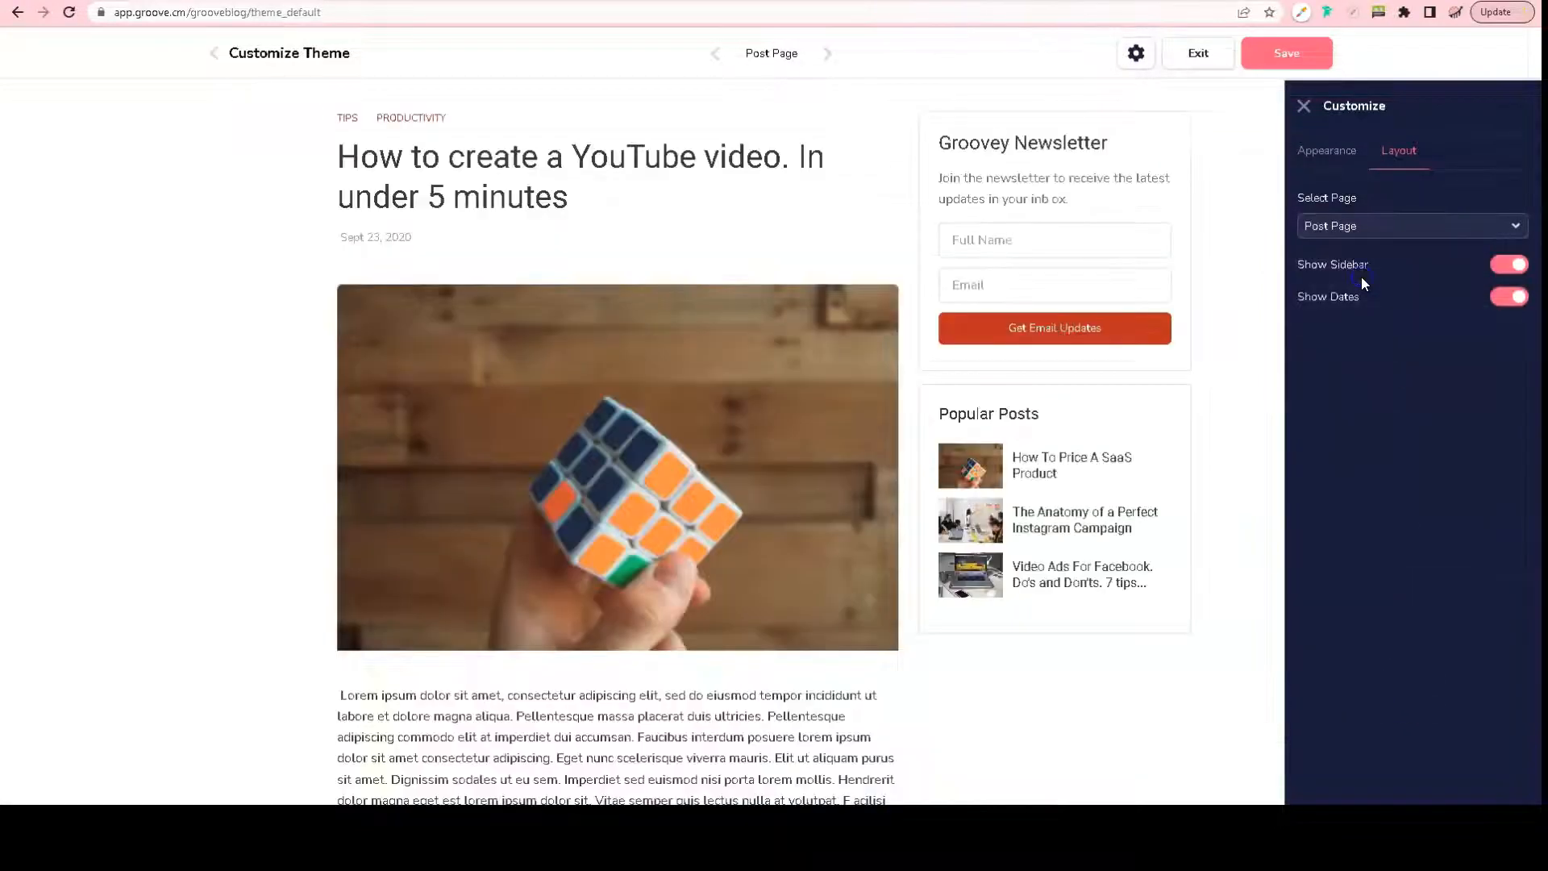
pyautogui.click(1508, 266)
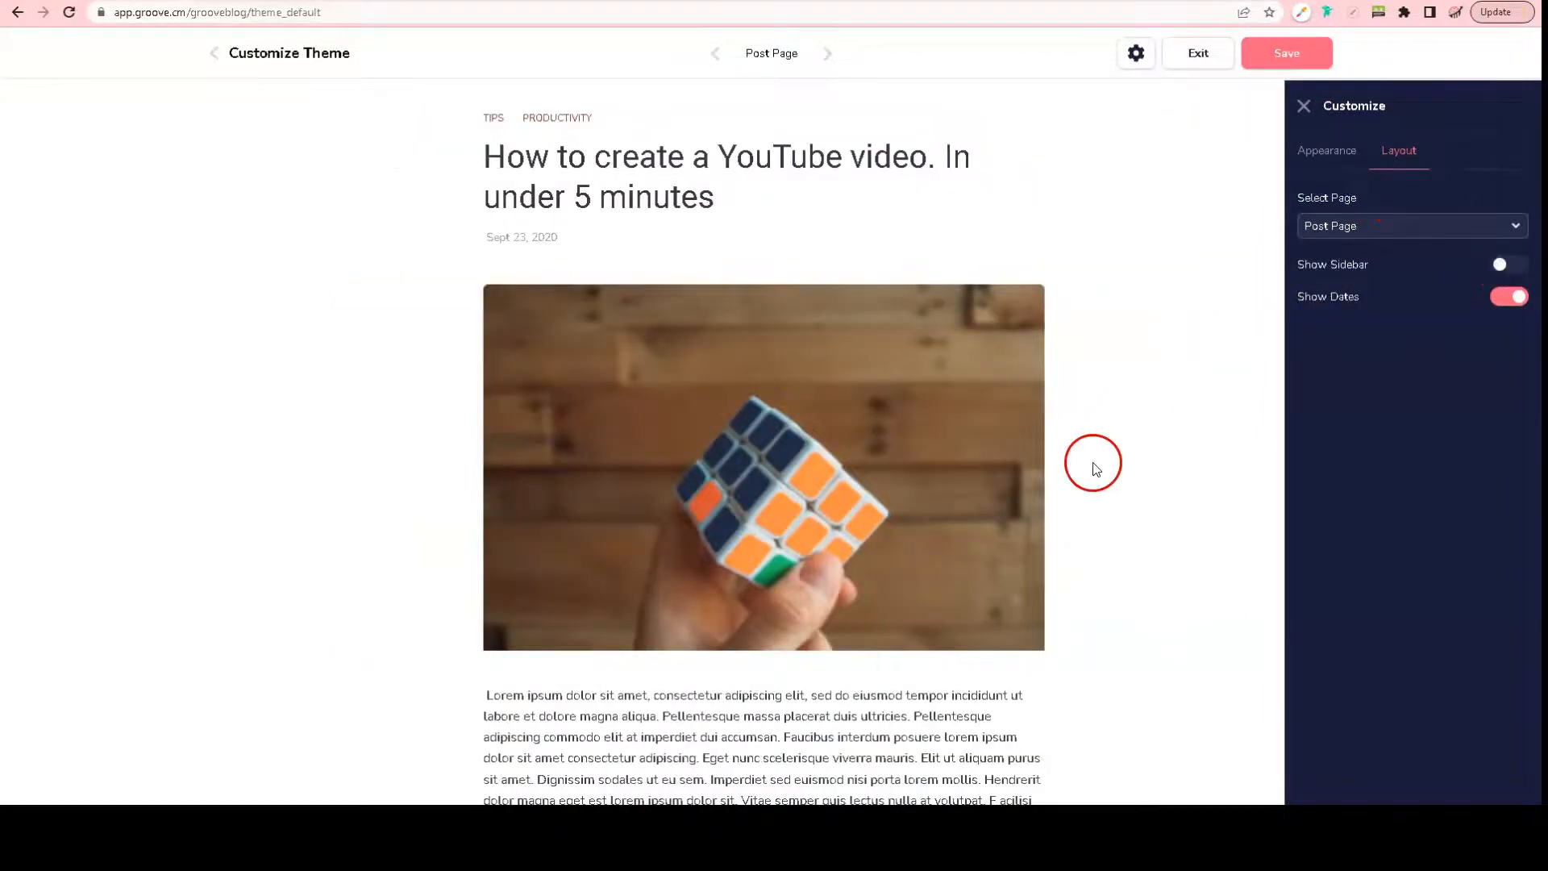
pyautogui.scroll(-10, 1113, 422)
pyautogui.scroll(-10, 1097, 464)
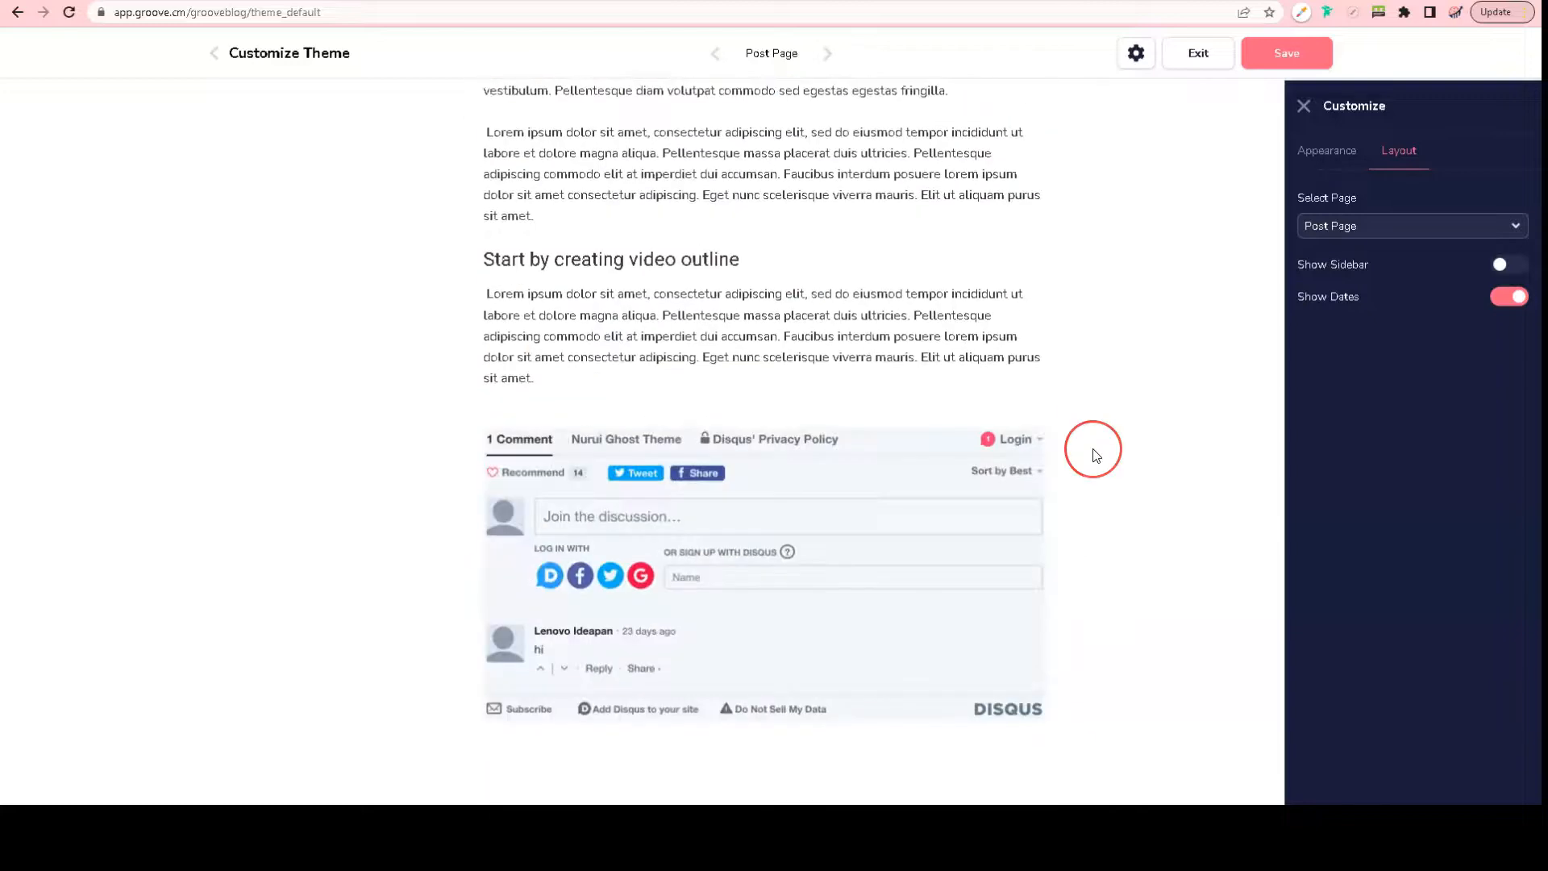
pyautogui.scroll(12, 1095, 456)
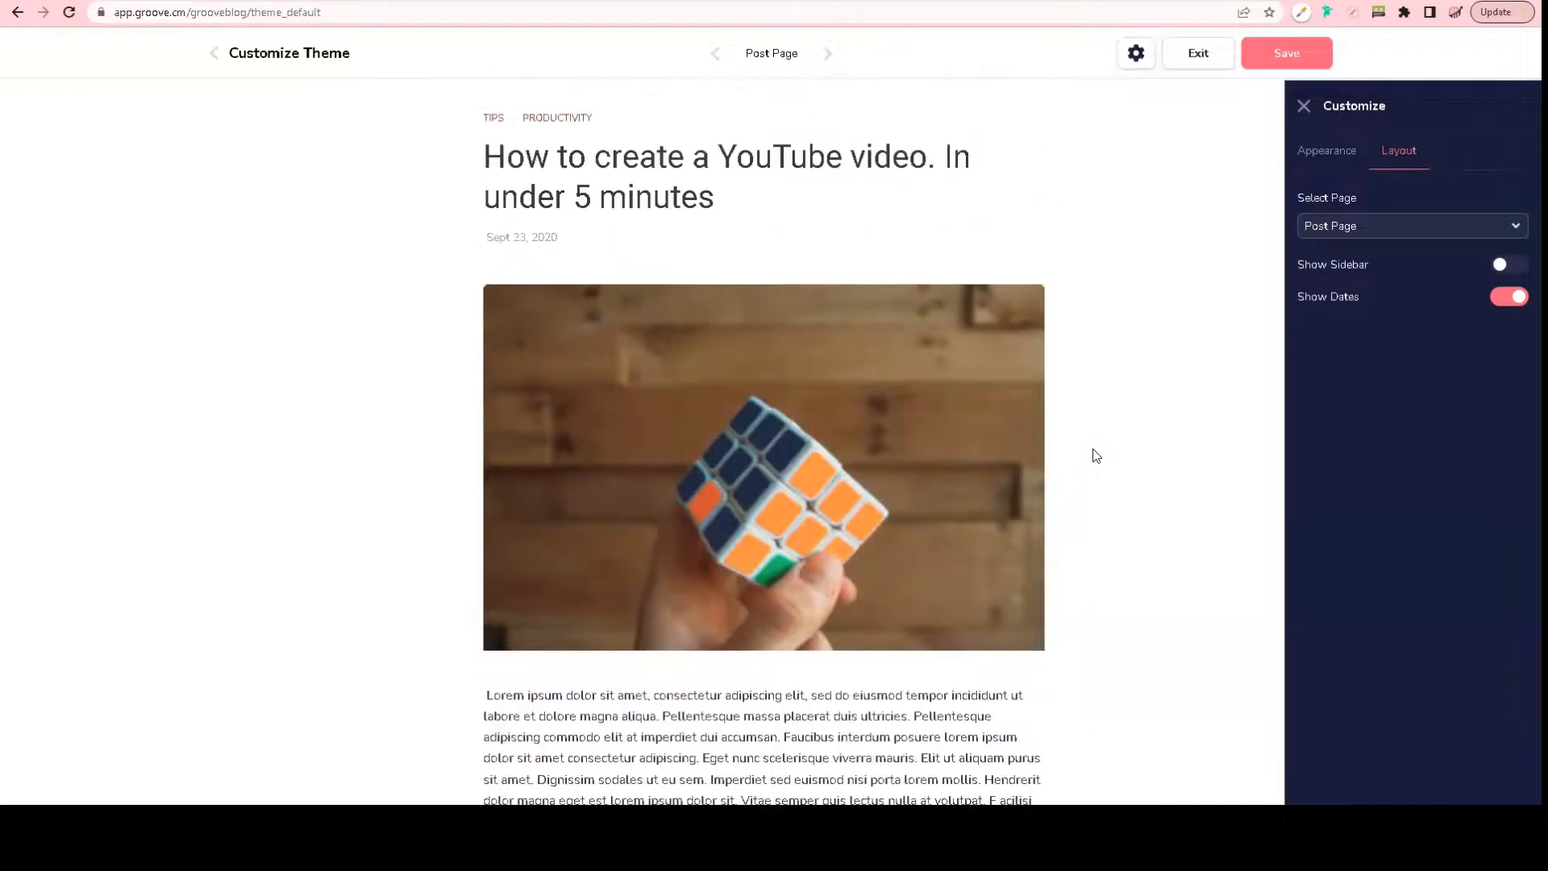
pyautogui.scroll(-10, 1096, 456)
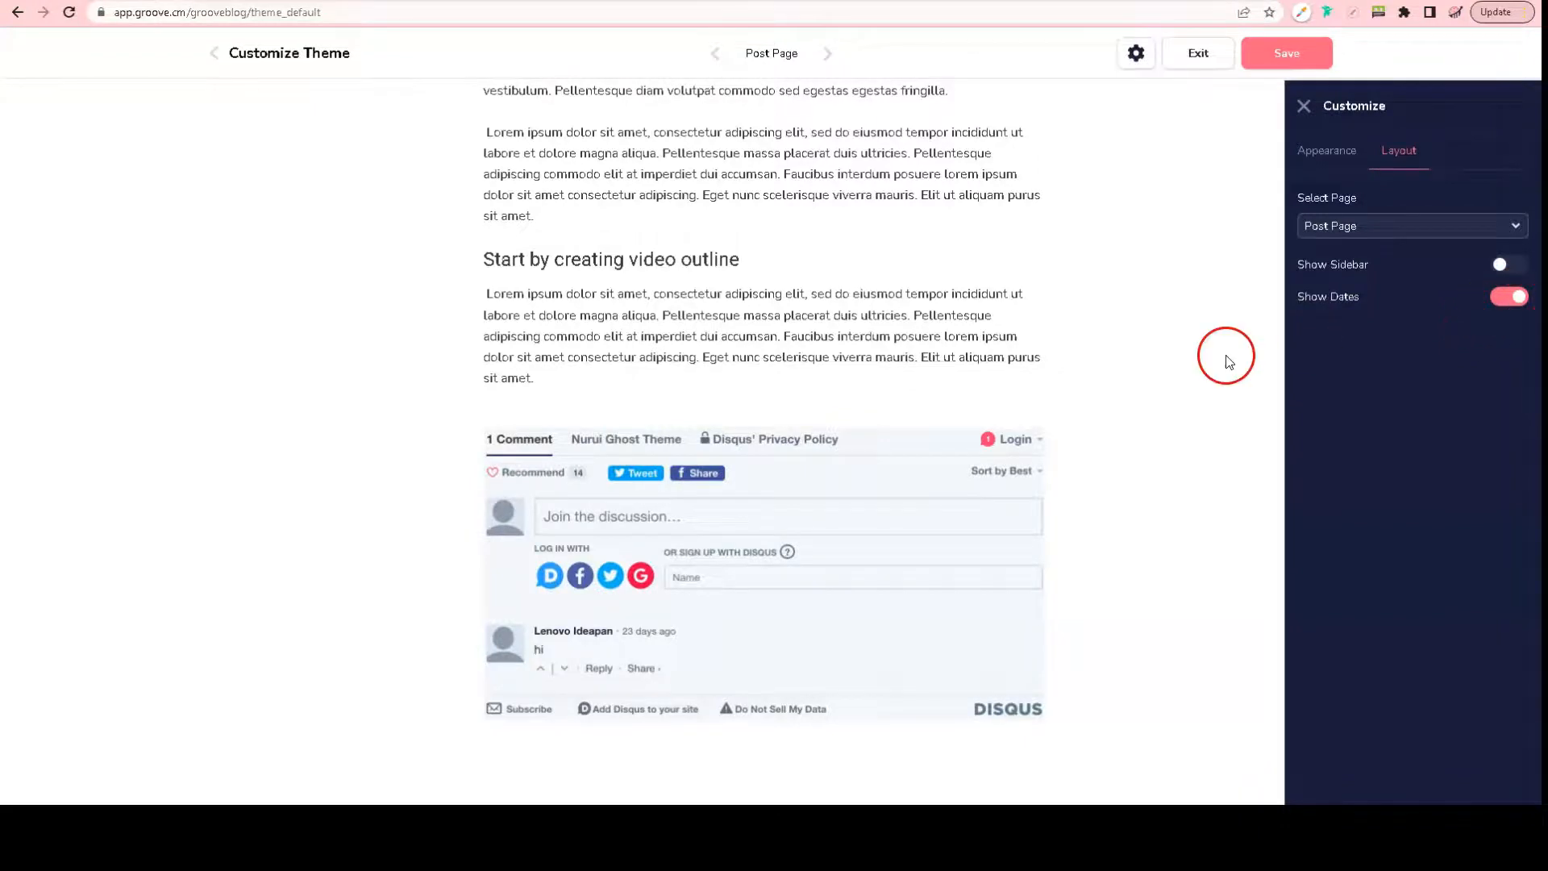
pyautogui.scroll(10, 1188, 363)
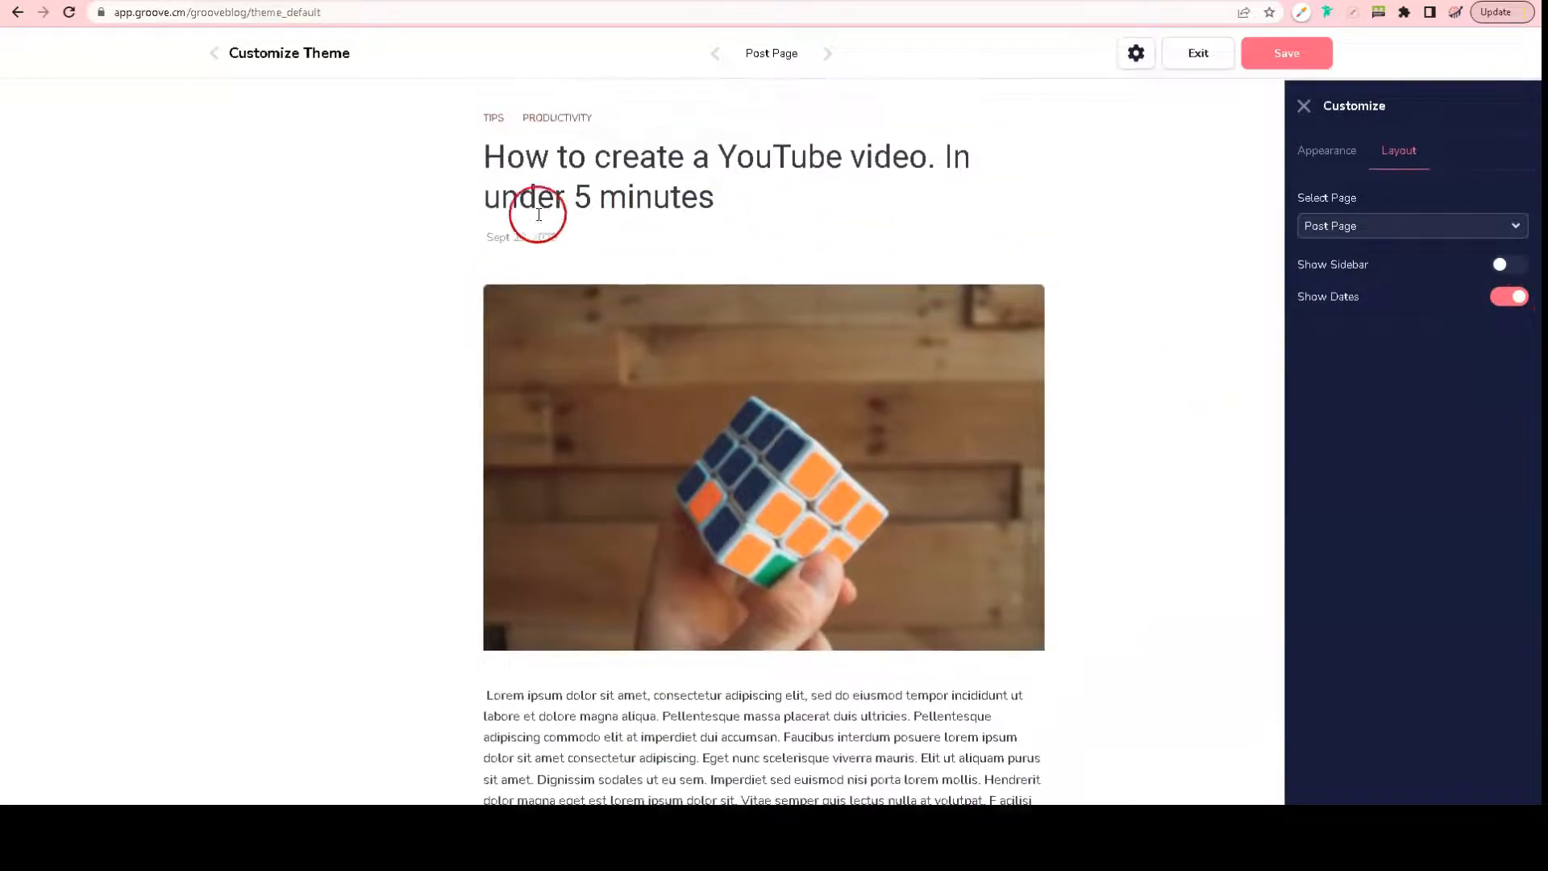
# Step: Try hiding the Post Page's date, show it again, and restore the sidebar
pyautogui.tripleClick(516, 239)
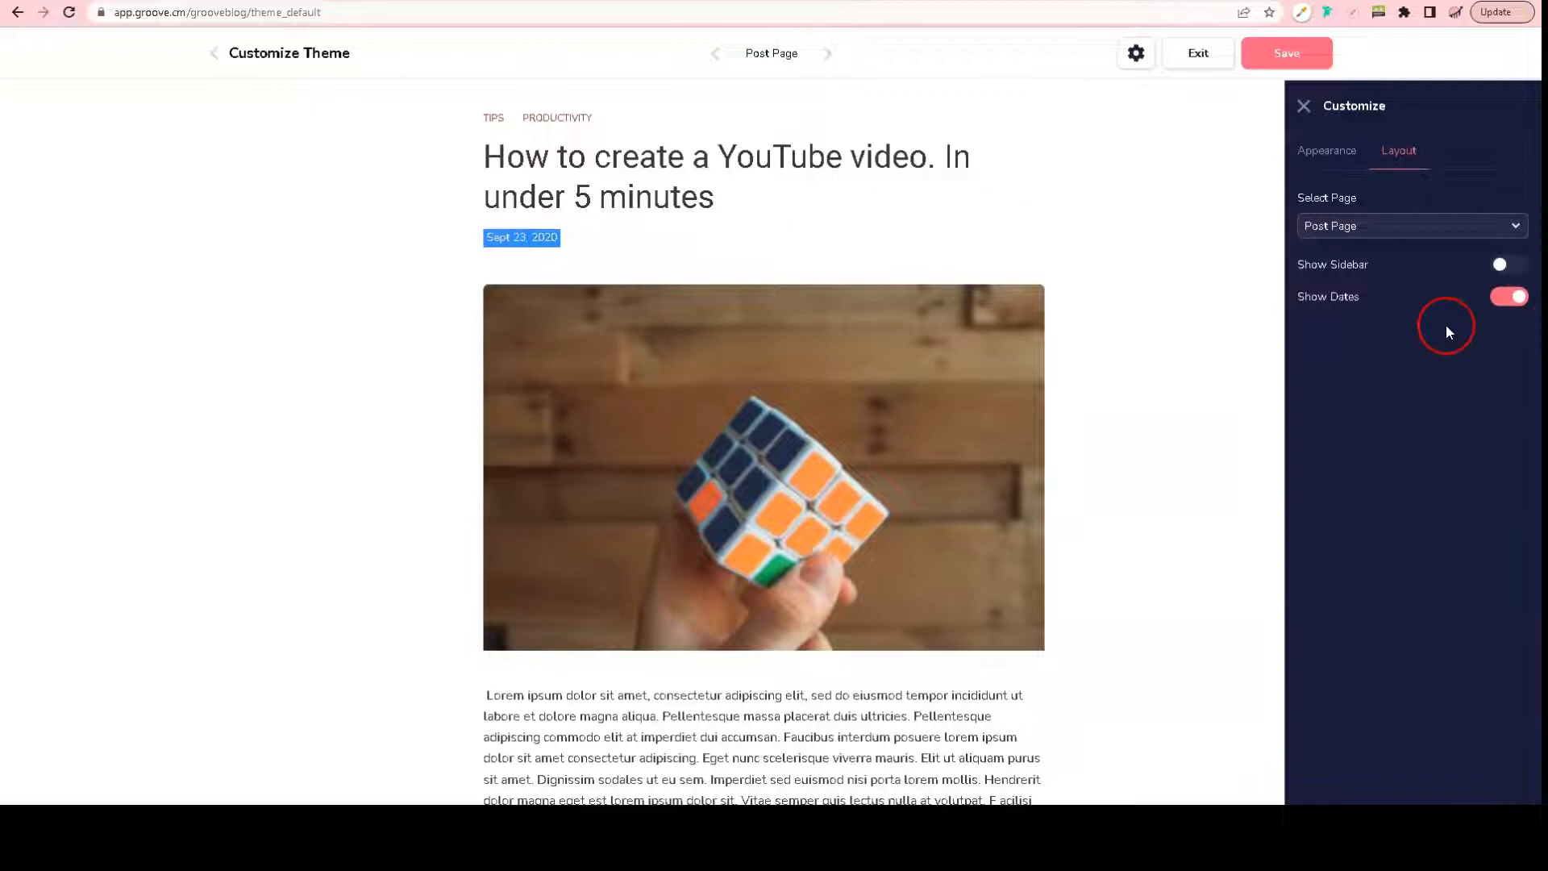
pyautogui.click(1512, 311)
pyautogui.click(1512, 312)
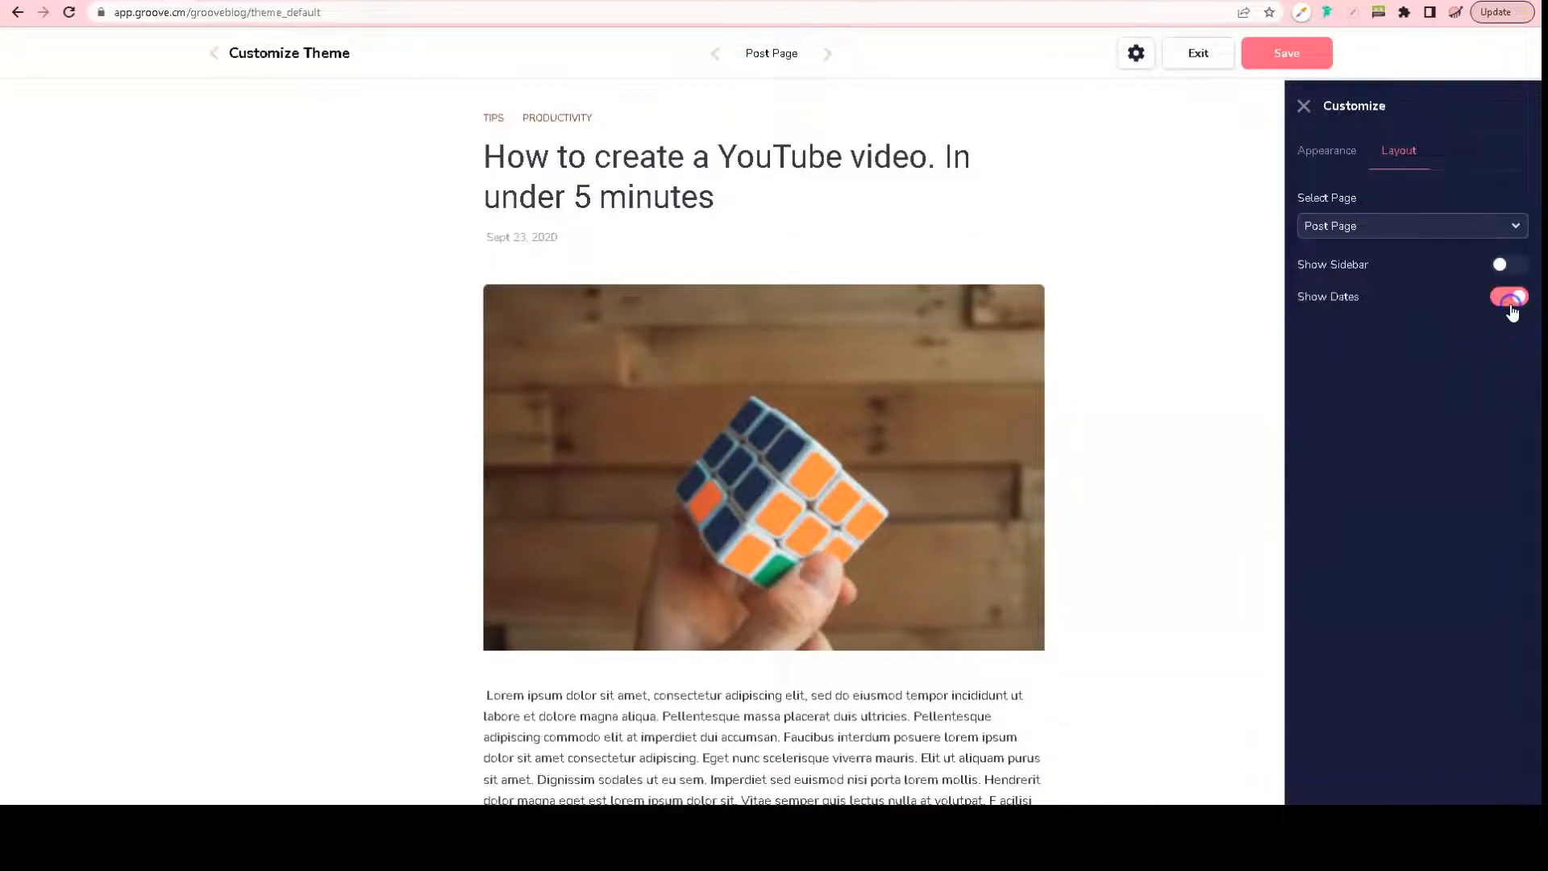
pyautogui.click(1511, 275)
pyautogui.click(1512, 275)
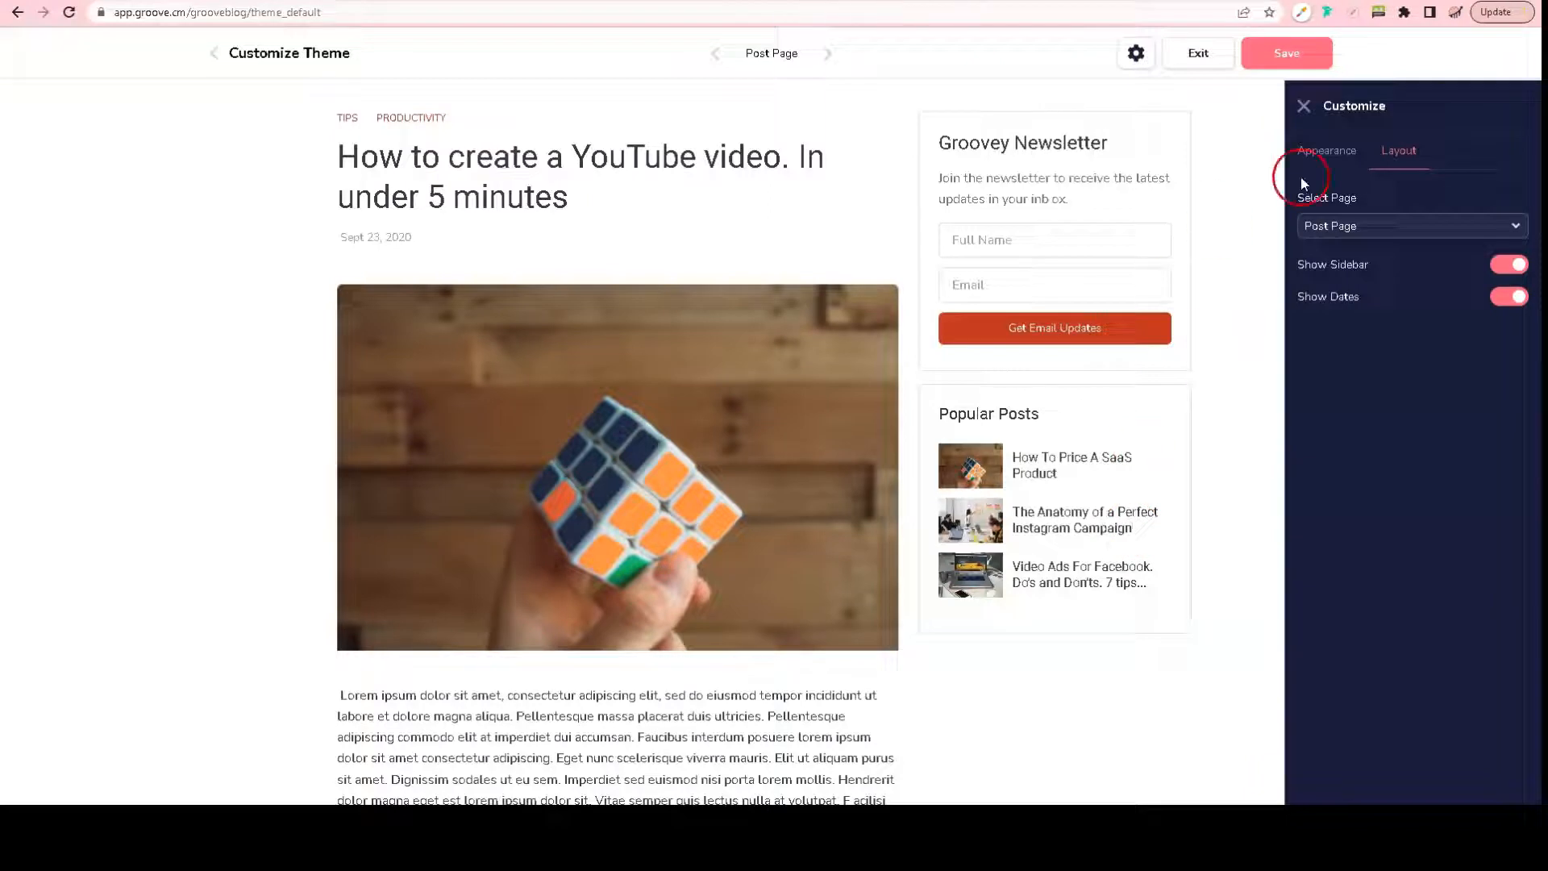
# Step: Set the Category Page's post style to Masonry and its number of posts to 10
pyautogui.click(1375, 239)
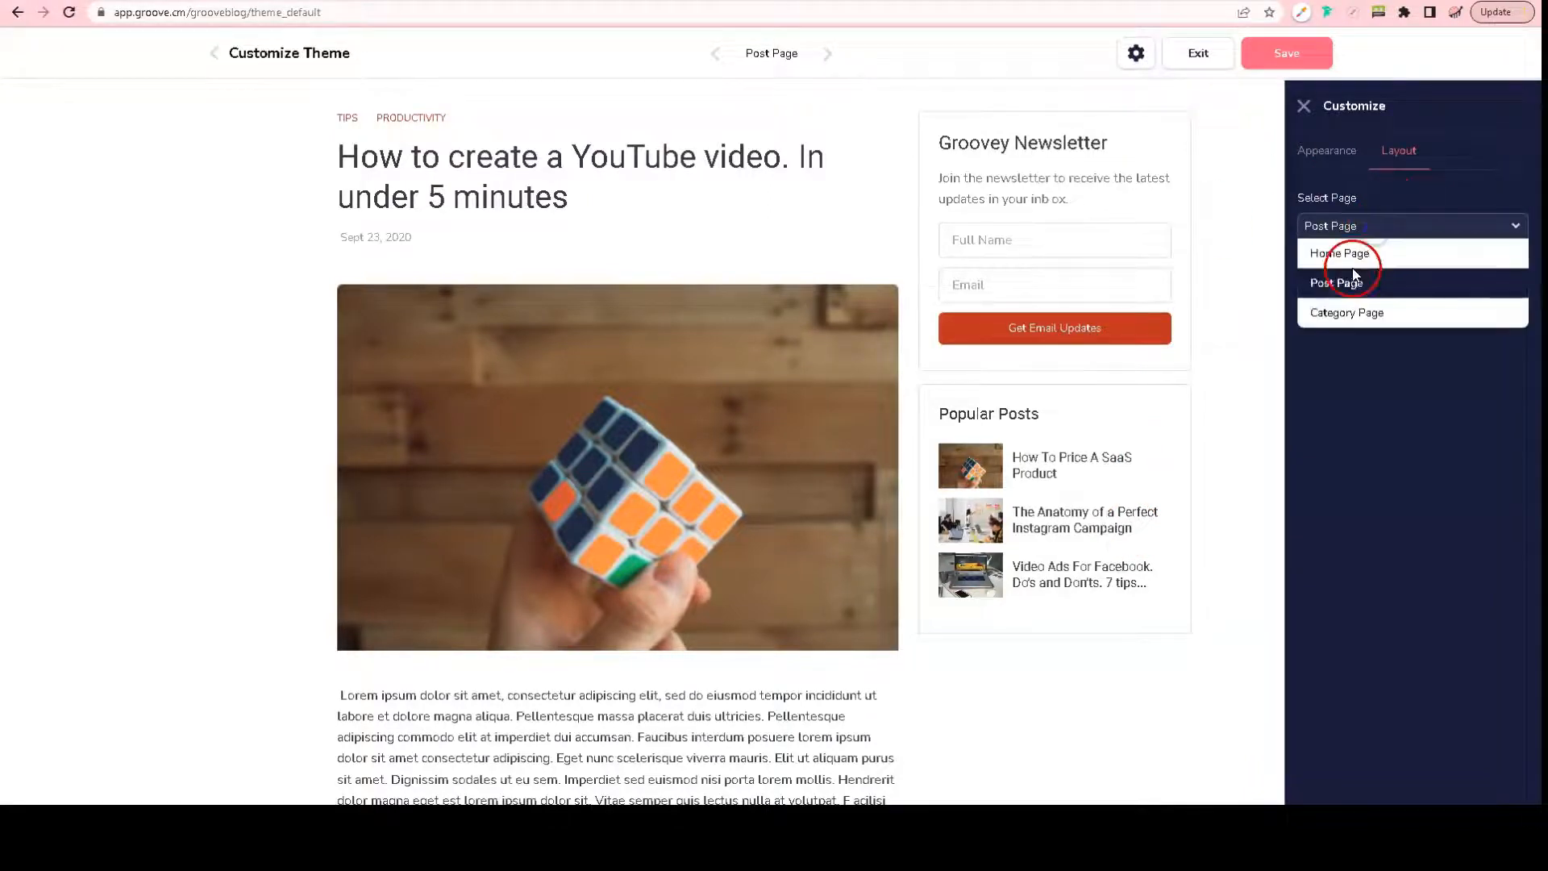
pyautogui.click(1344, 312)
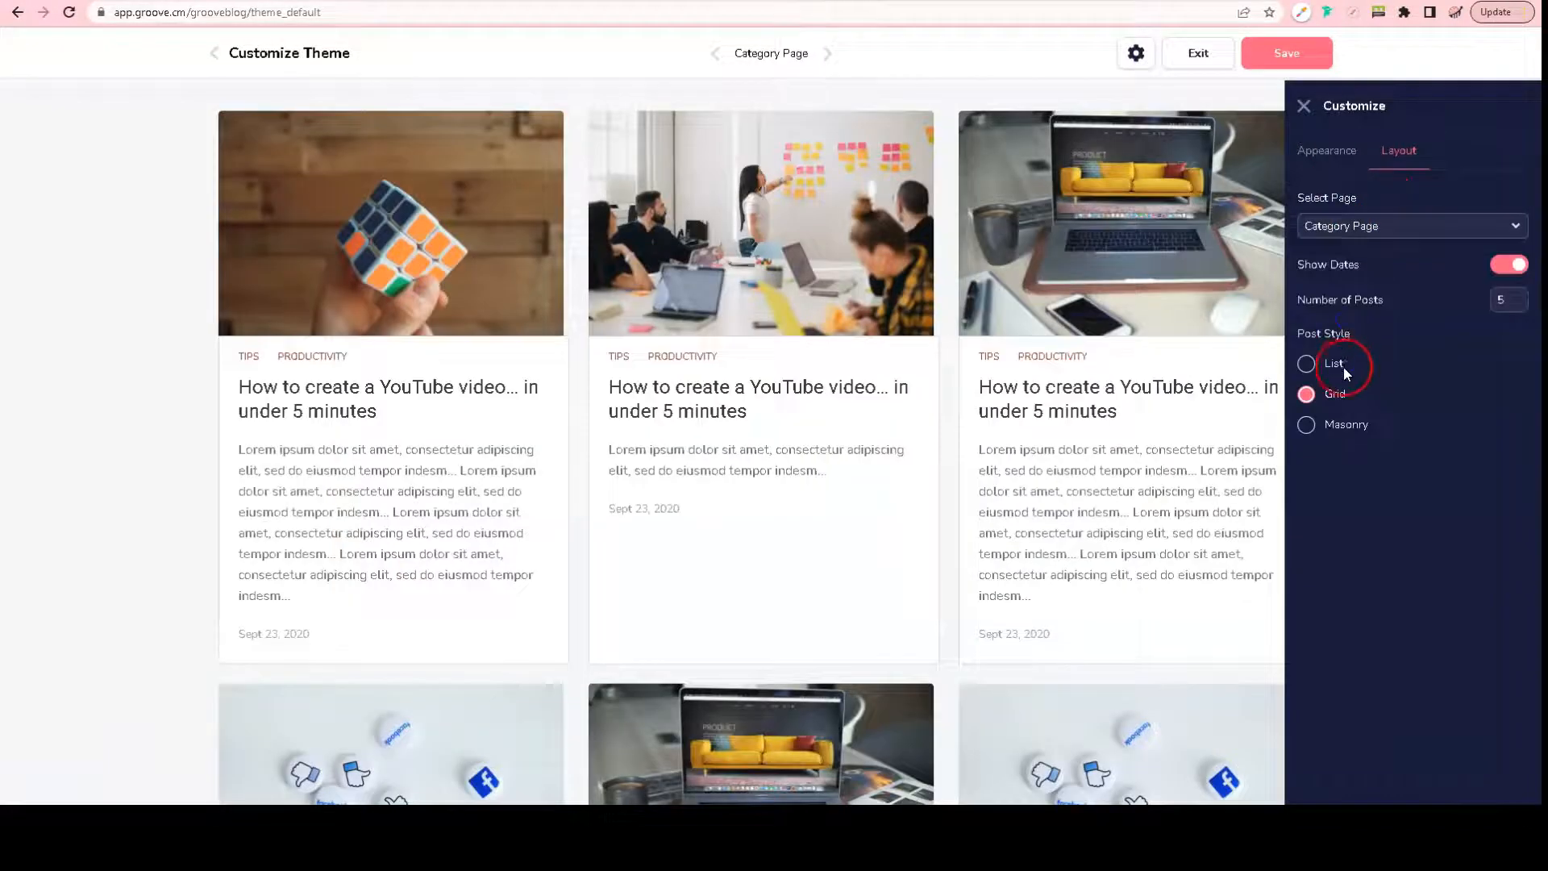
pyautogui.scroll(-7, 1127, 476)
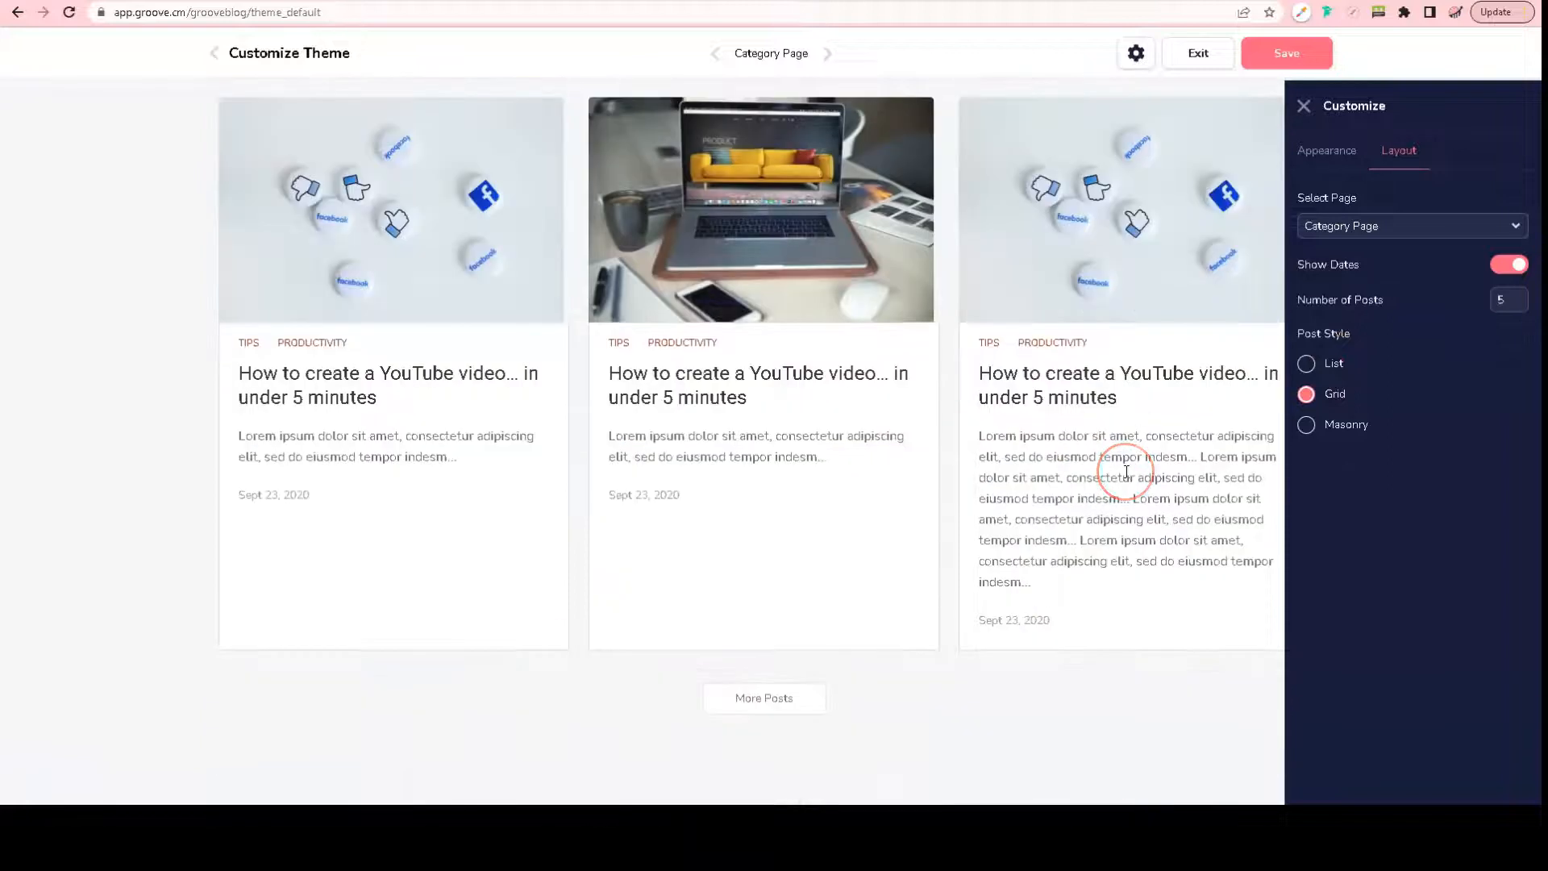
pyautogui.scroll(7, 1127, 472)
pyautogui.click(1353, 426)
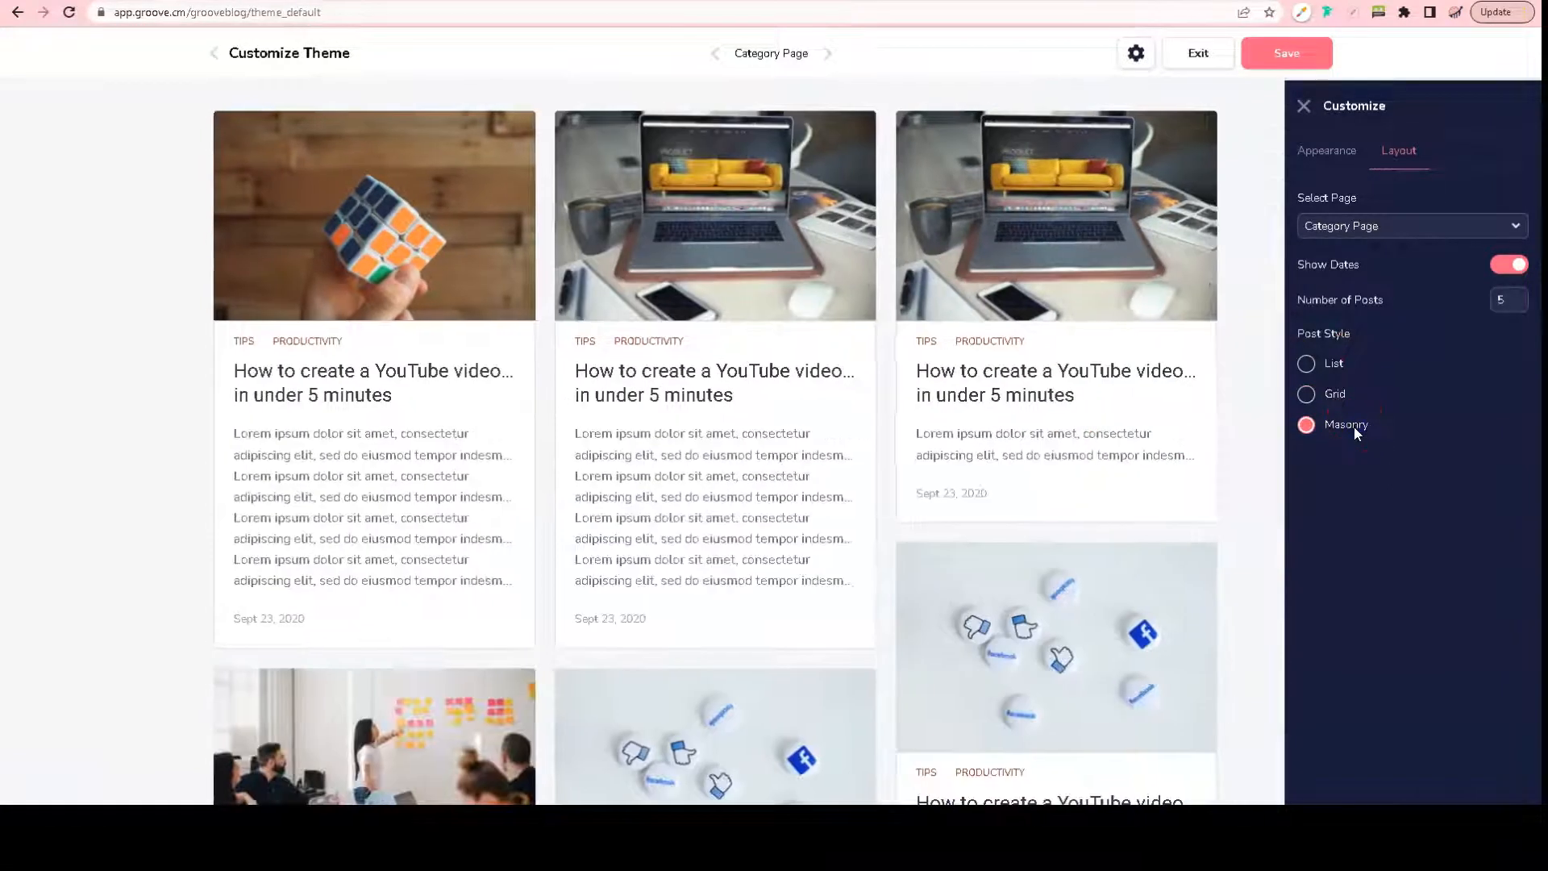
pyautogui.click(1357, 456)
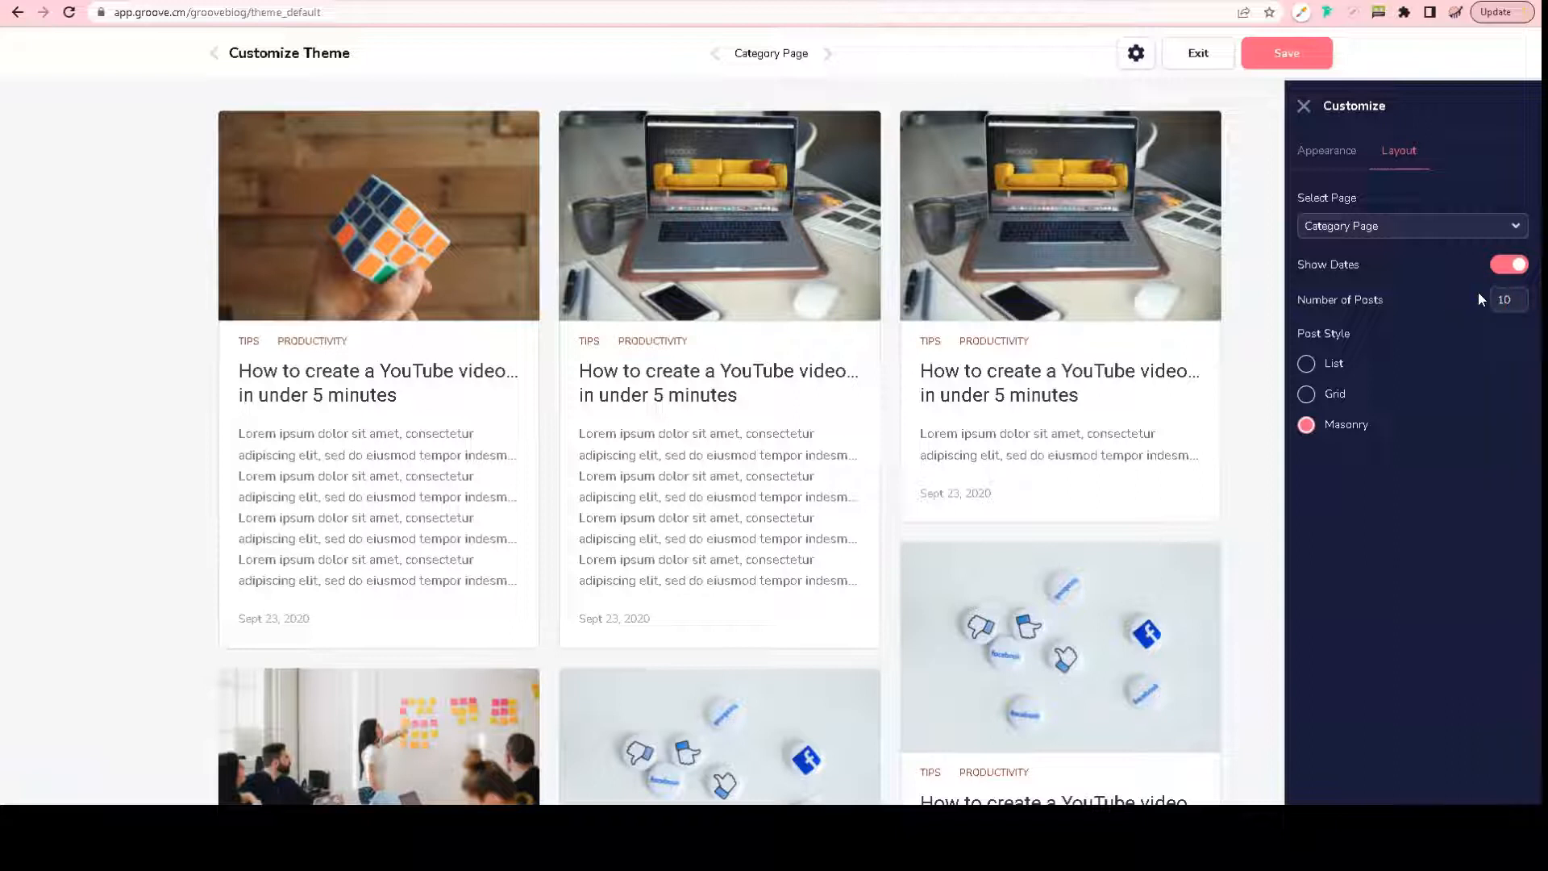
# Step: Review the theme's heading font, font size and body font options, save the theme settings and exit the customizer
pyautogui.click(1332, 156)
pyautogui.click(1150, 369)
pyautogui.click(1403, 259)
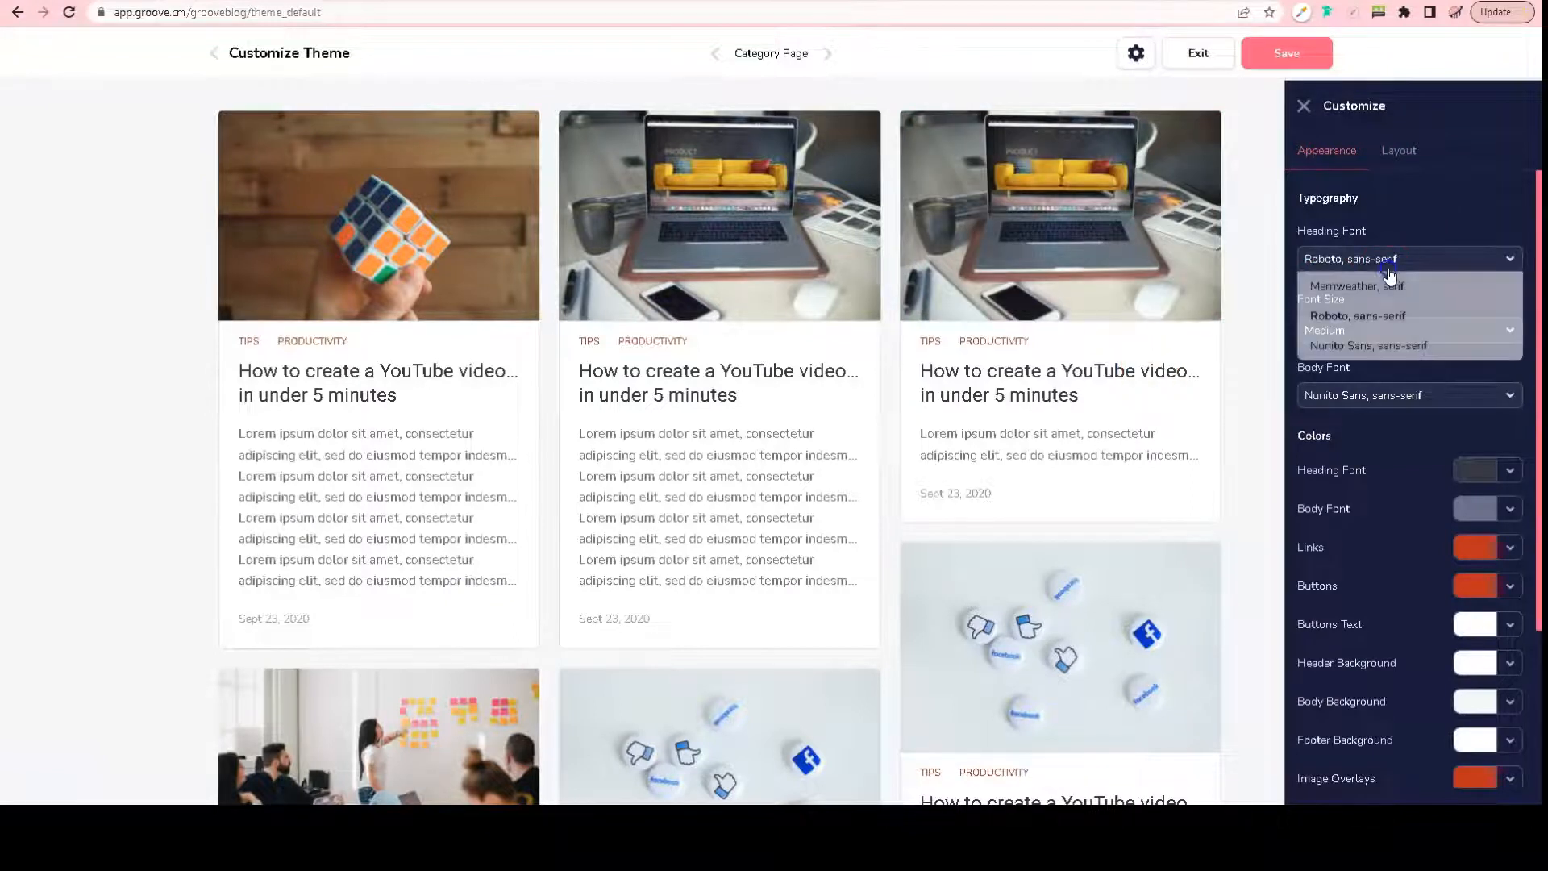
pyautogui.click(1436, 228)
pyautogui.click(1366, 374)
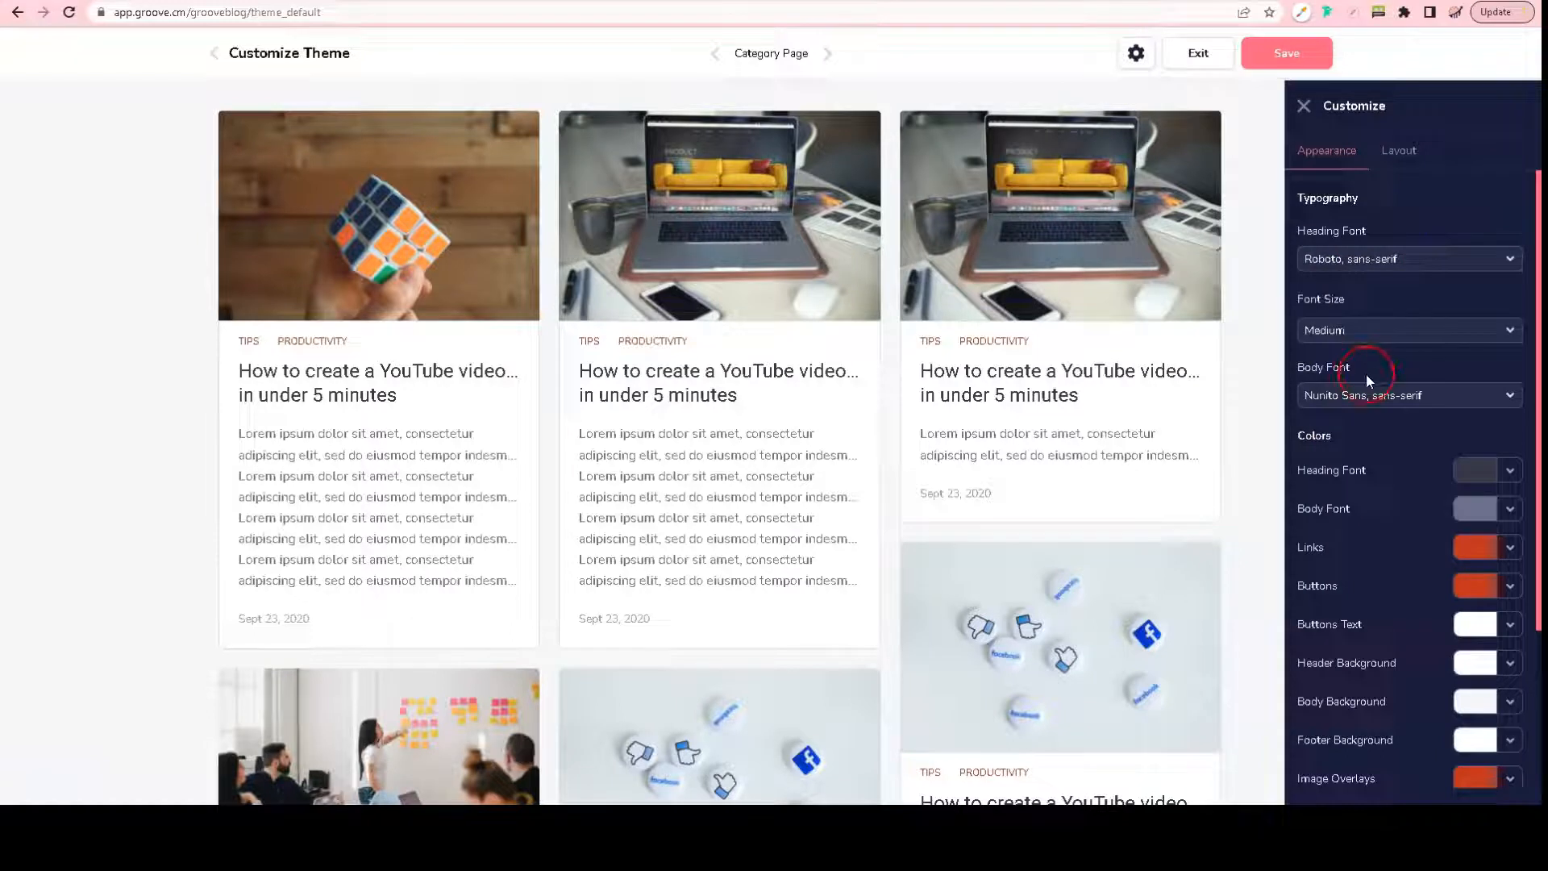
pyautogui.click(1362, 279)
pyautogui.click(1292, 50)
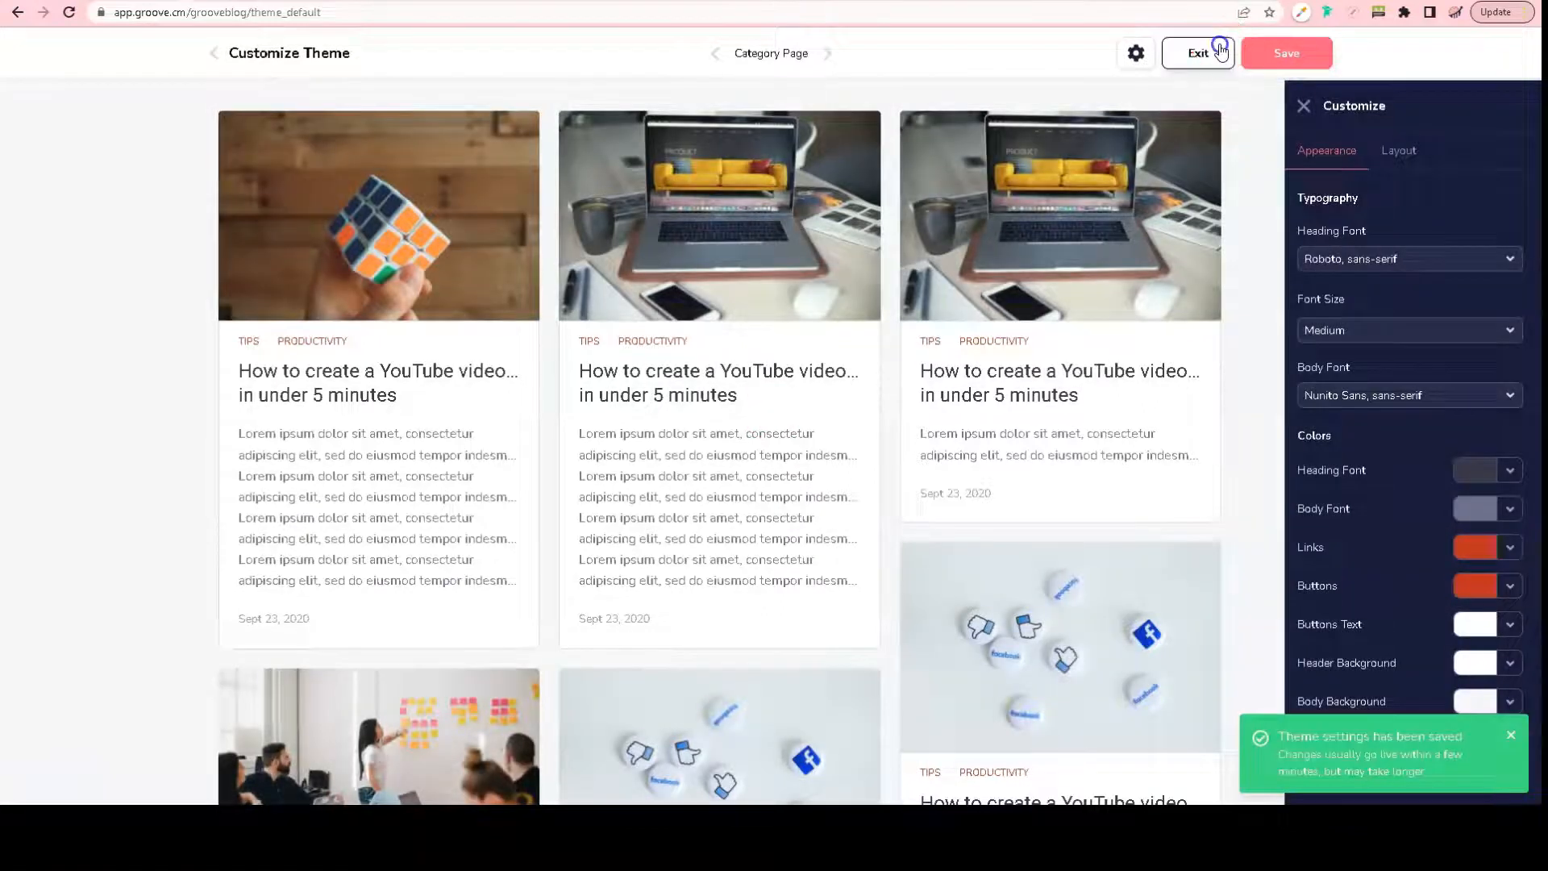
pyautogui.click(1220, 50)
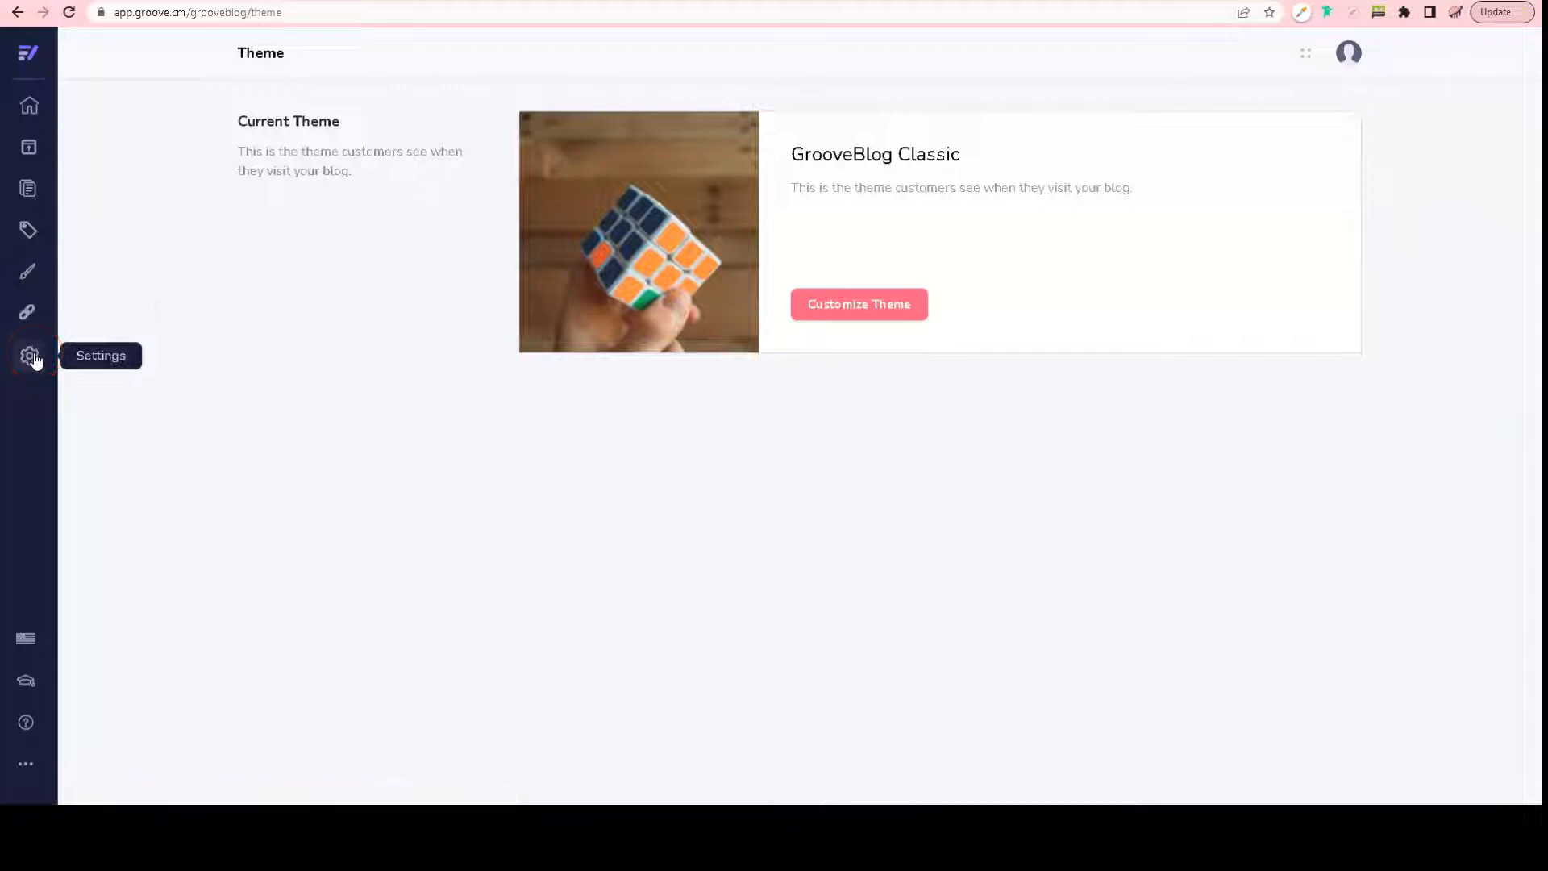
# Step: In the blog's SEO settings, set the Blog Post URL to %postname%/ and build the Tag URL from the day, monthnum and year tags
pyautogui.click(322, 193)
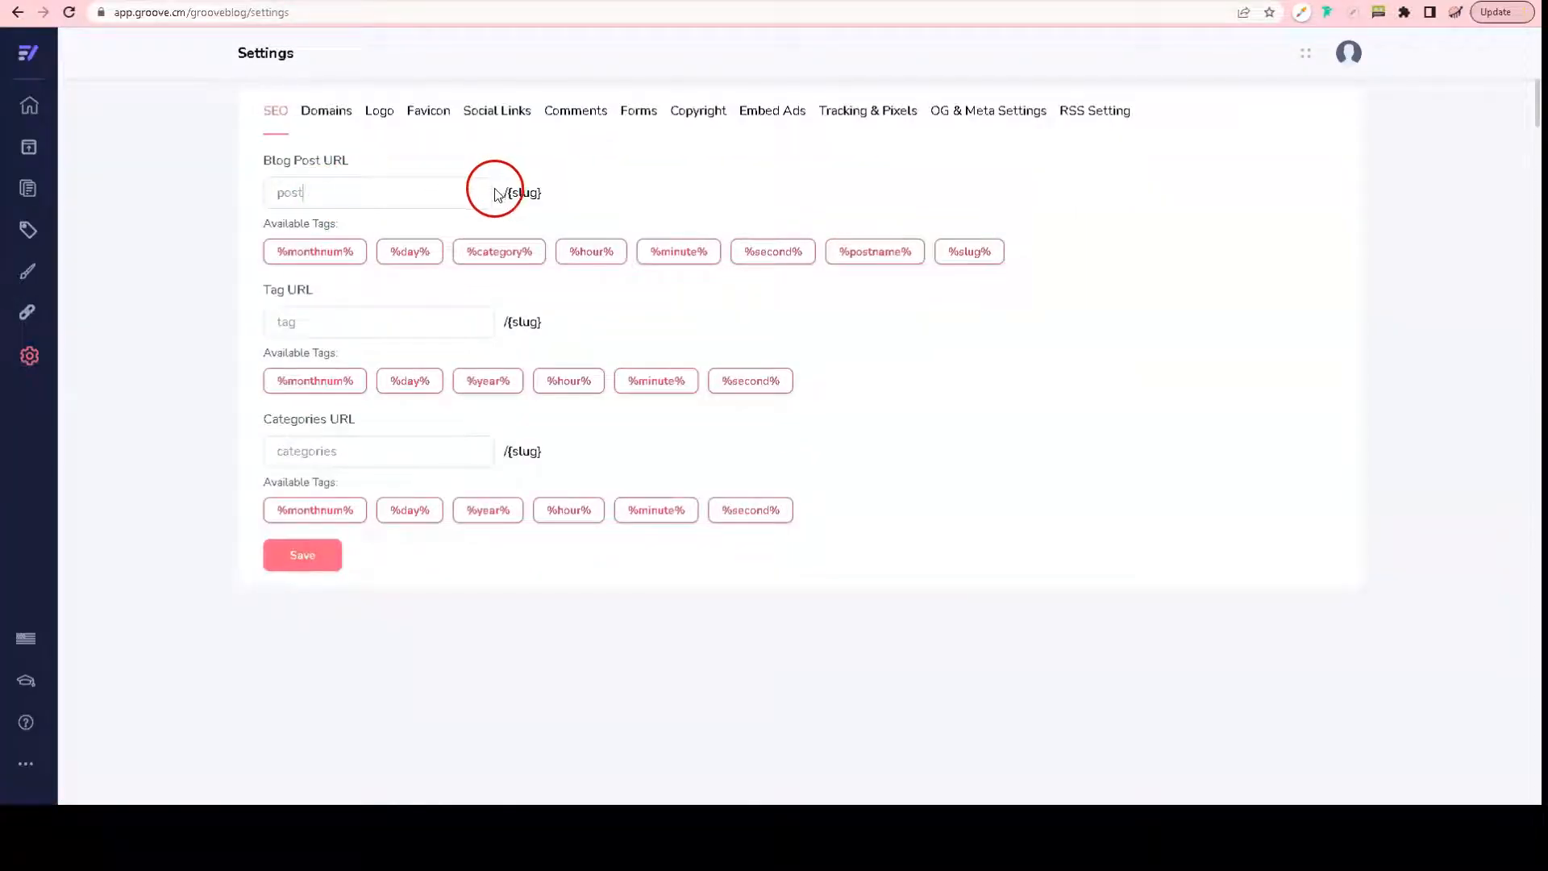
pyautogui.click(848, 250)
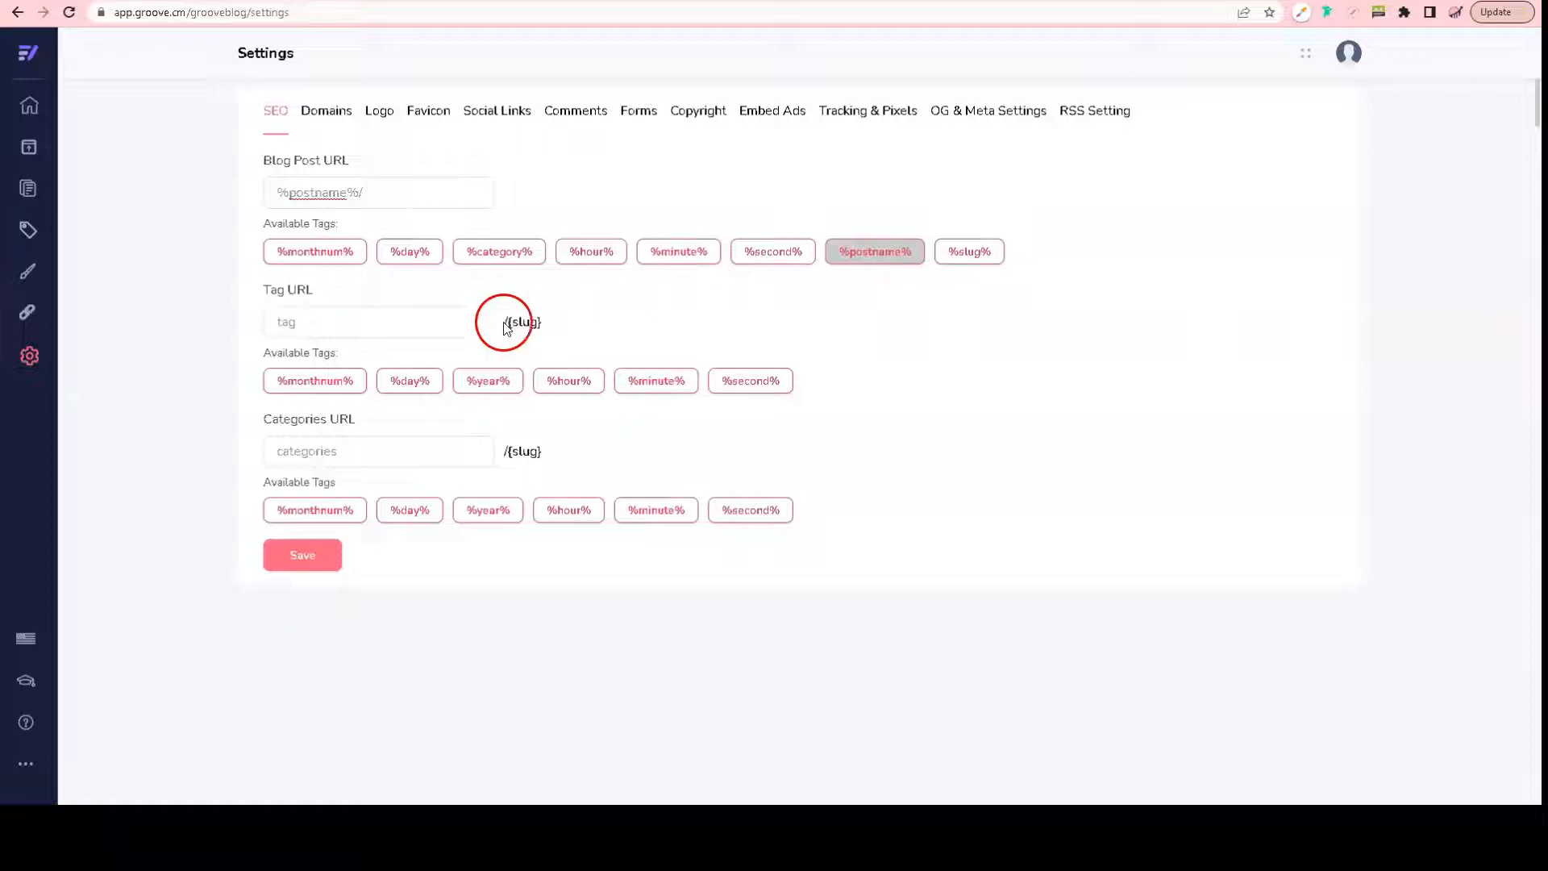
pyautogui.click(354, 342)
pyautogui.click(369, 324)
pyautogui.press('BackSpace')
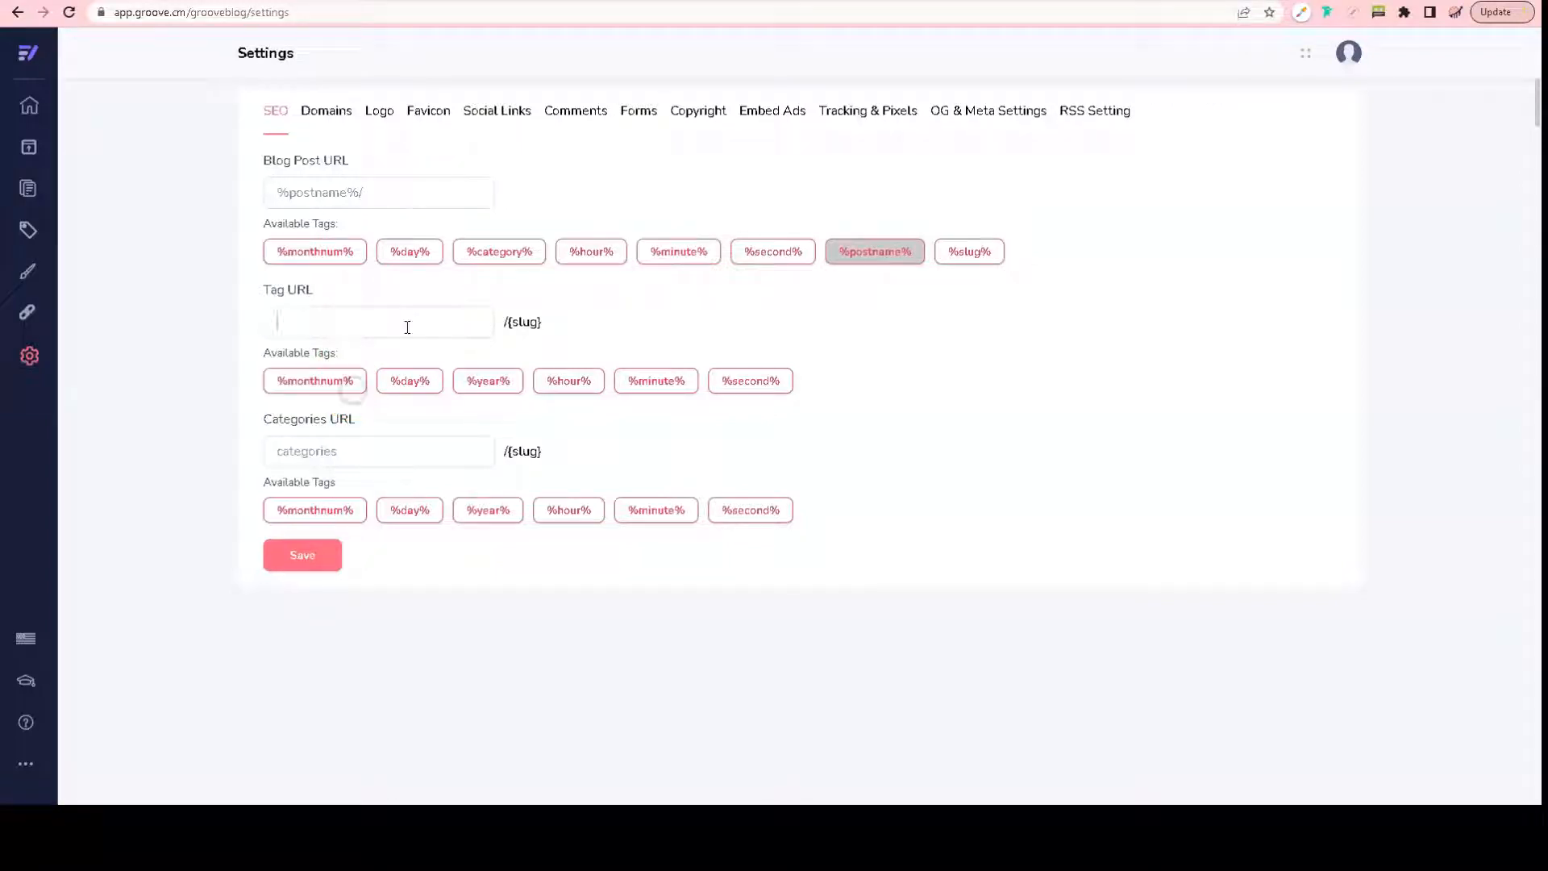
pyautogui.click(487, 390)
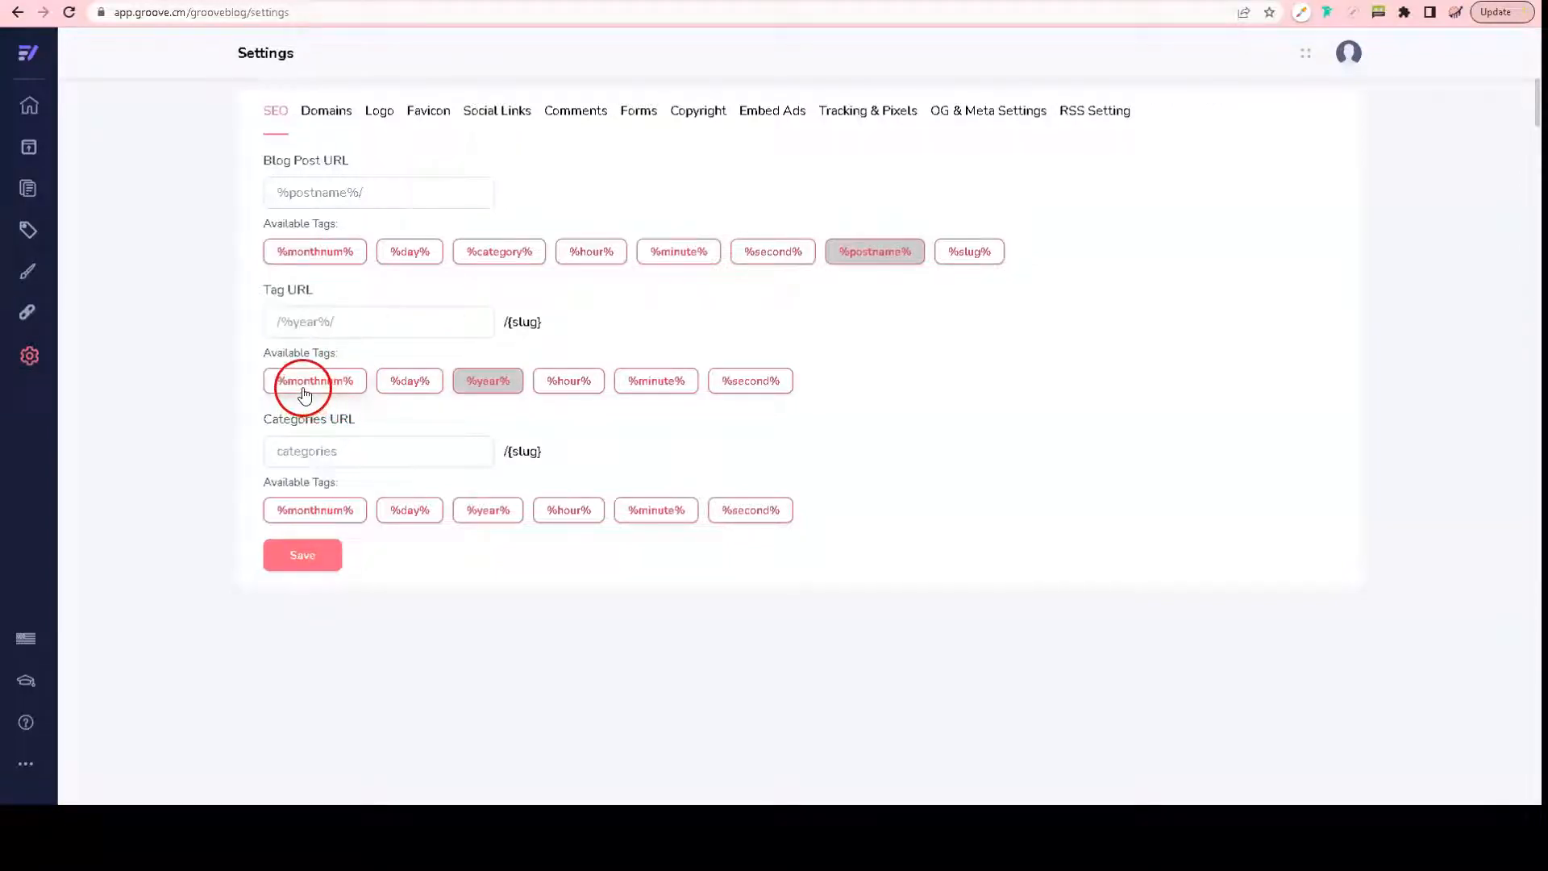
pyautogui.click(303, 393)
pyautogui.click(407, 386)
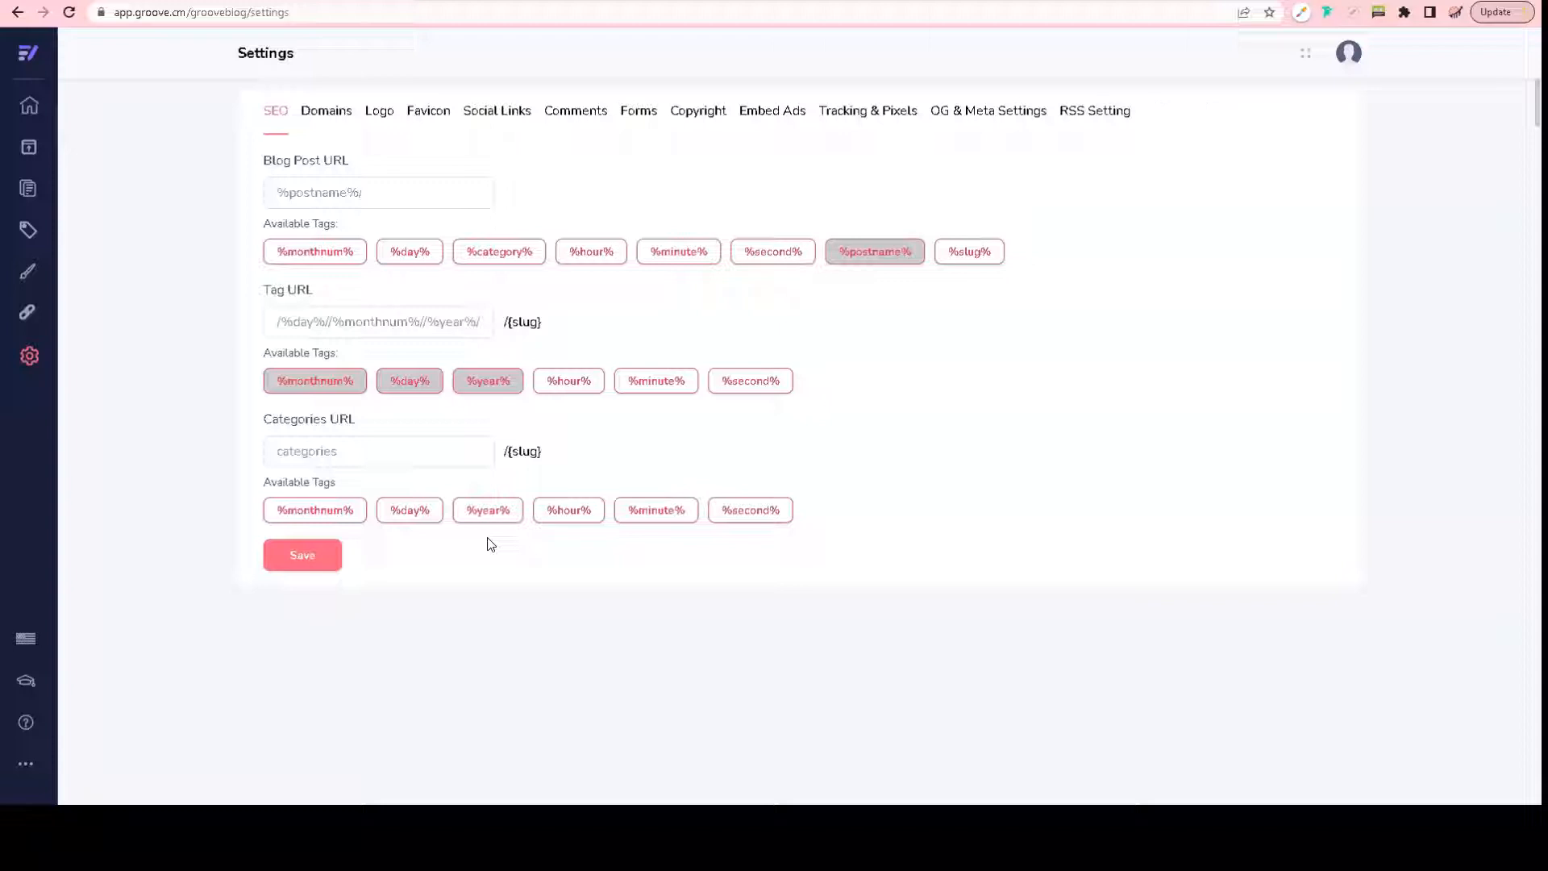
# Step: Replace the Categories URL with the %day%, %monthnum% and %year% tags in that order and save the SEO settings
pyautogui.doubleClick(361, 464)
pyautogui.press('BackSpace')
pyautogui.click(344, 517)
pyautogui.click(342, 513)
pyautogui.click(505, 518)
pyautogui.click(308, 513)
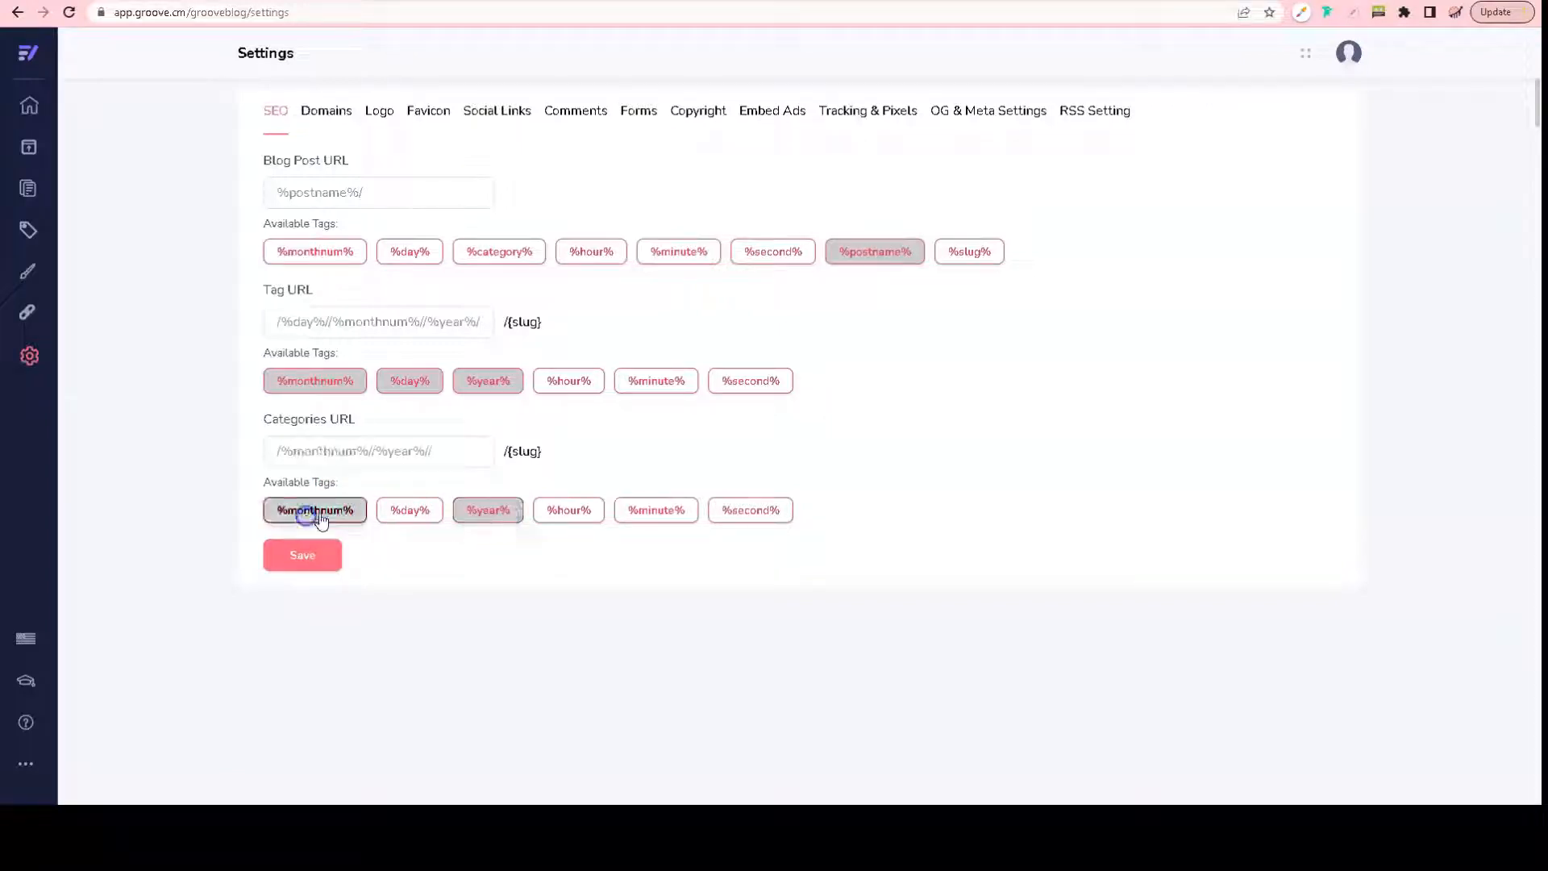
pyautogui.click(390, 515)
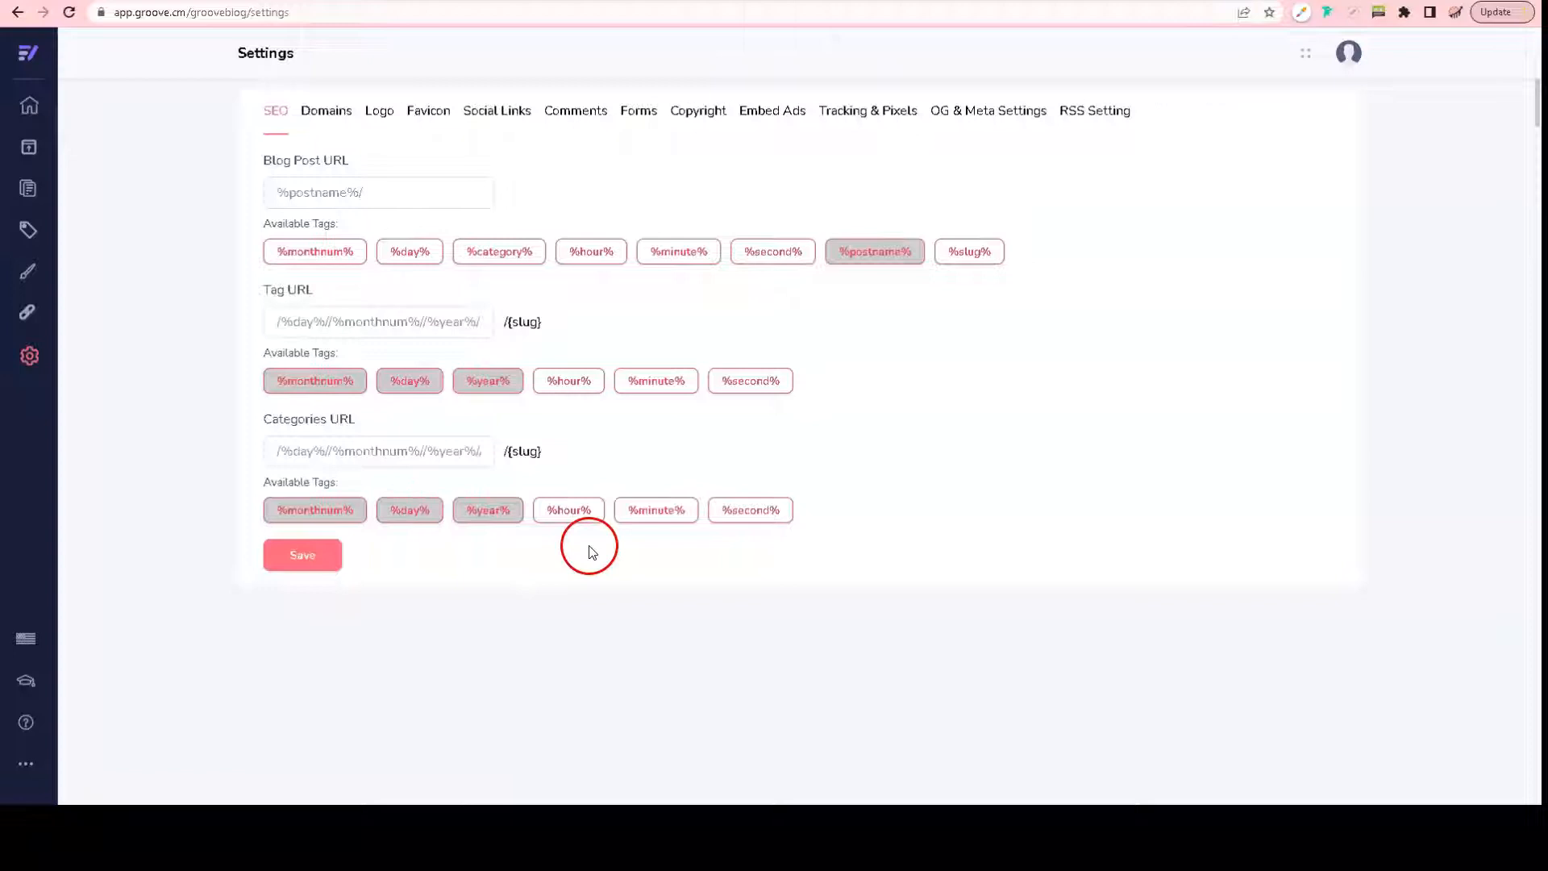
pyautogui.click(300, 556)
# Step: Publish the blog to the folder "blog" at the root of the imscope.online domain and save the domain settings
pyautogui.click(322, 109)
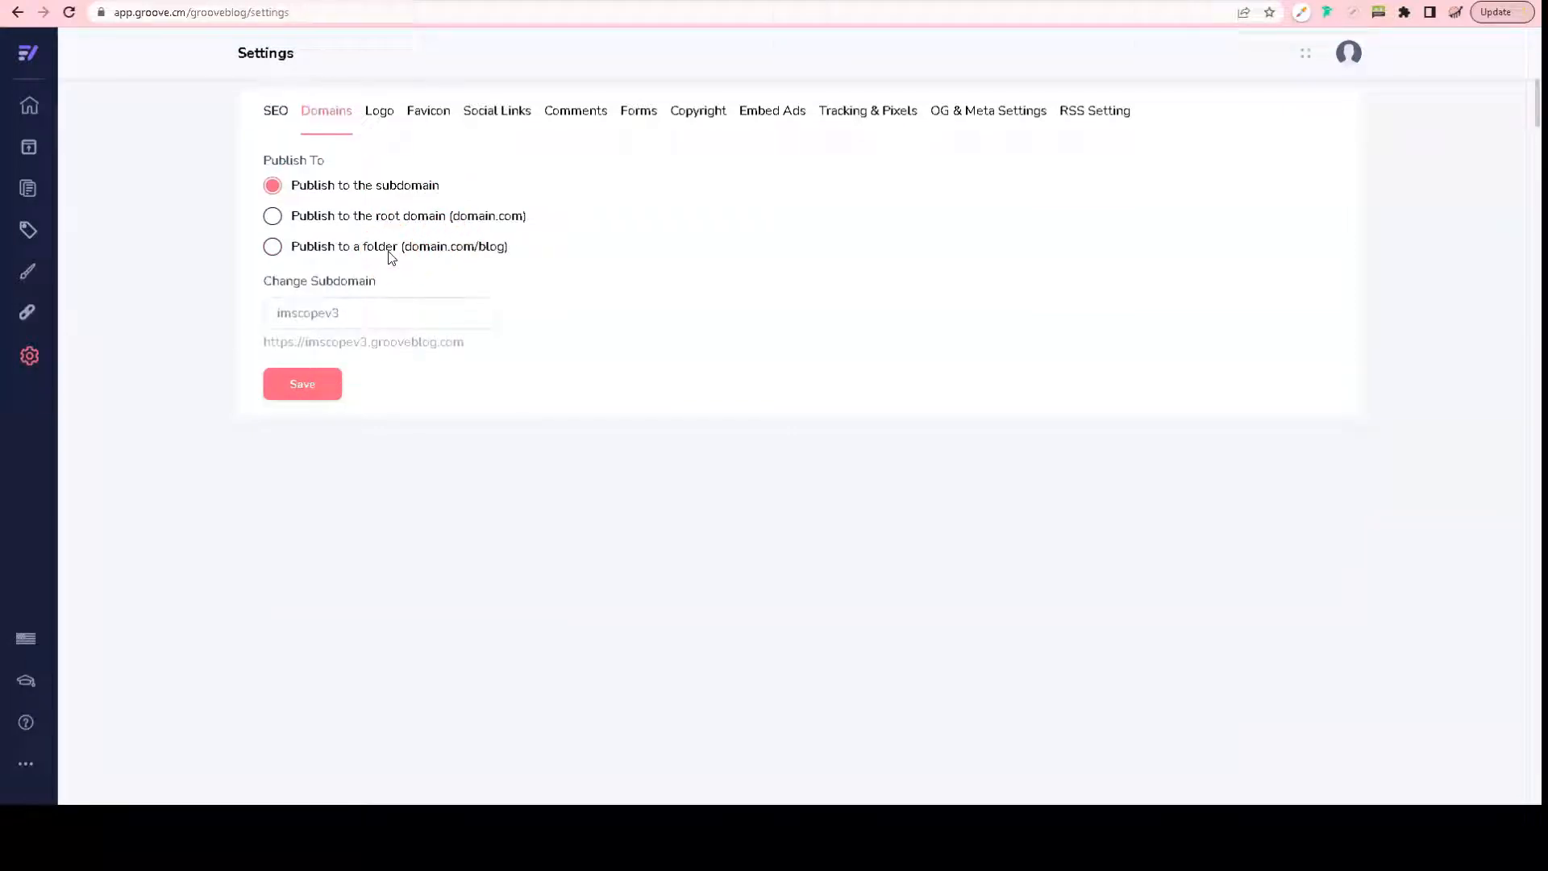
pyautogui.click(388, 253)
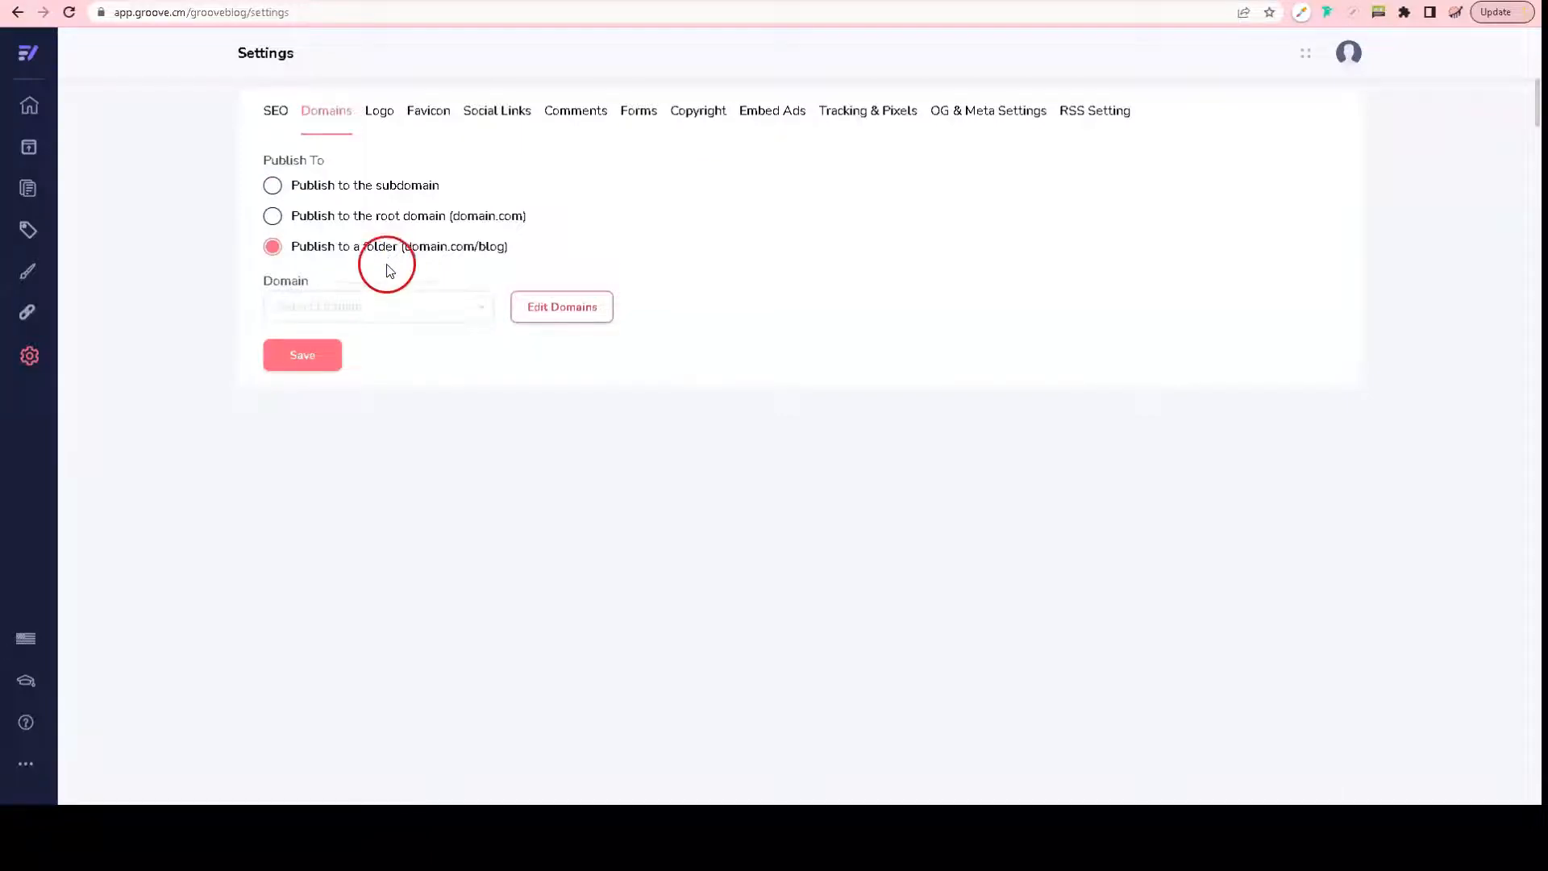
pyautogui.click(389, 313)
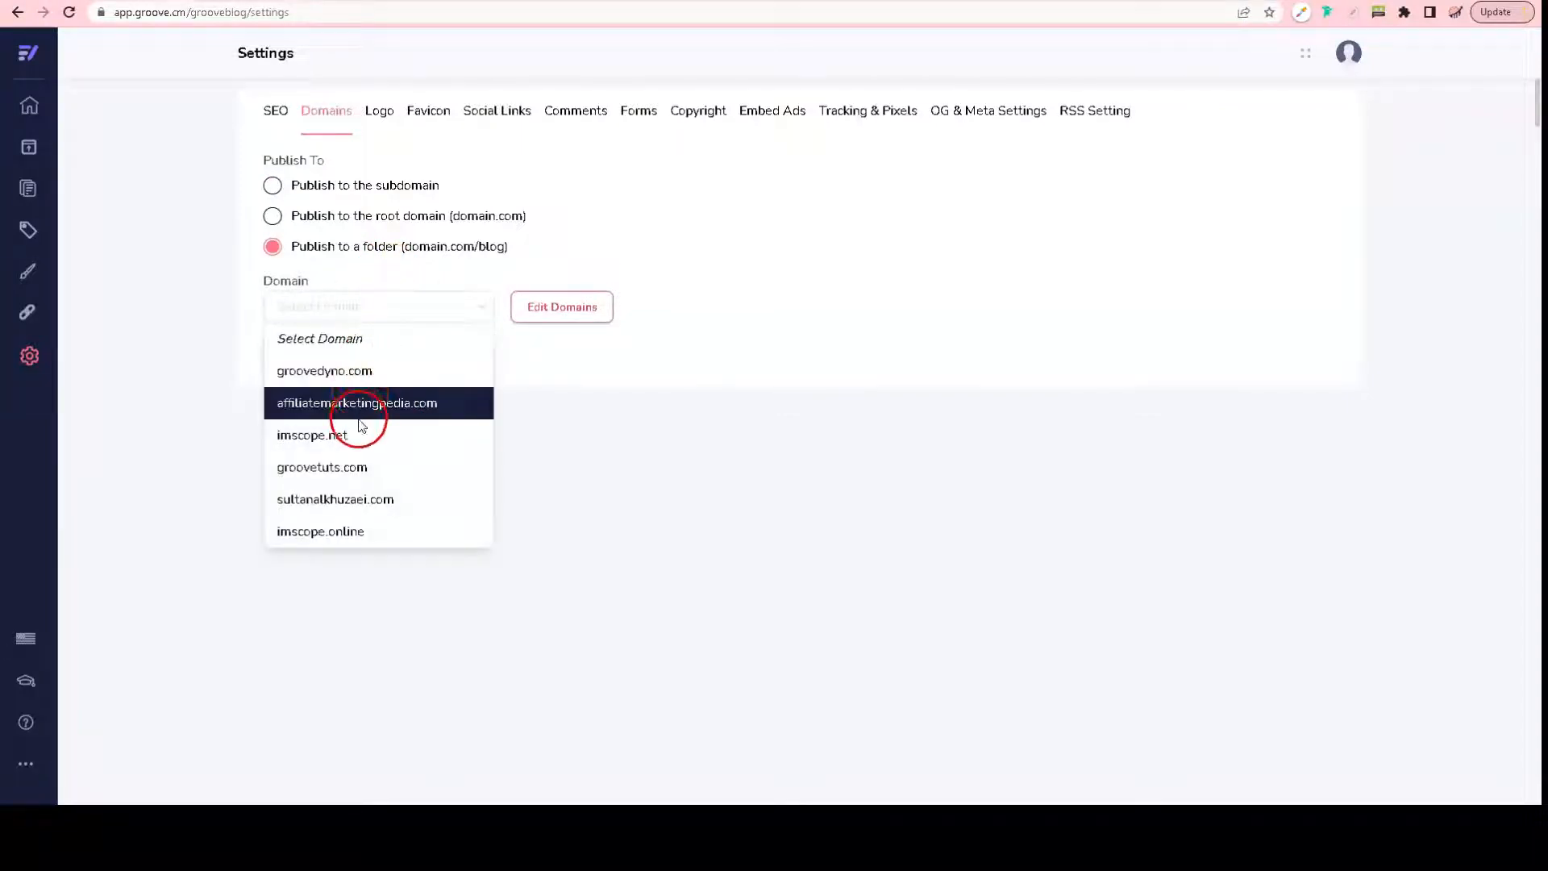
pyautogui.click(357, 540)
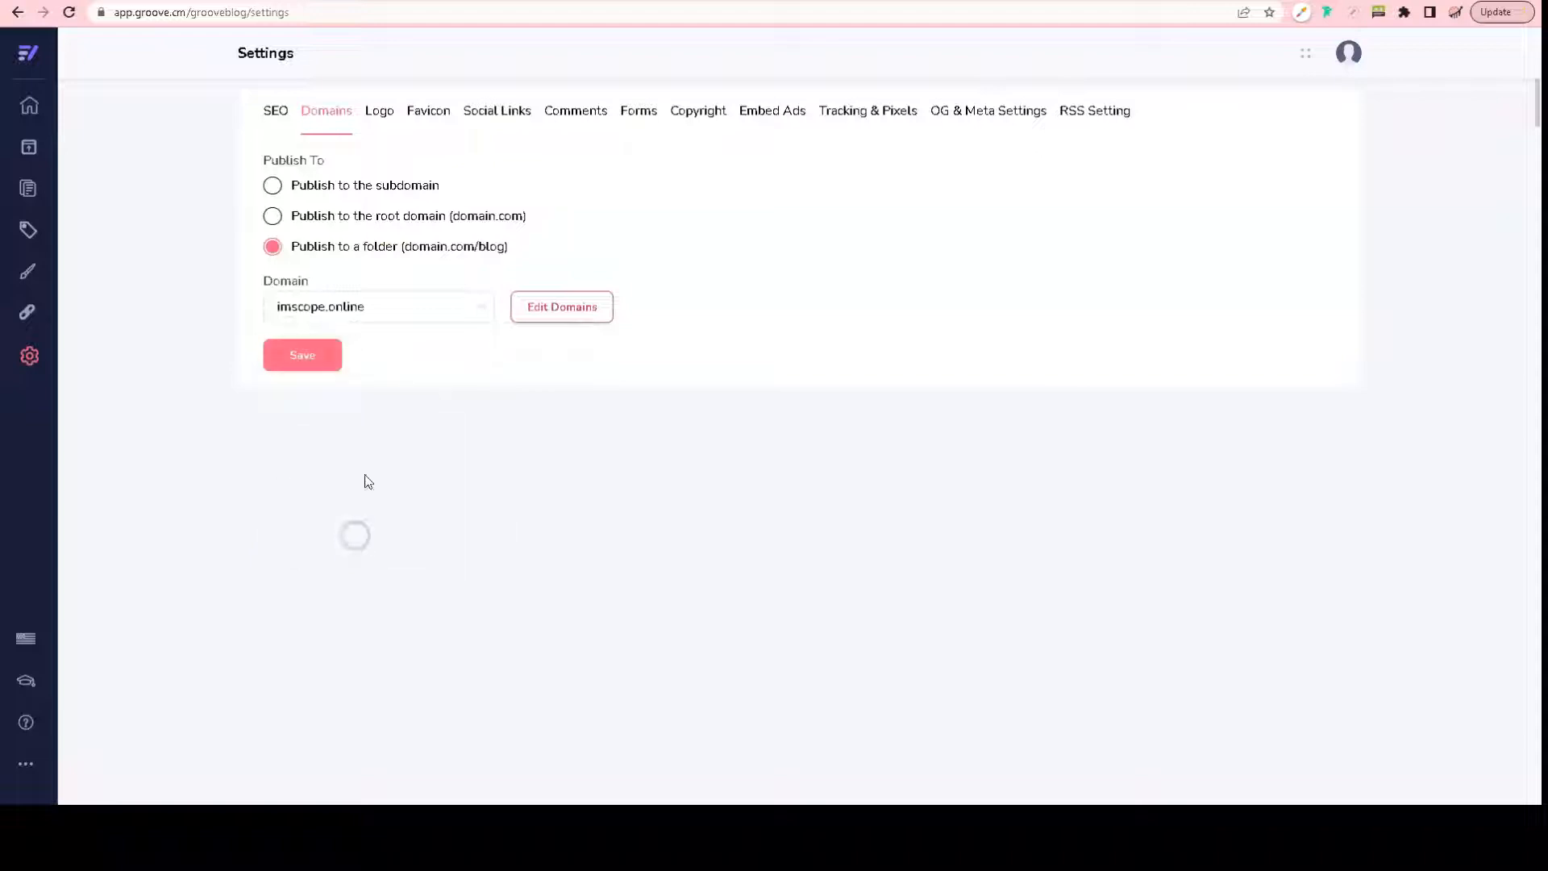
pyautogui.click(390, 366)
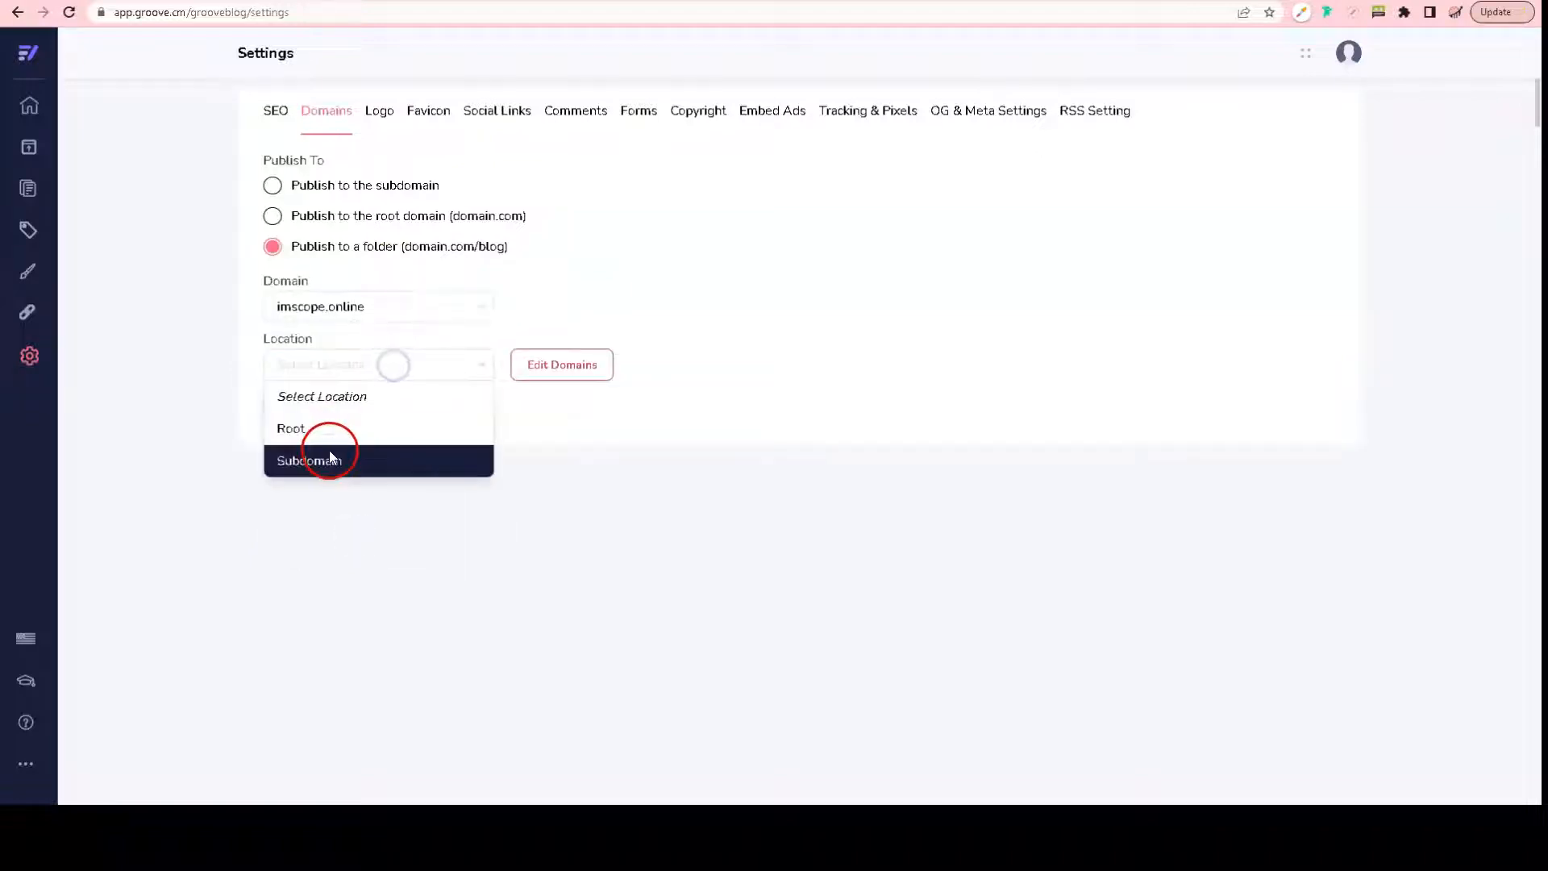
pyautogui.click(335, 427)
pyautogui.click(367, 464)
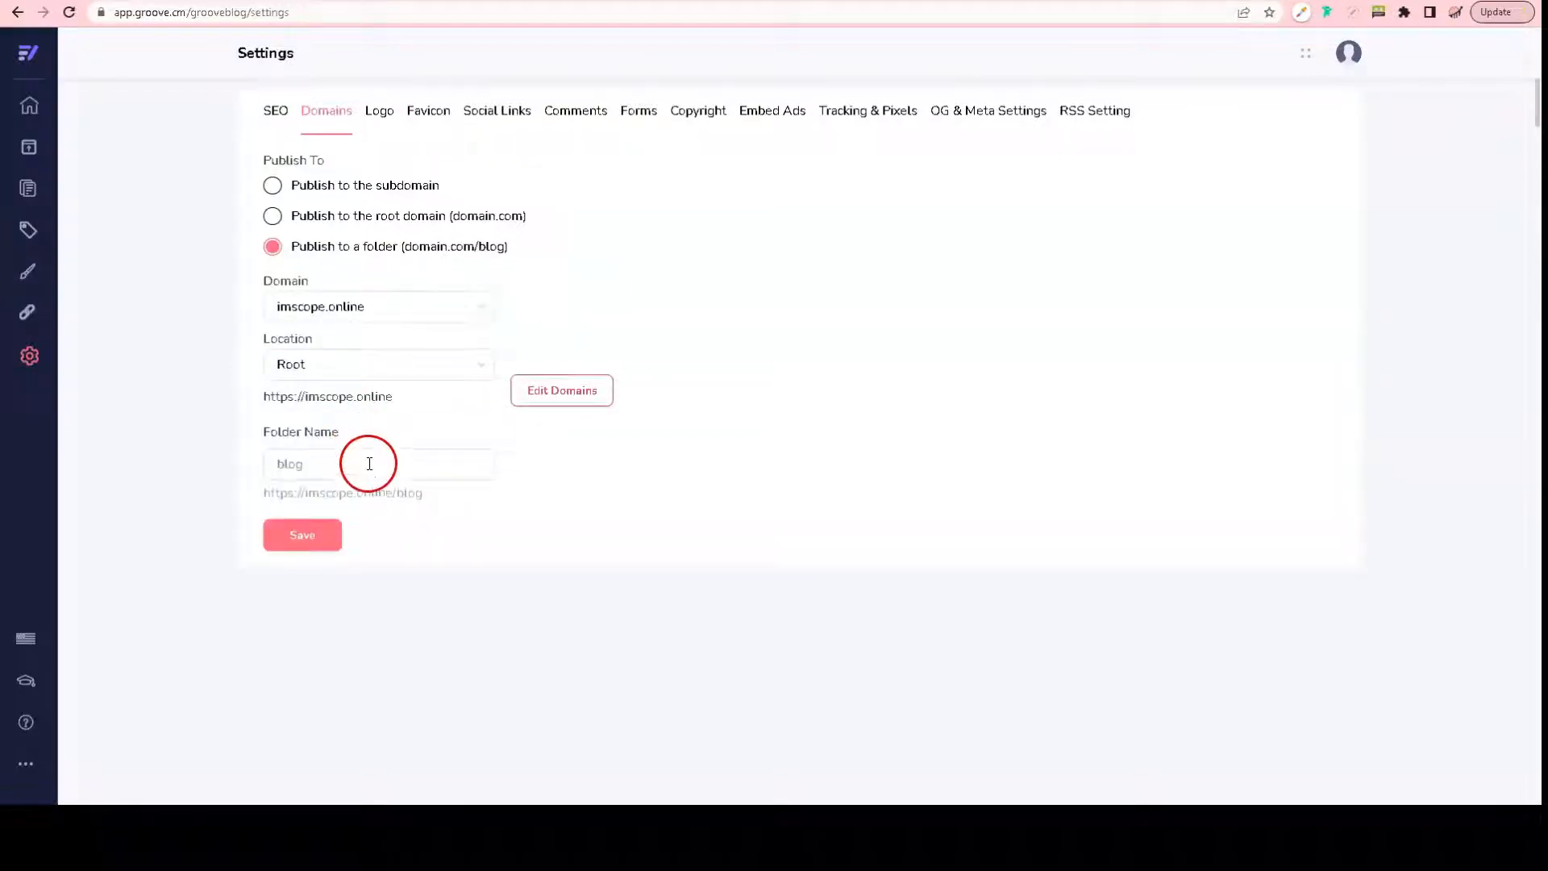
pyautogui.click(304, 462)
pyautogui.write('blog')
pyautogui.click(323, 545)
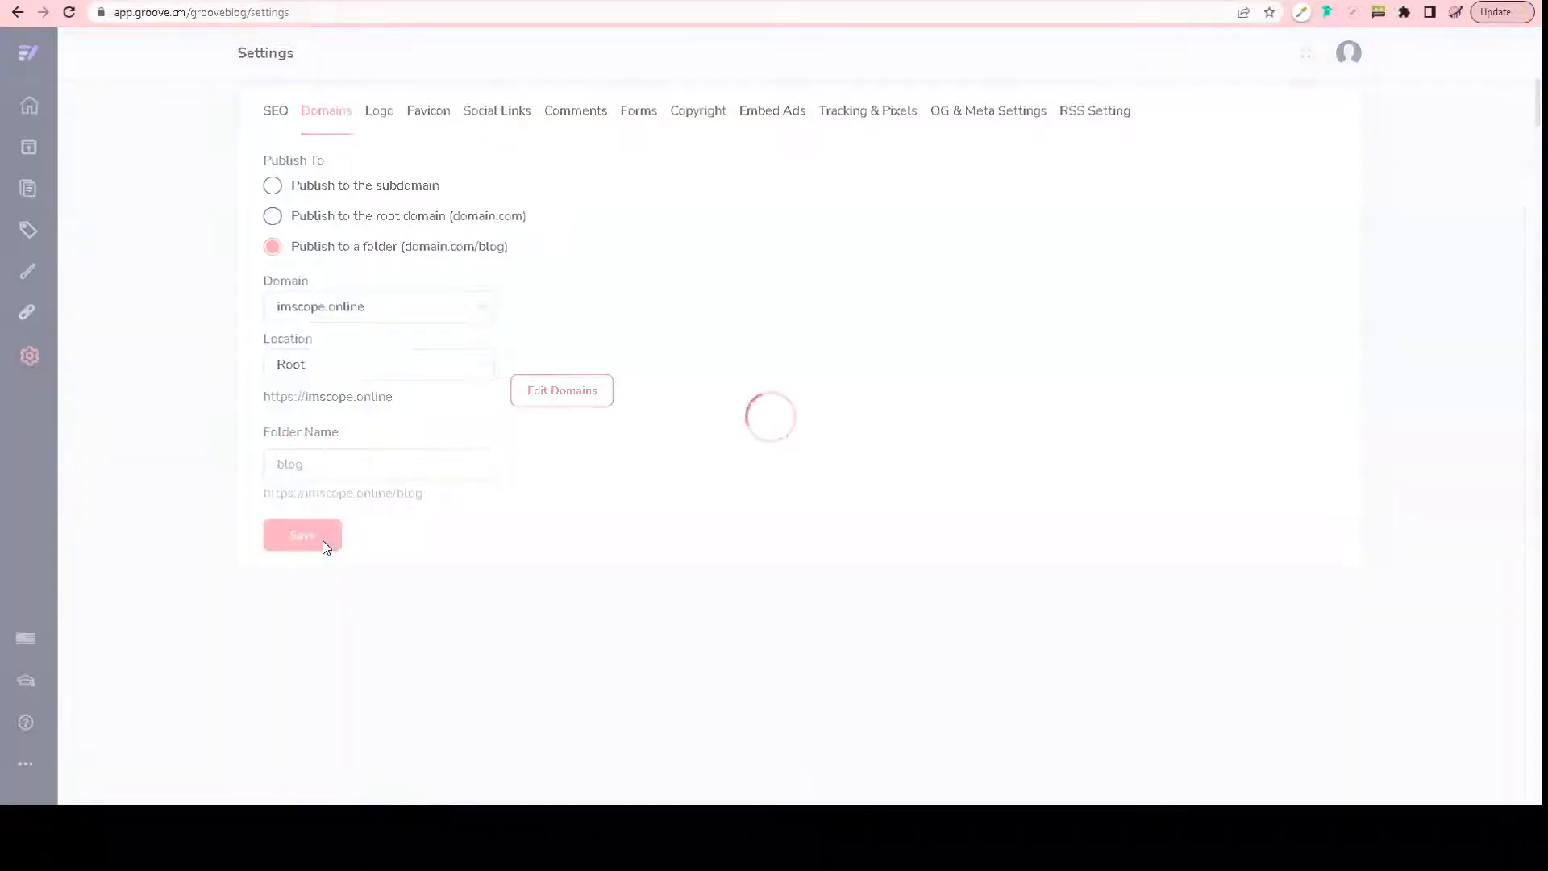
# Step: Remove the current blog logo and select the orange IM SCOPE logo among the Image Library's own files
pyautogui.click(381, 112)
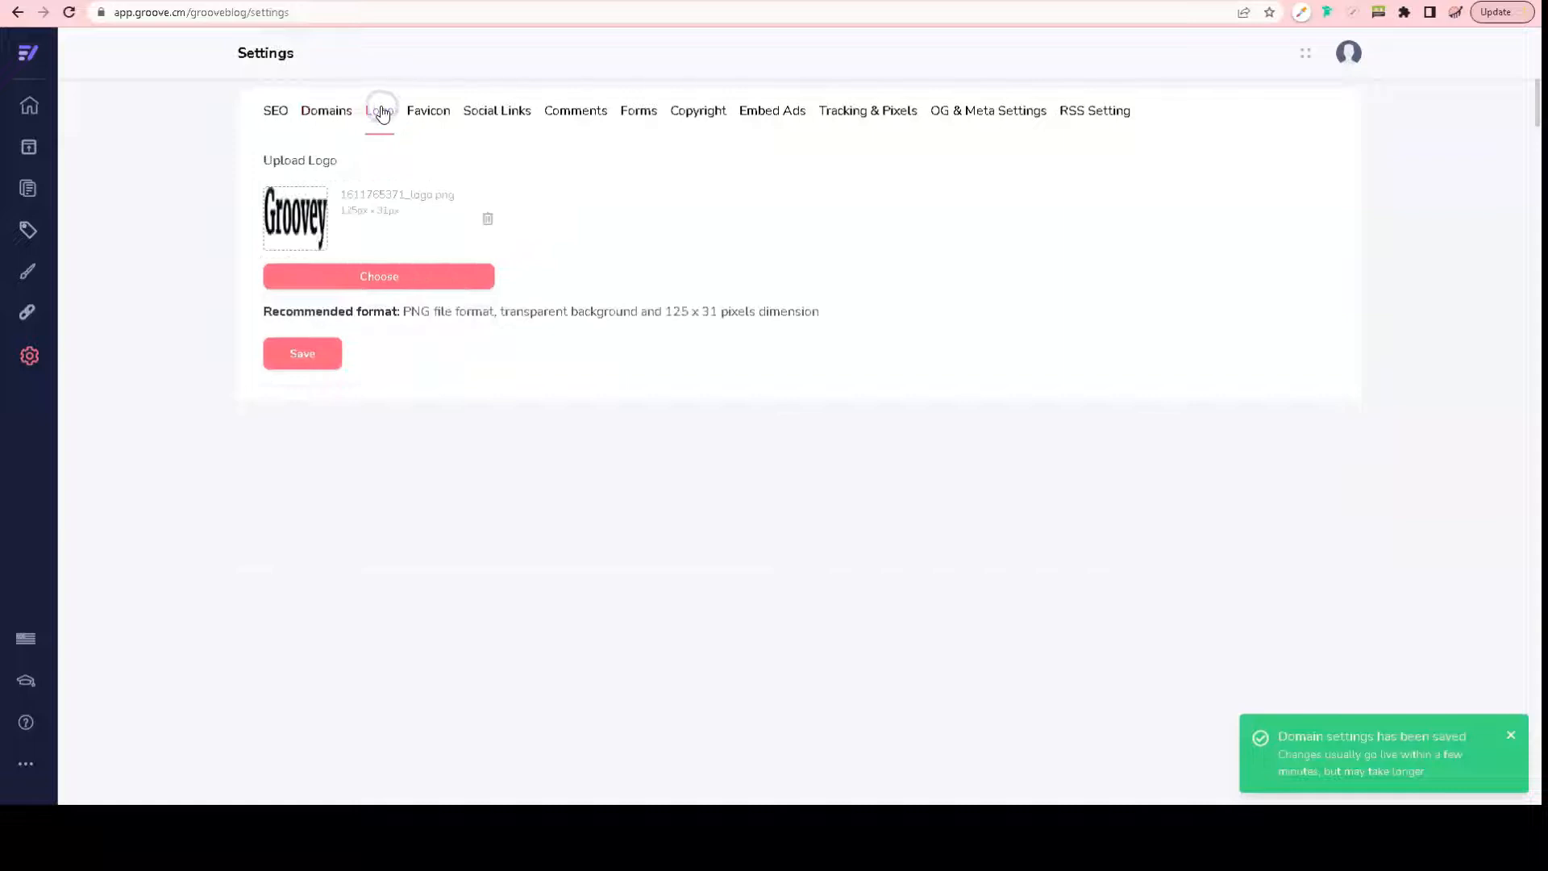
pyautogui.click(485, 219)
pyautogui.click(414, 274)
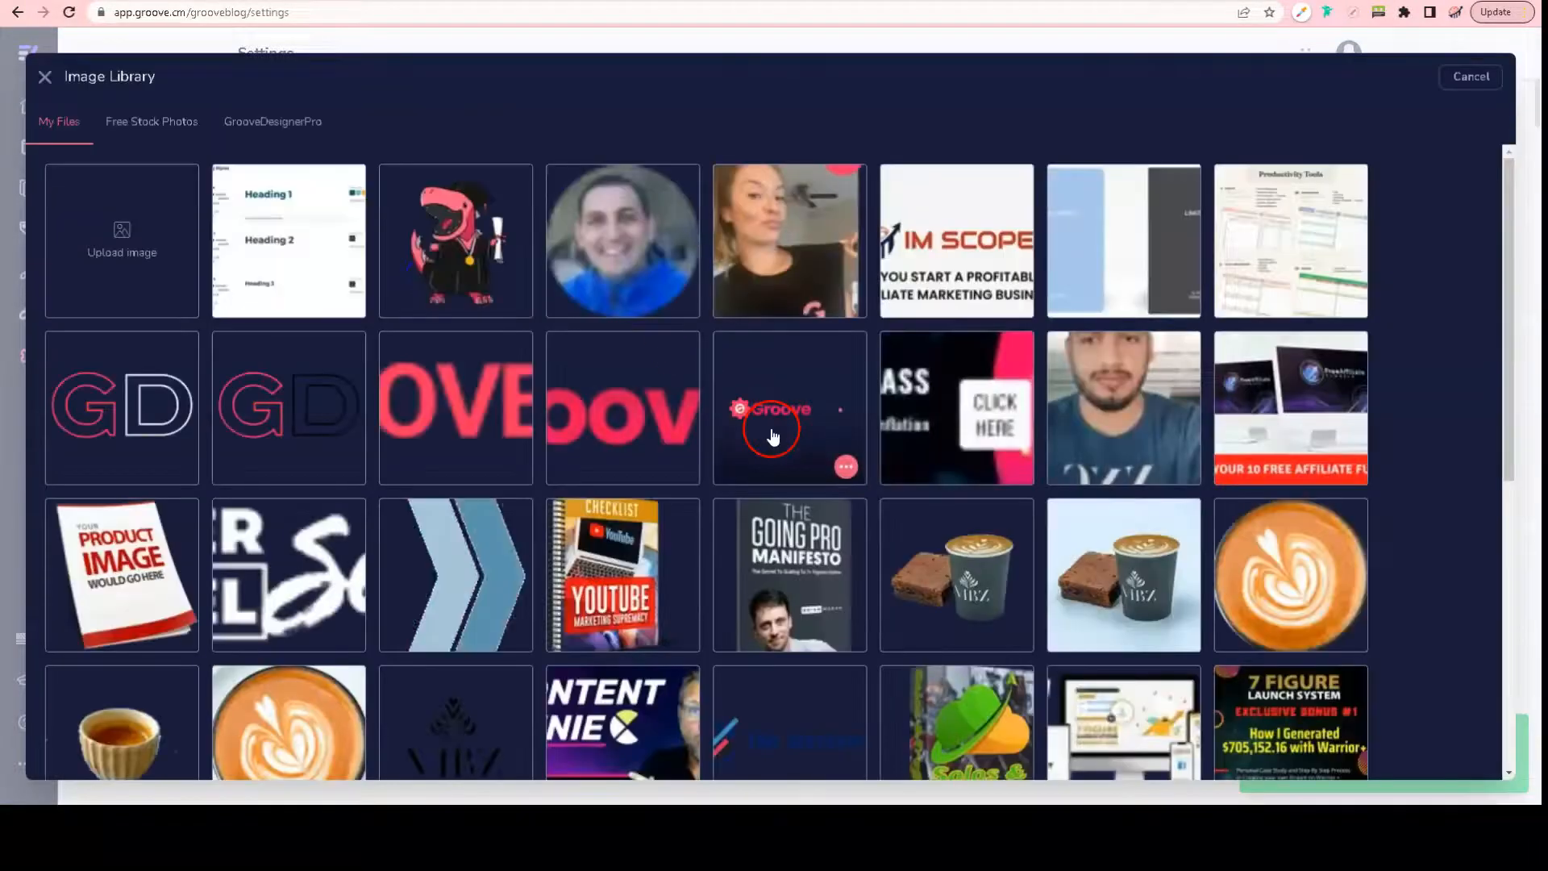
pyautogui.scroll(-5, 767, 407)
pyautogui.scroll(-10, 776, 411)
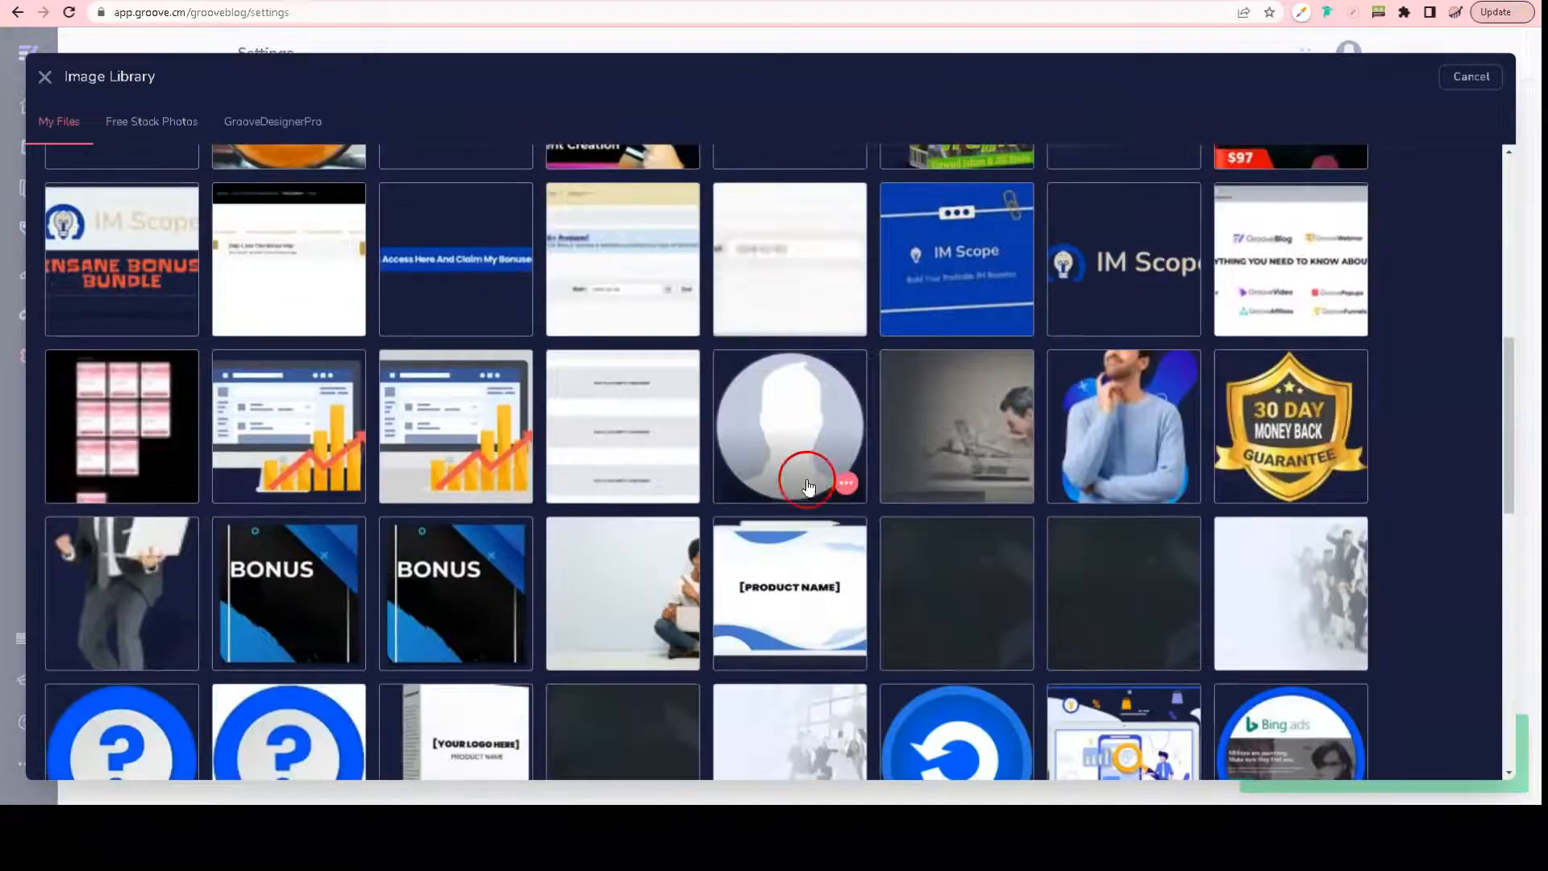
pyautogui.scroll(-10, 812, 477)
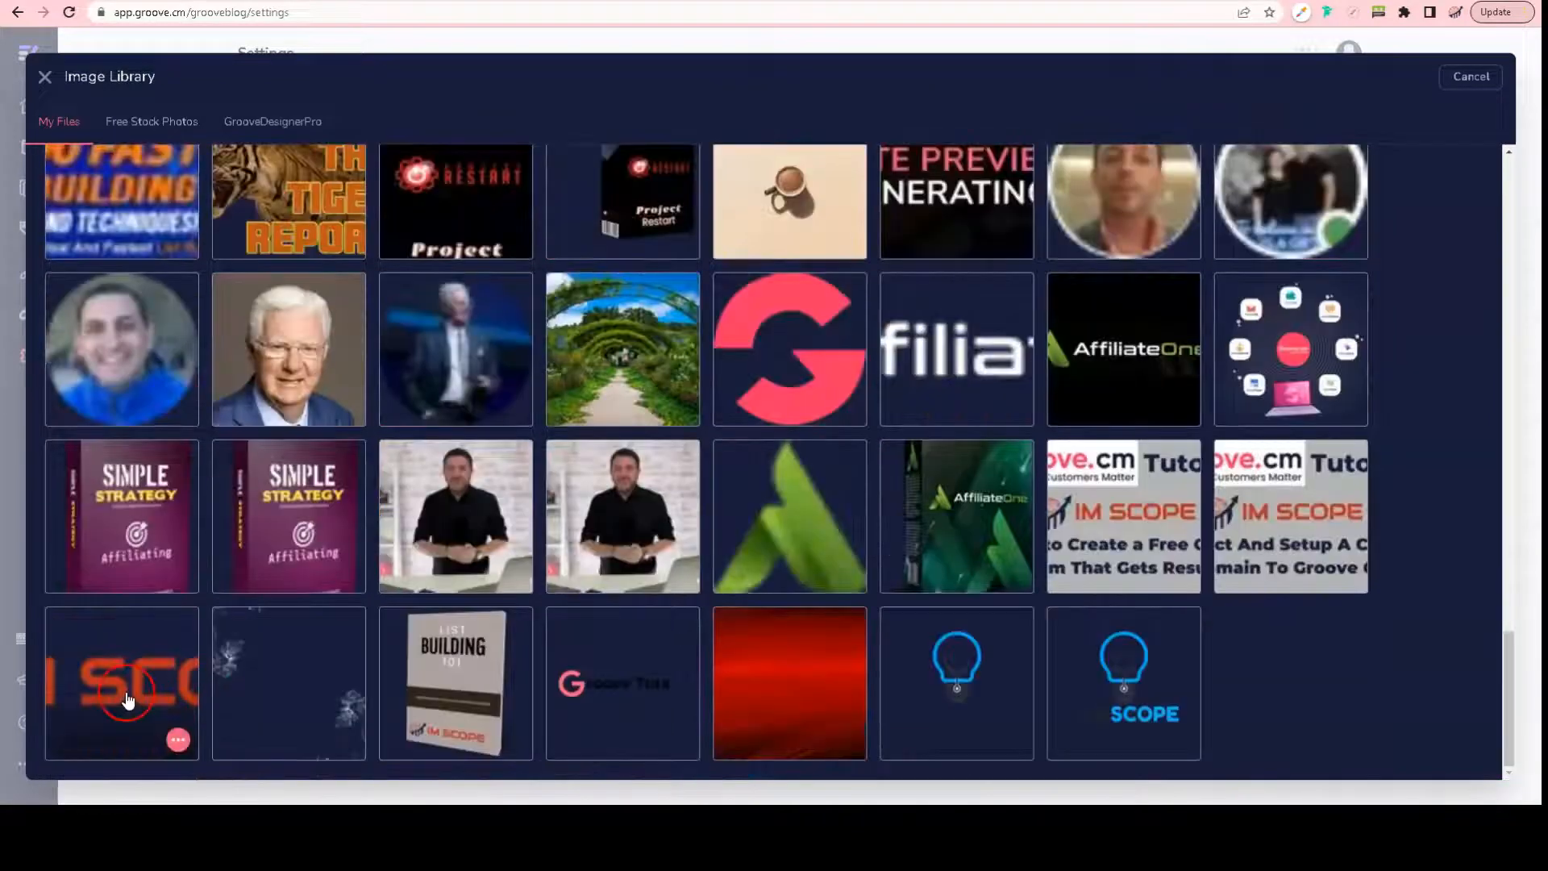
pyautogui.click(129, 697)
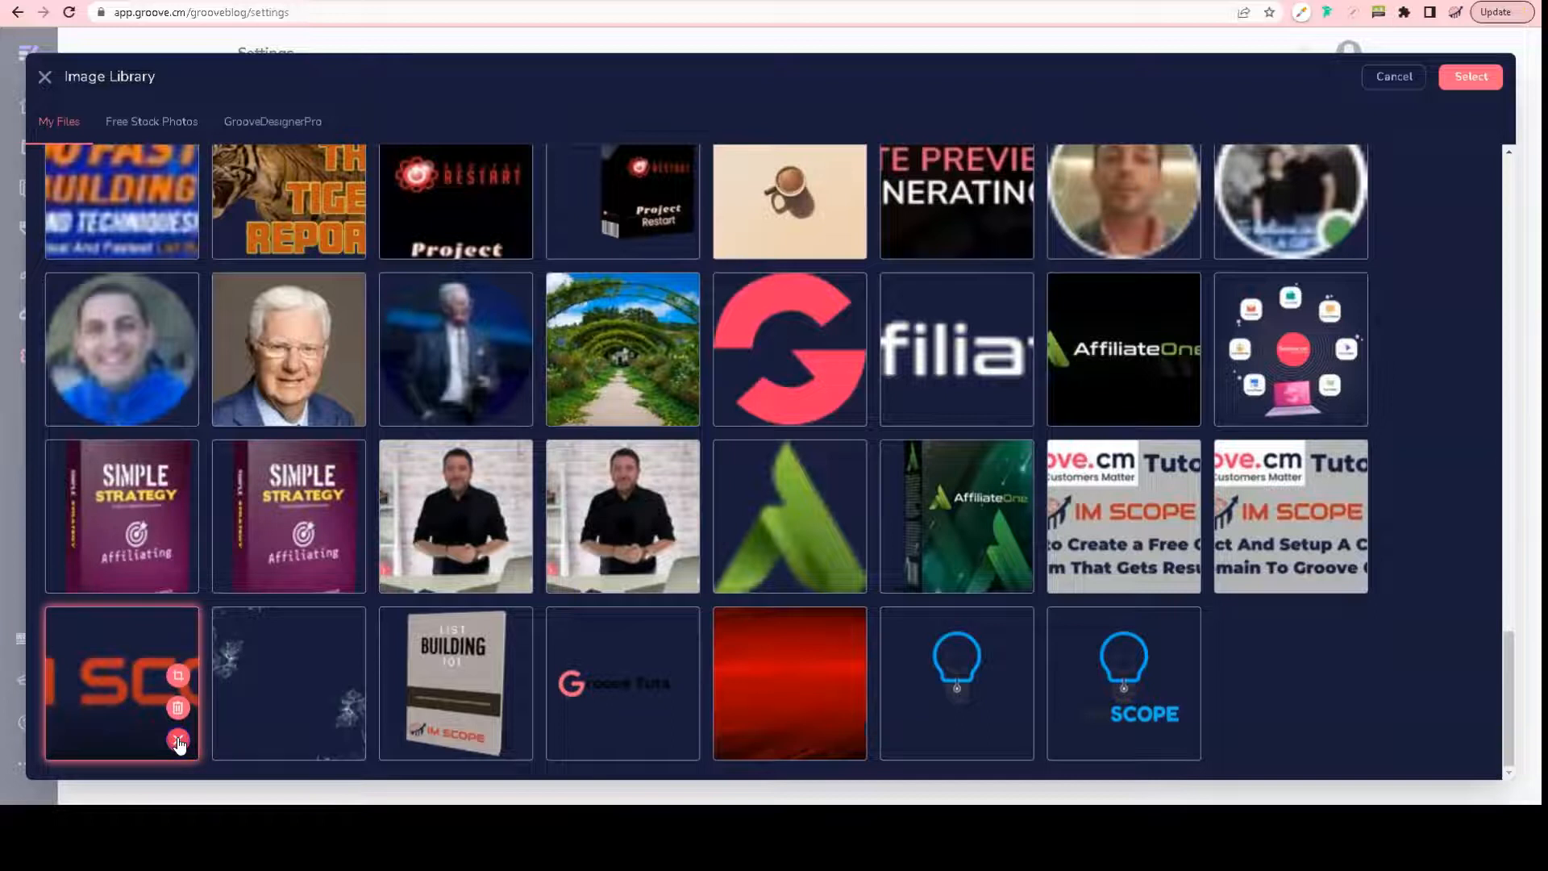
# Step: Crop the IM SCOPE image to 1364 x 308 px around the emblem and lettering, and save it as the blog logo
pyautogui.click(178, 683)
pyautogui.moveTo(600, 463); pyautogui.dragTo(605, 424)
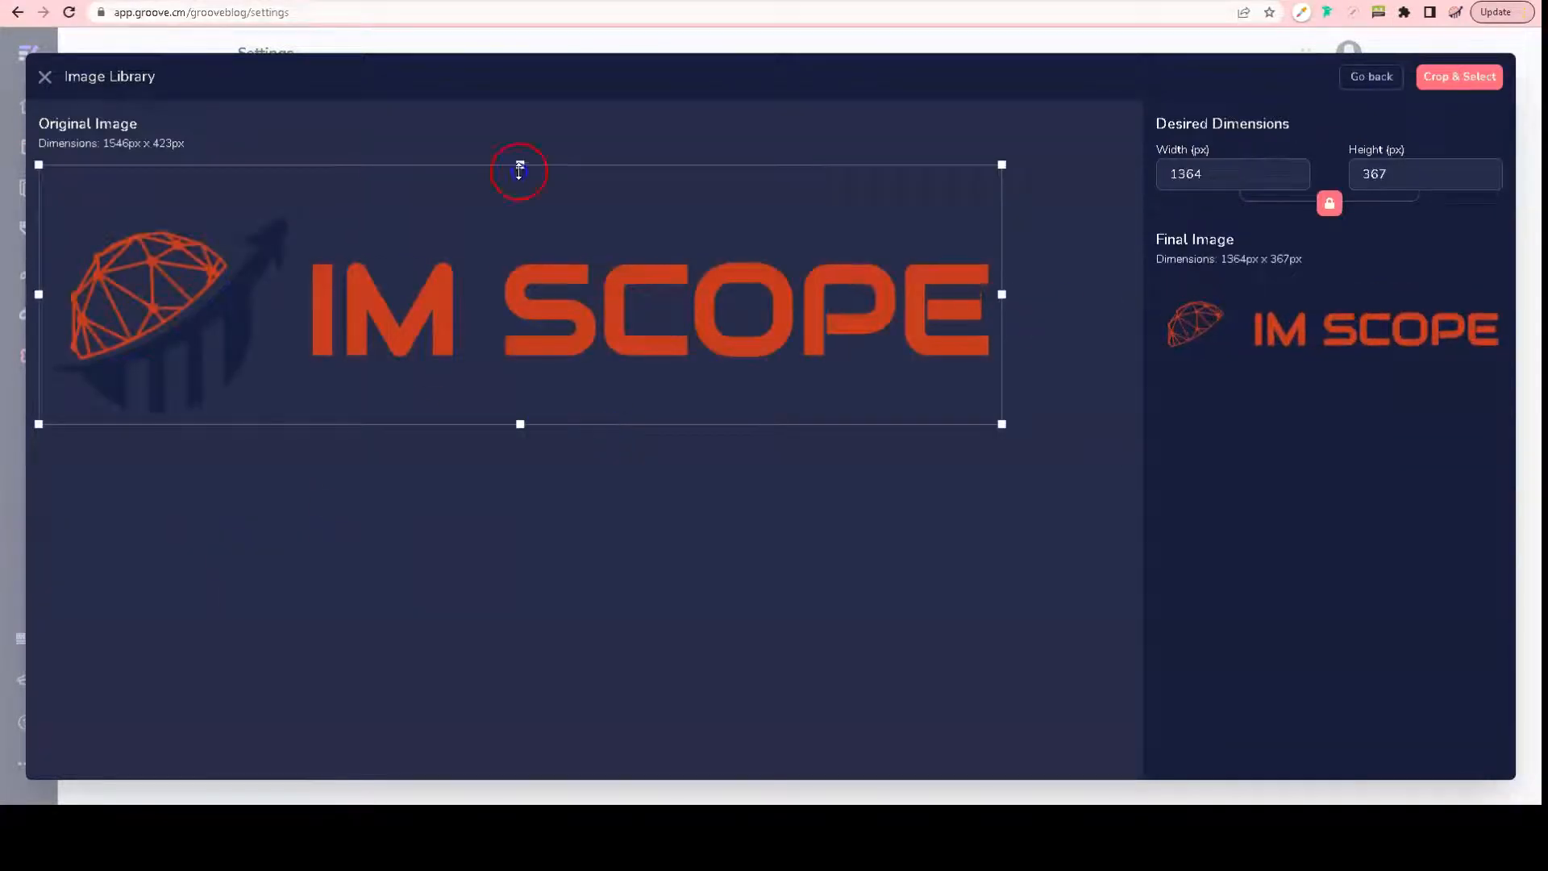
pyautogui.moveTo(519, 172); pyautogui.dragTo(520, 206)
pyautogui.click(1443, 76)
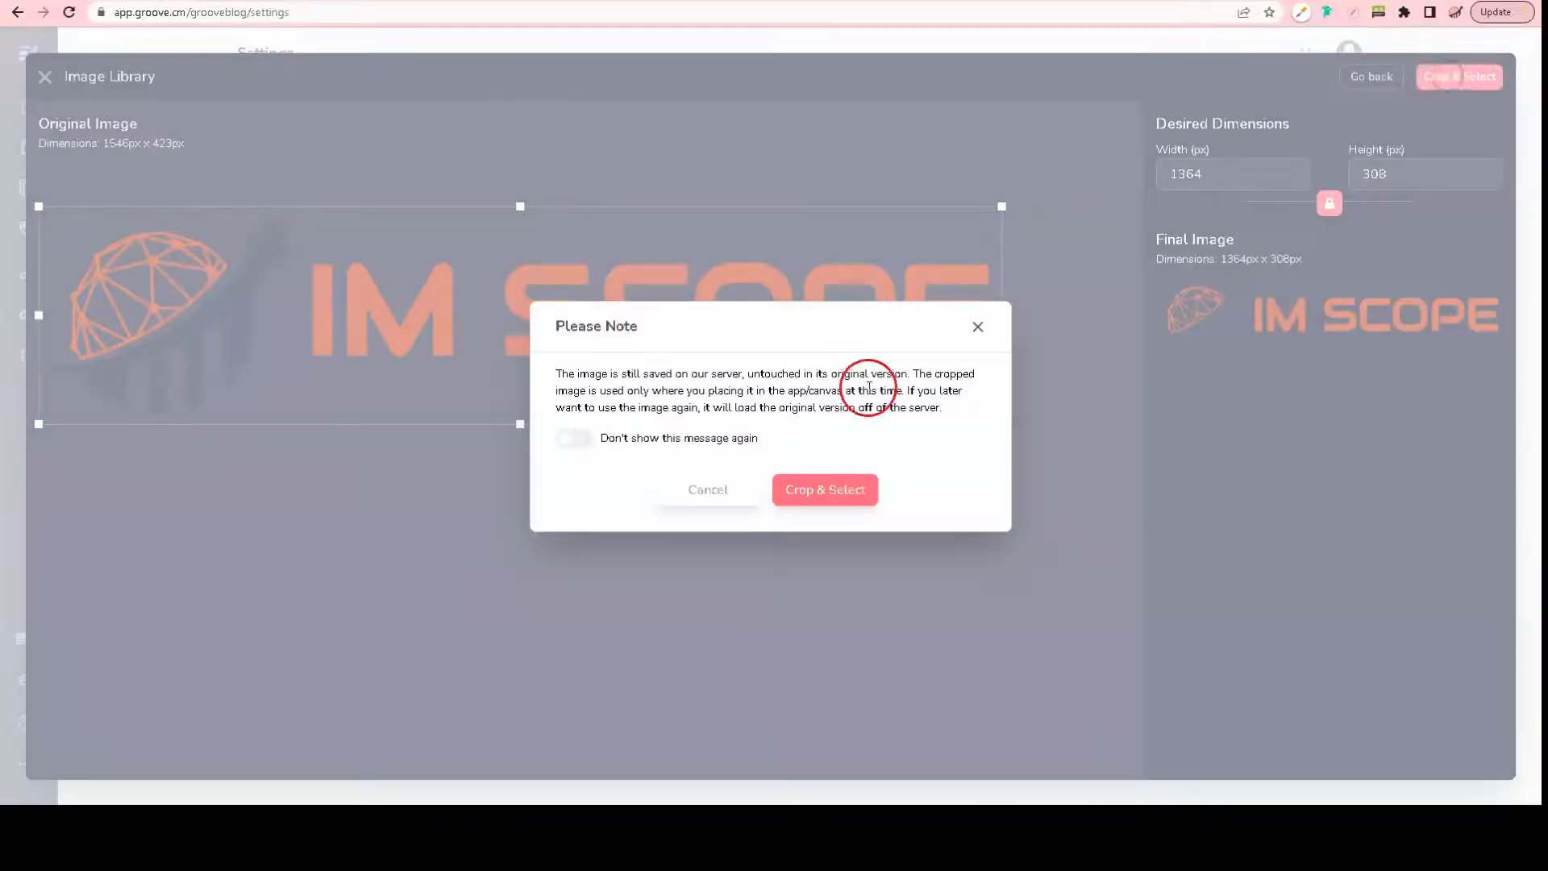
pyautogui.click(806, 496)
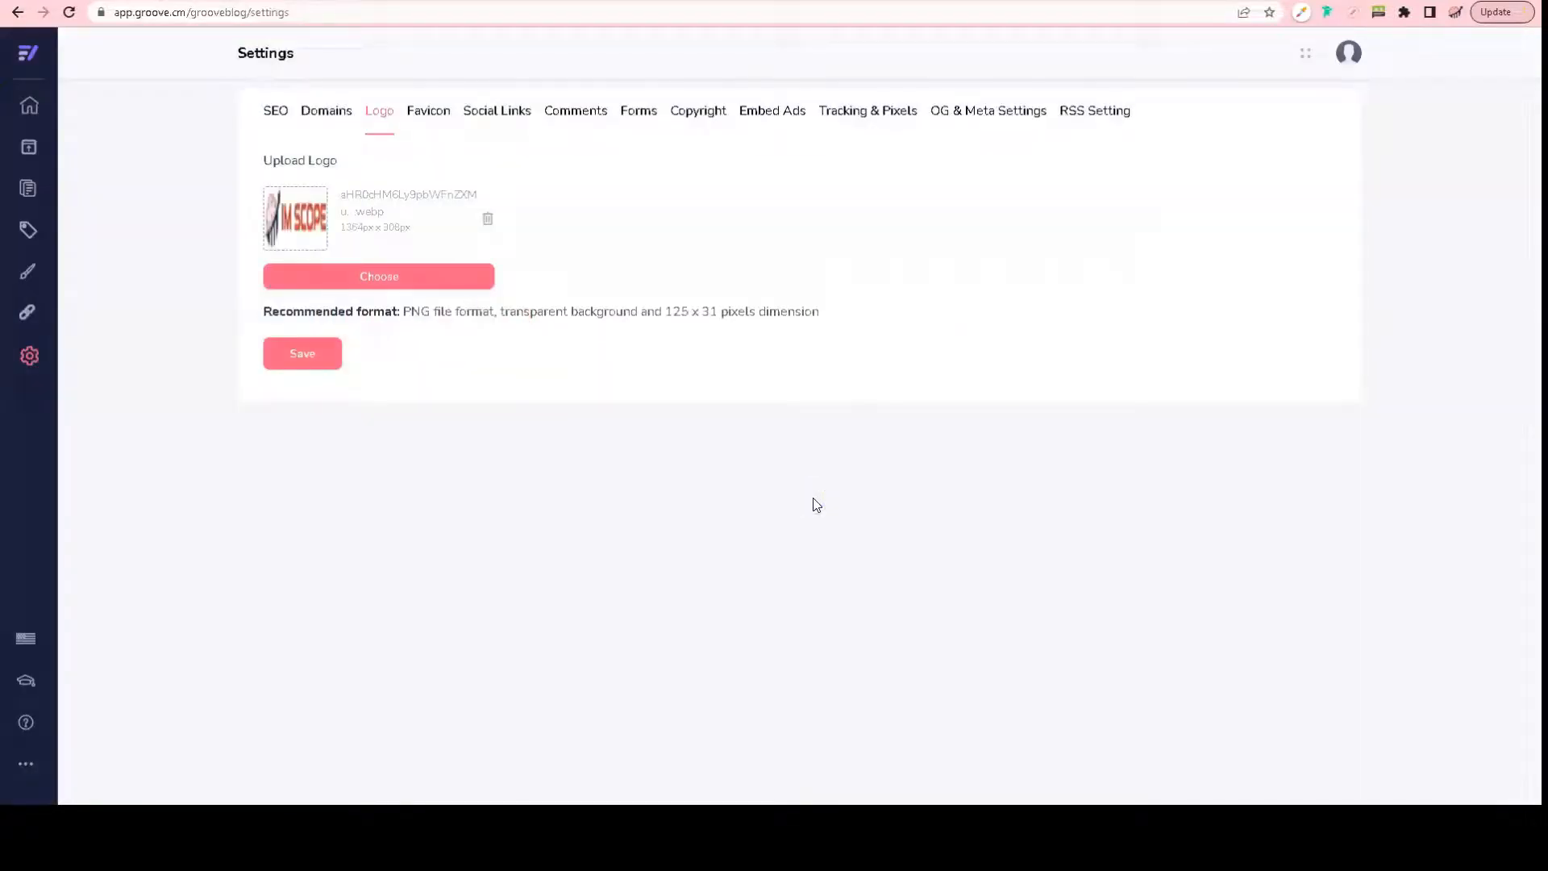
pyautogui.click(300, 352)
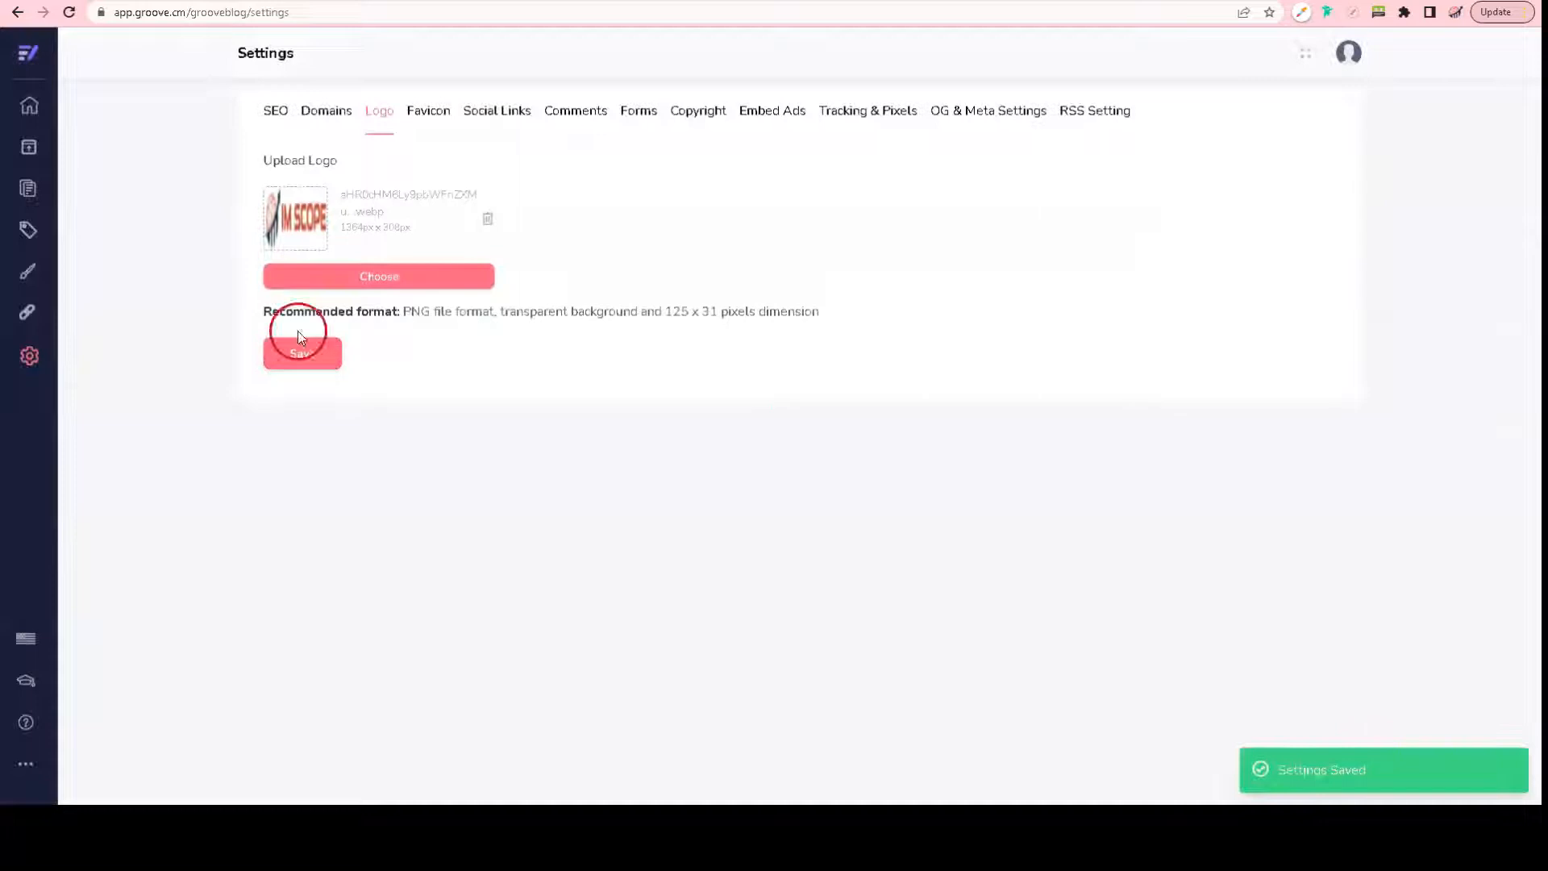
# Step: Remove the current favicon and select the orange IM SCOPE image from the Image Library as its replacement
pyautogui.click(435, 122)
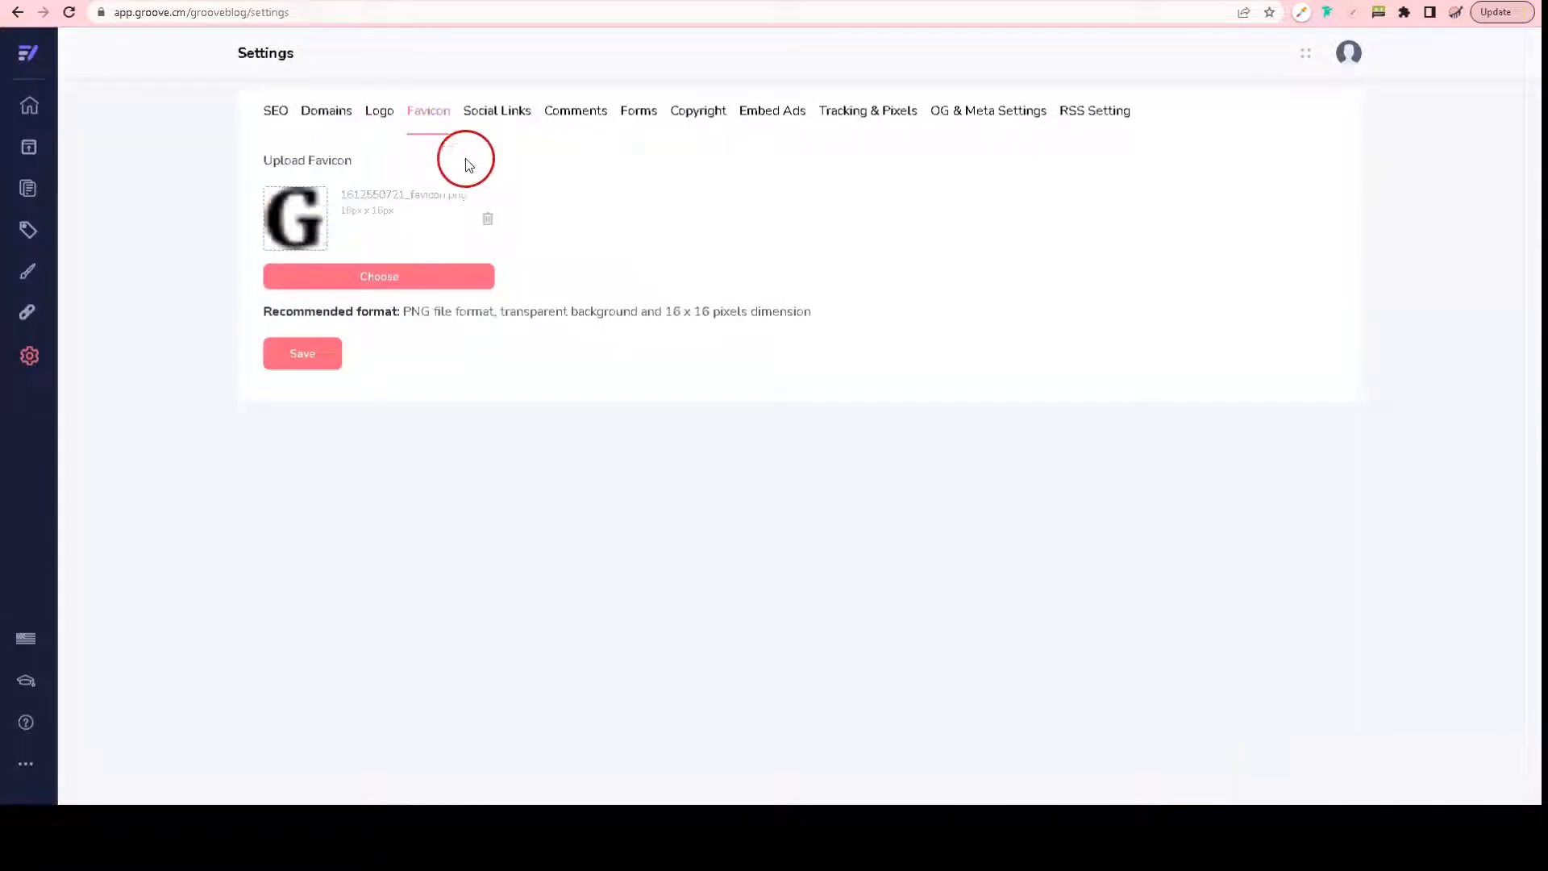
pyautogui.click(487, 219)
pyautogui.click(413, 282)
pyautogui.scroll(-6, 670, 405)
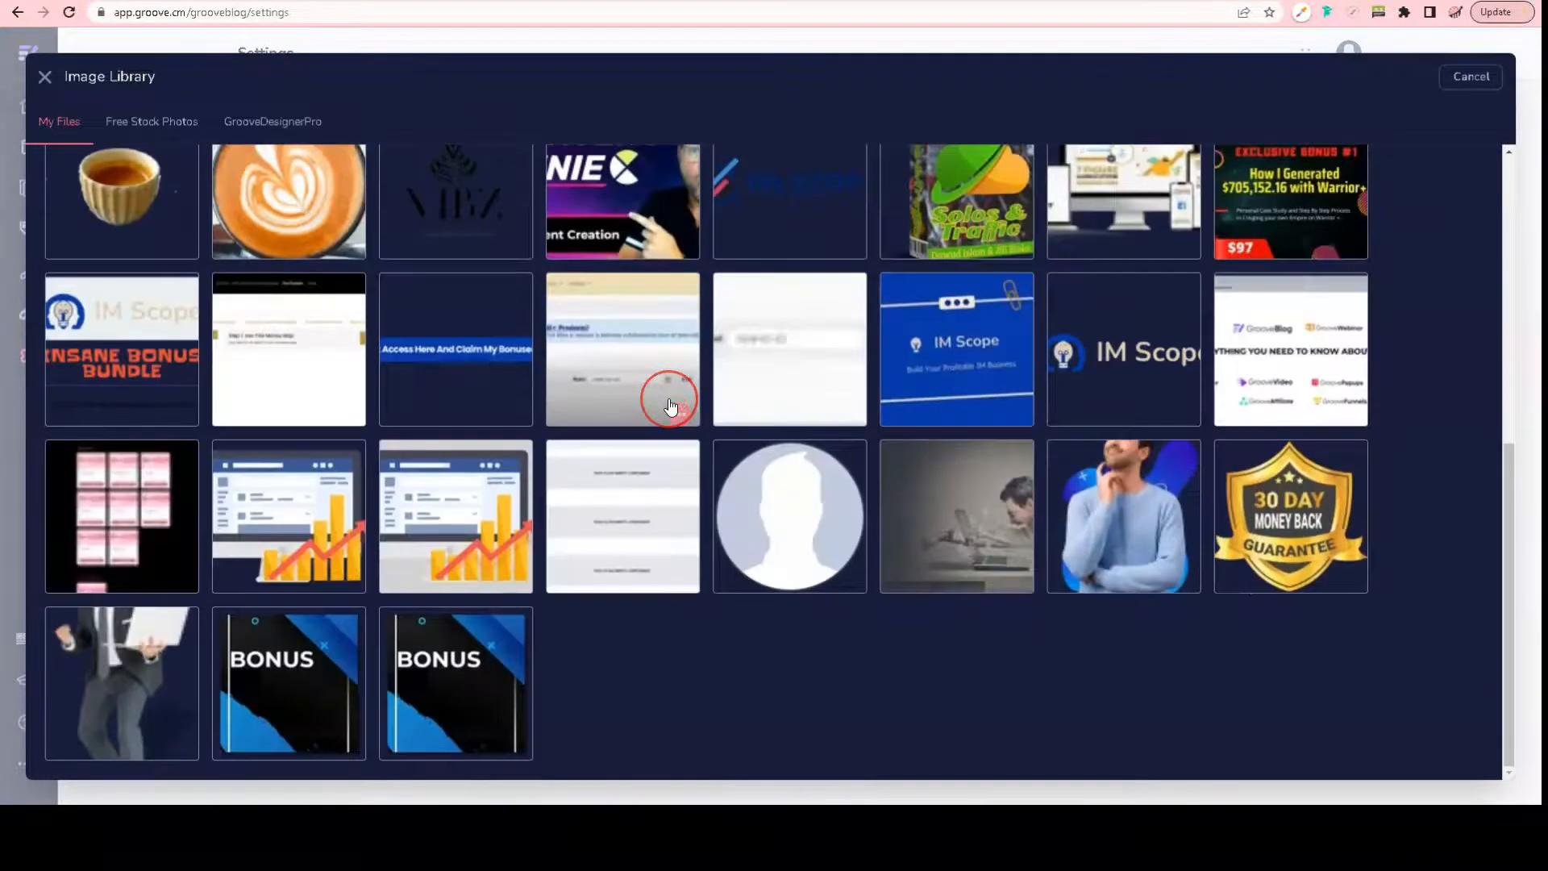
pyautogui.scroll(-10, 669, 405)
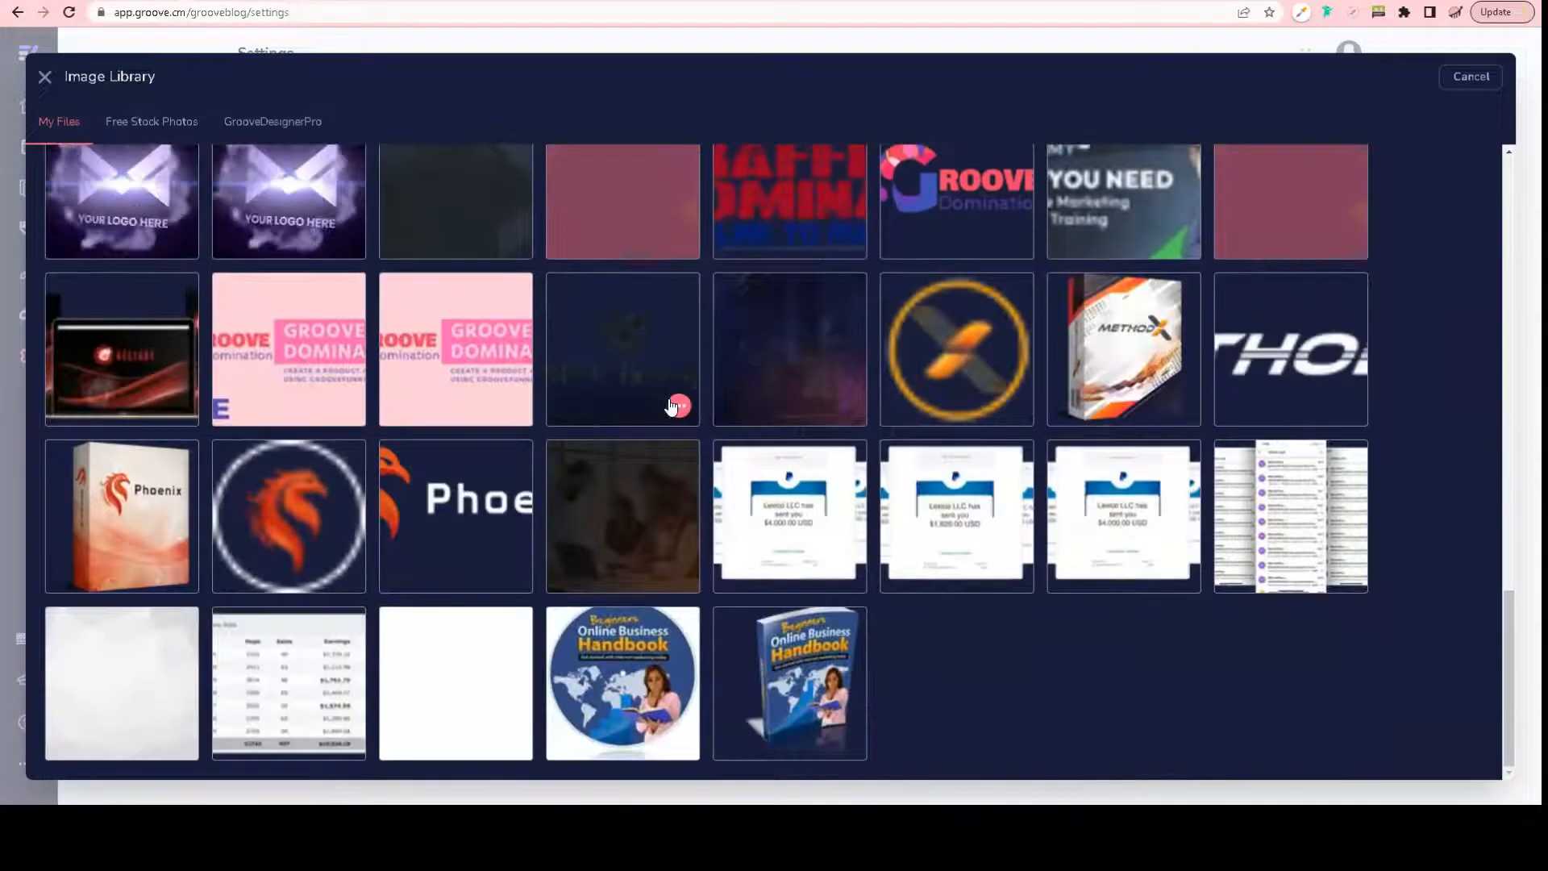
pyautogui.scroll(-5, 645, 418)
pyautogui.click(162, 691)
# Step: Crop the image to just the globe-and-arrow emblem, 376 x 423 px, and save it as the favicon
pyautogui.click(178, 740)
pyautogui.click(179, 676)
pyautogui.moveTo(487, 313); pyautogui.dragTo(306, 301)
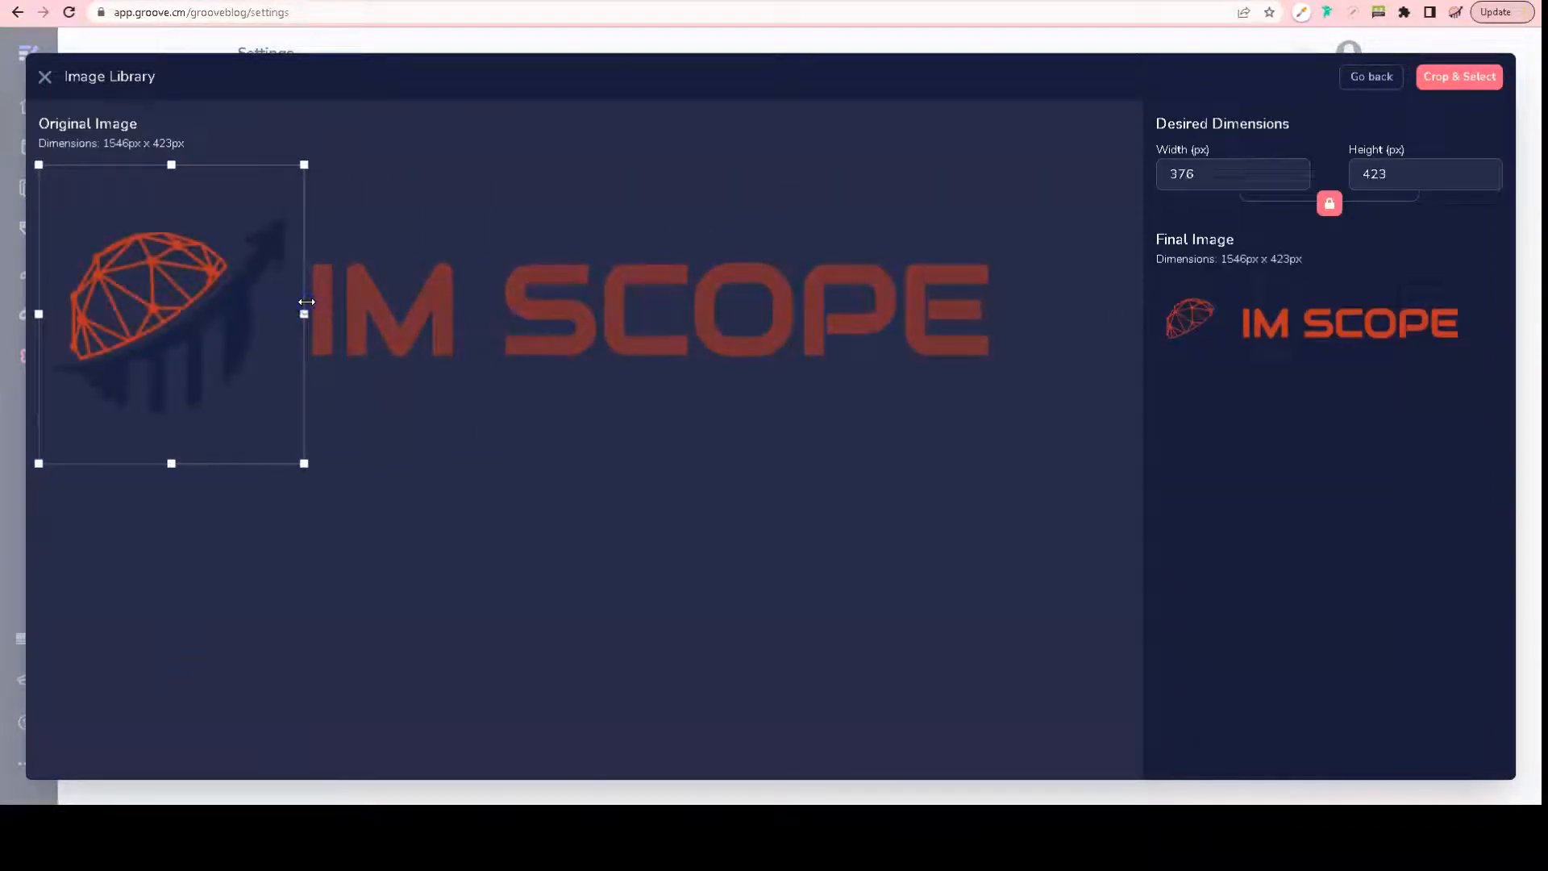
pyautogui.click(1441, 82)
pyautogui.click(841, 486)
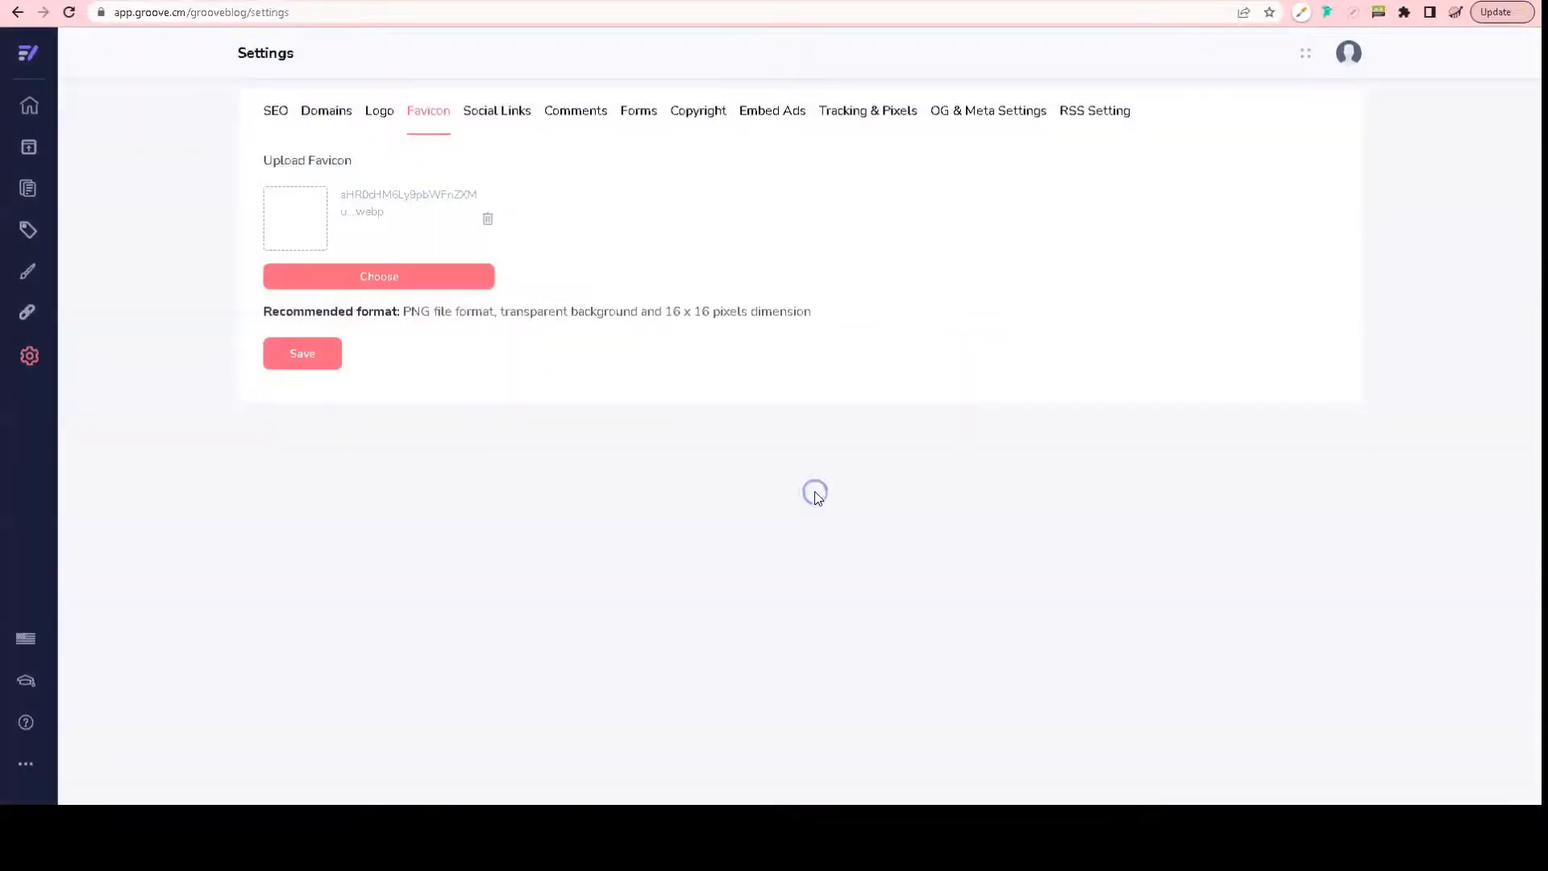
pyautogui.click(331, 353)
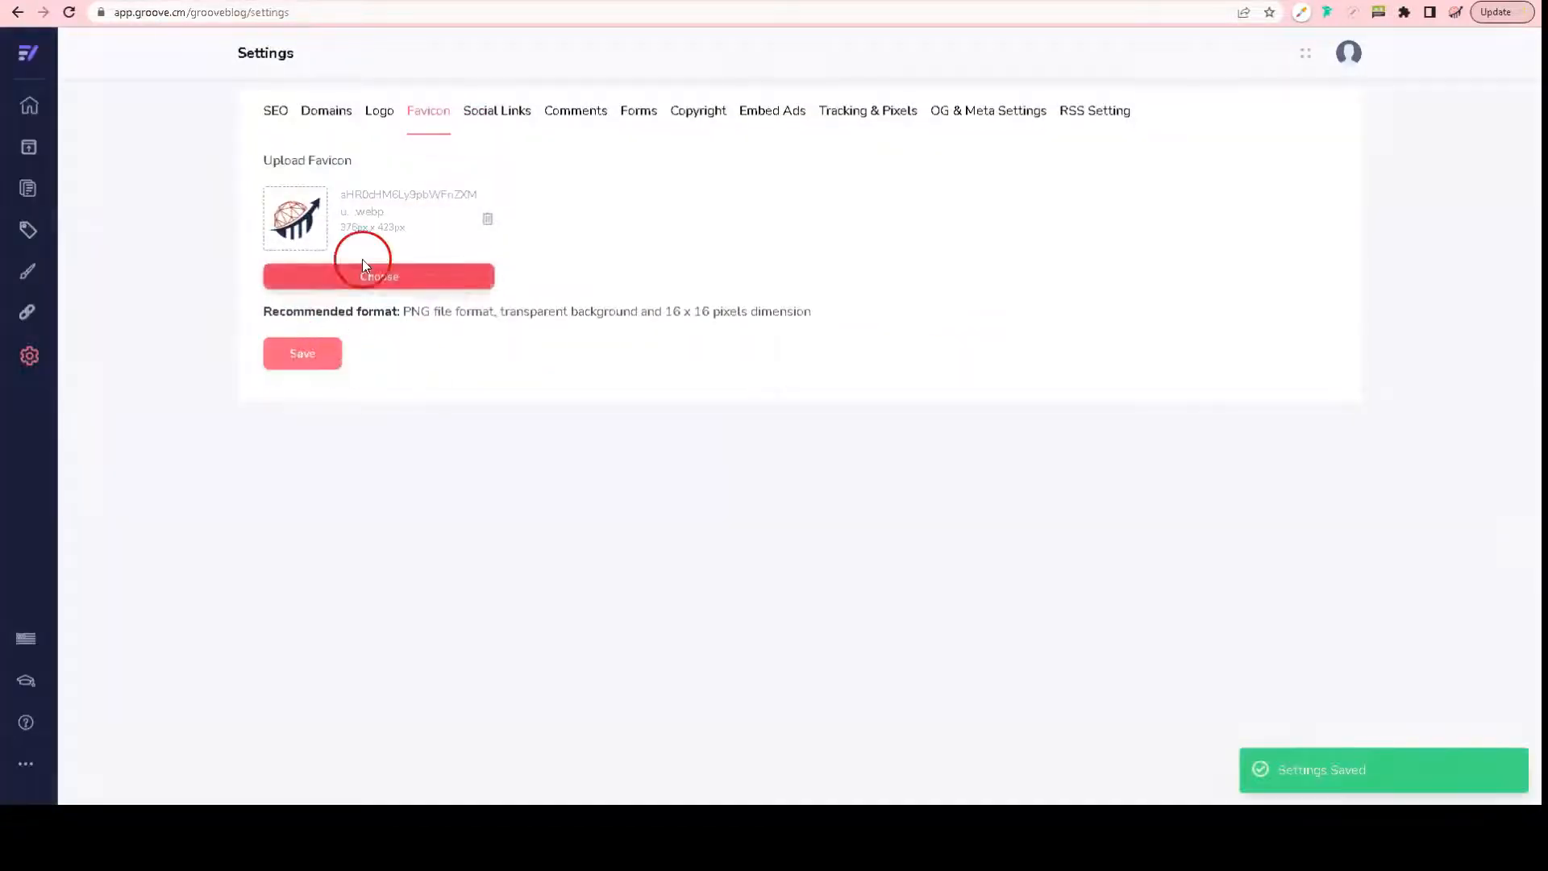
# Step: Open the social links settings and choose the Facebook icon, fab fa-facebook, for Social Link 1
pyautogui.click(523, 112)
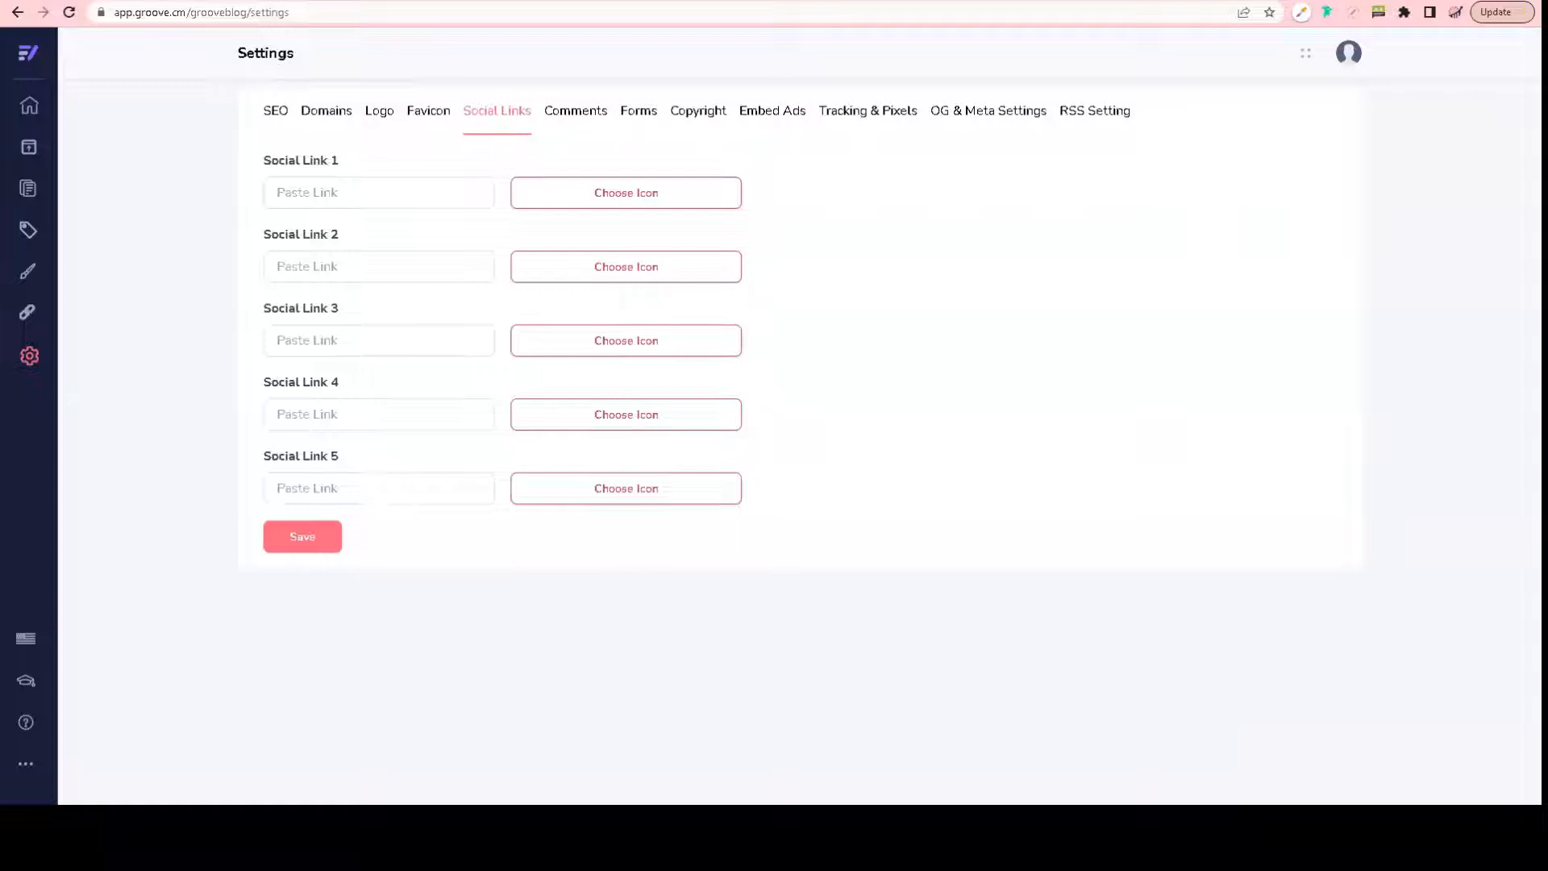
pyautogui.click(407, 194)
pyautogui.click(563, 193)
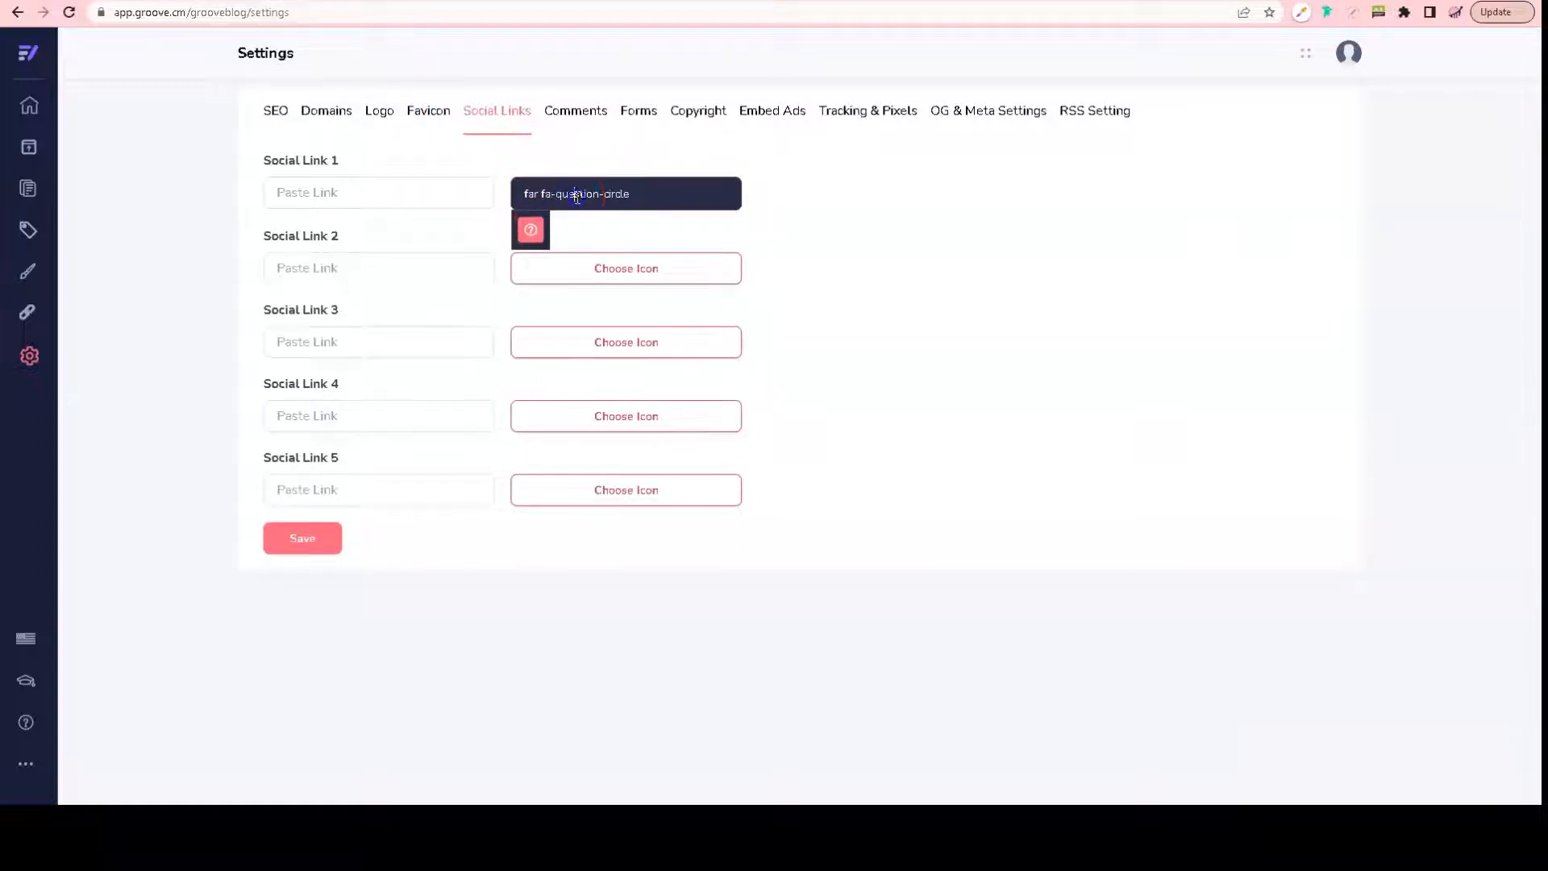
pyautogui.tripleClick(576, 196)
pyautogui.write('facebook')
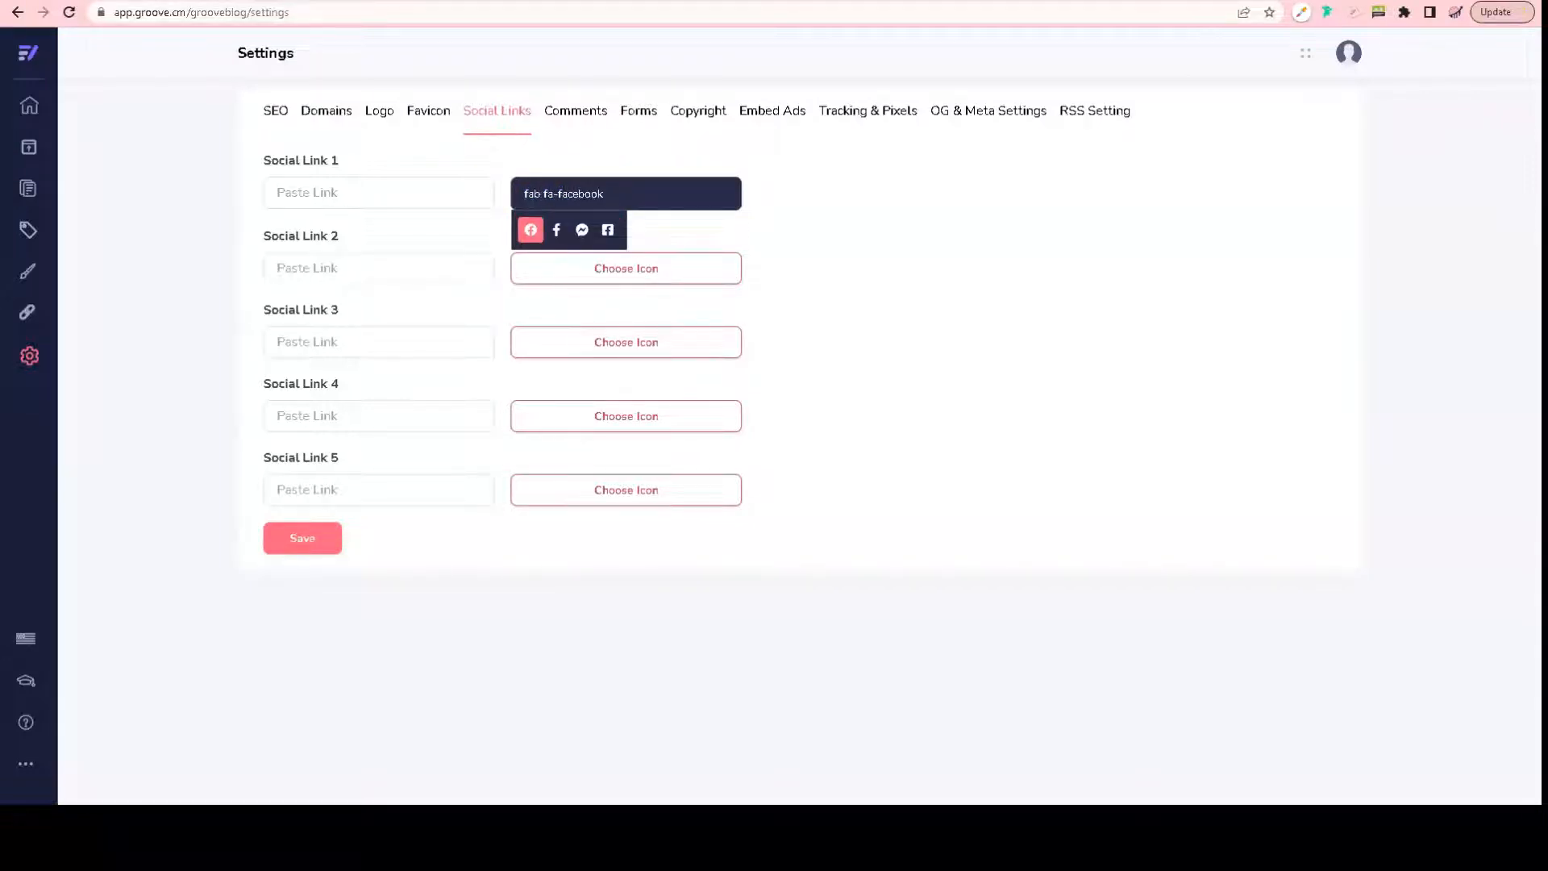
# Step: Copy the address of the own Facebook profile page and paste it as Social Link 1 in the blog settings
pyautogui.hotkey('ctrl', 't')
pyautogui.write('f')
pyautogui.press('Return')
pyautogui.click(56, 138)
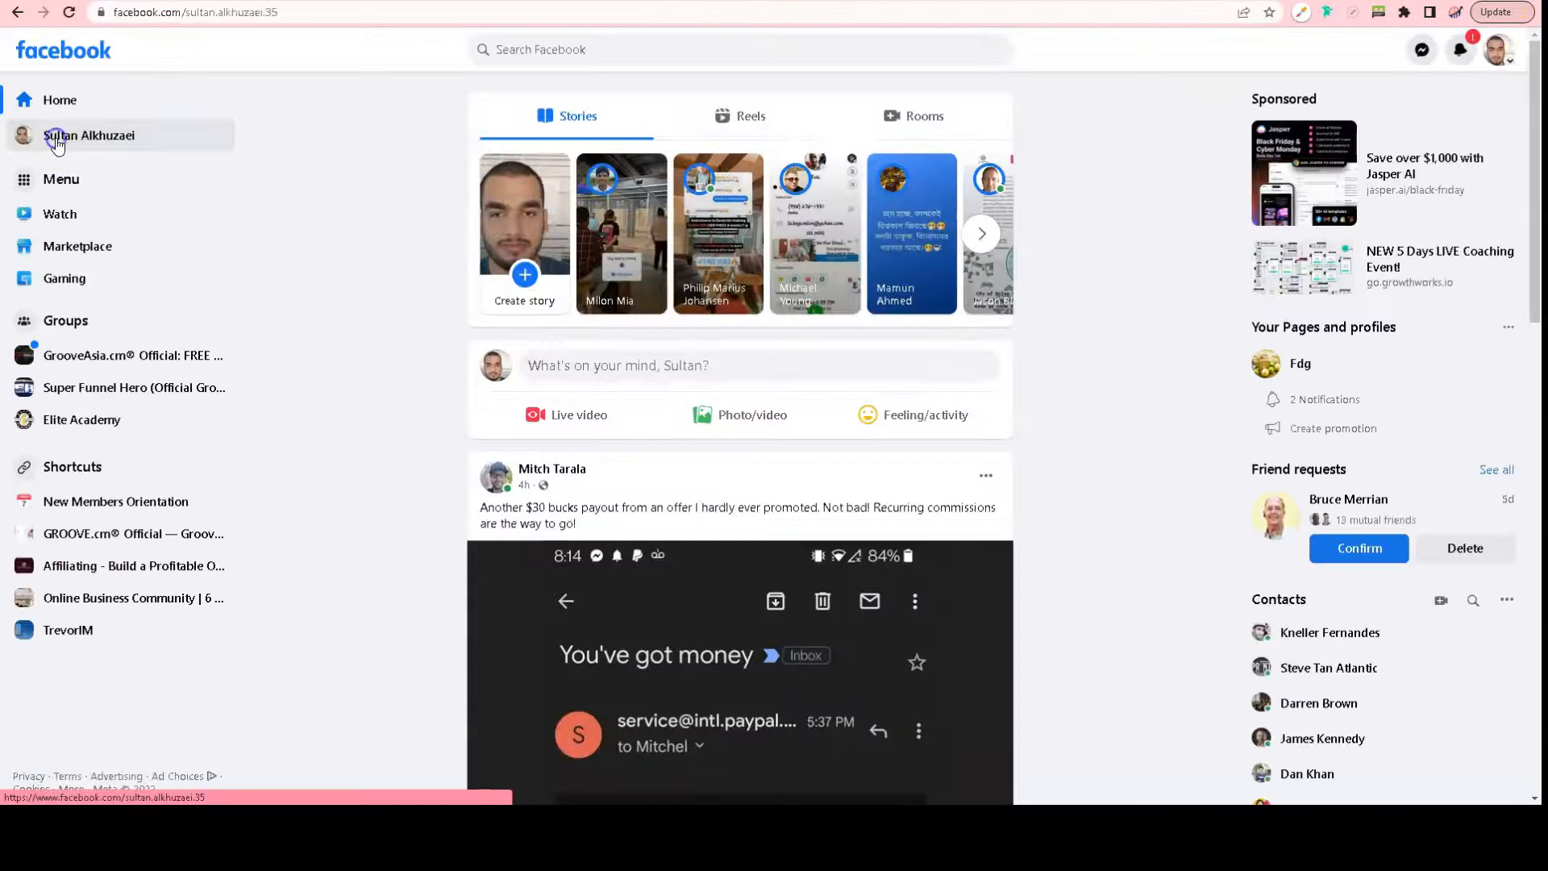
pyautogui.click(290, 12)
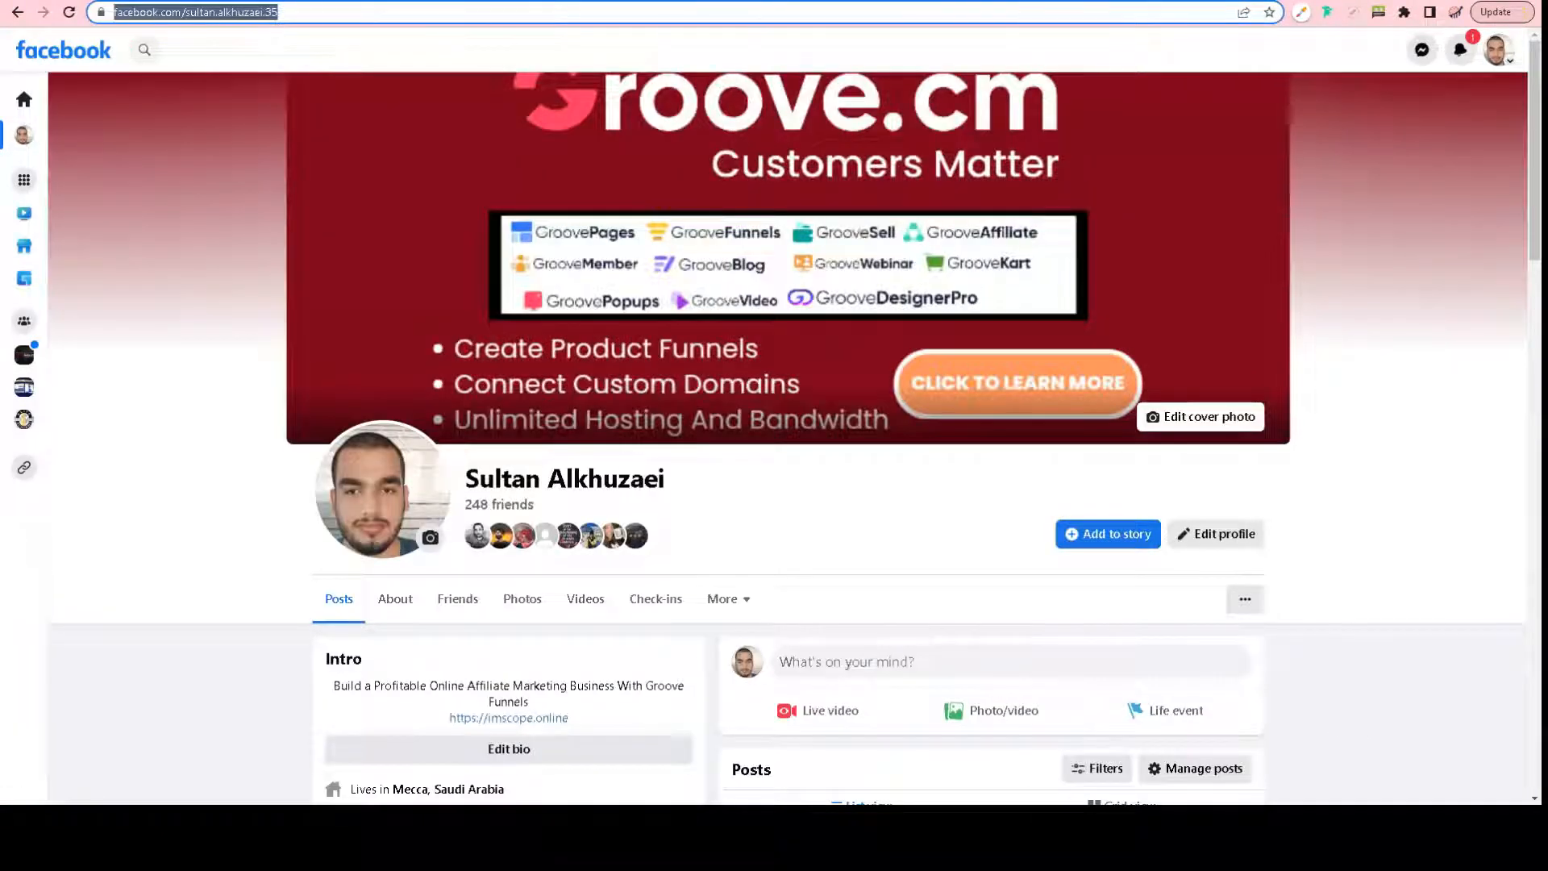
pyautogui.hotkey('ctrl', 'c')
pyautogui.hotkey('ctrl', 'w')
pyautogui.click(349, 200)
pyautogui.hotkey('ctrl', 'v')
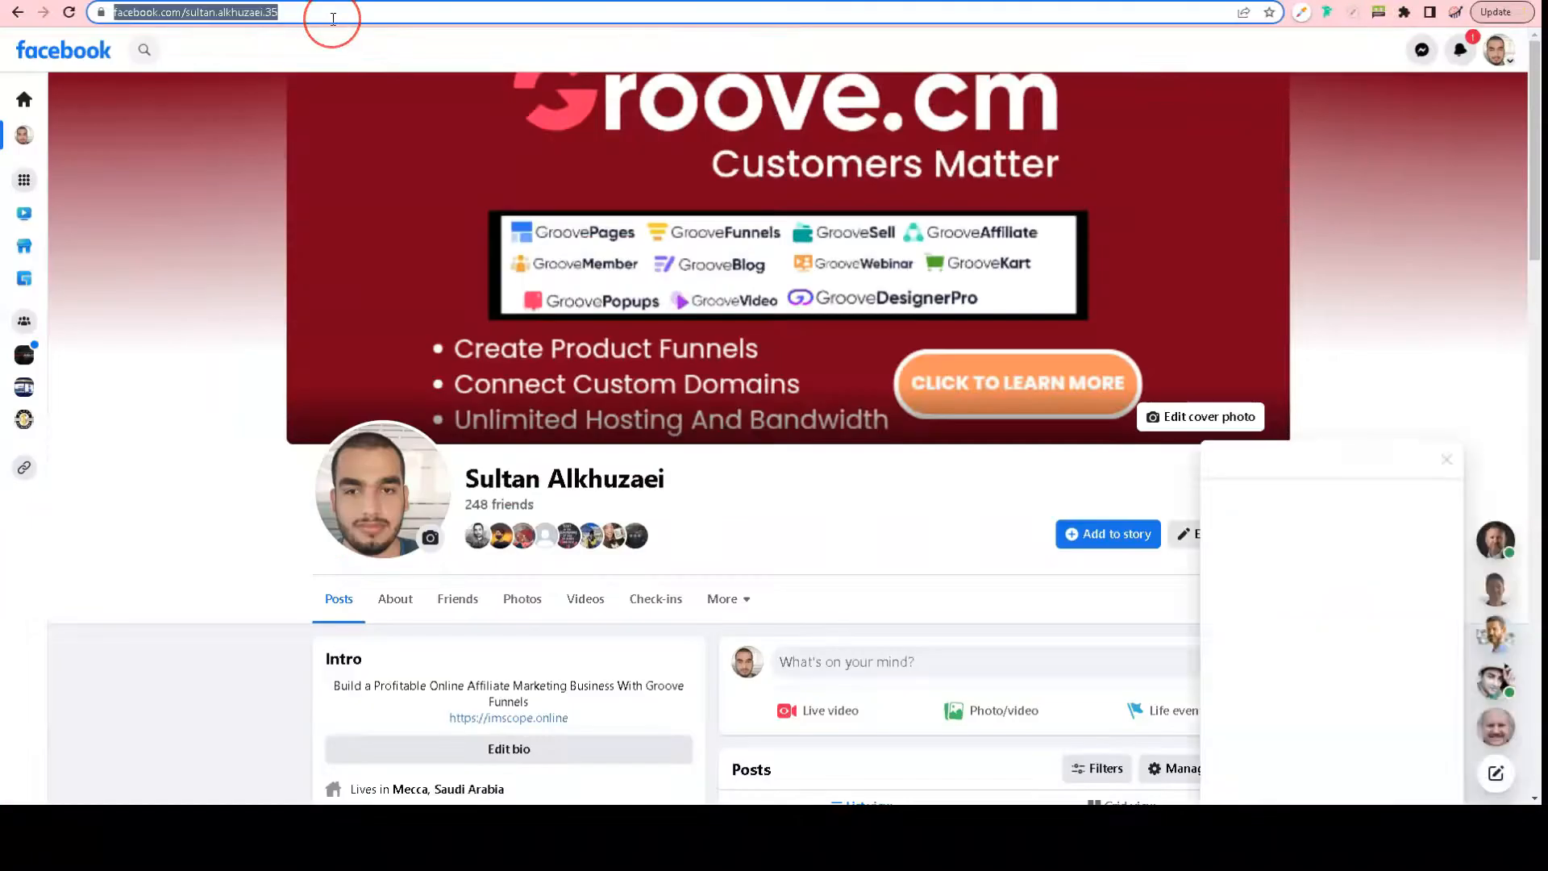
# Step: Copy the Internet Marketing Scope channel's address from youtube.com and paste it as Social Link 2 in the blog settings
pyautogui.write('youtube.com')
pyautogui.press('Return')
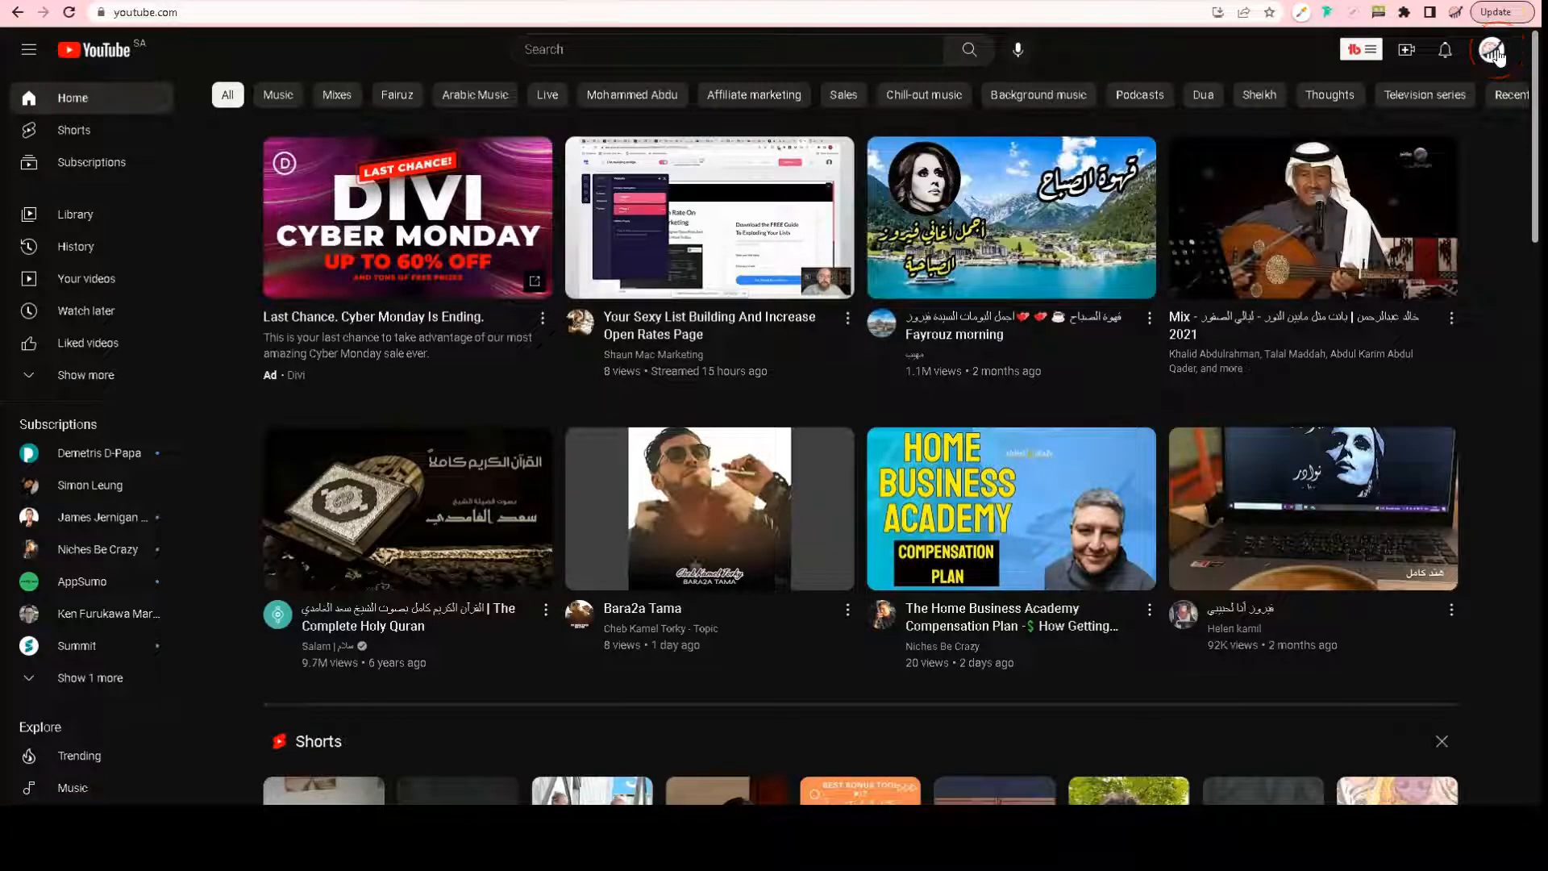
pyautogui.click(1492, 51)
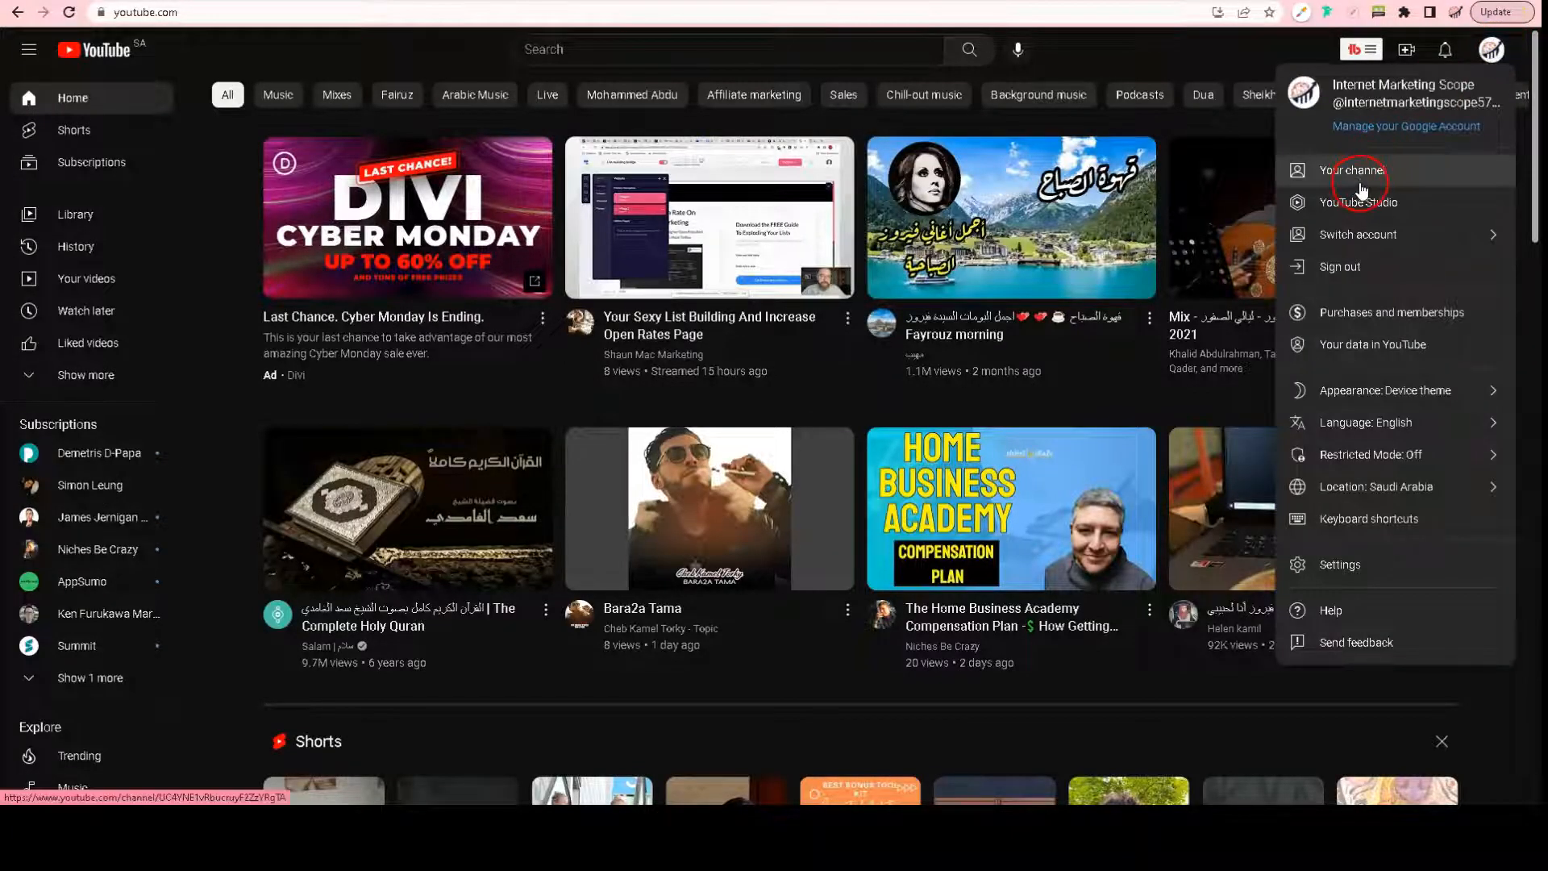
pyautogui.click(1361, 187)
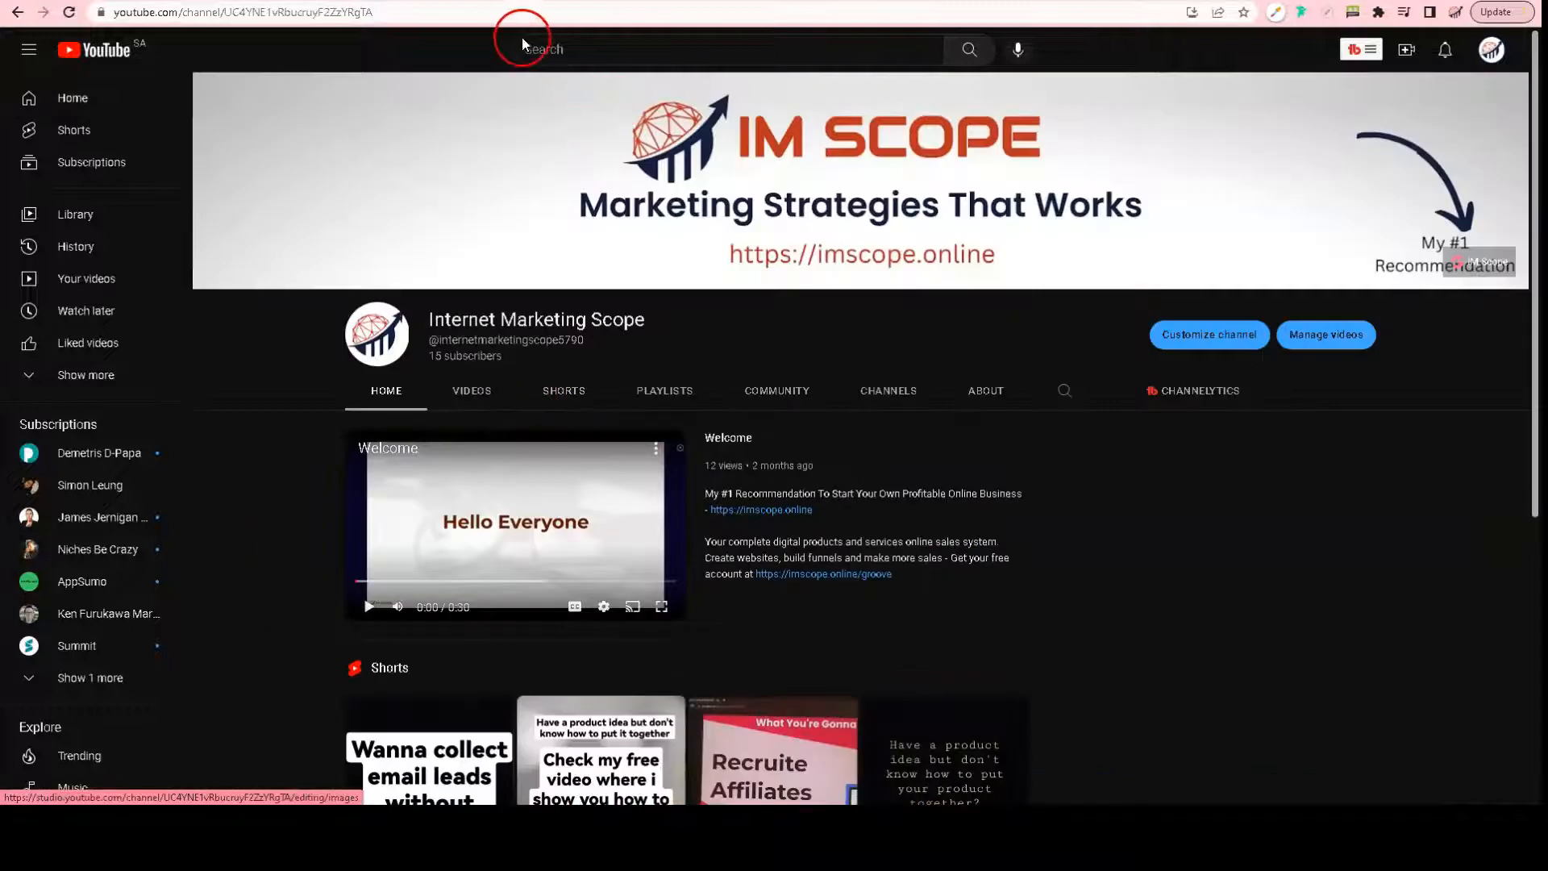
pyautogui.click(511, 13)
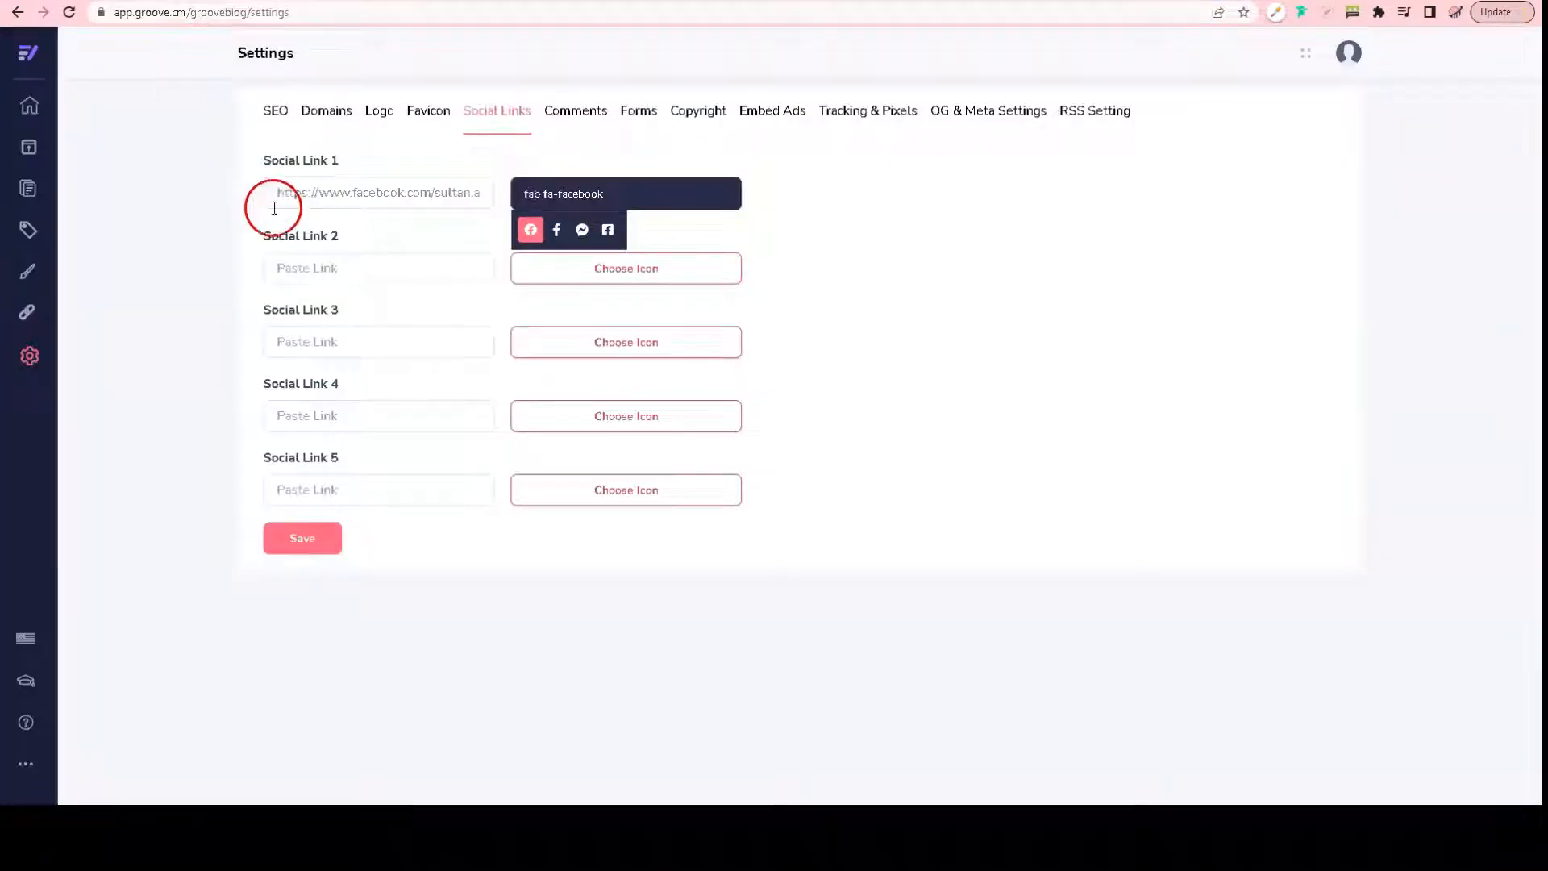
pyautogui.click(324, 269)
pyautogui.hotkey('ctrl', 'v')
# Step: Choose the YouTube icon for Social Link 2 and save the social links
pyautogui.click(639, 274)
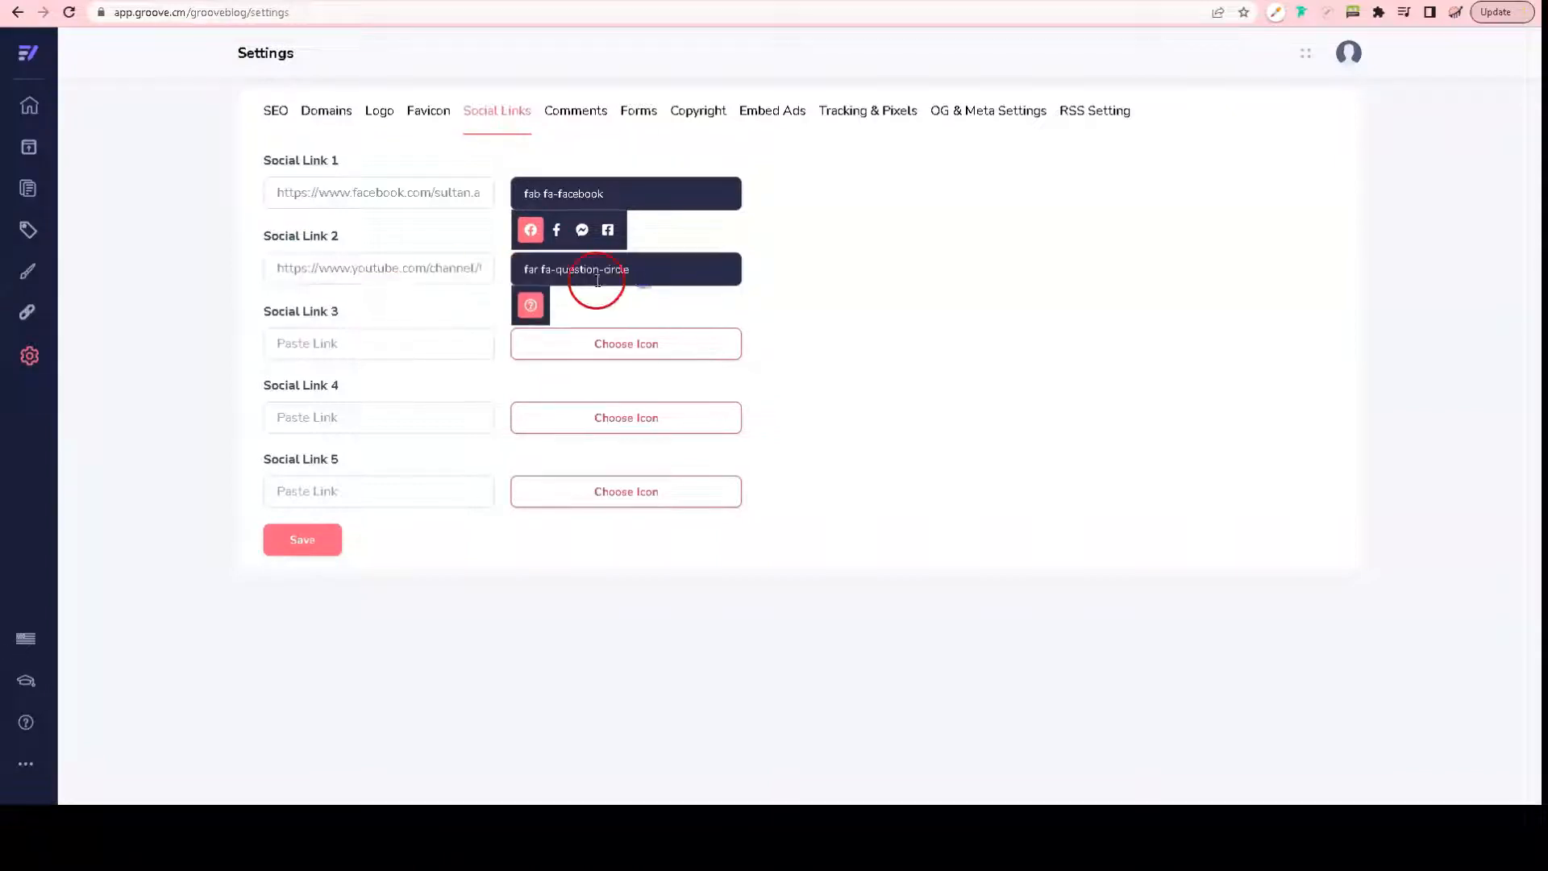
pyautogui.tripleClick(581, 274)
pyautogui.write('y')
pyautogui.click(531, 305)
pyautogui.click(804, 312)
pyautogui.click(275, 527)
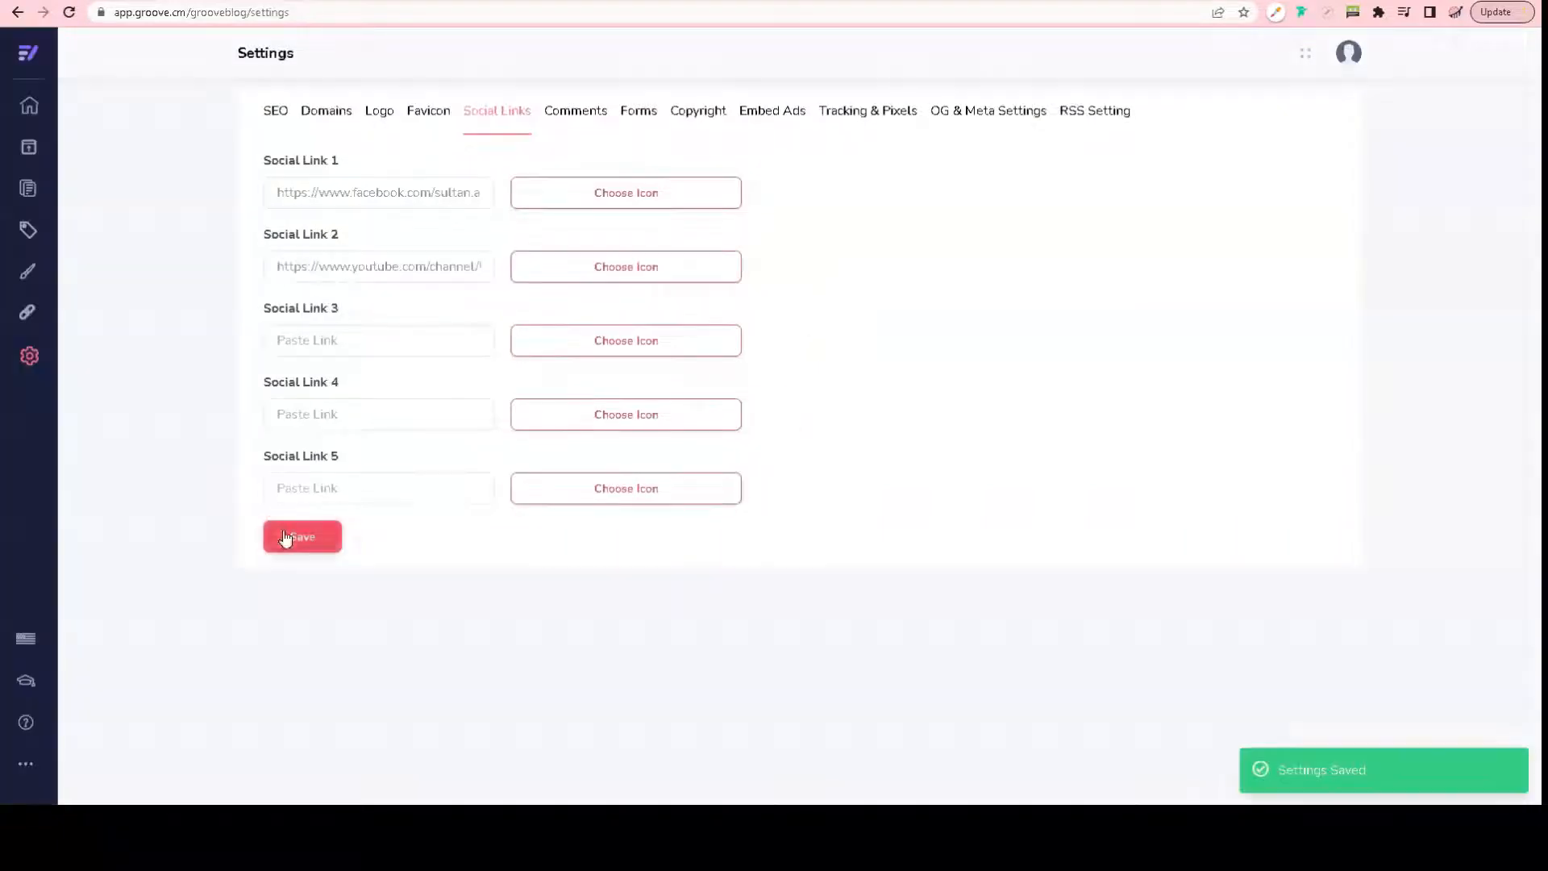
# Step: Open the blog's comments settings, and switch to developers.facebook.com in a new tab to display the own apps for the Facebook App Id
pyautogui.click(549, 112)
pyautogui.click(293, 188)
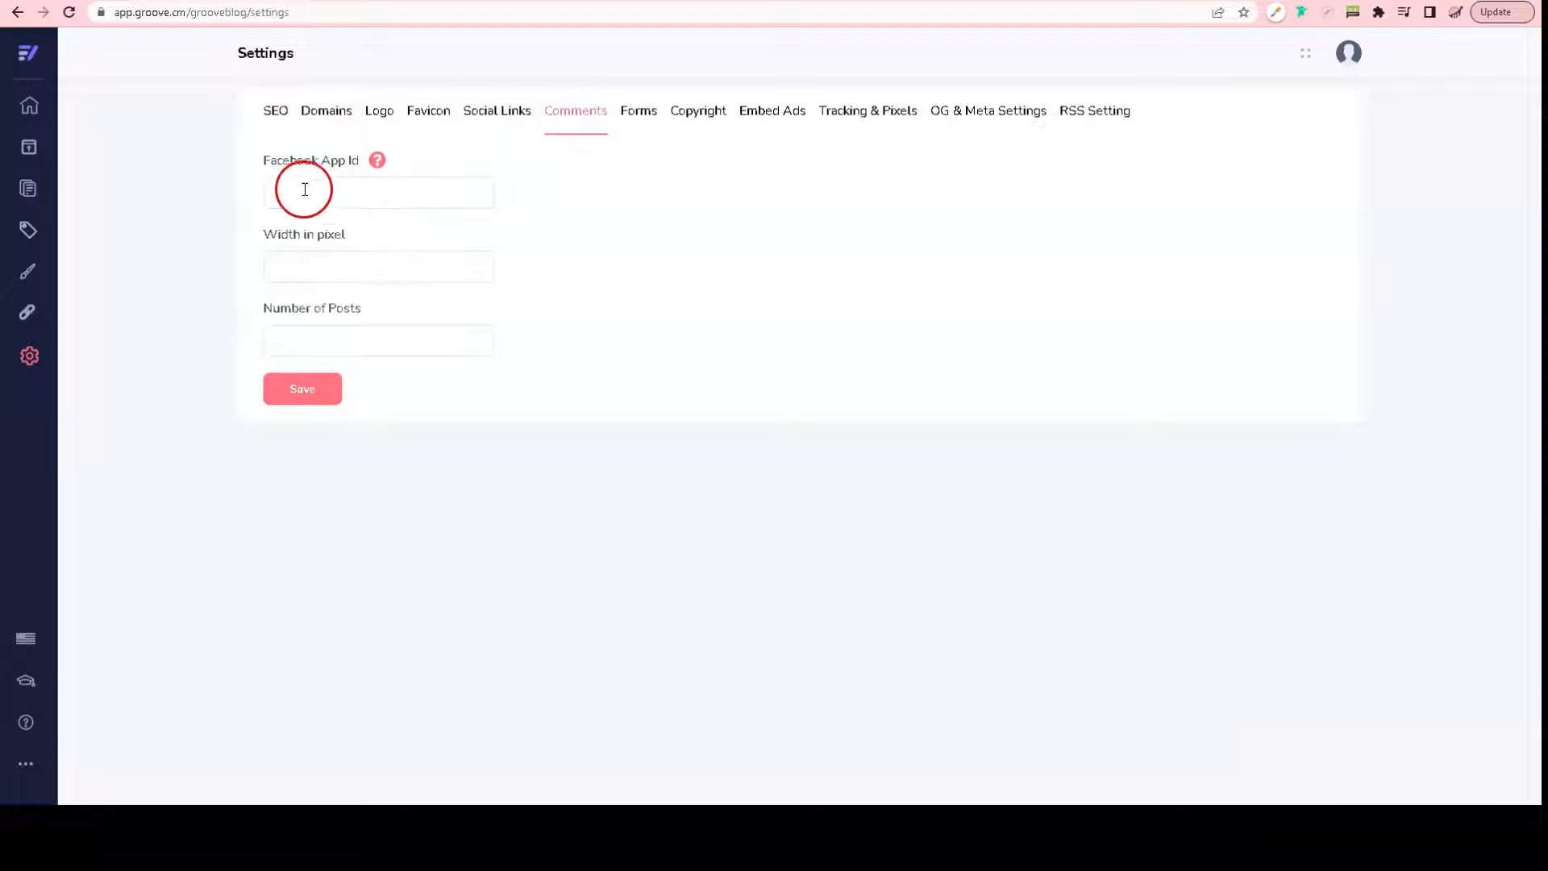
pyautogui.click(313, 197)
pyautogui.hotkey('ctrl', 't')
pyautogui.write('deve')
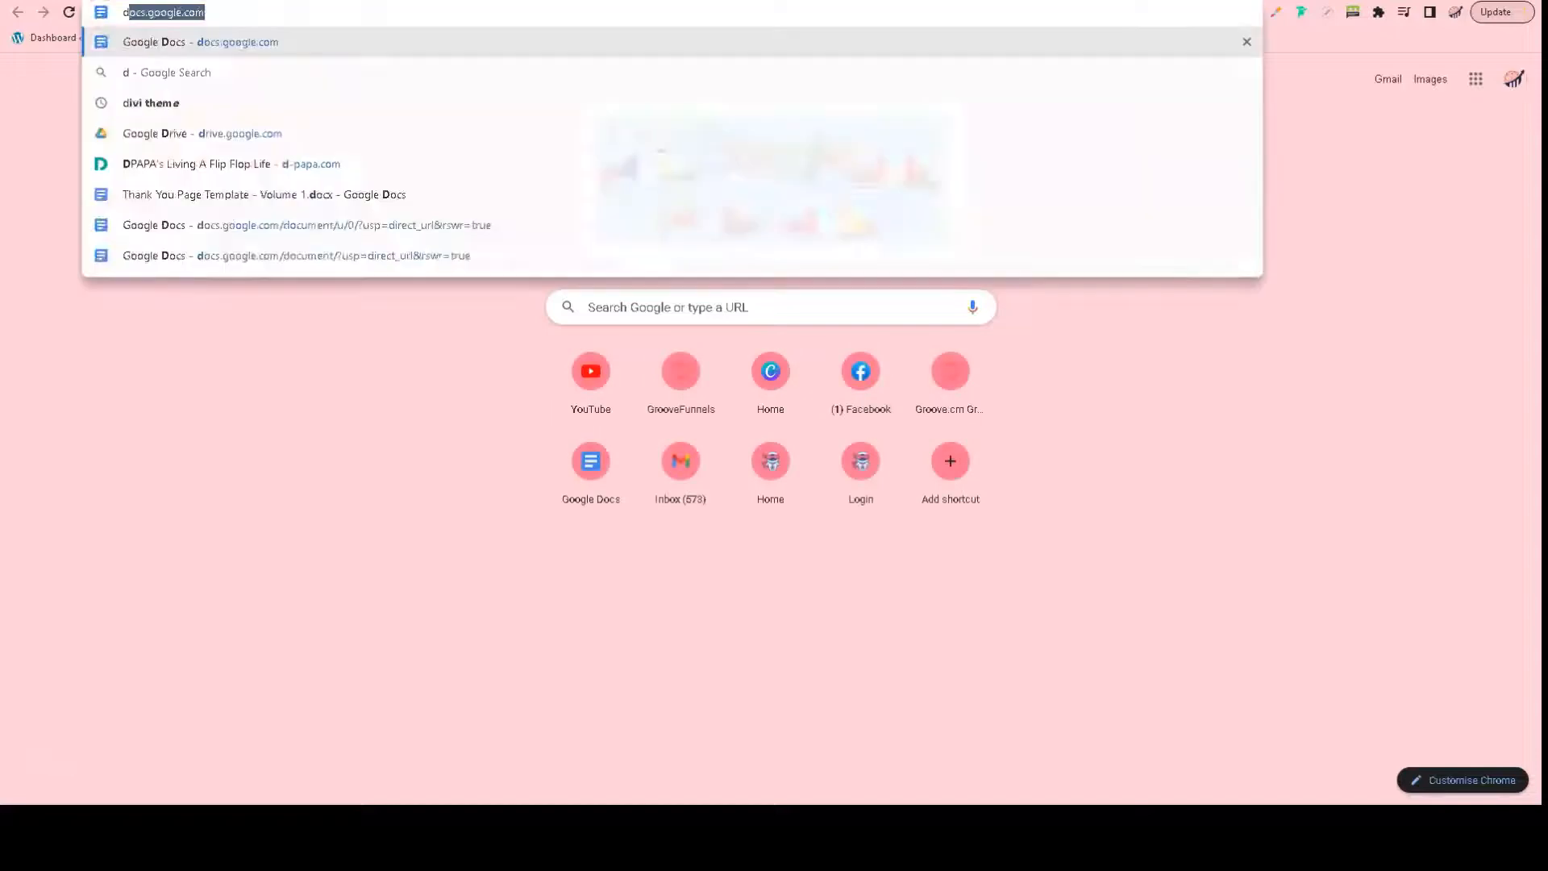
pyautogui.press('Return')
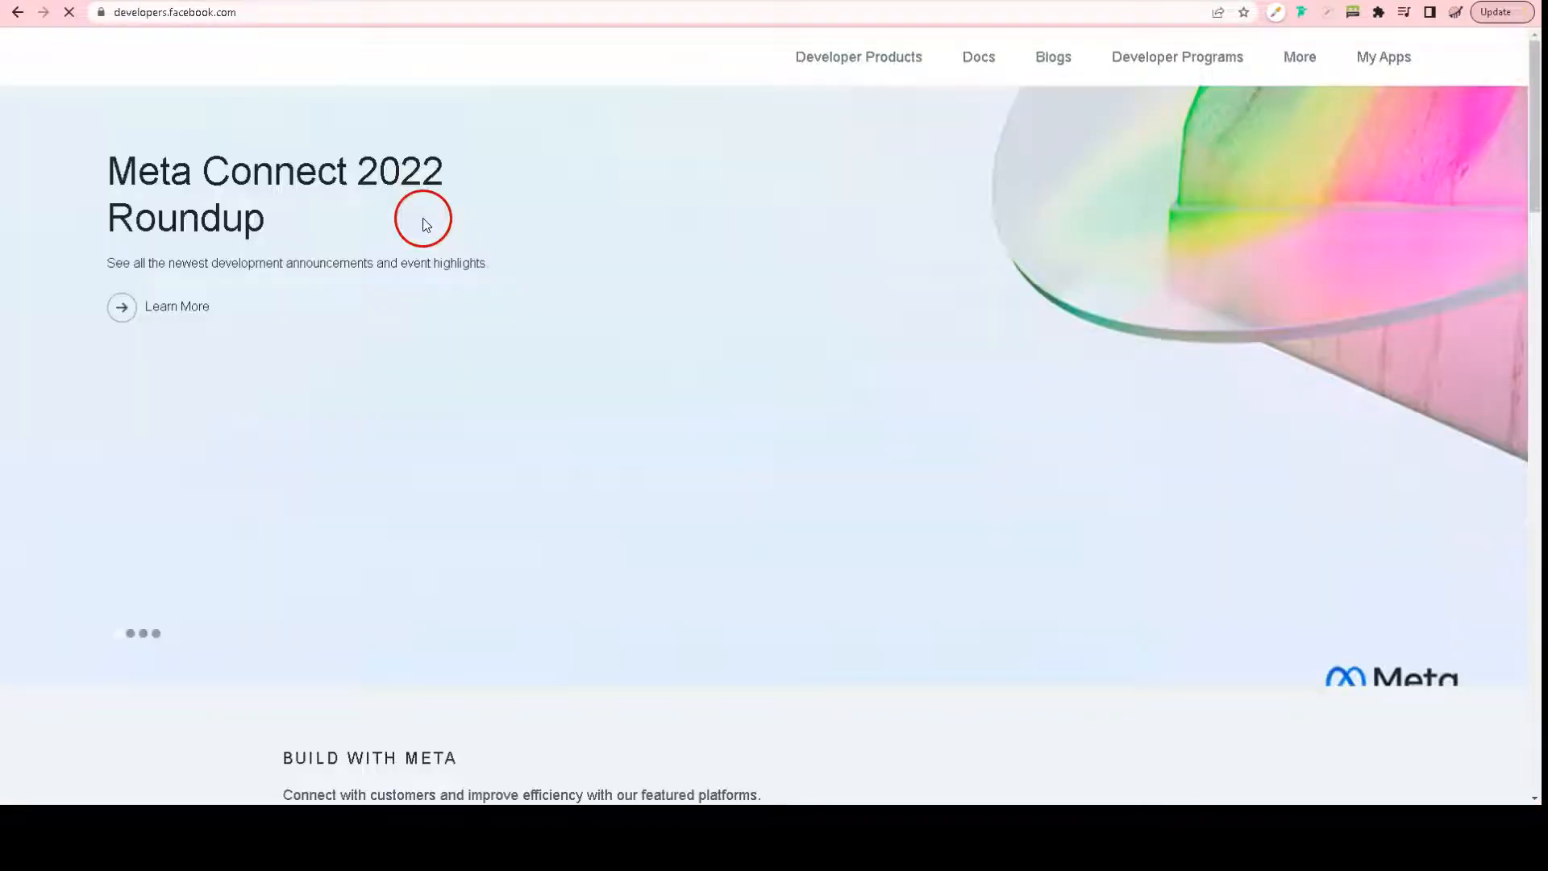
pyautogui.click(1375, 56)
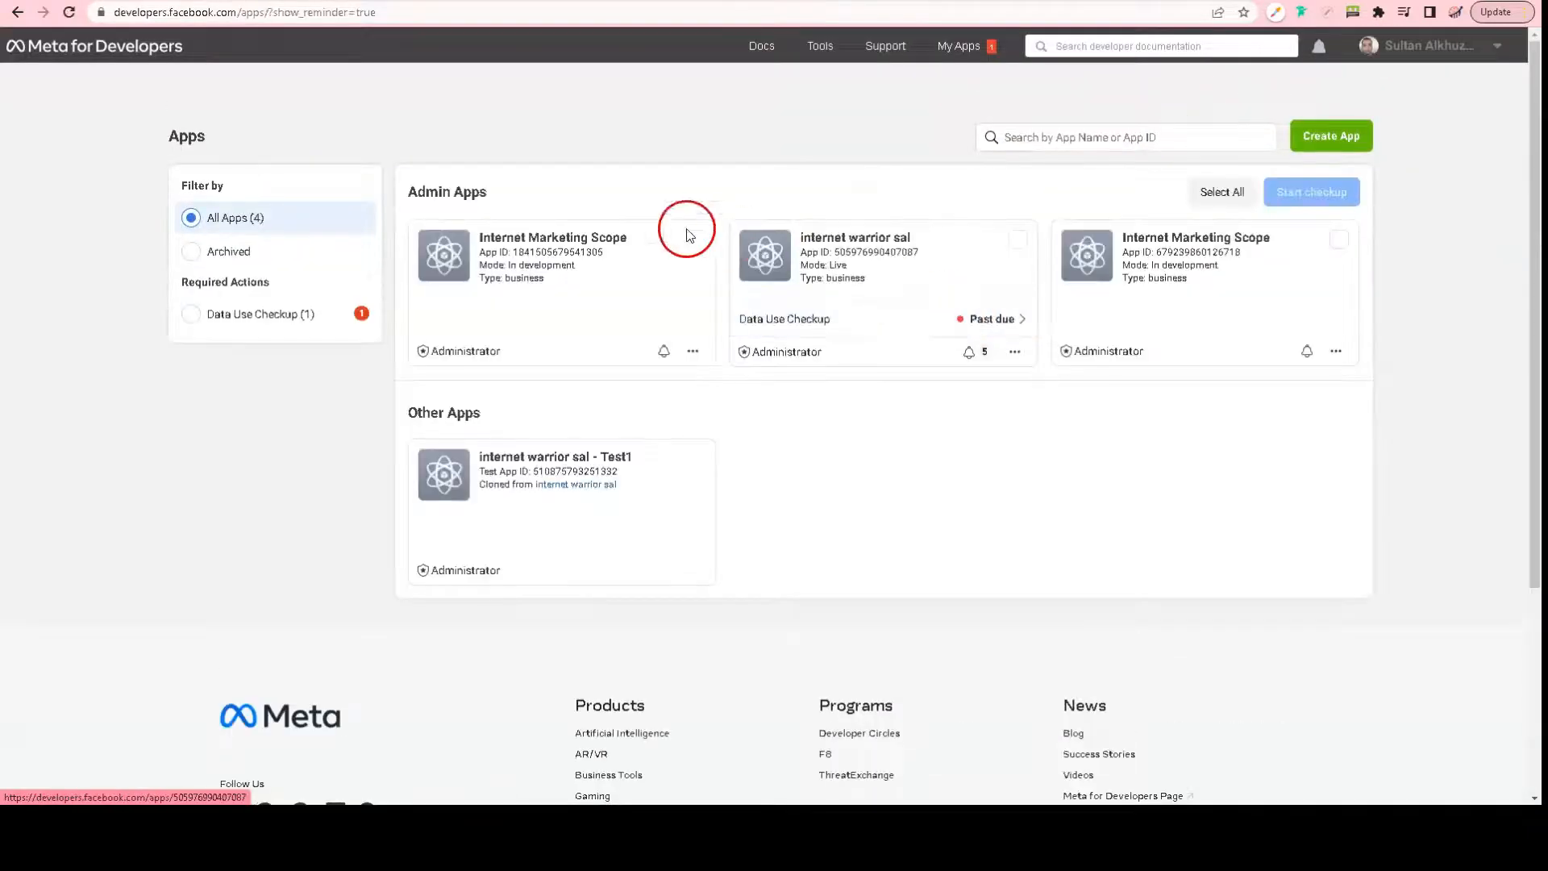
# Step: Start a new Meta app of type Business, select the BM2 business account and name the app Im Scope Comments
pyautogui.click(1330, 139)
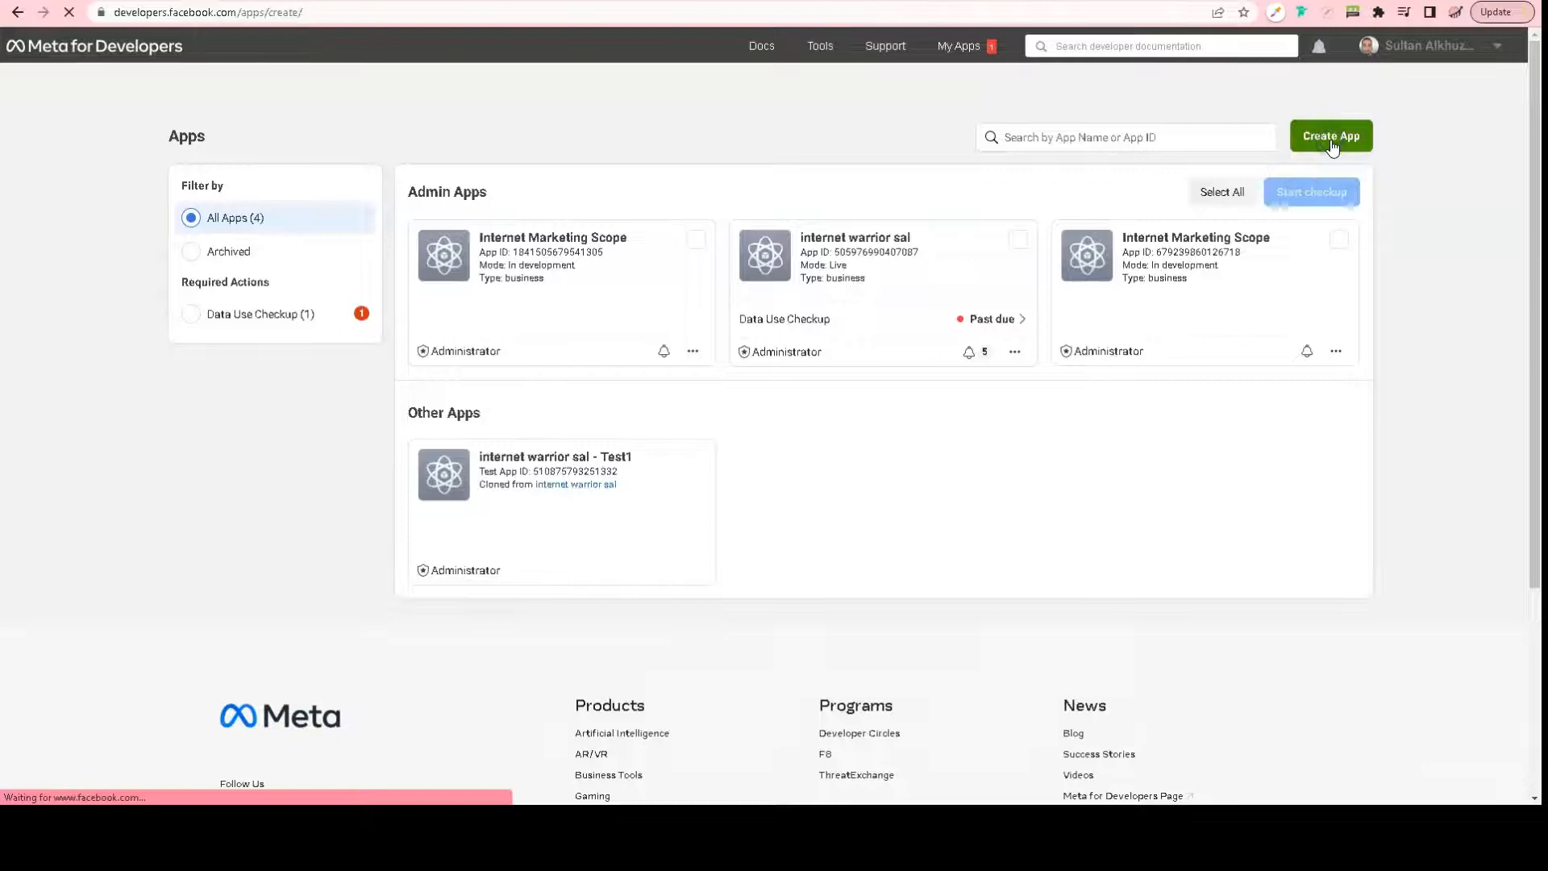
pyautogui.click(669, 212)
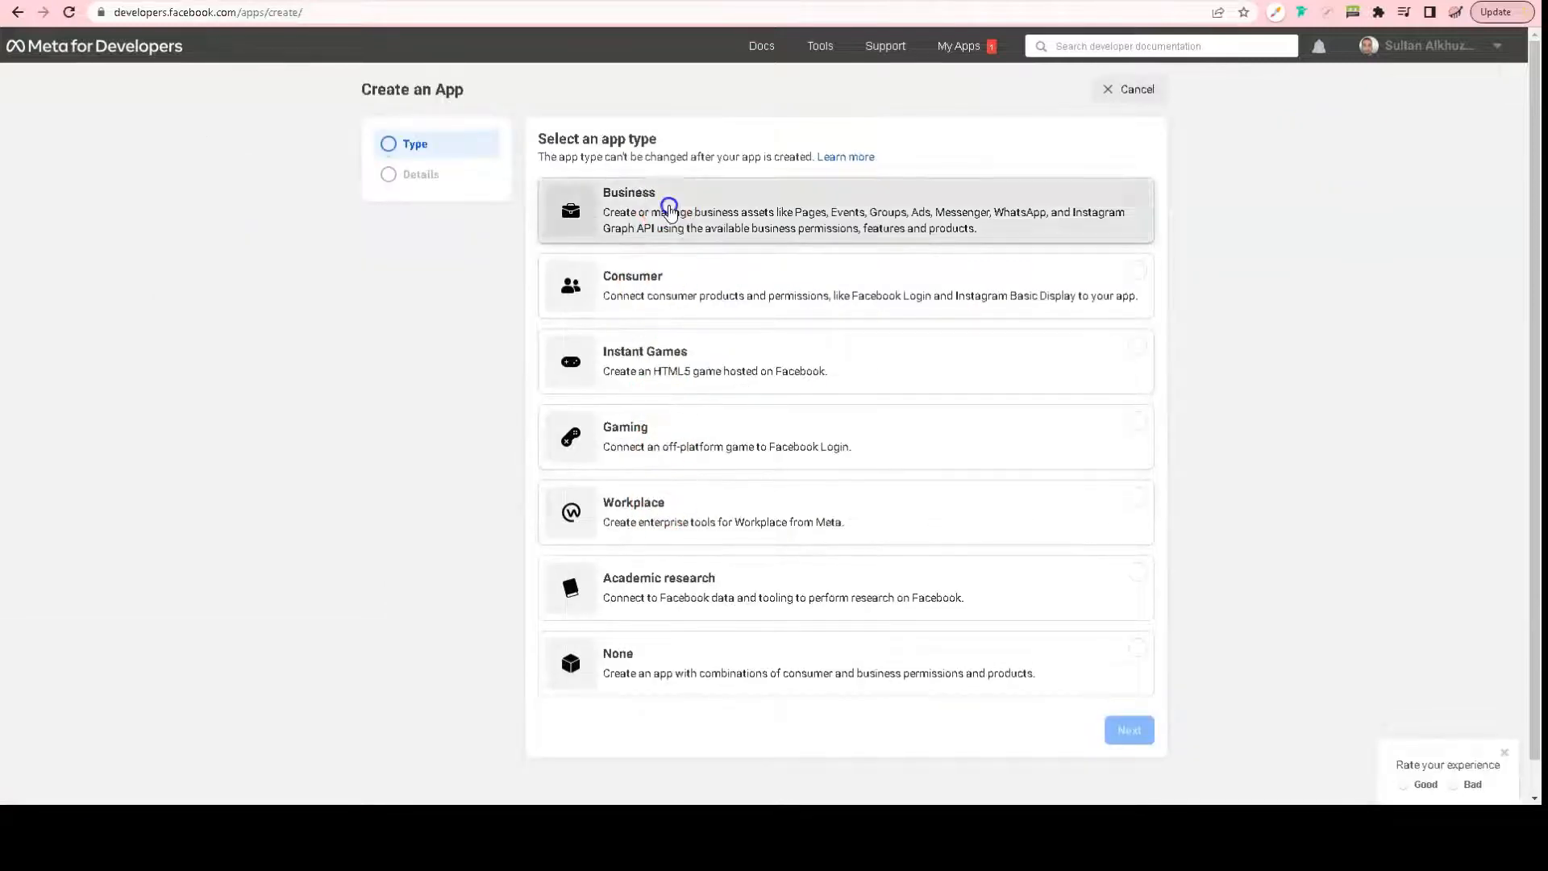
pyautogui.click(1126, 730)
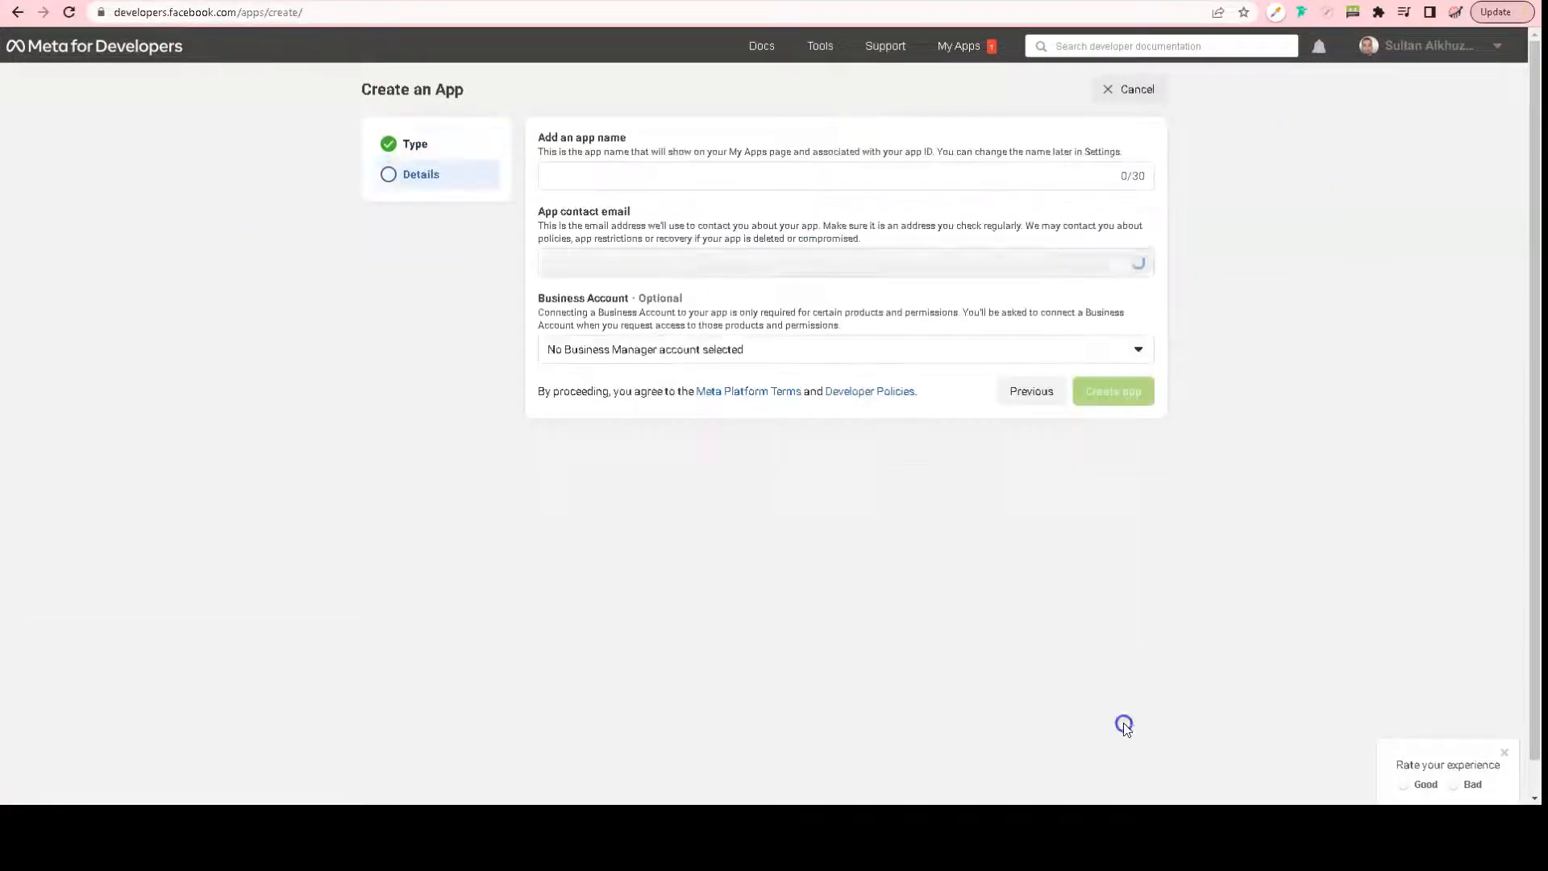
pyautogui.click(676, 273)
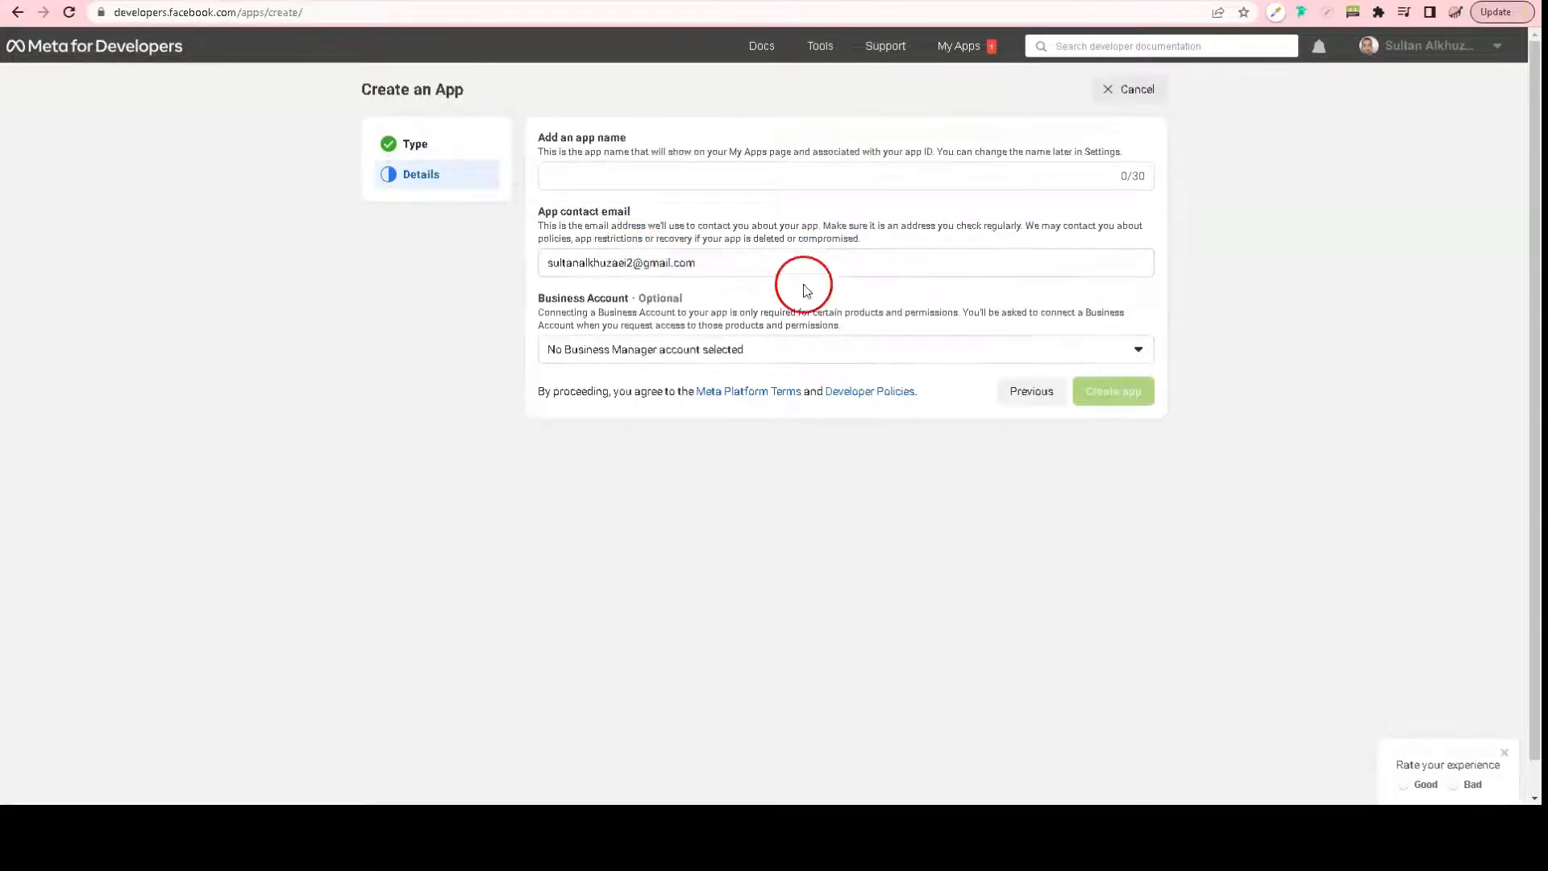
pyautogui.click(584, 347)
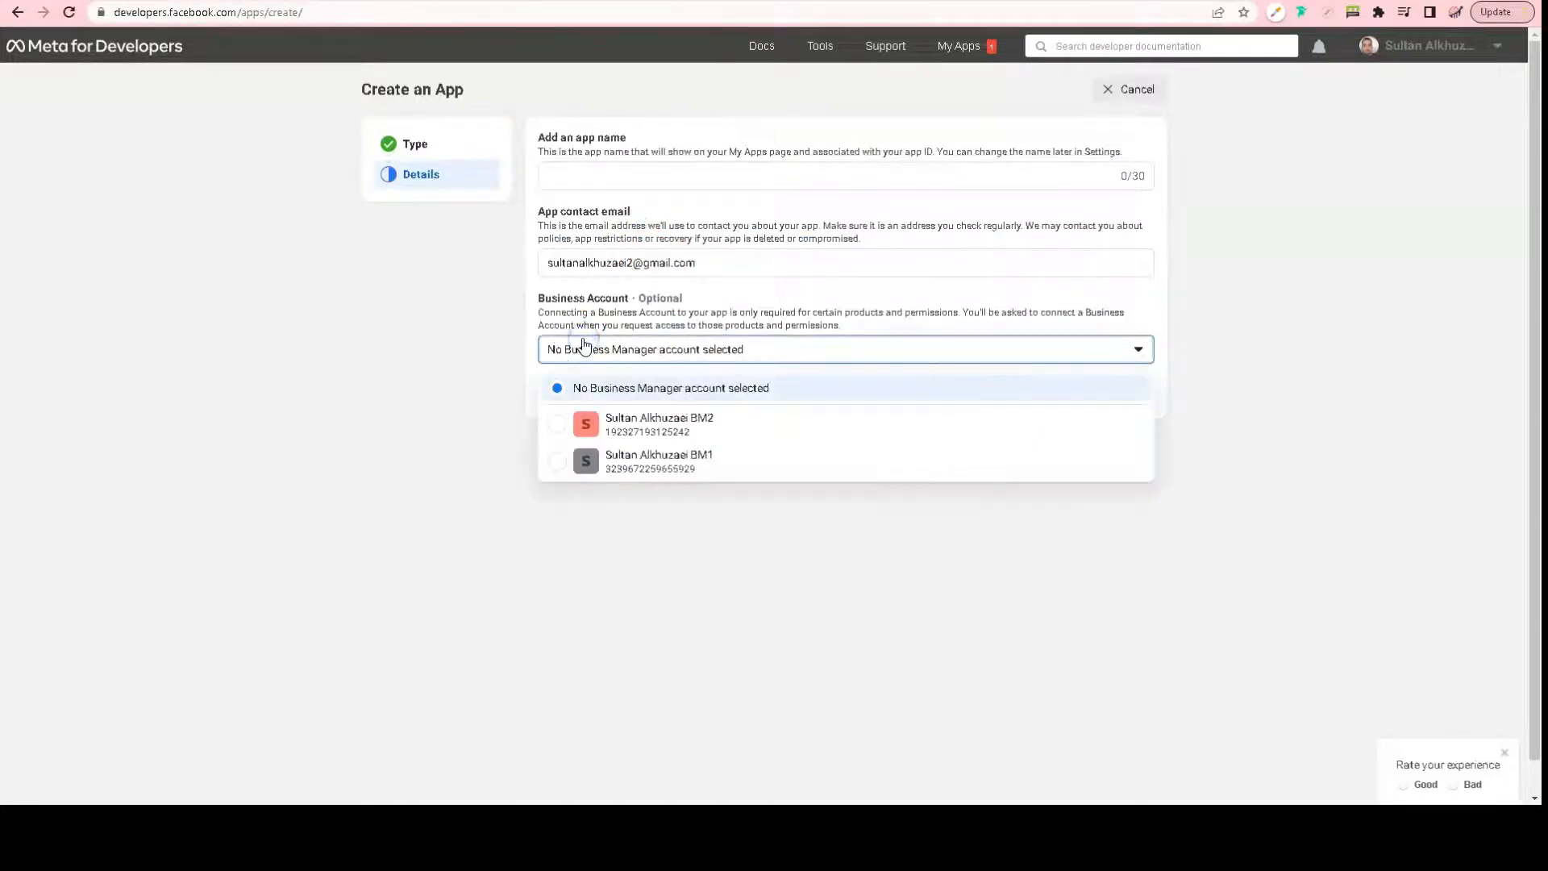
pyautogui.click(677, 436)
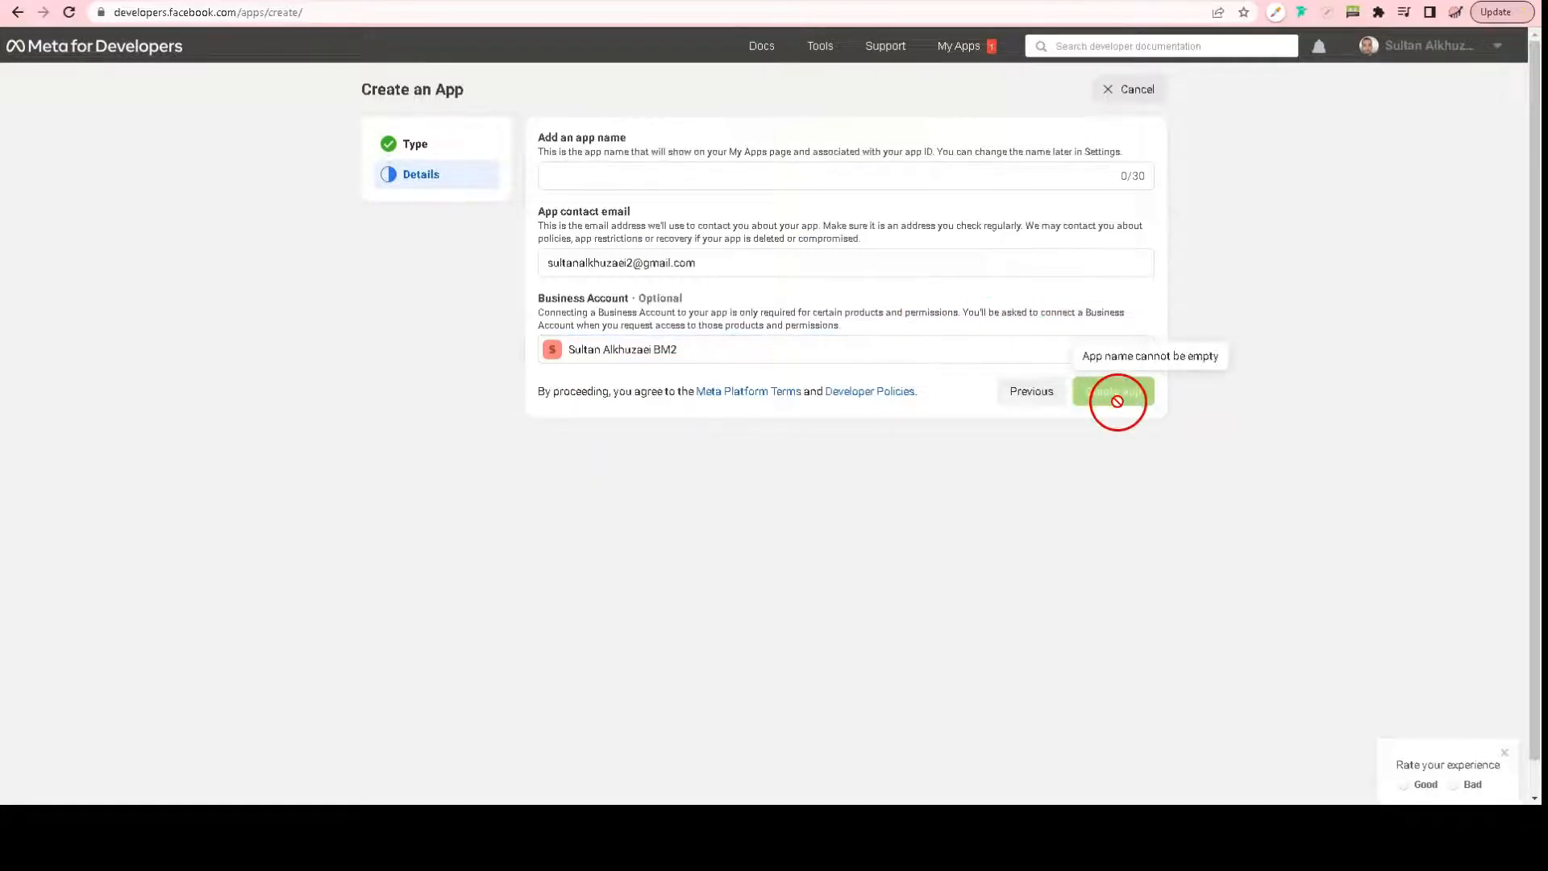
pyautogui.click(729, 177)
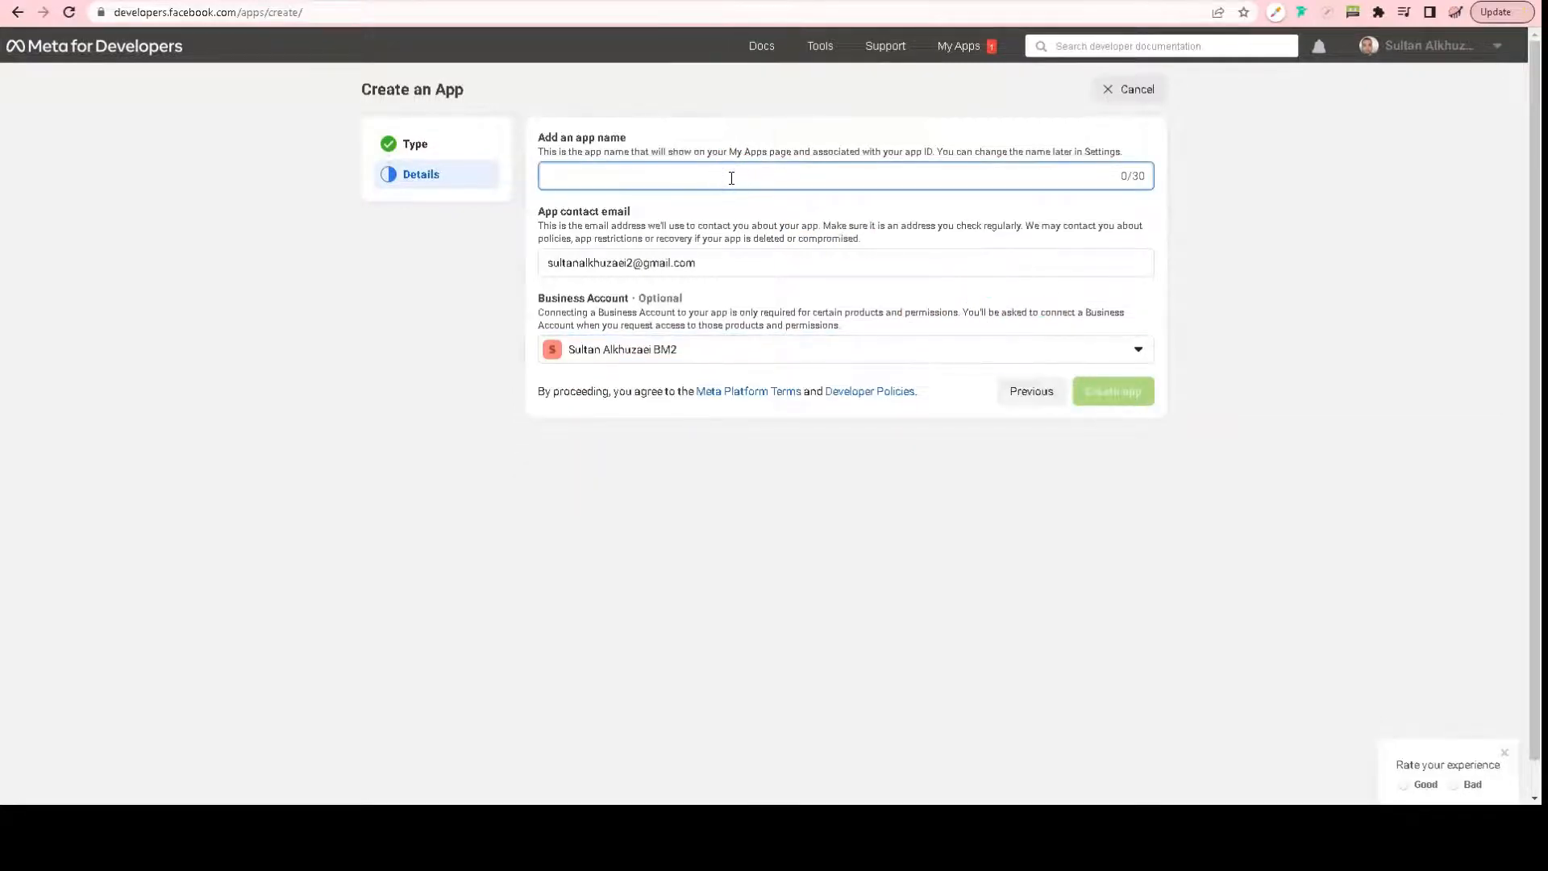
pyautogui.write('Im Scope Comments')
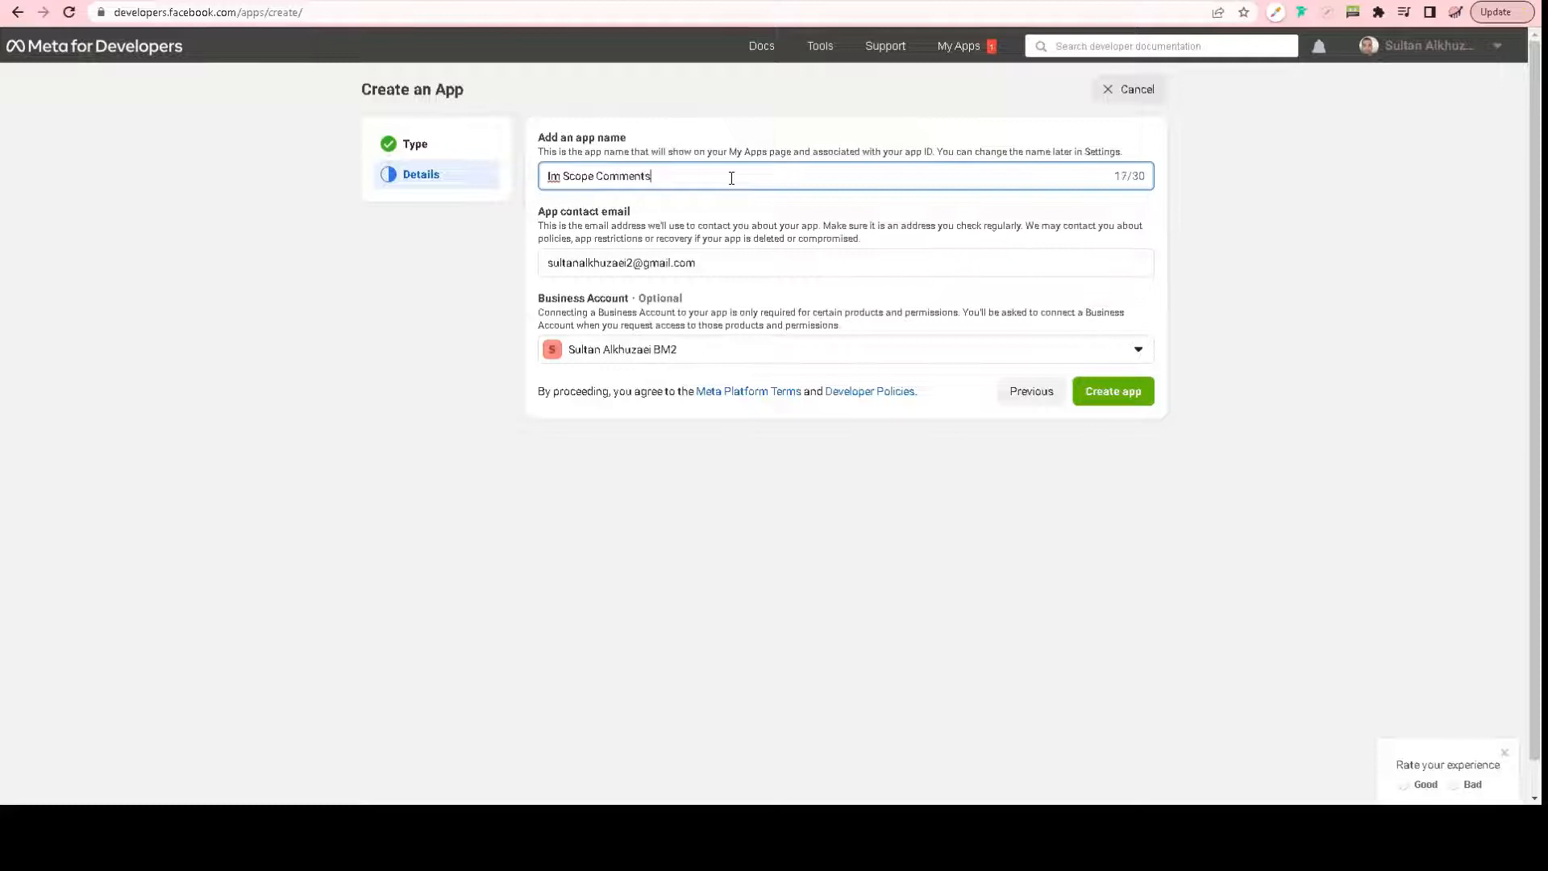
# Step: Submit the new app with the account password in the re-entry field, and leave the app creation form for the apps list
pyautogui.click(1116, 397)
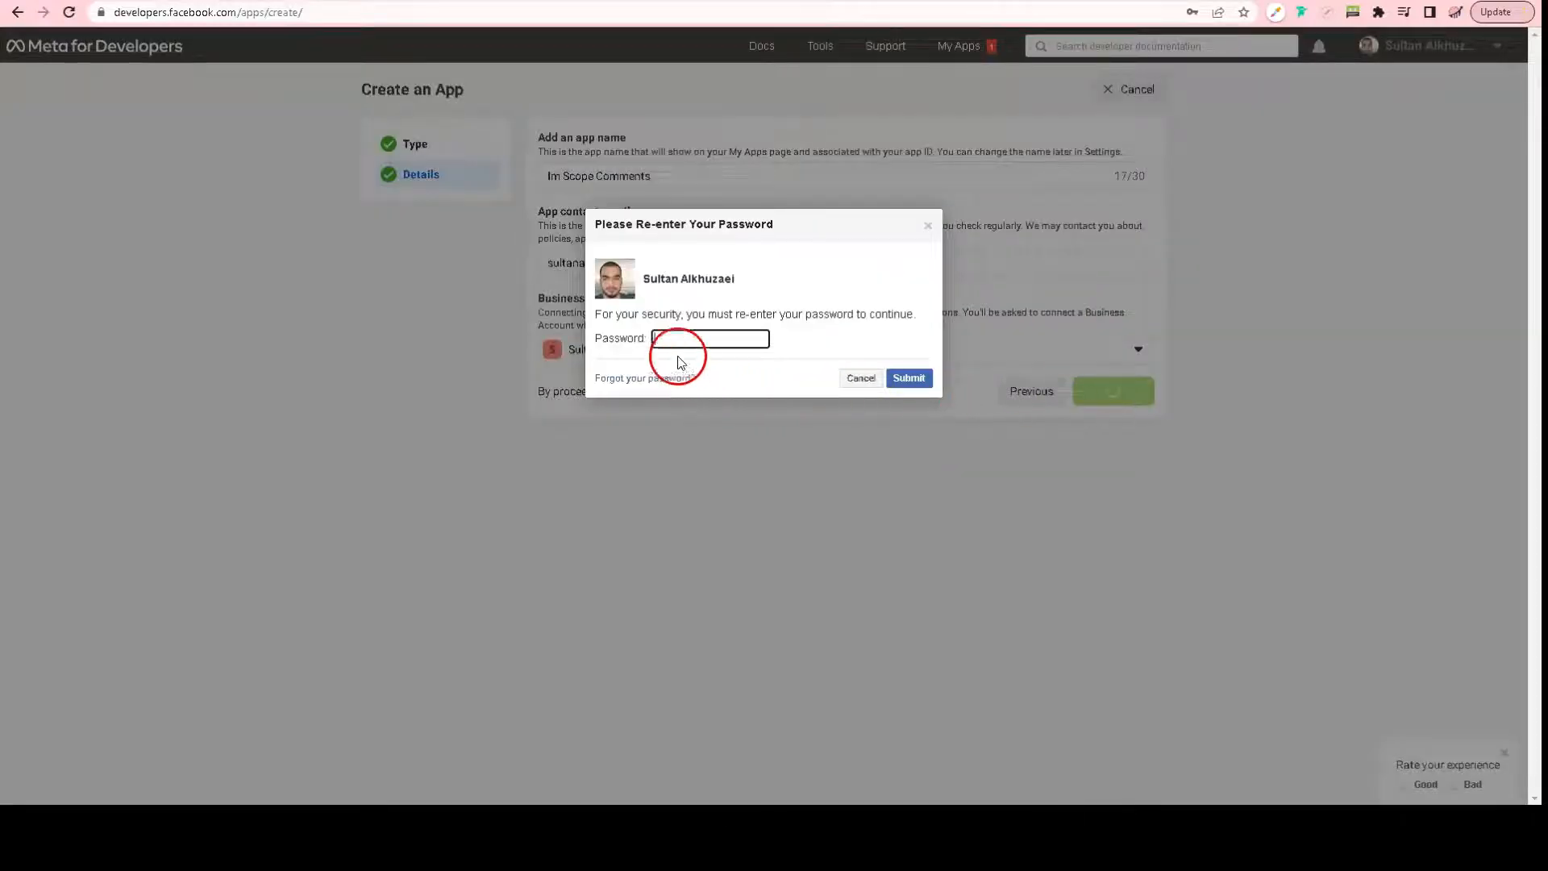
pyautogui.click(692, 337)
pyautogui.click(756, 410)
pyautogui.click(909, 378)
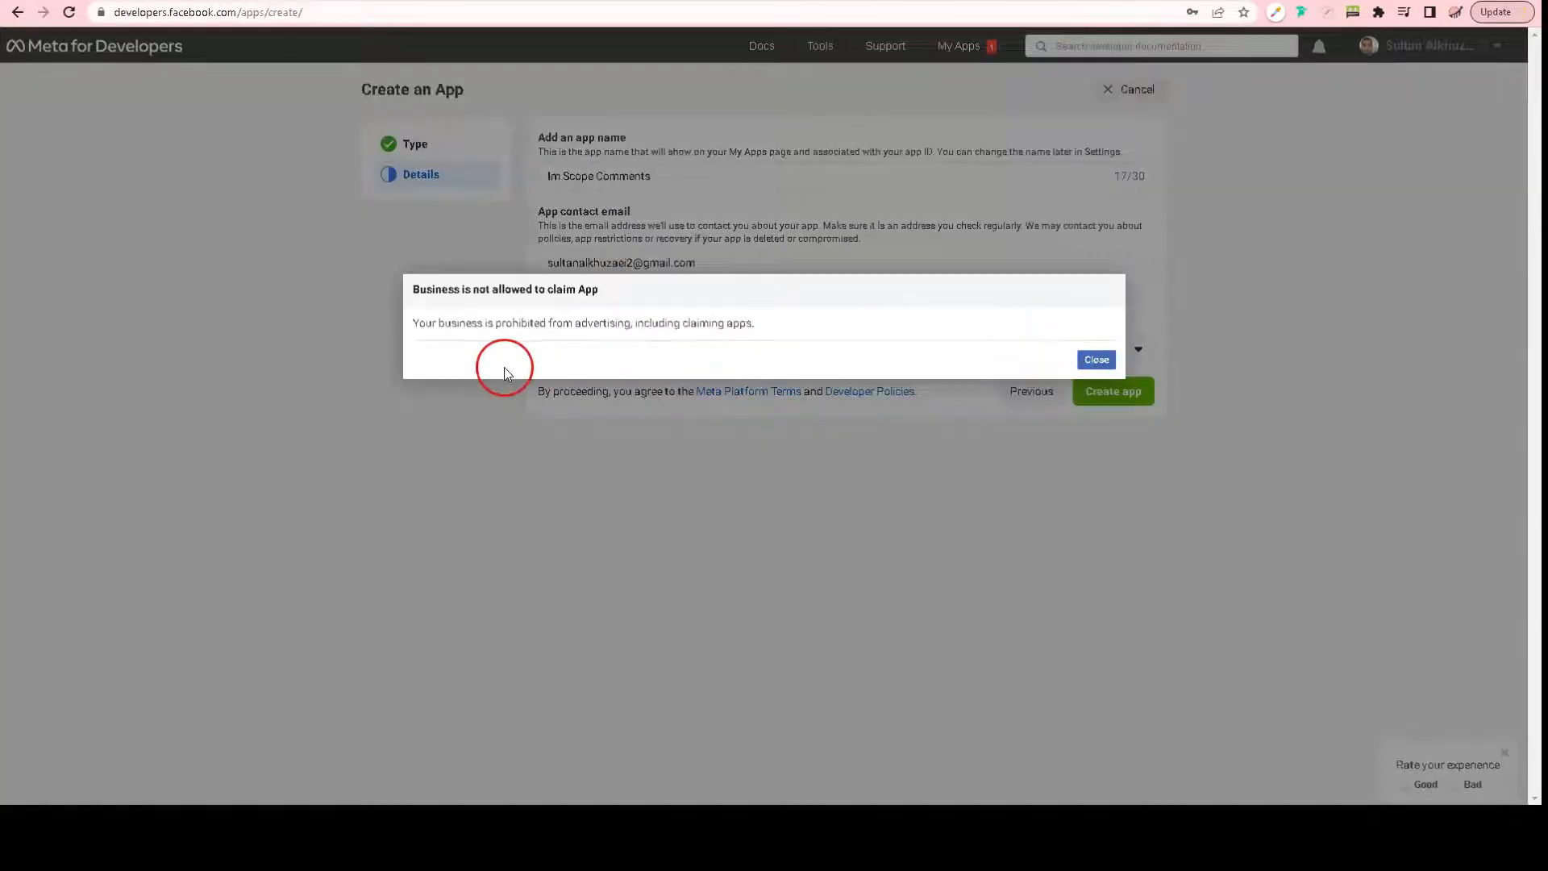
pyautogui.click(1090, 358)
pyautogui.click(1137, 91)
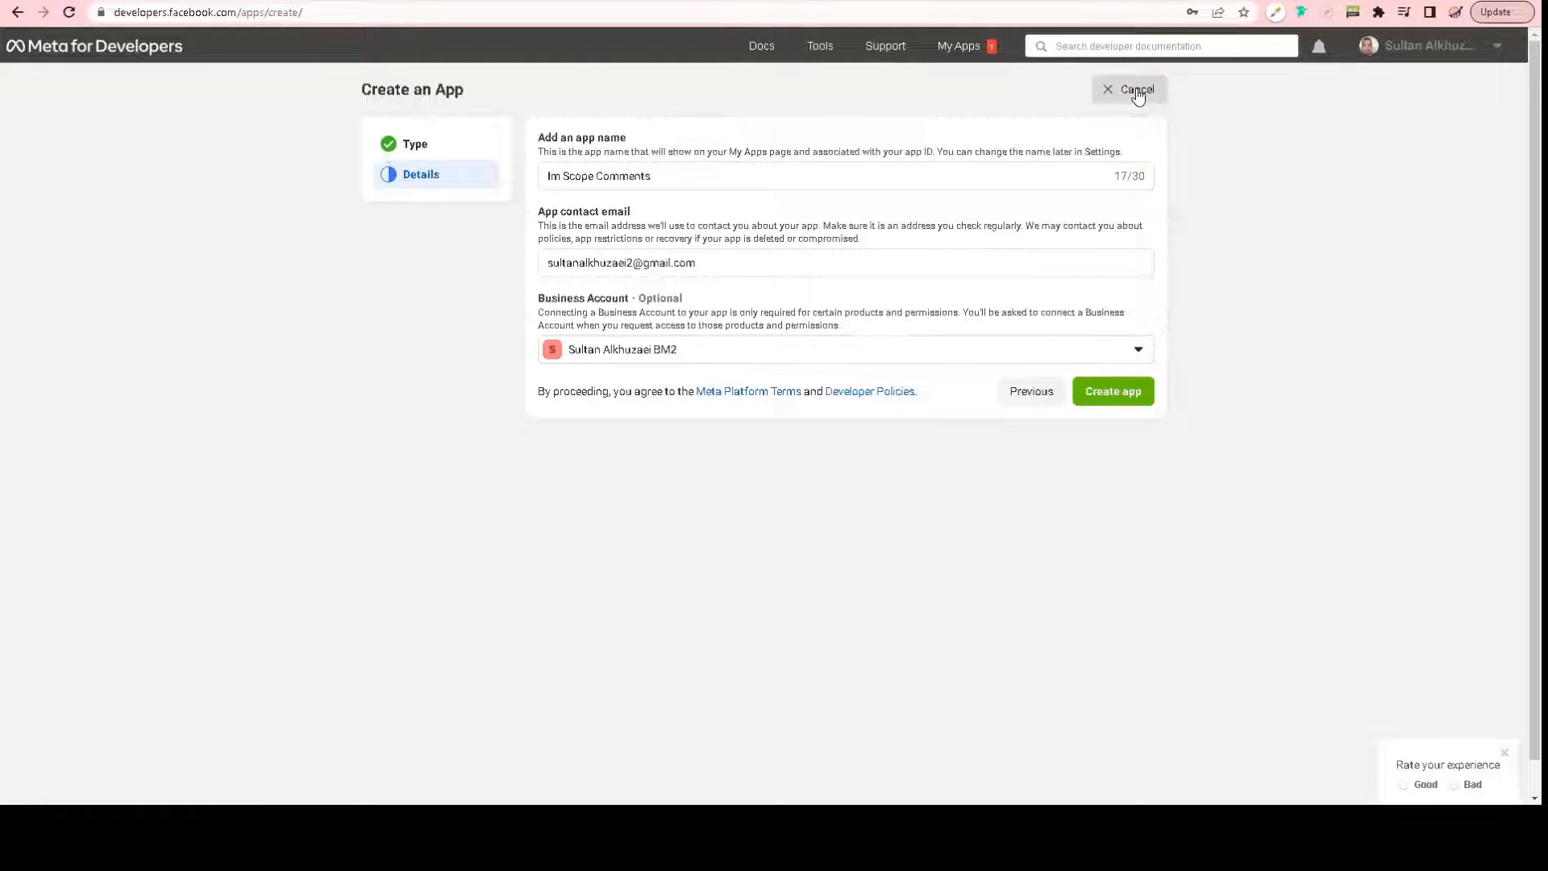
pyautogui.click(1137, 90)
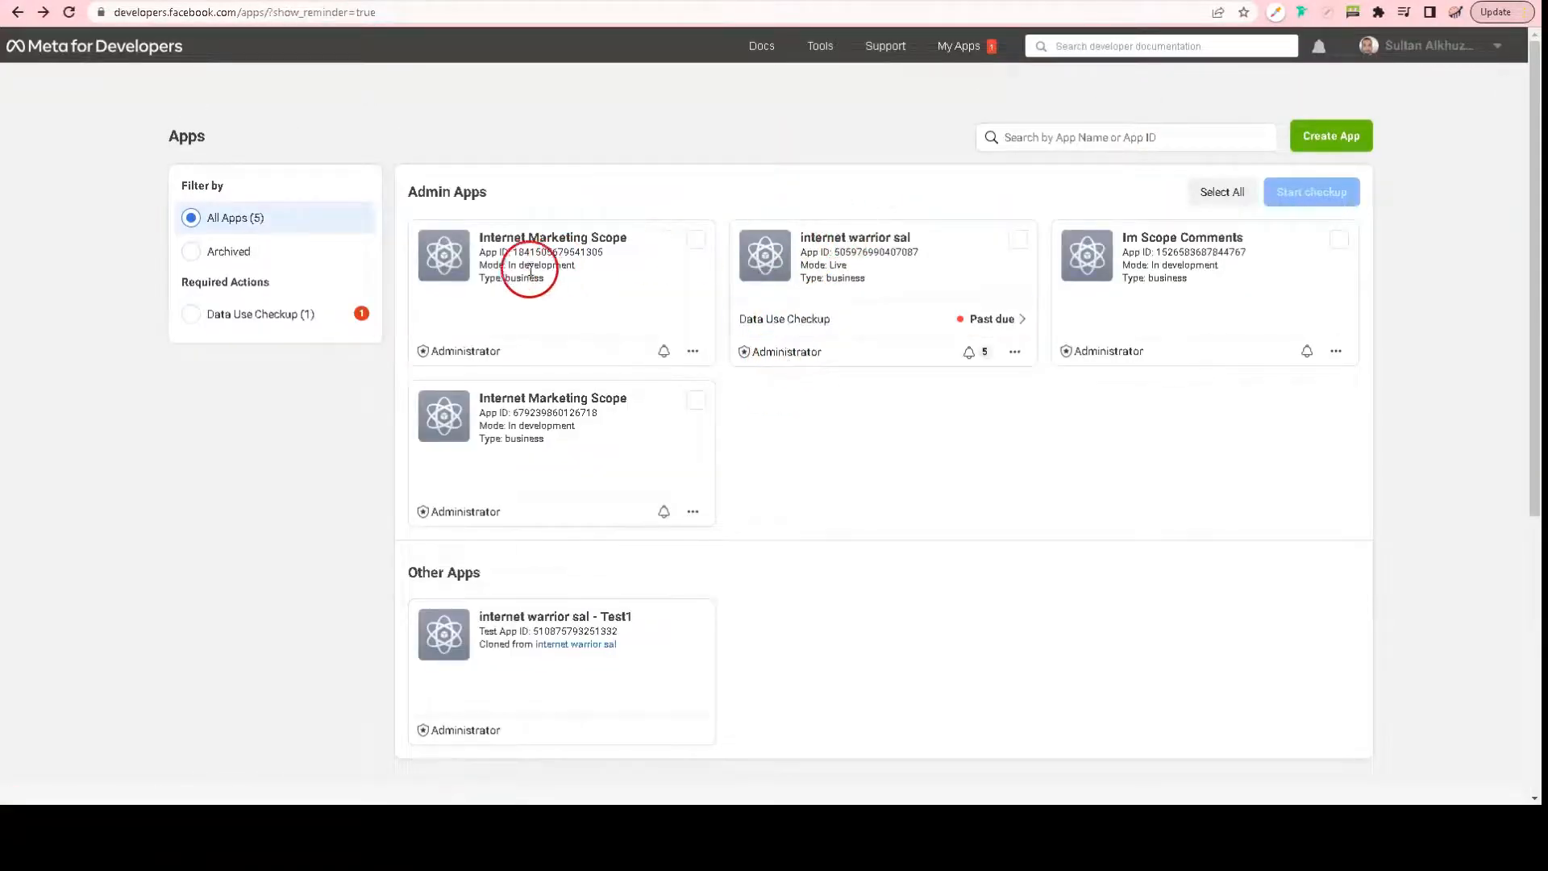
# Step: Copy the first Internet Marketing Scope app's ID into the blog's comments settings, set width 750 pixels and 10 posts, and save
pyautogui.click(561, 255)
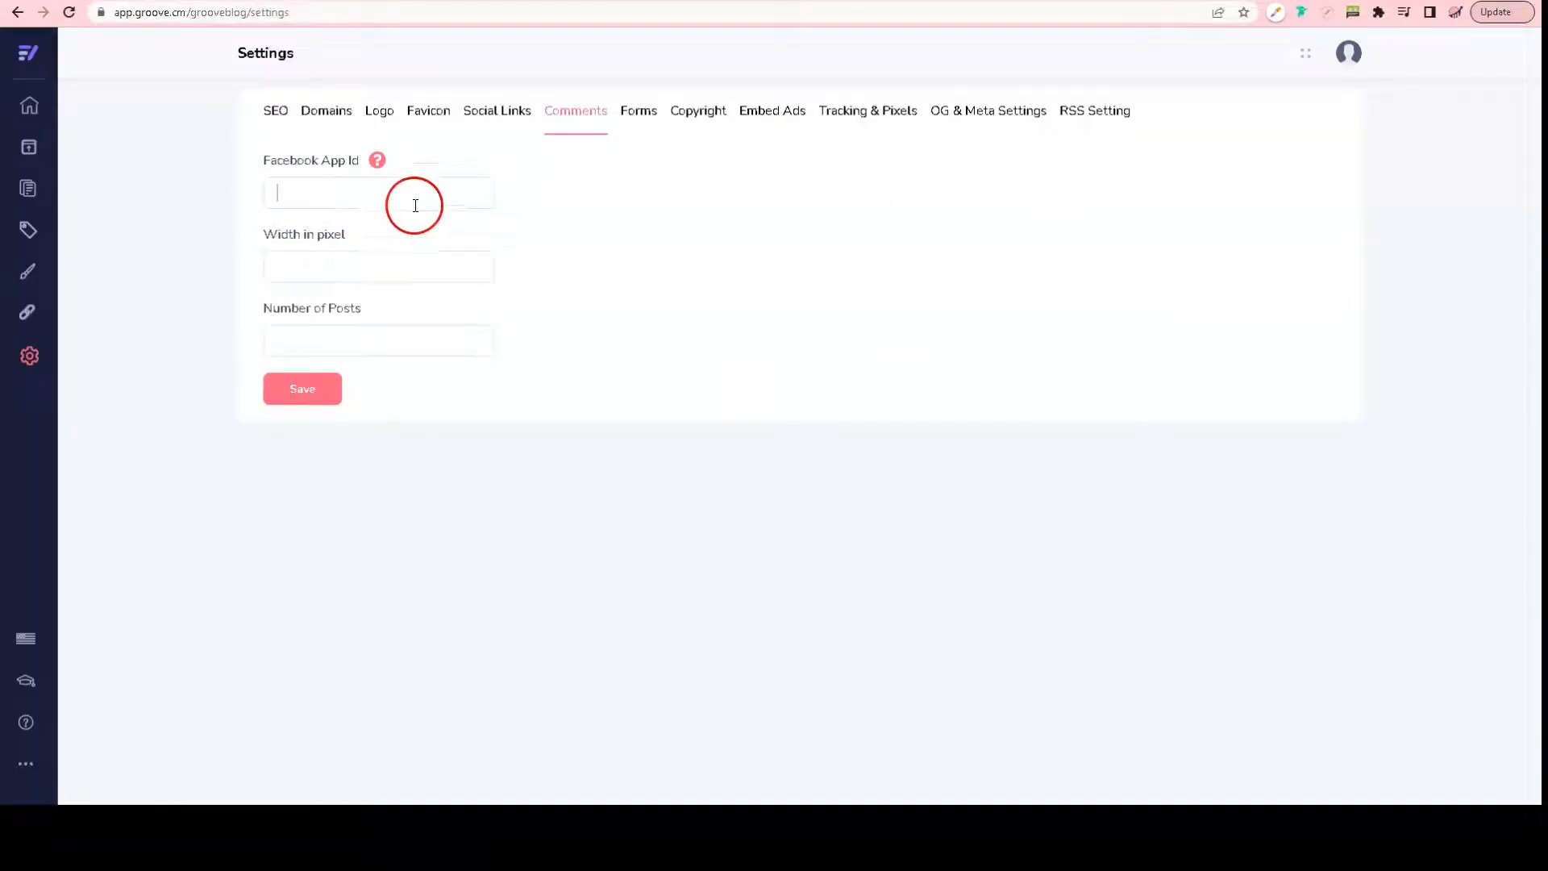
pyautogui.hotkey('ctrl', 'v')
pyautogui.click(378, 271)
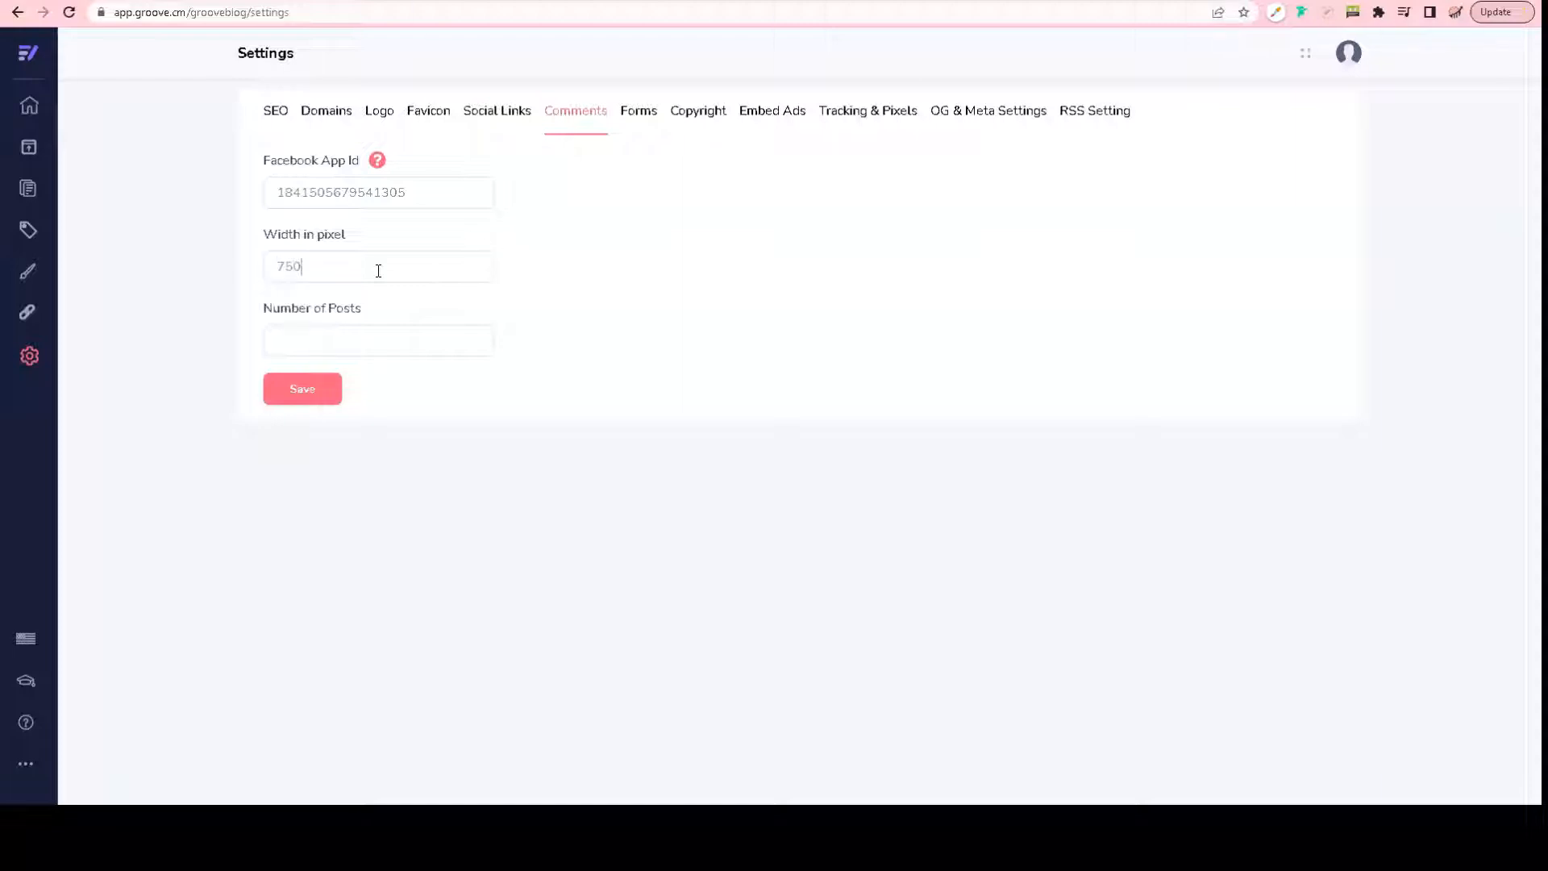
pyautogui.click(375, 338)
pyautogui.click(326, 387)
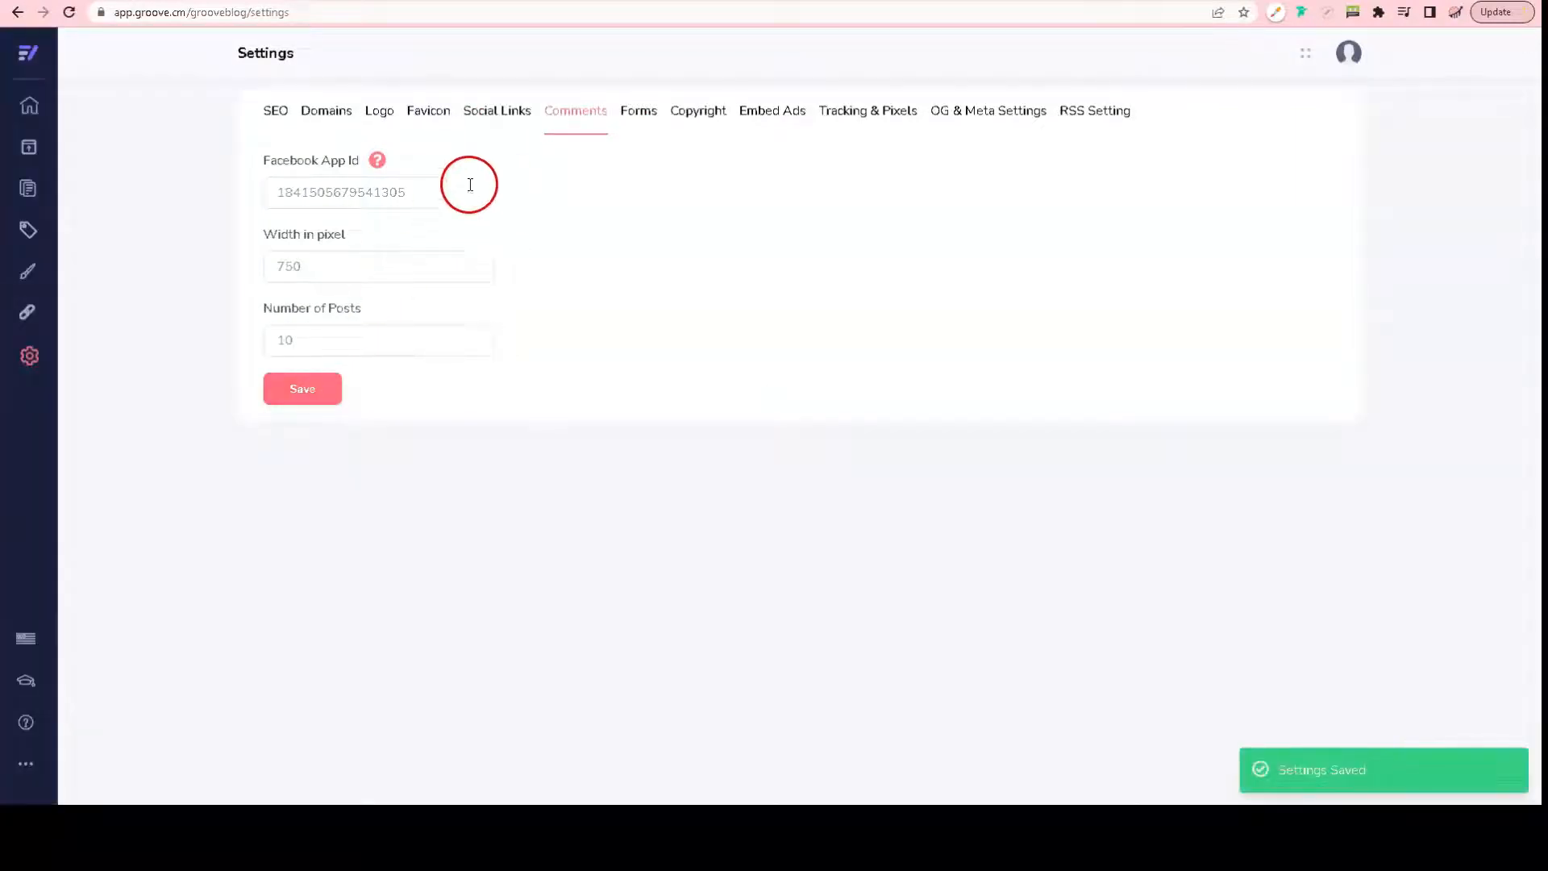
# Step: Look up the help video for the Facebook App Id setting and close it again
pyautogui.click(380, 162)
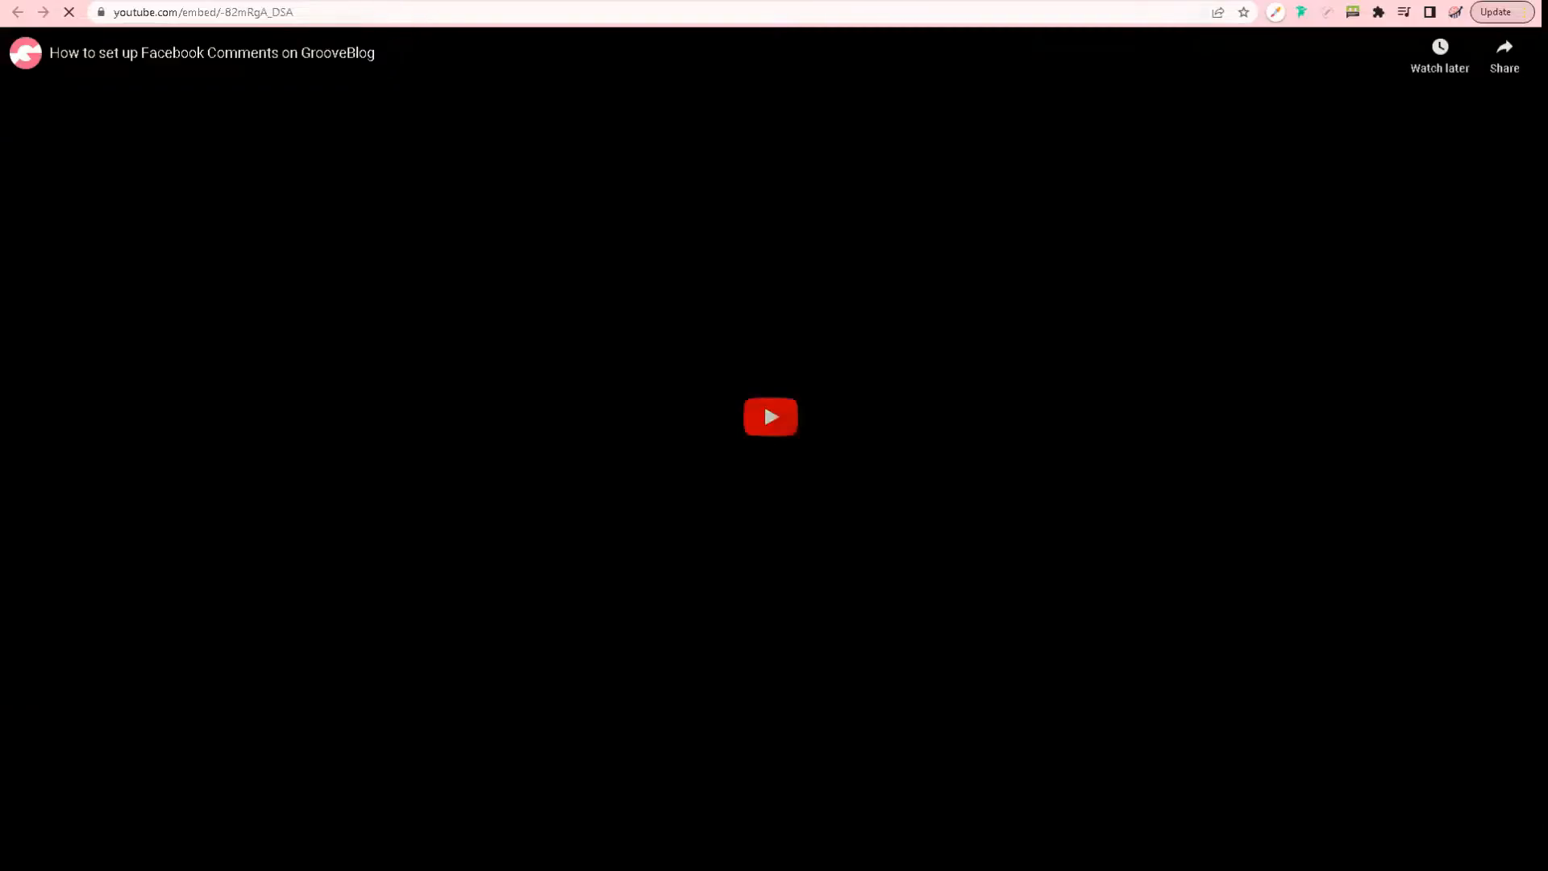
pyautogui.hotkey('ctrl', 'w')
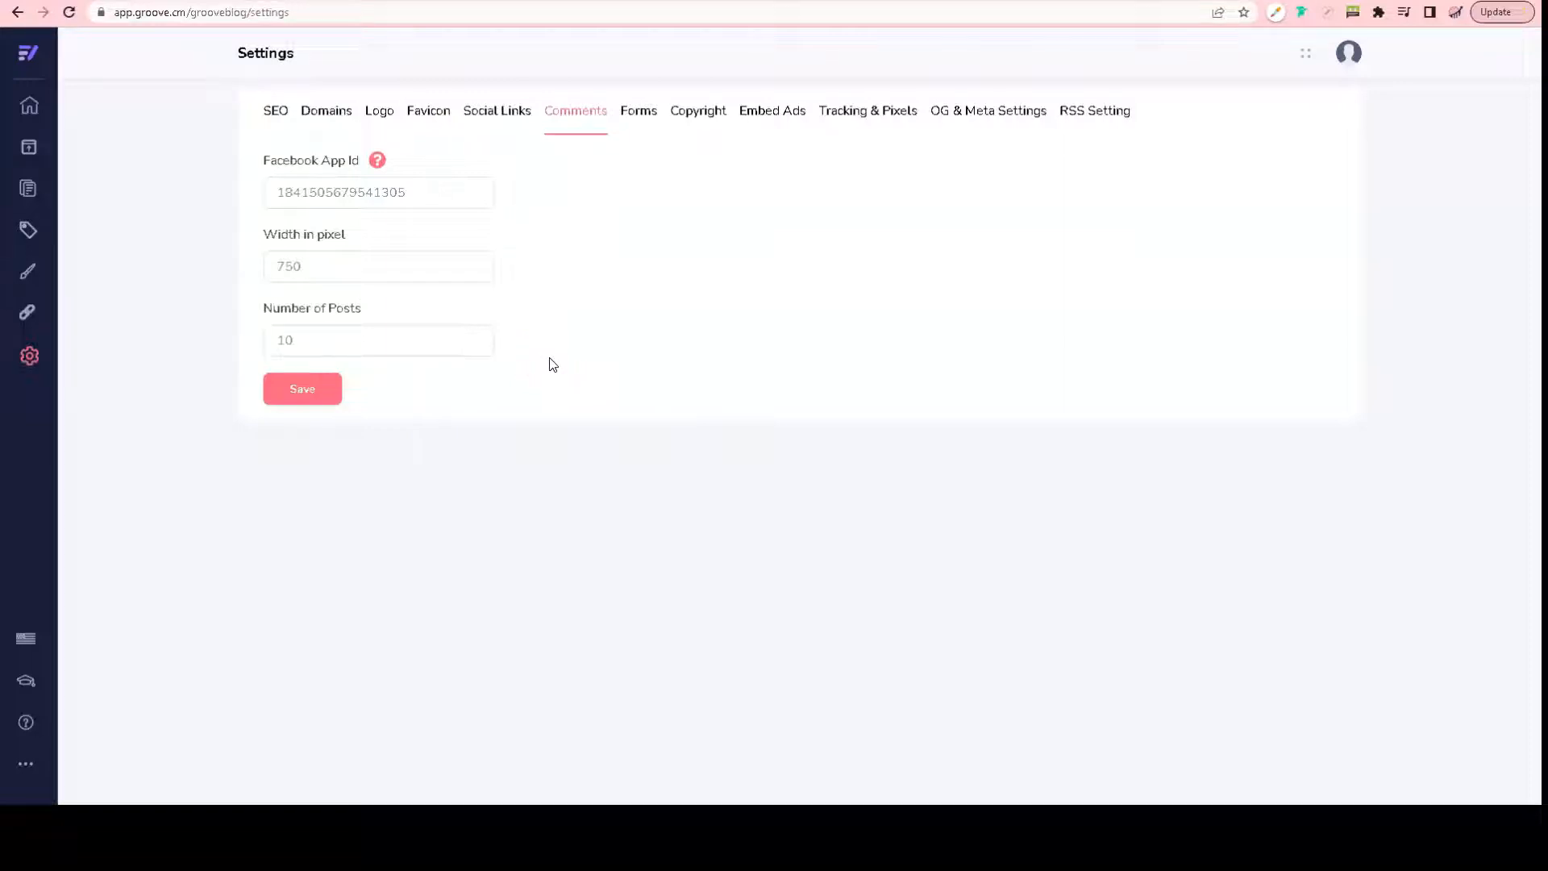
# Step: Set the blog form's heading to "Sign up And Get 10 Bonuses For Free" and its description to "Sign Up Below"
pyautogui.click(639, 113)
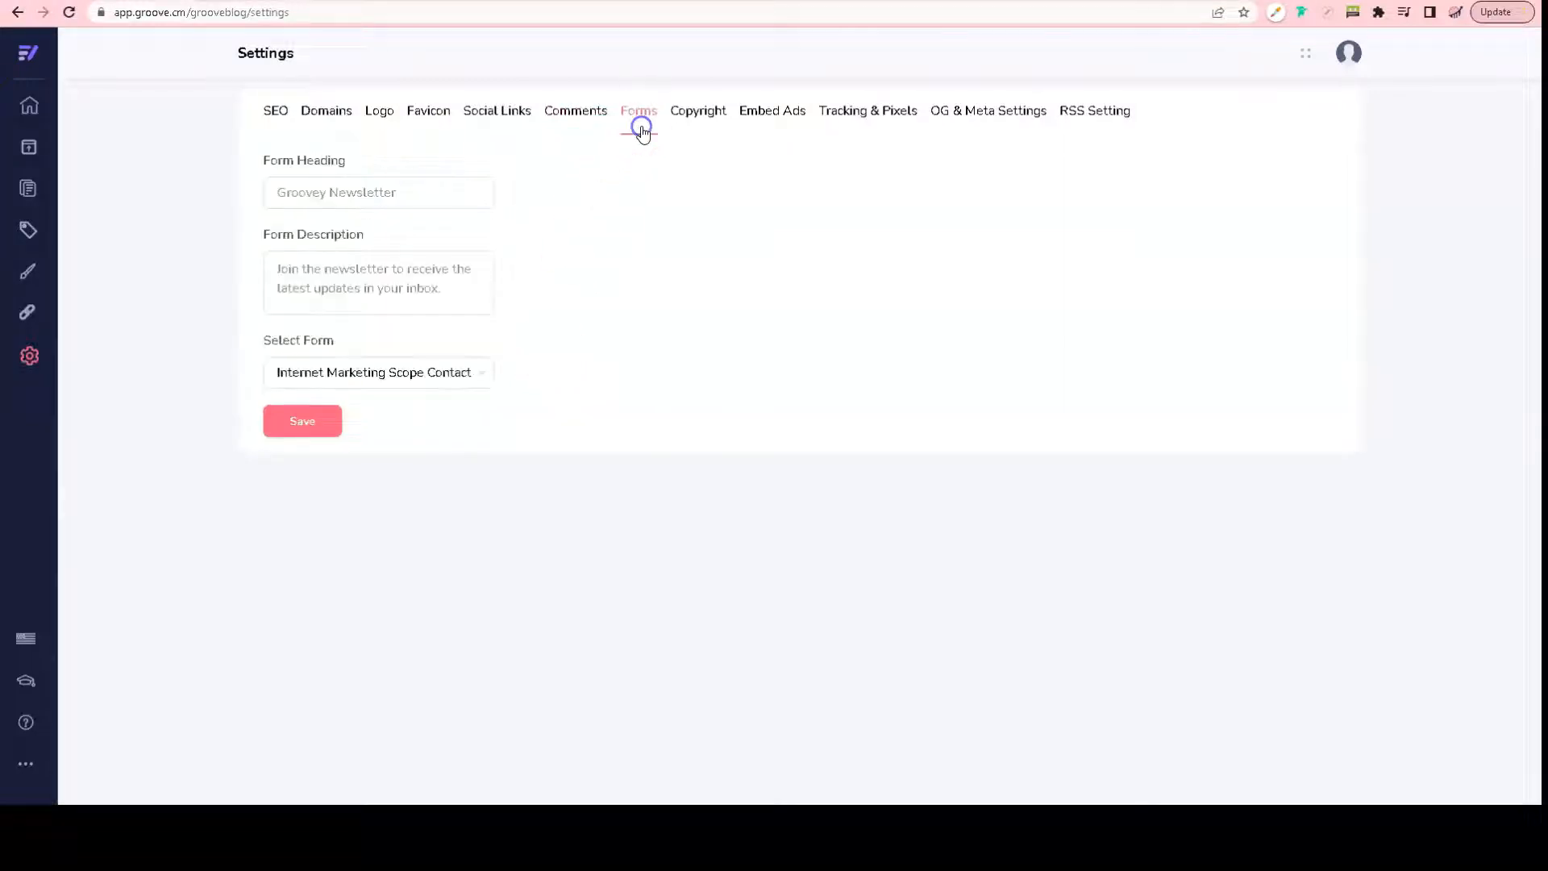
pyautogui.tripleClick(329, 184)
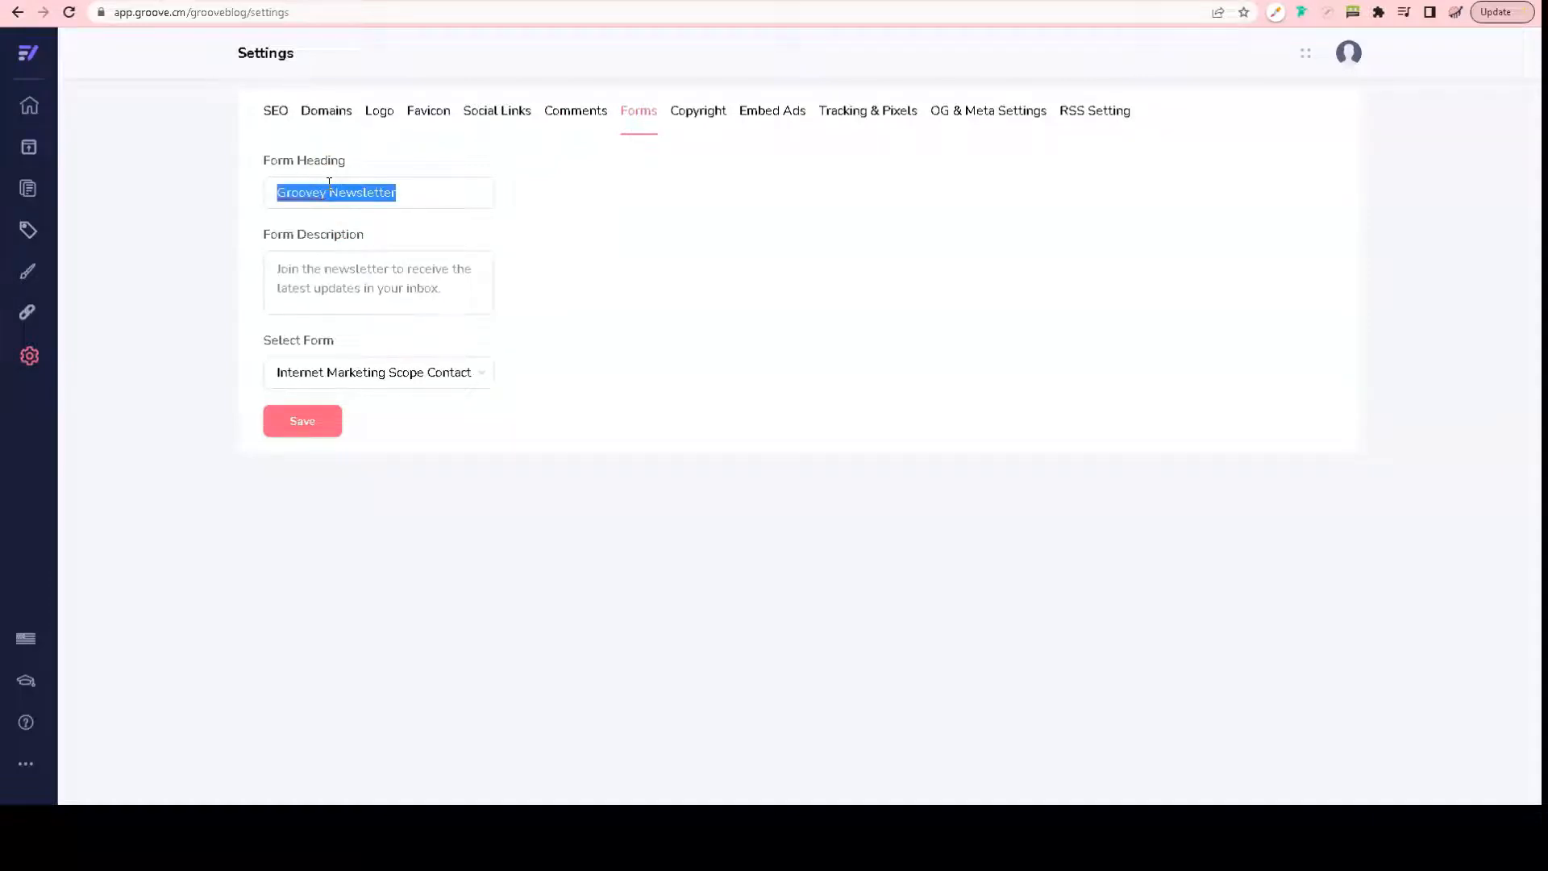
pyautogui.write('Get A')
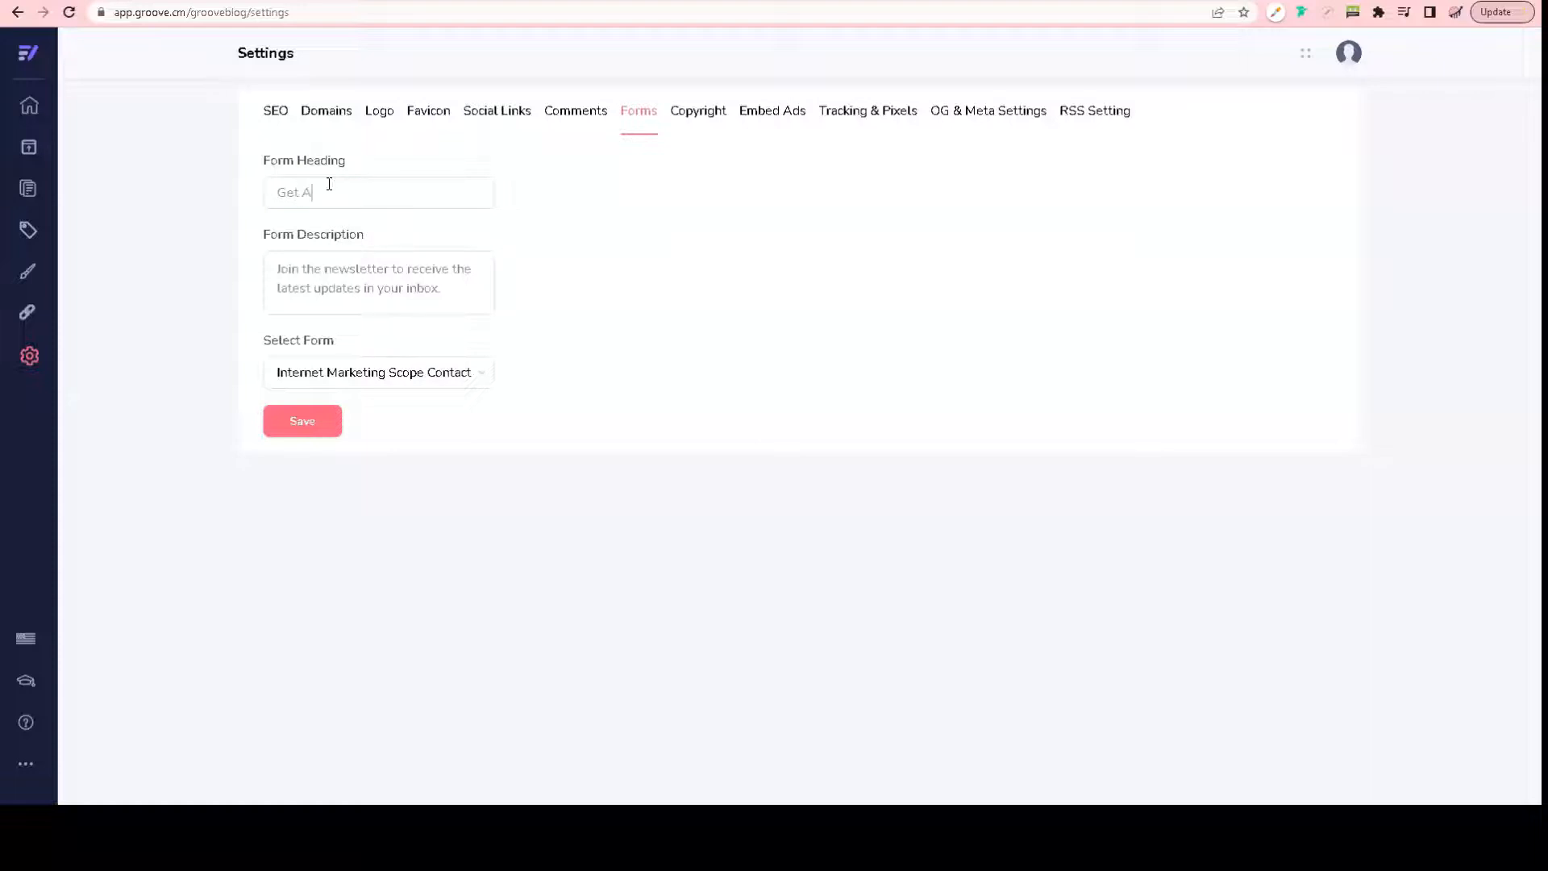
pyautogui.write('n Ex')
pyautogui.tripleClick(328, 184)
pyautogui.write('St')
pyautogui.write('r Fr')
pyautogui.tripleClick(326, 271)
pyautogui.write('Sign Up Below')
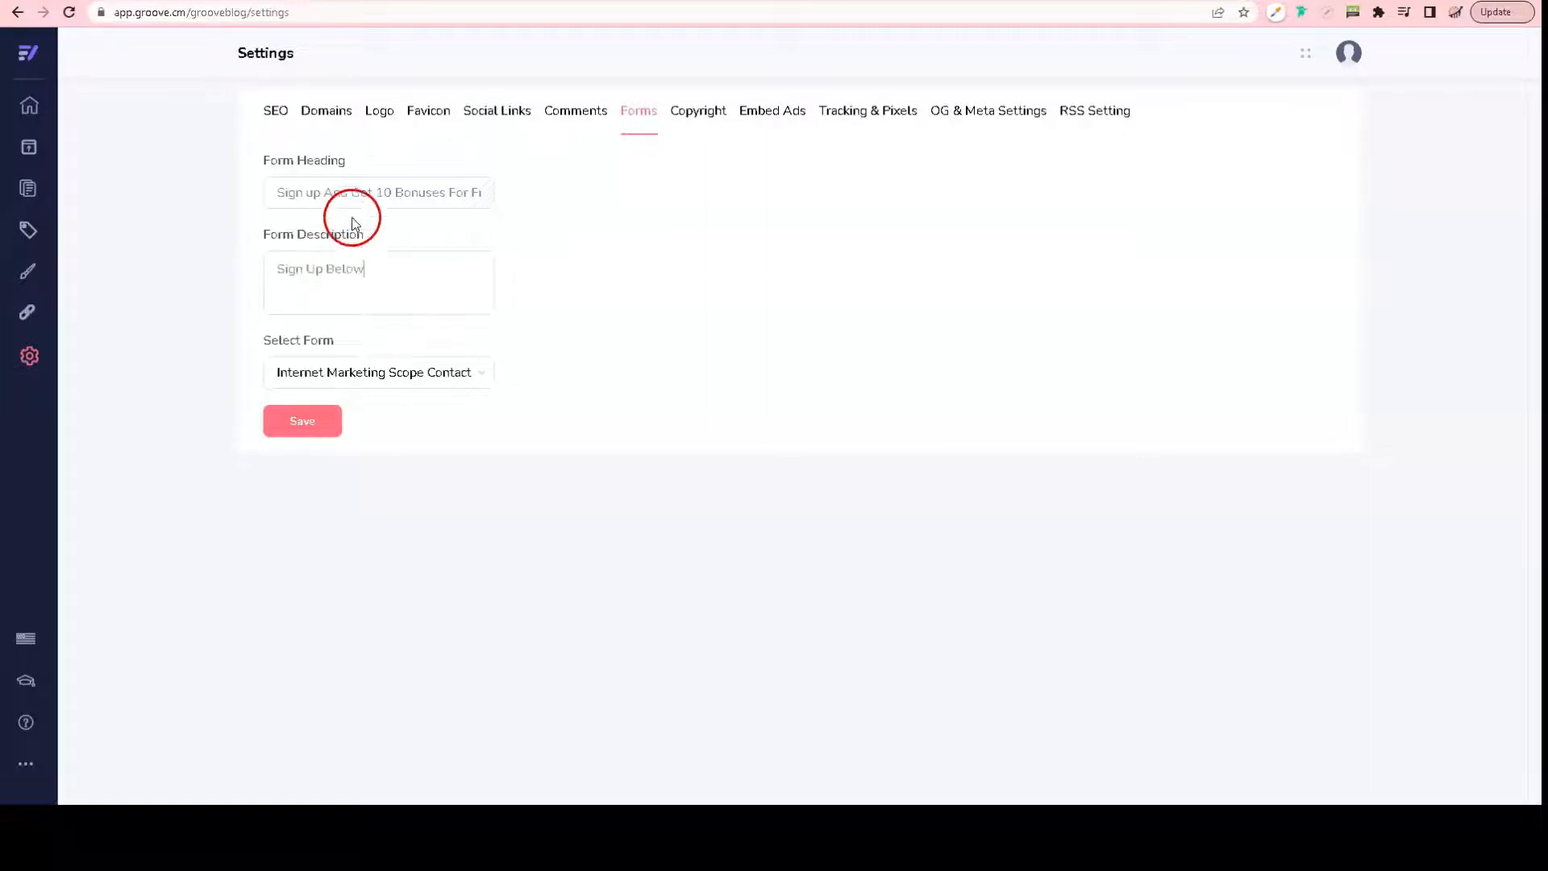
# Step: Choose Groove New Funnel as the blog's form and save the form settings
pyautogui.click(428, 375)
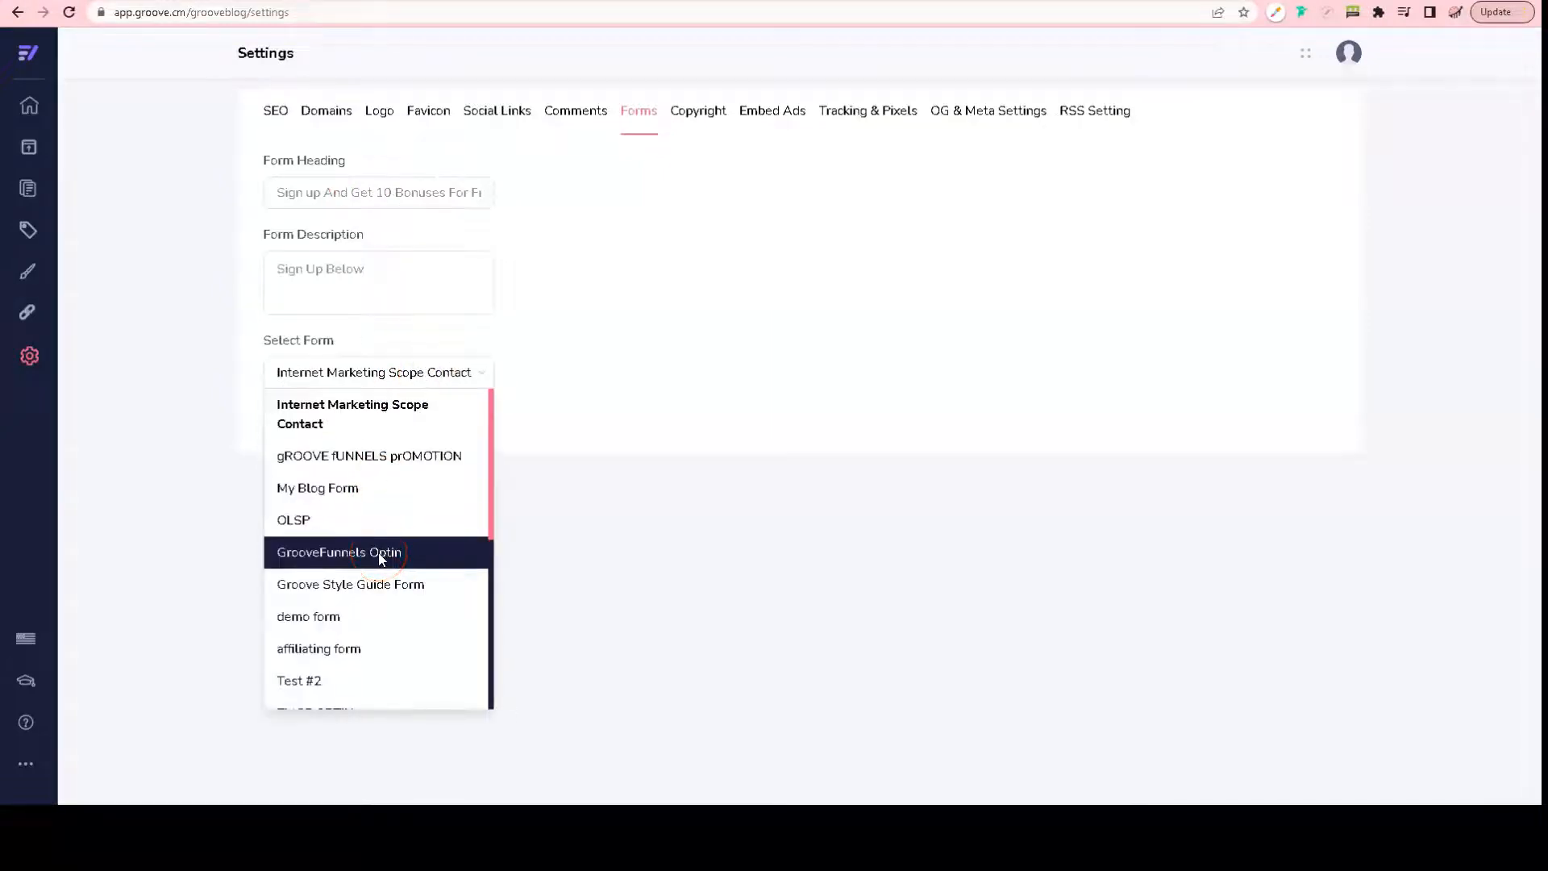
pyautogui.scroll(-5, 379, 553)
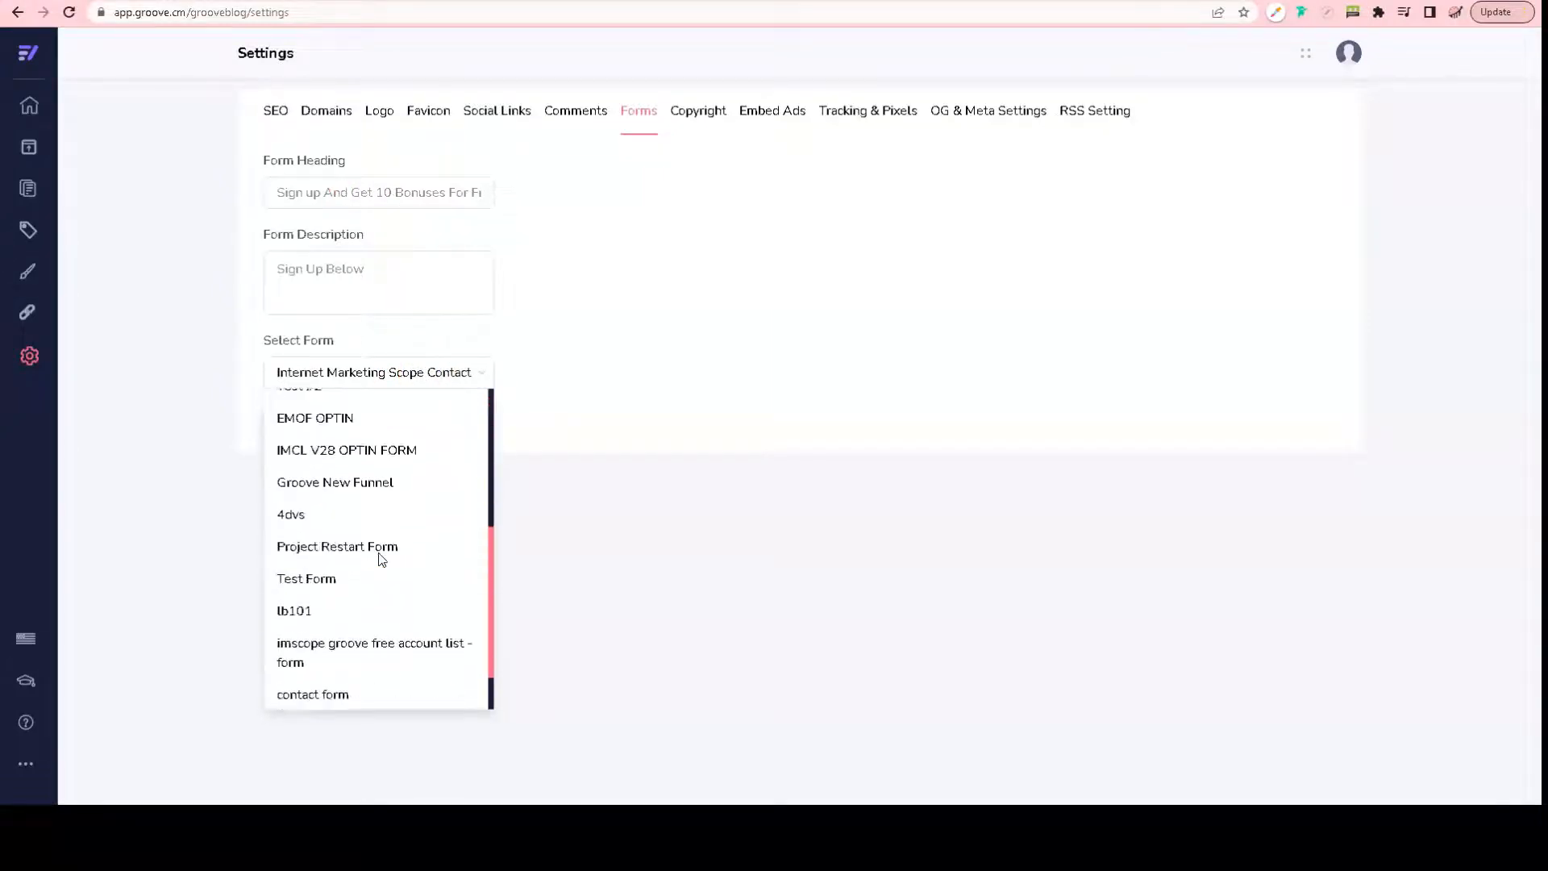
pyautogui.scroll(2, 382, 560)
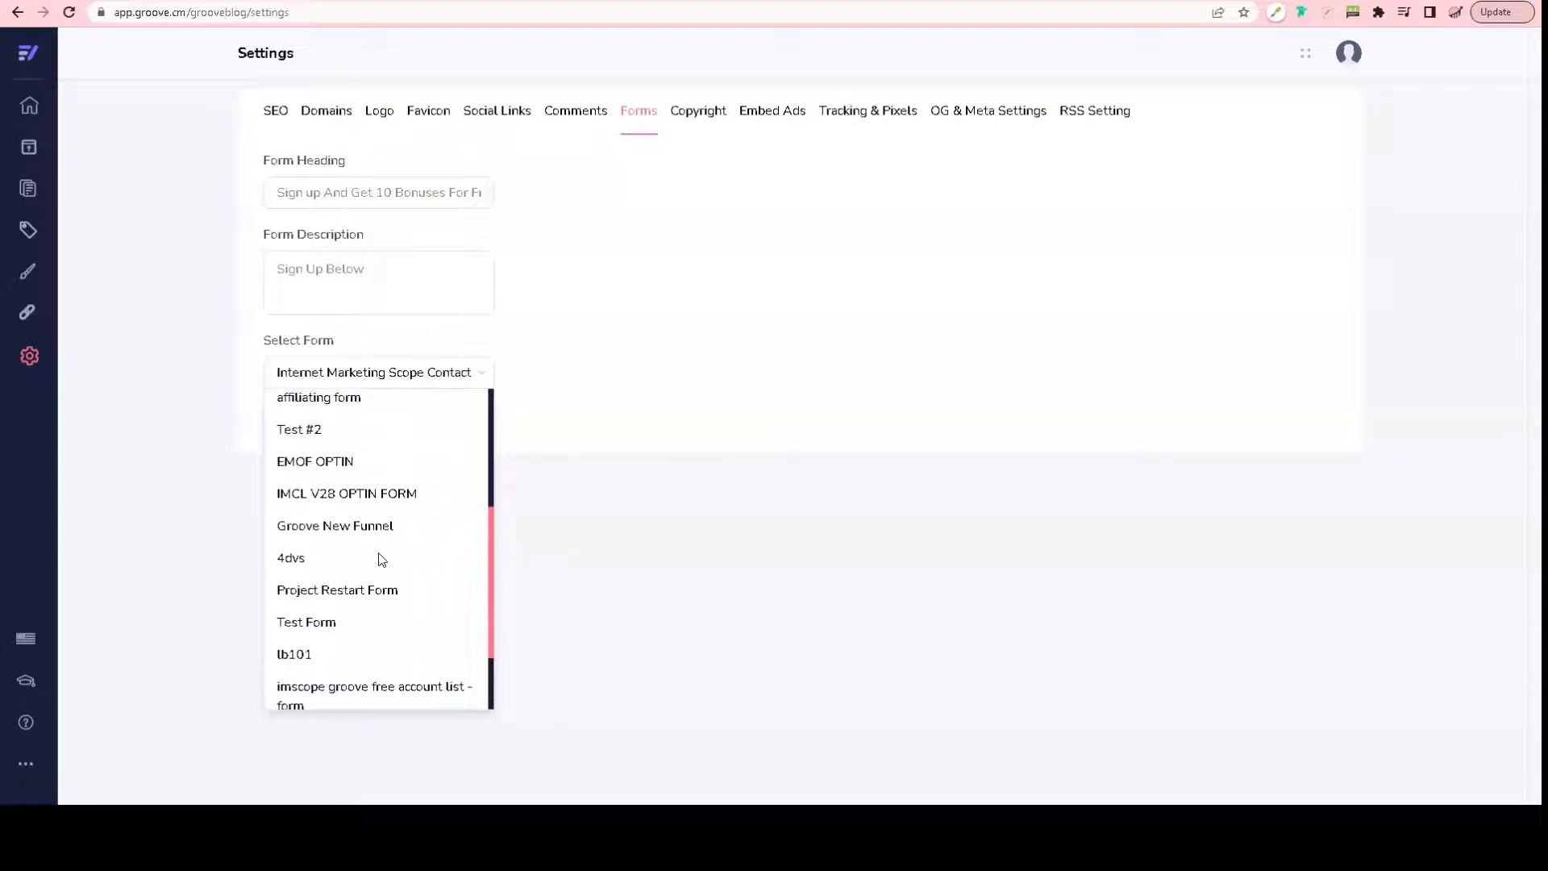
pyautogui.click(387, 513)
pyautogui.click(299, 413)
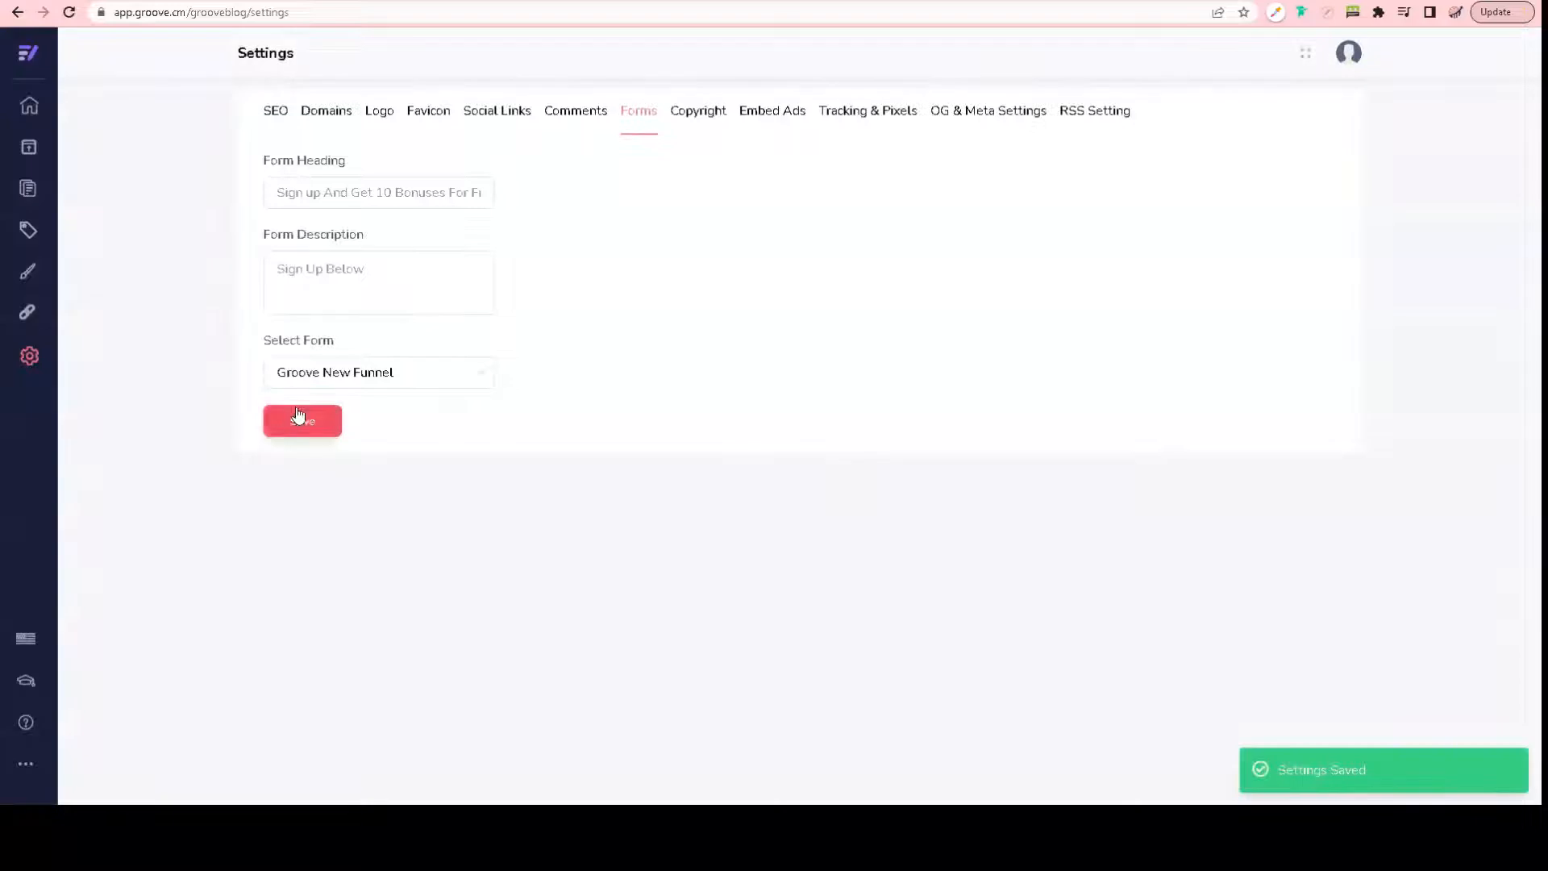
# Step: Change the blog's copyright text to "2022 IM Scope" and save it
pyautogui.click(705, 116)
pyautogui.click(402, 233)
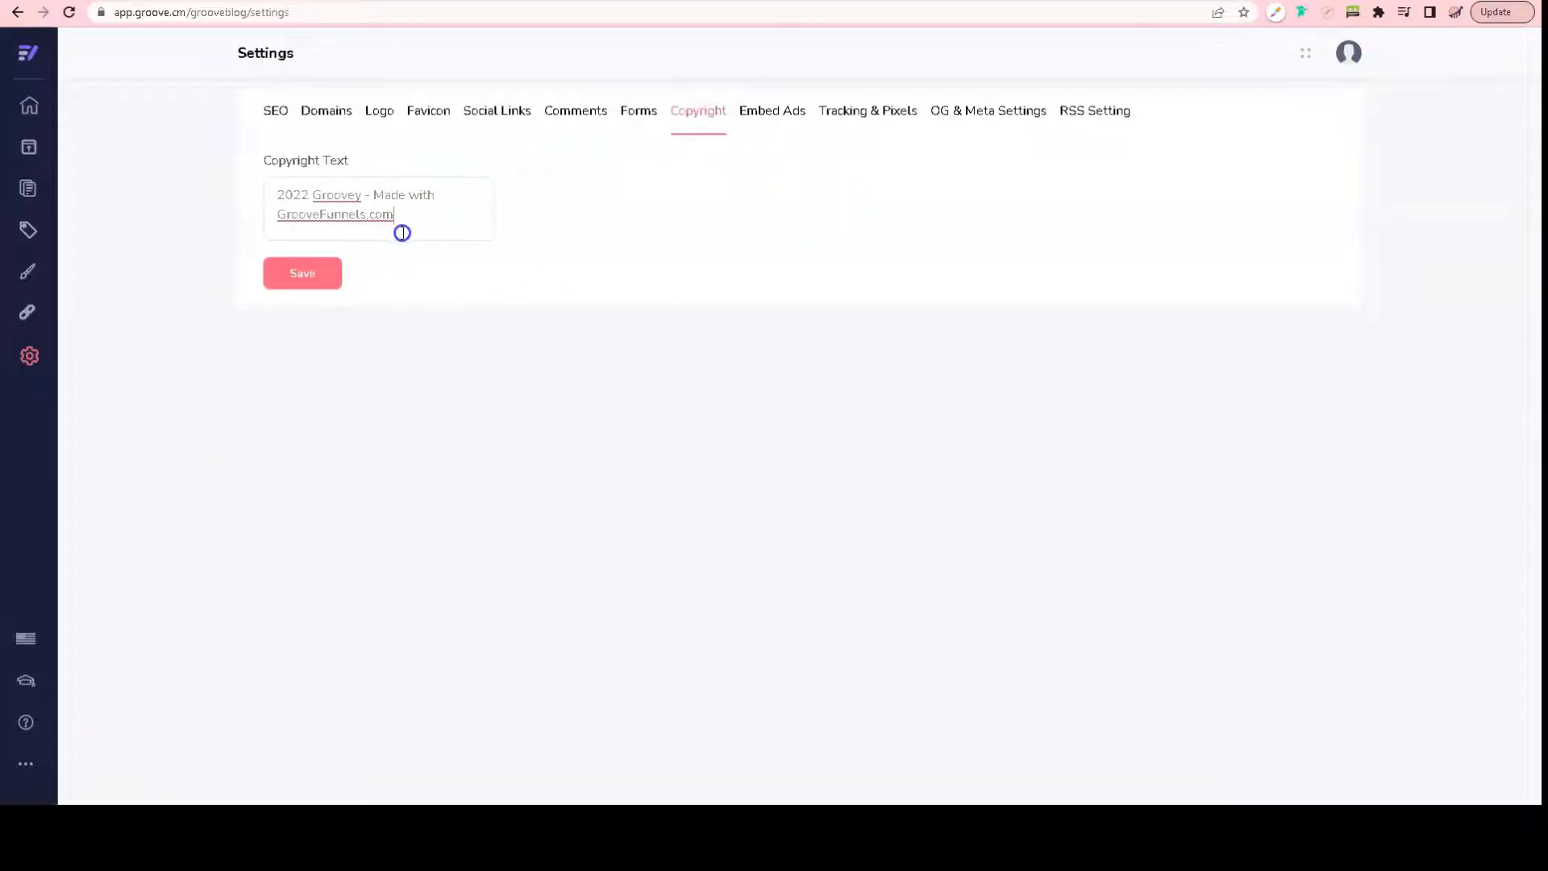
pyautogui.moveTo(392, 207); pyautogui.dragTo(376, 193)
pyautogui.press('BackSpace')
pyautogui.doubleClick(338, 195)
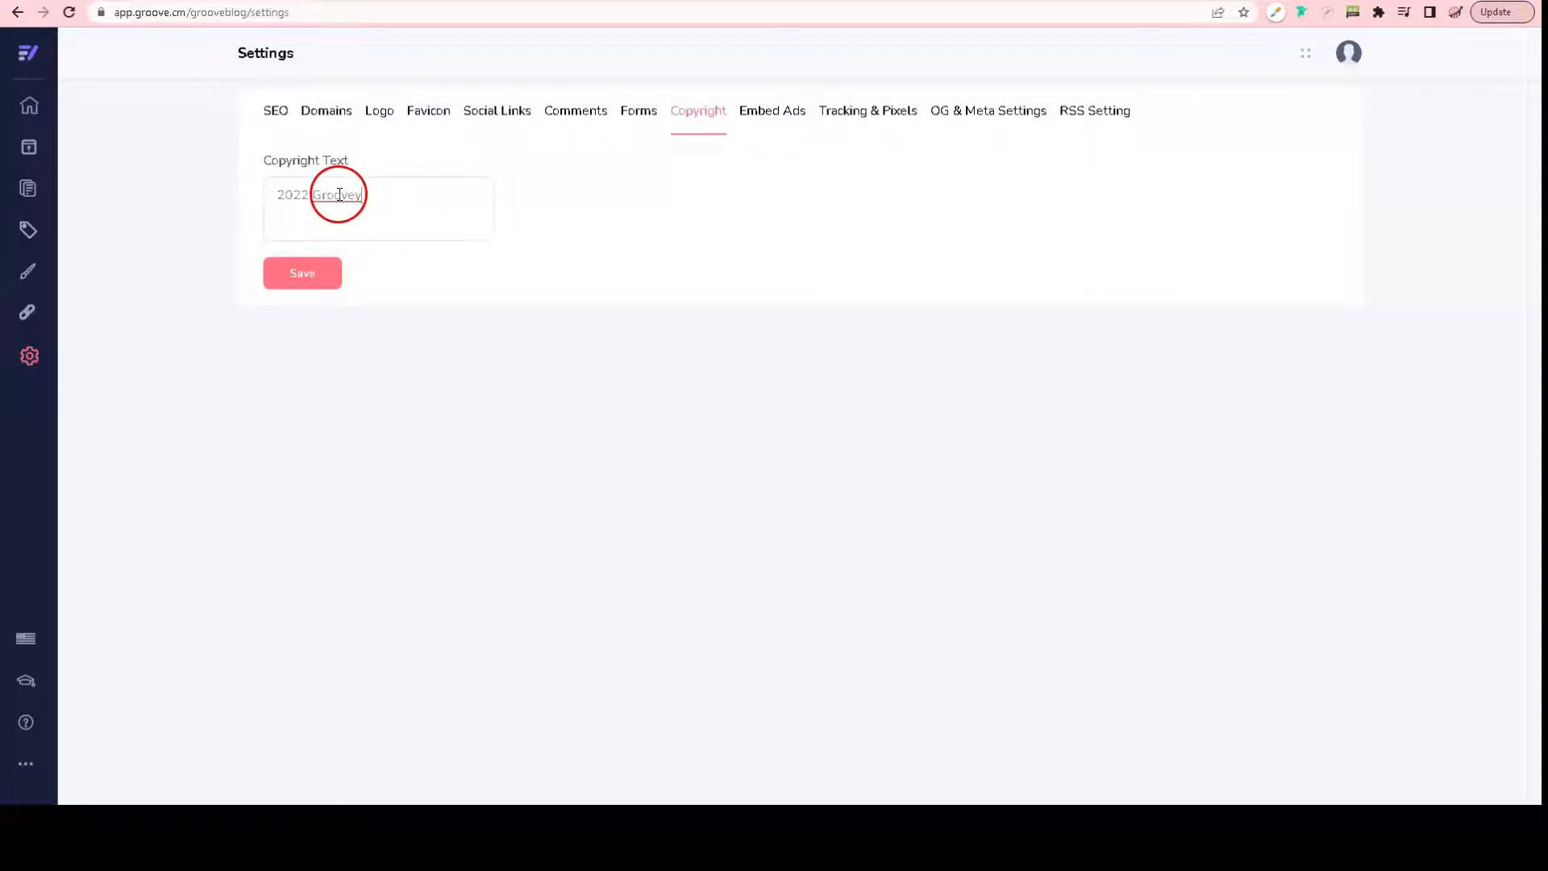
pyautogui.press('BackSpace')
pyautogui.click(304, 274)
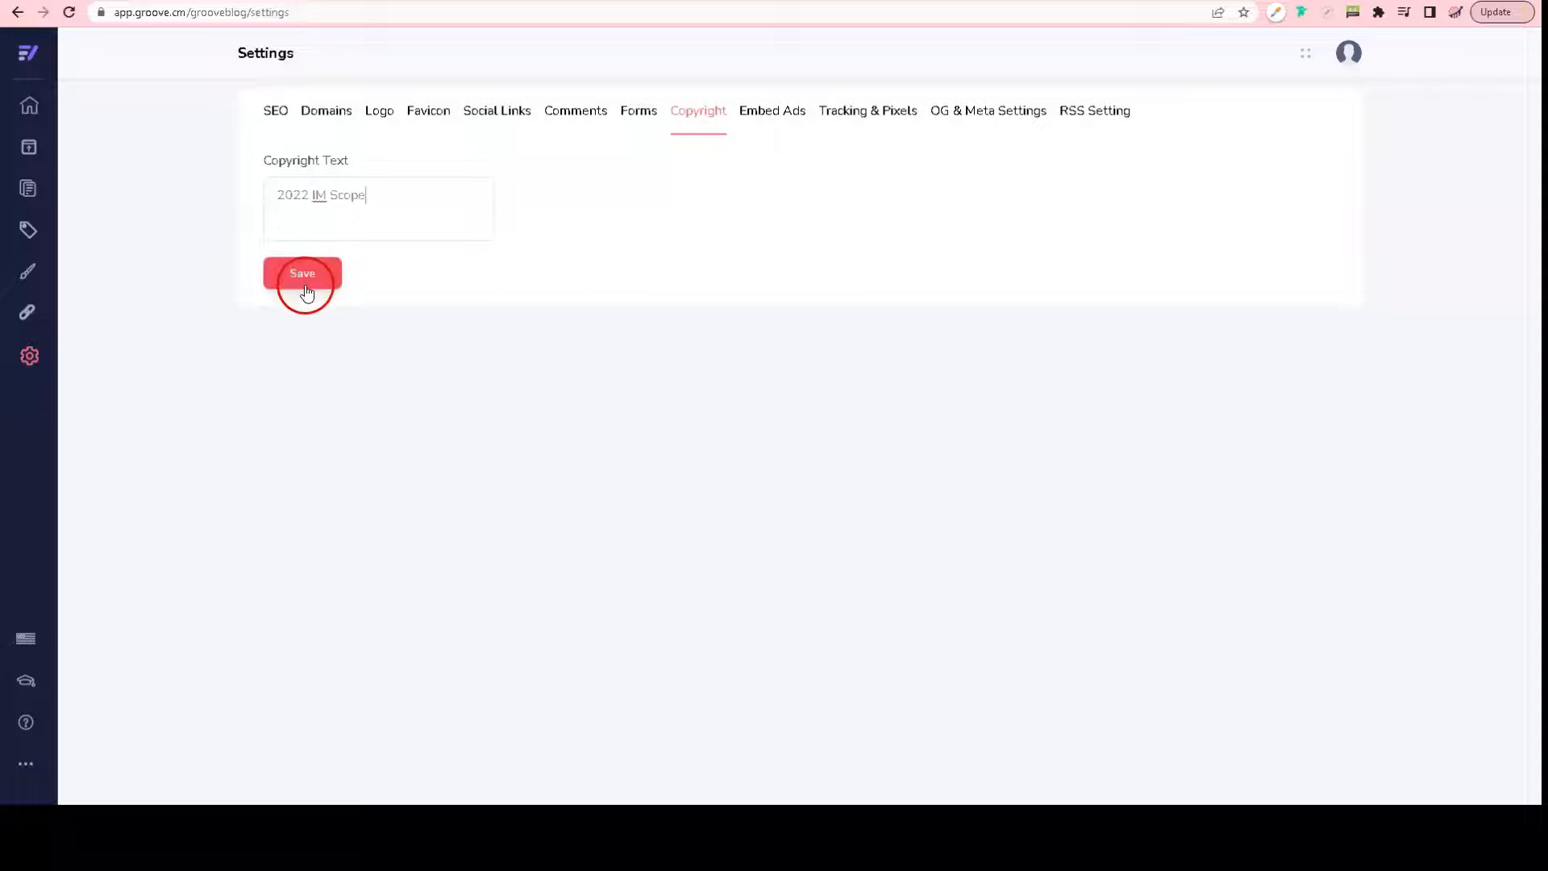
# Step: Open the blog's Embed Ads settings, and bring up the banner collection in the Groove Partner Program's promotion tools
pyautogui.click(768, 120)
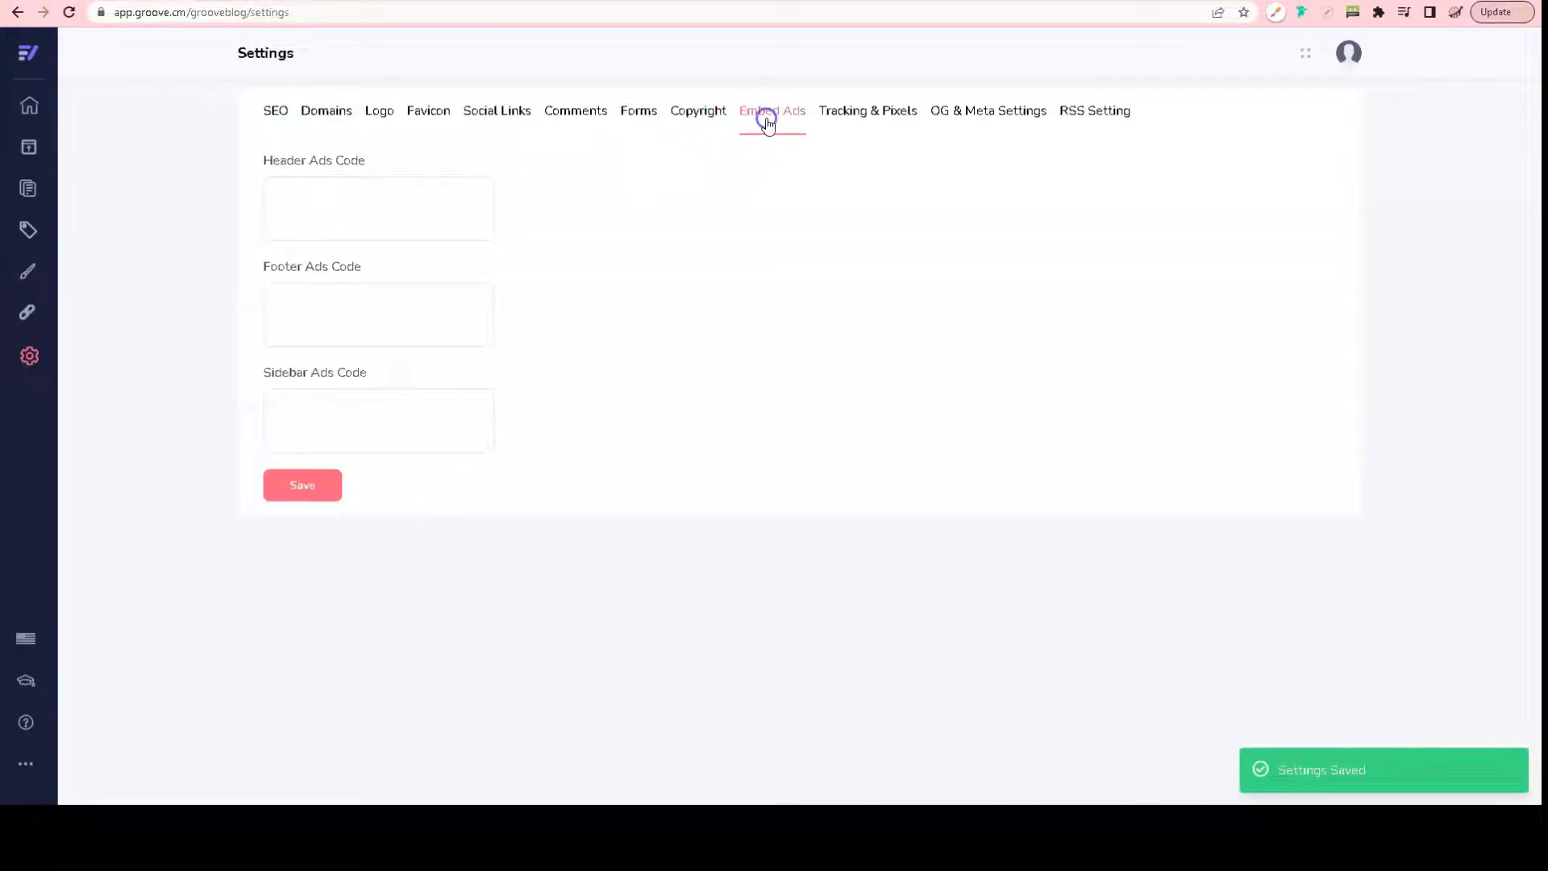
pyautogui.click(1355, 65)
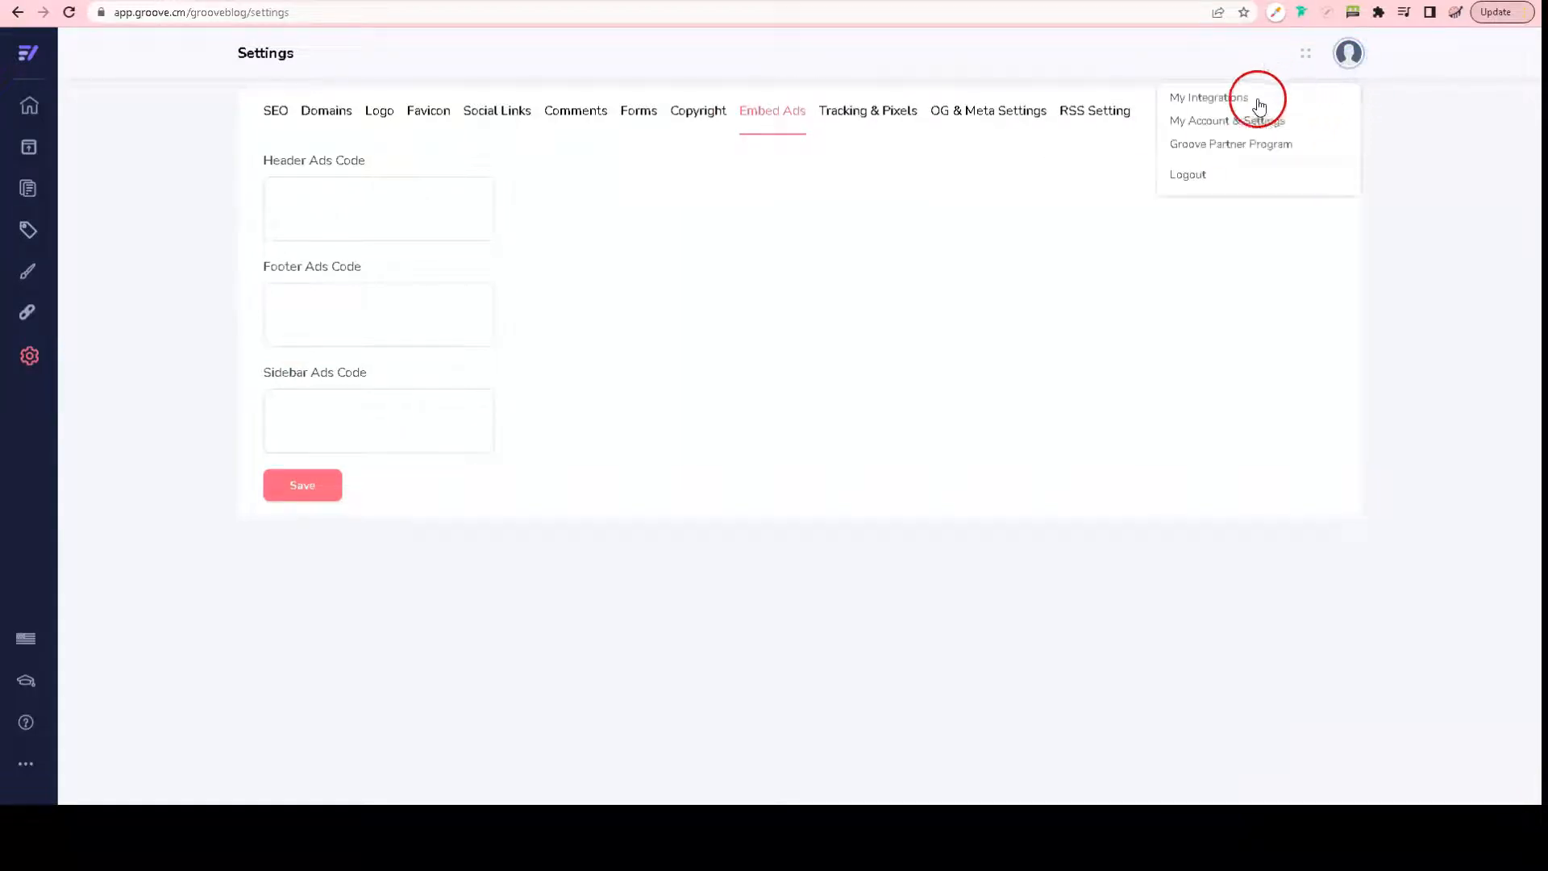
pyautogui.click(1231, 153)
pyautogui.click(764, 227)
pyautogui.click(470, 12)
pyautogui.write('groove')
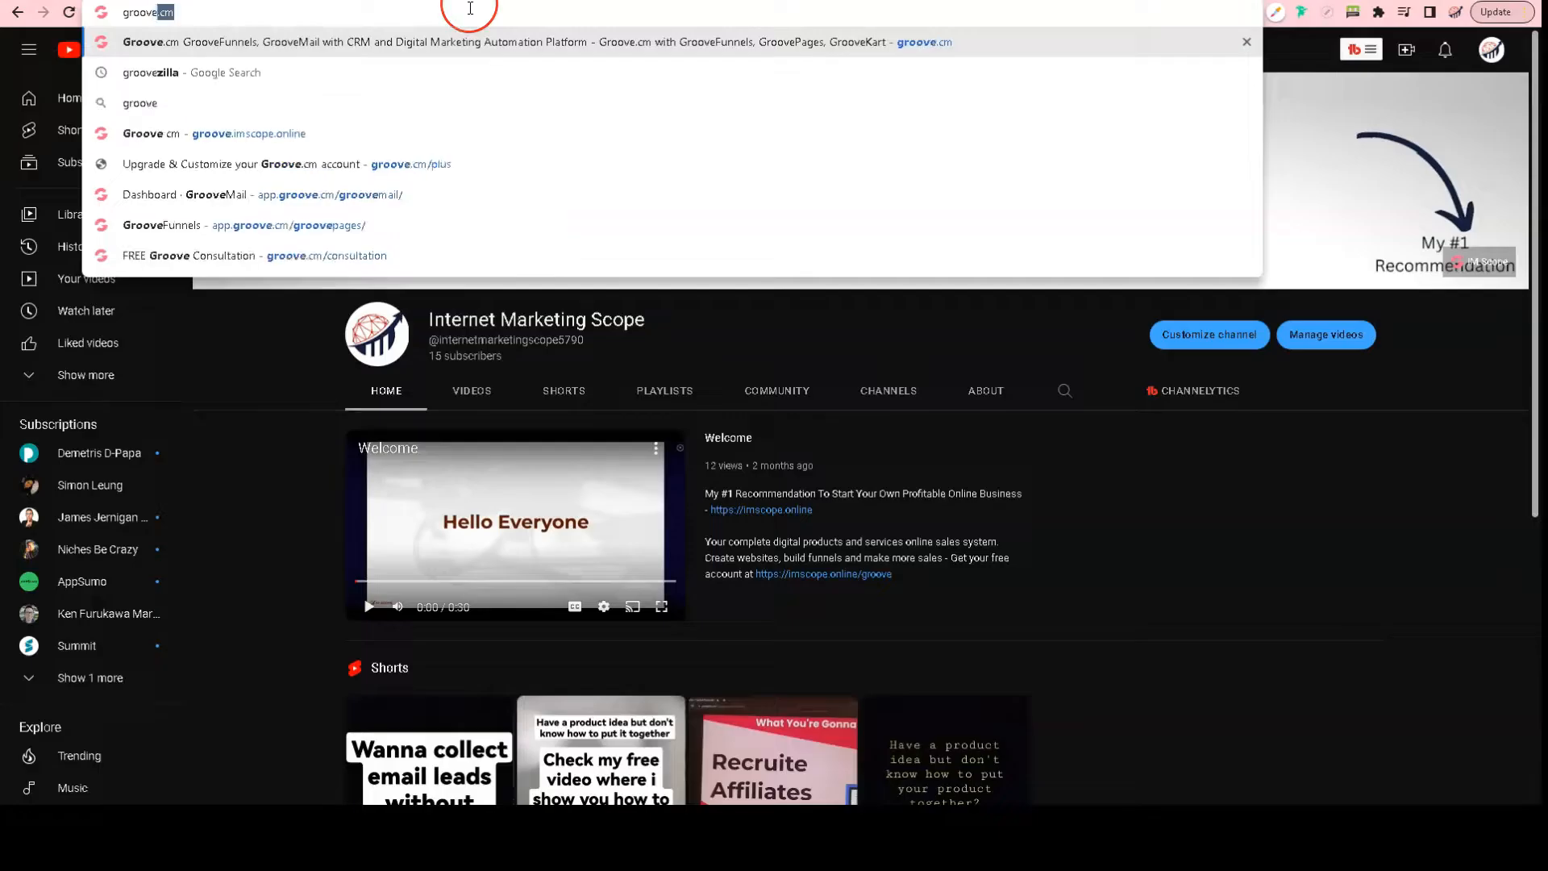
pyautogui.write('jv.co')
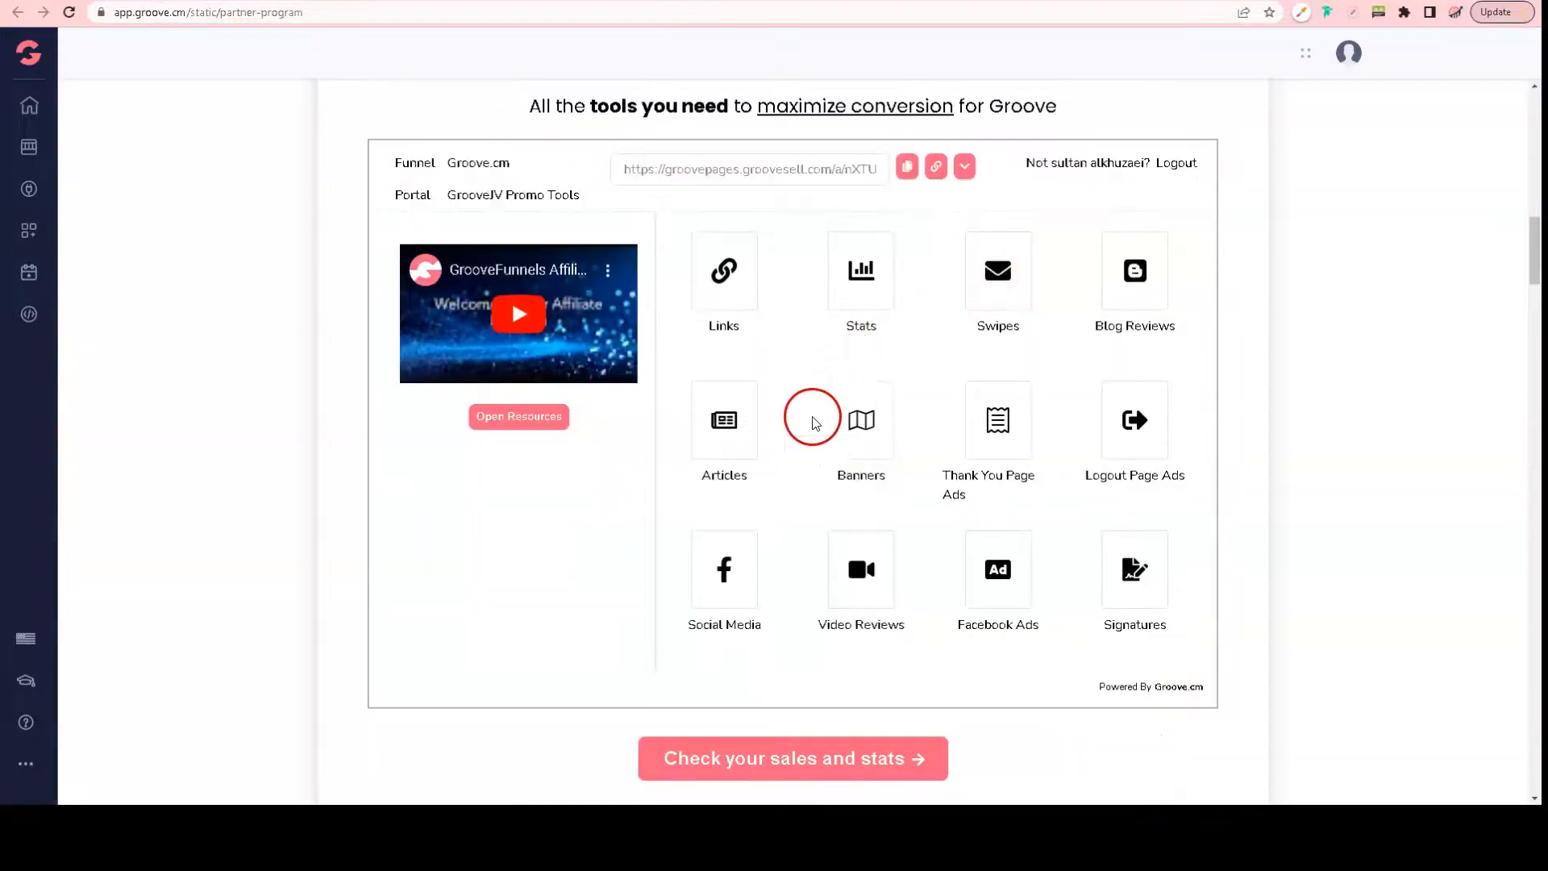
pyautogui.click(878, 443)
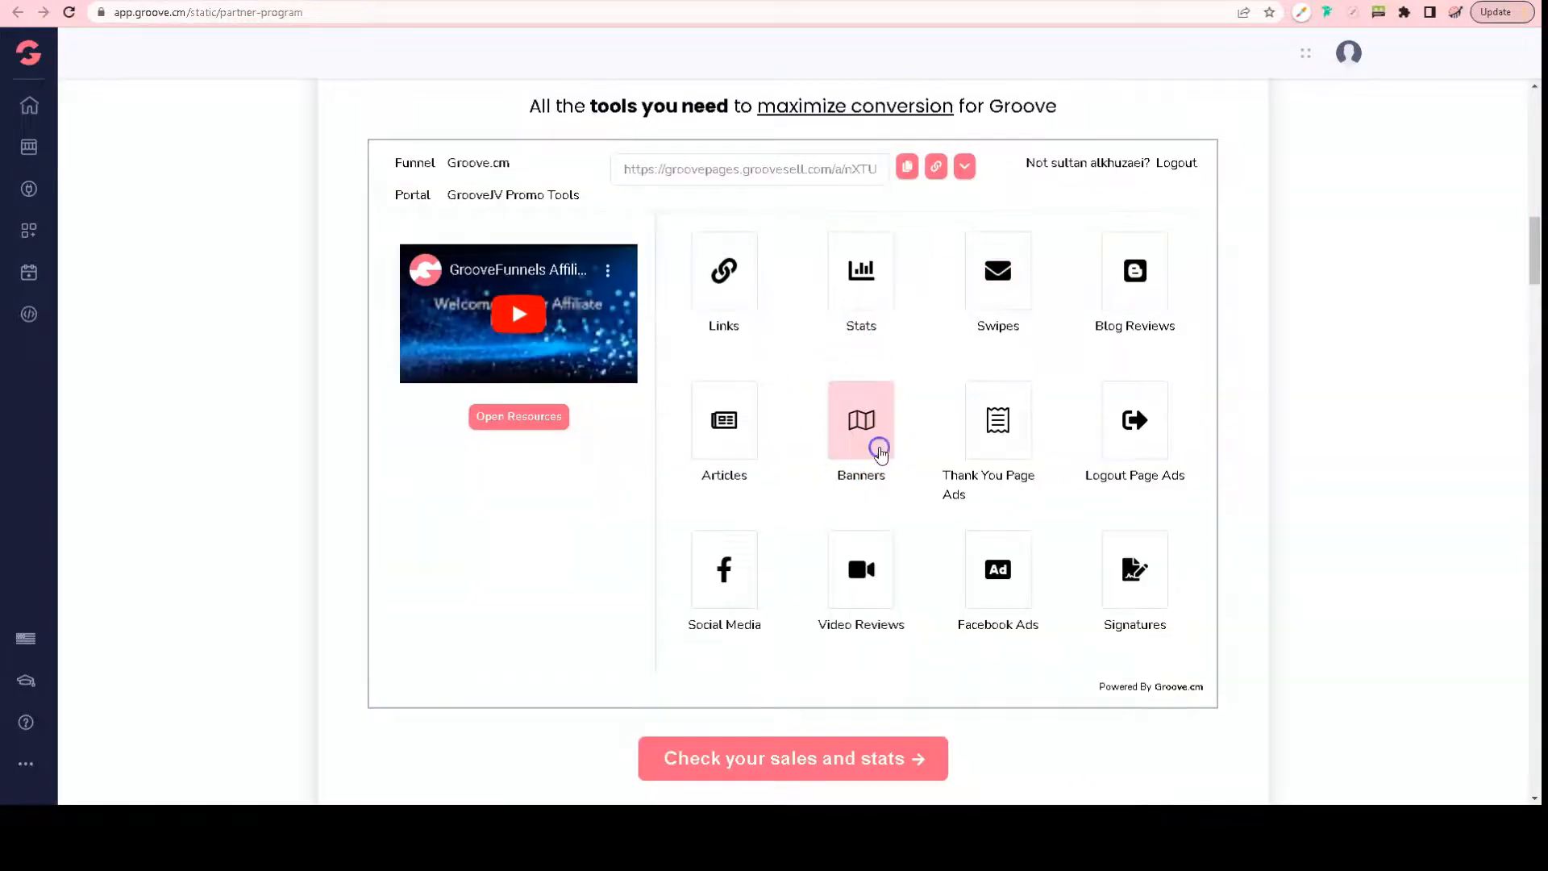
# Step: Examine the Groove promotional banners, their sizes and their embed codes
pyautogui.scroll(-4, 780, 401)
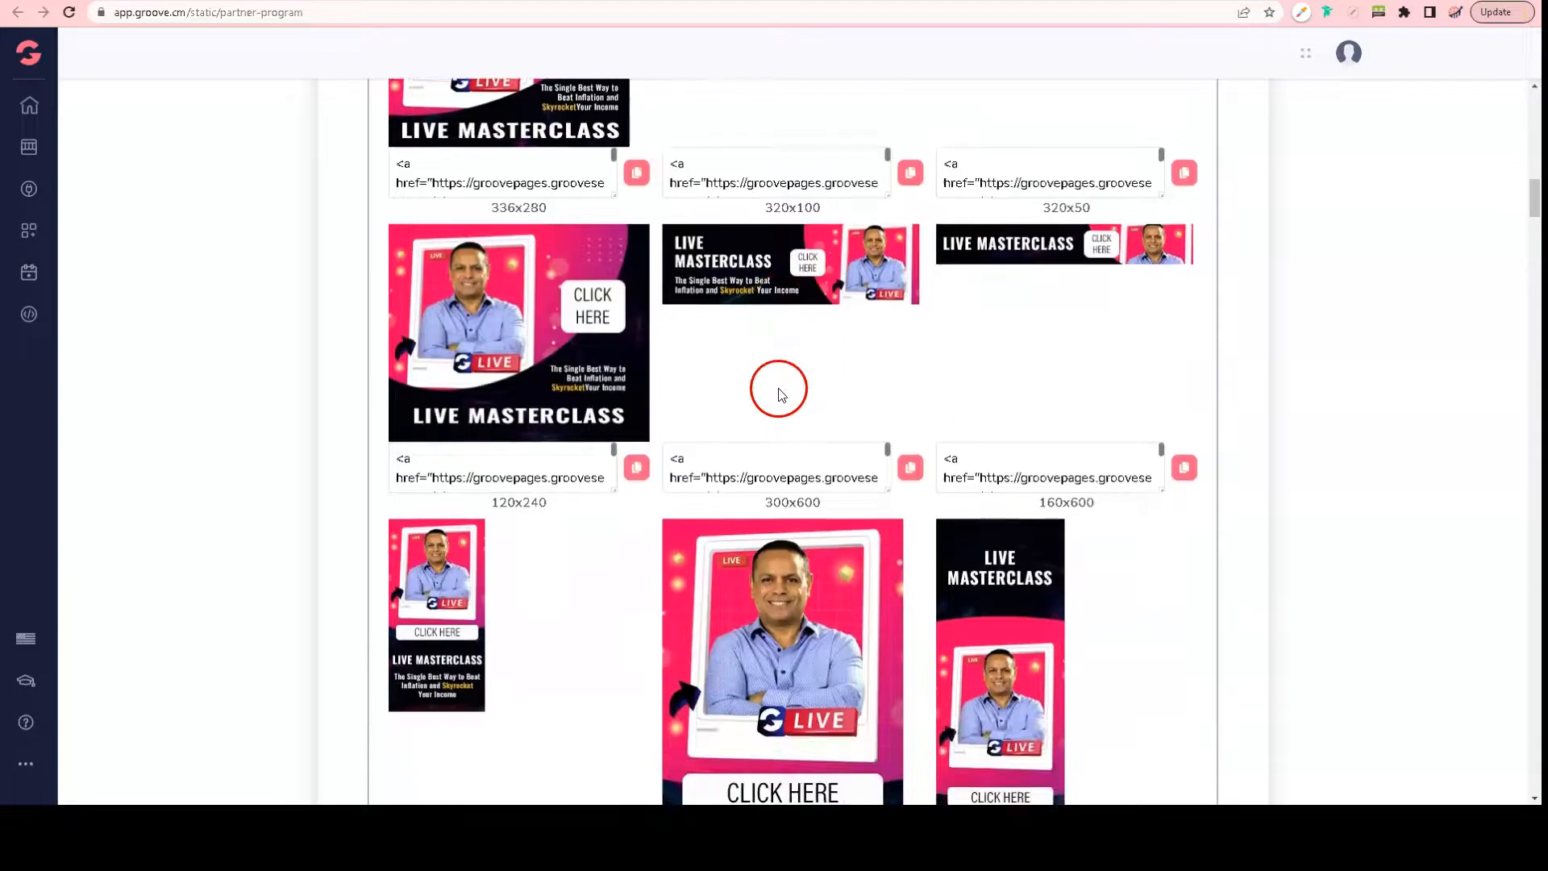
pyautogui.scroll(-4, 779, 389)
pyautogui.scroll(8, 781, 384)
pyautogui.scroll(-3, 781, 376)
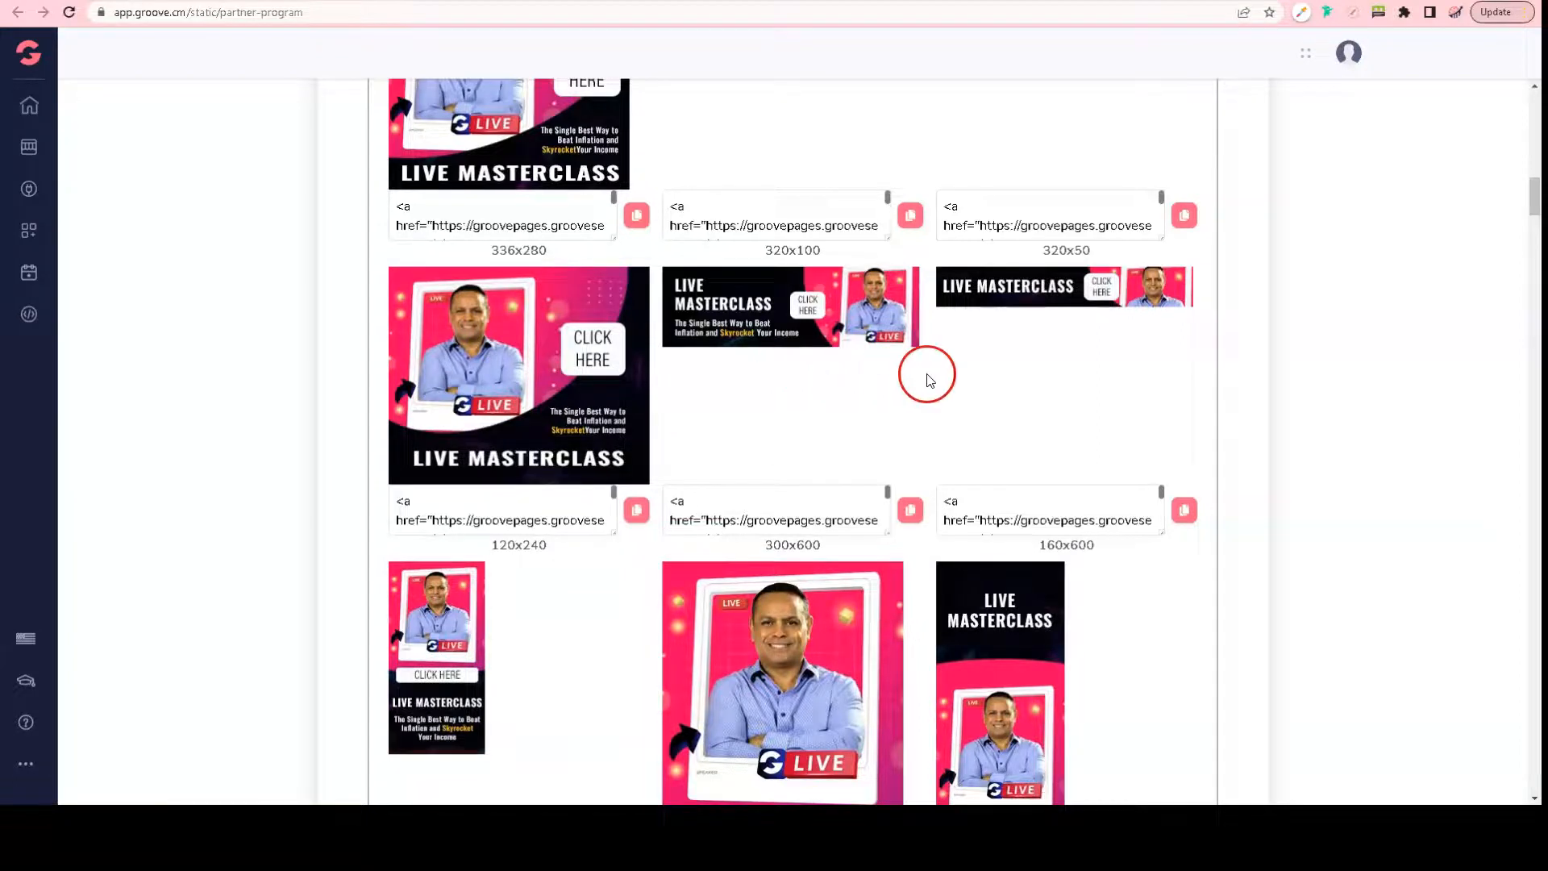
pyautogui.scroll(-2, 927, 377)
pyautogui.scroll(-6, 927, 379)
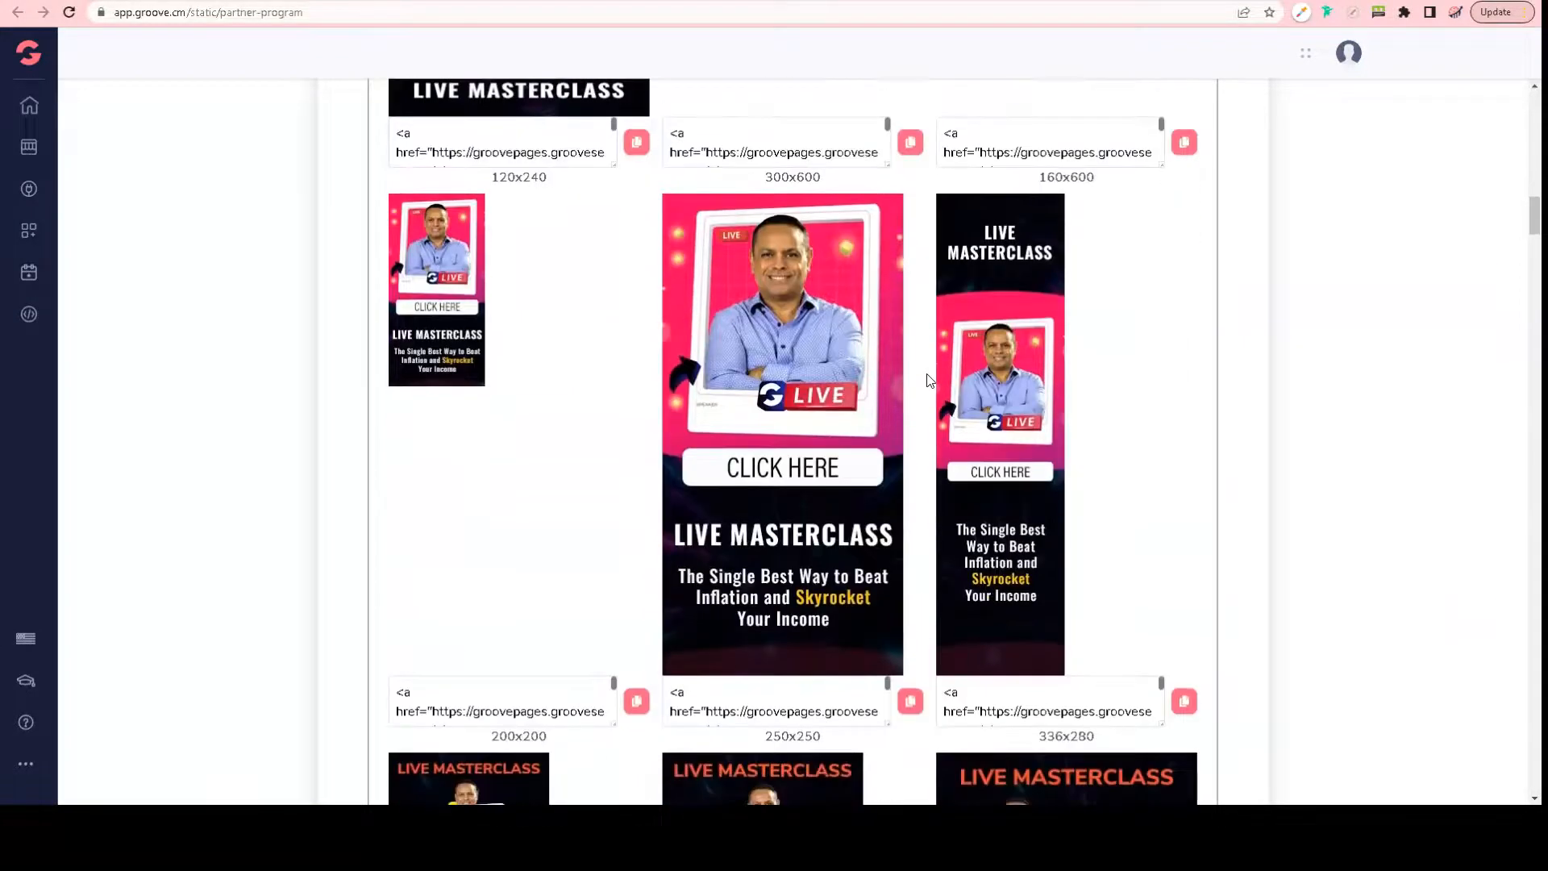
pyautogui.scroll(14, 926, 375)
pyautogui.scroll(-16, 927, 374)
pyautogui.click(1008, 354)
pyautogui.scroll(-3, 1057, 462)
pyautogui.scroll(1, 1064, 485)
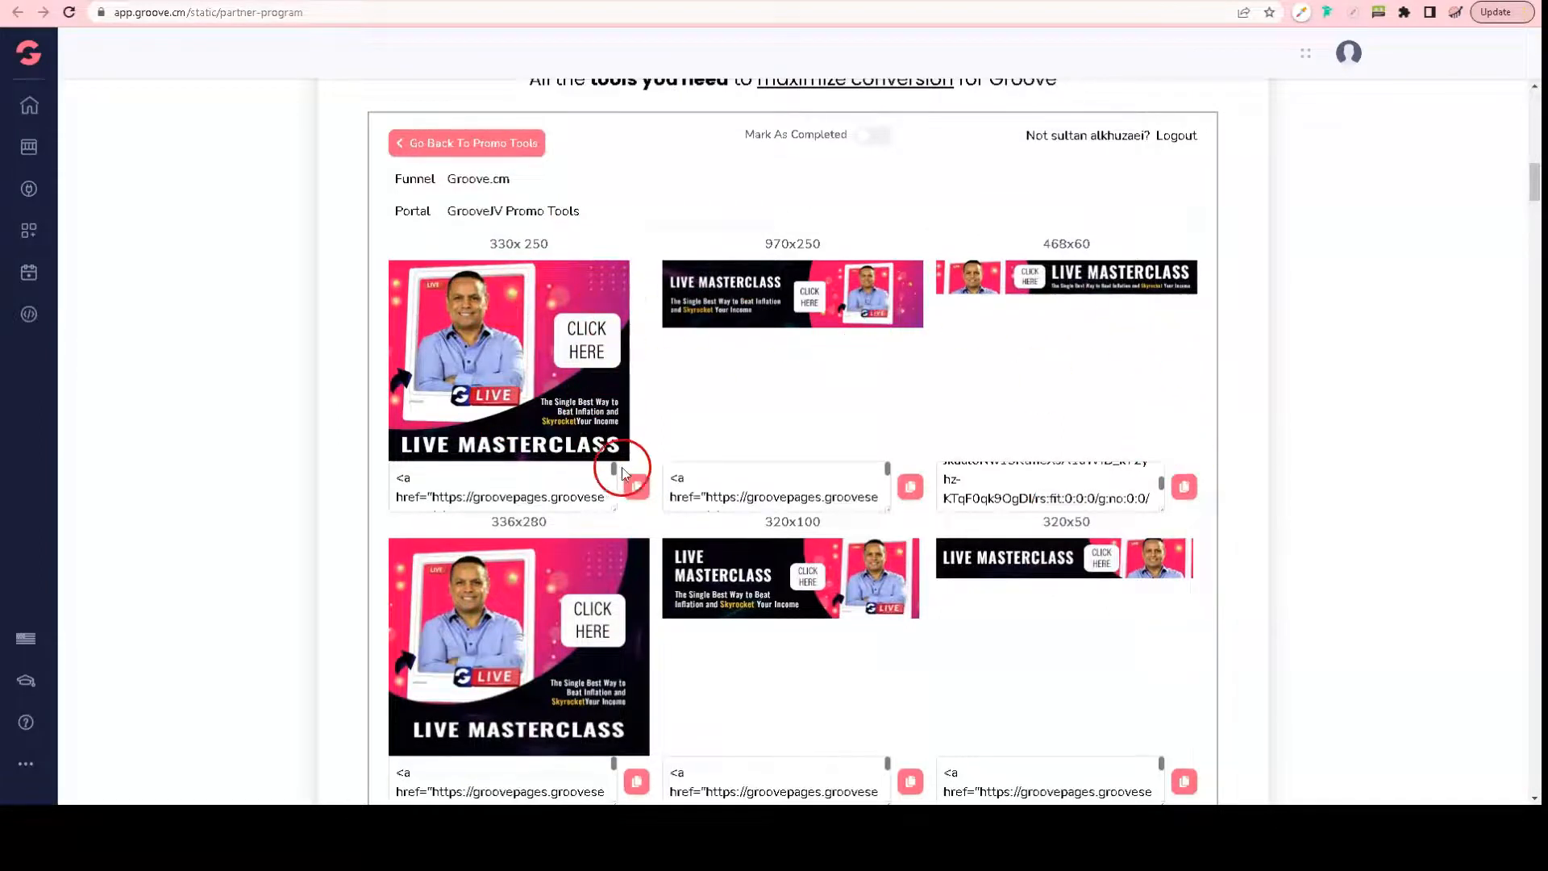
# Step: Copy the 330x250 banner's embed code into the blog's Sidebar Ads Code and add a <br> tag on the line after it
pyautogui.click(635, 487)
pyautogui.click(72, 1)
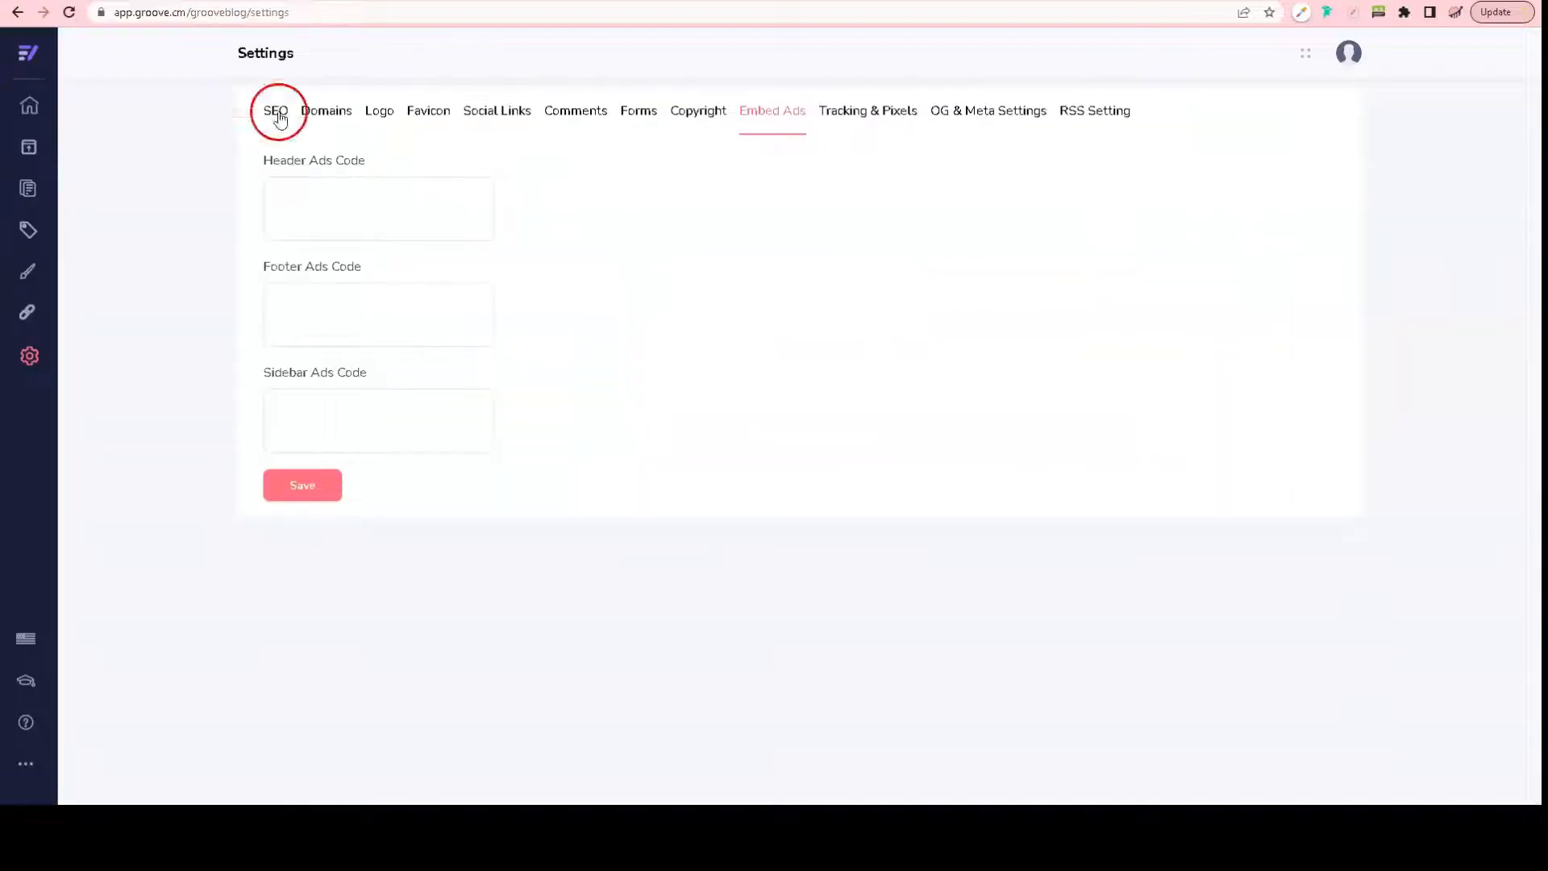
pyautogui.click(426, 215)
pyautogui.click(342, 420)
pyautogui.hotkey('ctrl', 'v')
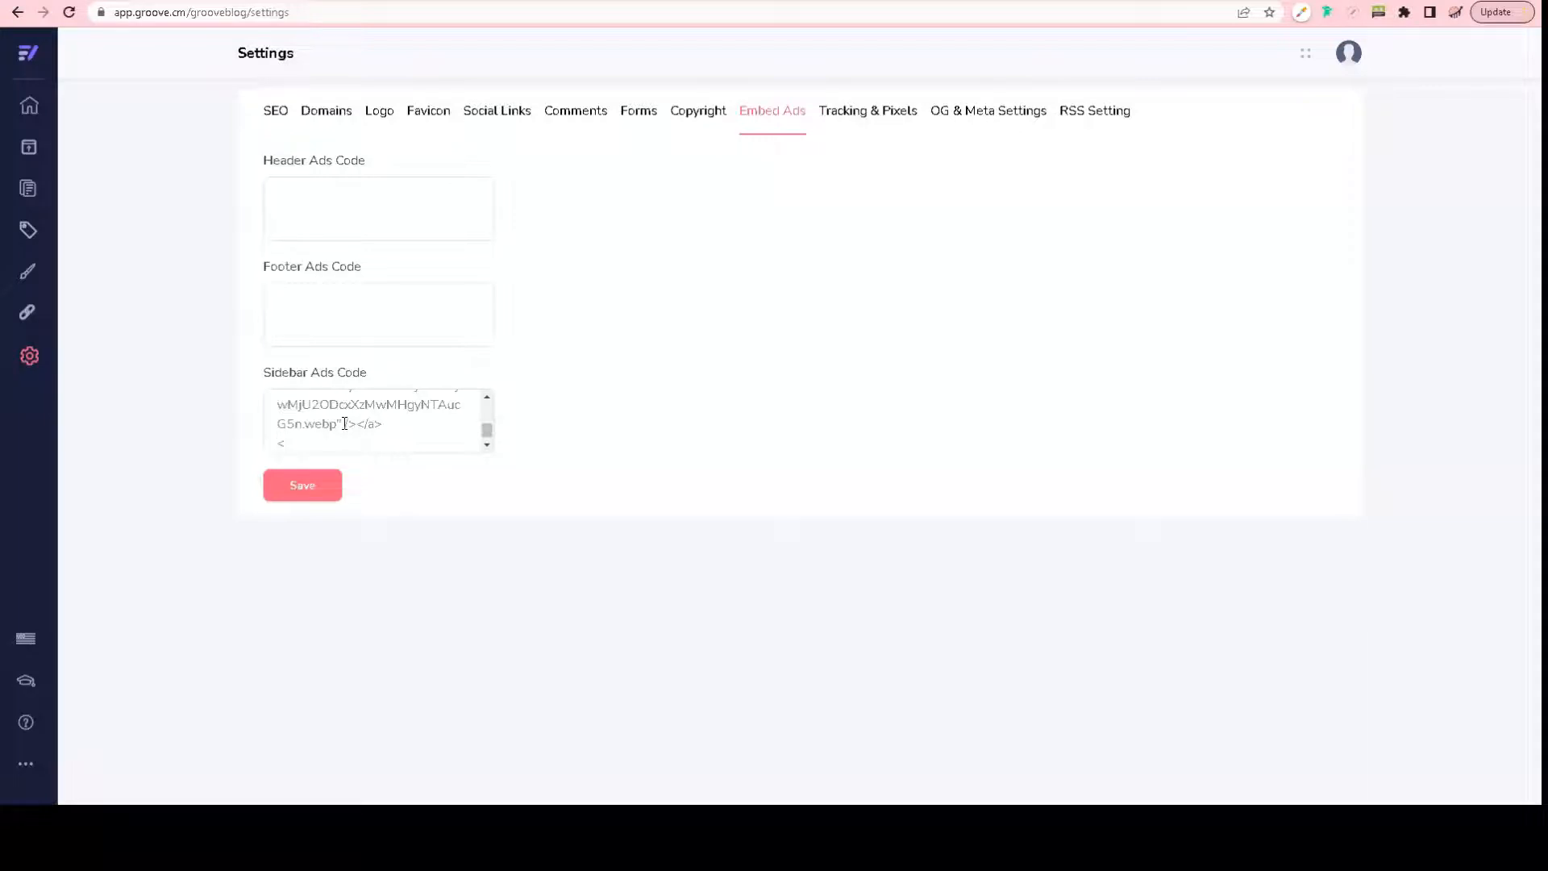
pyautogui.click(344, 418)
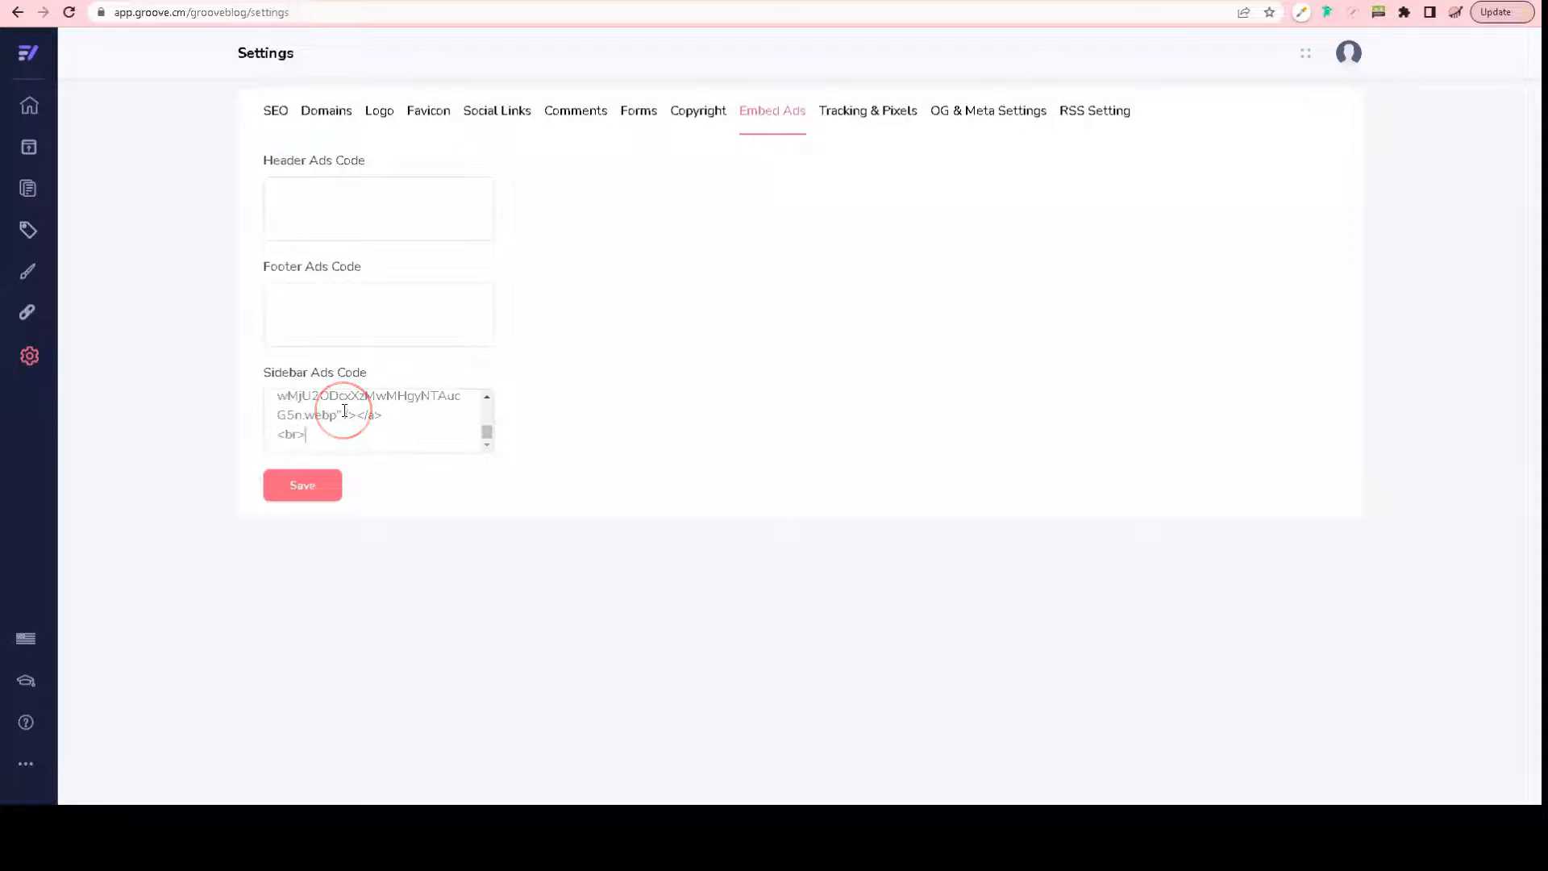
pyautogui.press('Return')
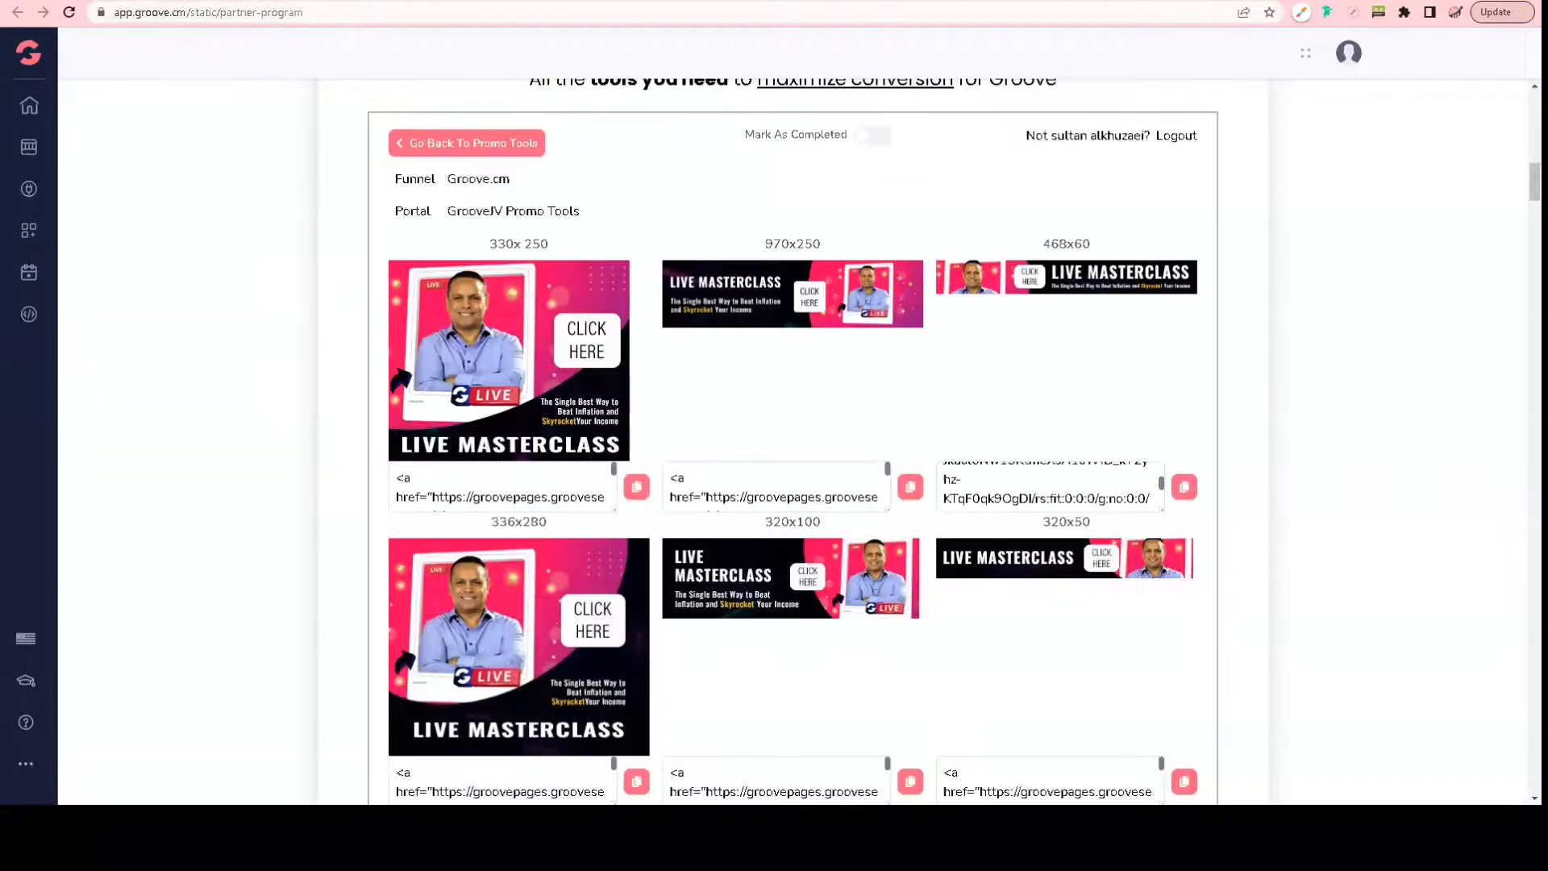
# Step: Copy the 970x250 banner's embed code and look through the other banner sizes in the promotion tools
pyautogui.click(617, 346)
pyautogui.scroll(-1, 915, 448)
pyautogui.click(911, 450)
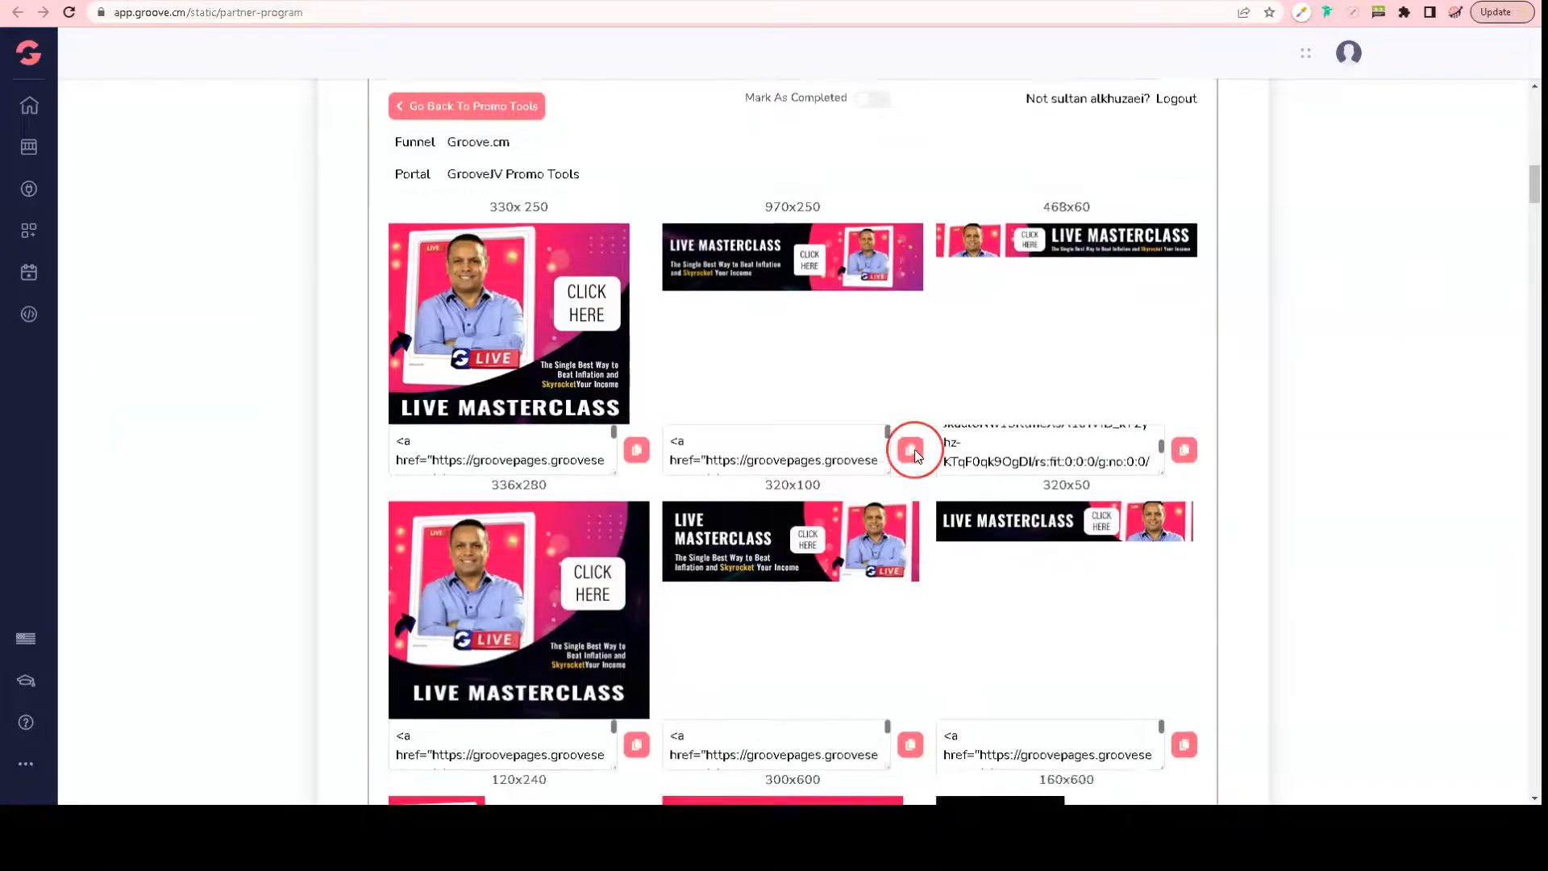
pyautogui.scroll(-15, 914, 449)
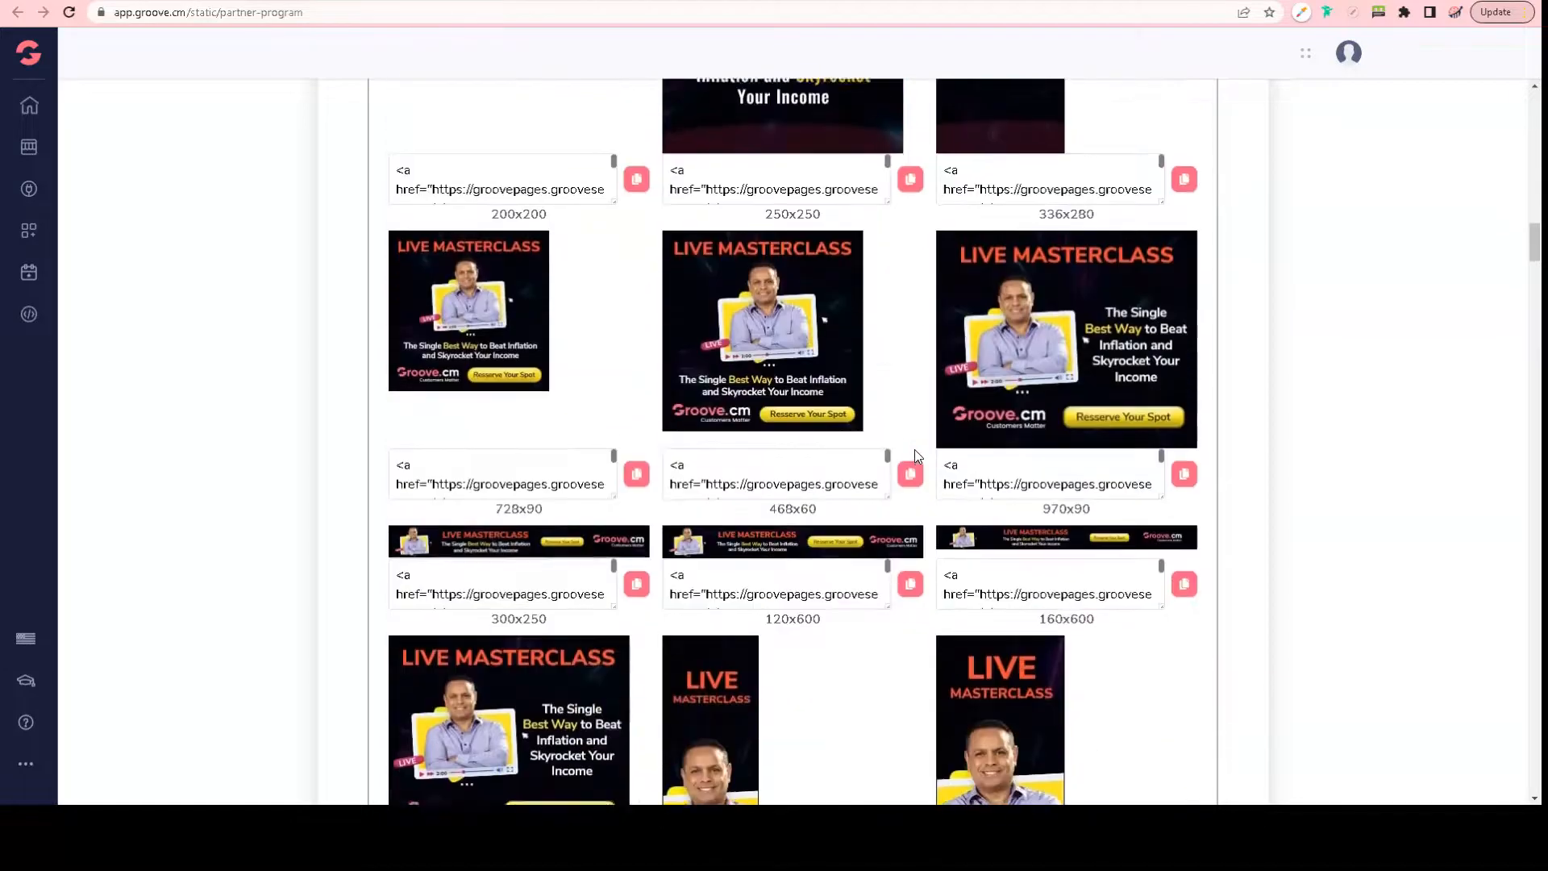
pyautogui.scroll(-15, 914, 448)
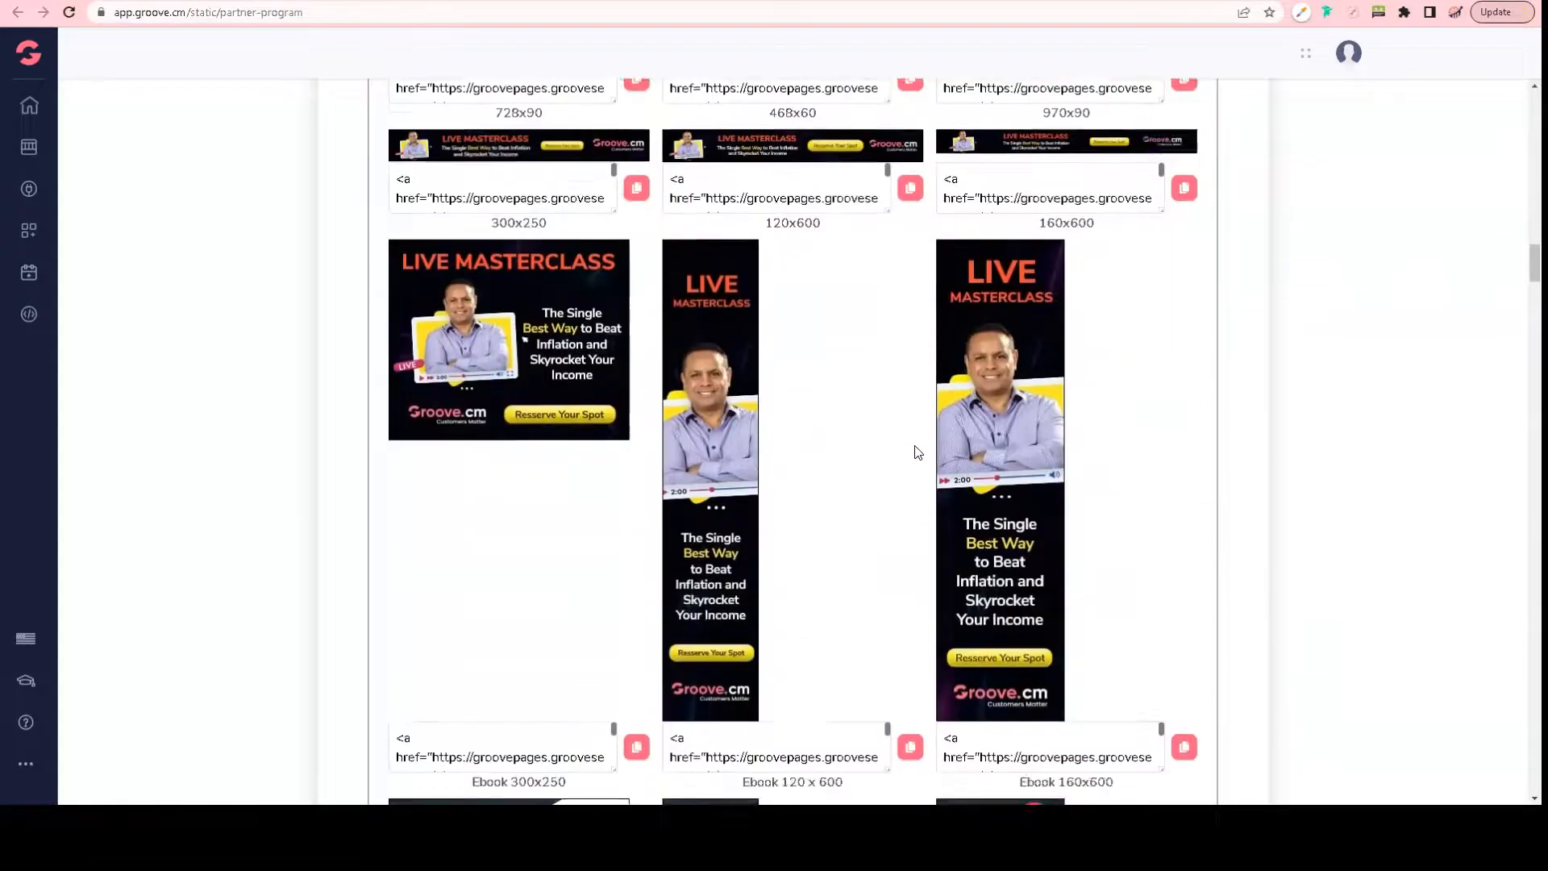
pyautogui.scroll(20, 916, 442)
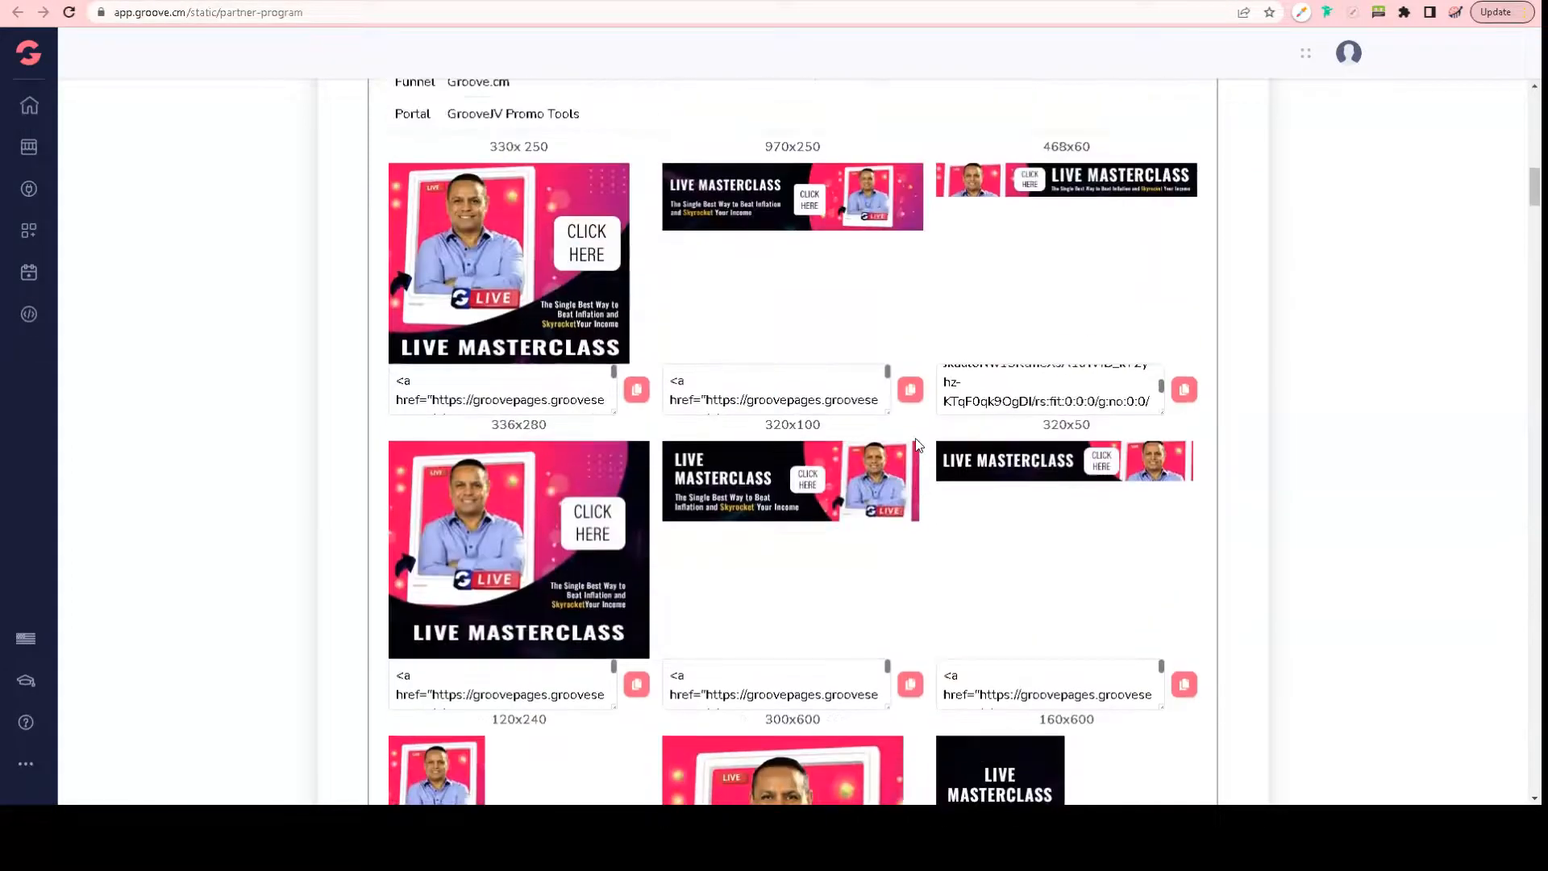
pyautogui.click(959, 443)
pyautogui.click(750, 508)
pyautogui.click(770, 366)
pyautogui.click(409, 98)
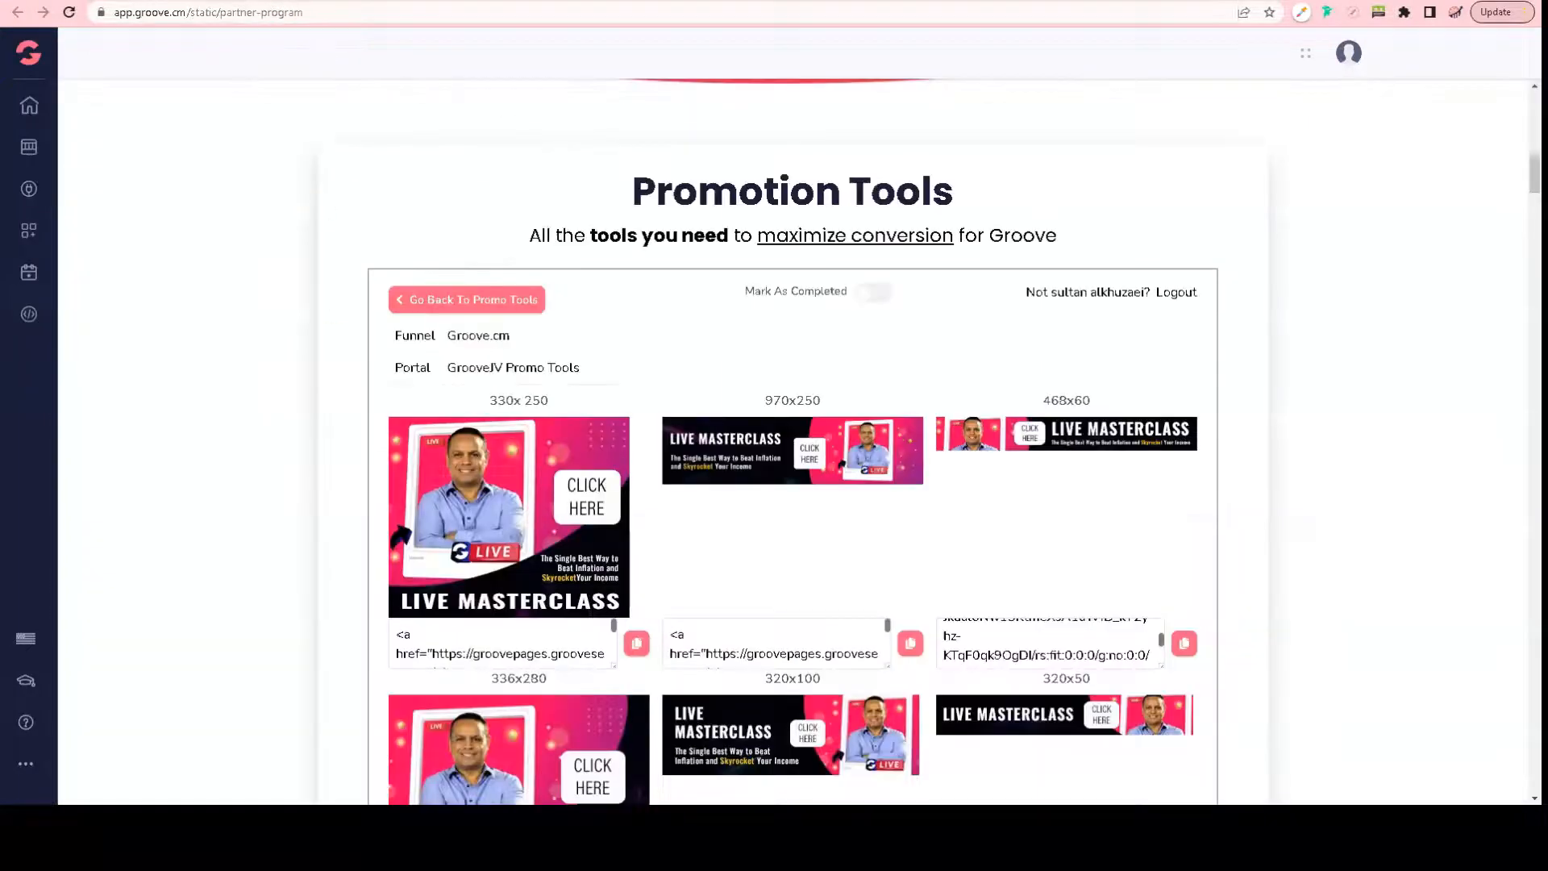
# Step: Use the 970x250 banner's embed code as both the Header Ads Code and the Footer Ads Code, and save the ad settings
pyautogui.scroll(-3, 1387, 409)
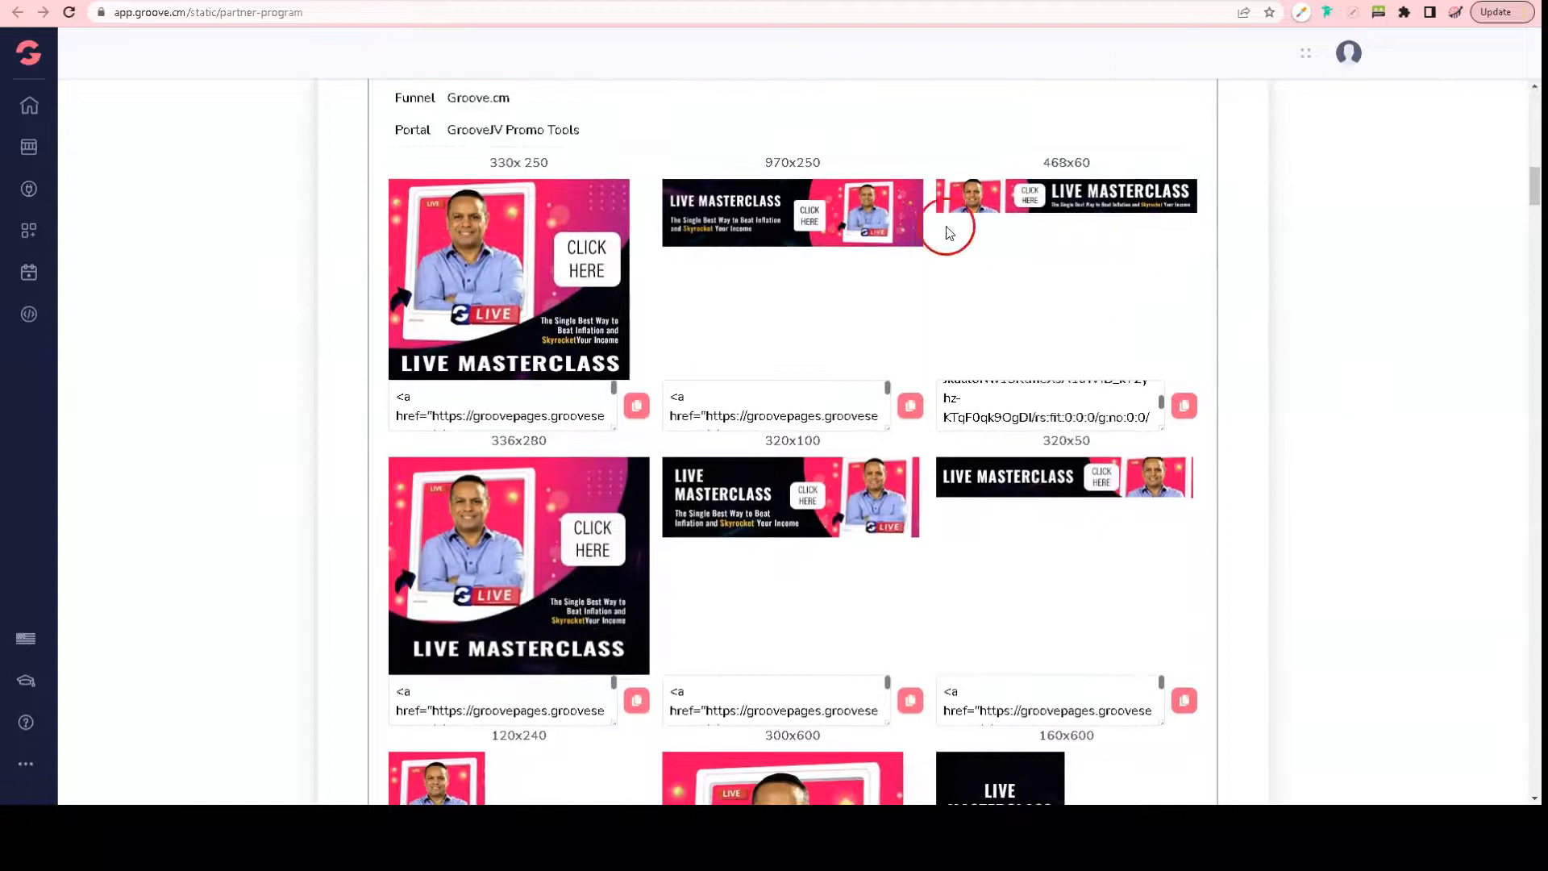
pyautogui.click(911, 406)
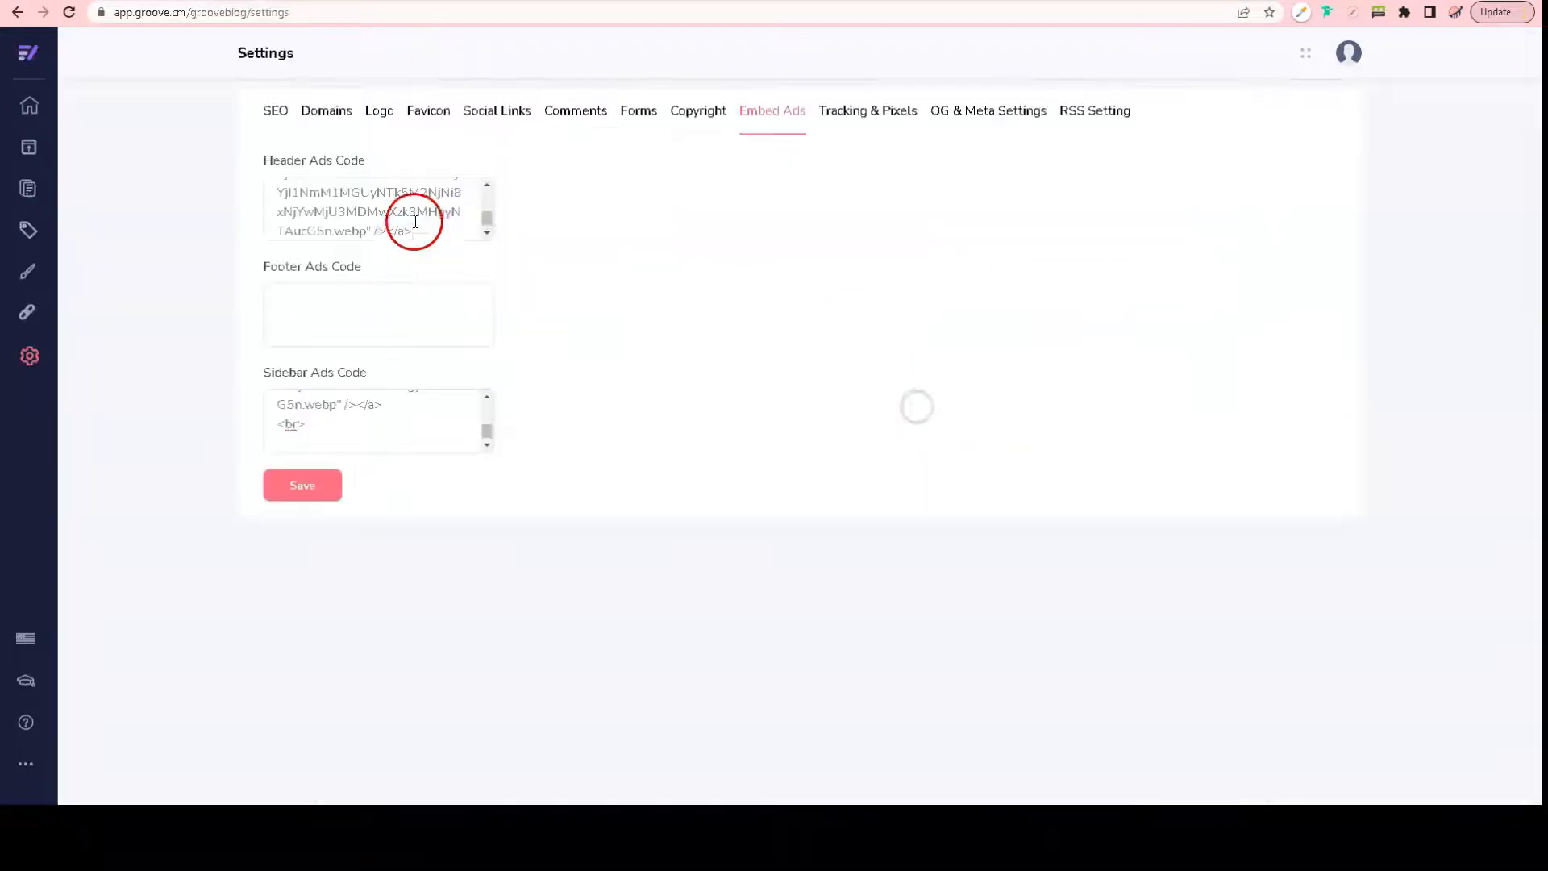
pyautogui.click(390, 307)
pyautogui.hotkey('ctrl', 'v')
pyautogui.click(593, 355)
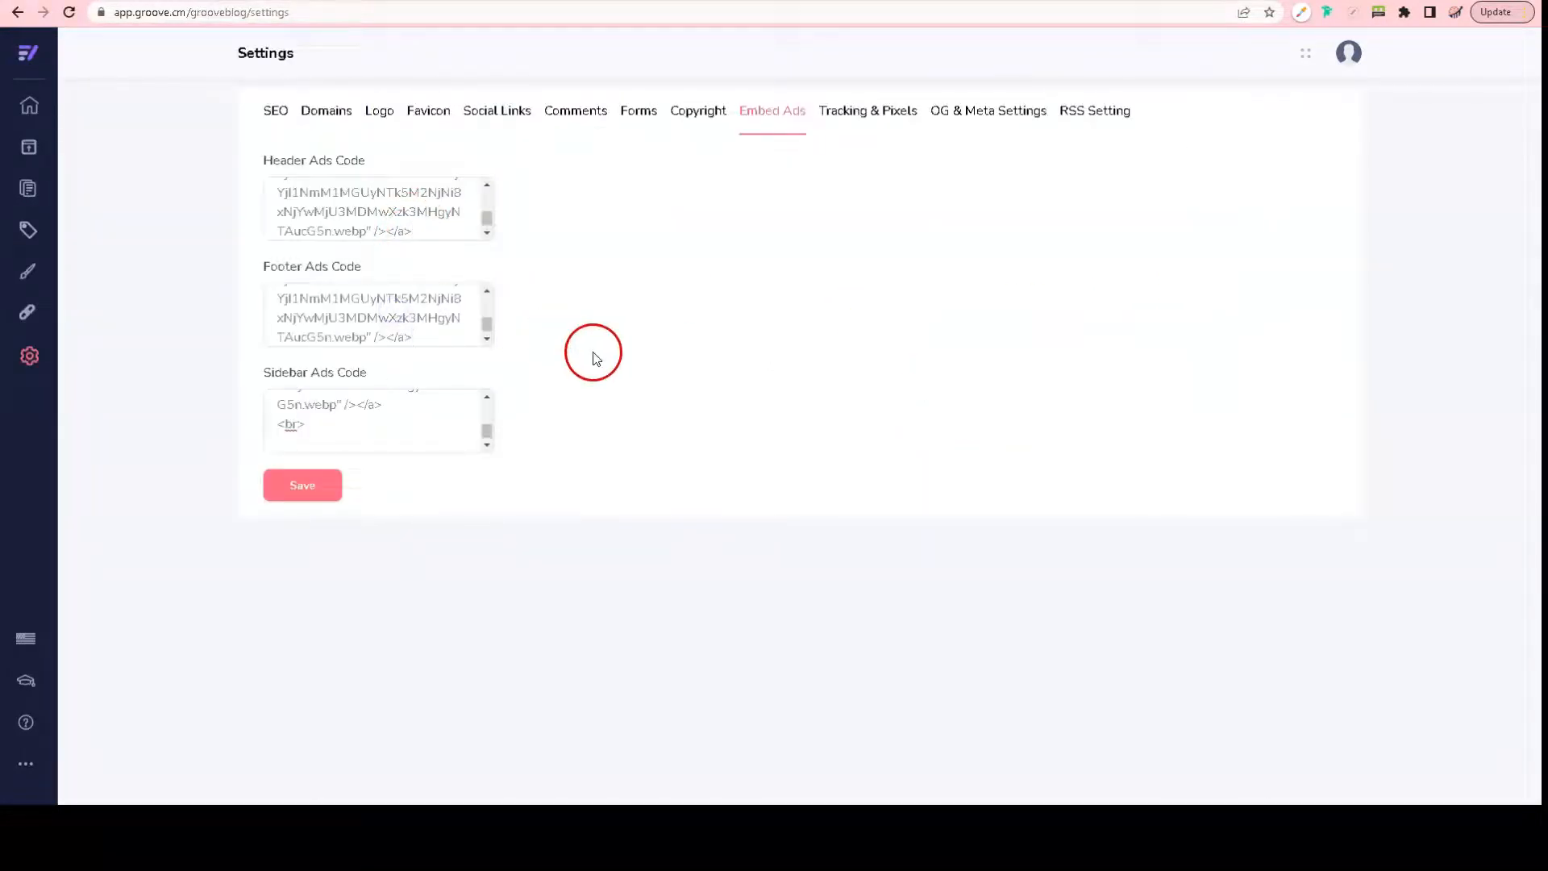
pyautogui.click(332, 497)
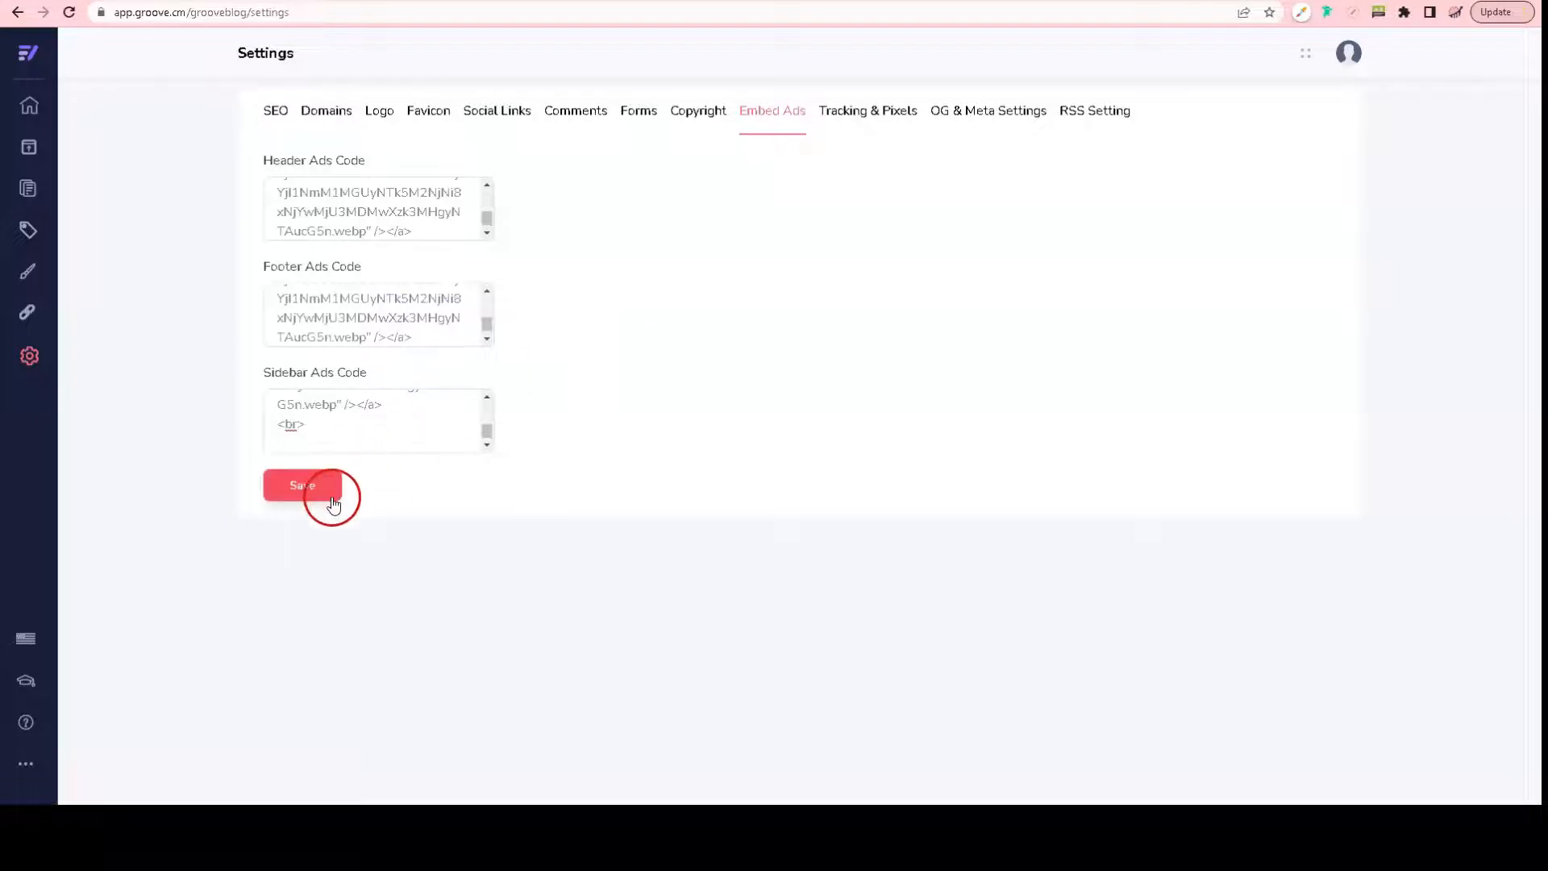
# Step: Look through the banners in the Groove promotion tools and copy the 300x250 Live Masterclass banner's embed code
pyautogui.click(306, 439)
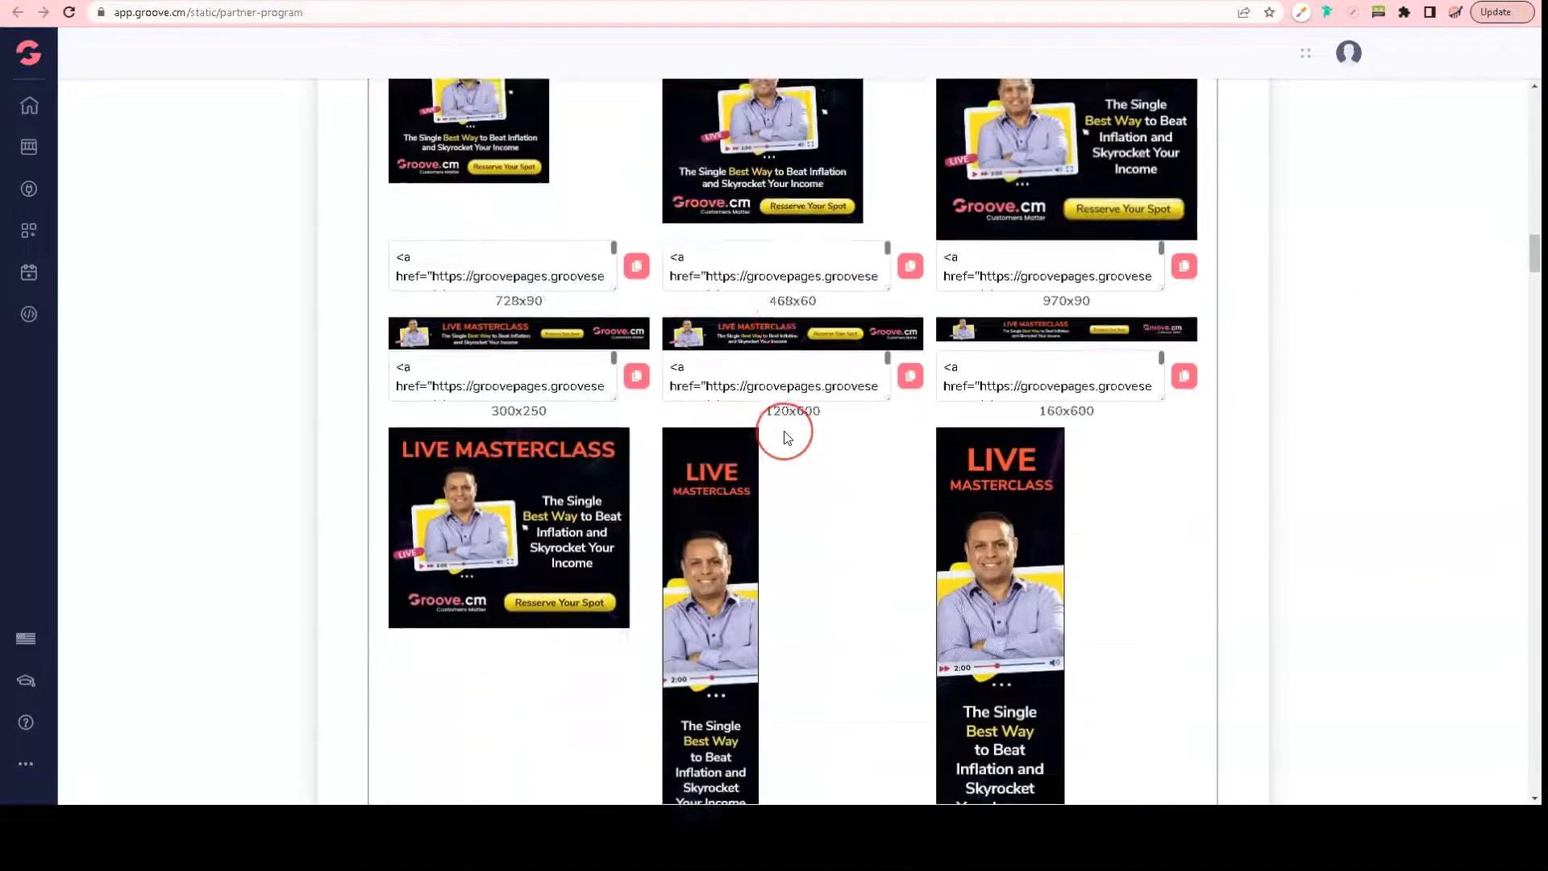
pyautogui.scroll(4, 786, 437)
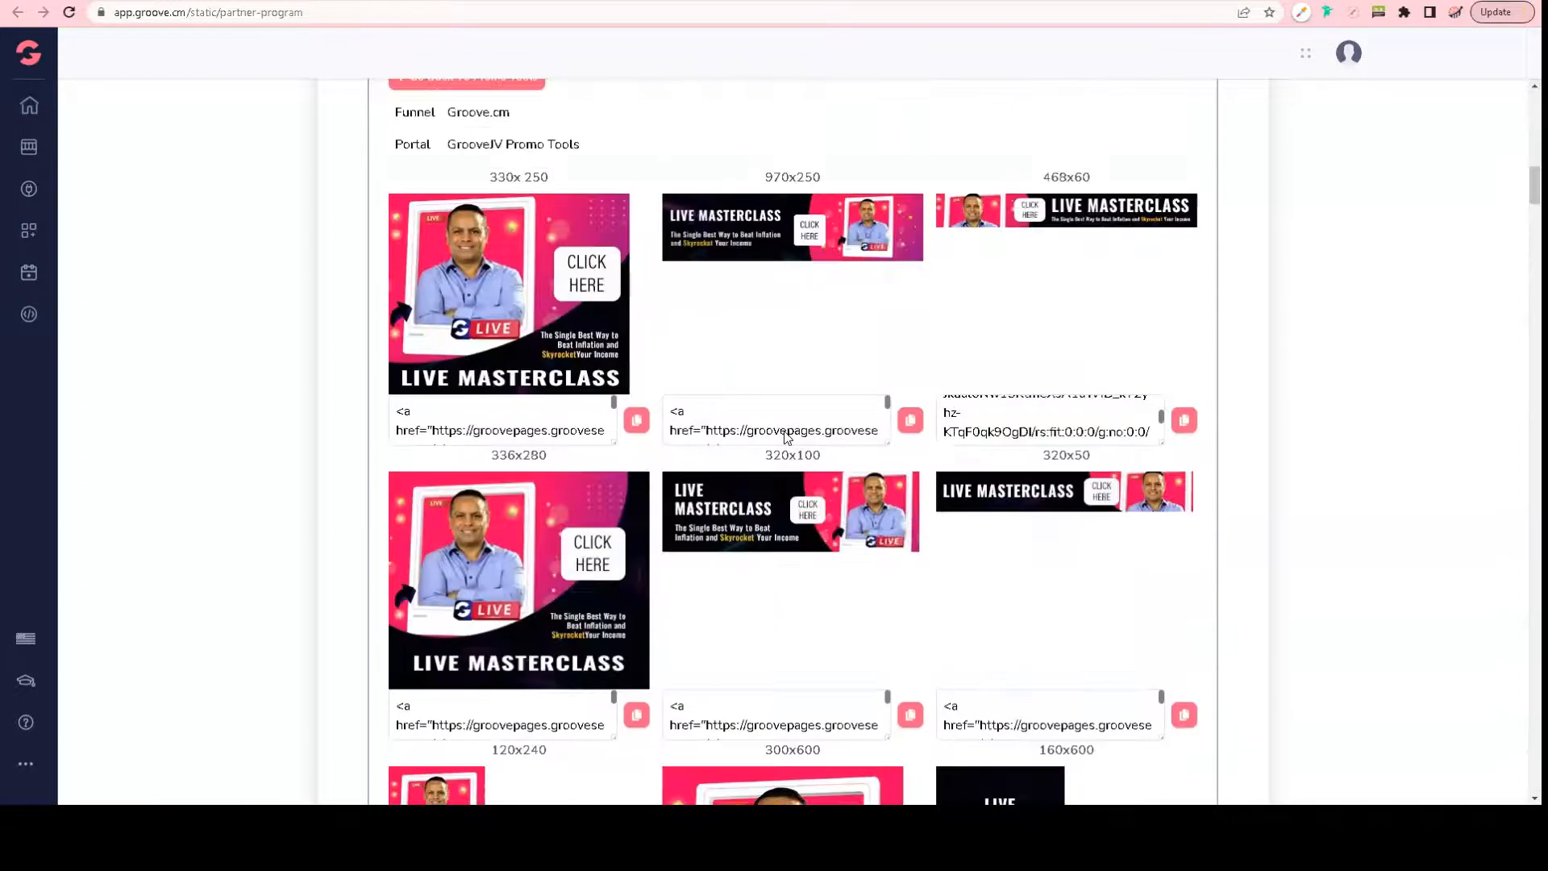
pyautogui.scroll(3, 774, 435)
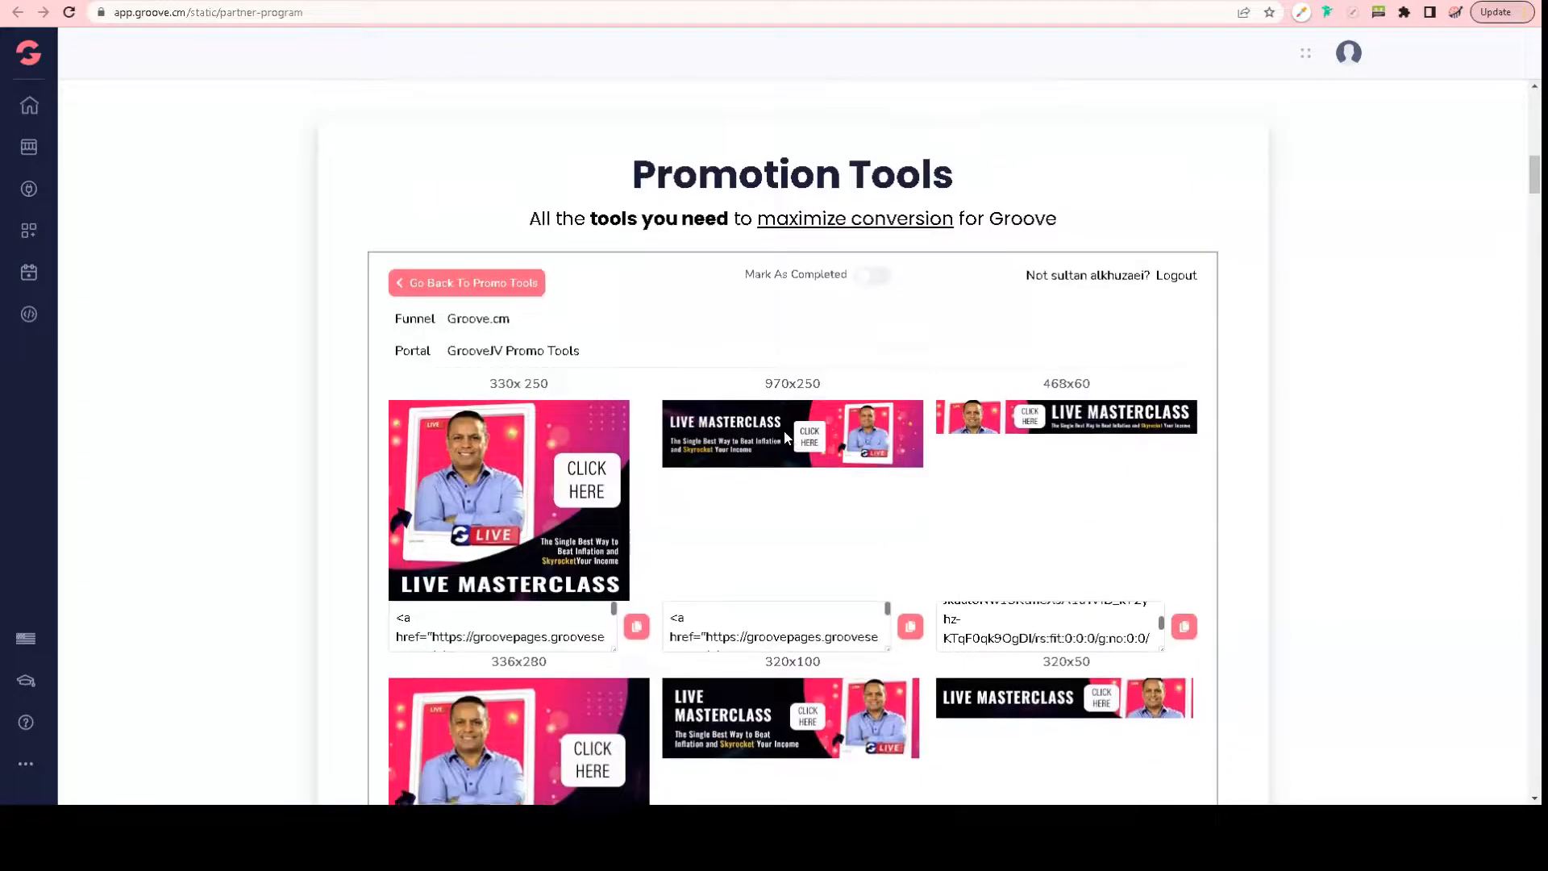
pyautogui.click(958, 364)
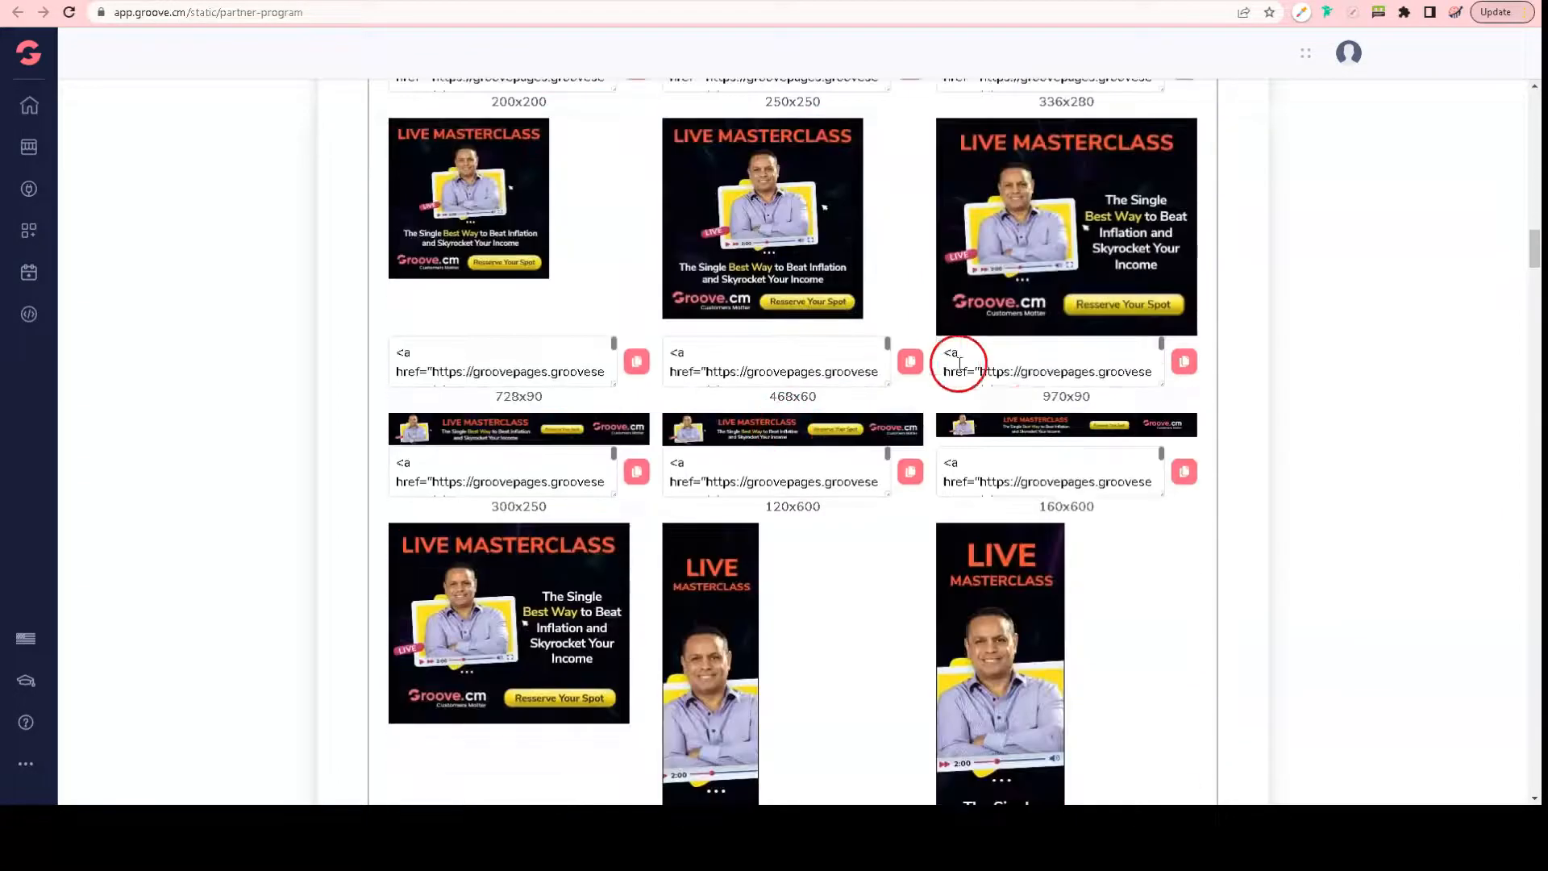
pyautogui.scroll(-3, 1081, 473)
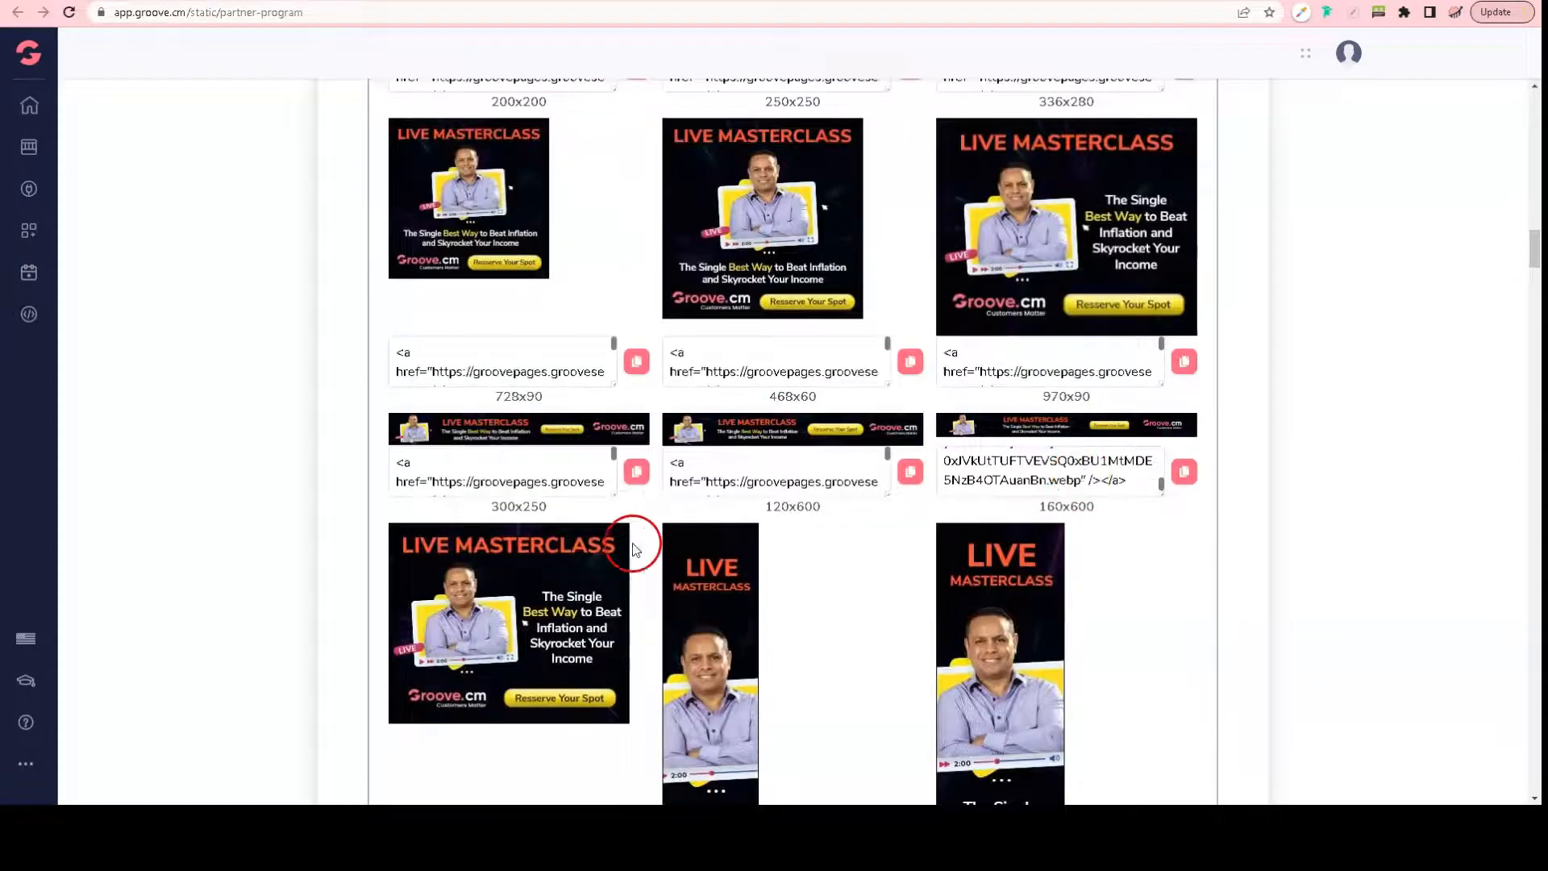
pyautogui.scroll(-2, 578, 692)
pyautogui.scroll(-3, 577, 576)
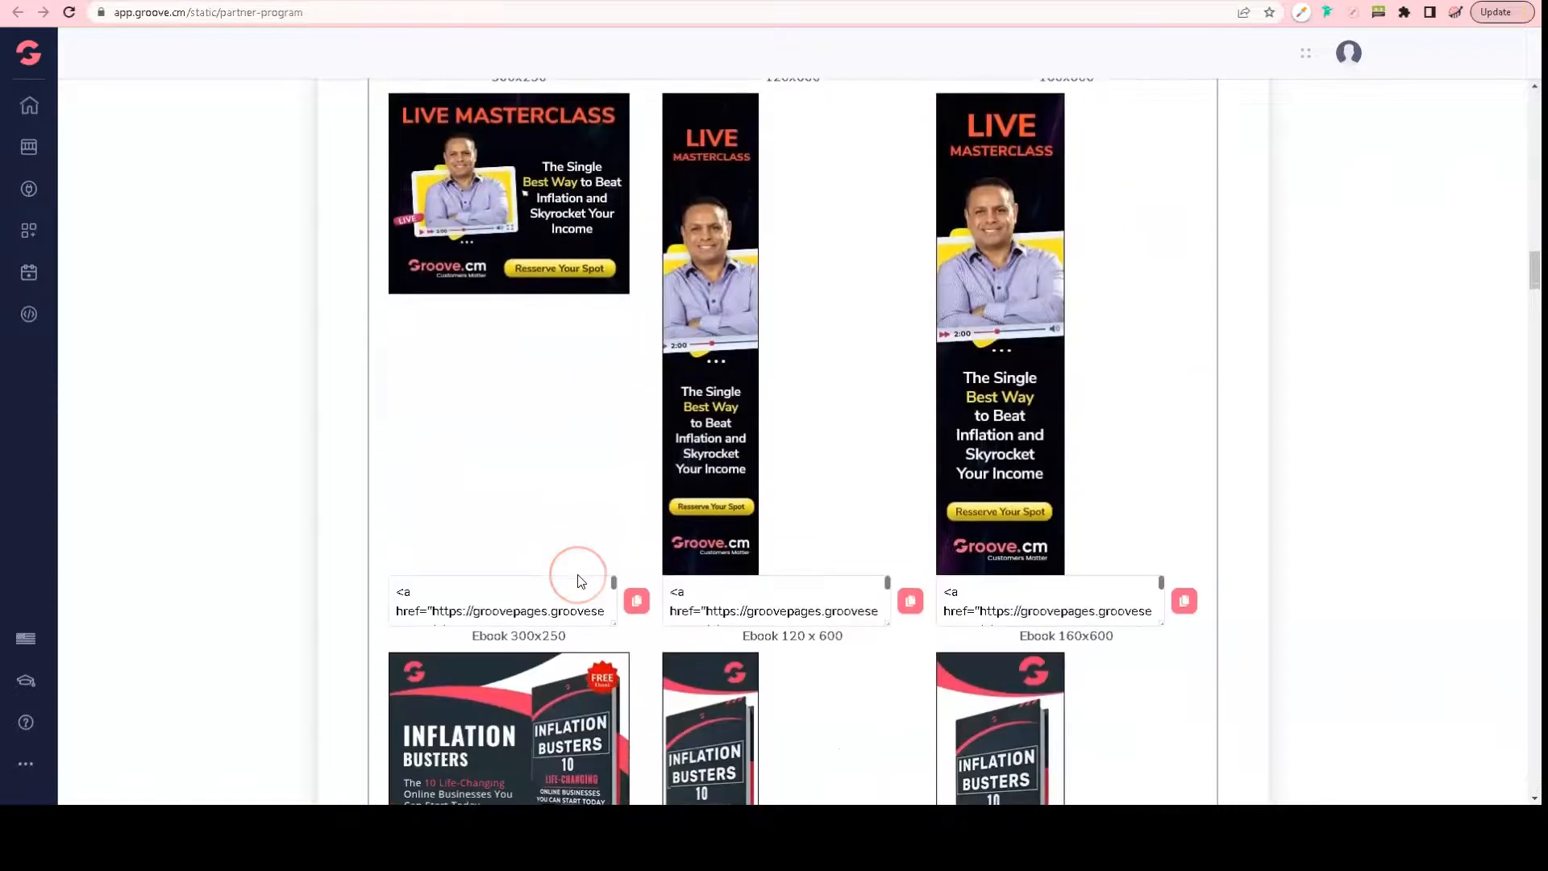
pyautogui.click(633, 601)
# Step: Copy the Ebook 300x250 banner's embed code into the blog's Sidebar Ads Code below the <br> tag and save the ad settings
pyautogui.scroll(-4, 624, 597)
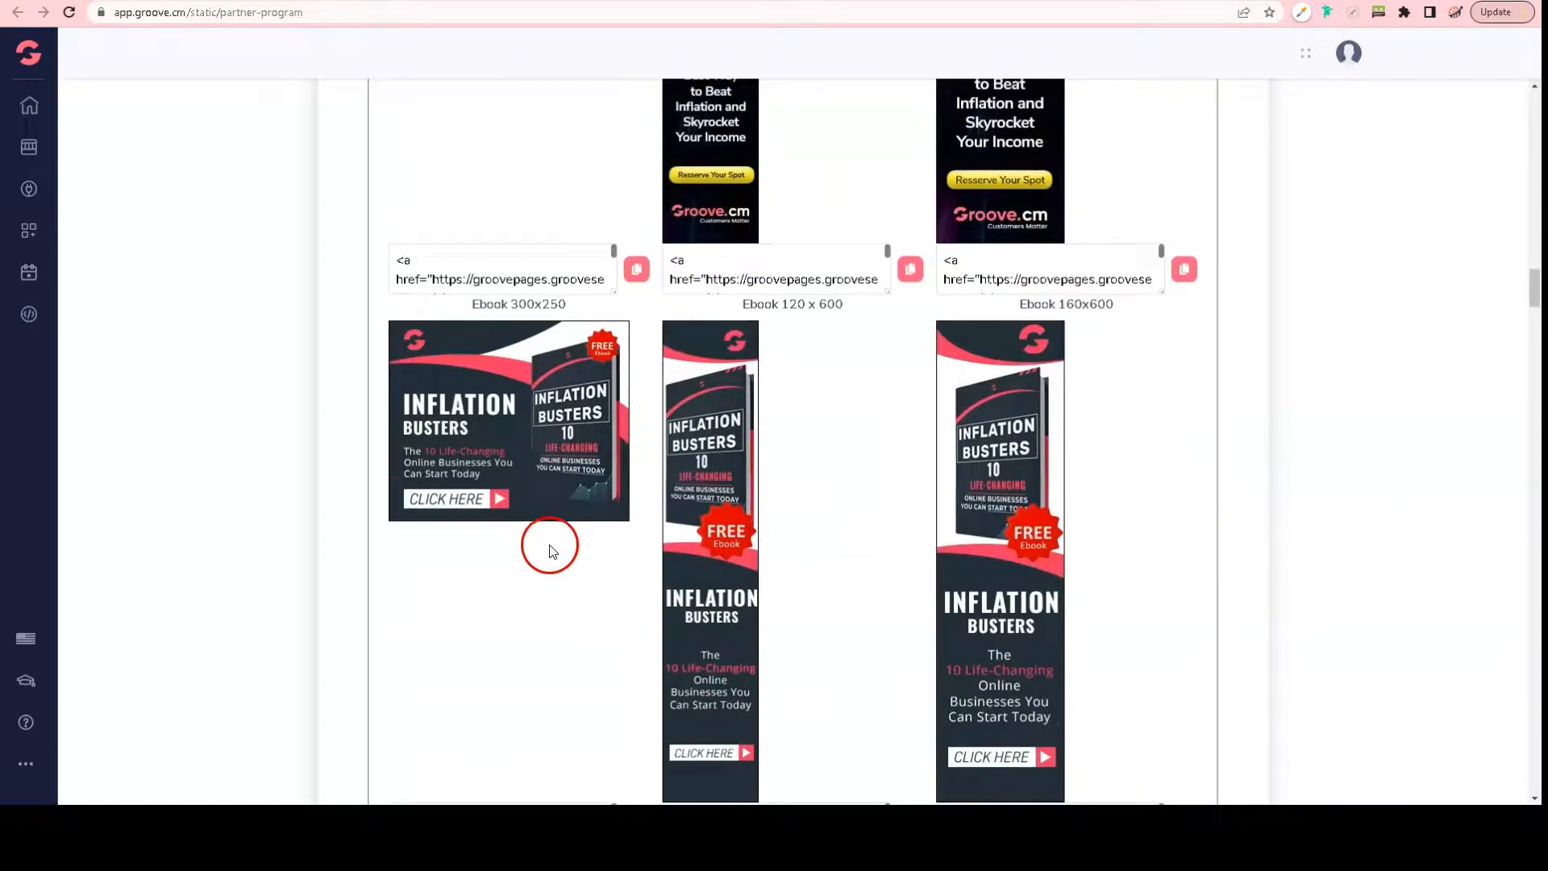
pyautogui.scroll(-3, 549, 546)
pyautogui.click(643, 597)
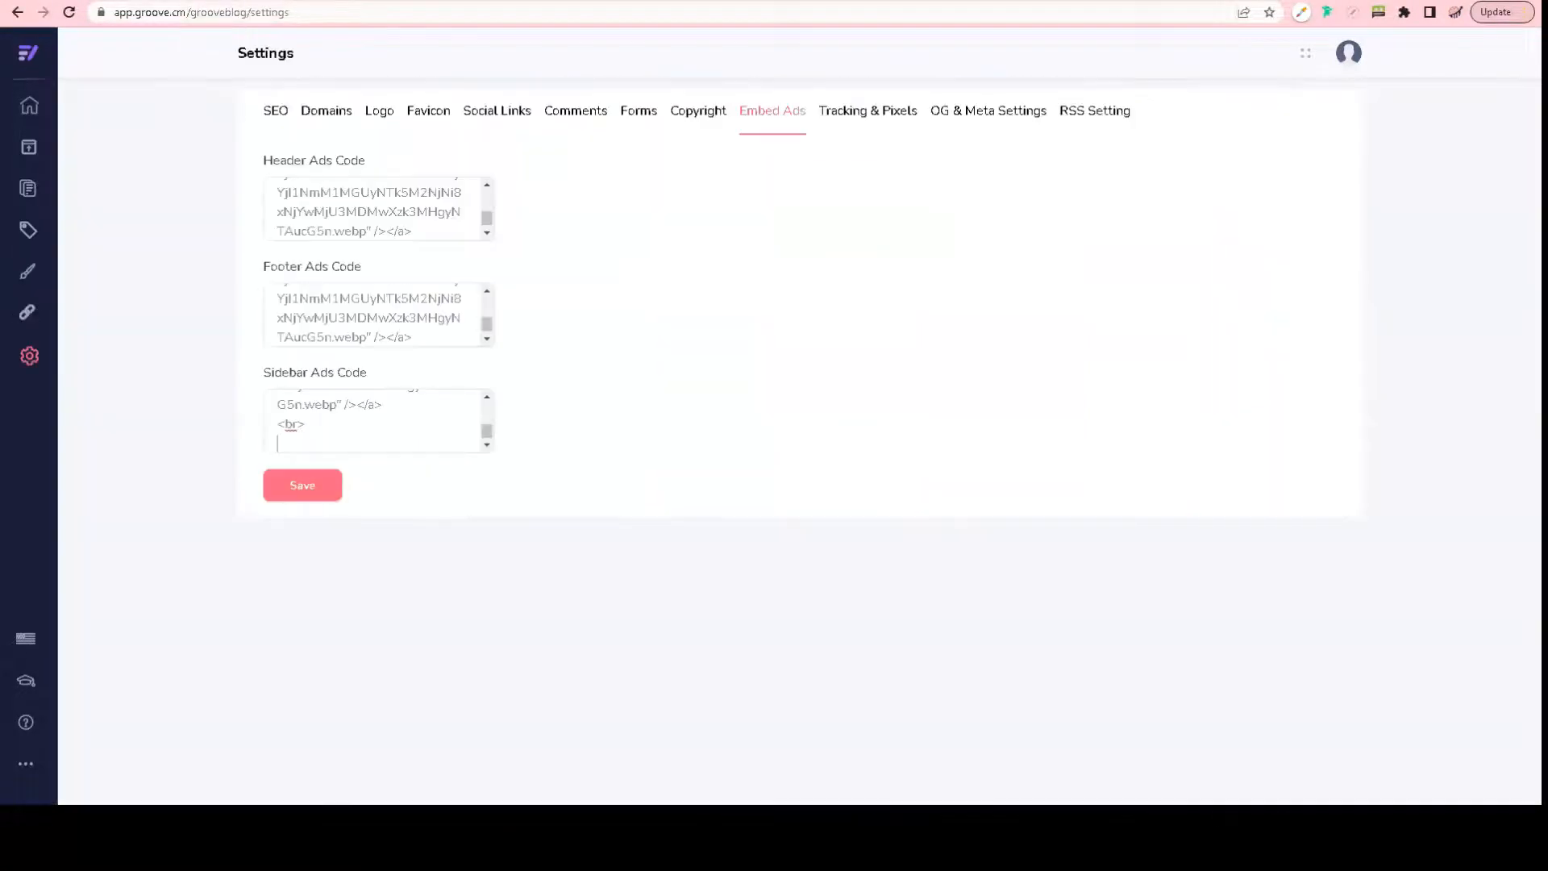
pyautogui.click(277, 436)
pyautogui.hotkey('ctrl', 'v')
pyautogui.click(317, 495)
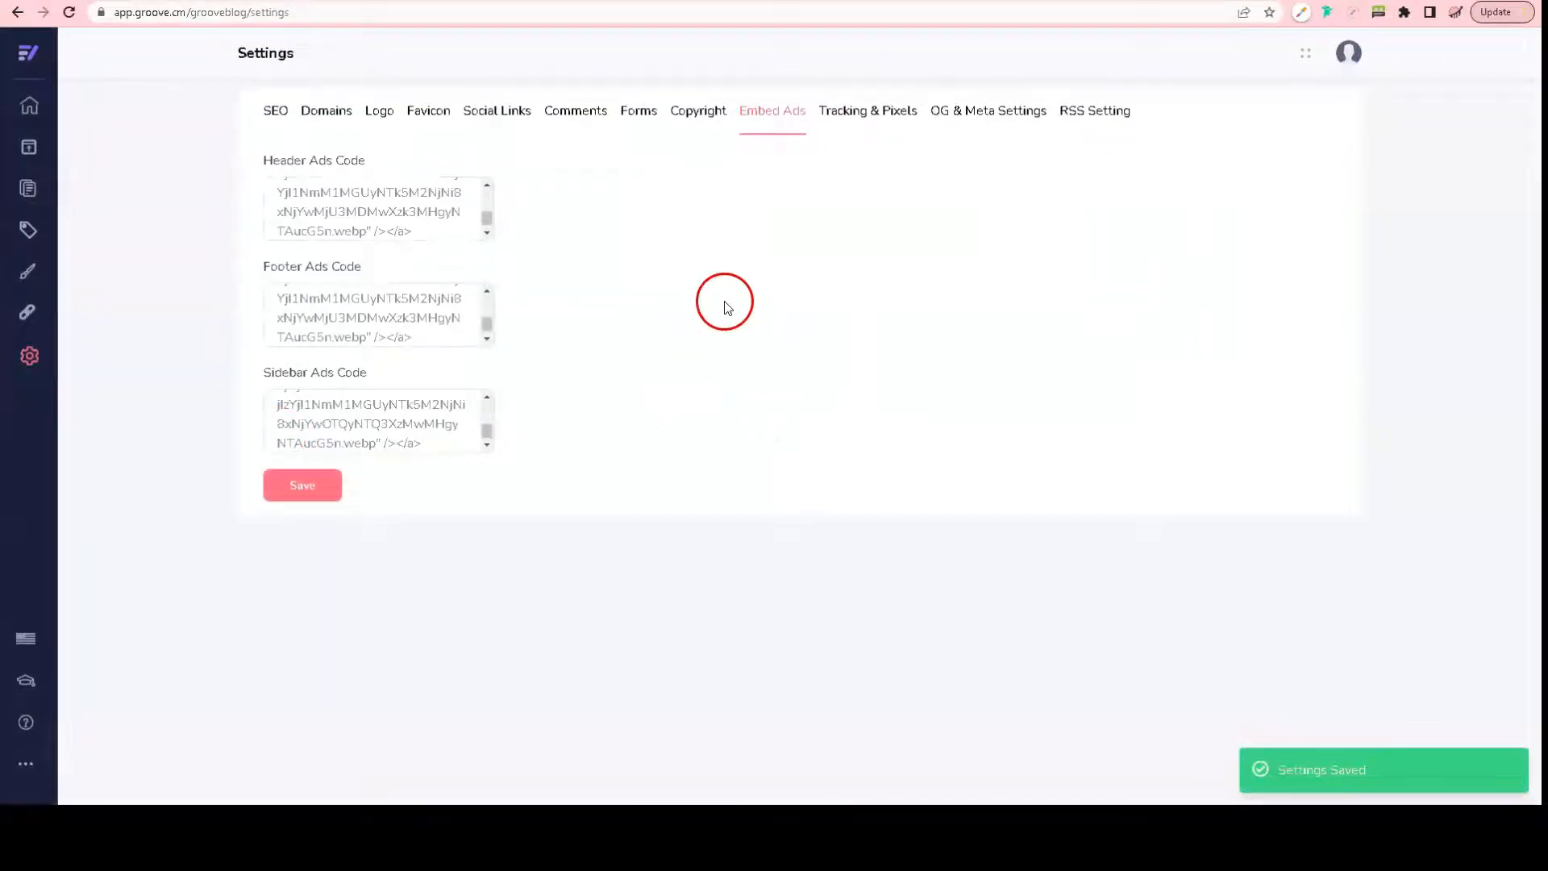
# Step: Show the blog's Tracking & Pixels settings and open Google Search Console in a new browser tab
pyautogui.click(905, 126)
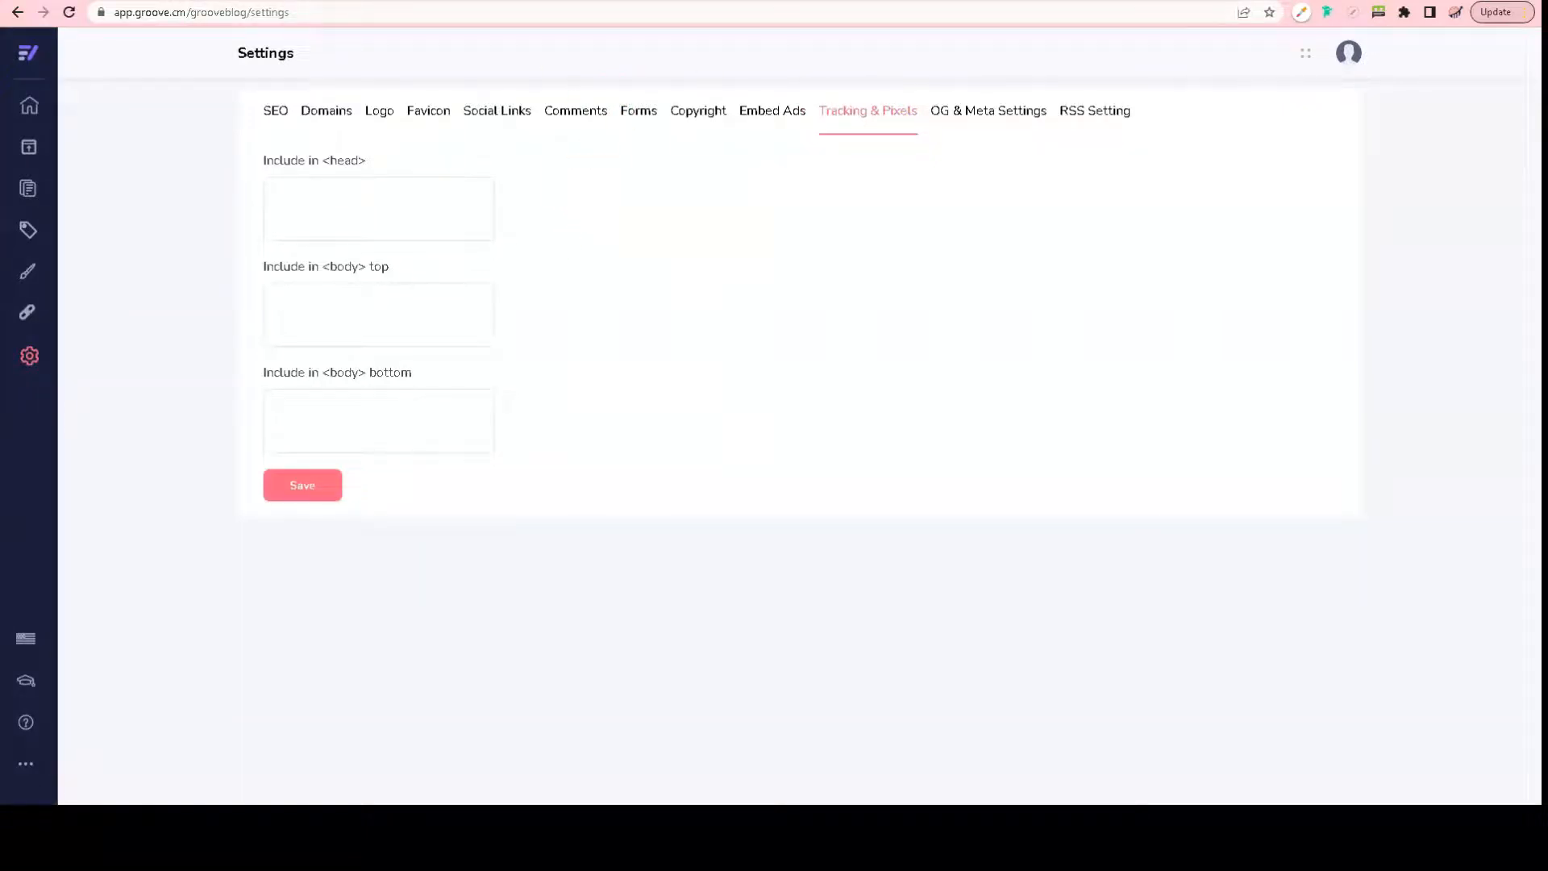
pyautogui.hotkey('ctrl', 't')
pyautogui.write('google s')
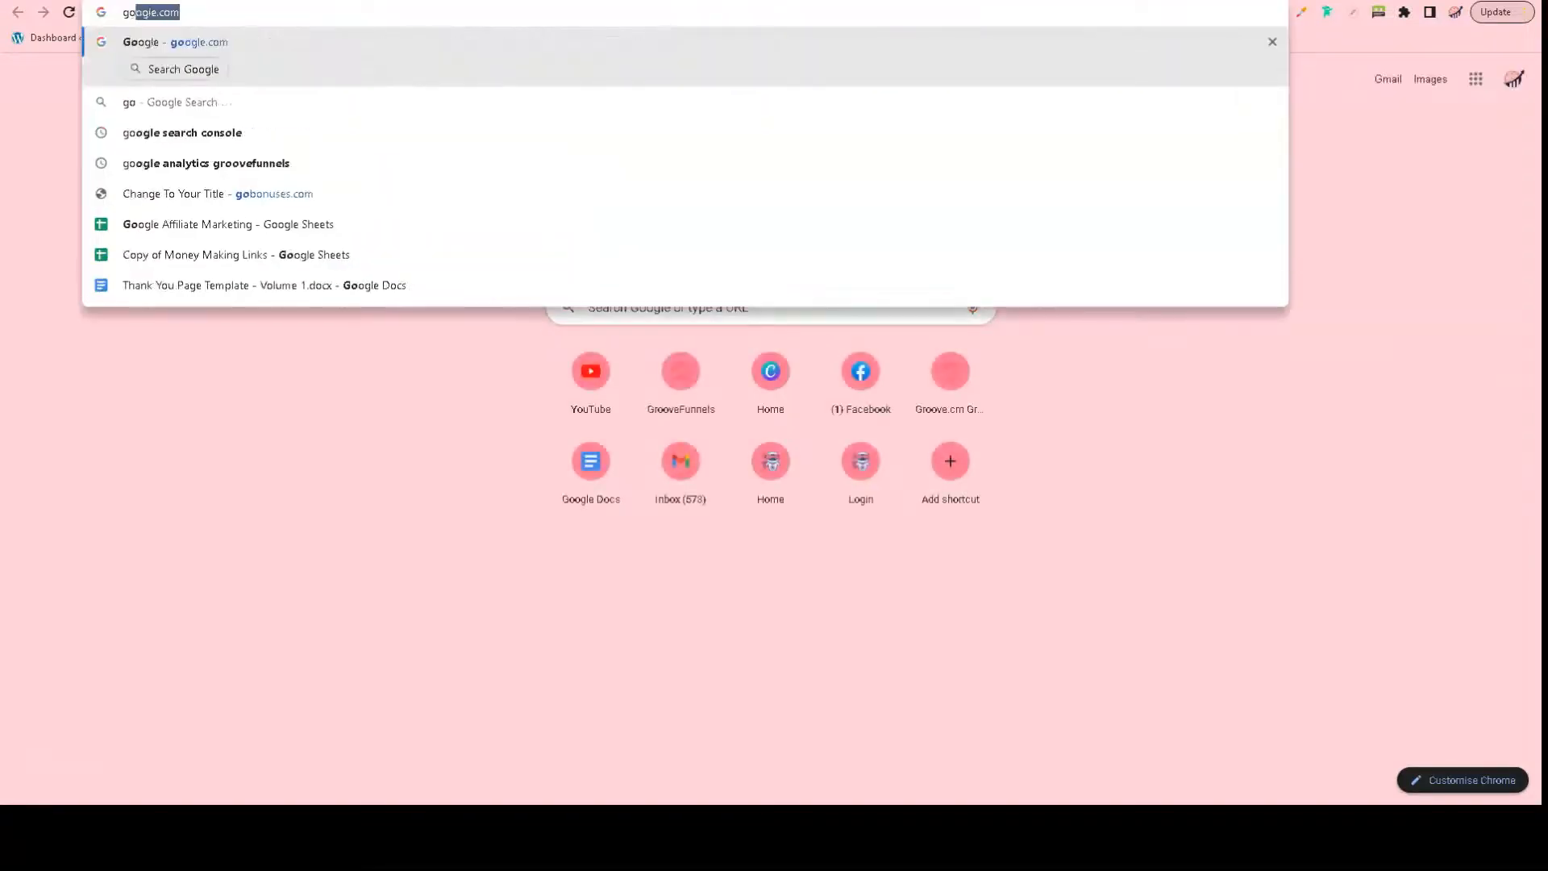
pyautogui.write('earch.')
pyautogui.press('Return')
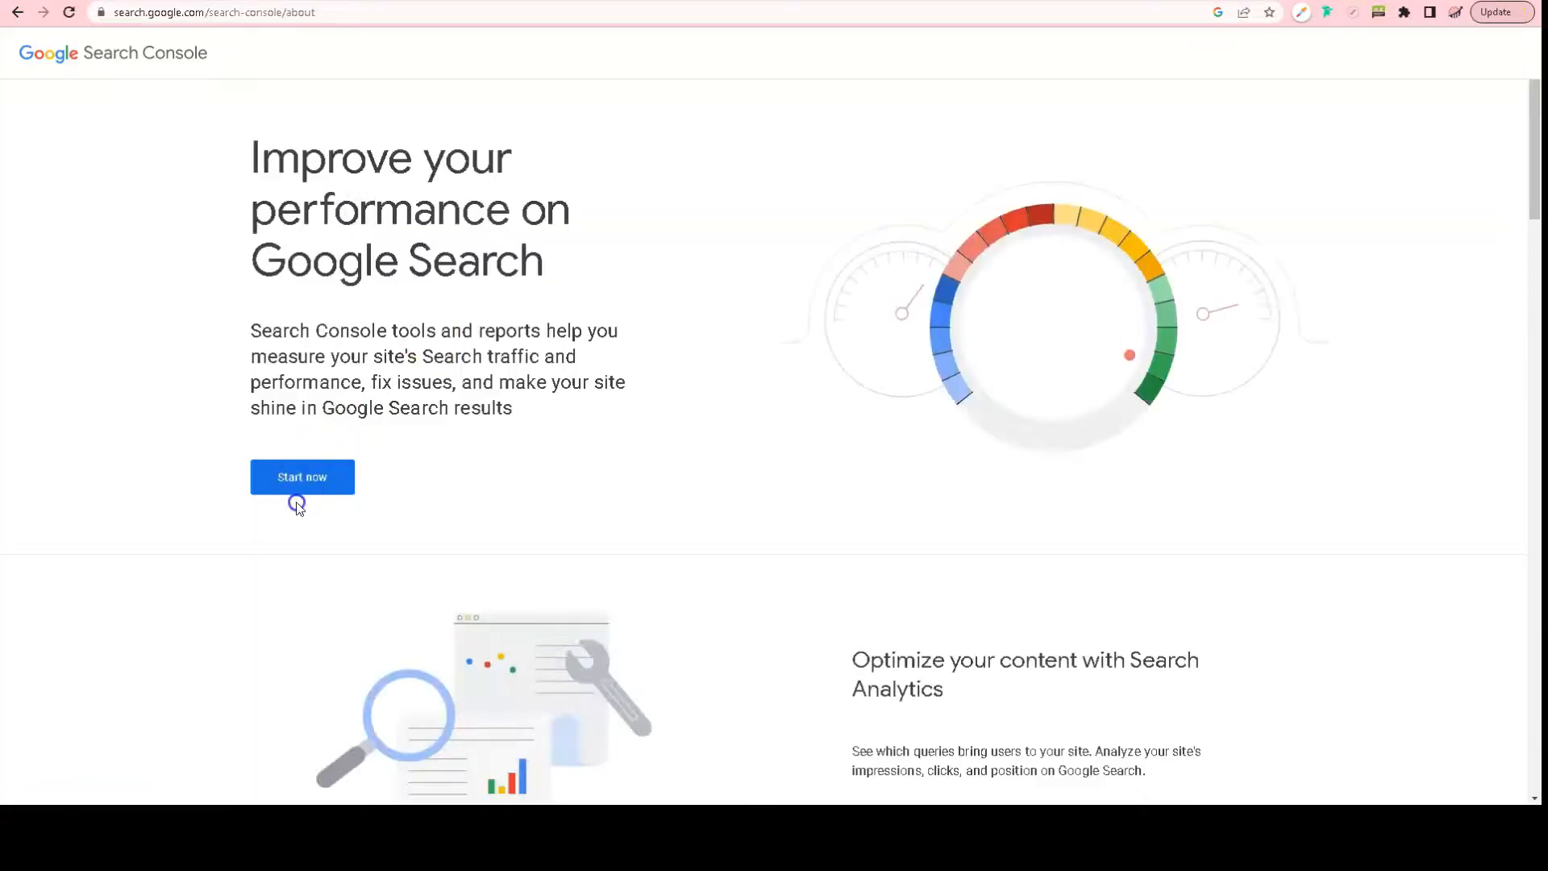
pyautogui.click(317, 494)
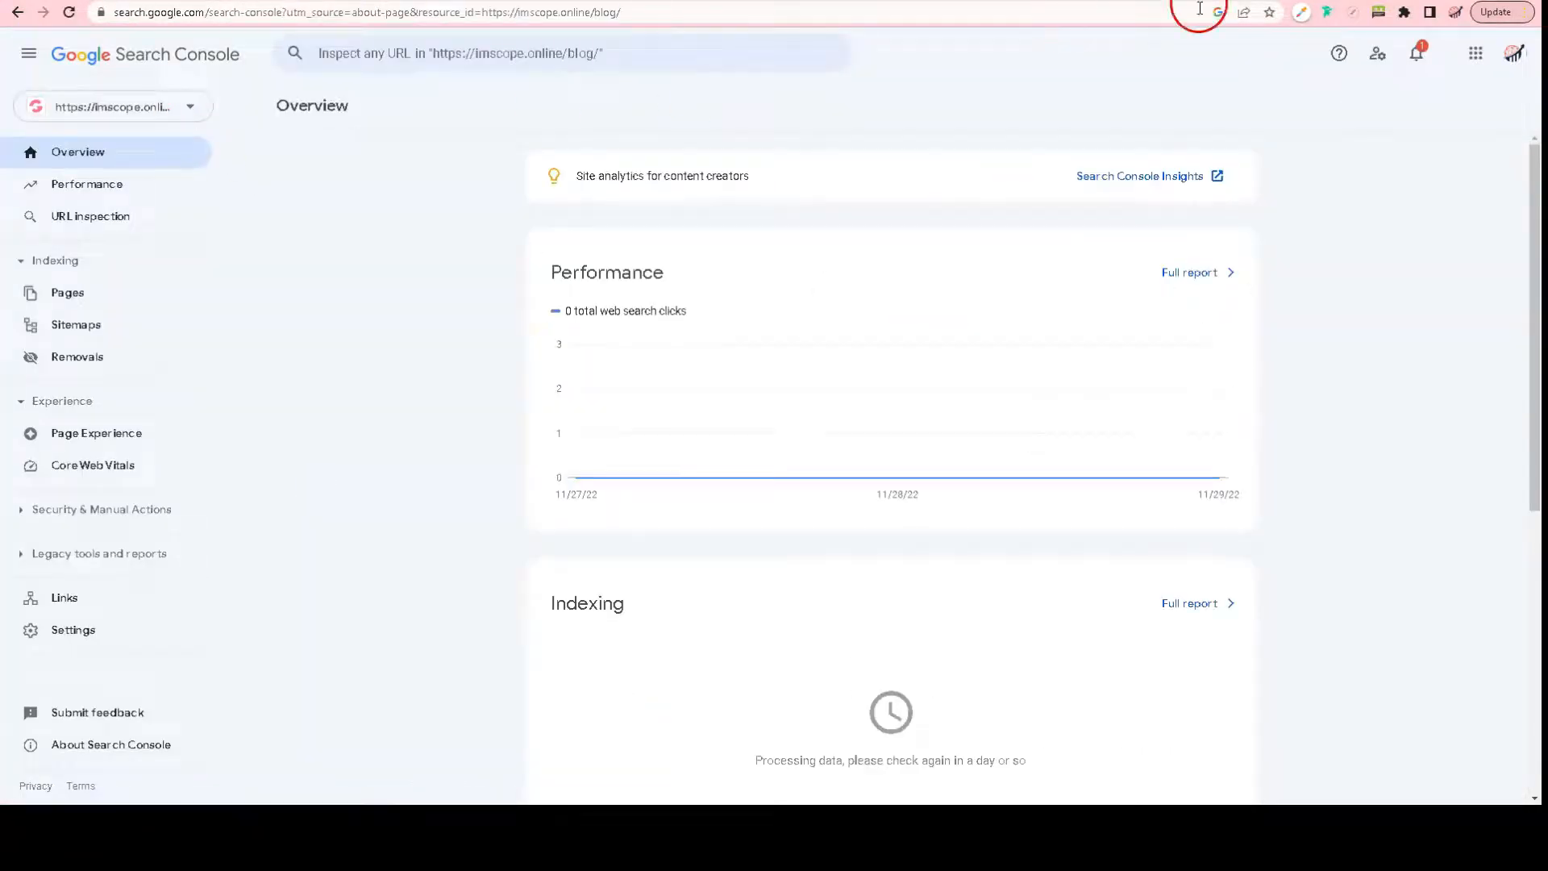
pyautogui.click(184, 107)
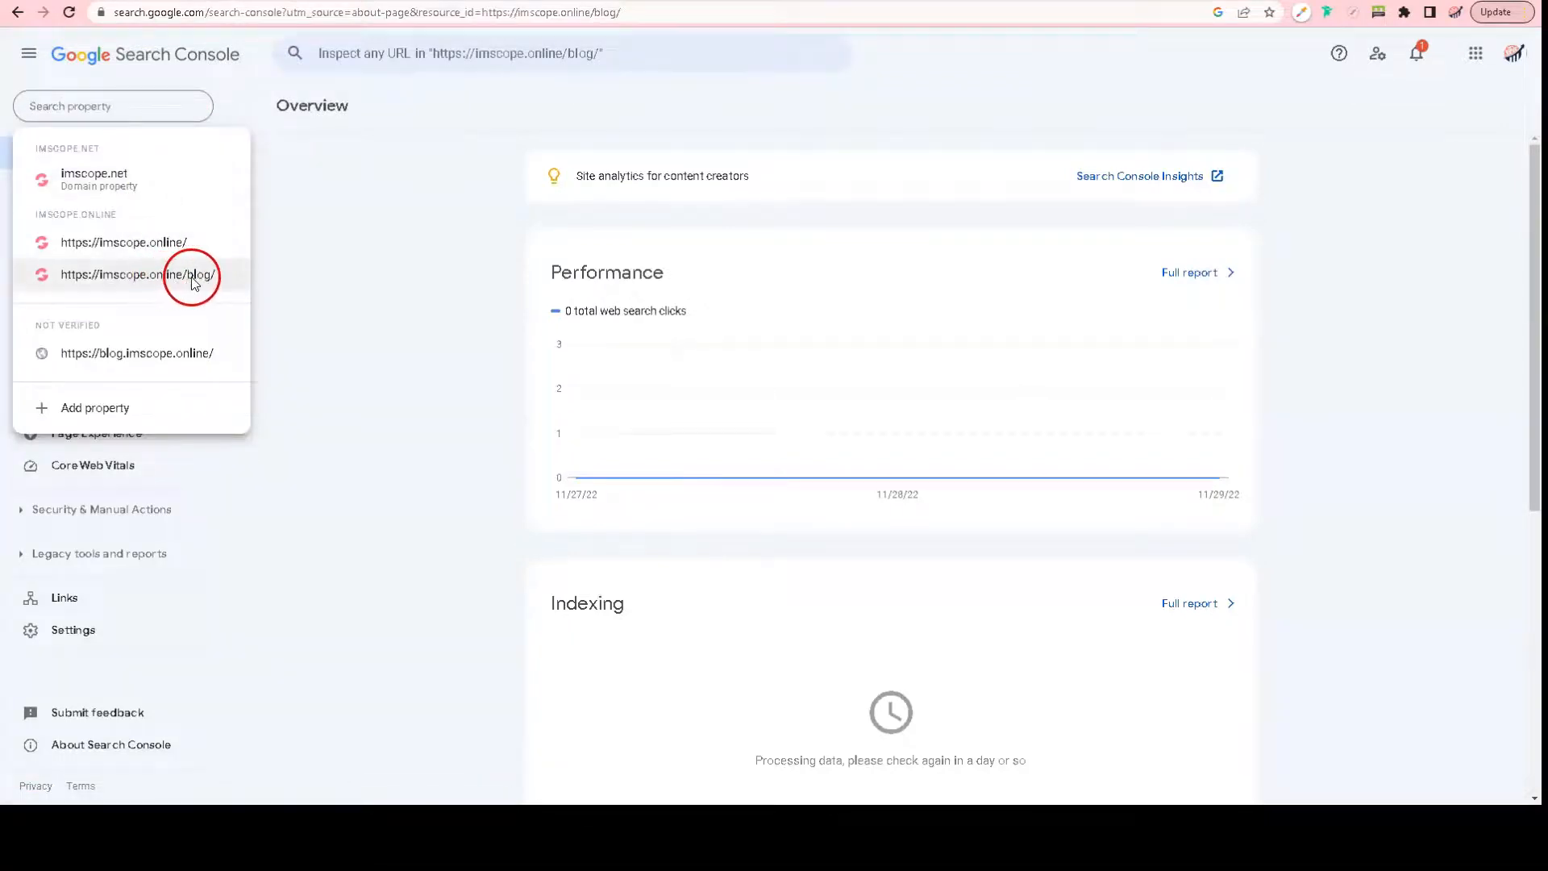
pyautogui.click(108, 407)
pyautogui.click(997, 475)
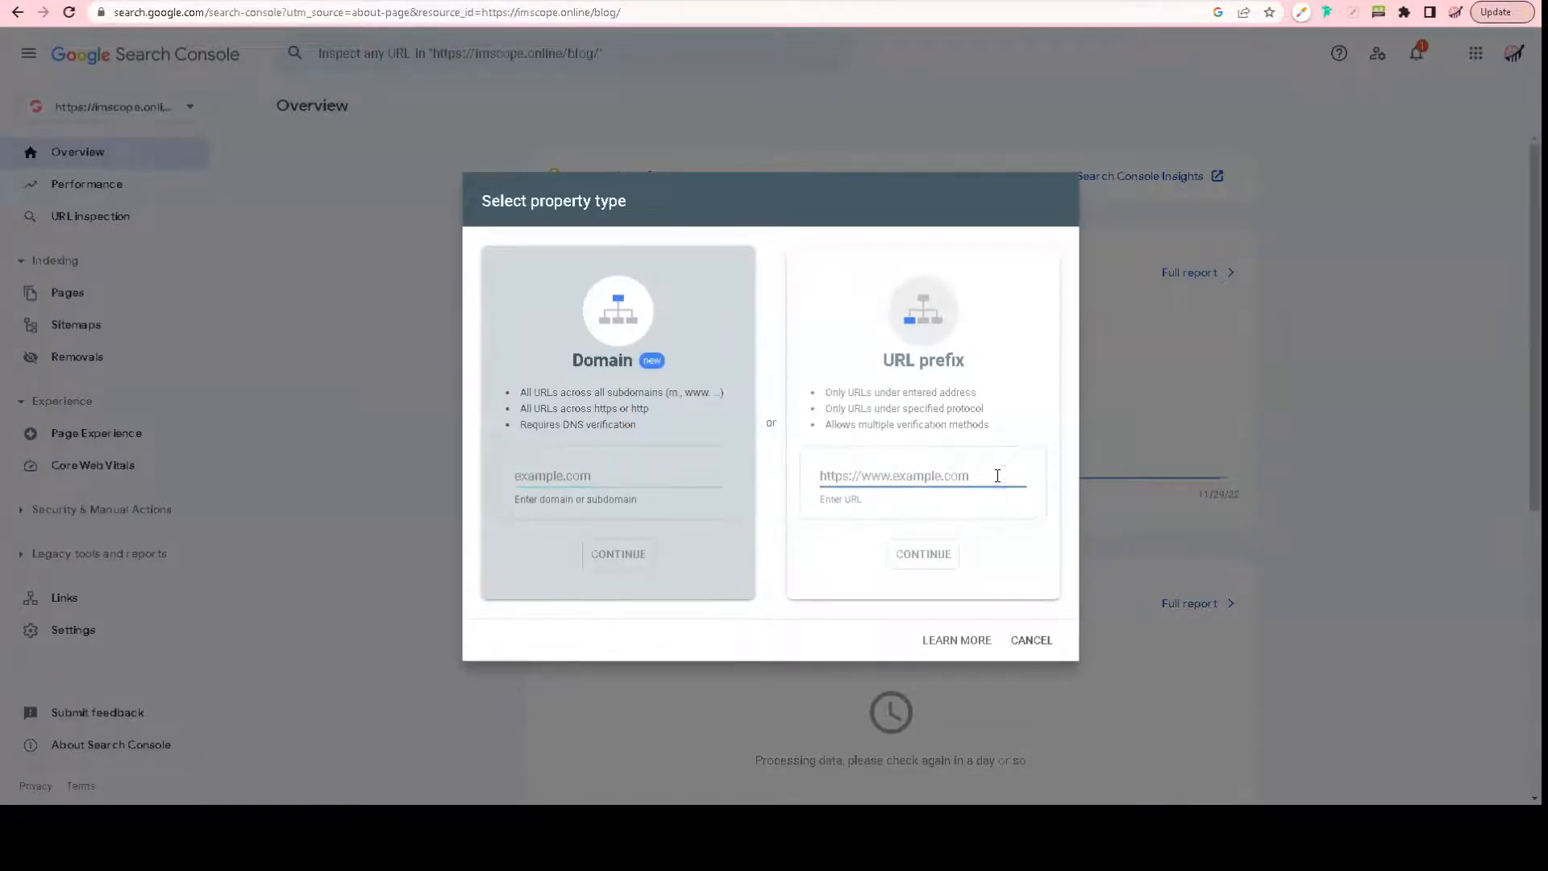
pyautogui.click(969, 518)
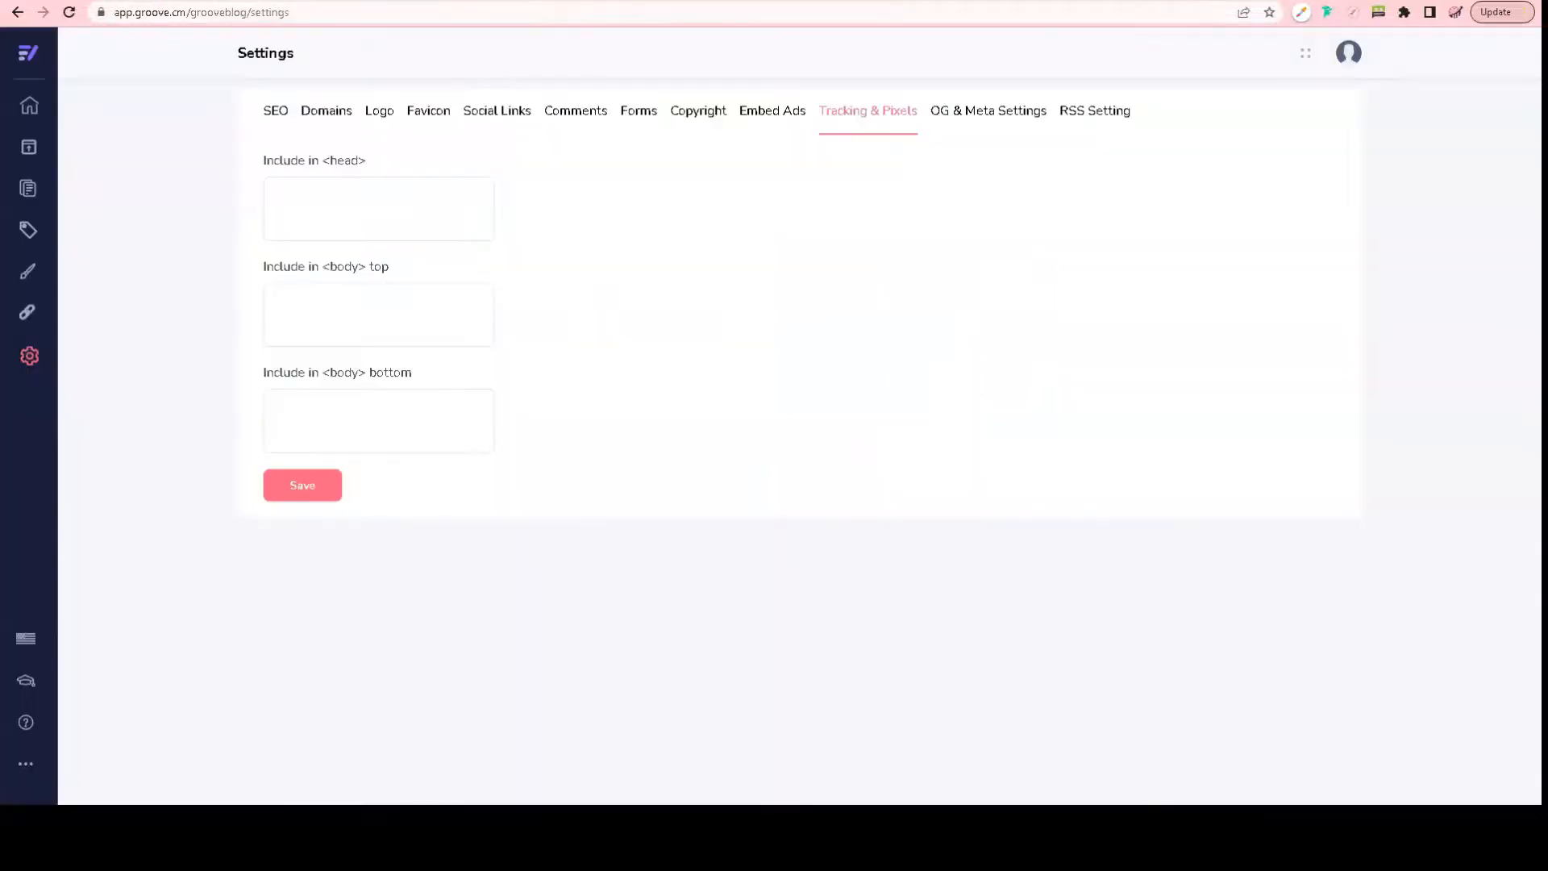
pyautogui.click(337, 211)
pyautogui.click(979, 111)
pyautogui.click(887, 110)
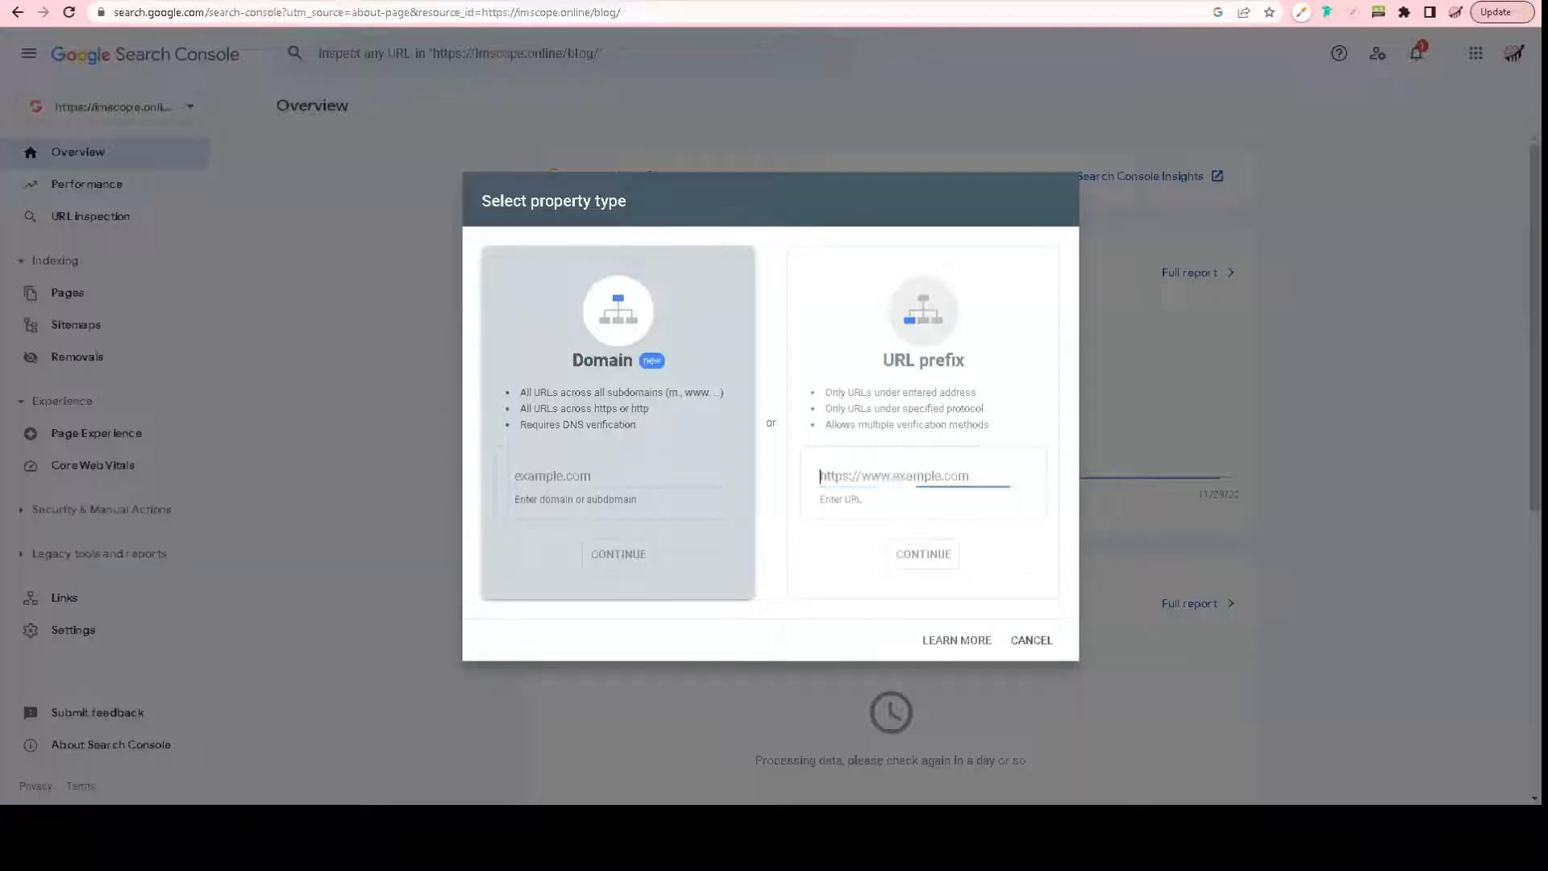
pyautogui.click(381, 226)
pyautogui.click(113, 107)
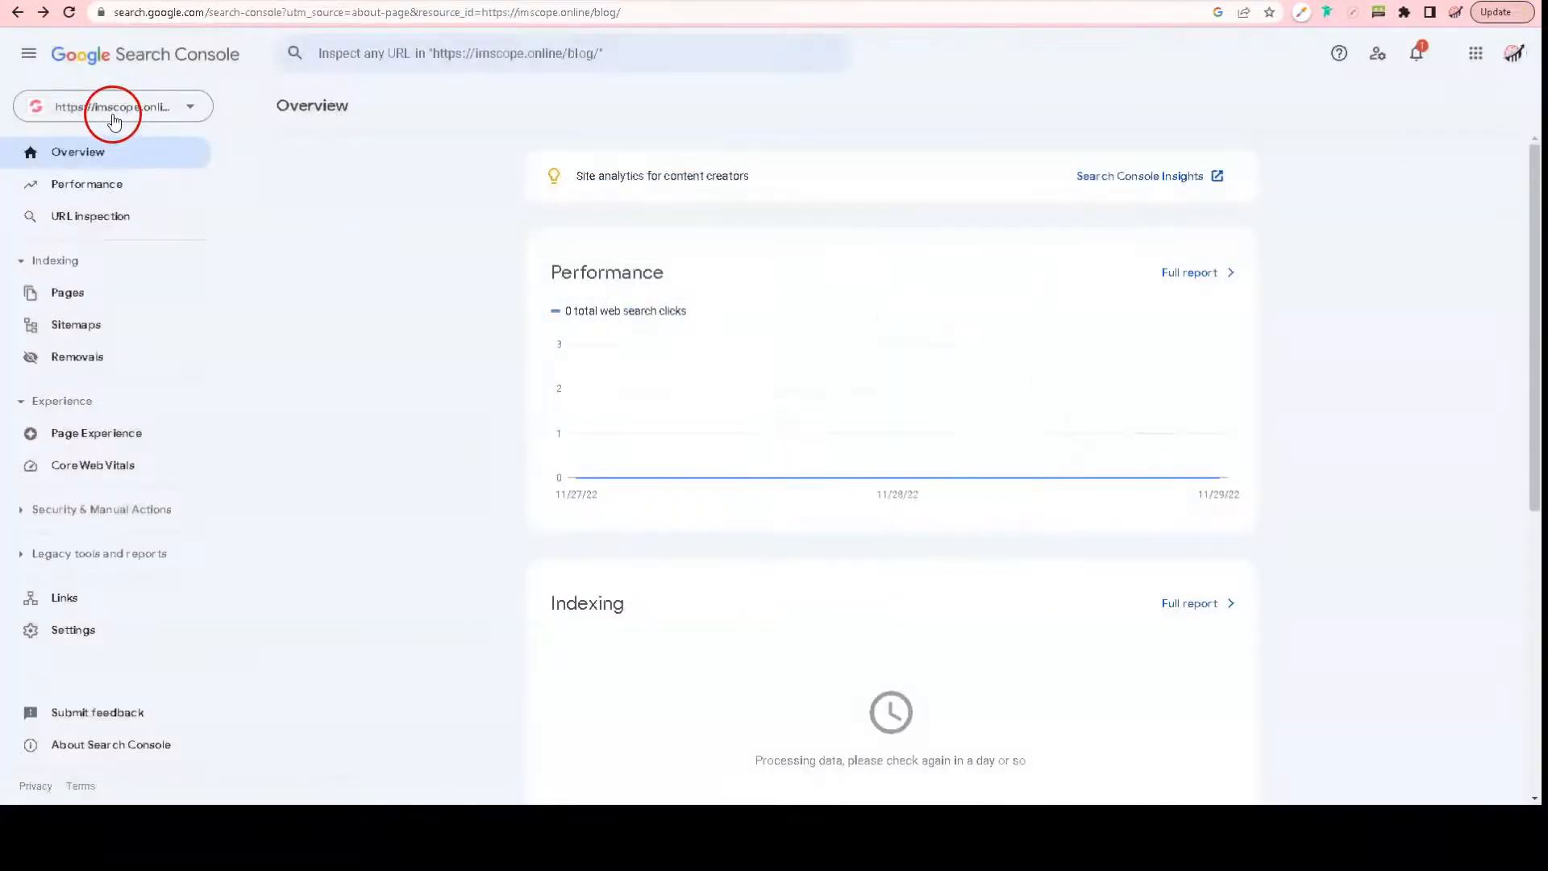
pyautogui.click(193, 275)
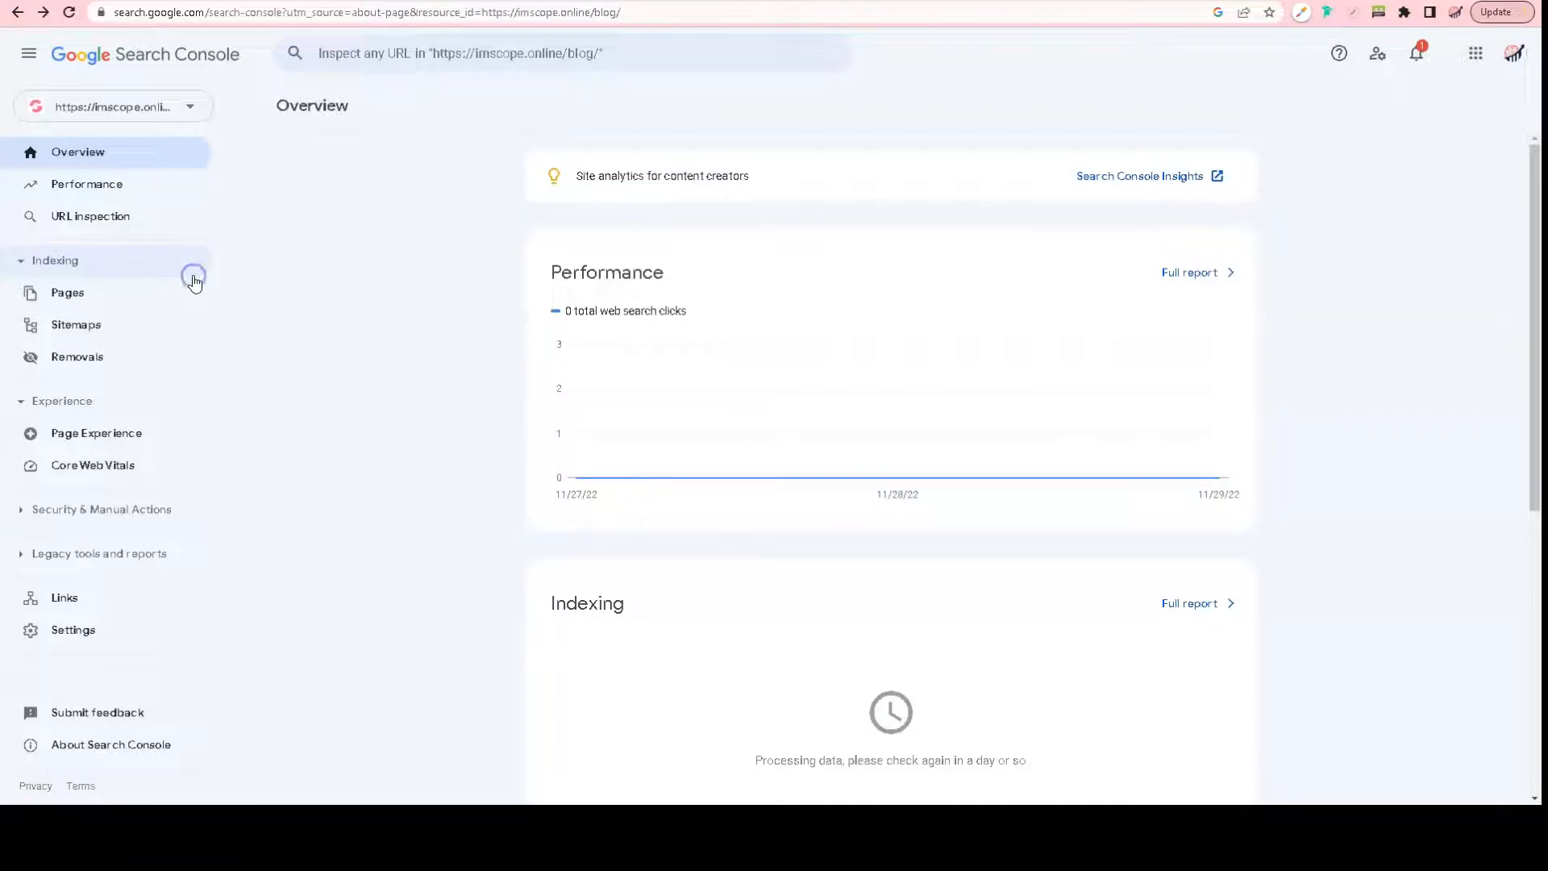
pyautogui.click(89, 631)
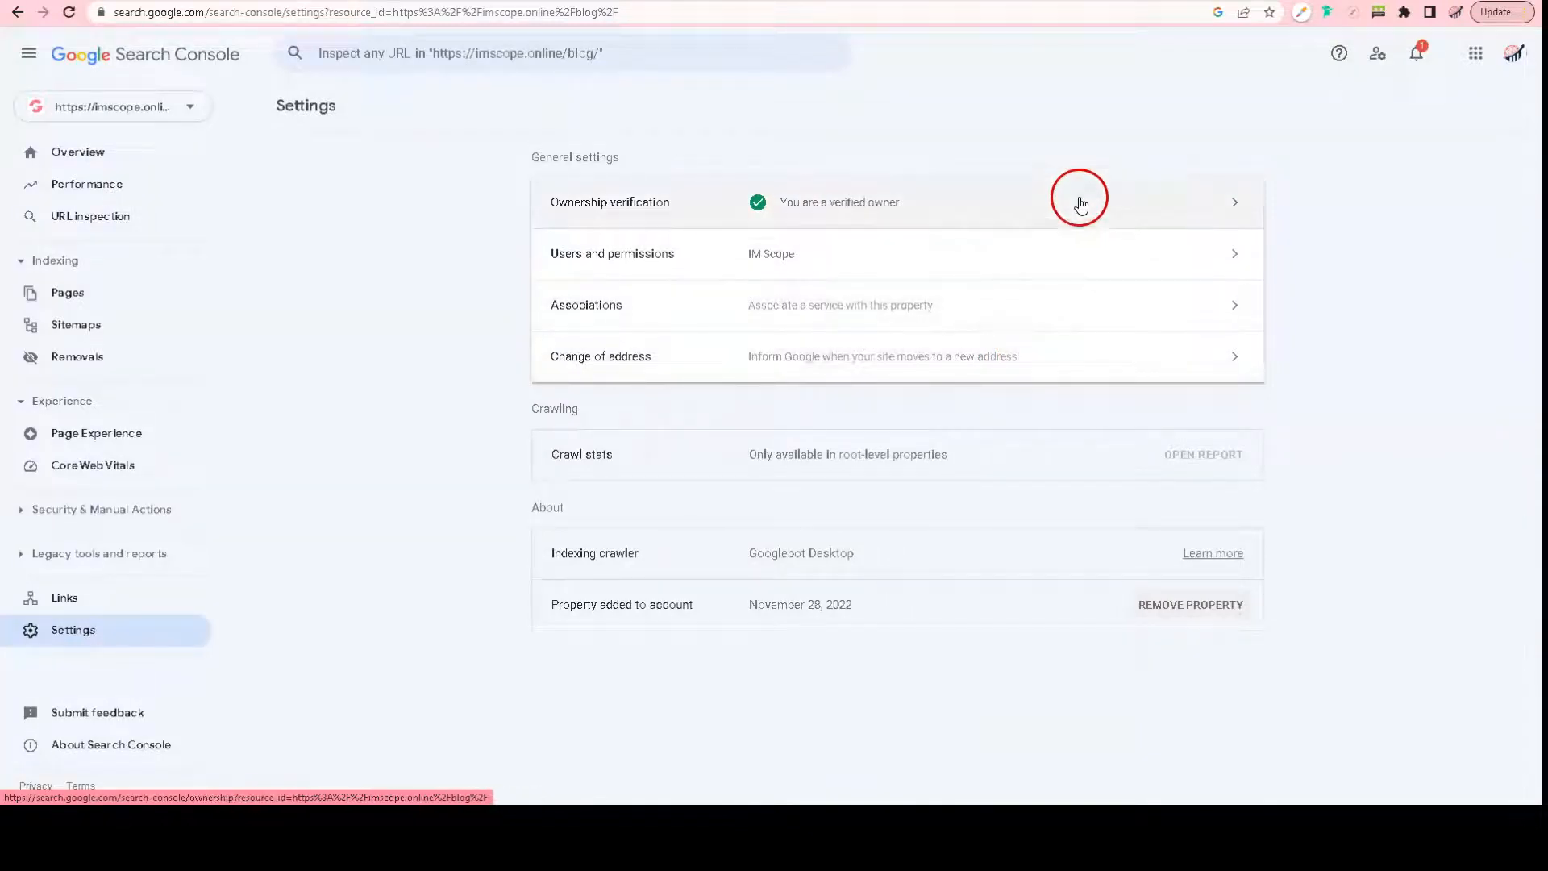
pyautogui.click(1194, 206)
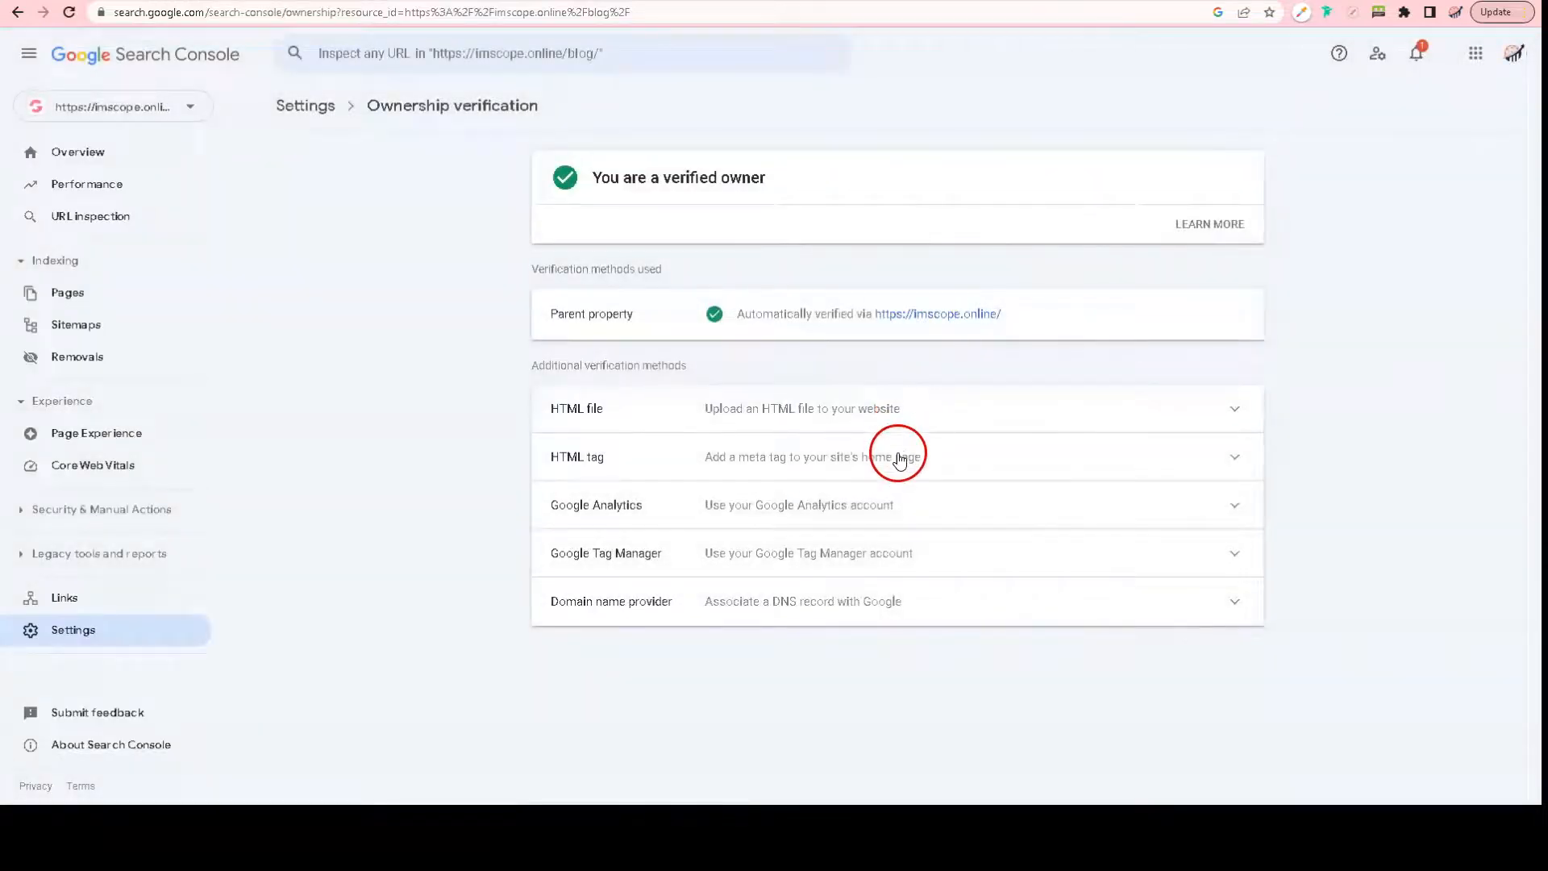
pyautogui.click(899, 453)
pyautogui.click(1209, 535)
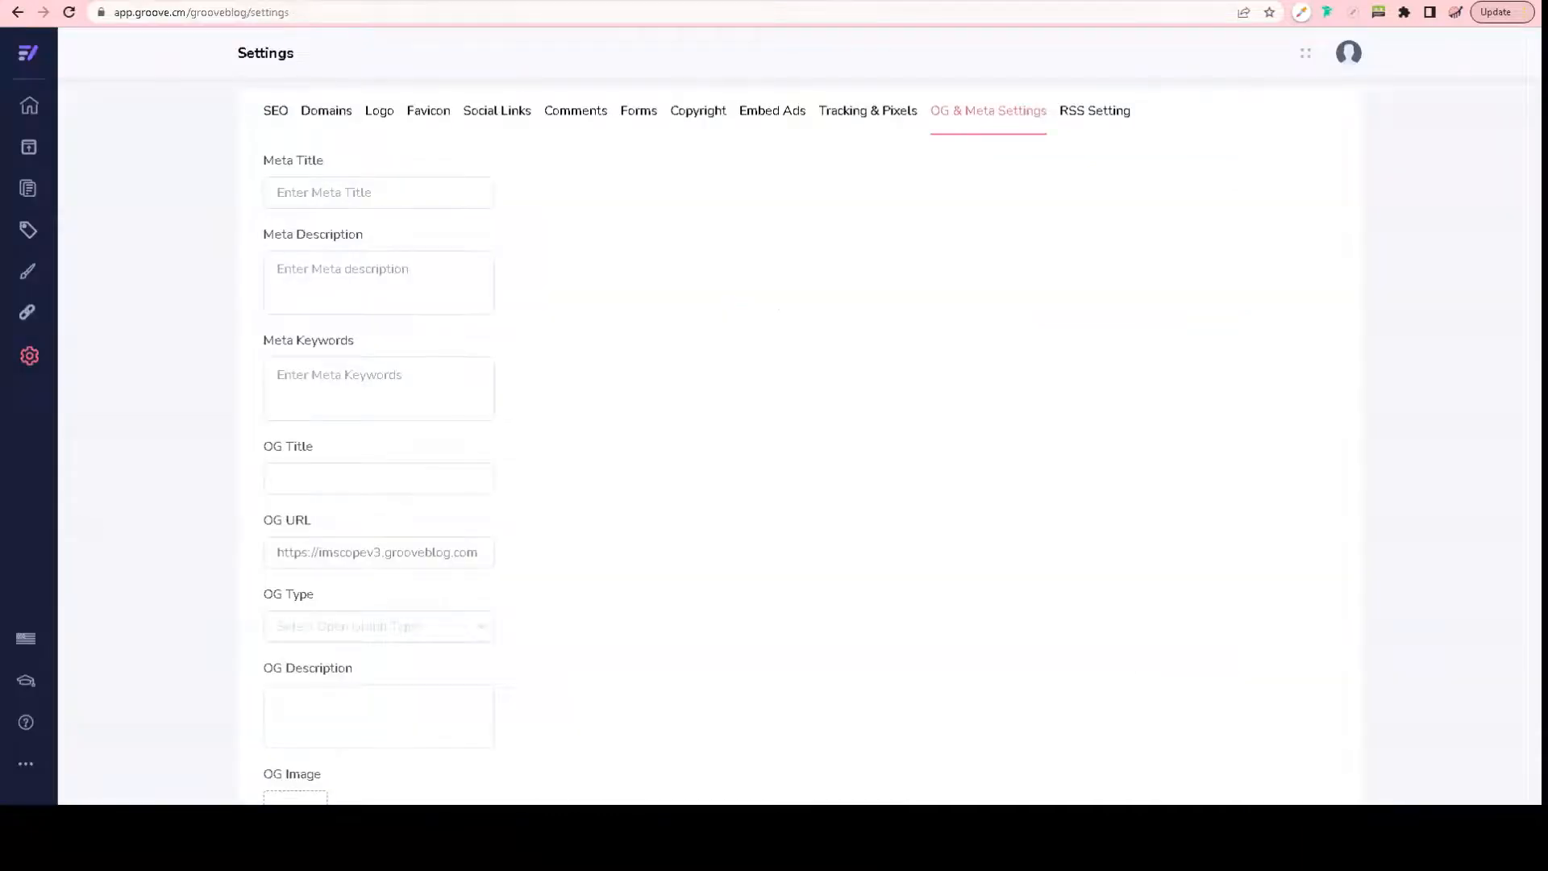
# Step: Paste the Google verification meta tag into the blog's <head> tracking code and save the settings
pyautogui.click(877, 113)
pyautogui.click(403, 238)
pyautogui.hotkey('ctrl', 'v')
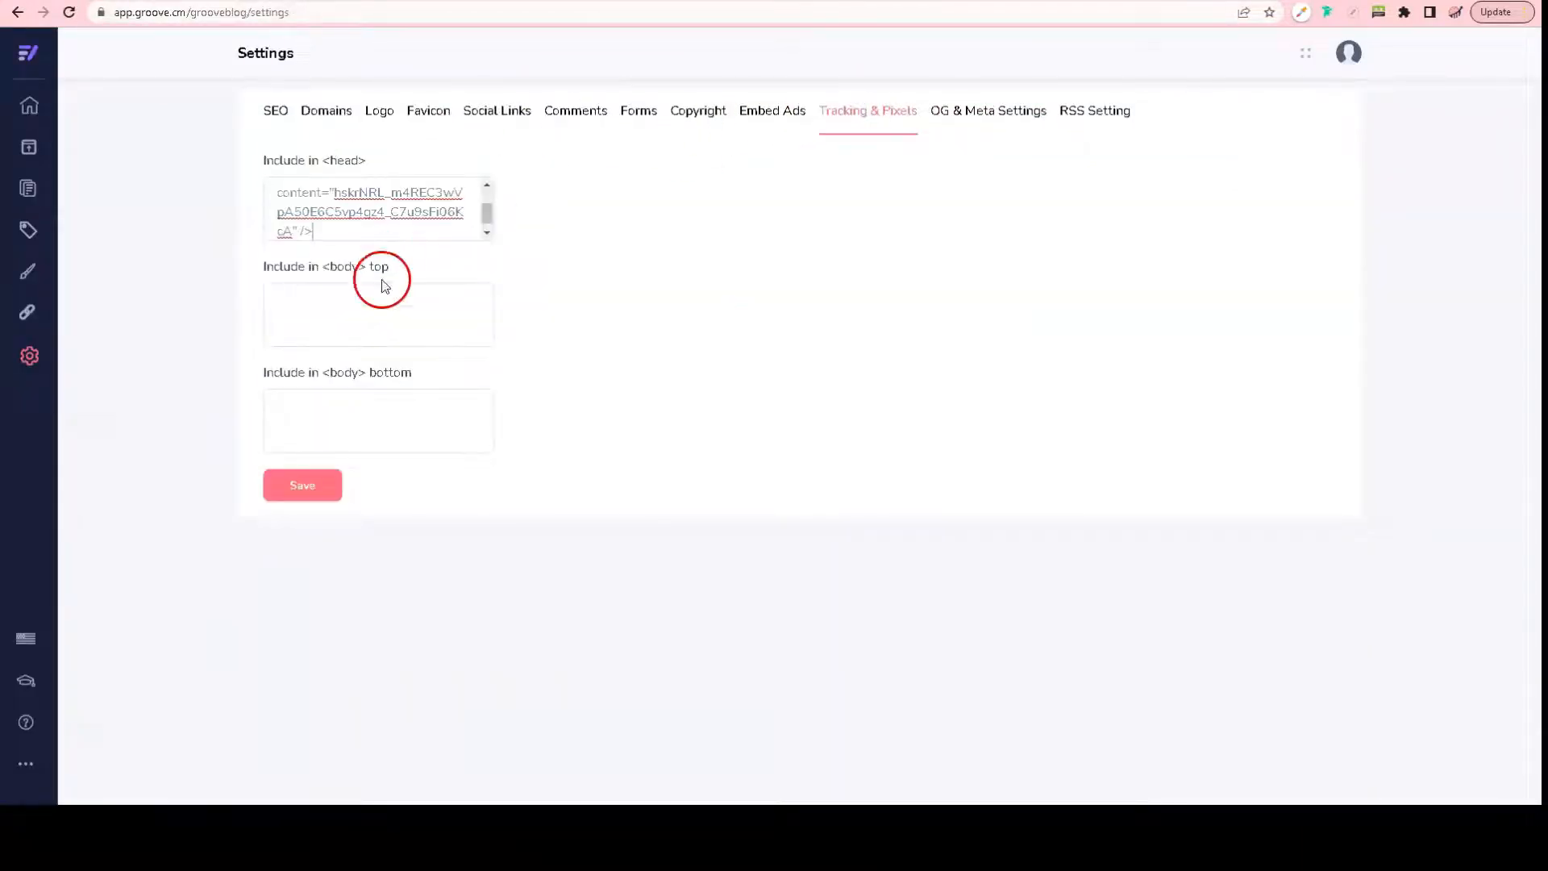
pyautogui.click(331, 480)
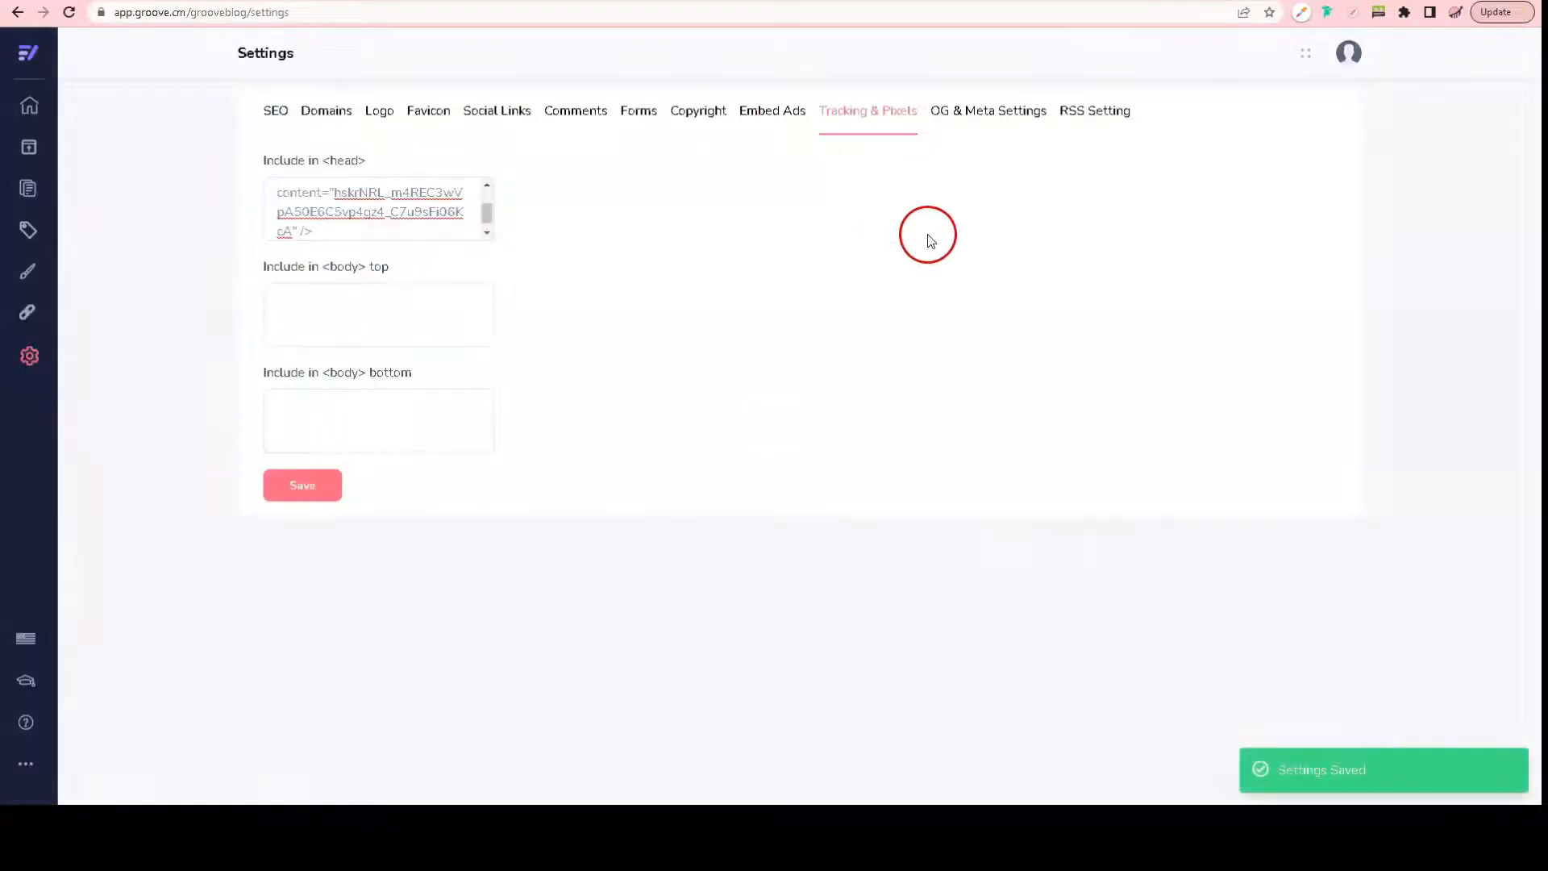
# Step: Set the blog's Meta Title to "Internet Marketing Scope - Build An Online Profitable Business"
pyautogui.click(1003, 109)
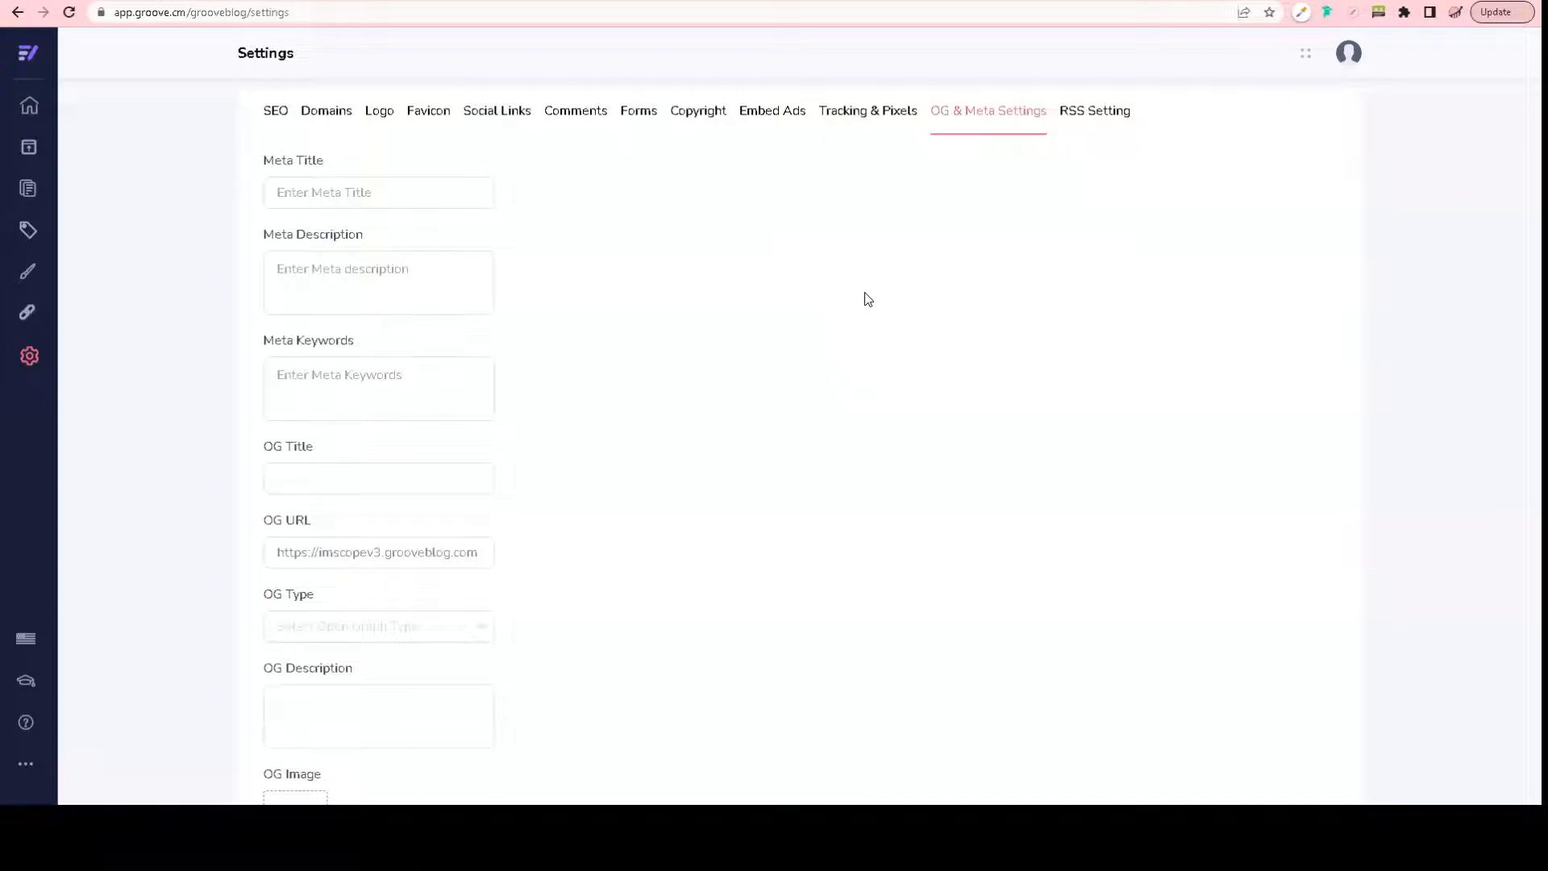
pyautogui.click(345, 196)
pyautogui.write('n Online Profitable Business')
pyautogui.click(398, 262)
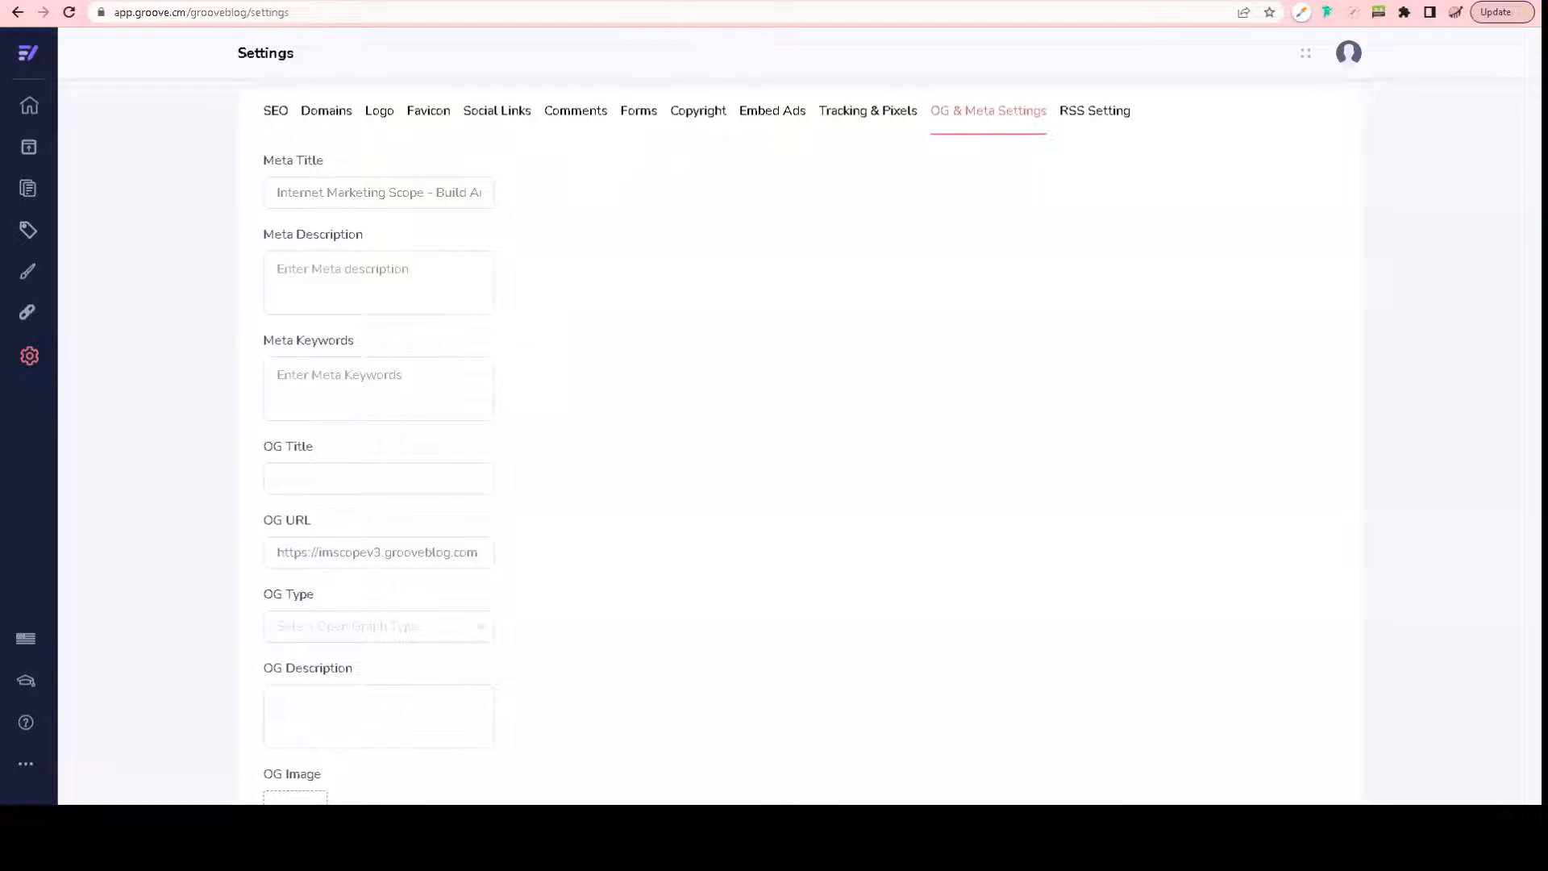
# Step: Open WordHero in a new browser tab using its saved login page address
pyautogui.hotkey('ctrl', 't')
pyautogui.write('word')
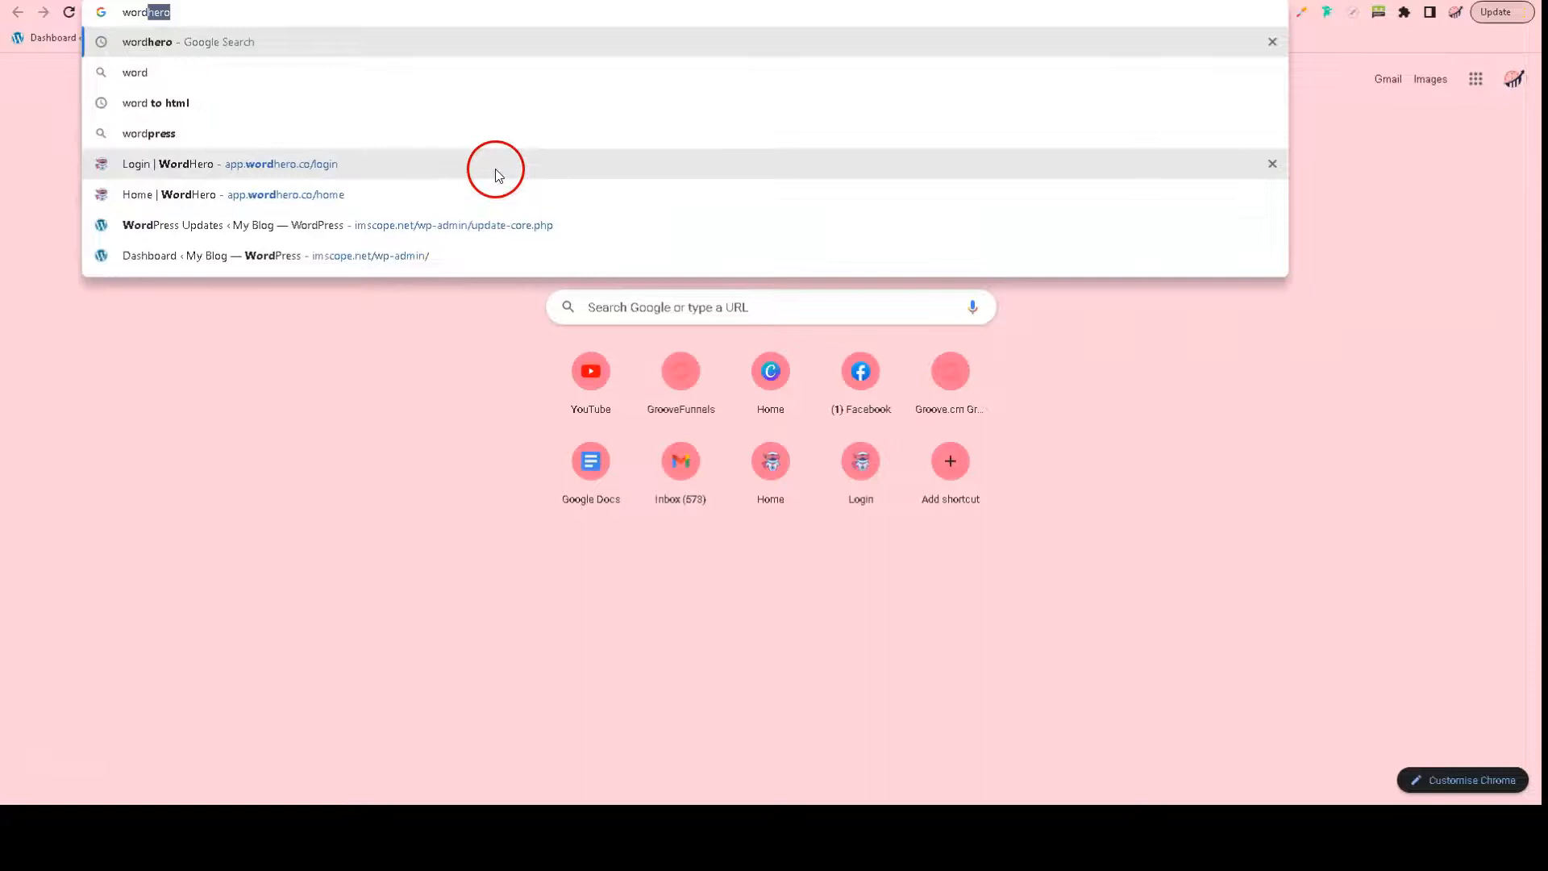
pyautogui.click(495, 167)
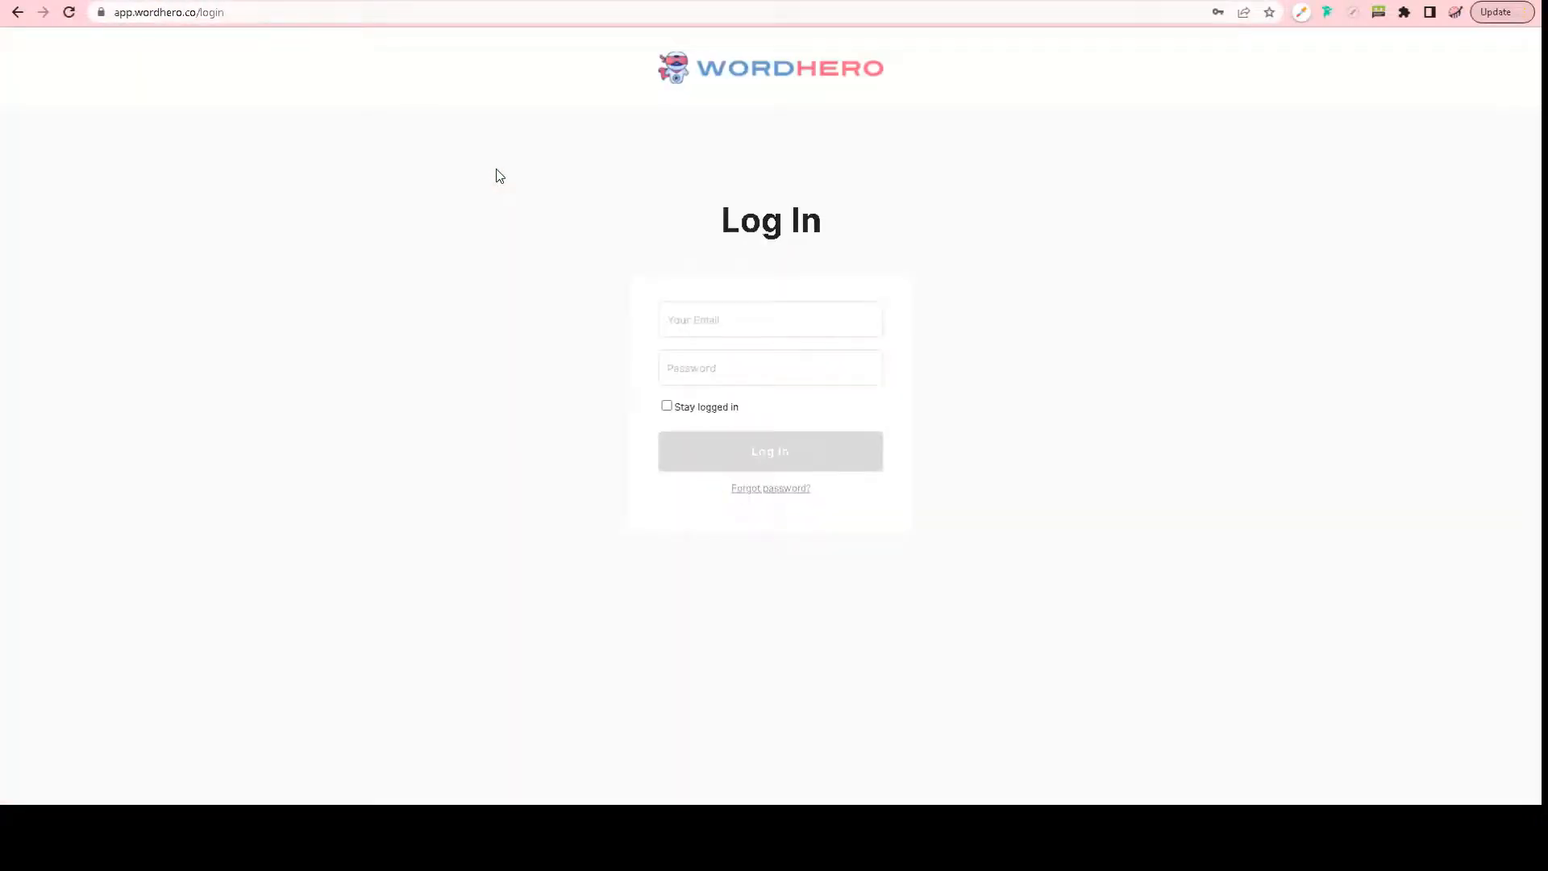
pyautogui.click(520, 205)
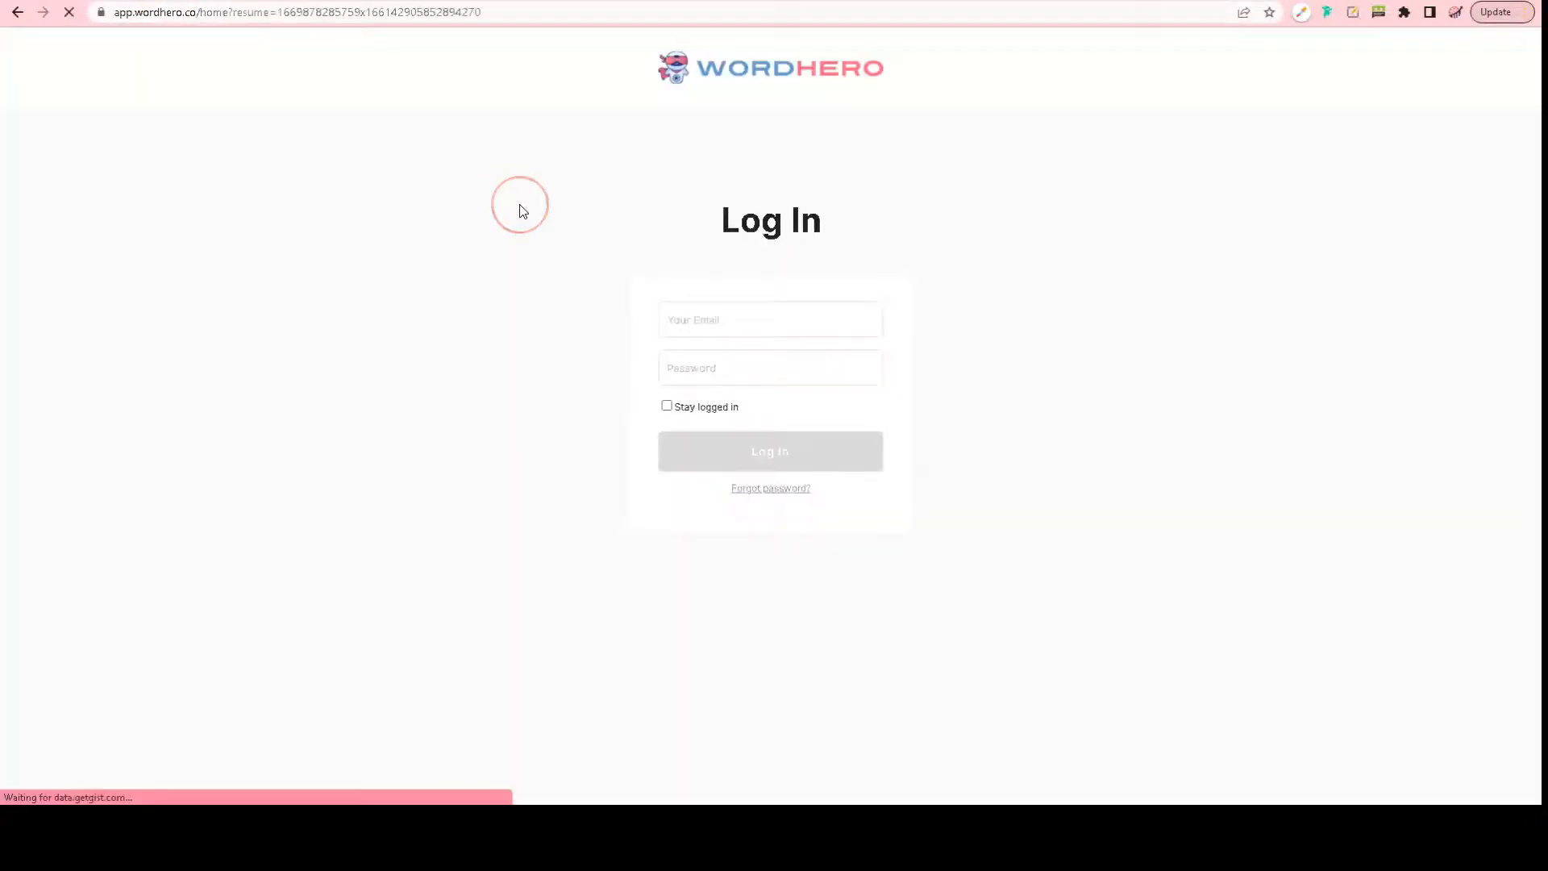
pyautogui.click(543, 230)
pyautogui.click(641, 202)
# Step: Search the WordHero writing tools for "seo" and open SEO Descriptions
pyautogui.click(691, 187)
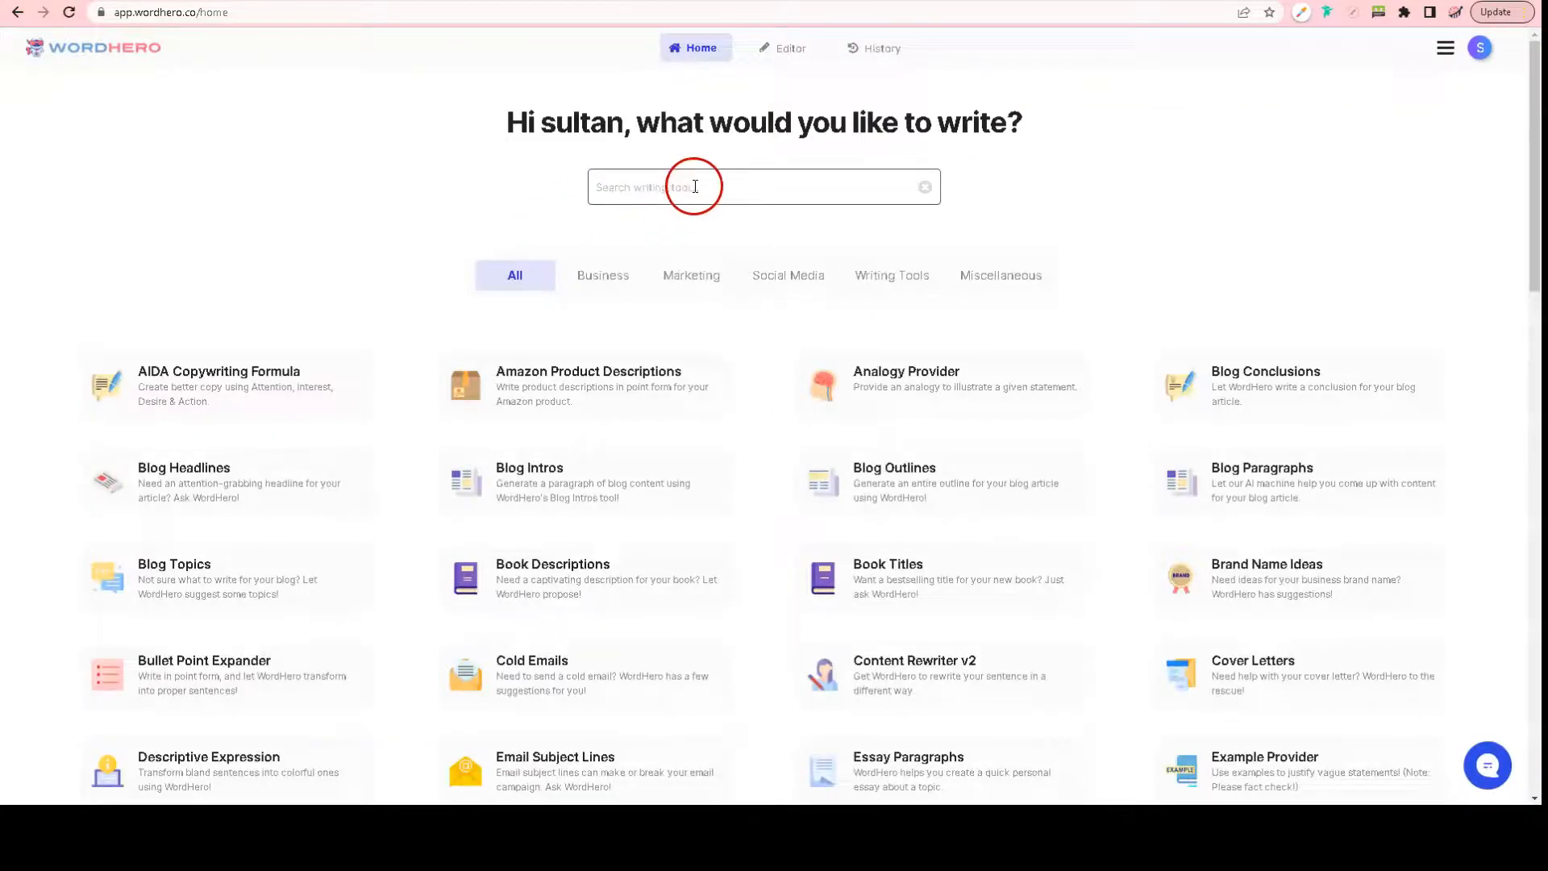
pyautogui.write('seo')
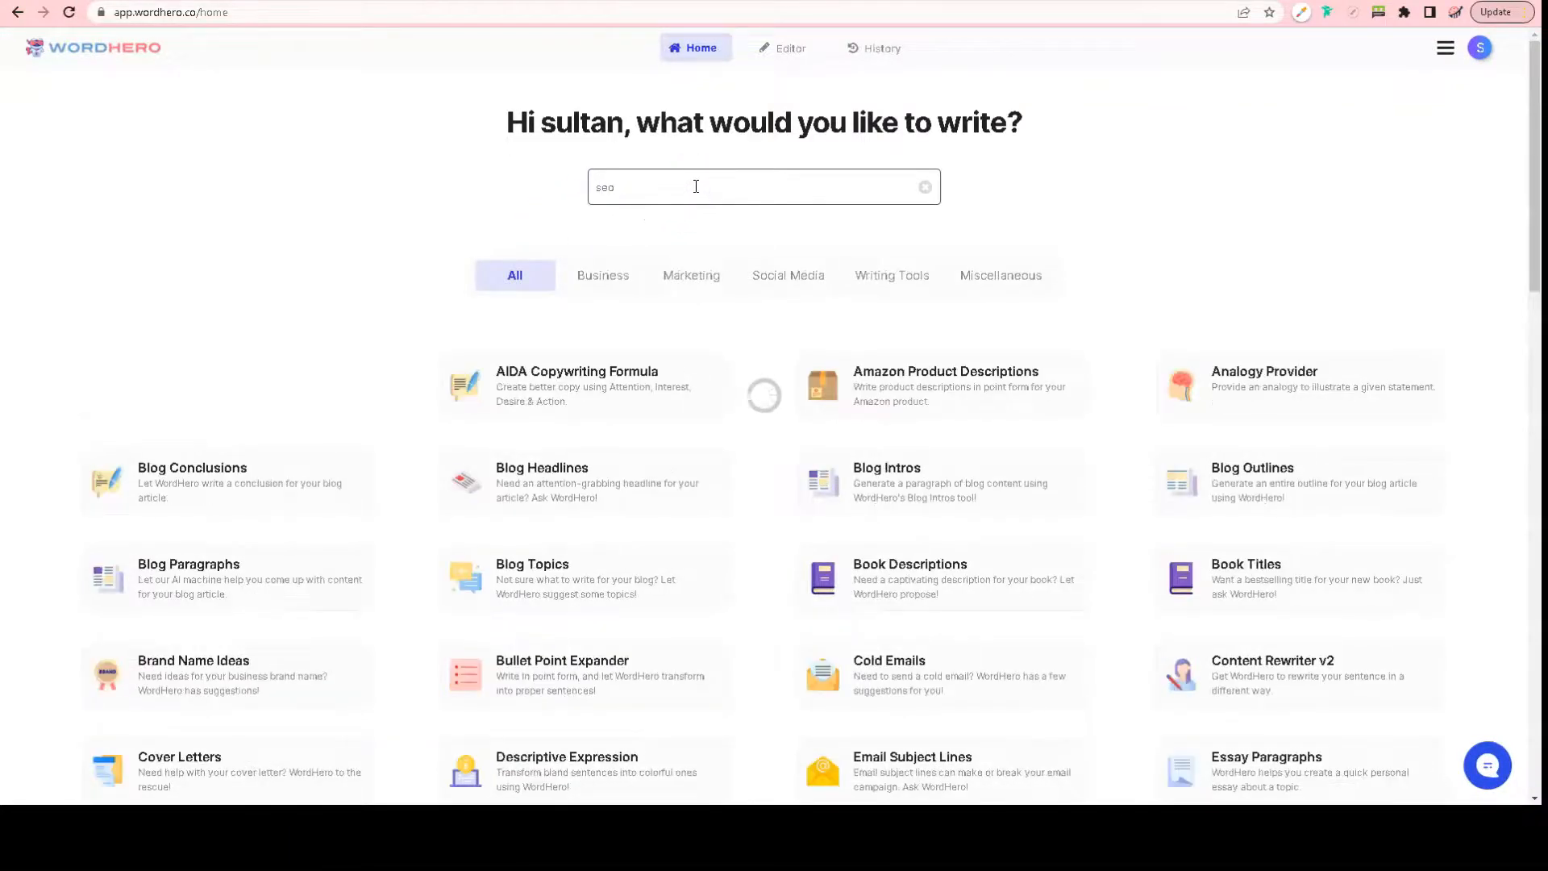
pyautogui.click(201, 397)
pyautogui.click(494, 330)
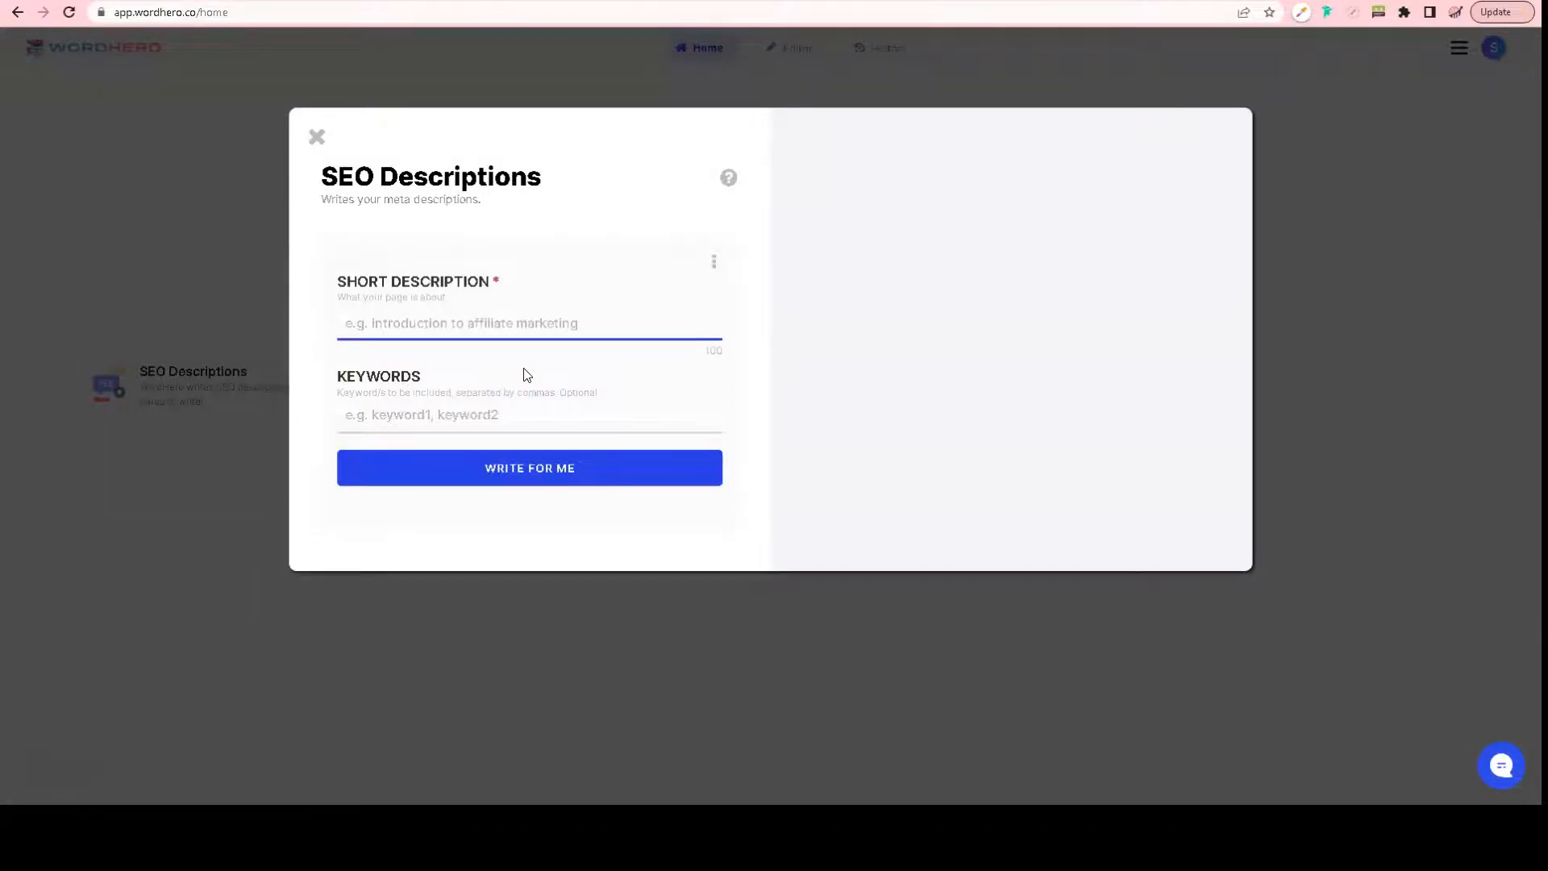
pyautogui.write('Internet marketing Scope')
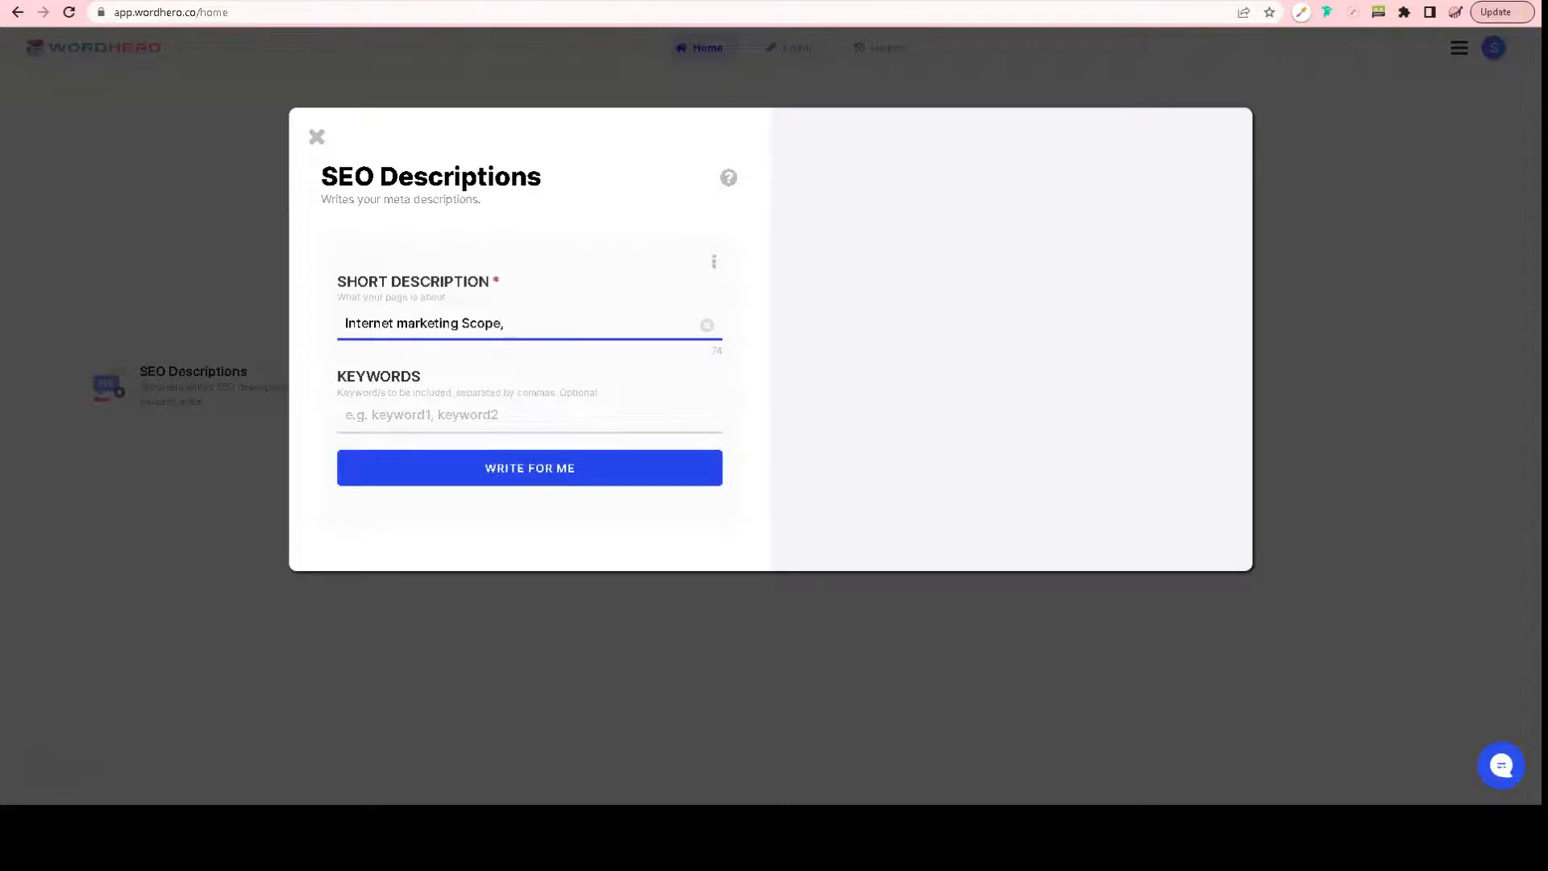
pyautogui.write(',')
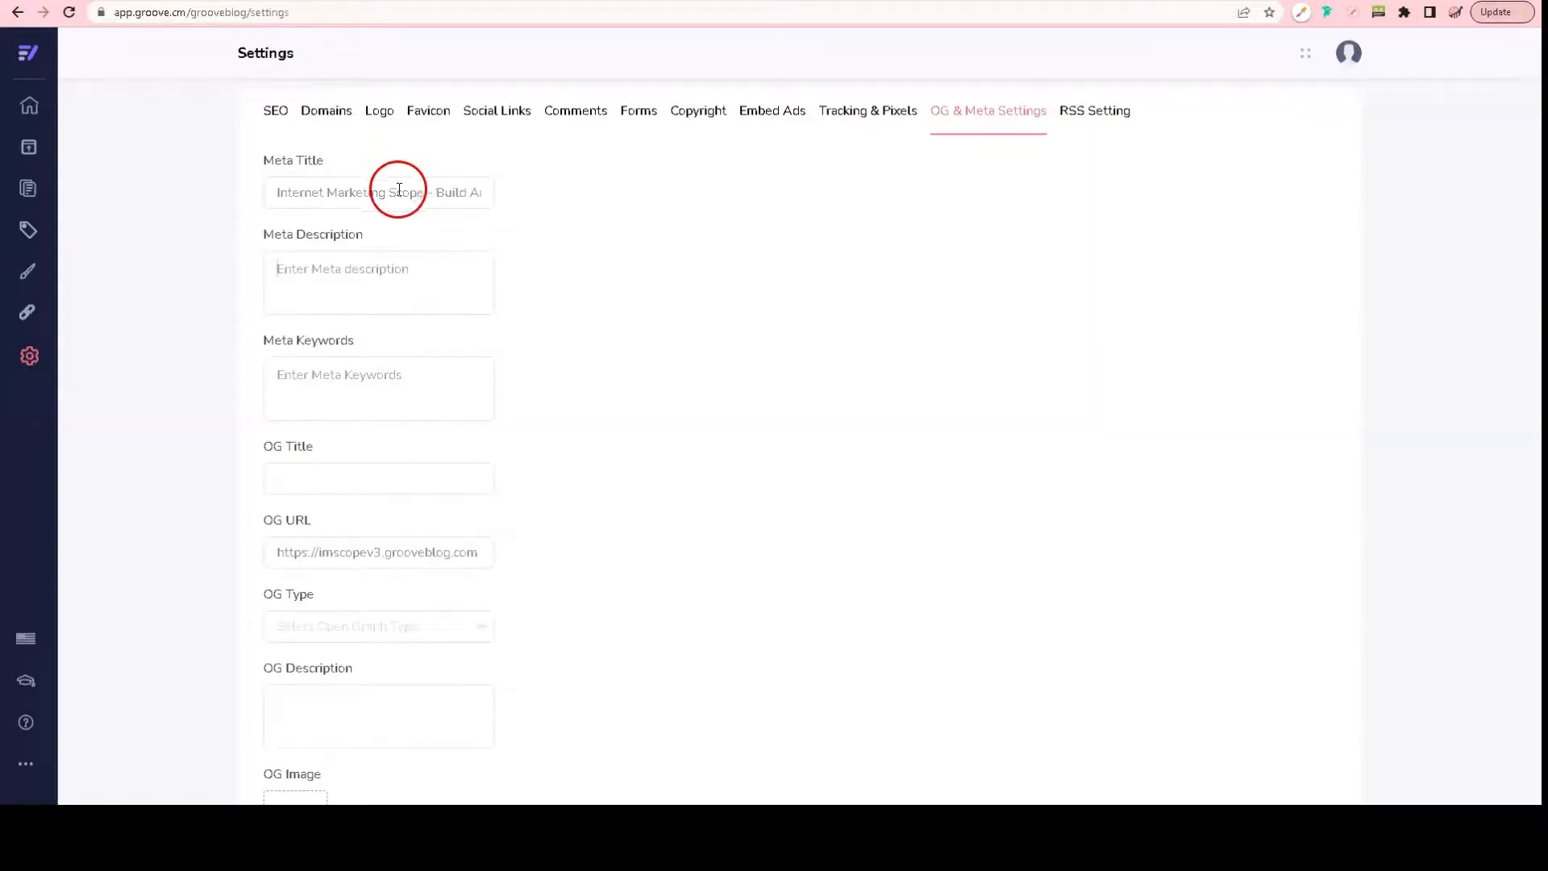
# Step: Generate SEO descriptions from the copied blog Meta Title, worded as "Internet Marketing Scope - Build An Online Profitable Affiliate Marketing Business"
pyautogui.tripleClick(397, 190)
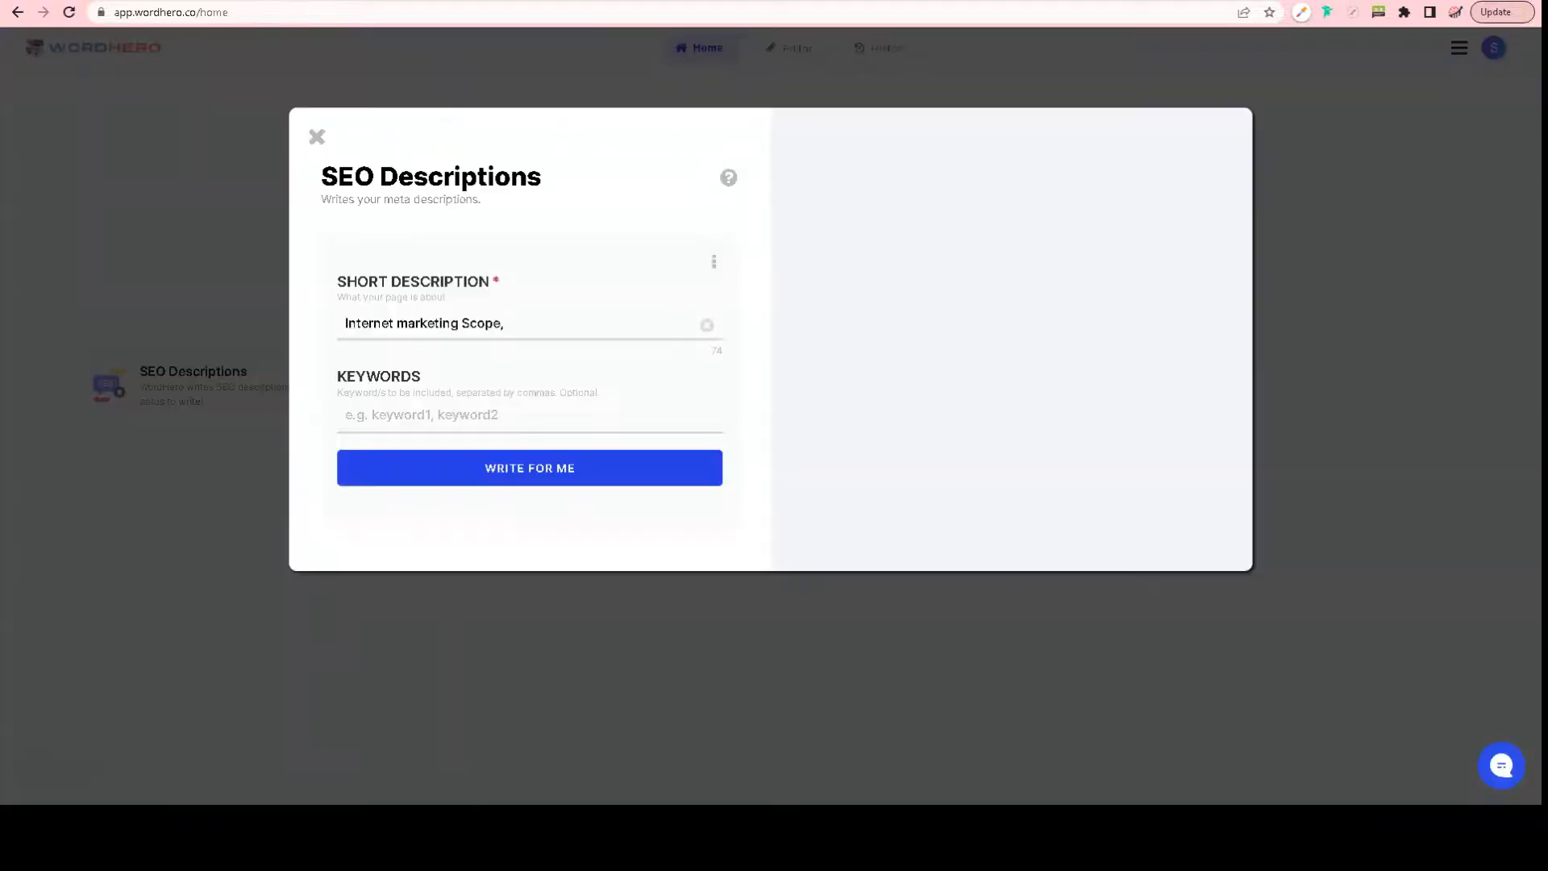
pyautogui.tripleClick(375, 313)
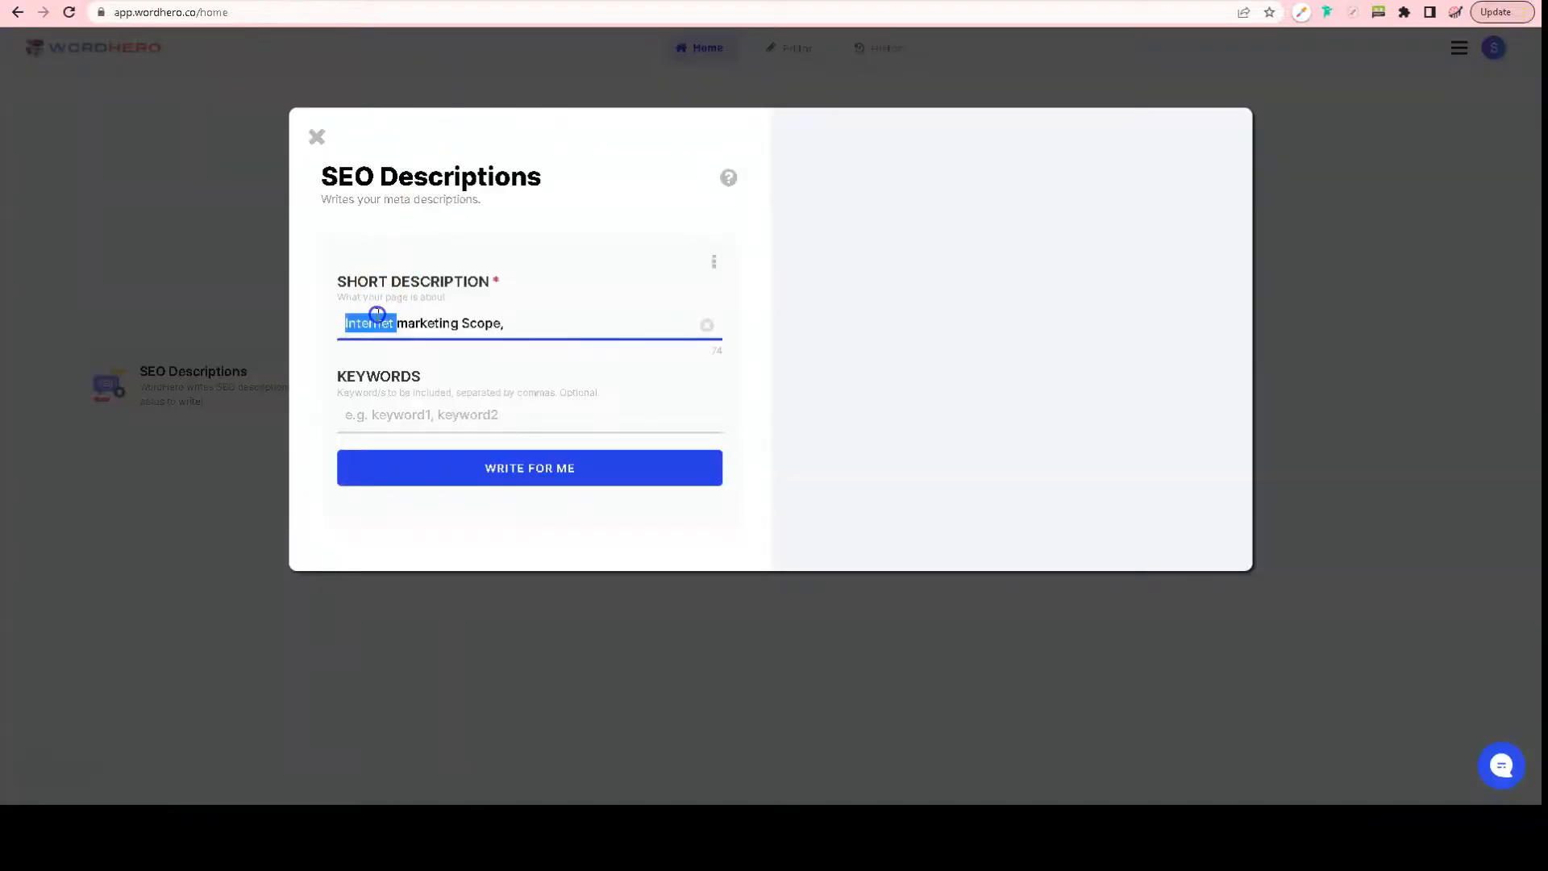
pyautogui.hotkey('ctrl', 'v')
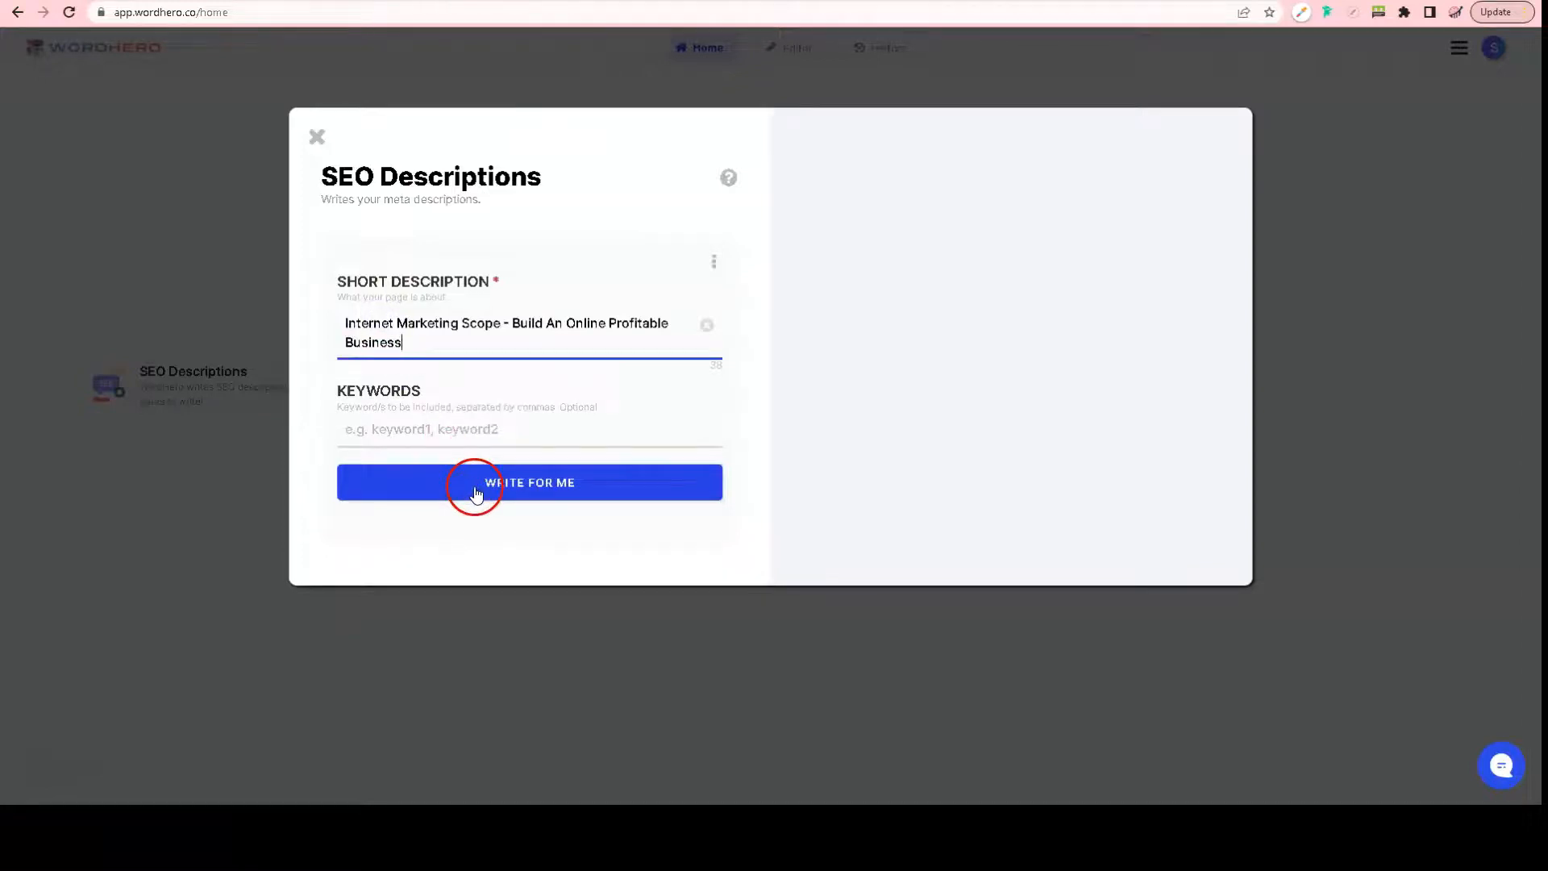
pyautogui.click(348, 342)
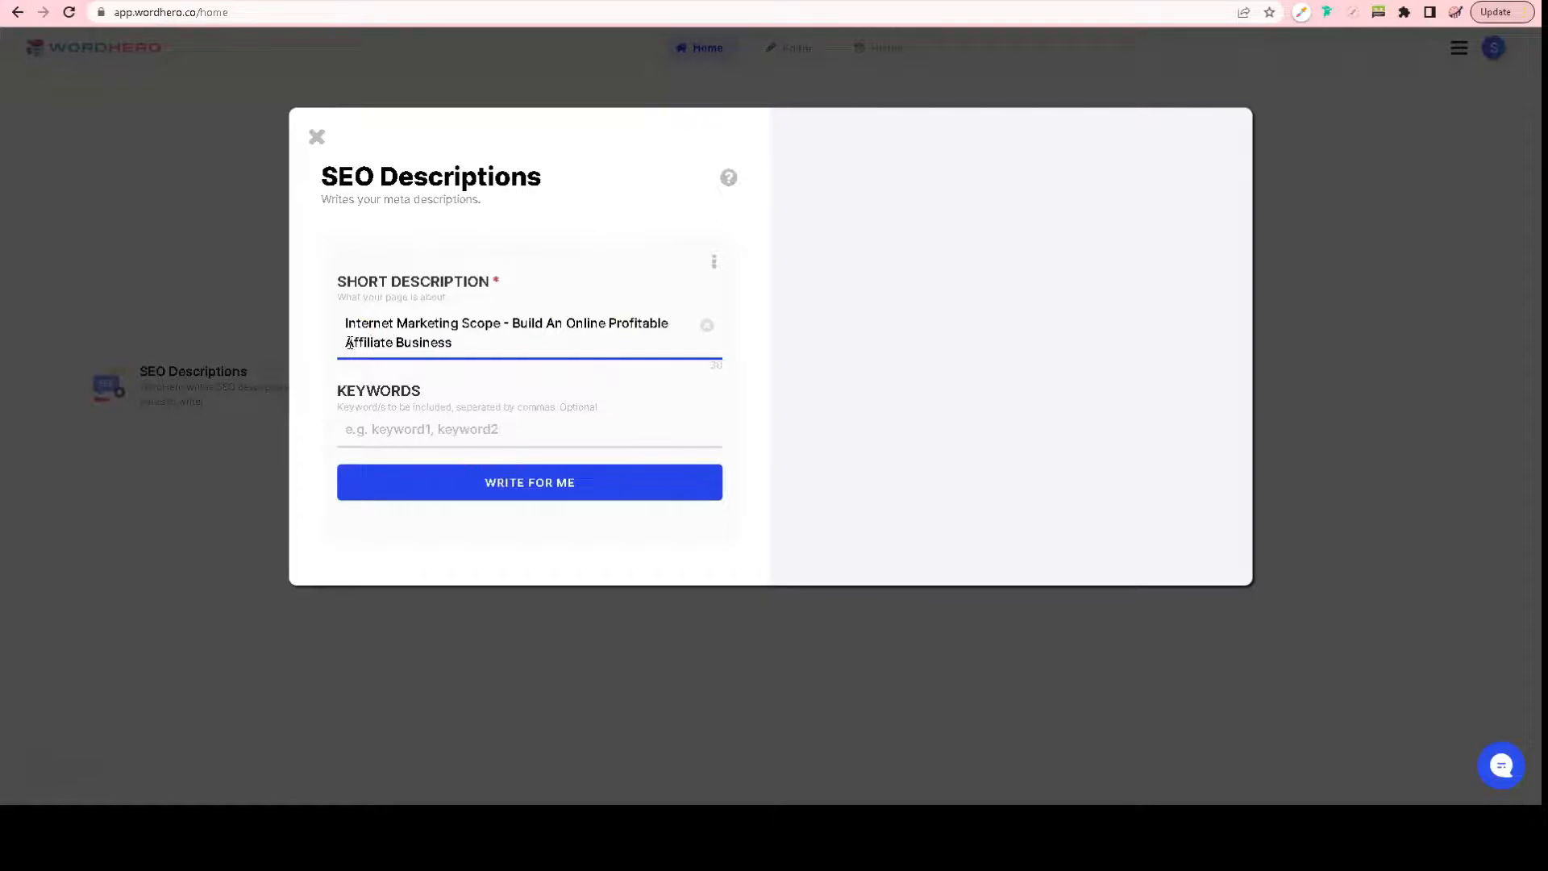
pyautogui.write('Affiliate Marketing')
pyautogui.click(508, 500)
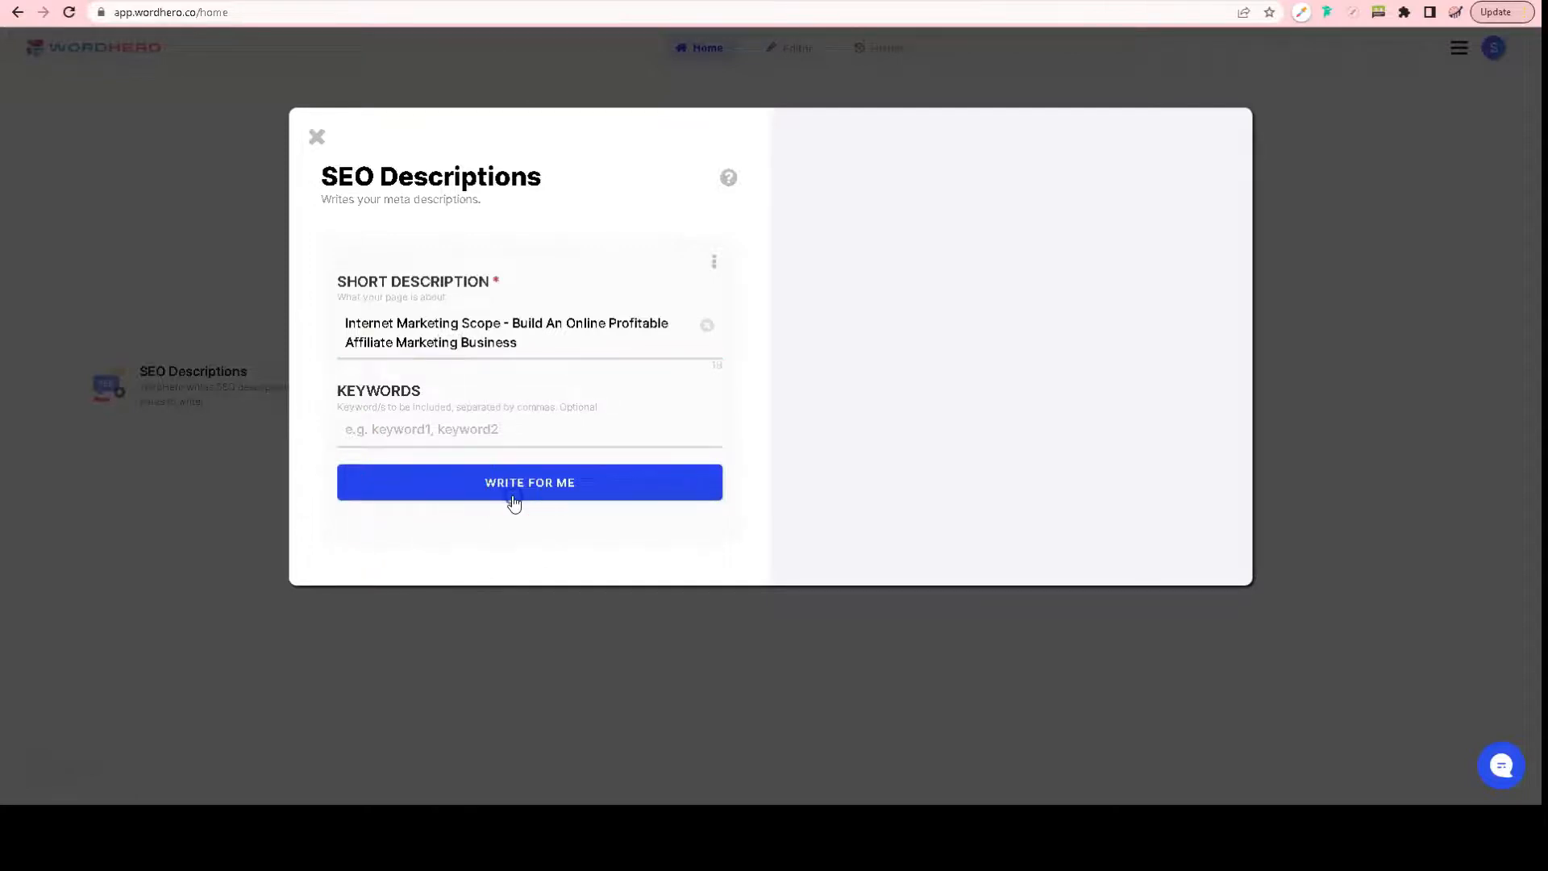
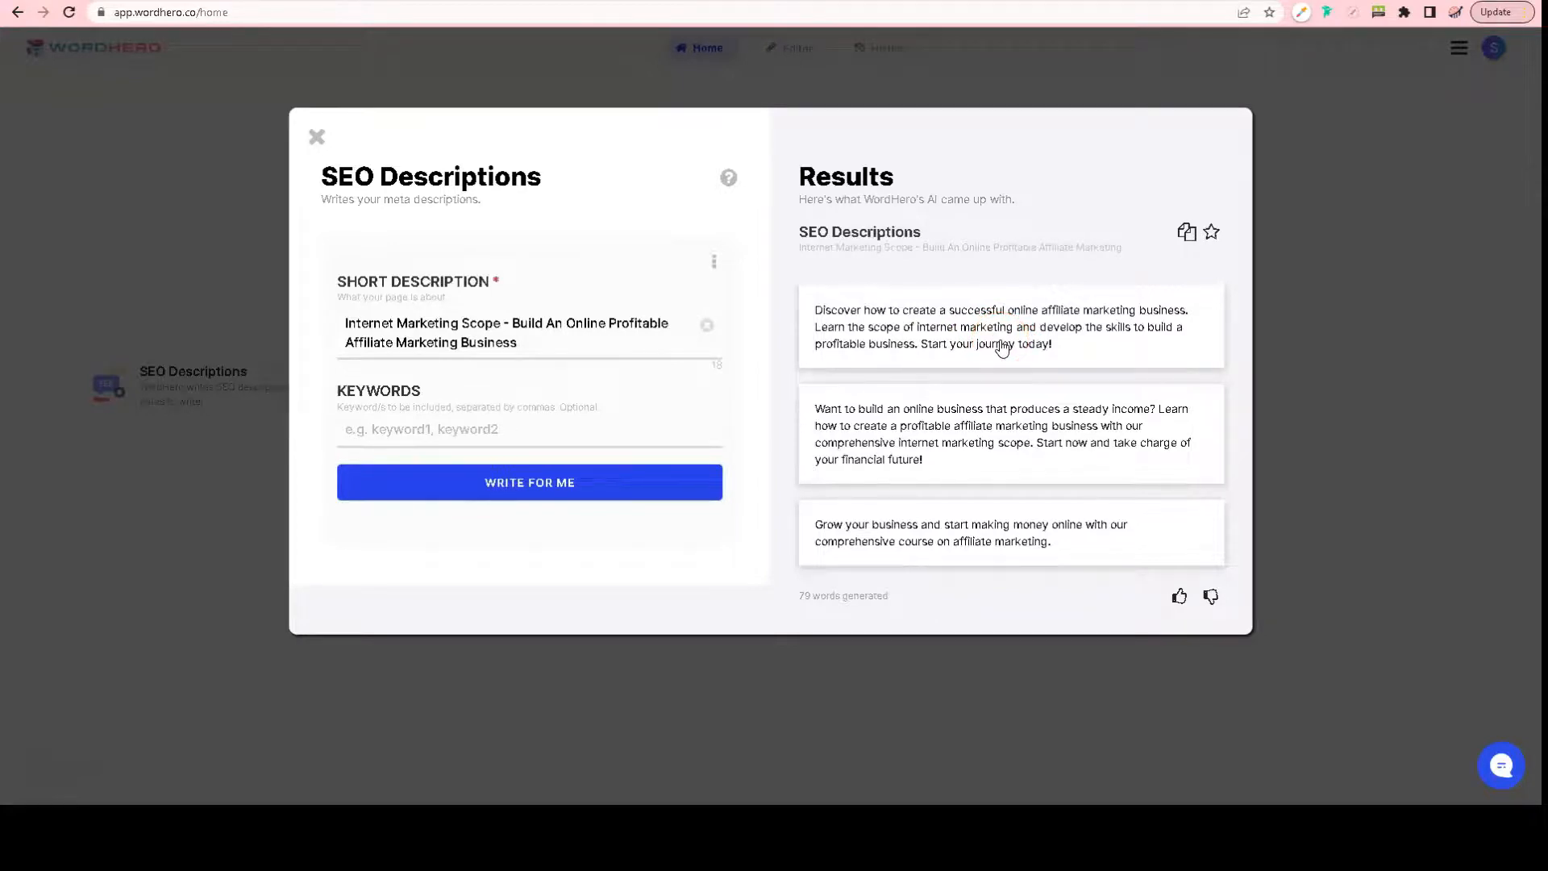
# Step: Copy the first generated SEO description into the GrooveBlog Meta Description field
pyautogui.click(1002, 346)
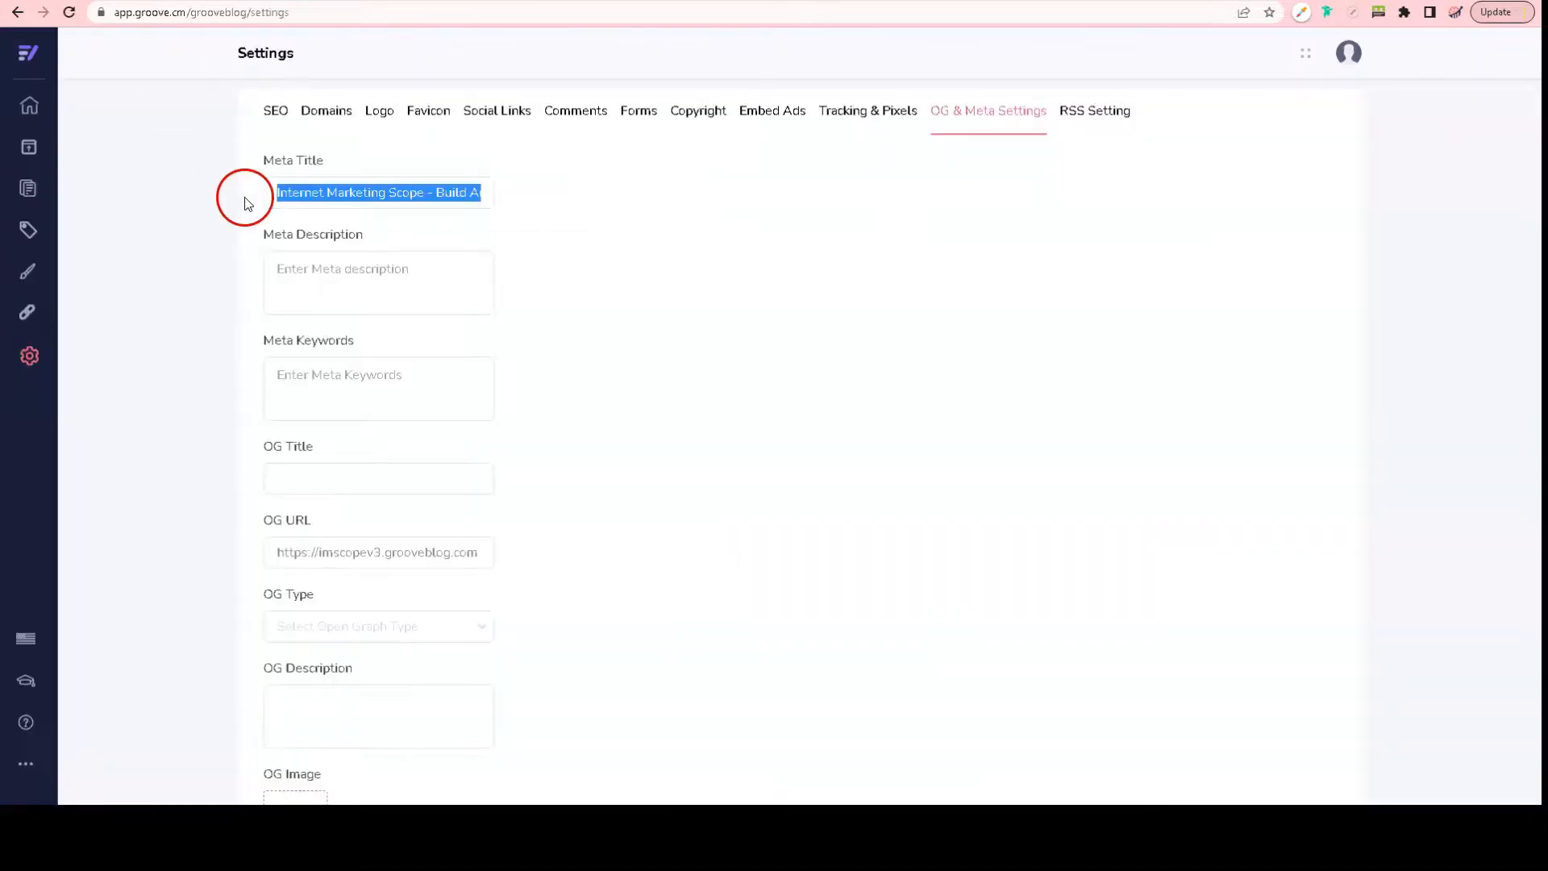
pyautogui.click(338, 283)
pyautogui.hotkey('ctrl', 'v')
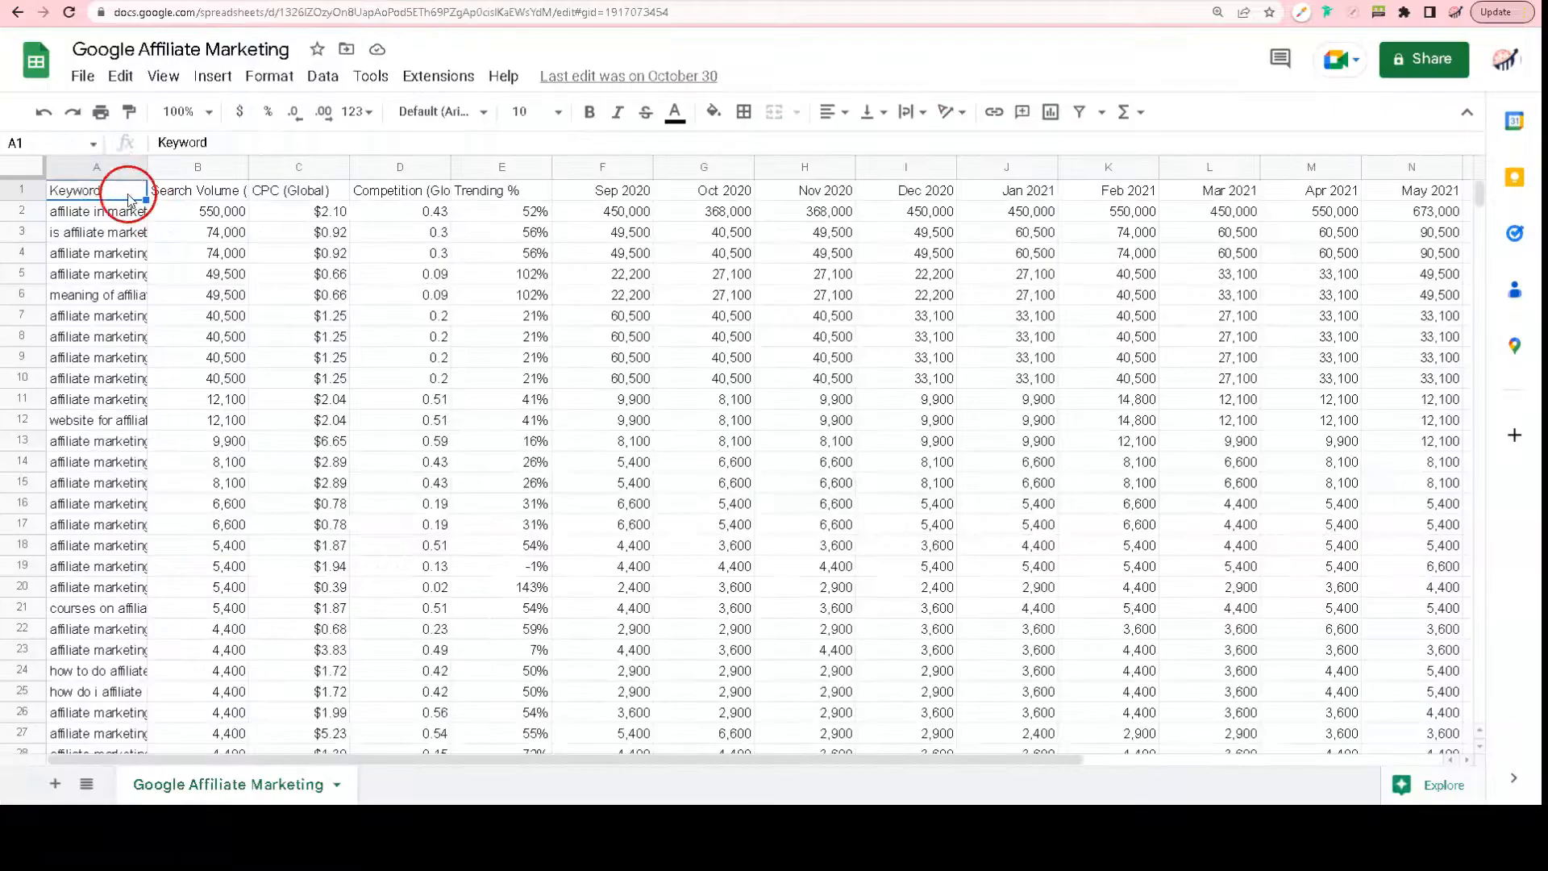
# Step: Copy the entire Keyword column from the Google Affiliate Marketing spreadsheet in Google Sheets
pyautogui.click(108, 172)
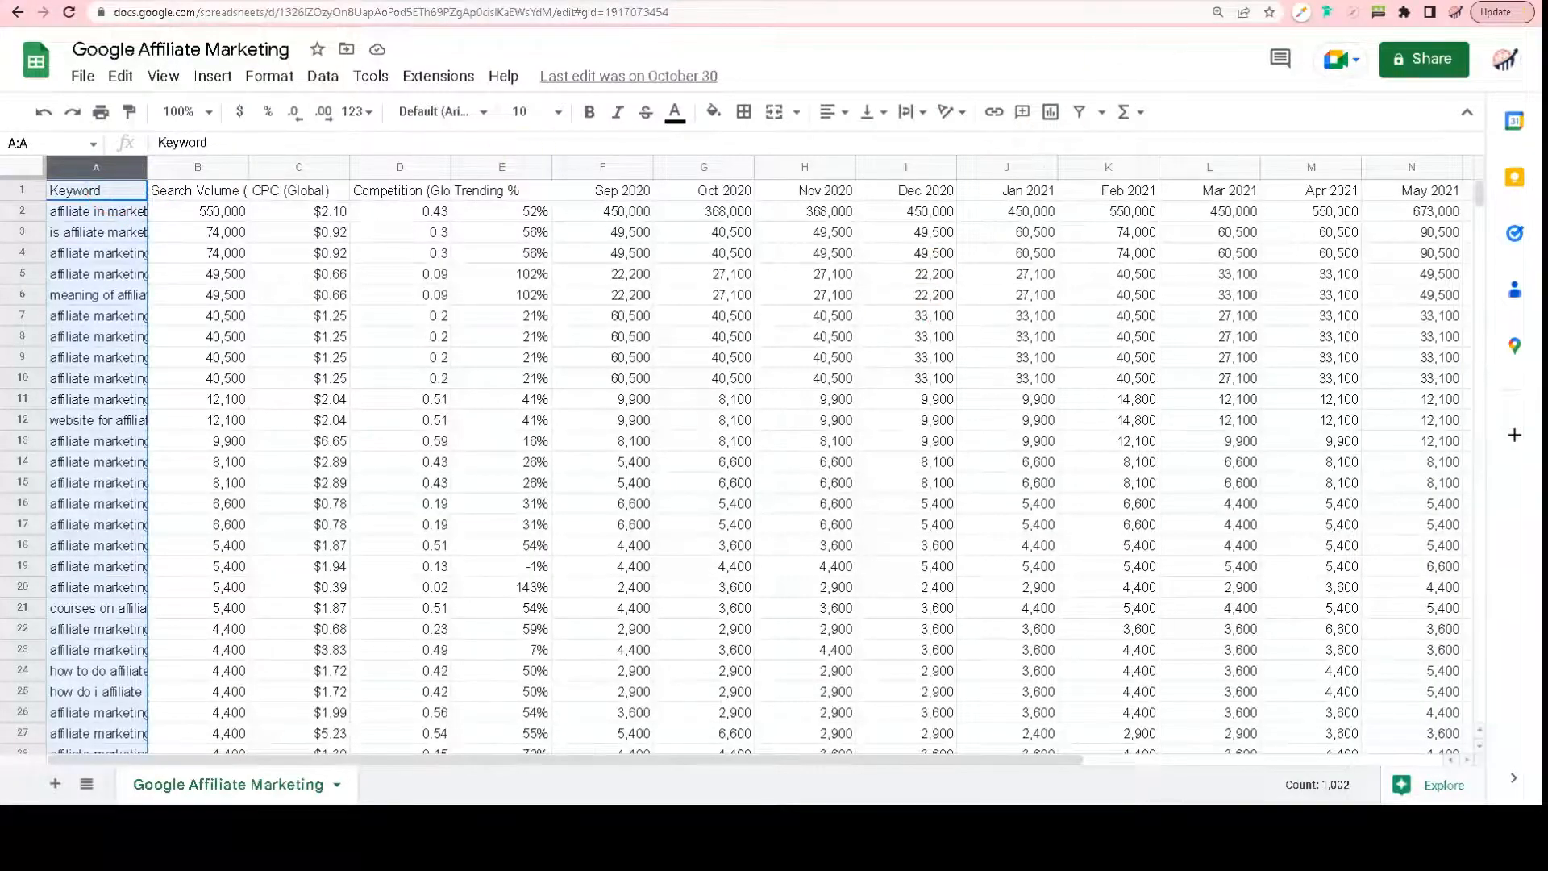
pyautogui.scroll(-3, 102, 320)
pyautogui.scroll(-10, 102, 320)
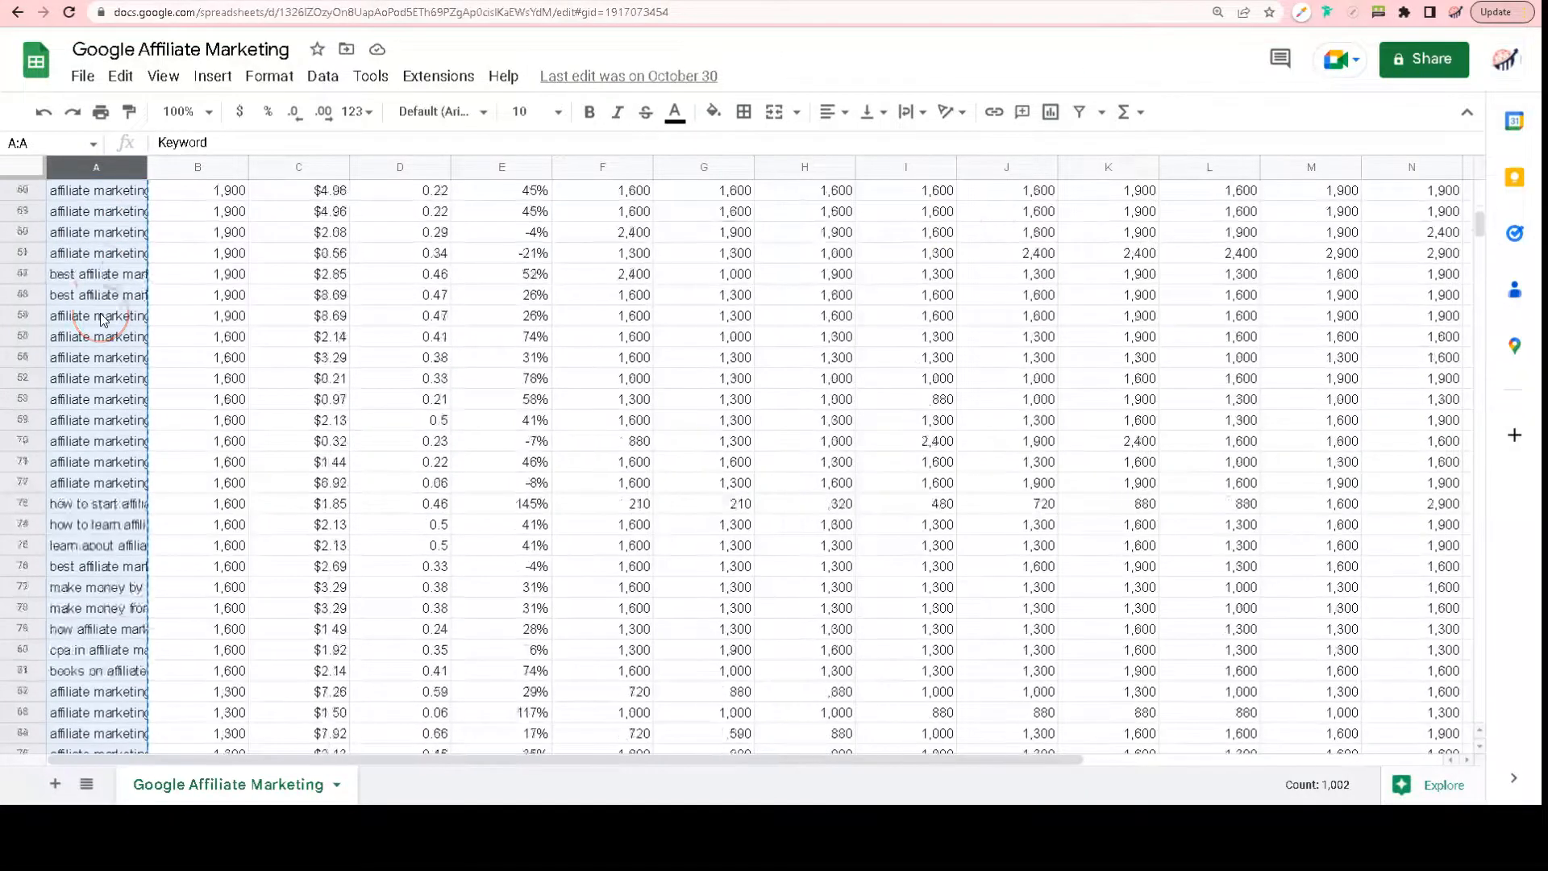
pyautogui.scroll(15, 103, 320)
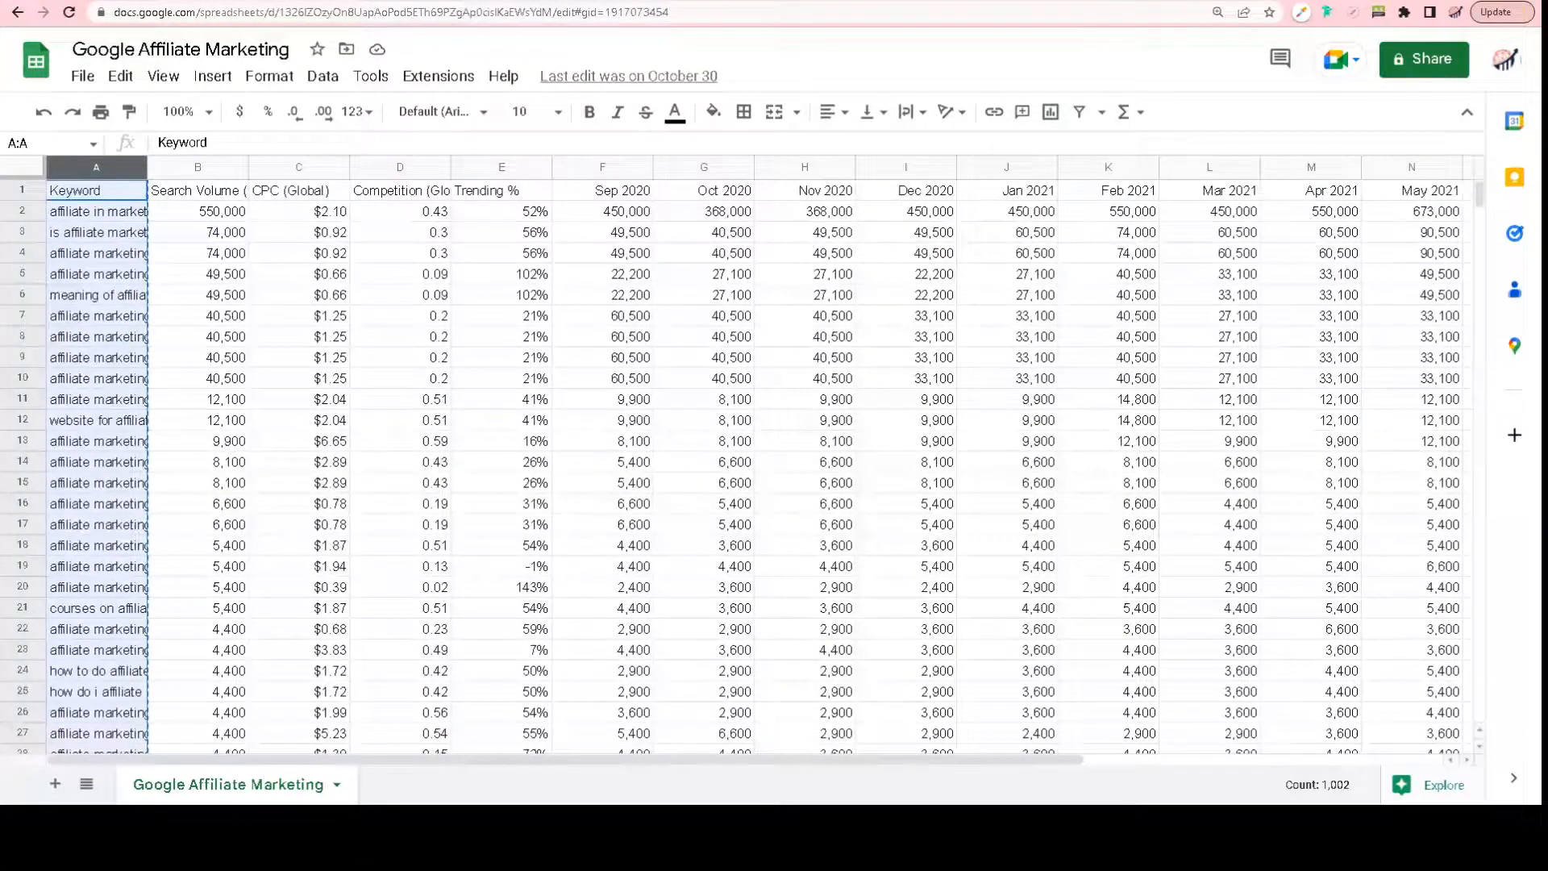
# Step: Search Google for "comma separator" in a new browser tab and open the Free Online Comma Separator Tool at delim.co
pyautogui.hotkey('ctrl', 't')
pyautogui.write('comma')
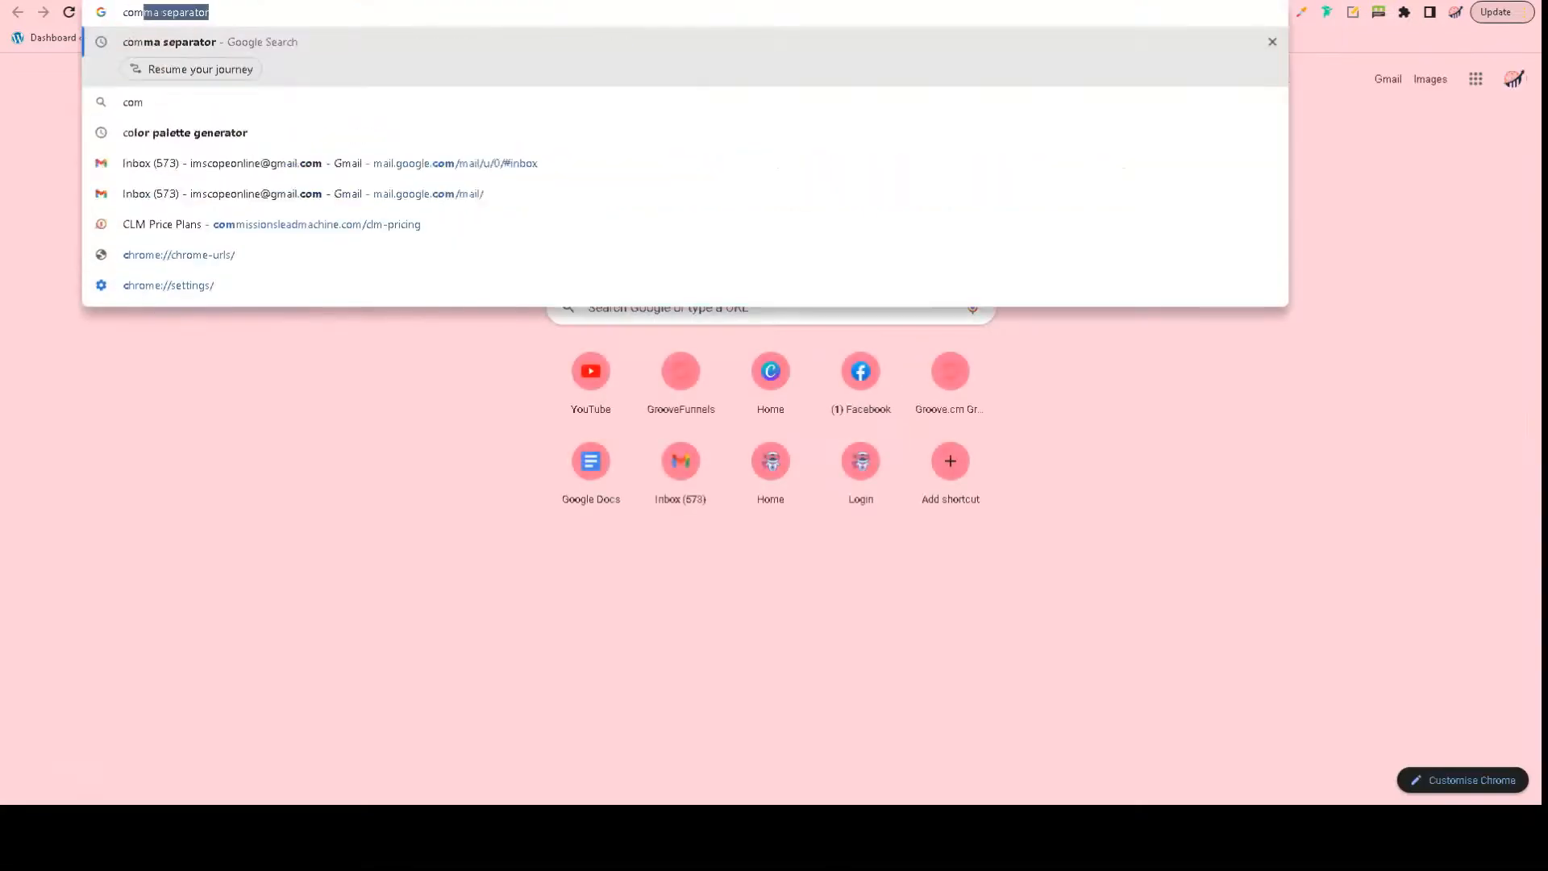
pyautogui.press('Return')
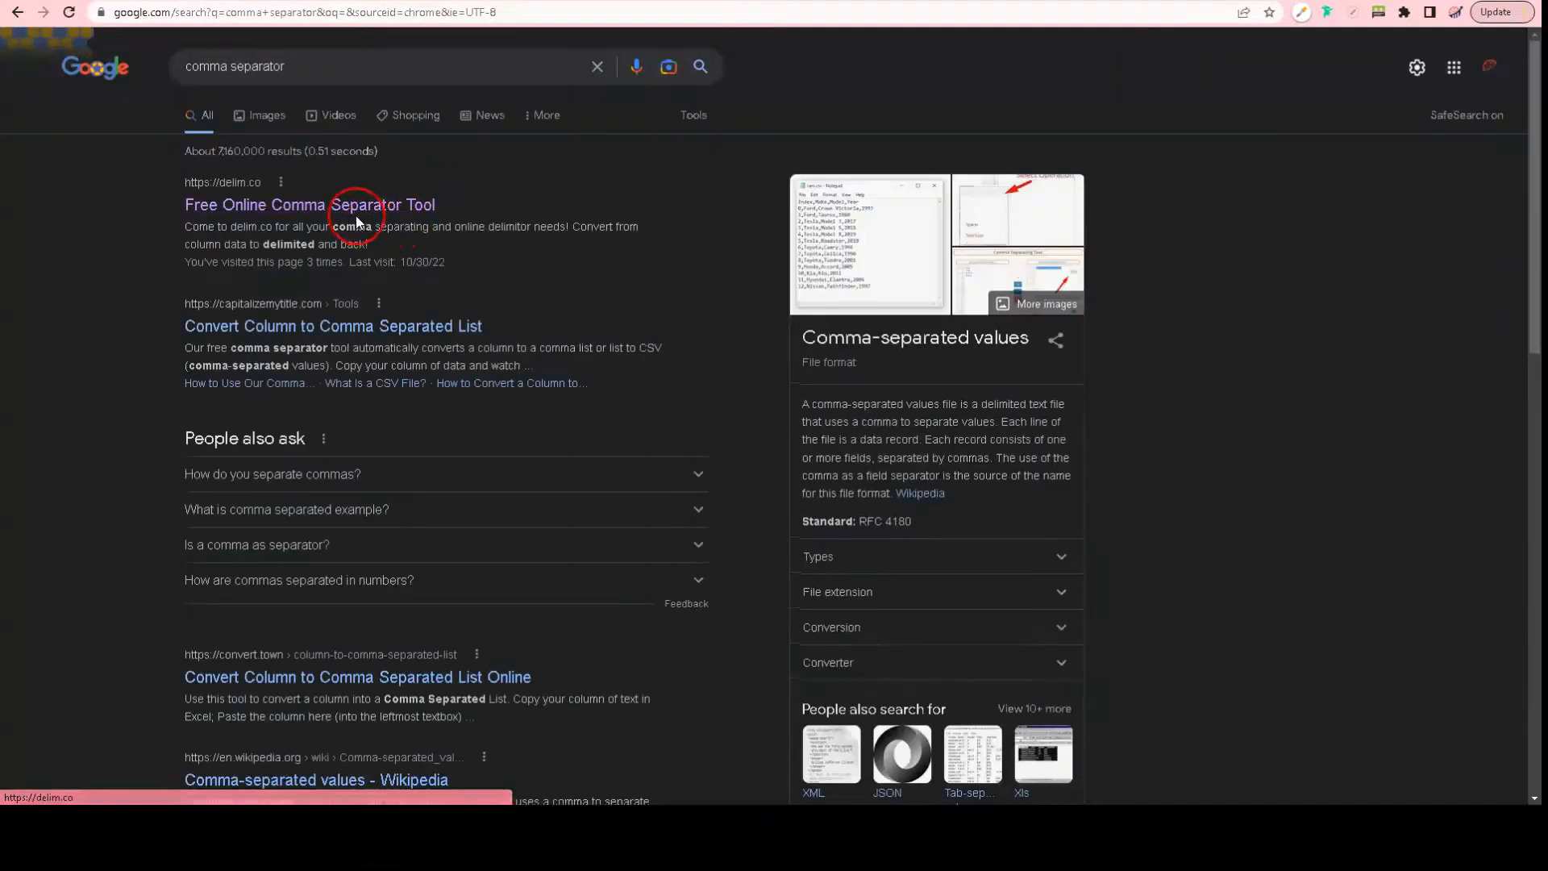
pyautogui.click(344, 206)
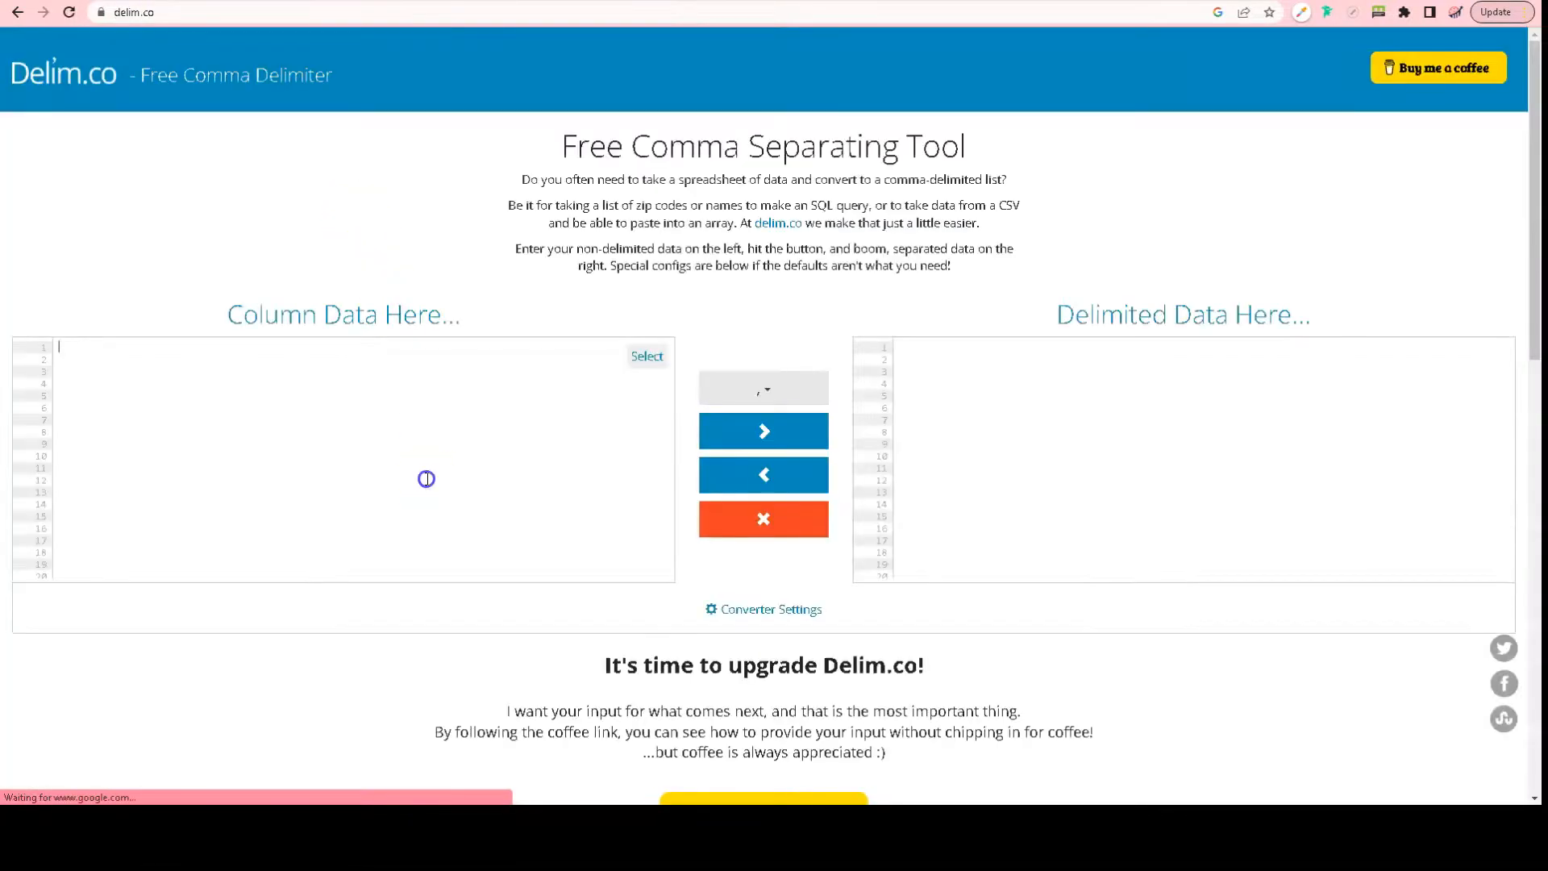
# Step: Paste the copied keywords as column data, then remove the trailing blank lines and the "Keyword" header line
pyautogui.hotkey('ctrl', 'v')
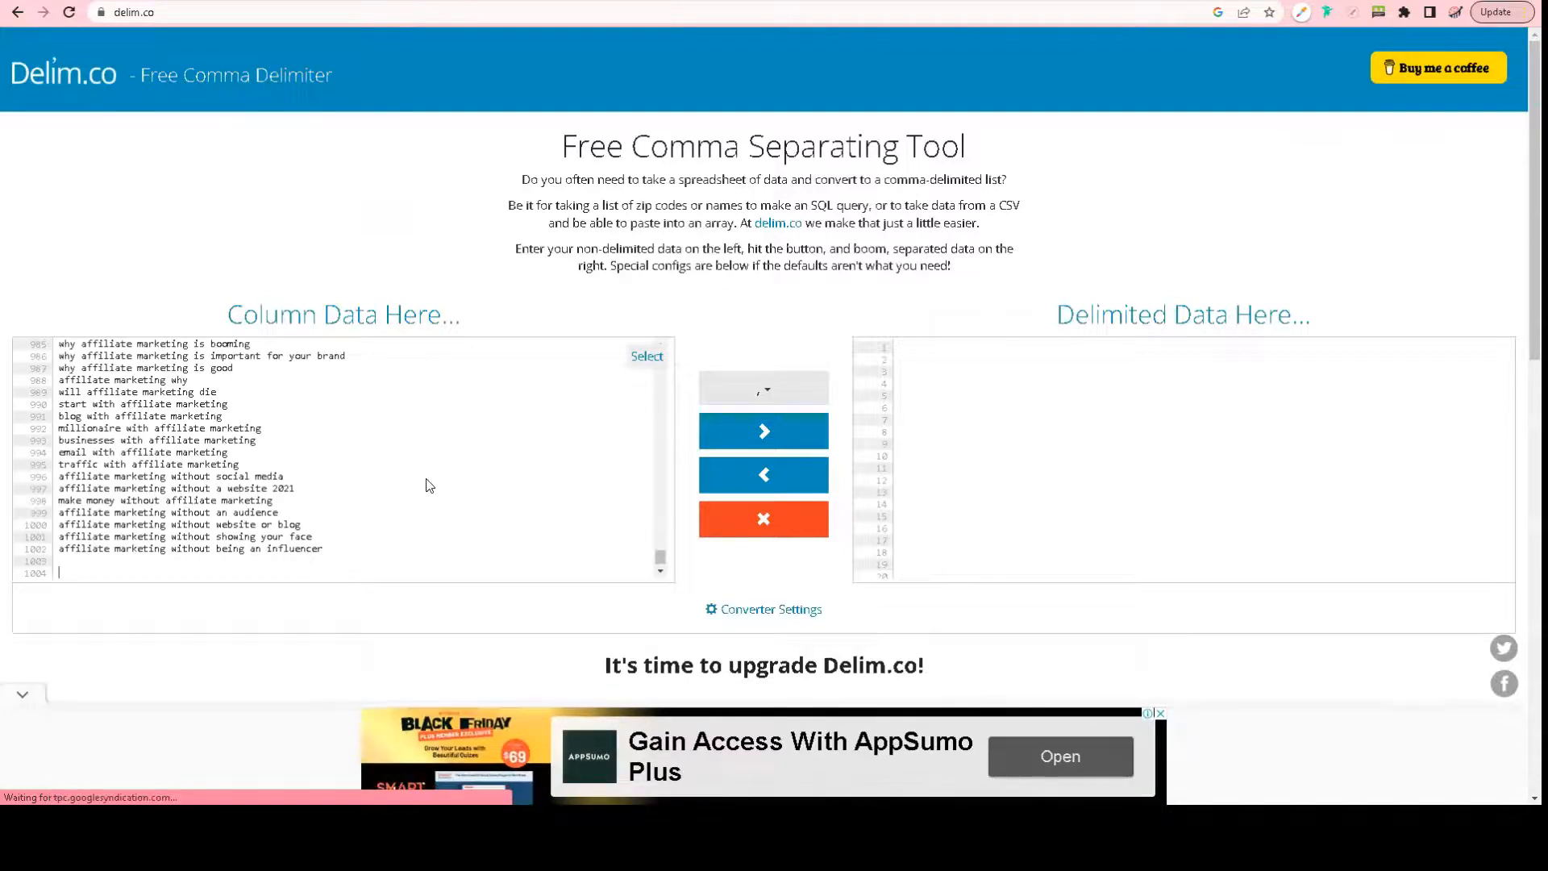
pyautogui.press('BackSpace')
pyautogui.press('BackSpace')
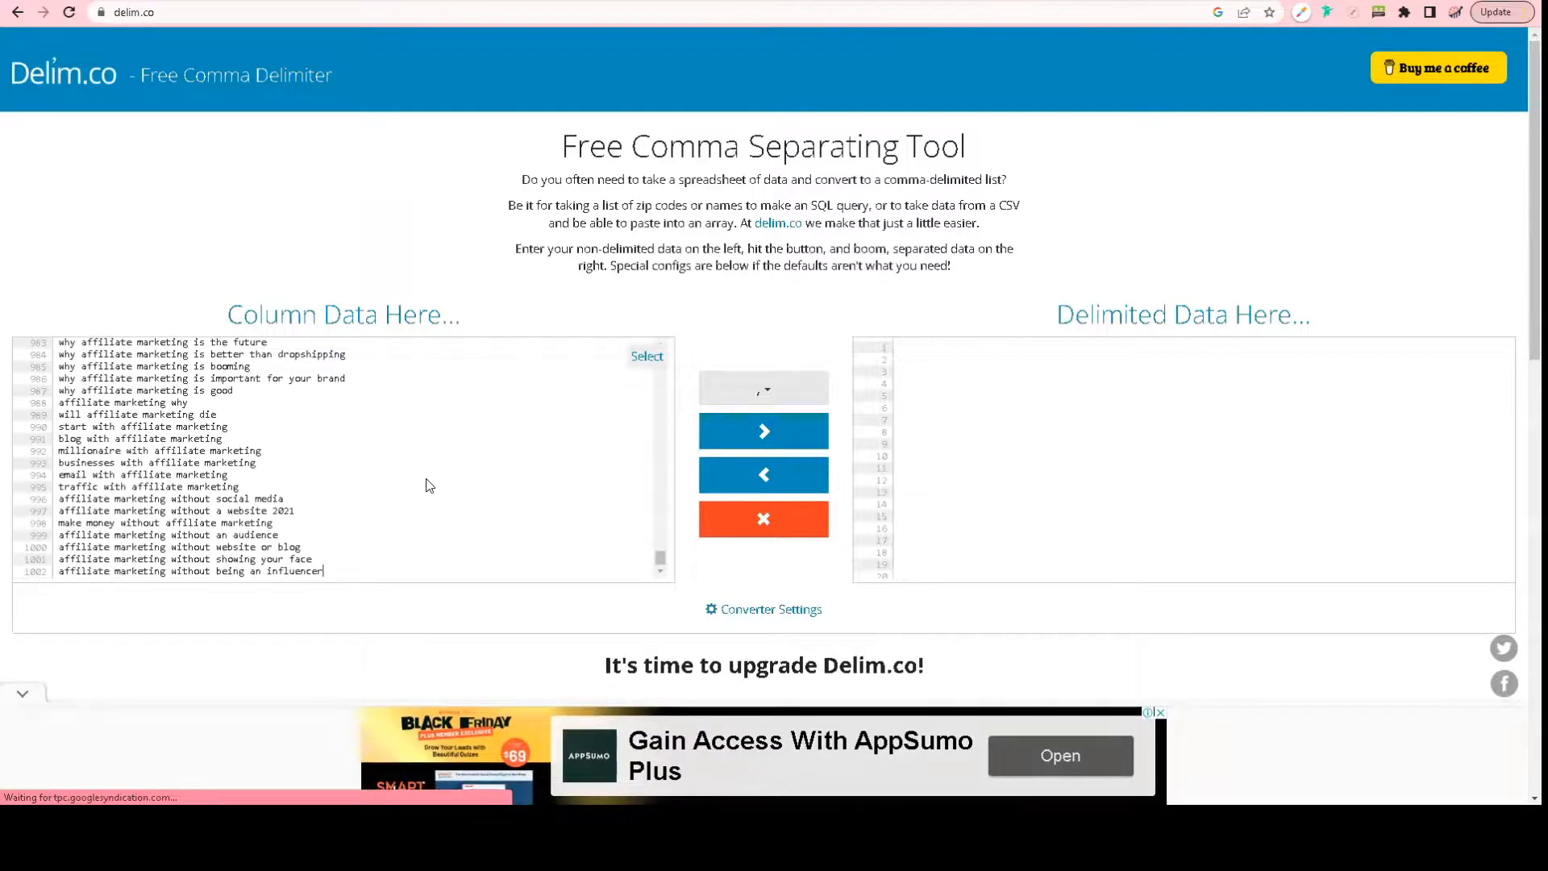
pyautogui.moveTo(661, 558); pyautogui.dragTo(661, 354)
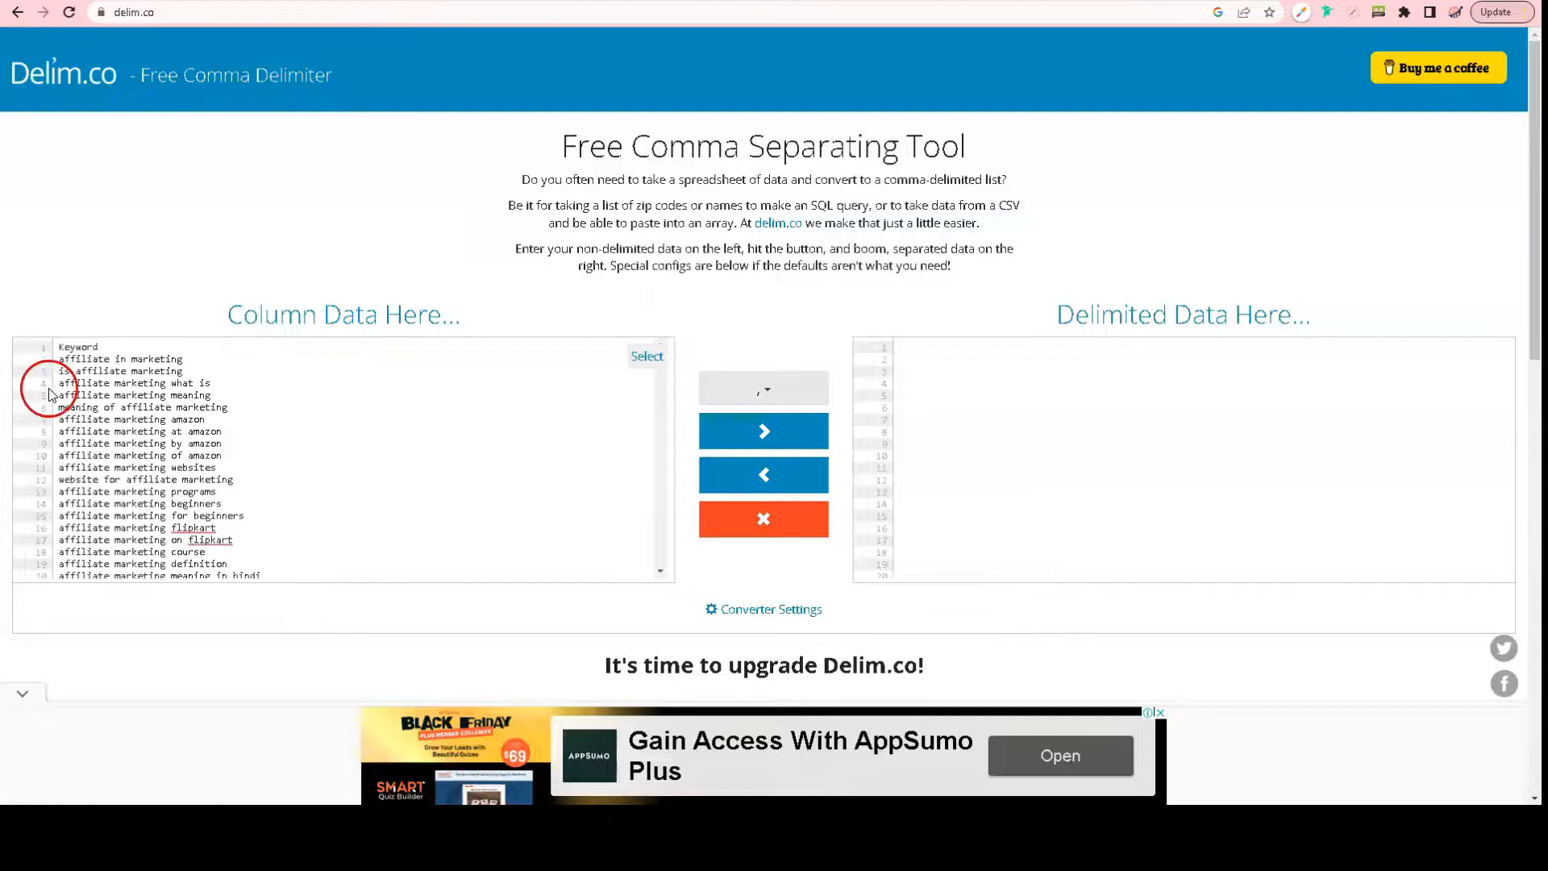
pyautogui.click(59, 361)
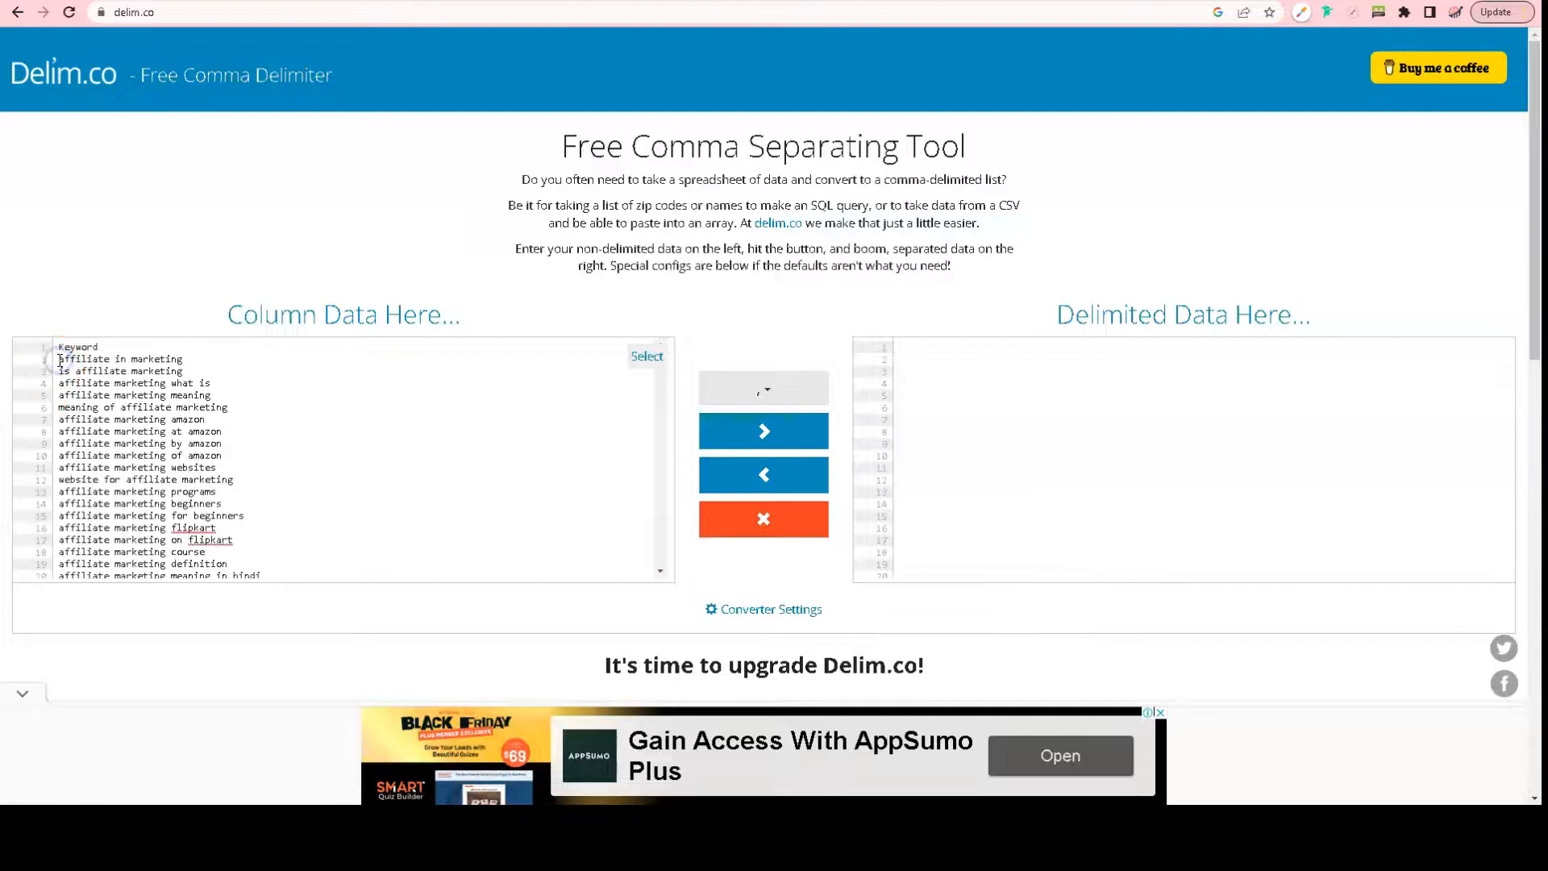
pyautogui.press('BackSpace')
pyautogui.press('BackSpace')
pyautogui.press('BackSpace')
pyautogui.press('BackSpace')
pyautogui.press('BackSpace')
pyautogui.press('BackSpace')
pyautogui.press('BackSpace')
pyautogui.press('BackSpace')
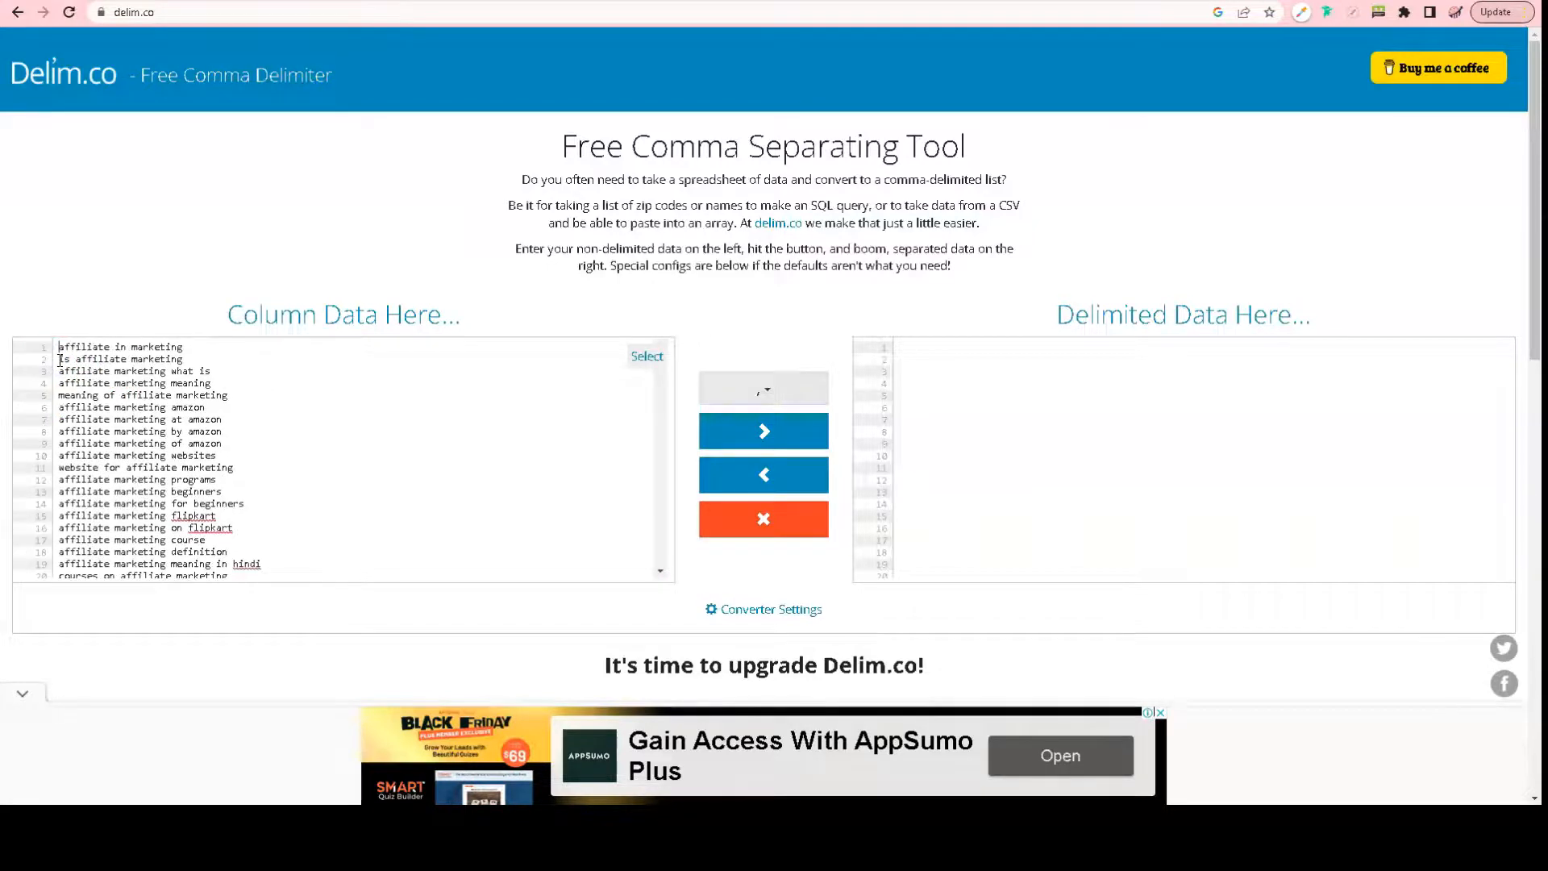
# Step: Convert the keyword column to a comma-delimited list and copy it into the GrooveBlog Meta Keywords field
pyautogui.click(776, 445)
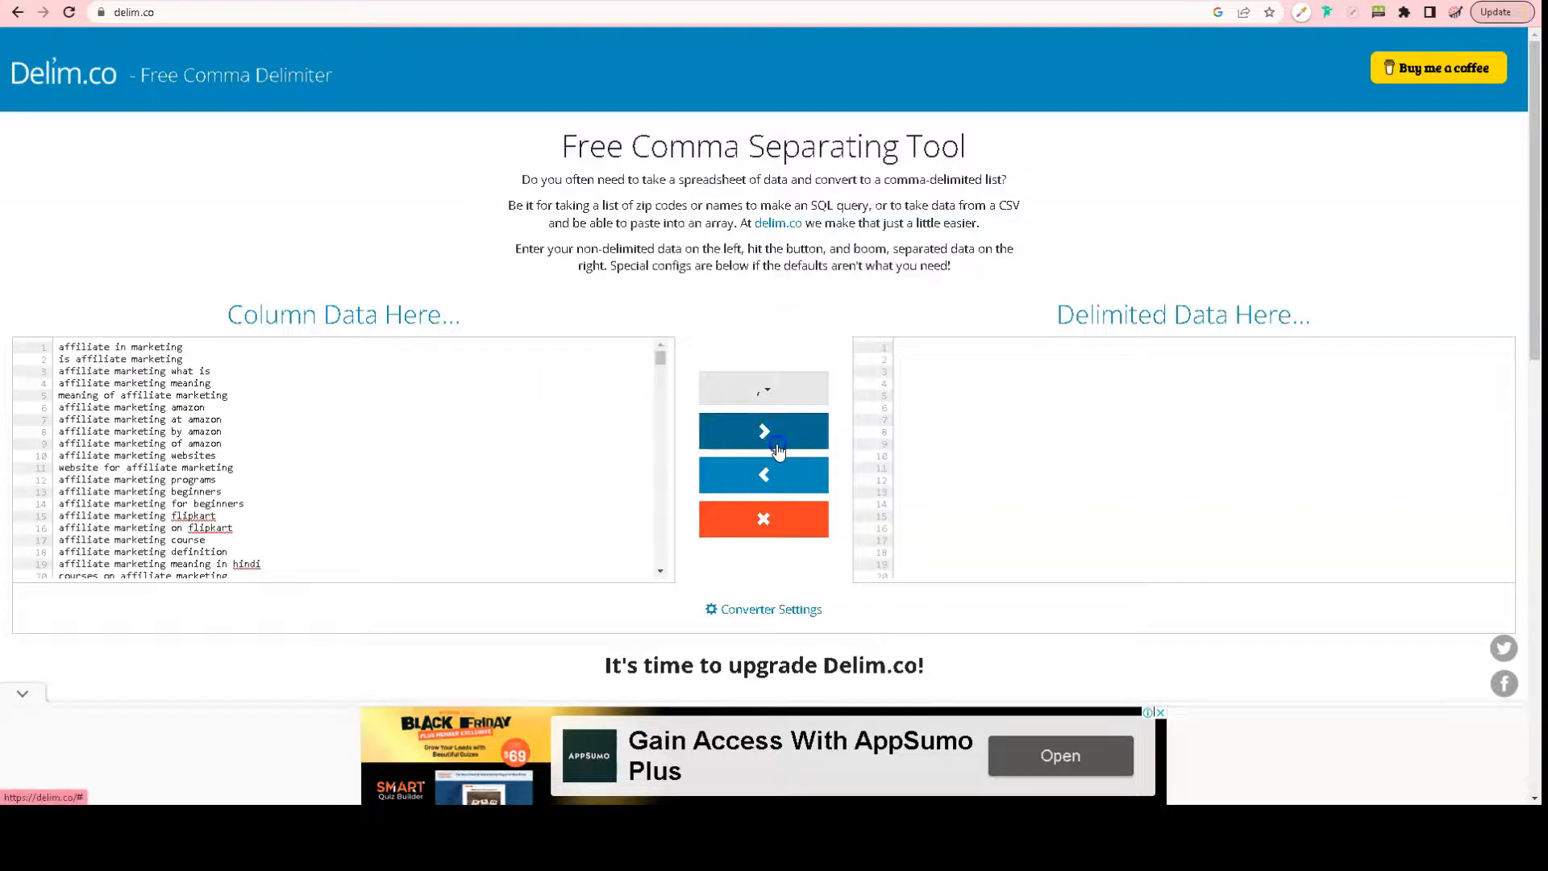
pyautogui.click(1065, 353)
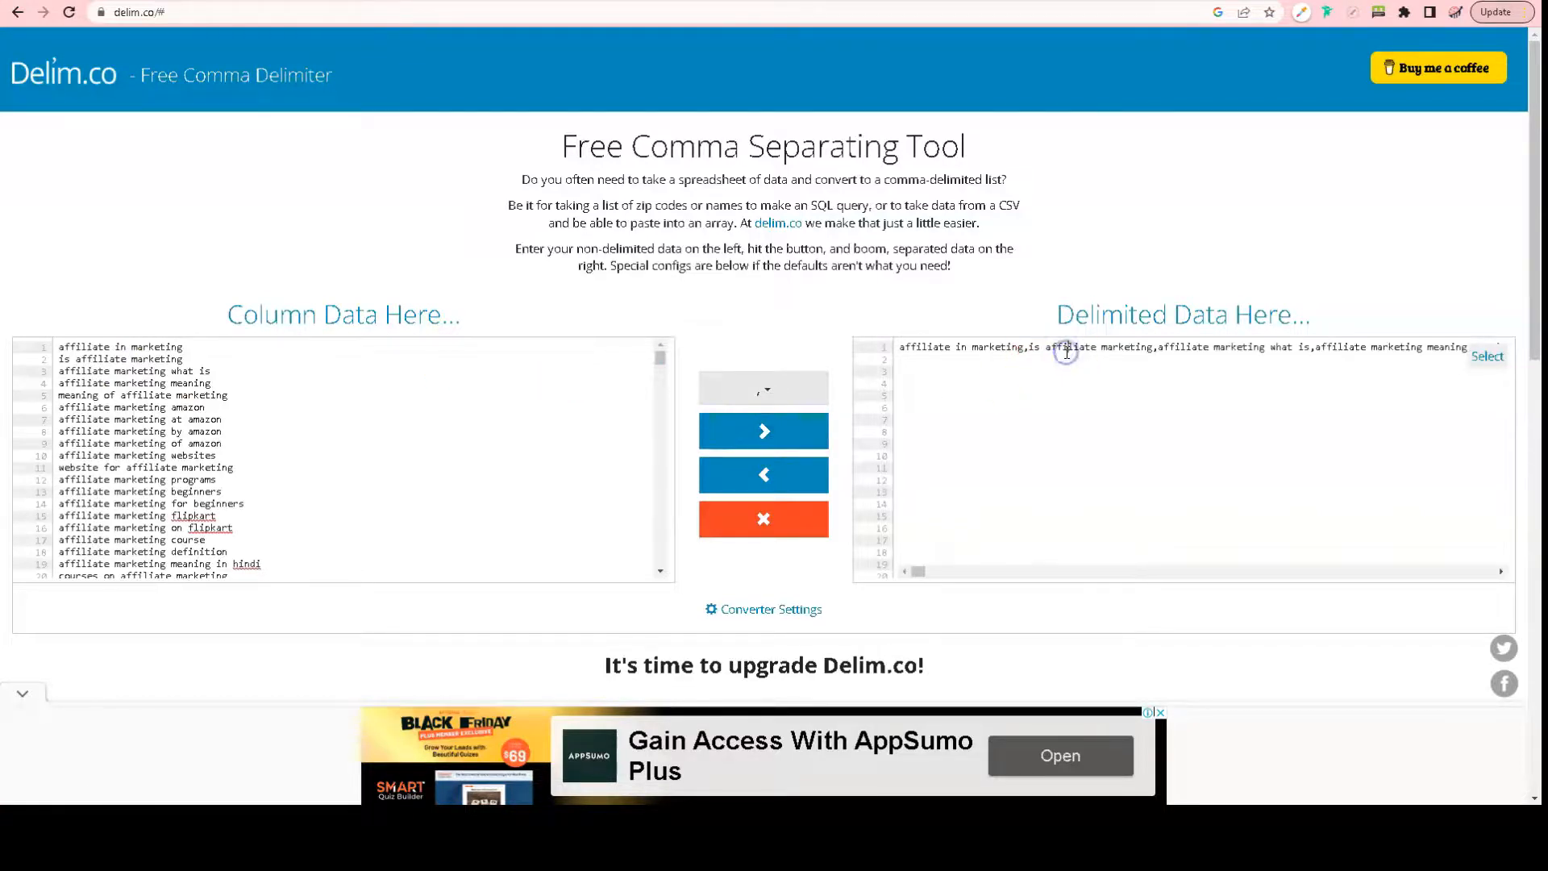
pyautogui.tripleClick(1151, 349)
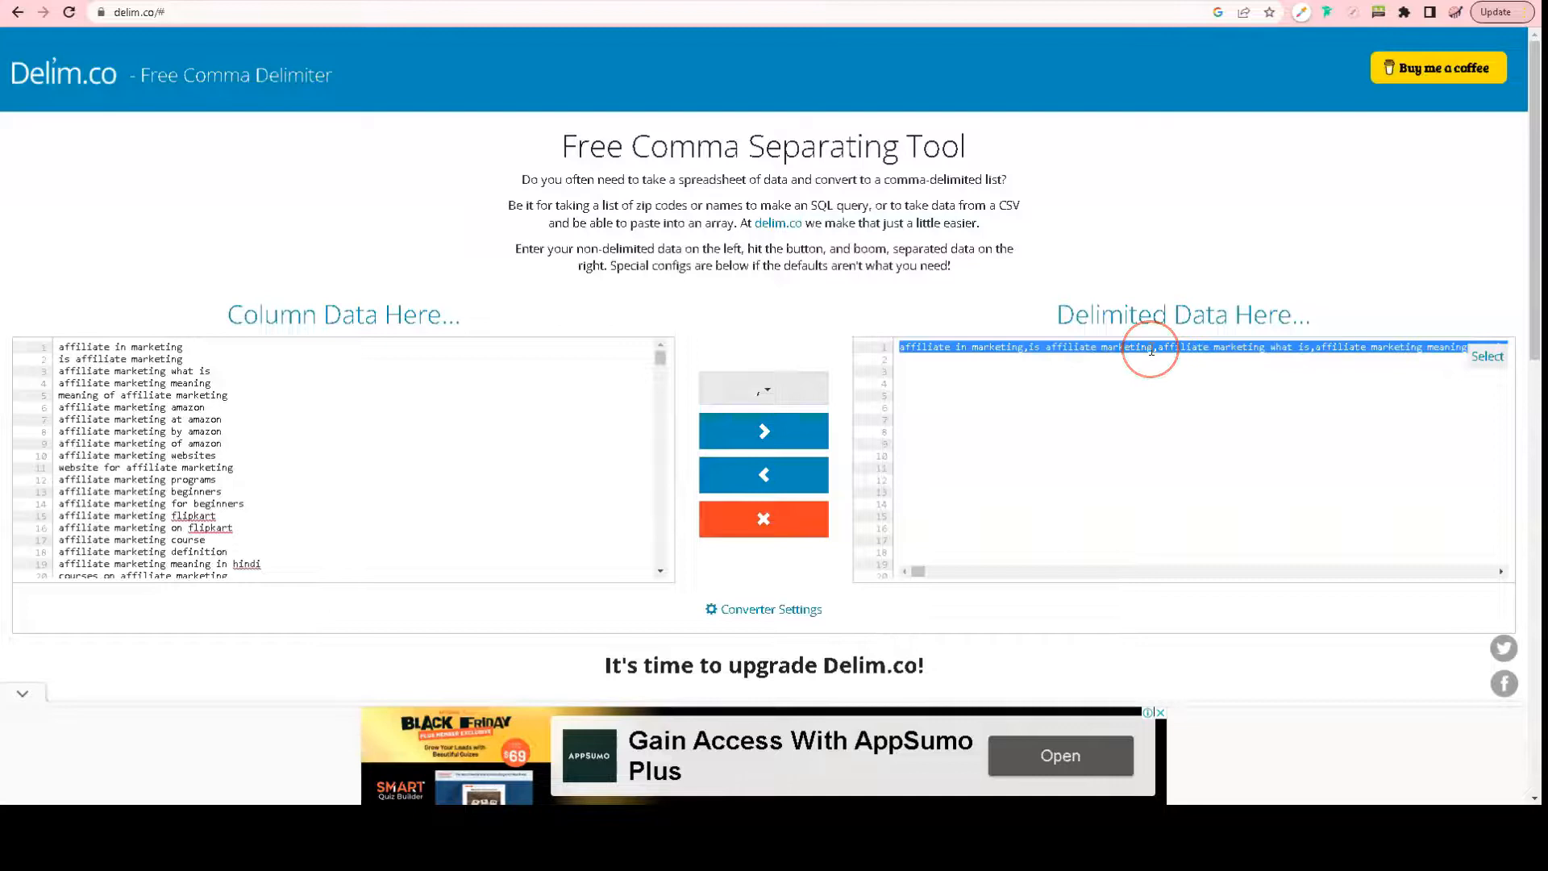
pyautogui.click(295, 1)
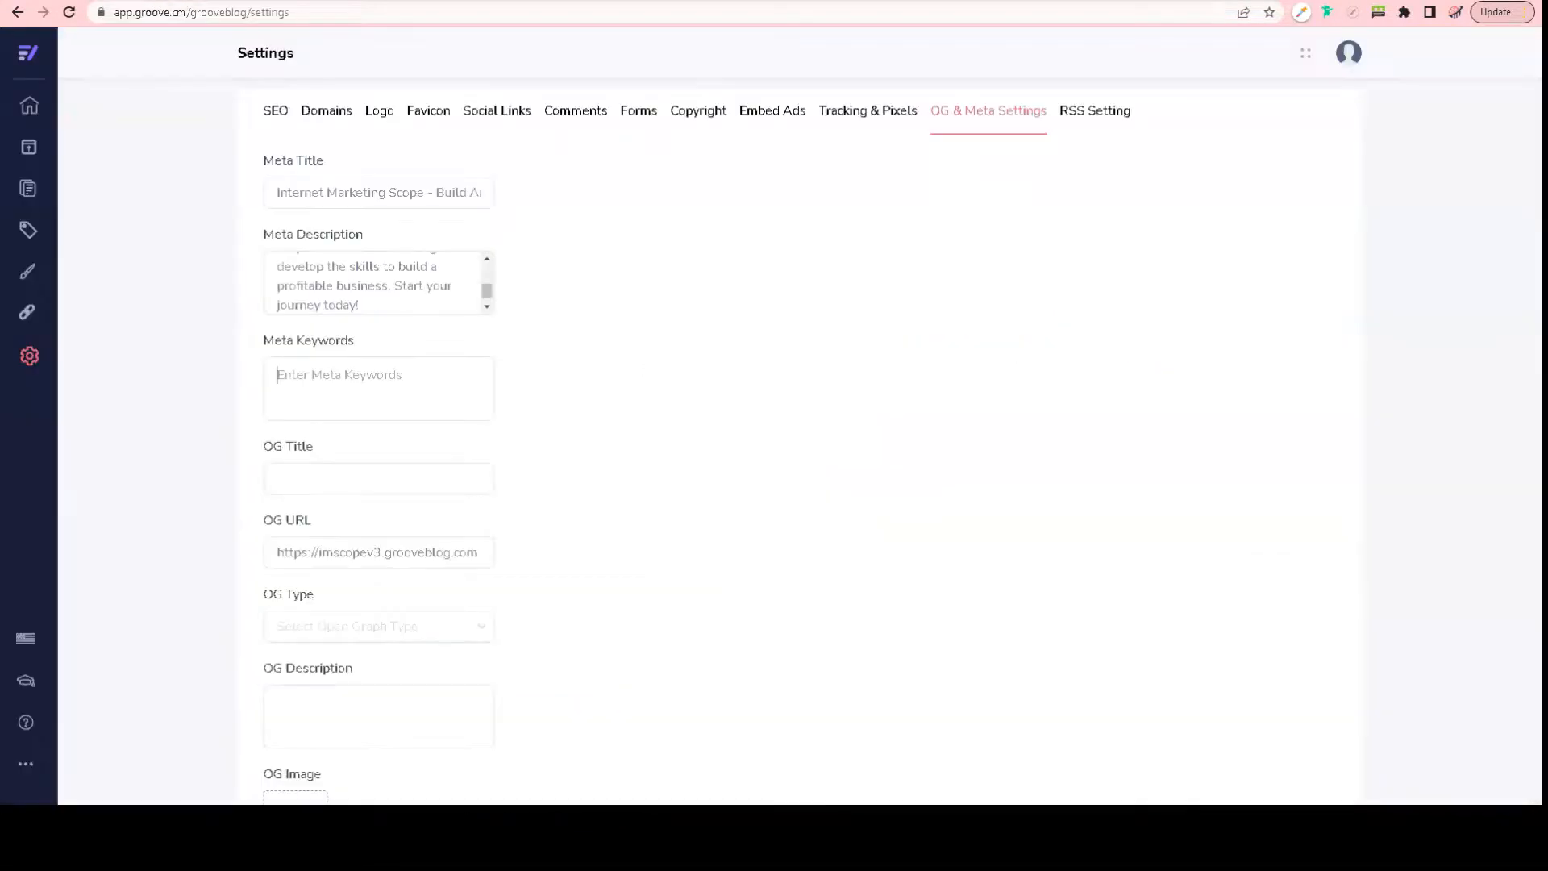
pyautogui.hotkey('ctrl', 'v')
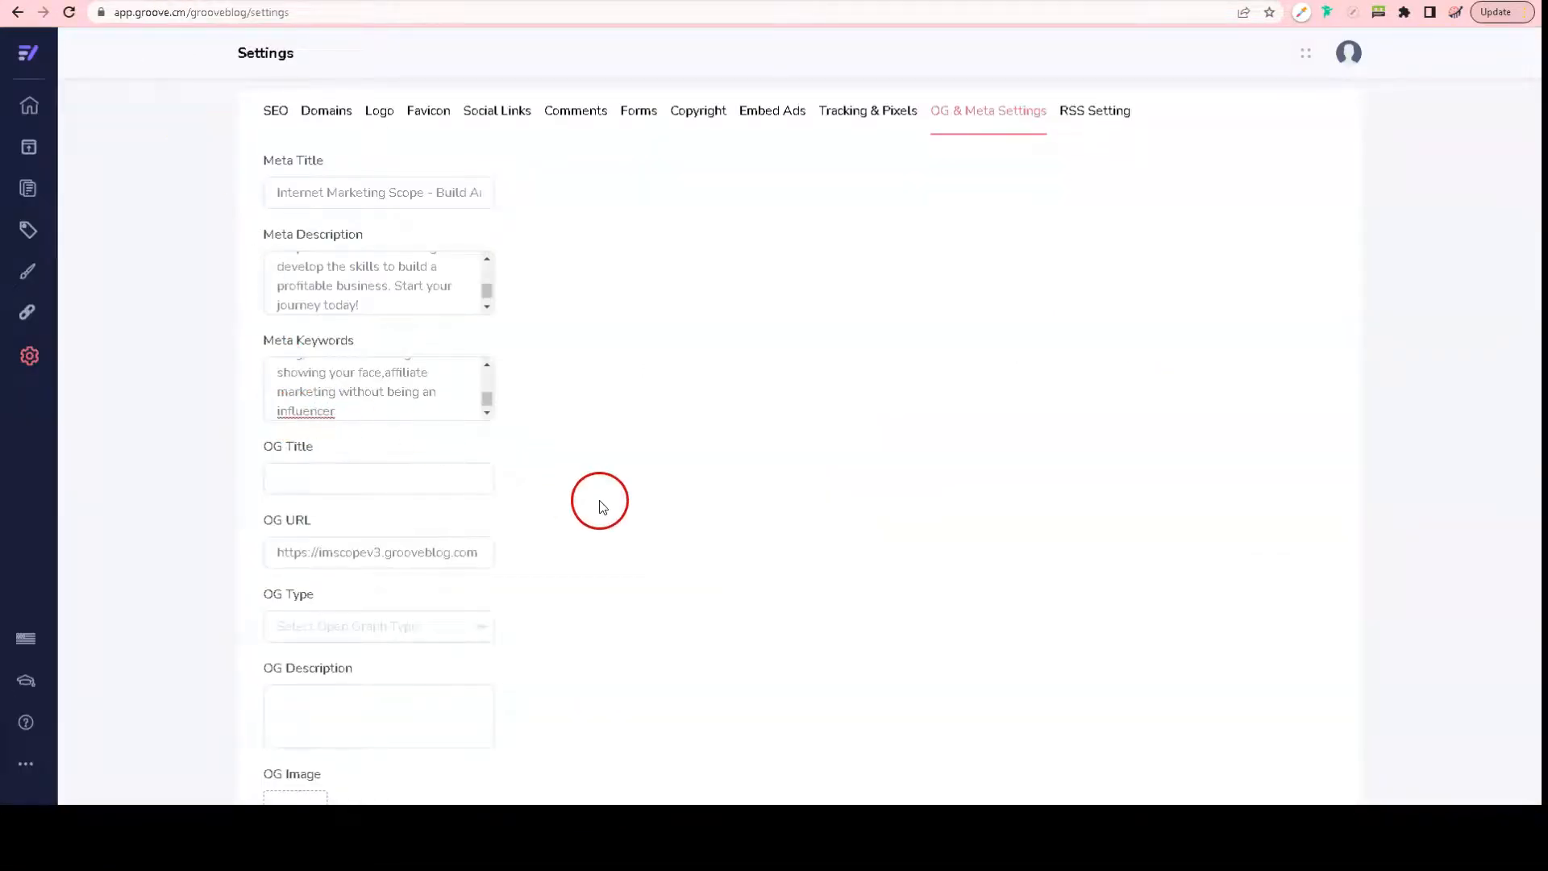
# Step: Copy the blog's Meta Title into the OG Title field
pyautogui.click(341, 474)
pyautogui.click(553, 503)
pyautogui.scroll(-2, 553, 505)
pyautogui.scroll(2, 553, 507)
pyautogui.tripleClick(394, 187)
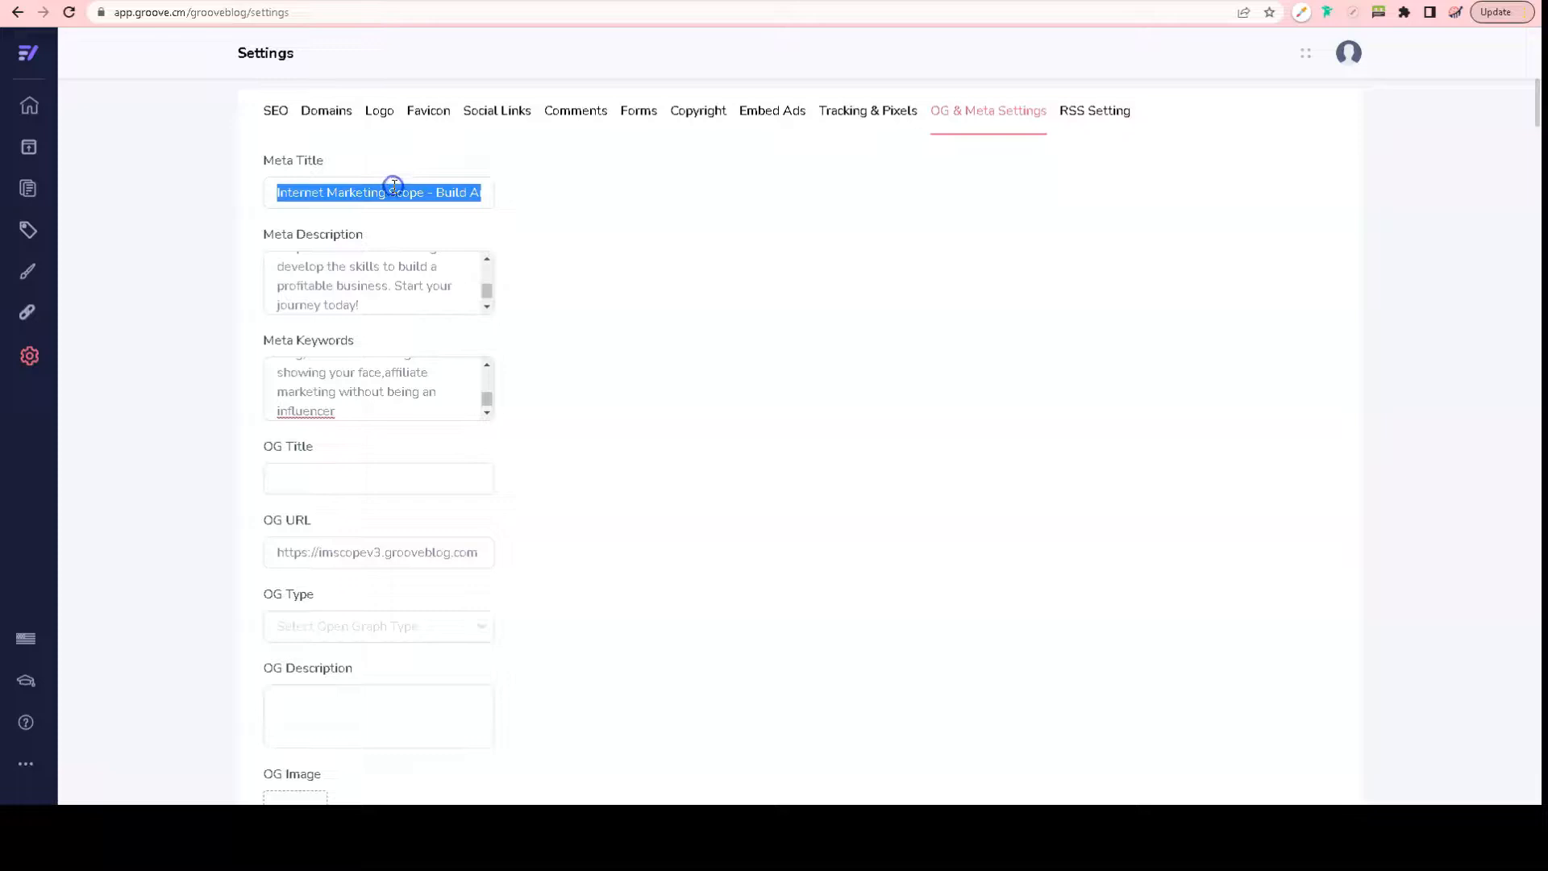
pyautogui.click(277, 478)
pyautogui.hotkey('ctrl', 'v')
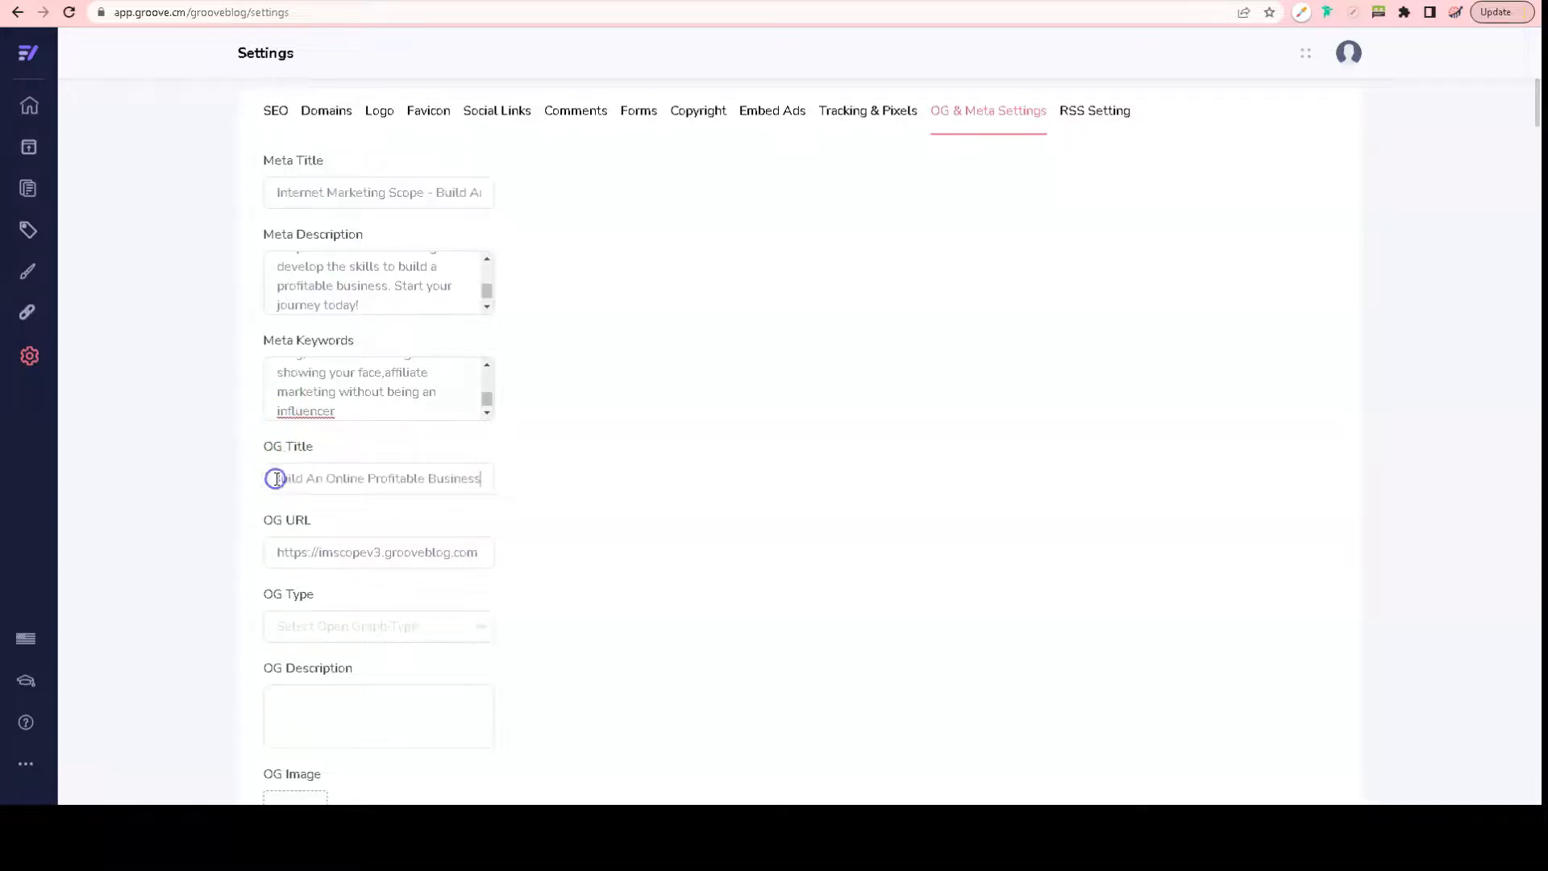
pyautogui.tripleClick(440, 552)
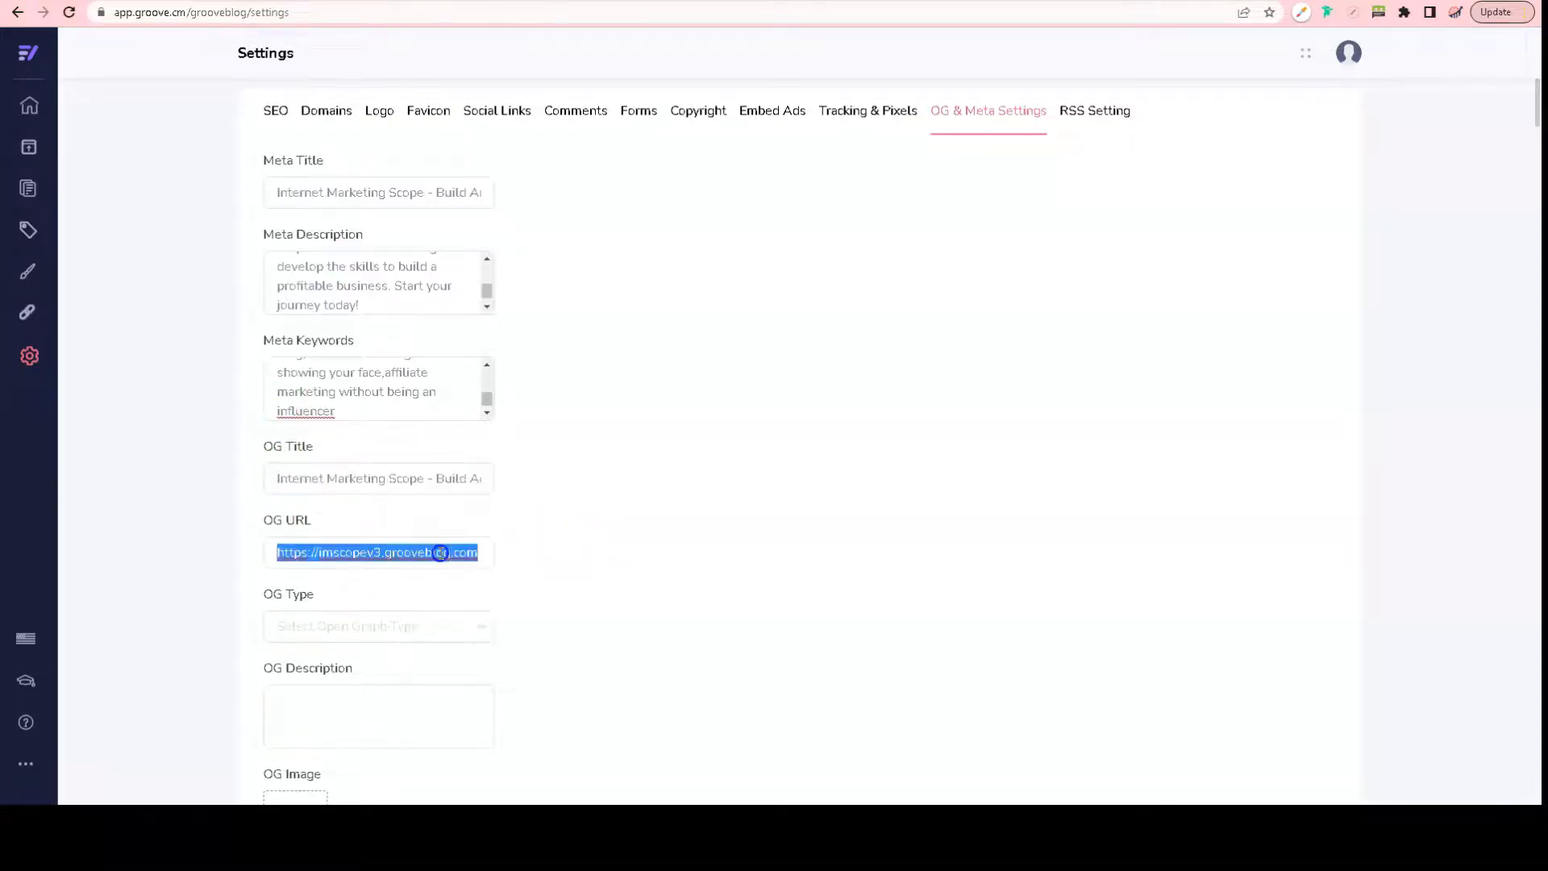
pyautogui.write('http')
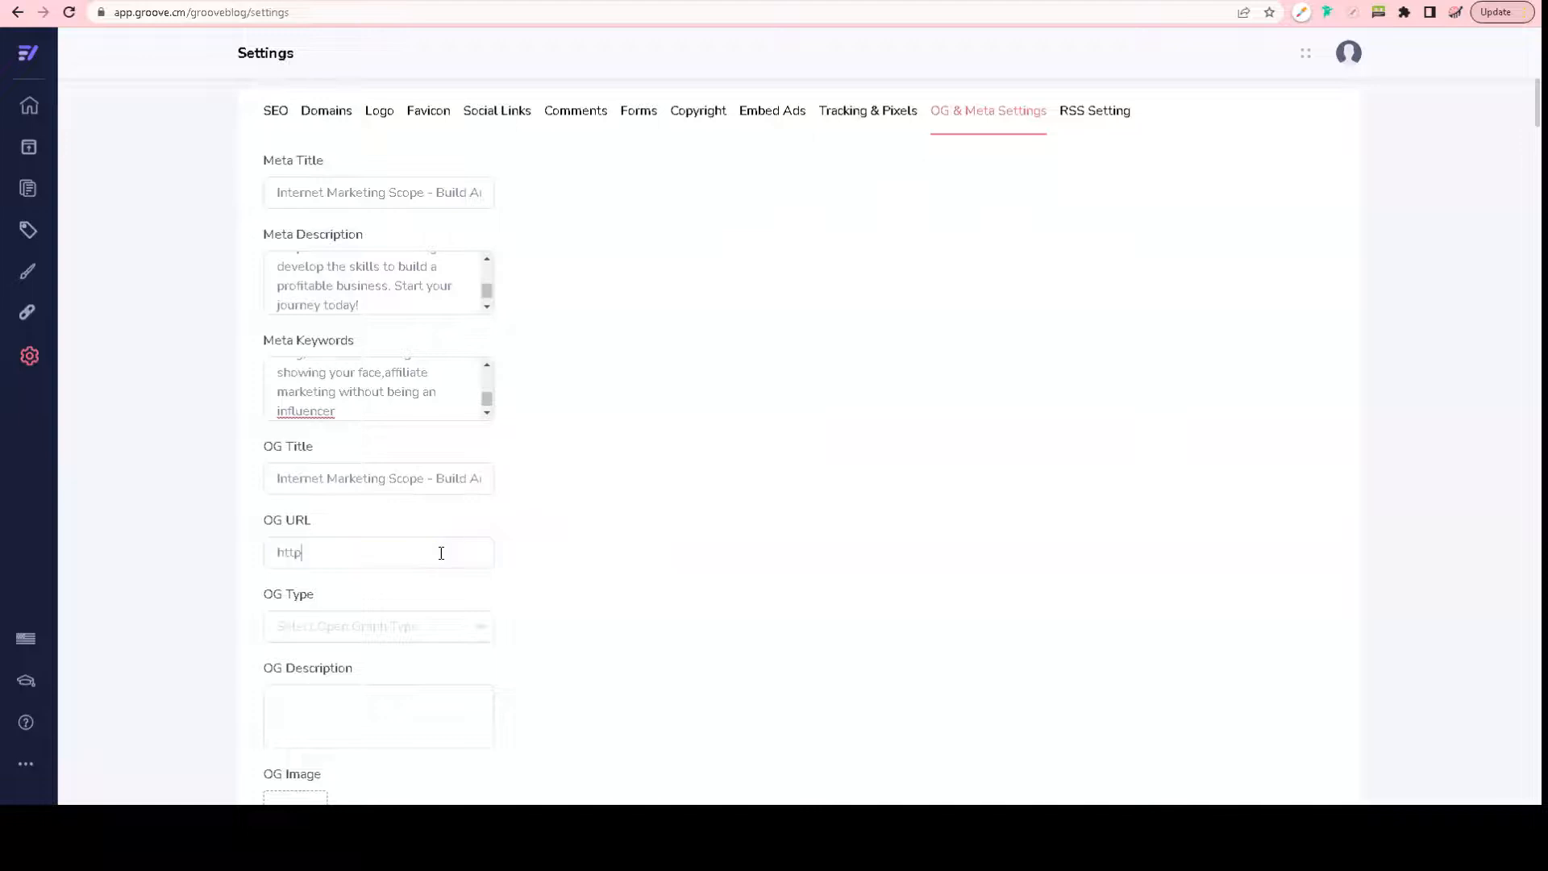
pyautogui.write('s://imscope.online/blog')
pyautogui.click(562, 577)
pyautogui.click(350, 633)
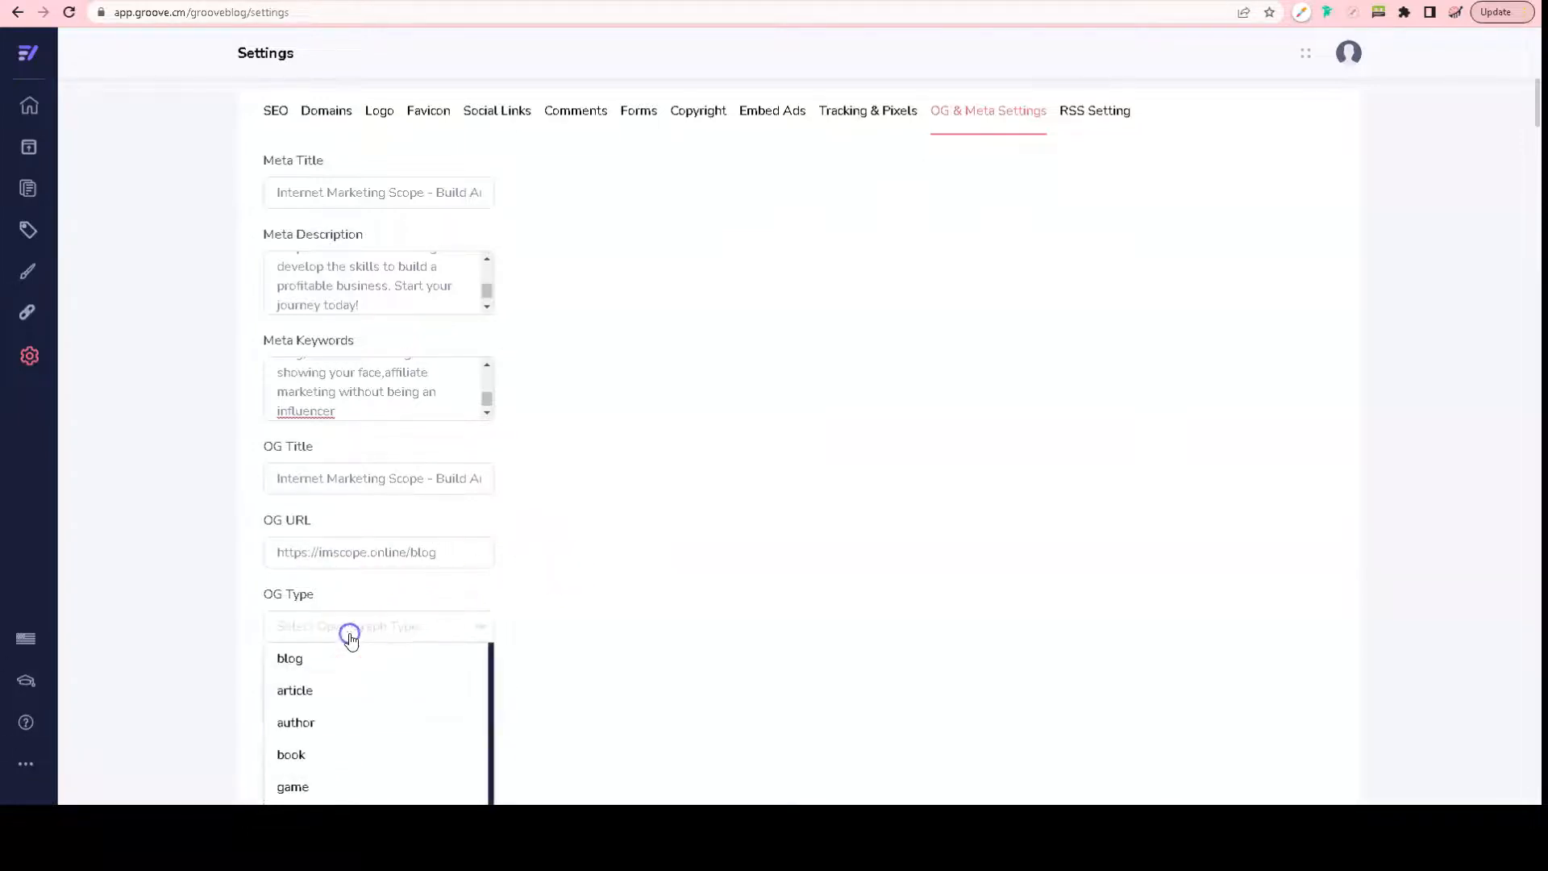
pyautogui.scroll(-2, 591, 566)
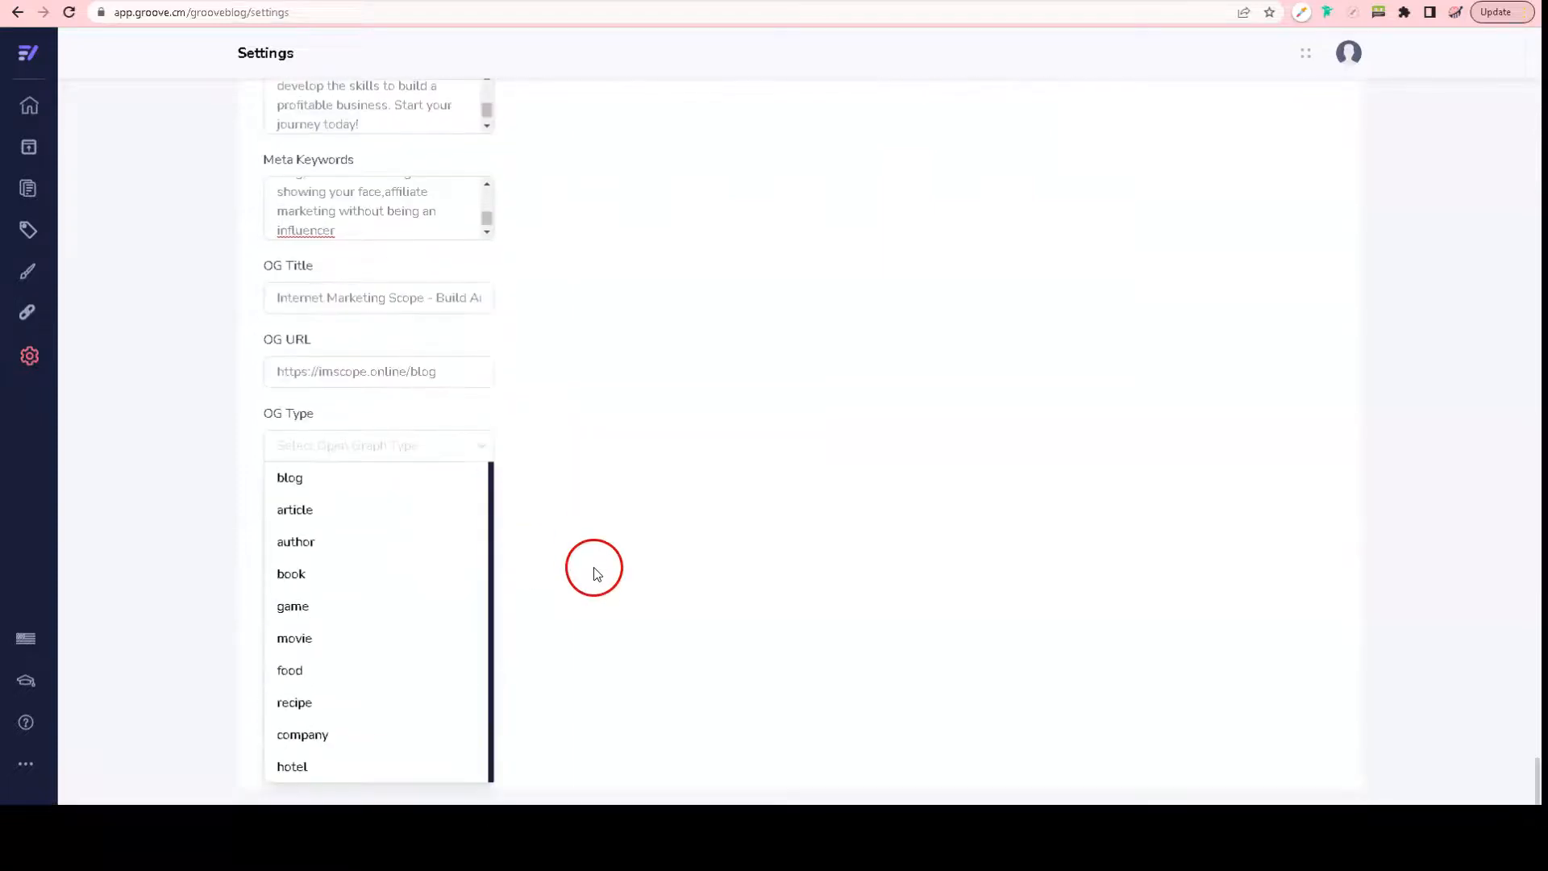
pyautogui.click(359, 509)
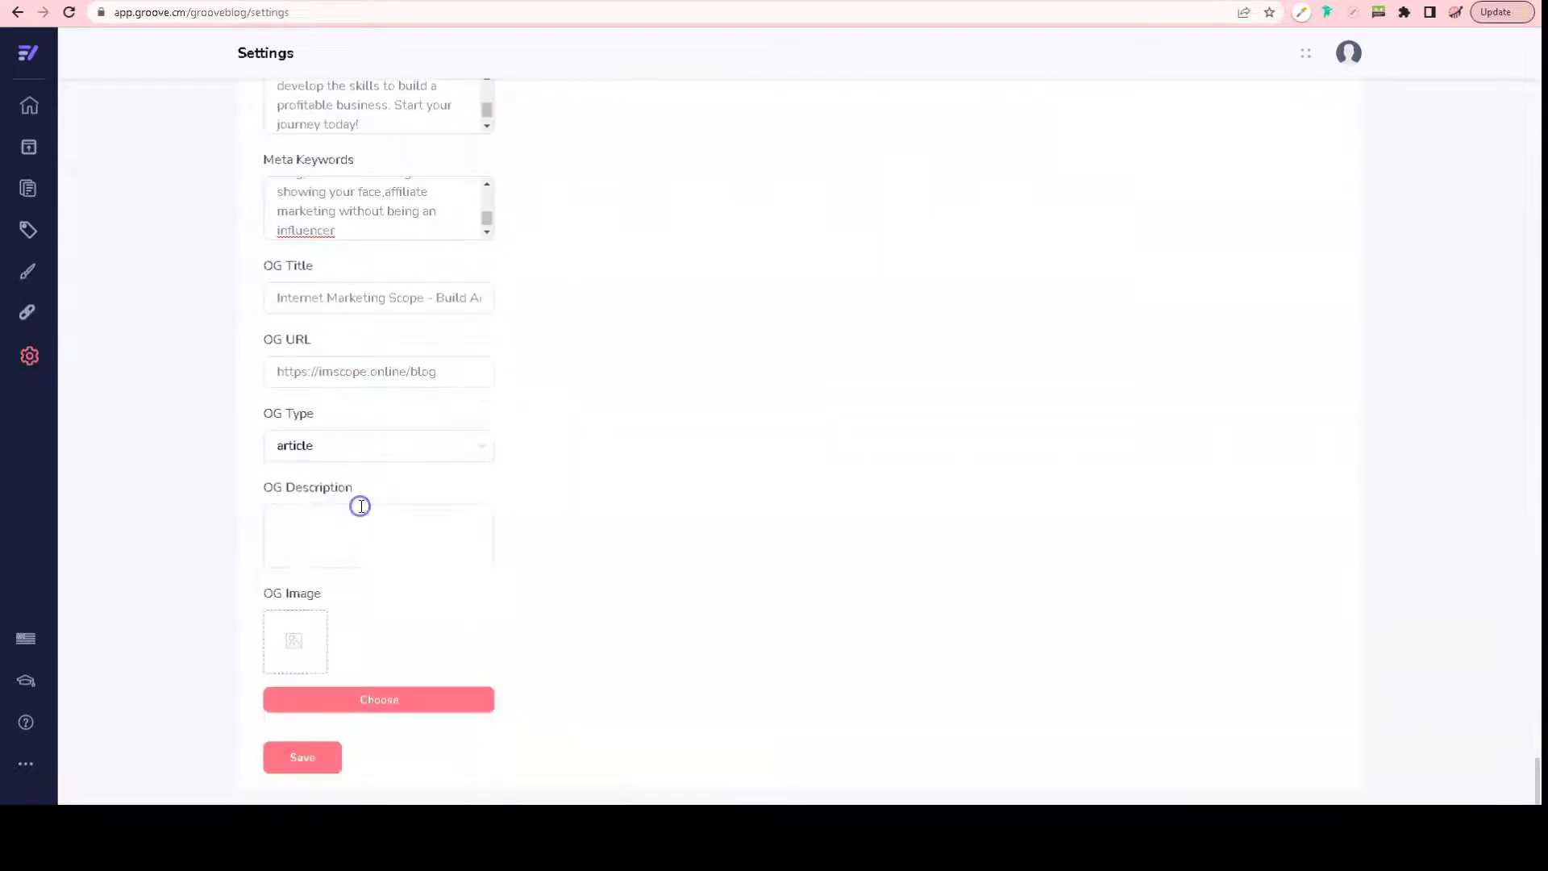
# Step: Copy the blog's Meta Description into the OG Description field
pyautogui.click(424, 521)
pyautogui.click(405, 114)
pyautogui.tripleClick(409, 119)
pyautogui.hotkey('ctrl', 'c')
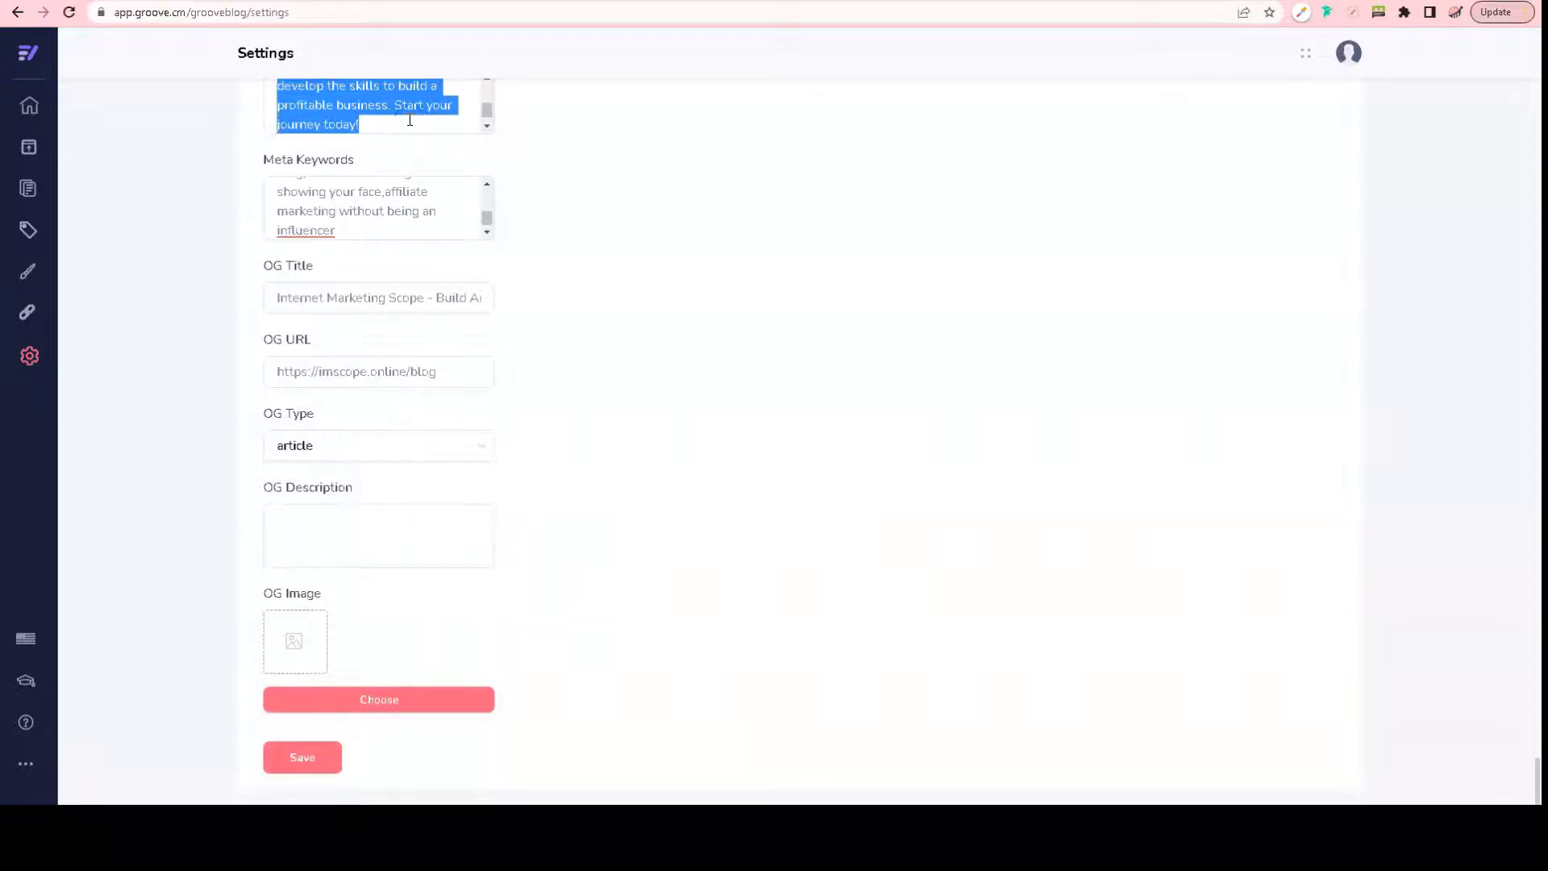
pyautogui.click(335, 522)
pyautogui.hotkey('ctrl', 'v')
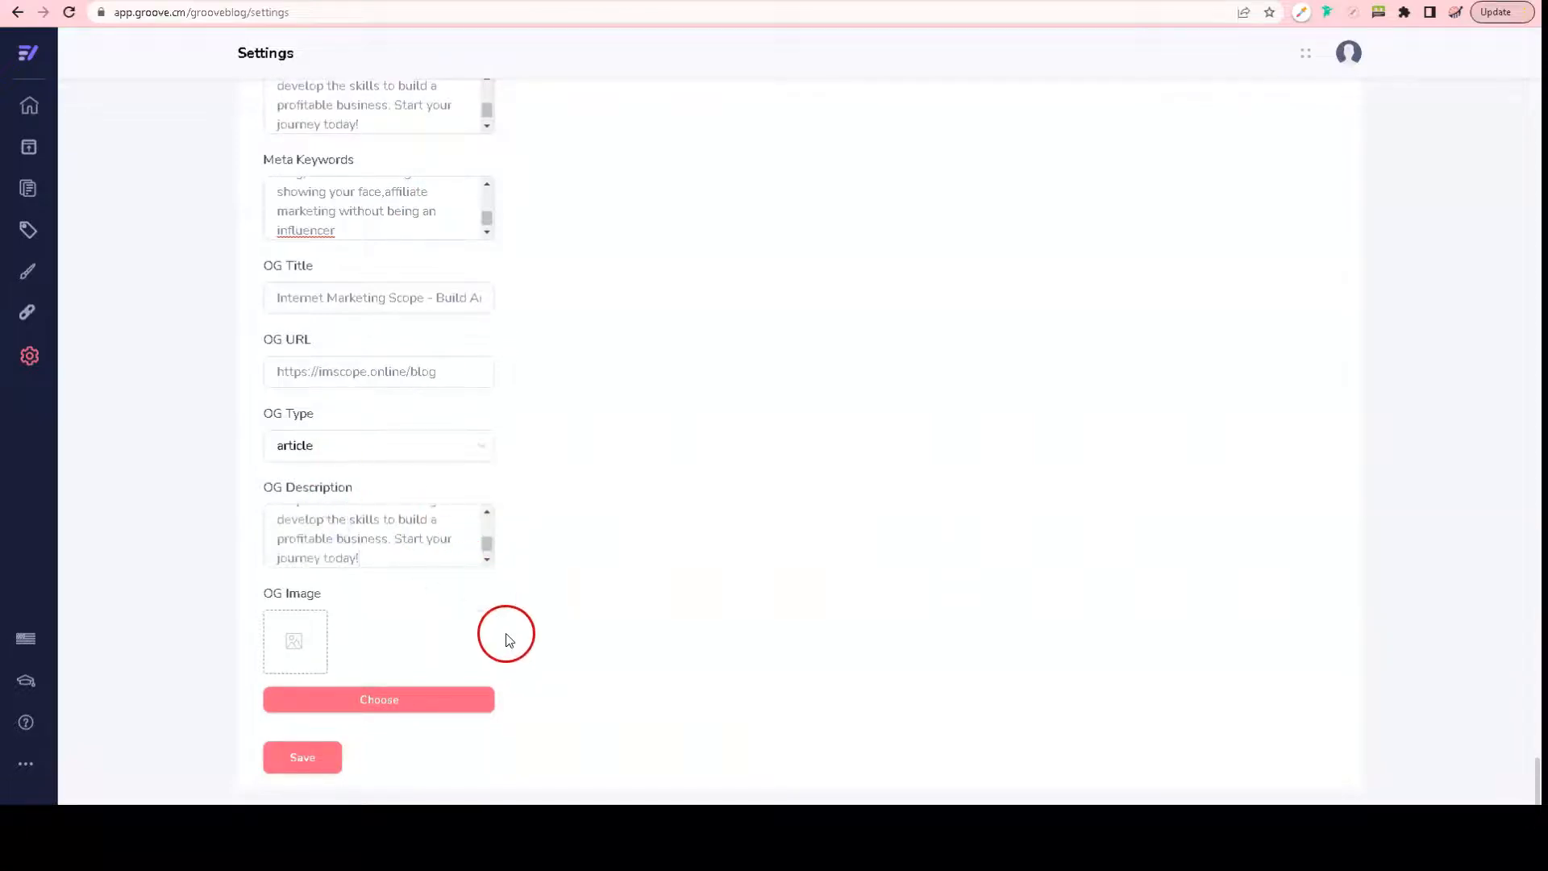
# Step: Choose the IM Scope banner from the image library as the OG Image and save the OG and meta settings
pyautogui.click(412, 702)
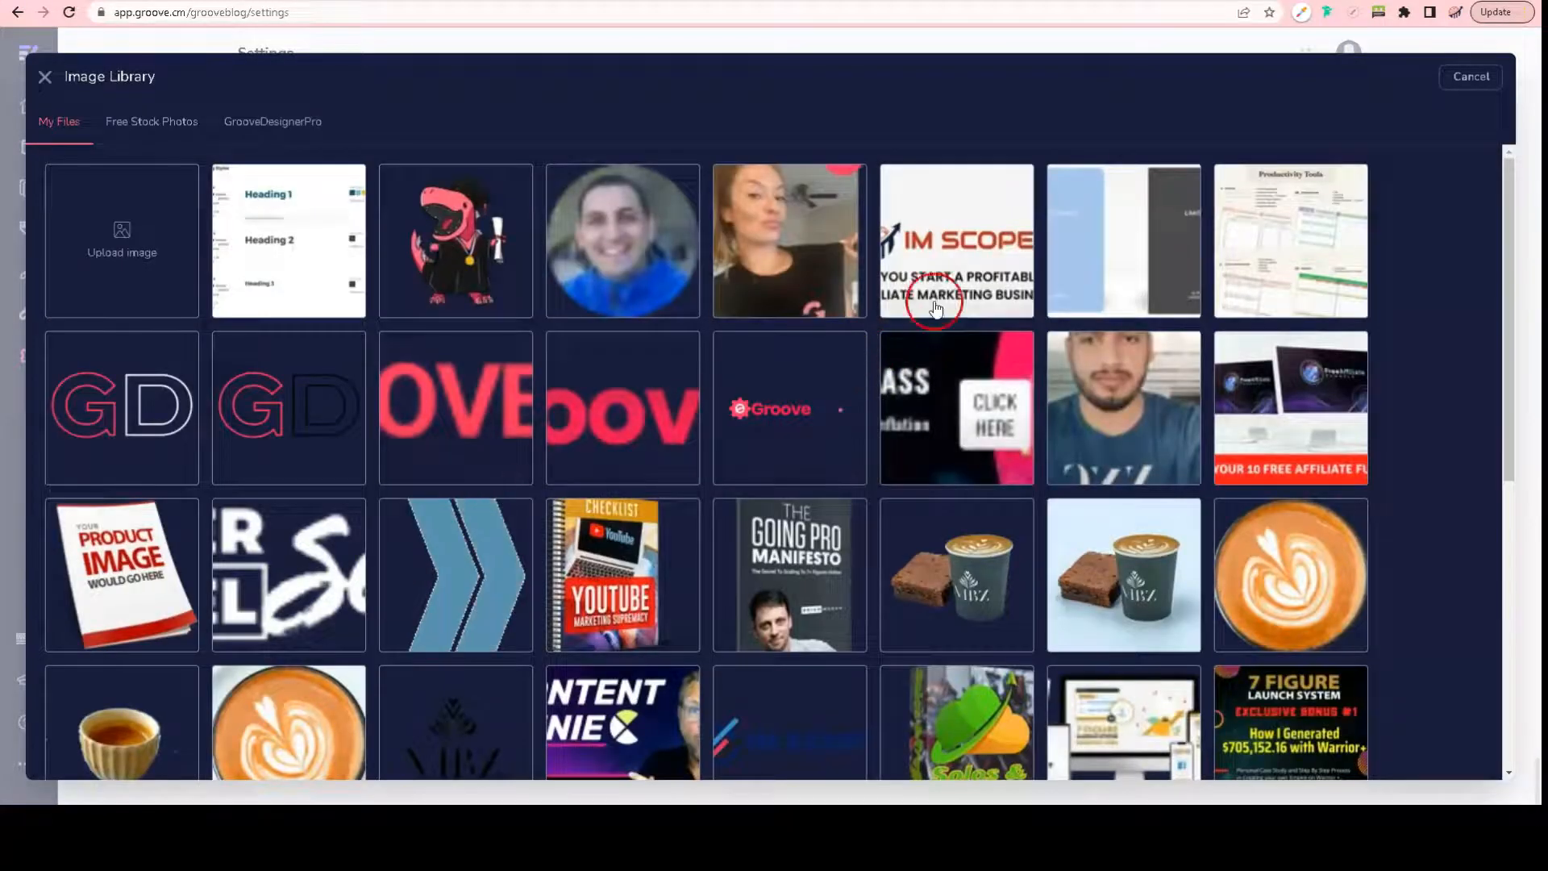
pyautogui.click(935, 307)
pyautogui.click(1472, 77)
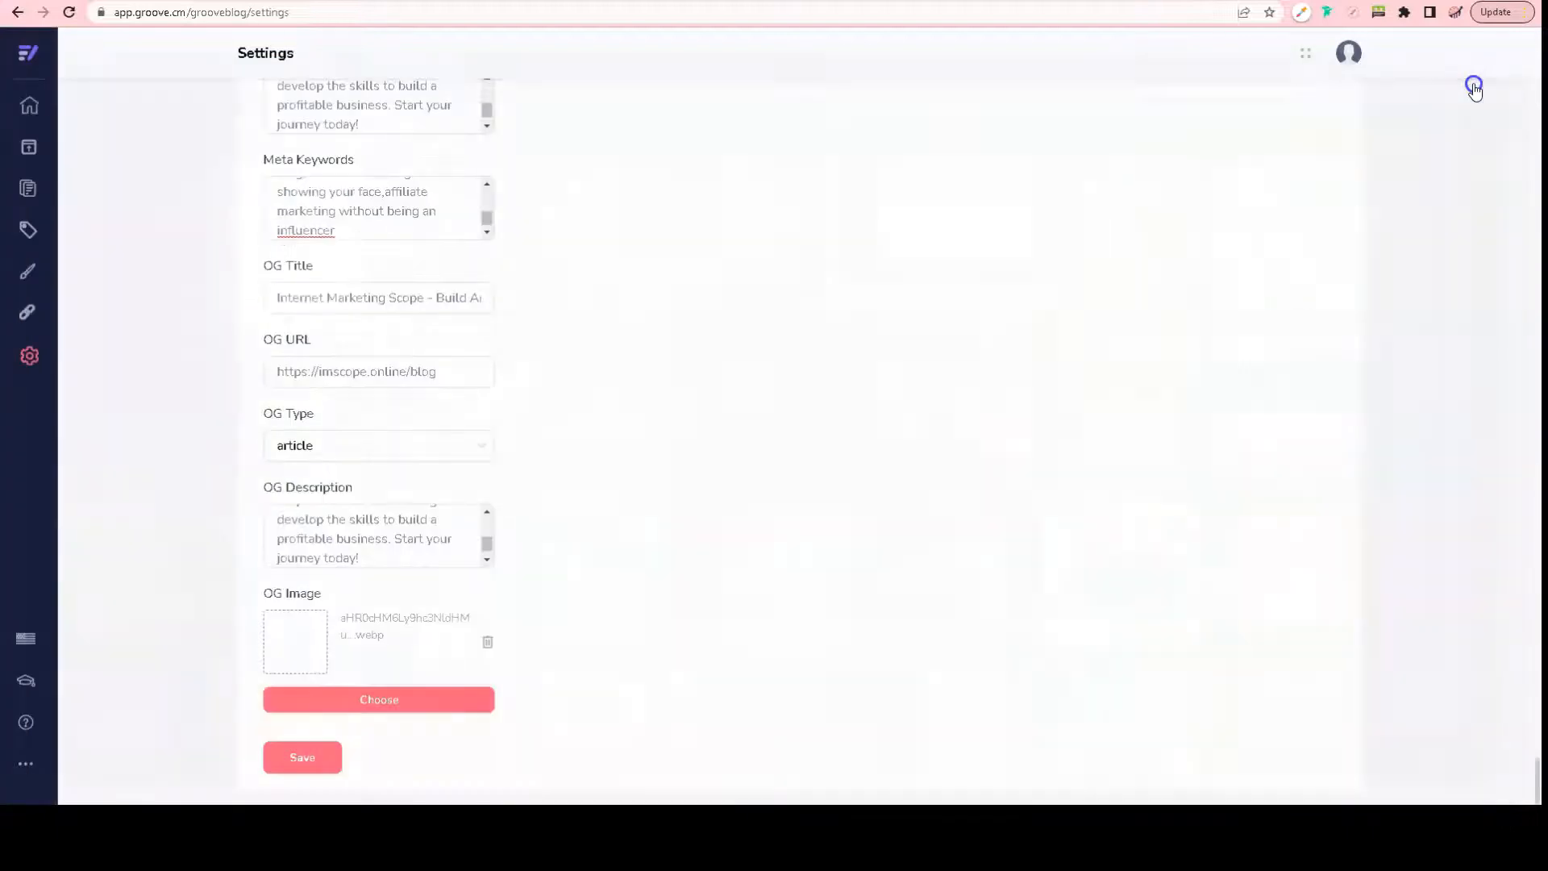
pyautogui.click(310, 762)
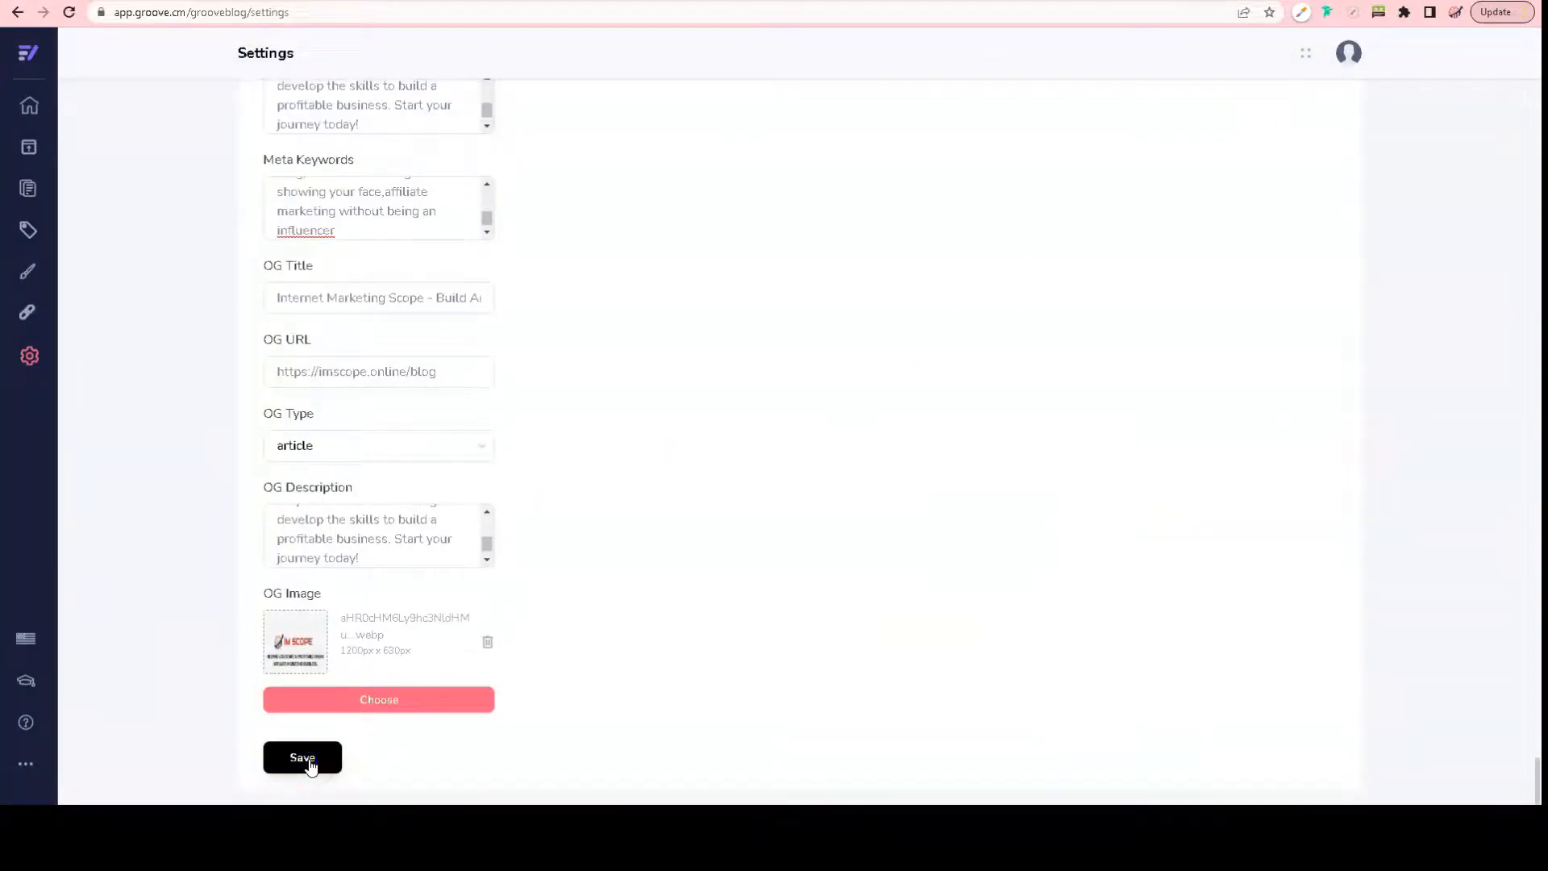
# Step: In the RSS settings, enter the author's full name, keep Popular Posts as the post type, and save
pyautogui.scroll(3, 715, 488)
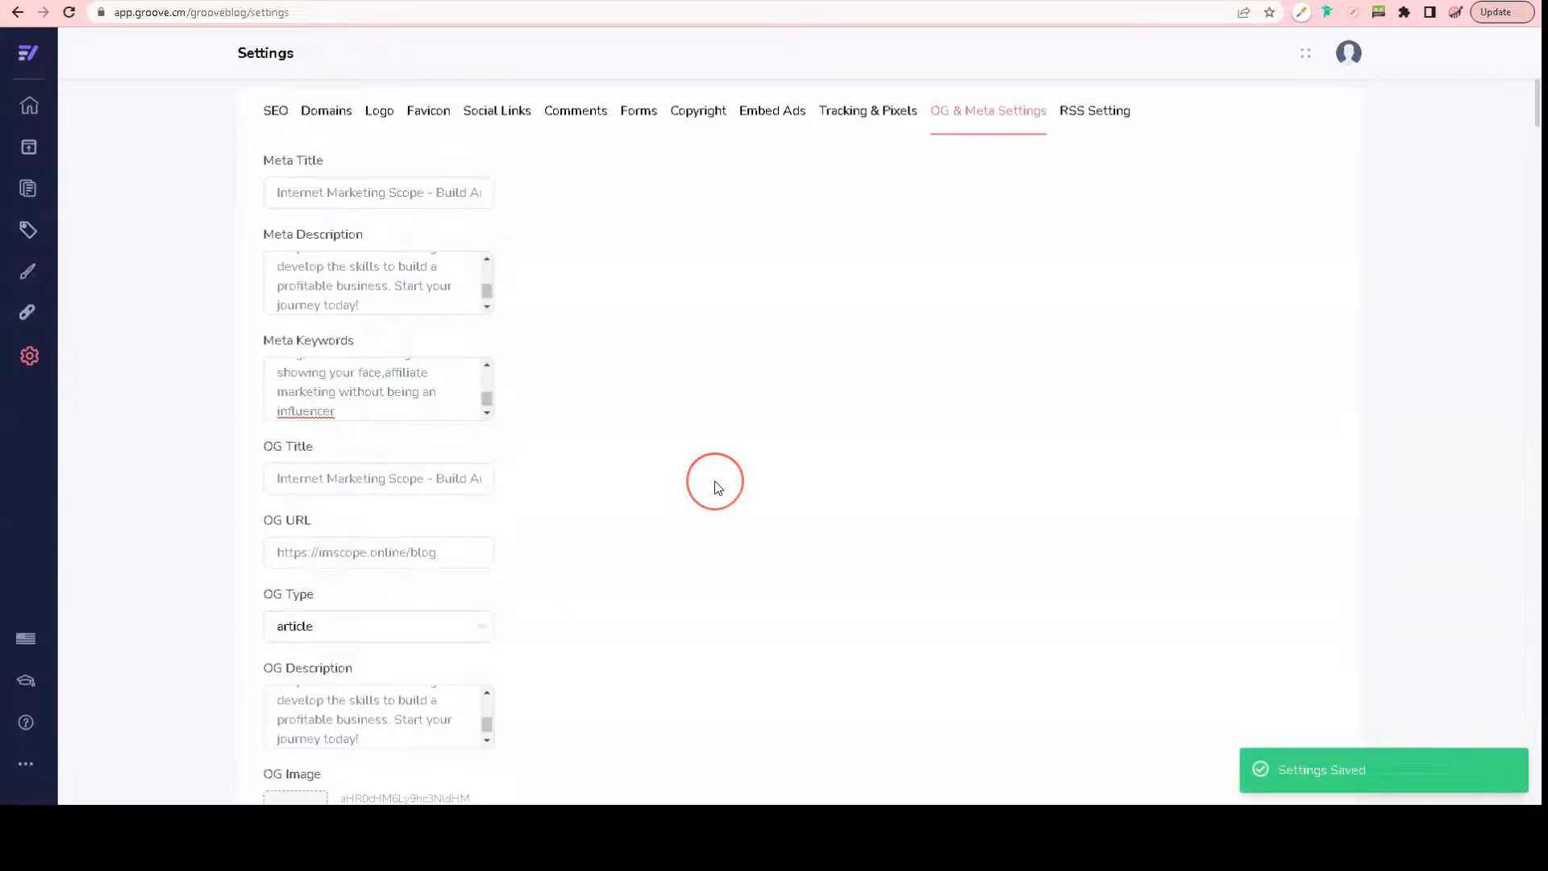
pyautogui.click(1081, 118)
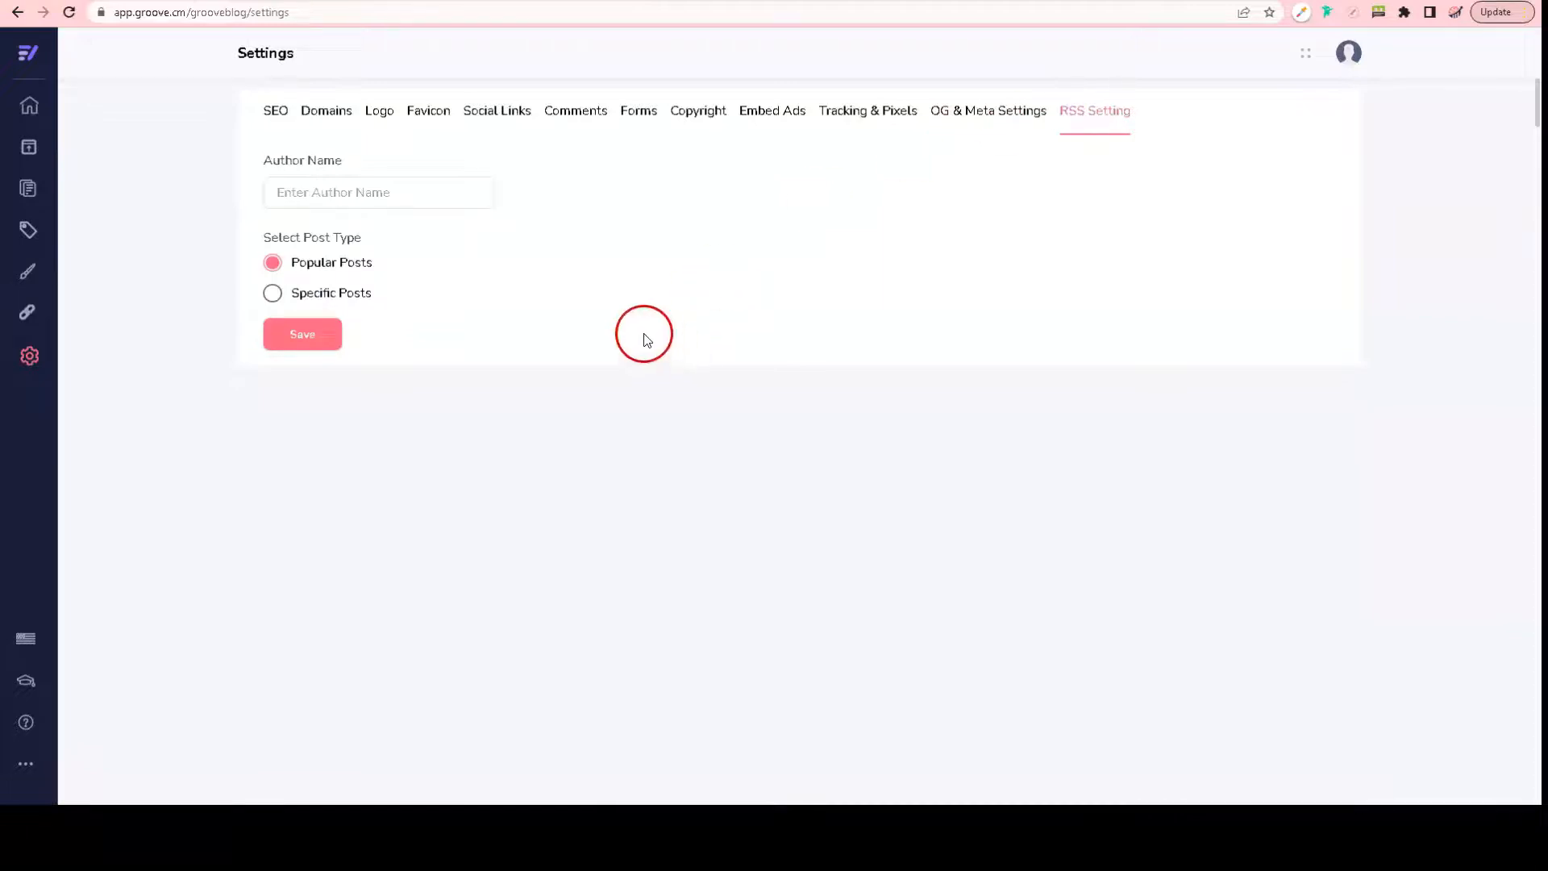
pyautogui.click(468, 195)
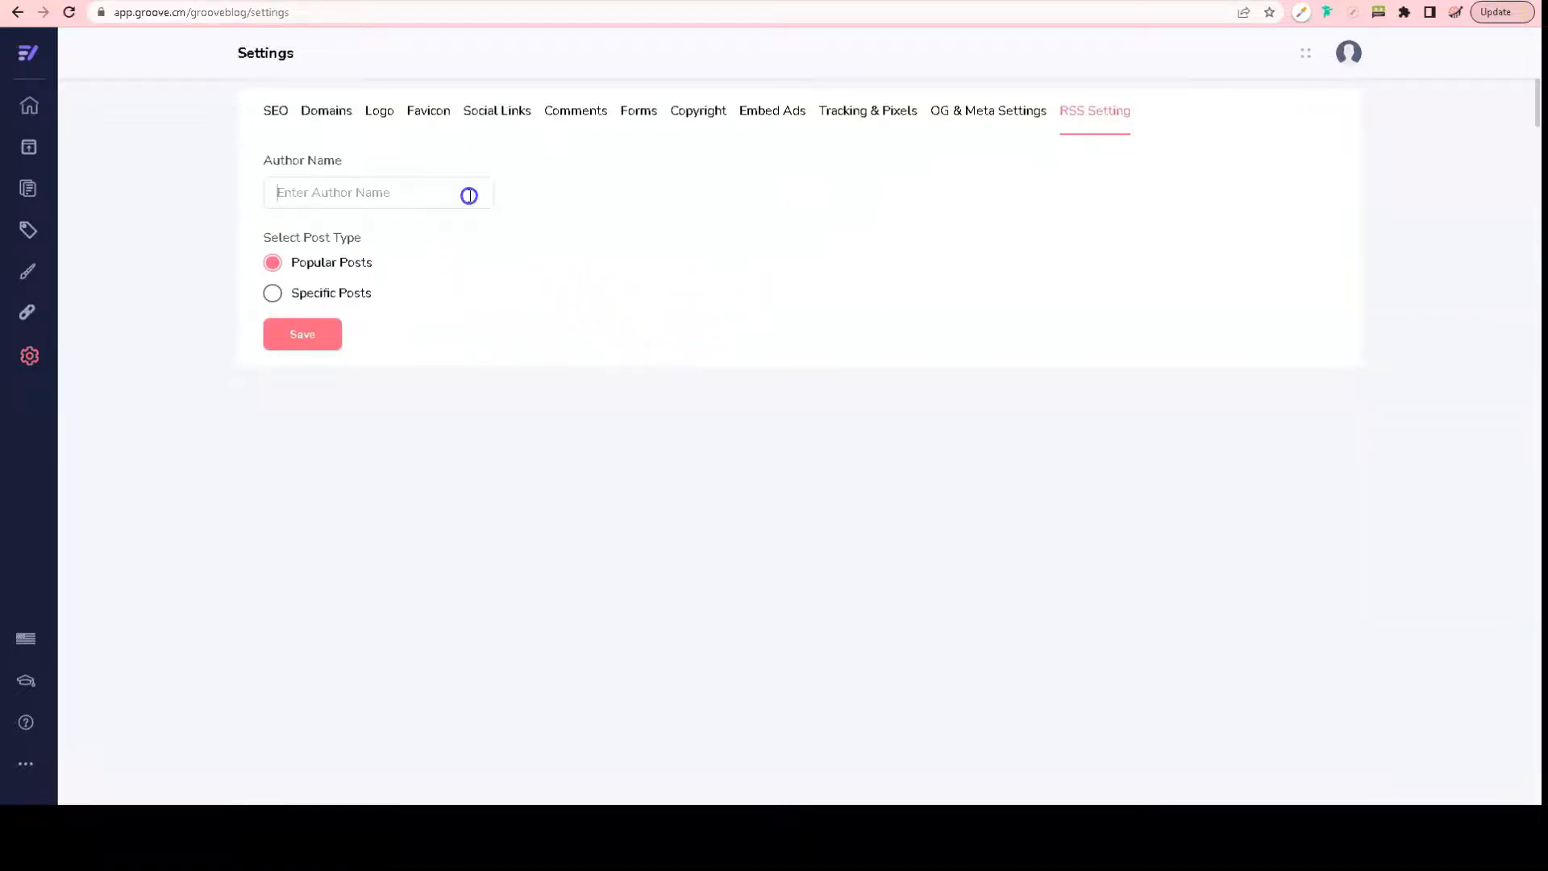
pyautogui.click(349, 290)
pyautogui.click(349, 263)
pyautogui.click(325, 195)
pyautogui.write('Sultan Alkhuzaei')
pyautogui.click(329, 252)
pyautogui.click(330, 266)
pyautogui.click(329, 277)
pyautogui.click(321, 337)
pyautogui.click(495, 334)
pyautogui.click(559, 342)
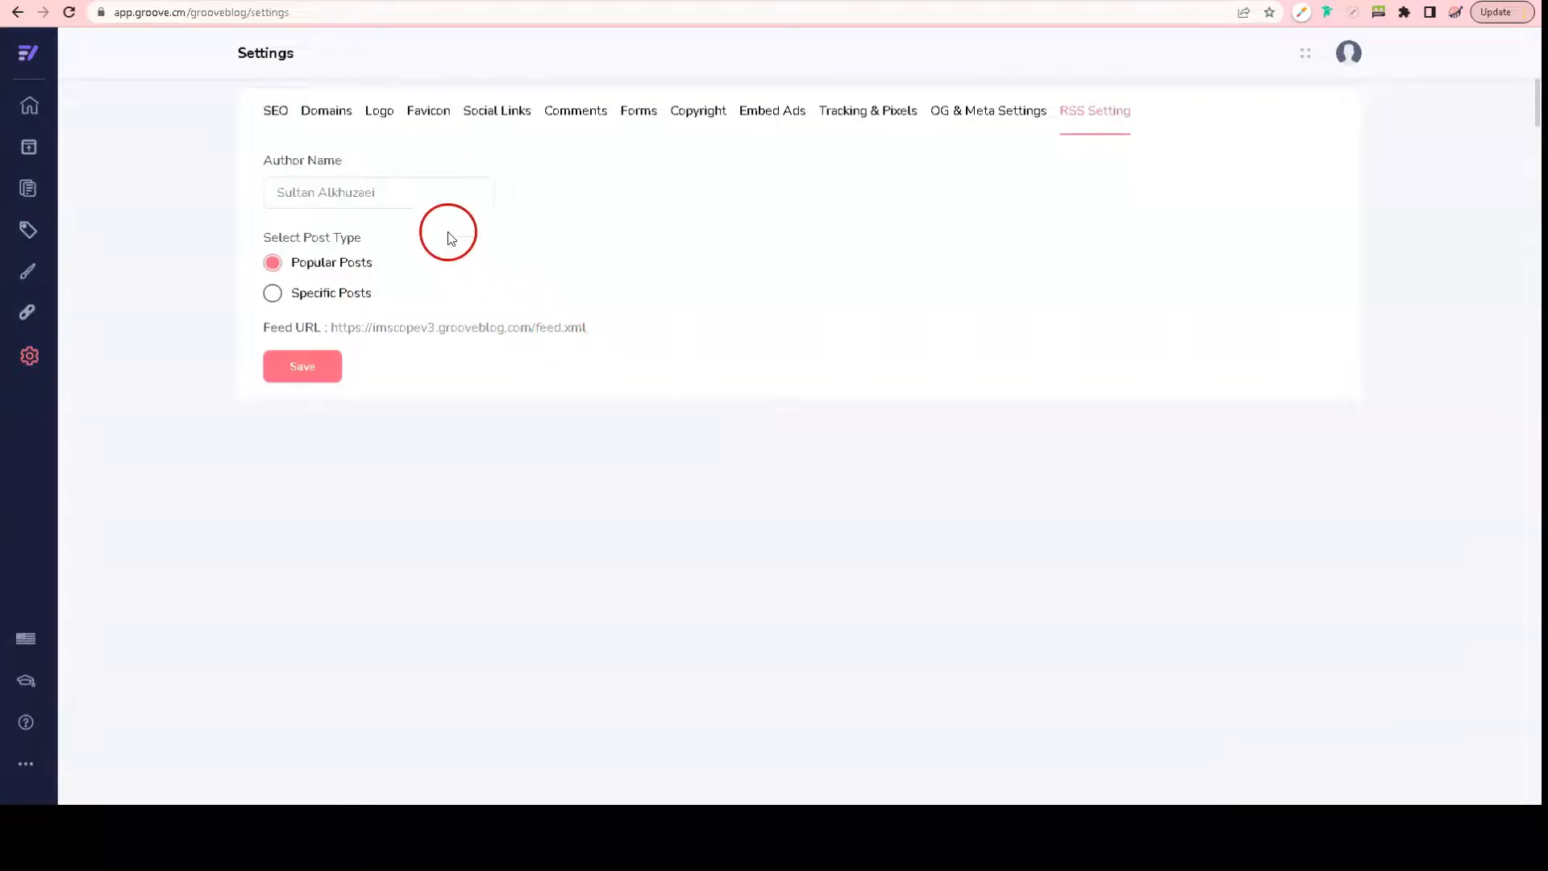
# Step: Check the blog's SEO URL settings, then publish the blog and visit it
pyautogui.click(269, 111)
pyautogui.click(218, 477)
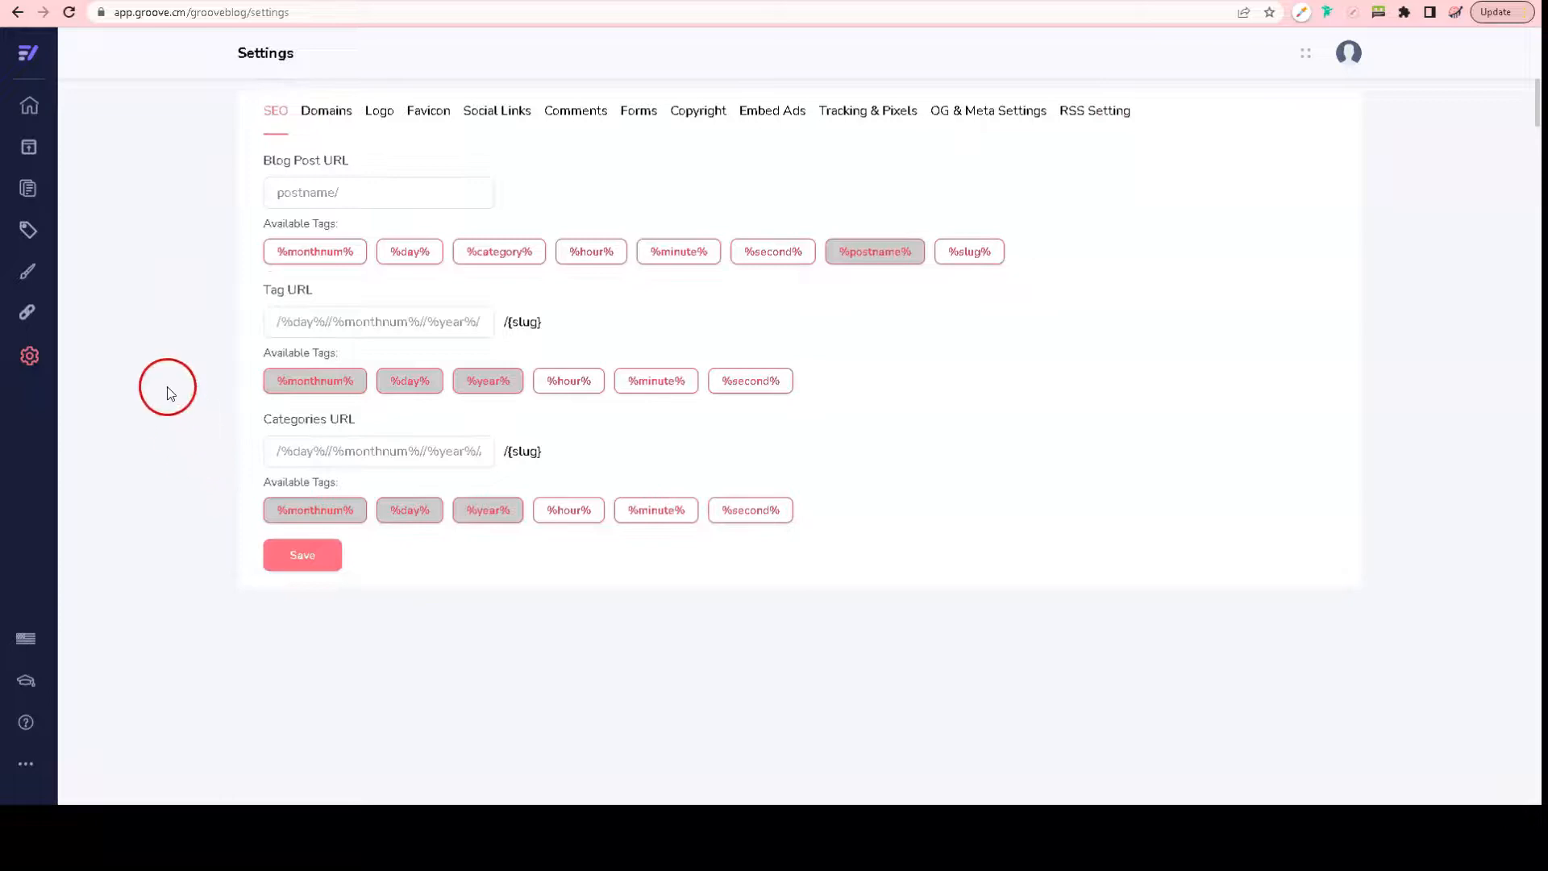
pyautogui.click(41, 156)
pyautogui.click(1232, 55)
pyautogui.click(1129, 55)
# Step: In Google Search Console, verify ownership of the blog property using the HTML tag method
pyautogui.click(590, 194)
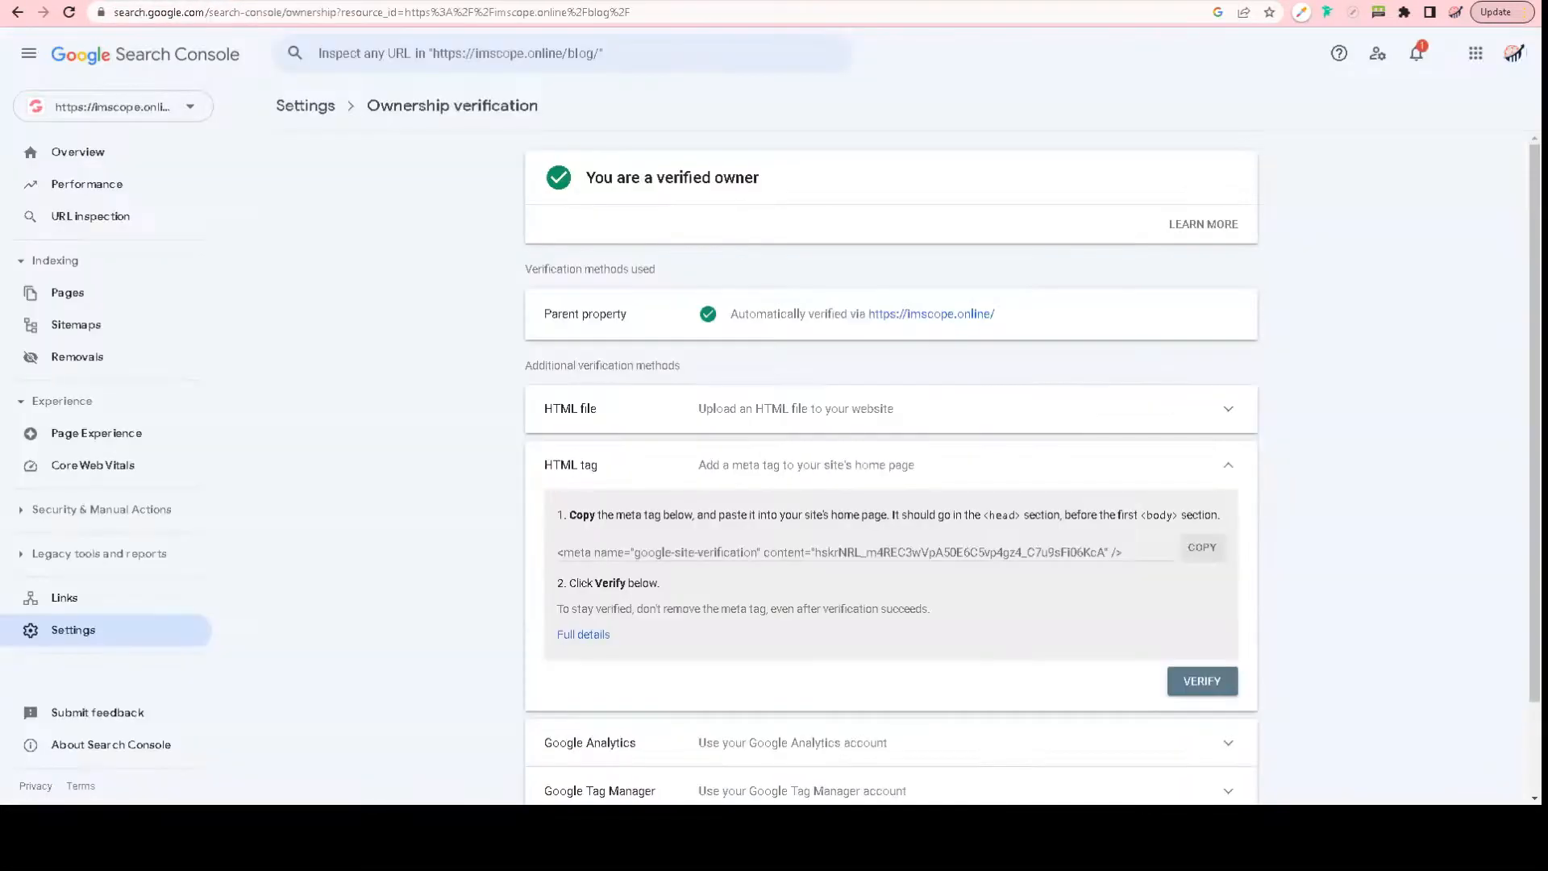
pyautogui.scroll(-1, 665, 472)
pyautogui.click(1220, 584)
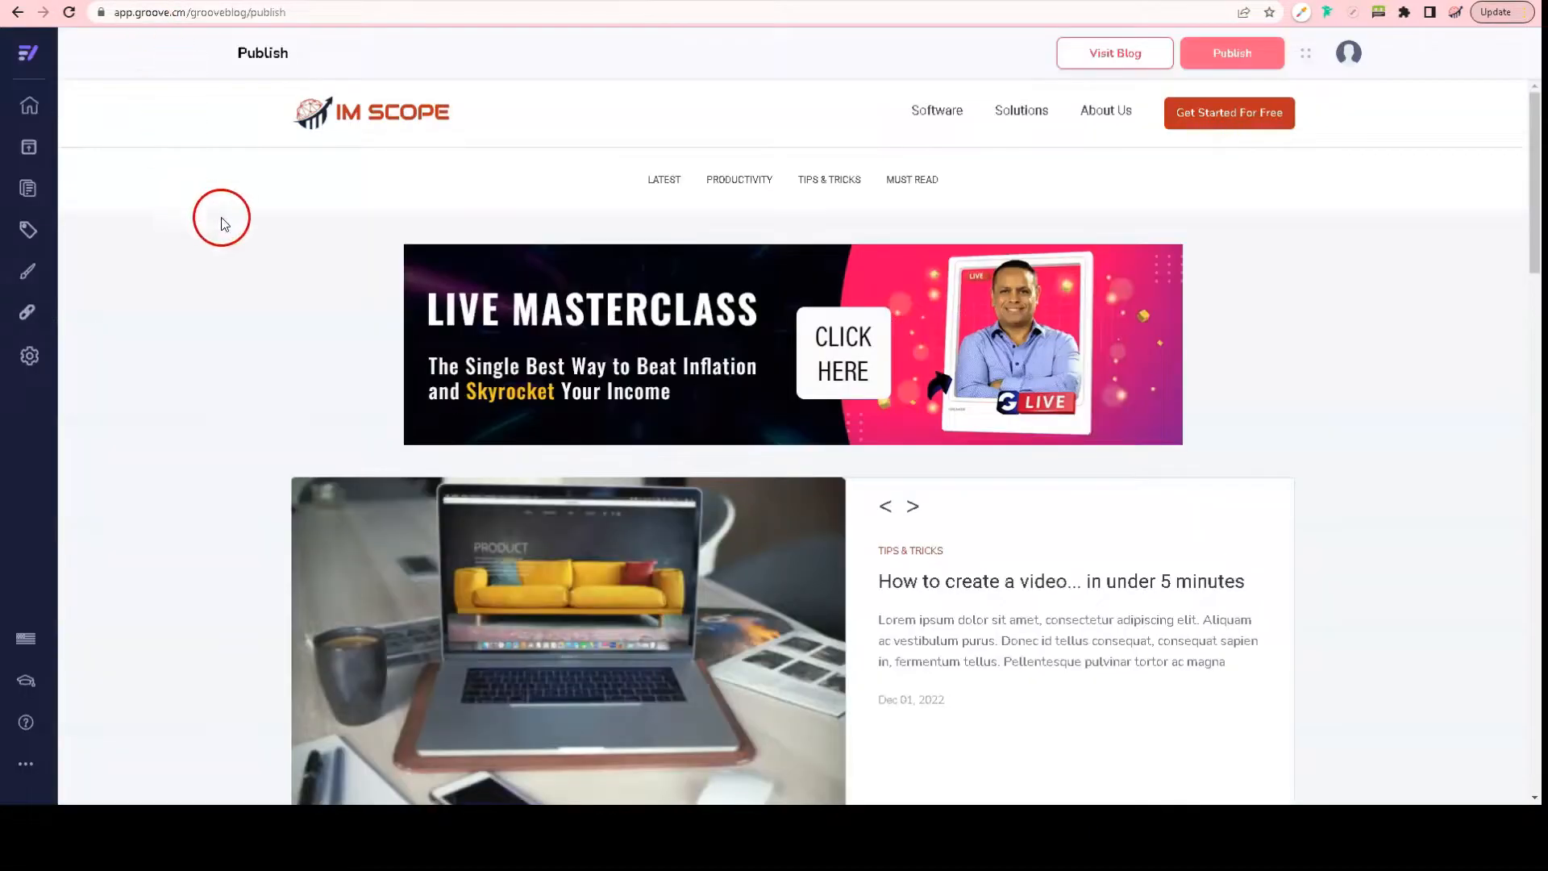
# Step: Review the overall layout of the GrooveBlog publish preview from header to footer
pyautogui.scroll(-10, 276, 283)
pyautogui.scroll(-5, 282, 293)
pyautogui.scroll(15, 282, 293)
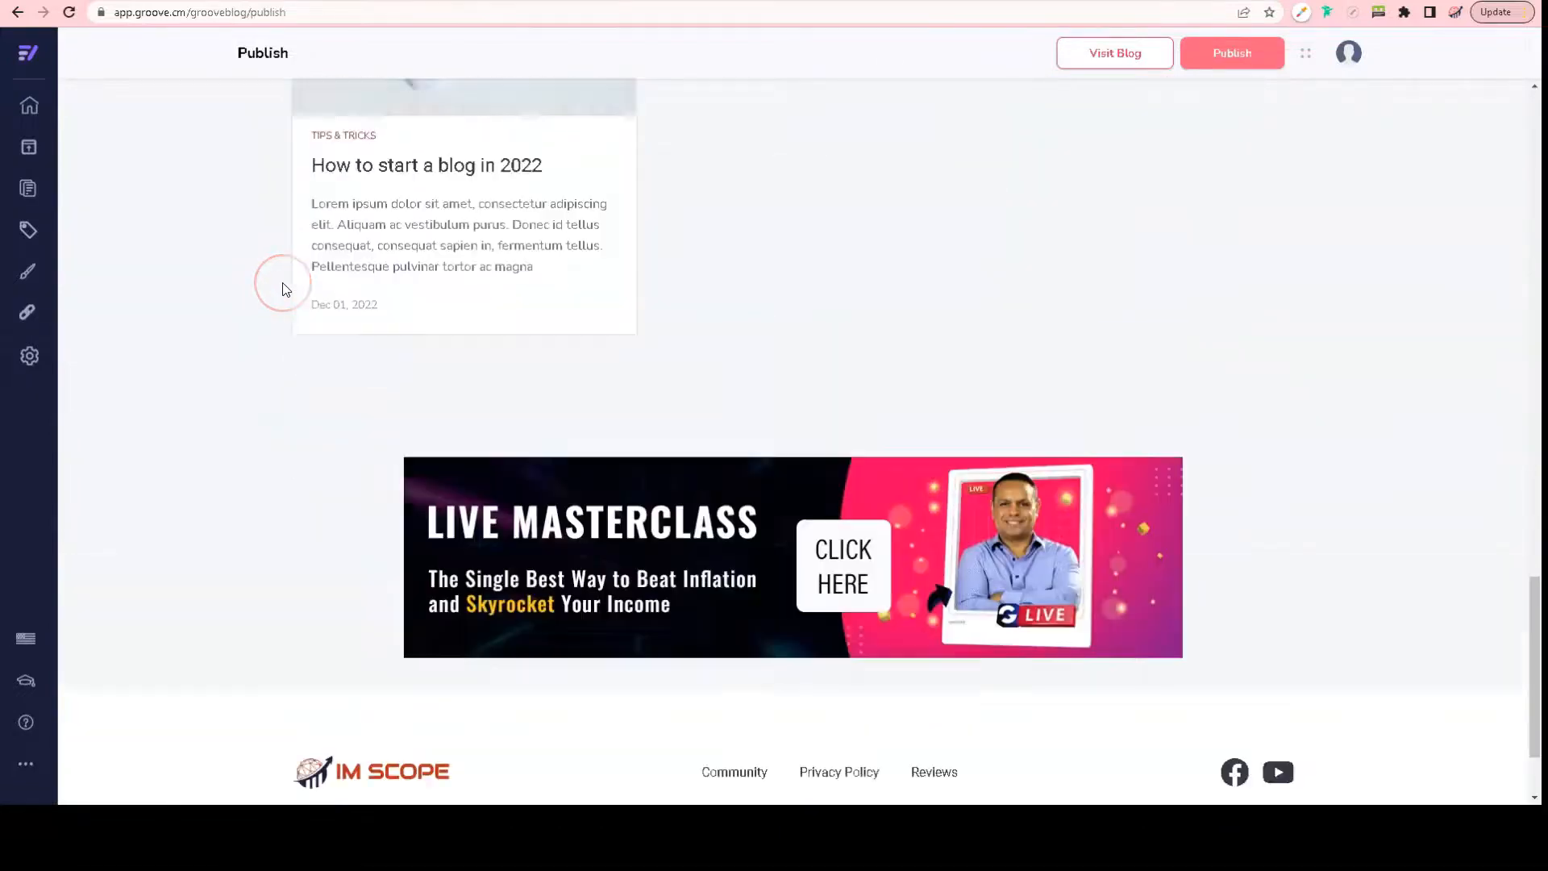
pyautogui.scroll(-10, 283, 287)
pyautogui.scroll(15, 283, 287)
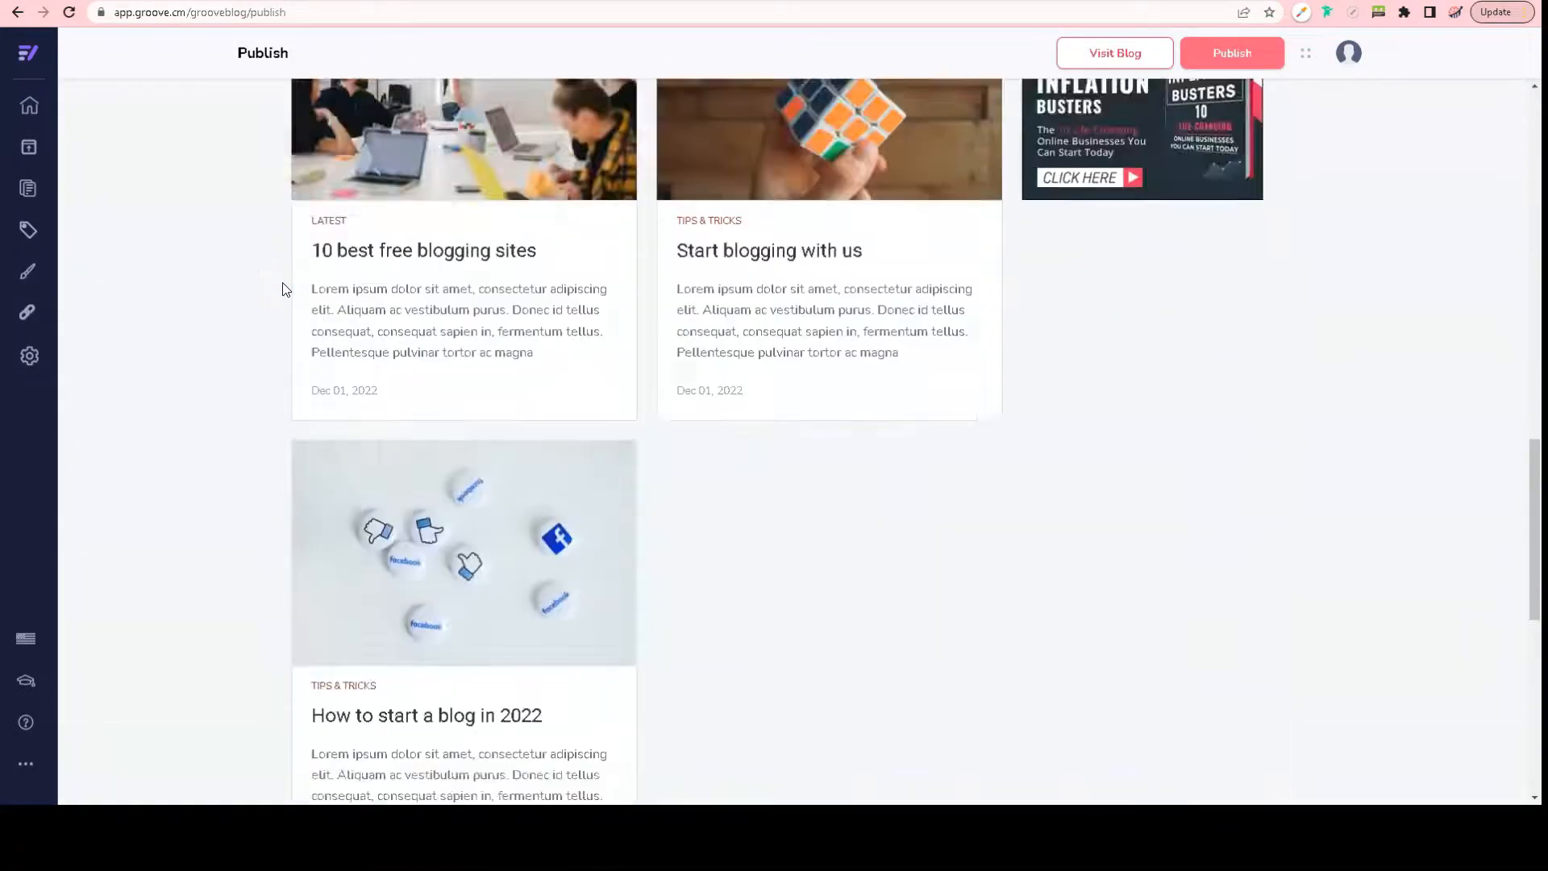
# Step: Examine the featured post, sign-up form, sidebar ads and banners in the blog preview
pyautogui.click(495, 289)
pyautogui.scroll(-9, 702, 338)
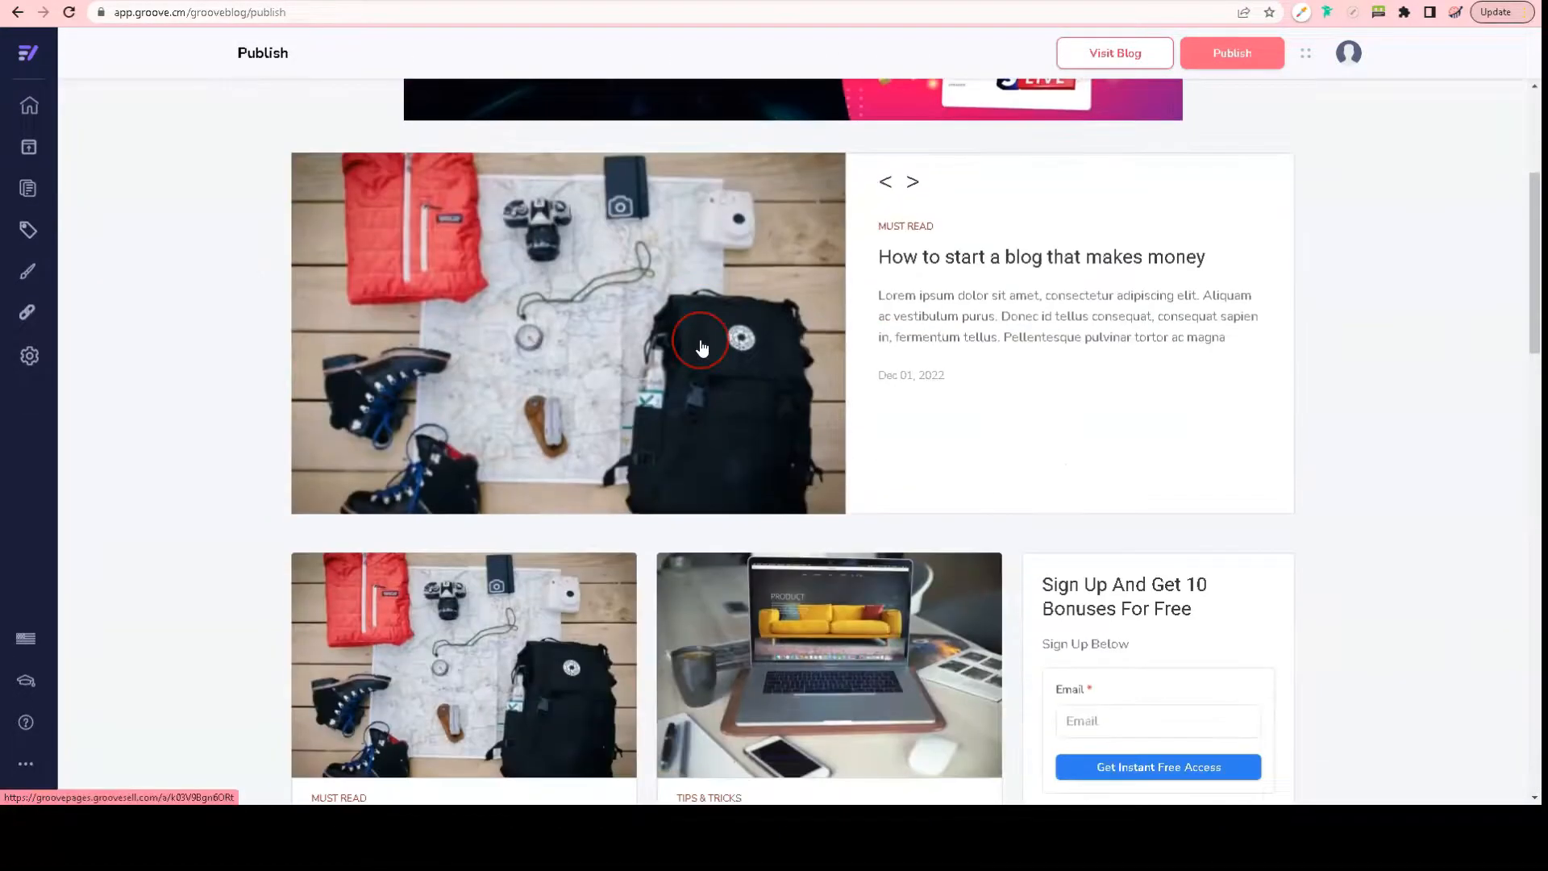
pyautogui.click(879, 271)
pyautogui.doubleClick(1164, 318)
pyautogui.scroll(-4, 1177, 306)
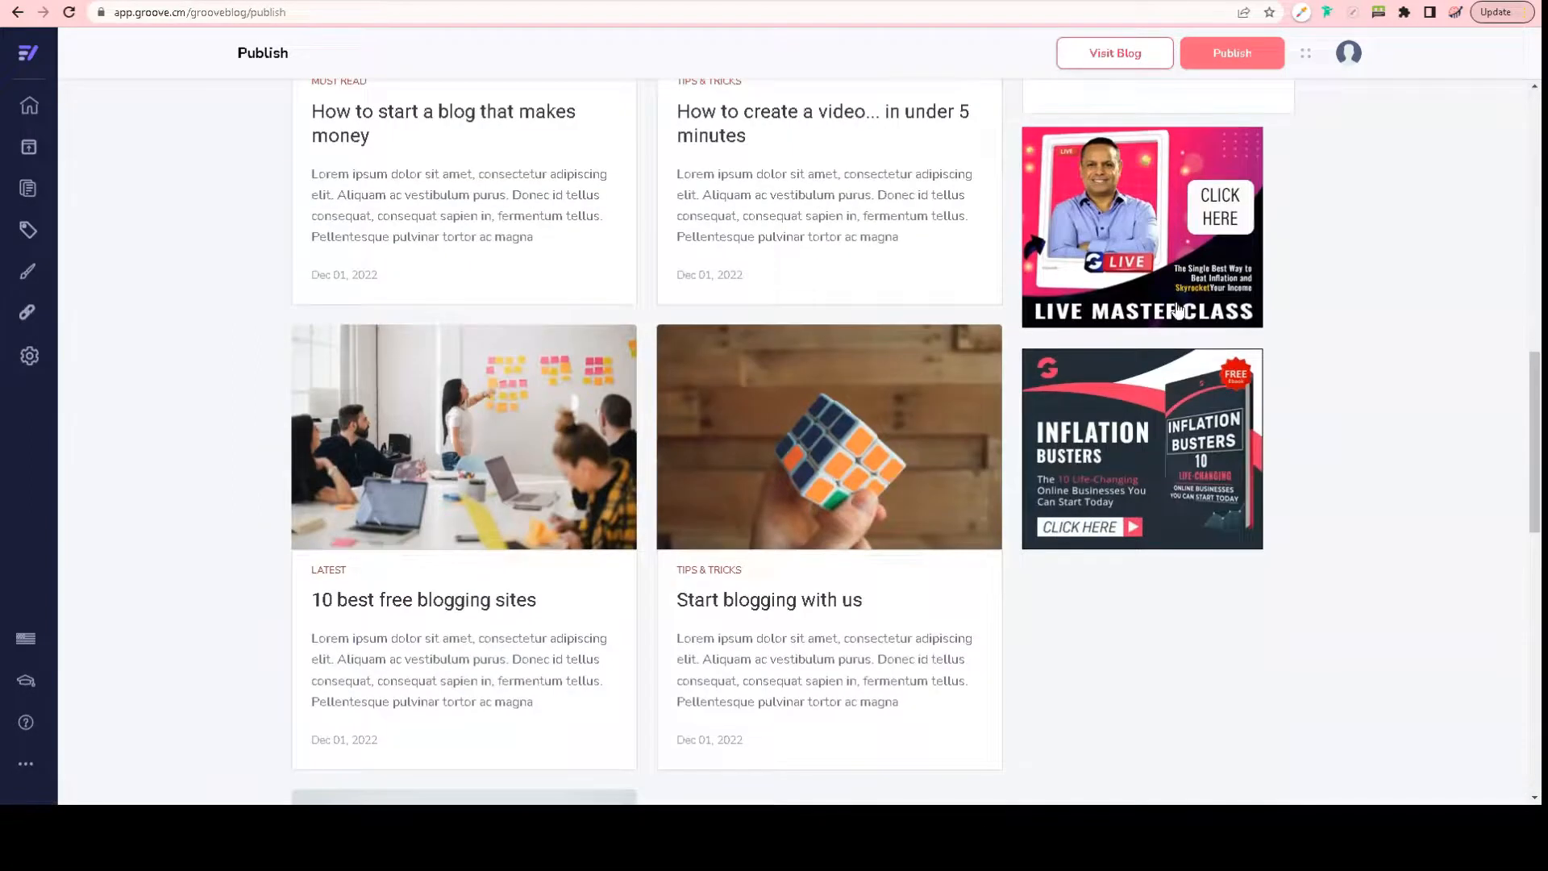
pyautogui.click(1133, 518)
pyautogui.doubleClick(1112, 336)
pyautogui.click(1114, 627)
pyautogui.scroll(3, 1114, 624)
pyautogui.scroll(-2, 1114, 624)
pyautogui.scroll(2, 1115, 624)
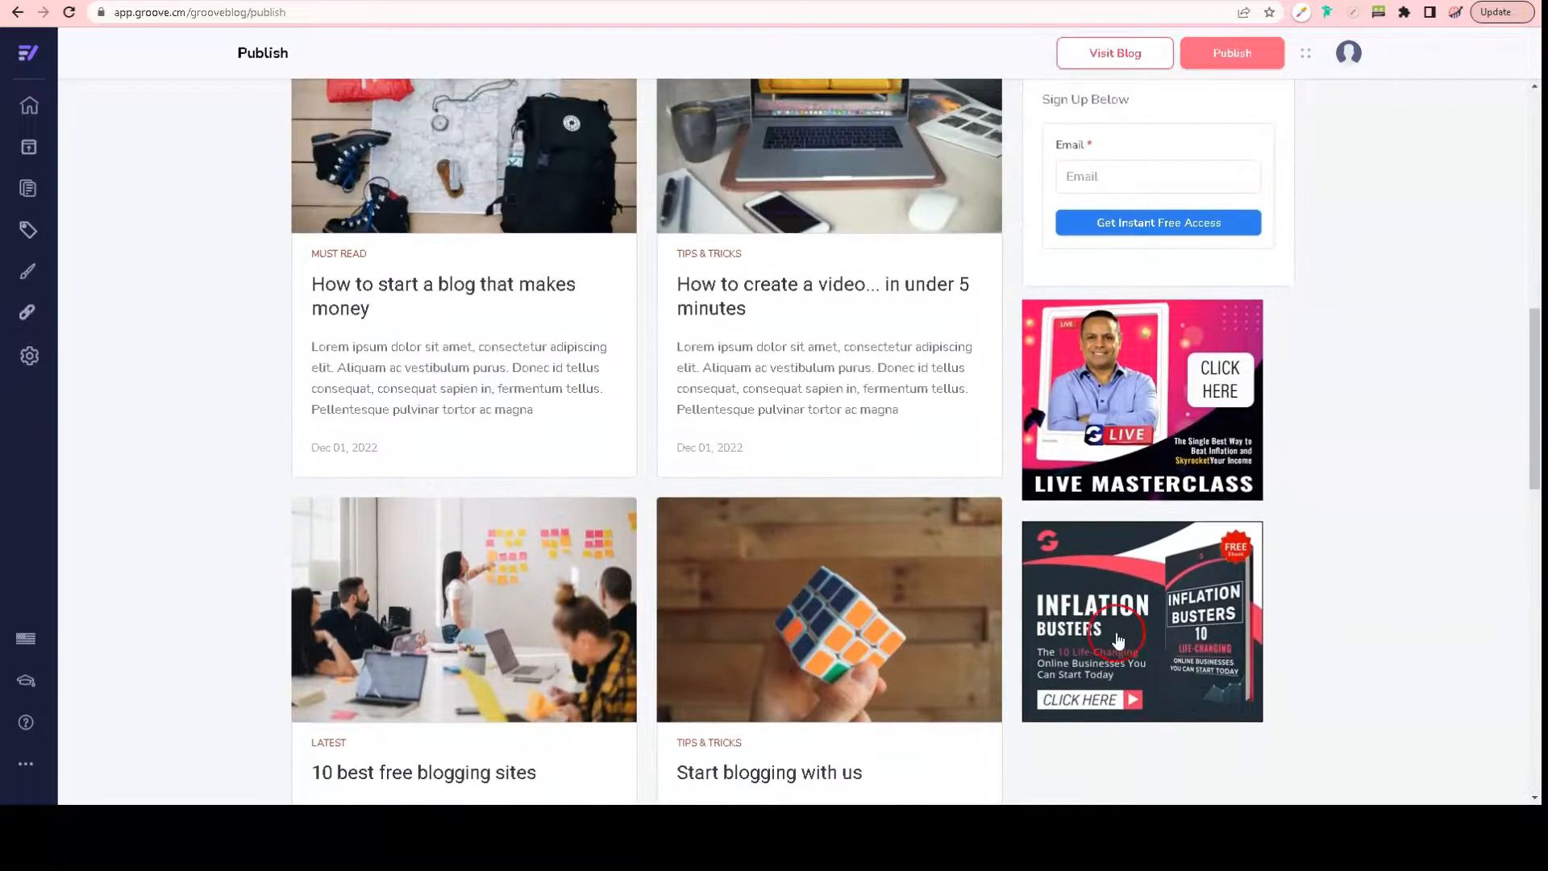
pyautogui.scroll(8, 1116, 684)
pyautogui.scroll(-13, 1121, 684)
pyautogui.scroll(-10, 1125, 685)
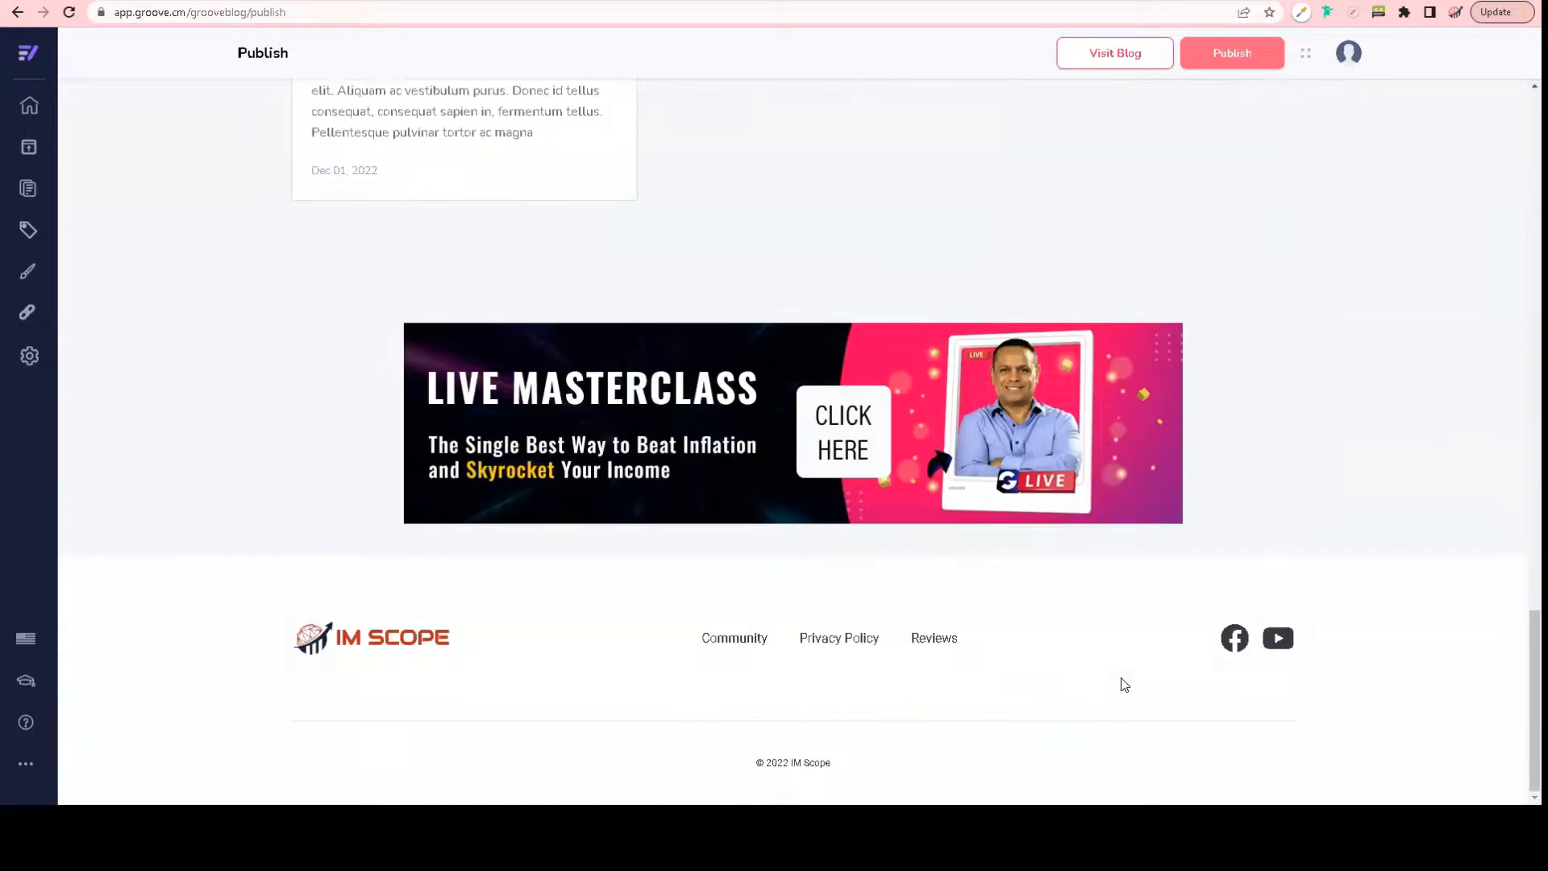
# Step: Open the "How to start a blog in 2022" post in the preview and return to the blog home
pyautogui.scroll(6, 1120, 681)
pyautogui.click(533, 549)
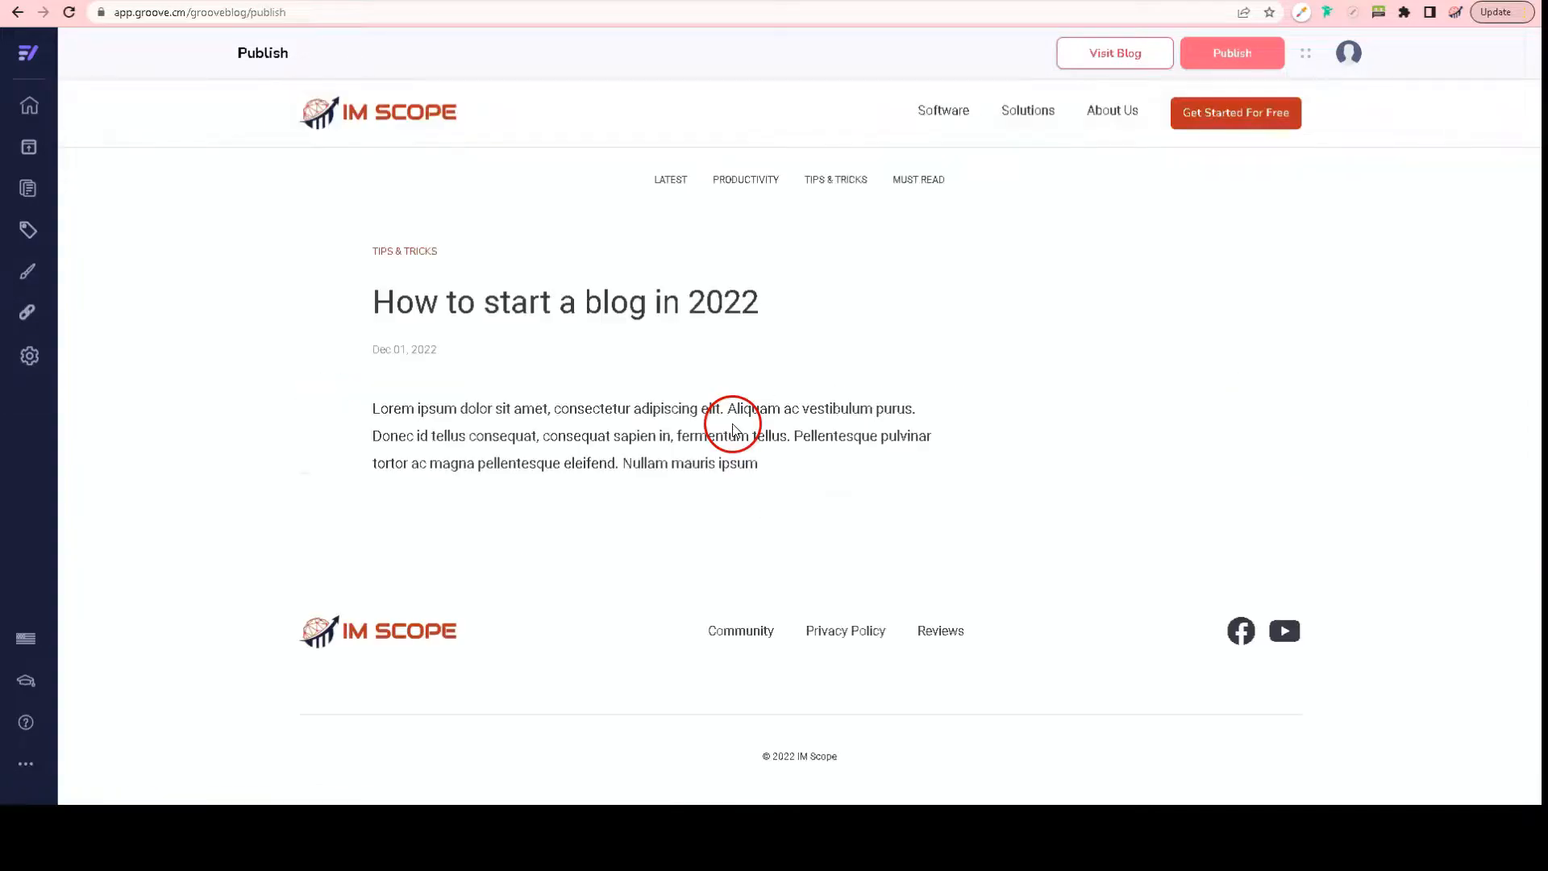
pyautogui.click(363, 109)
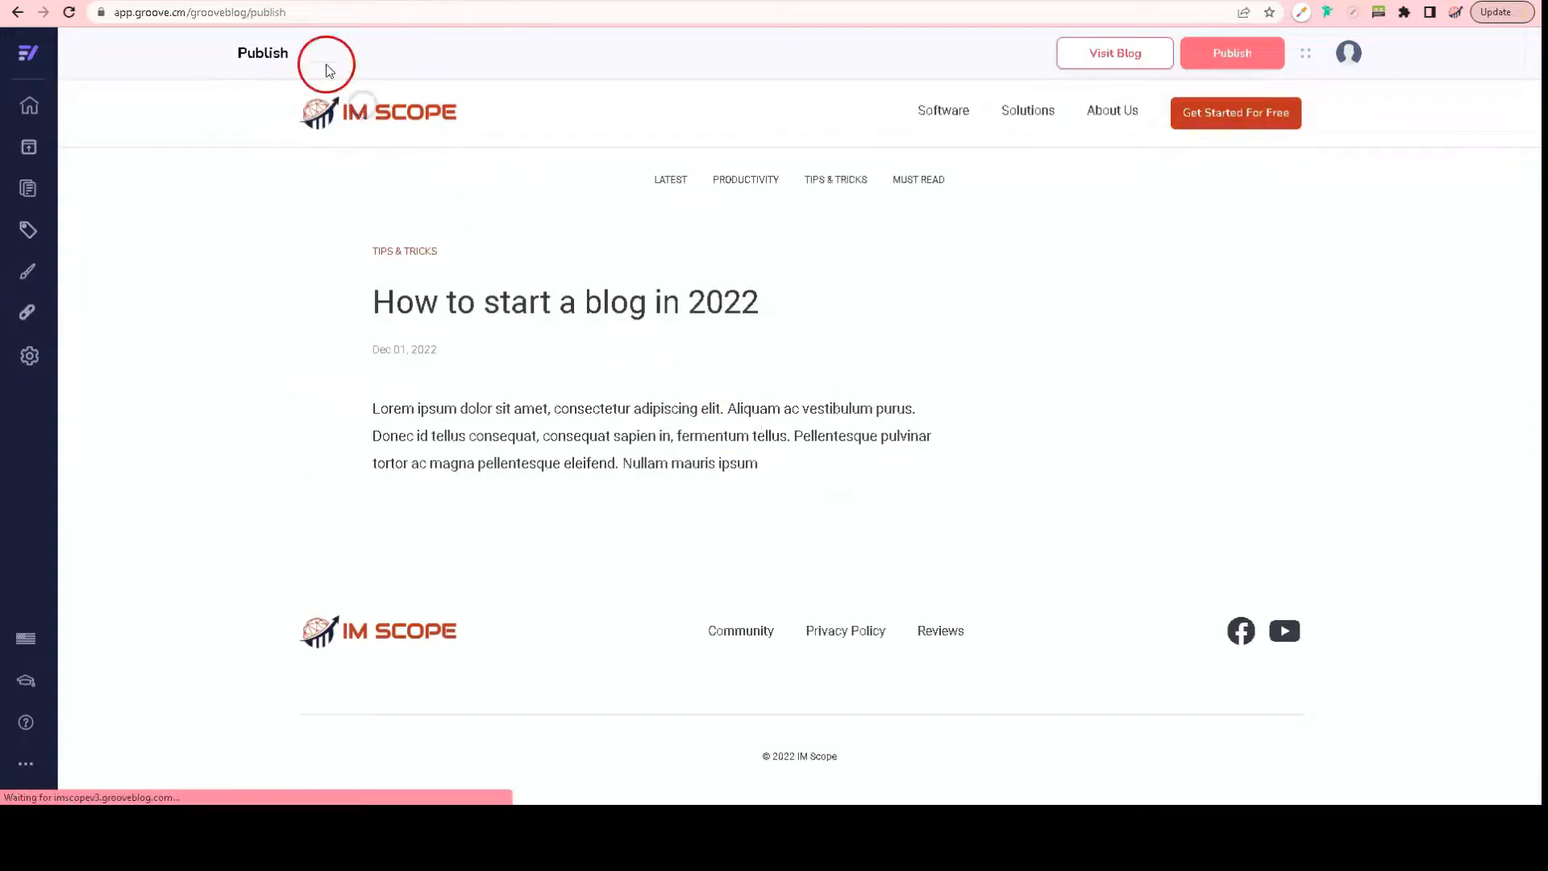
# Step: On the live blog, open the "How to start a blog that makes money" post, then return to the home page and review it
pyautogui.scroll(-4, 448, 476)
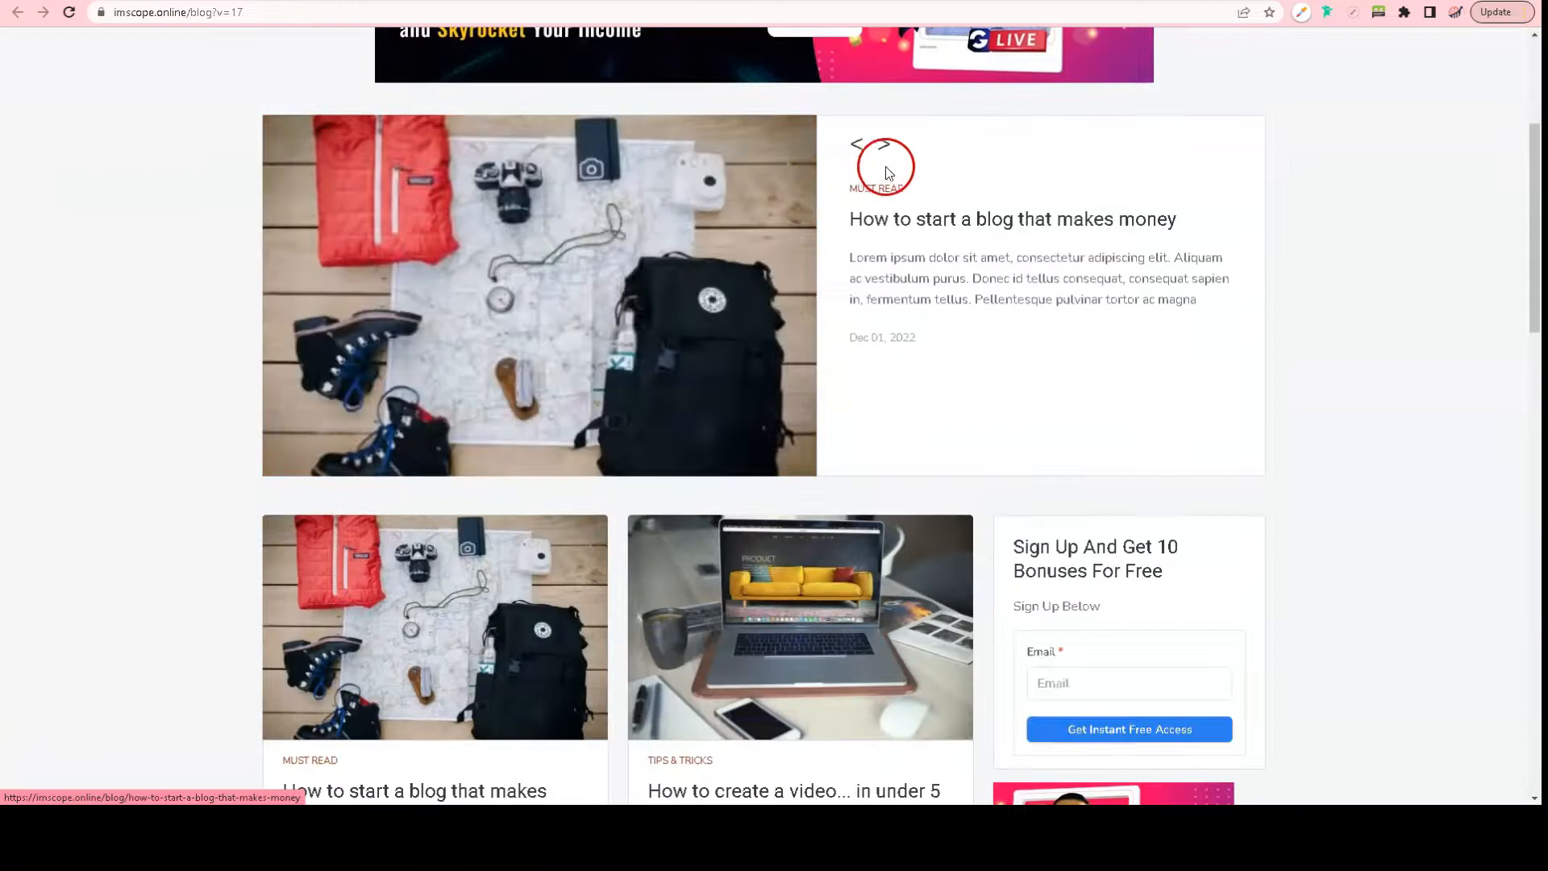
pyautogui.click(926, 214)
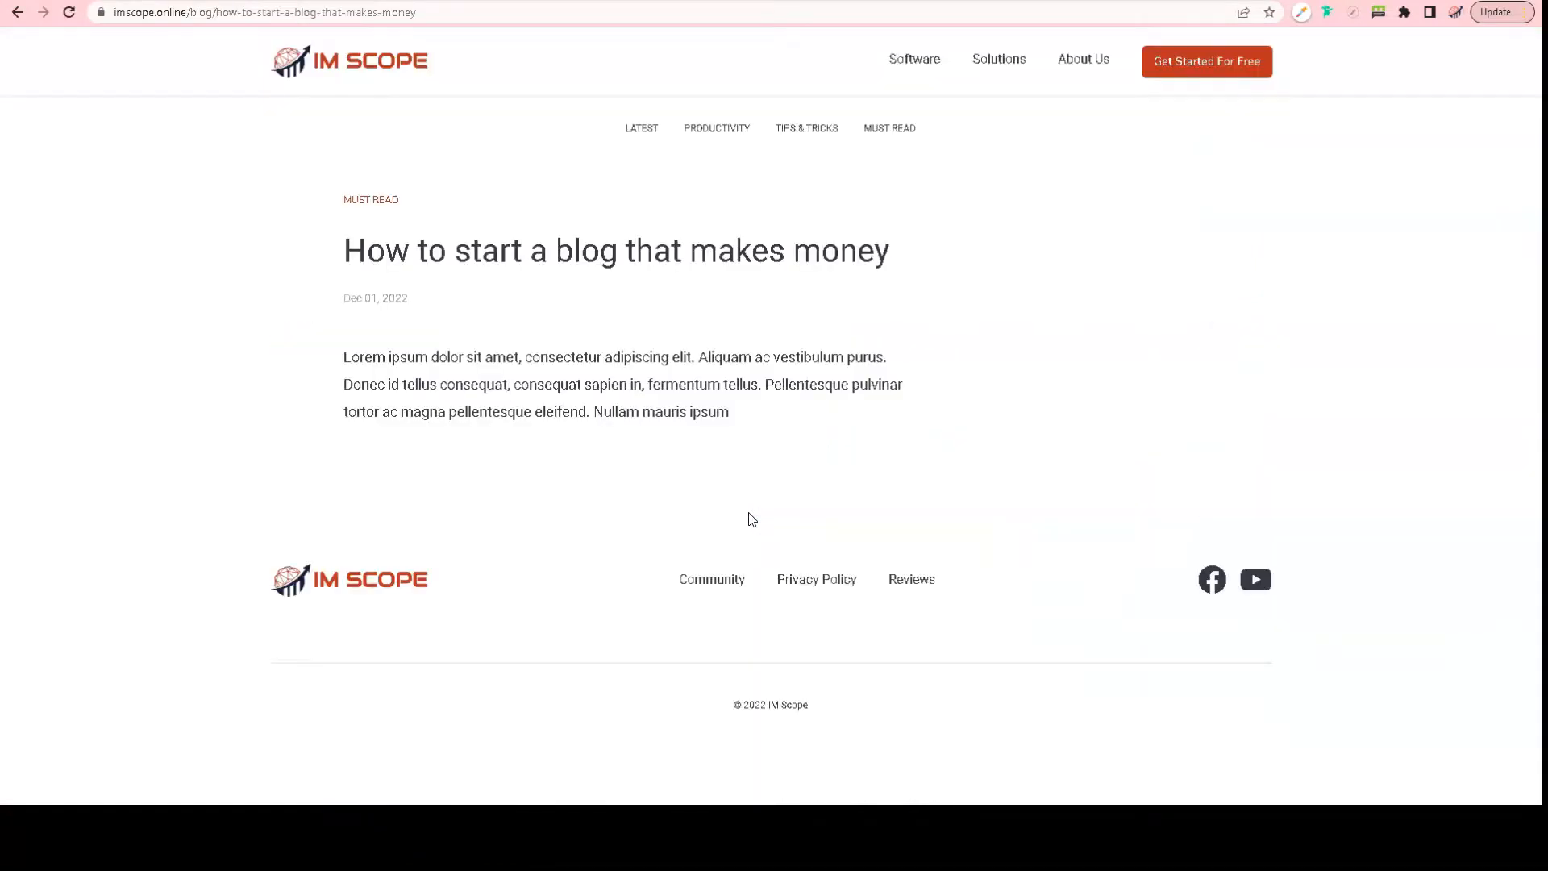
pyautogui.click(394, 60)
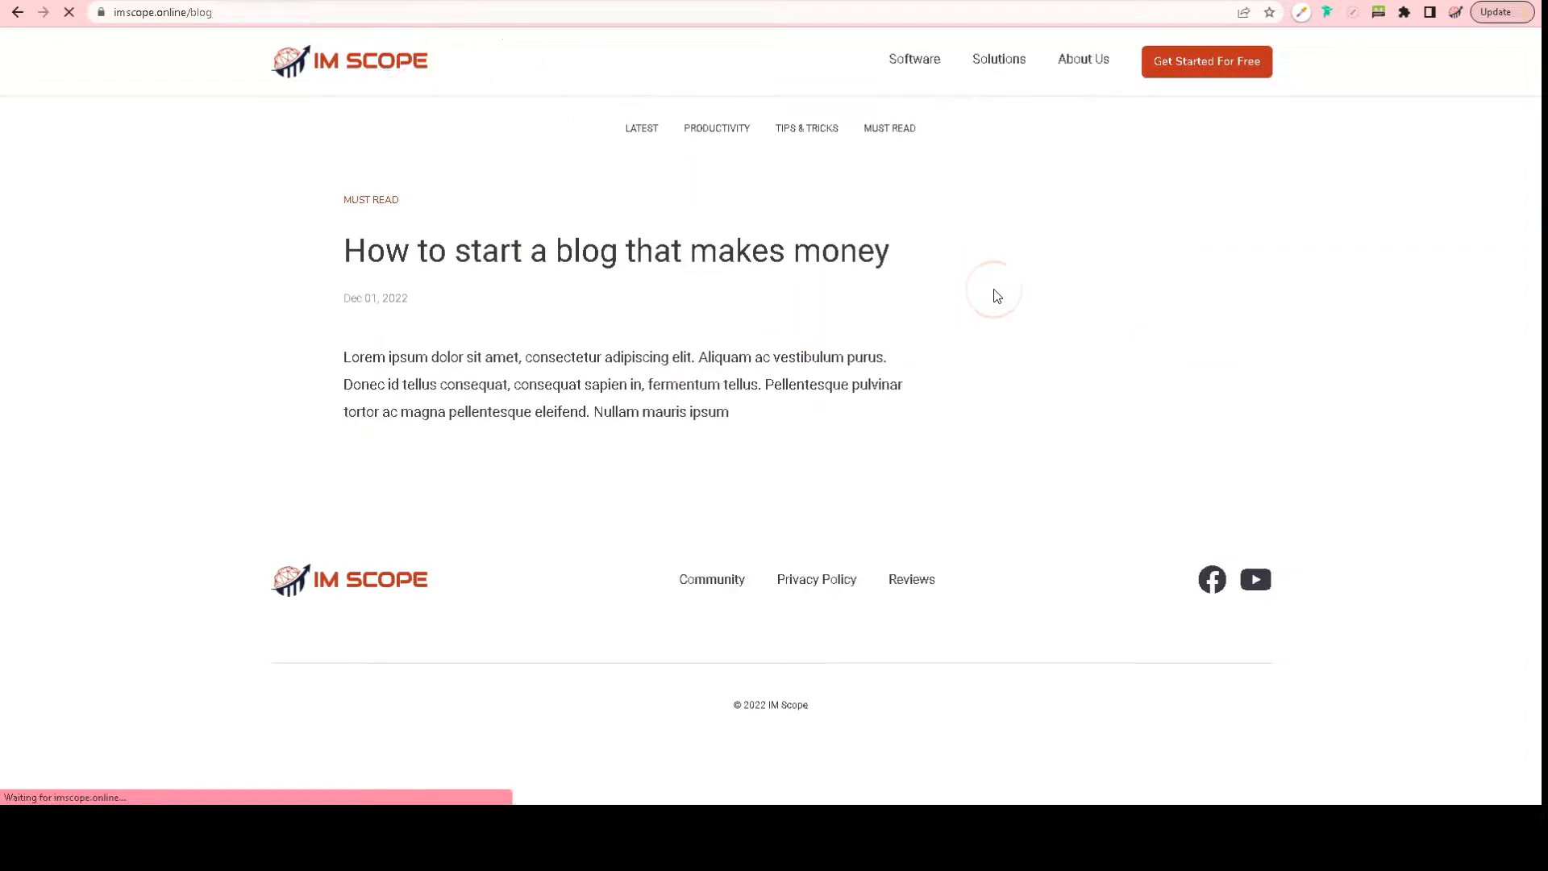
pyautogui.scroll(-10, 1406, 449)
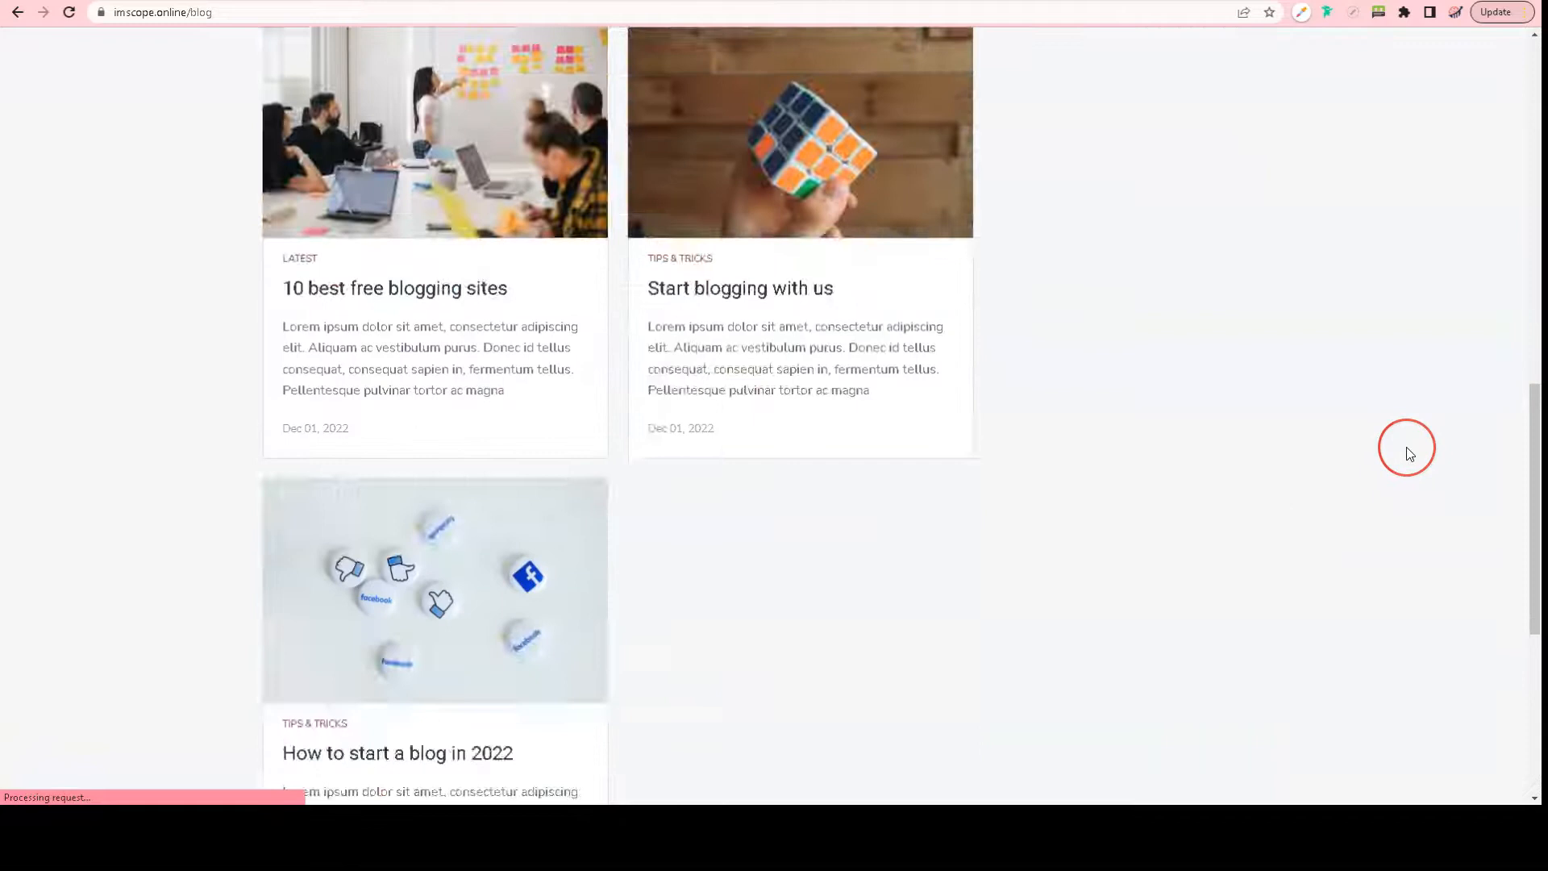
pyautogui.scroll(10, 1406, 449)
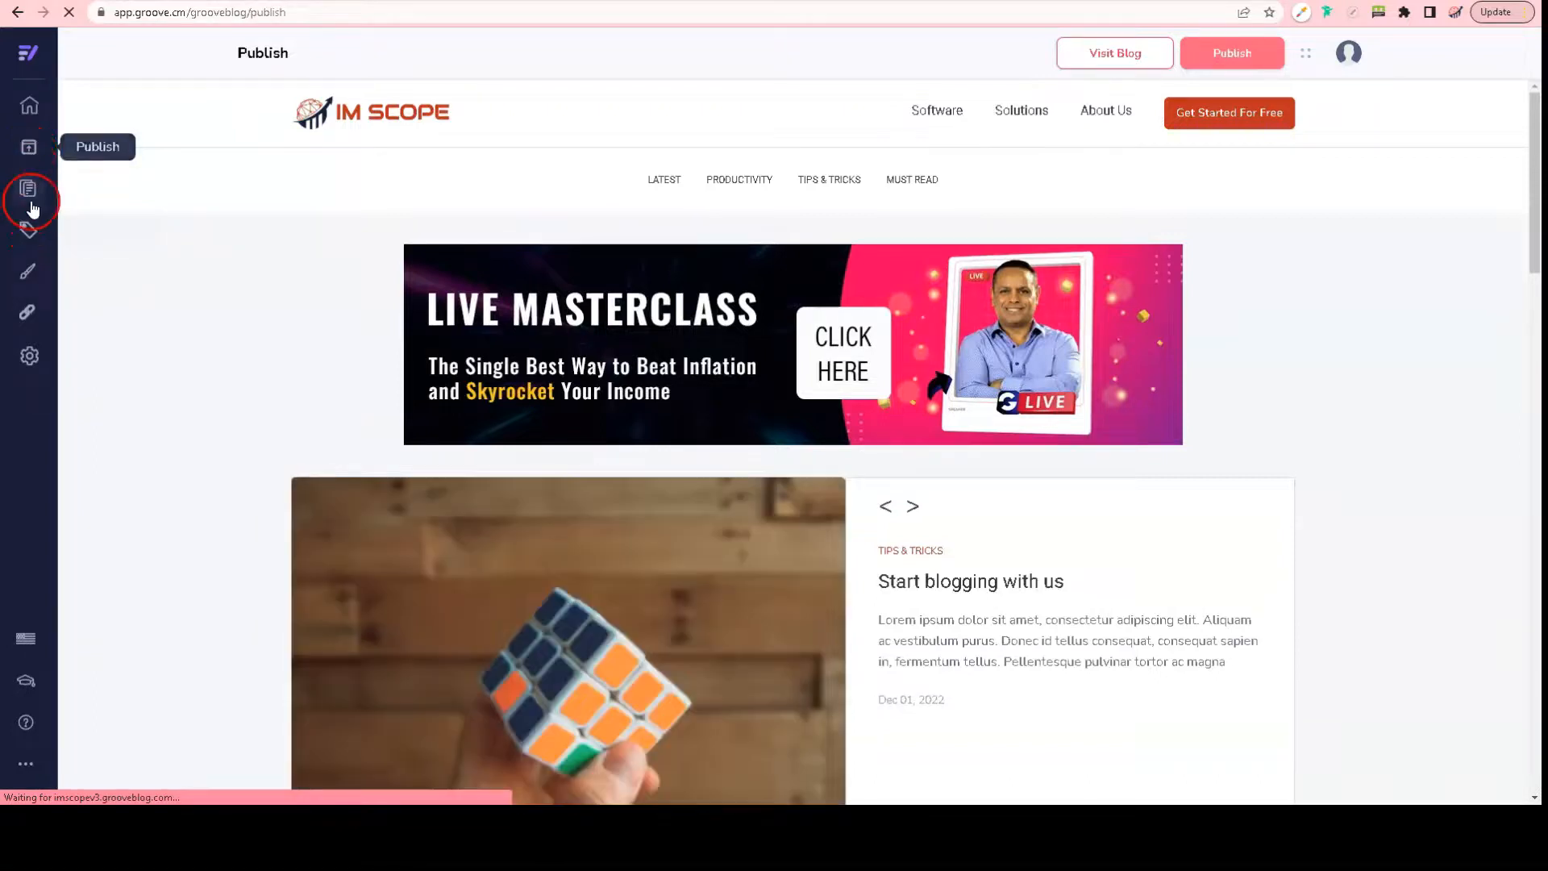
# Step: Delete the Software and Solutions links from the blog's top navigation
pyautogui.click(29, 316)
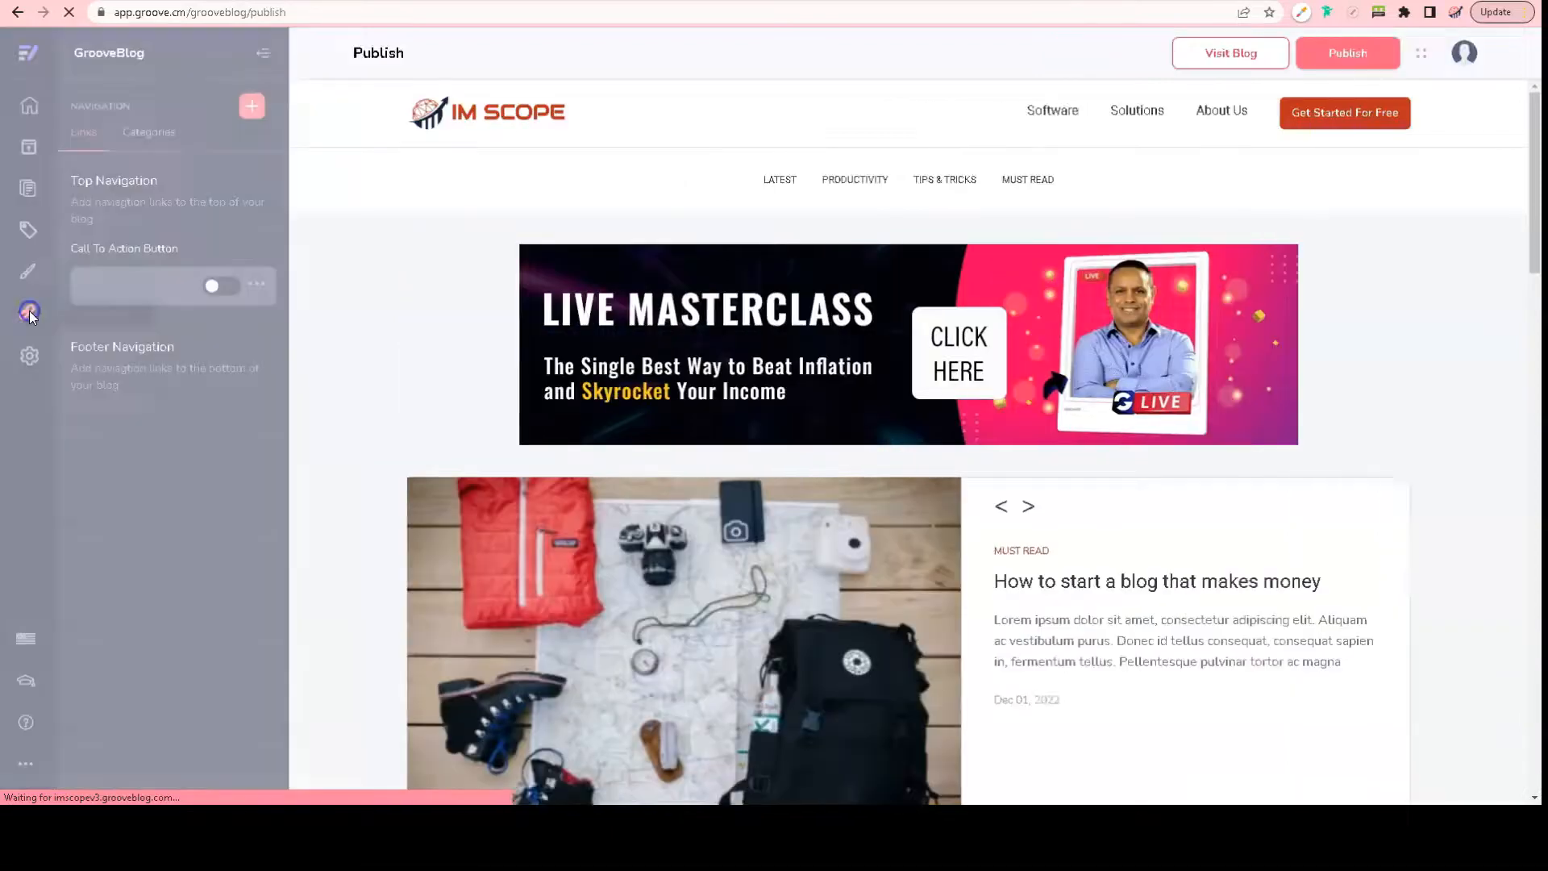
pyautogui.click(260, 255)
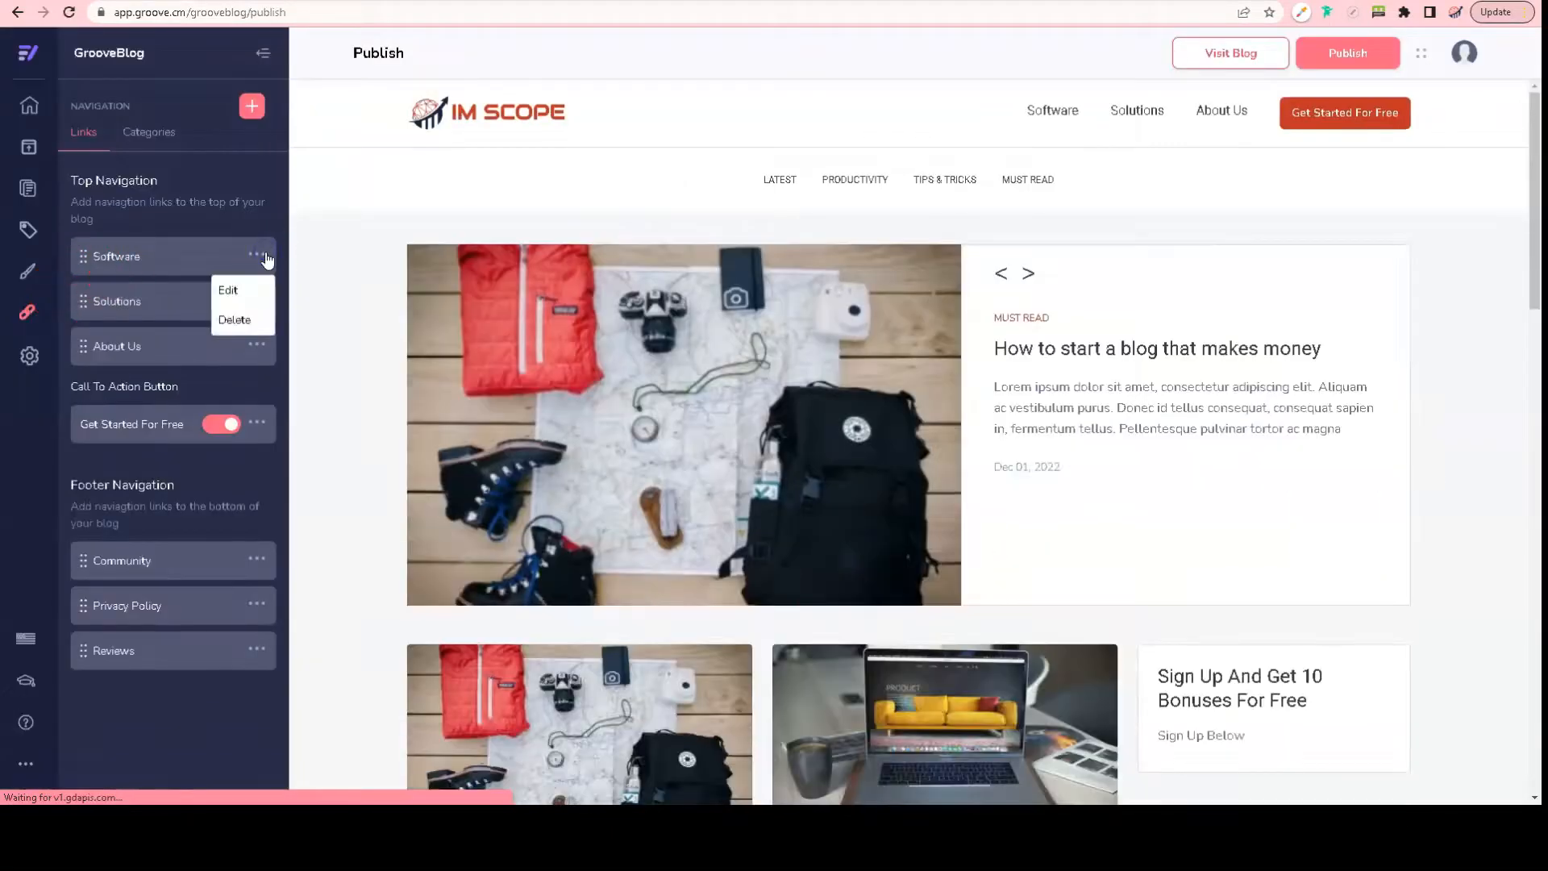
pyautogui.click(235, 319)
pyautogui.click(256, 255)
pyautogui.click(240, 317)
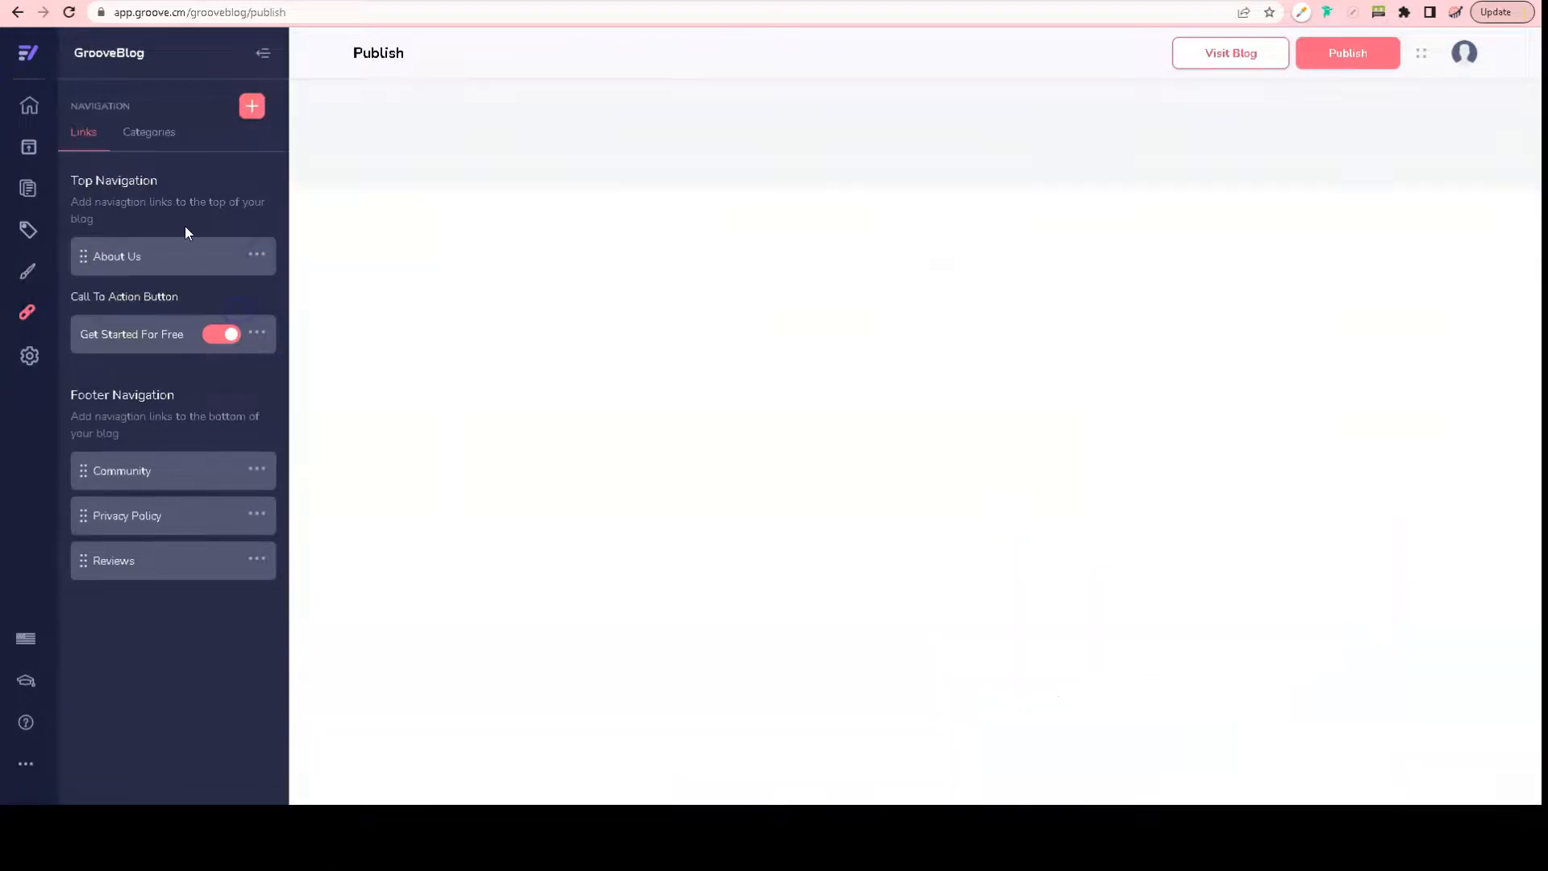
pyautogui.click(194, 199)
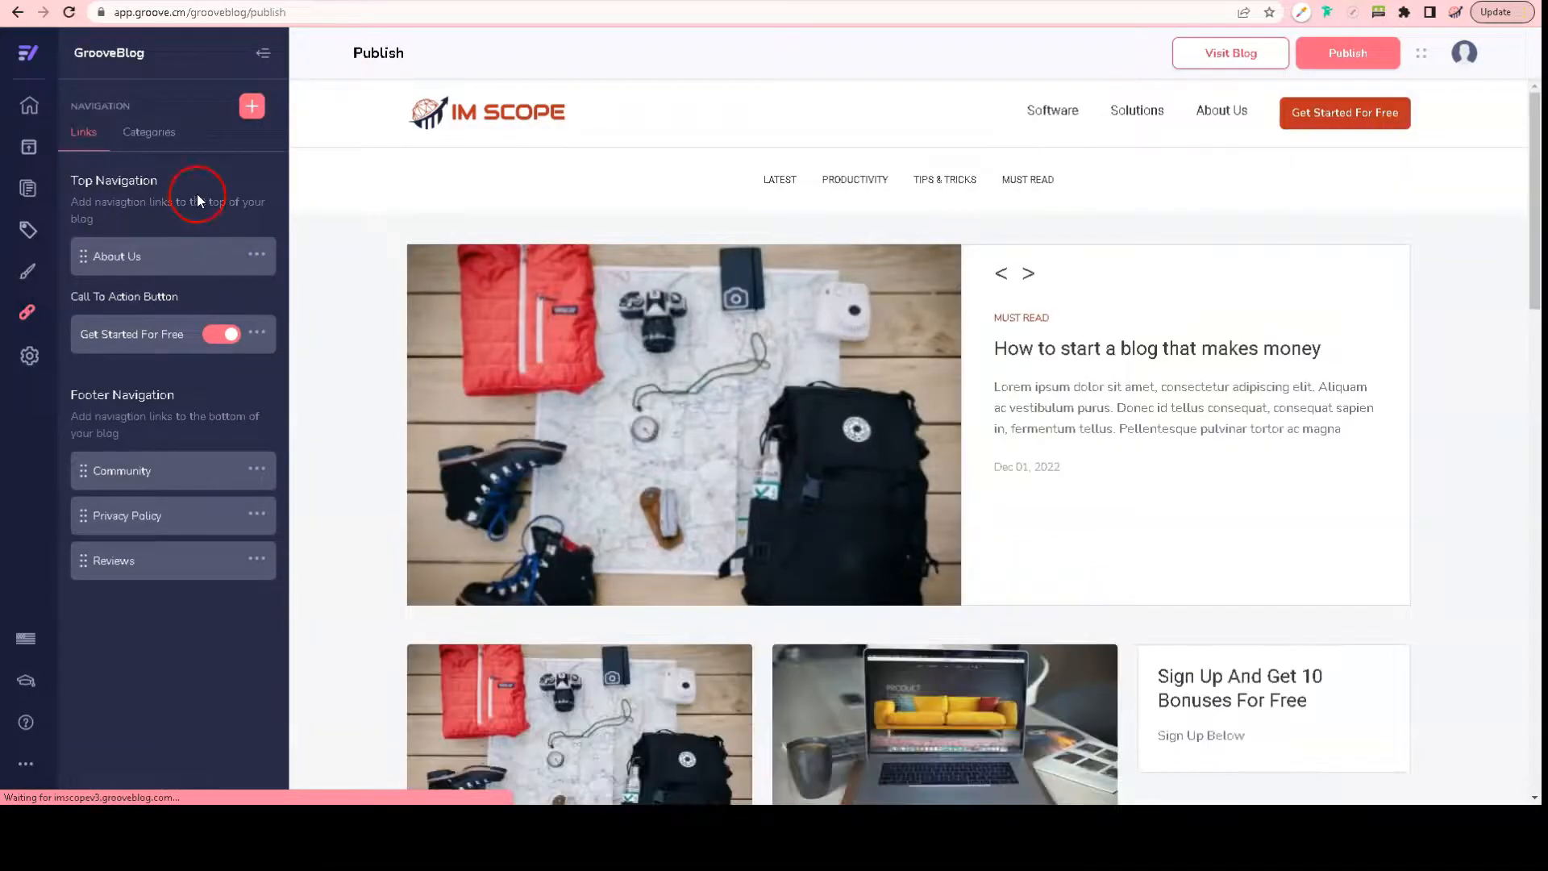
pyautogui.click(251, 106)
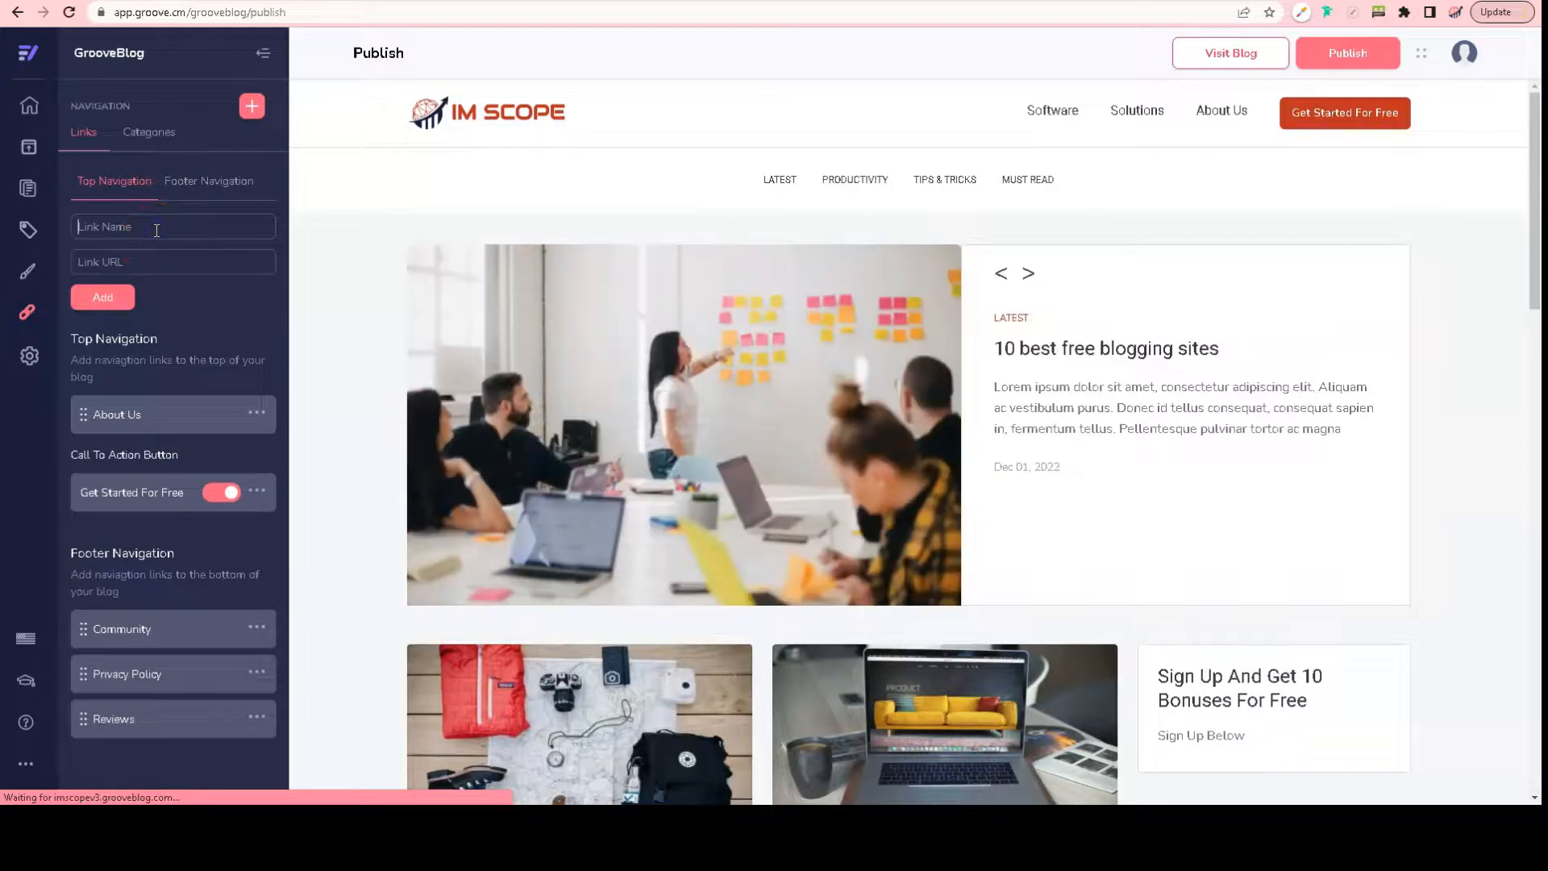
pyautogui.click(156, 227)
pyautogui.write('Home')
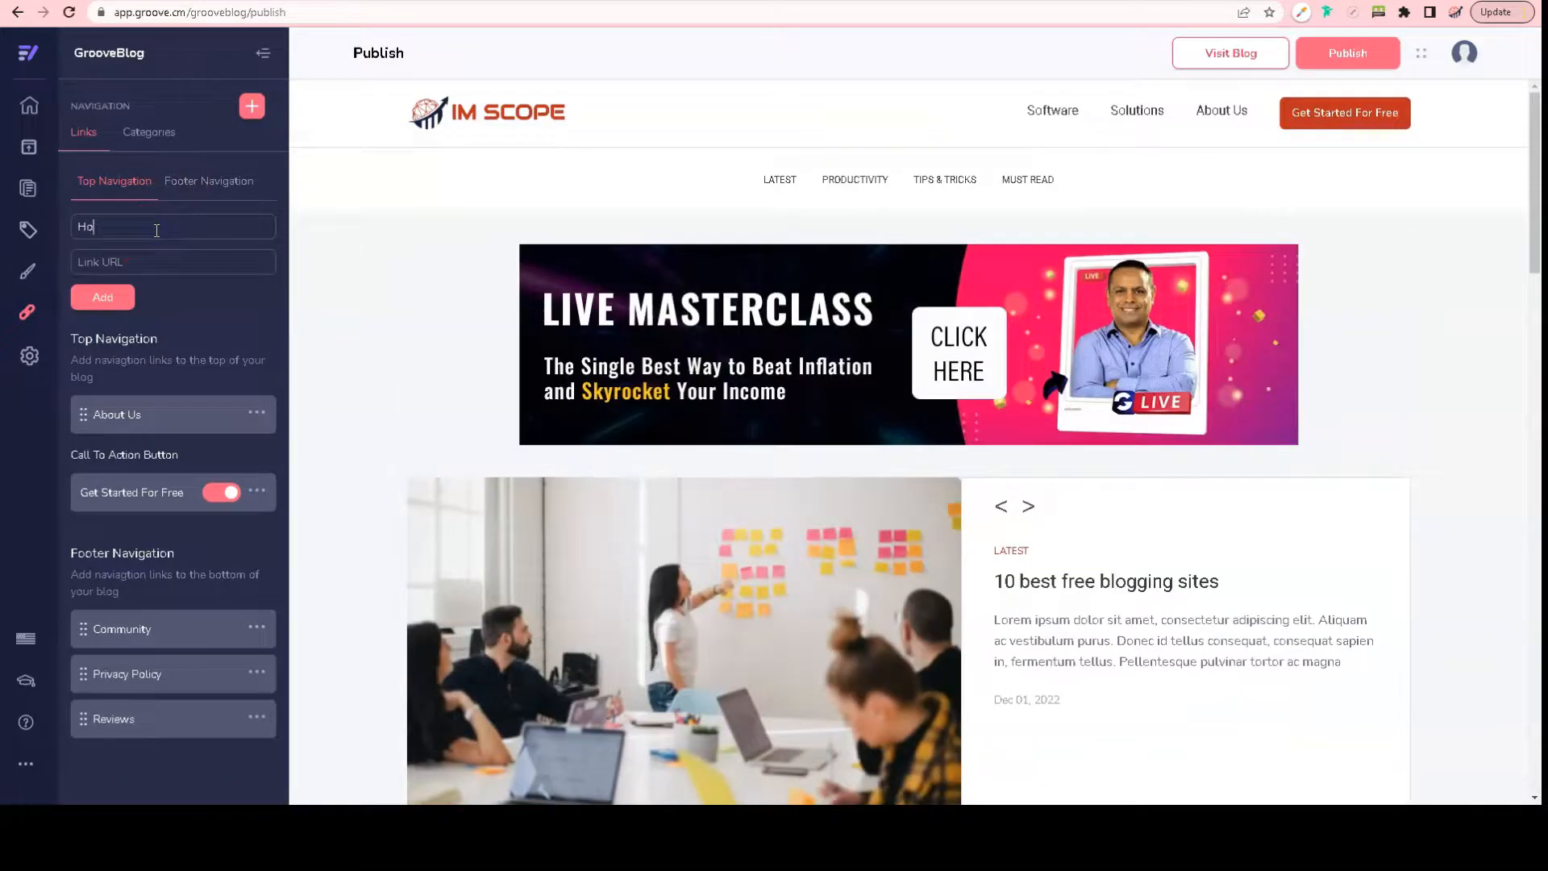
pyautogui.click(150, 260)
pyautogui.write('https://imscope.online')
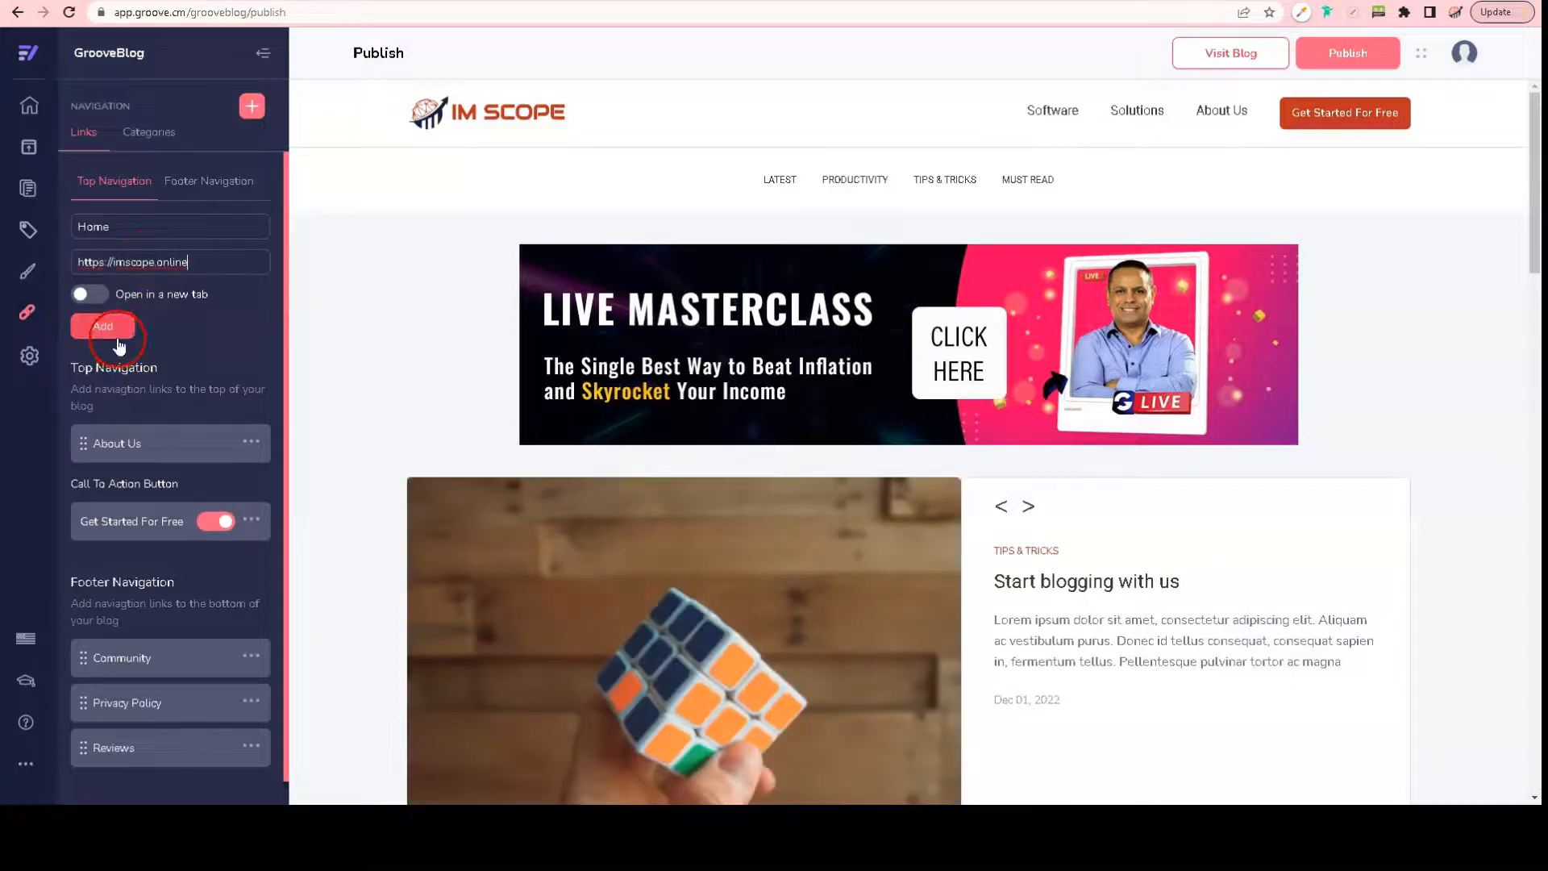
pyautogui.click(118, 339)
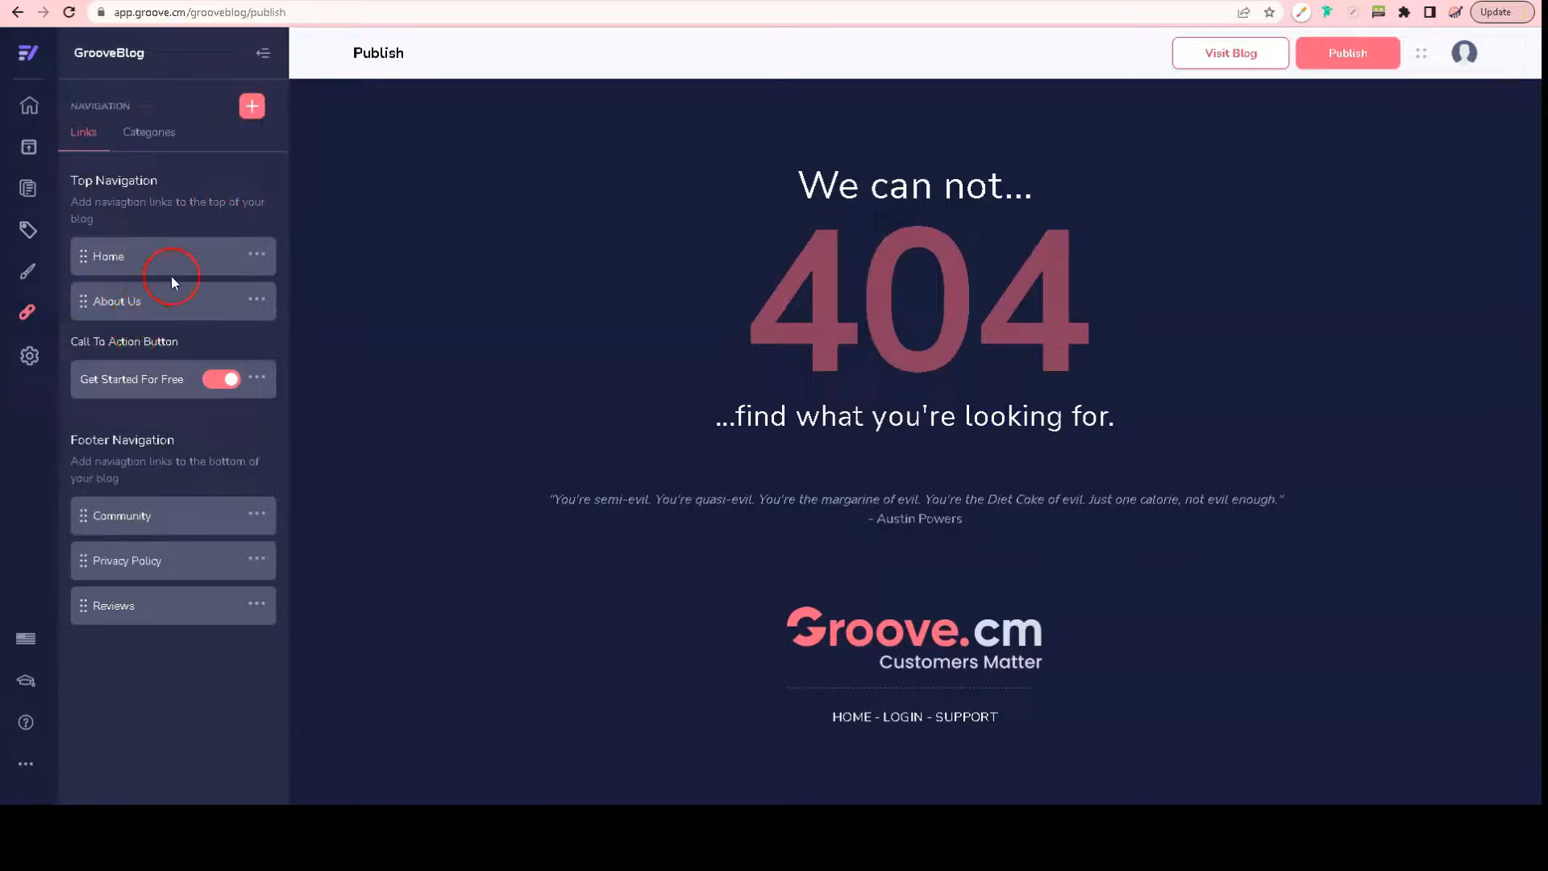
pyautogui.click(251, 105)
pyautogui.write('https')
pyautogui.click(195, 342)
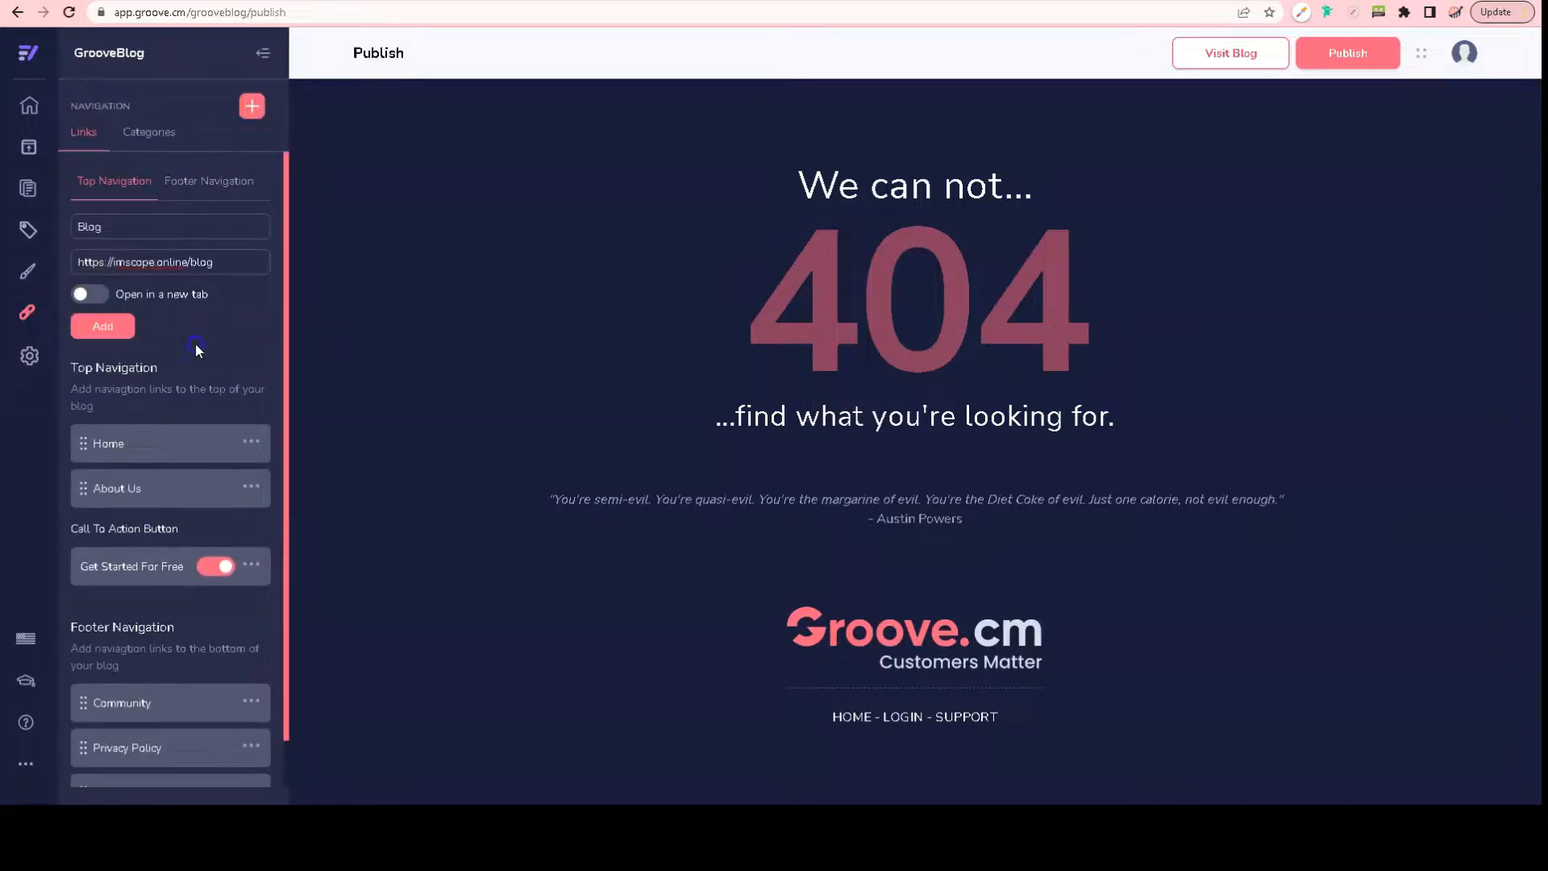
pyautogui.click(103, 329)
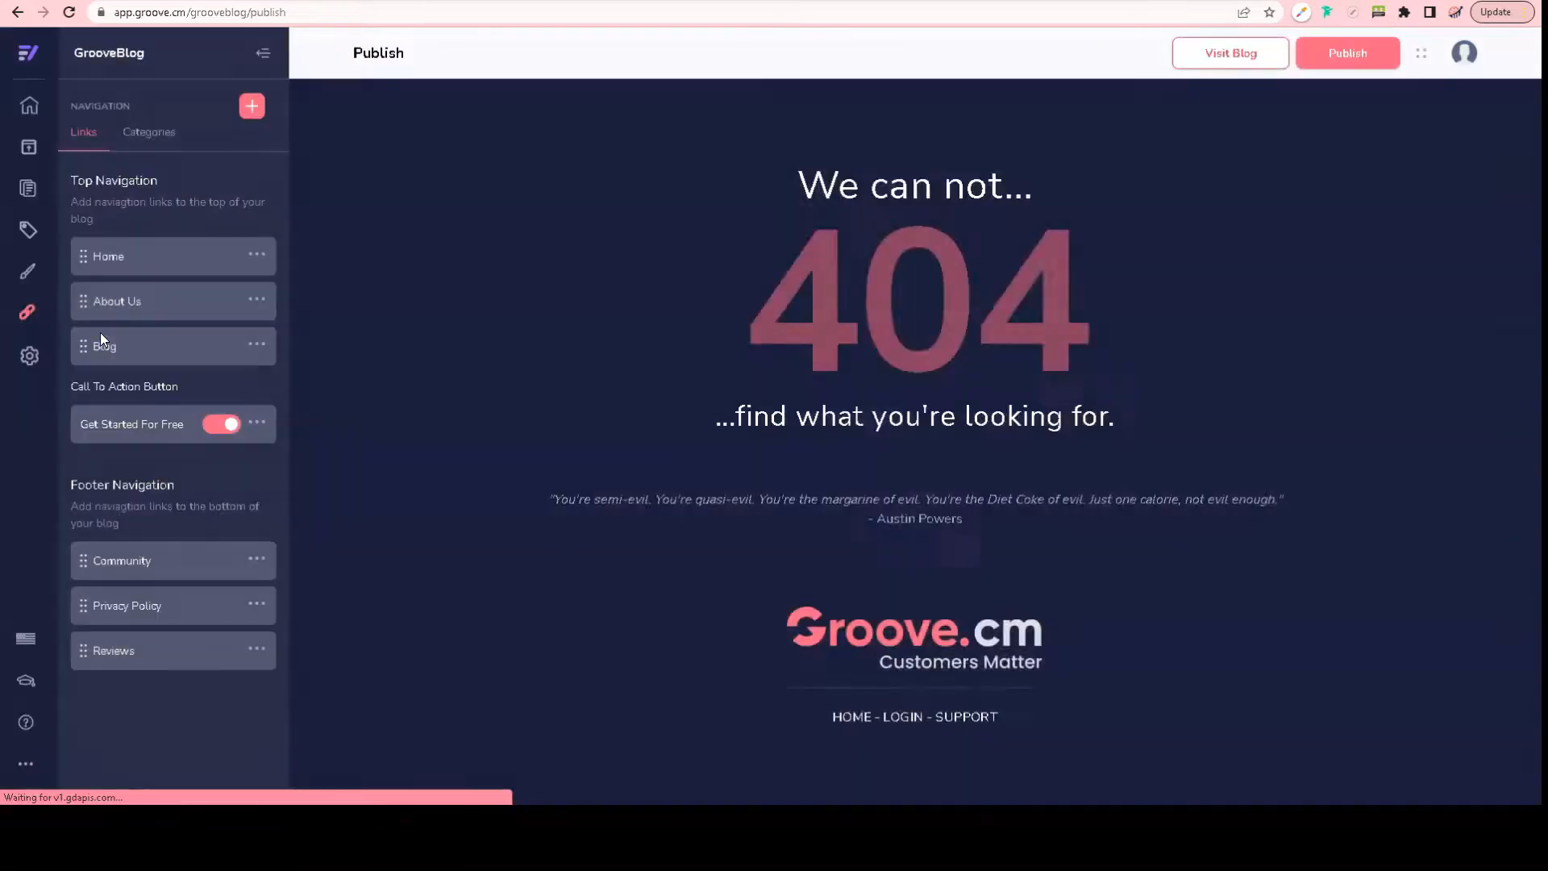
# Step: Move the Blog link above About Us in the blog's top navigation
pyautogui.click(89, 349)
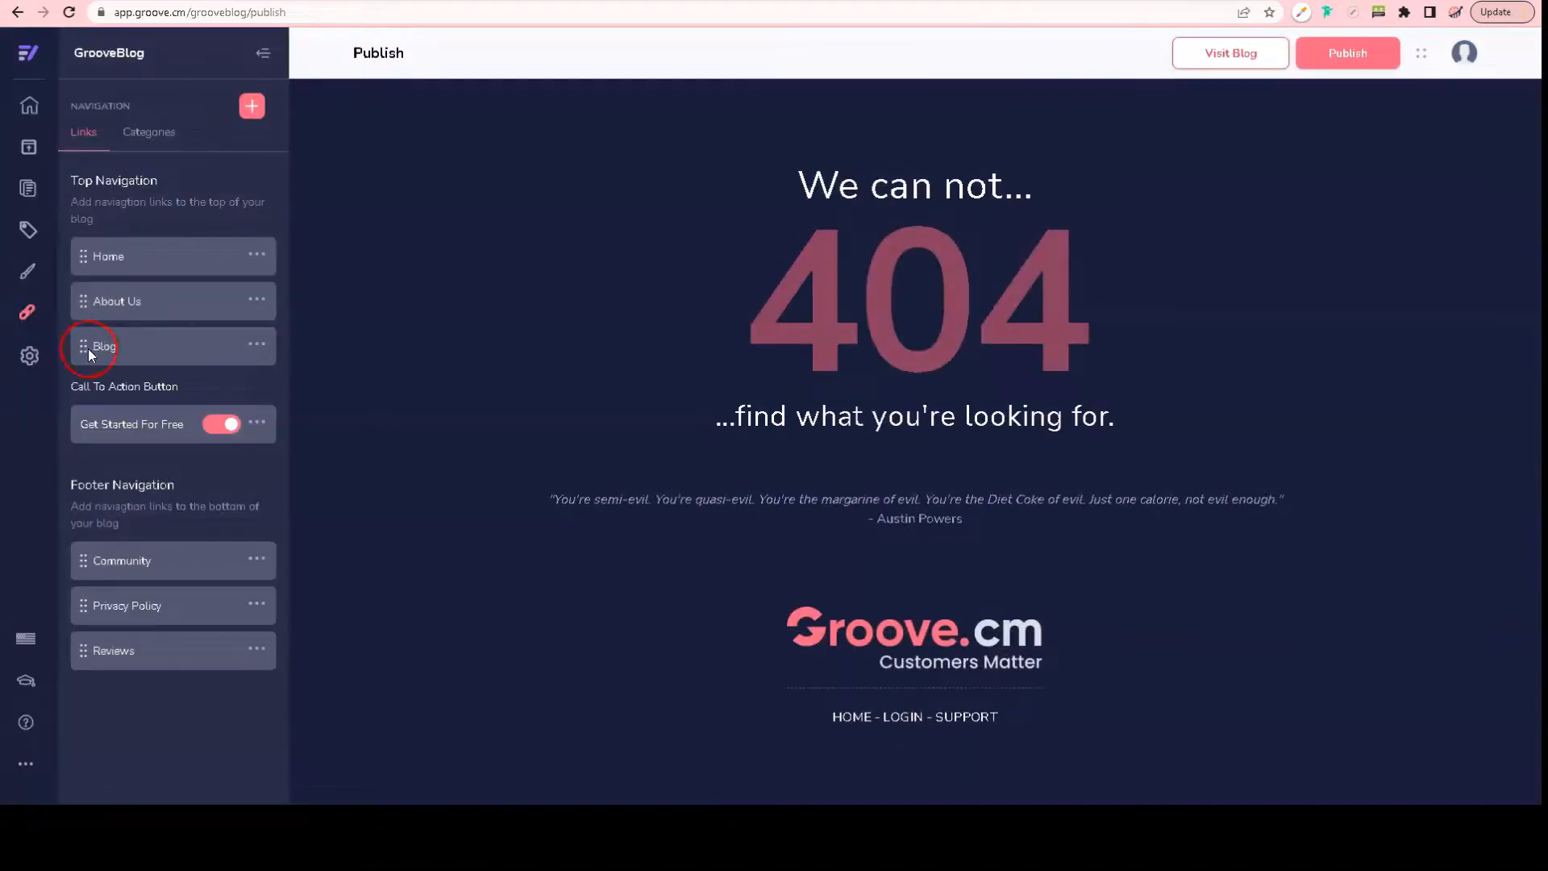
pyautogui.moveTo(83, 347); pyautogui.dragTo(82, 307)
pyautogui.click(257, 347)
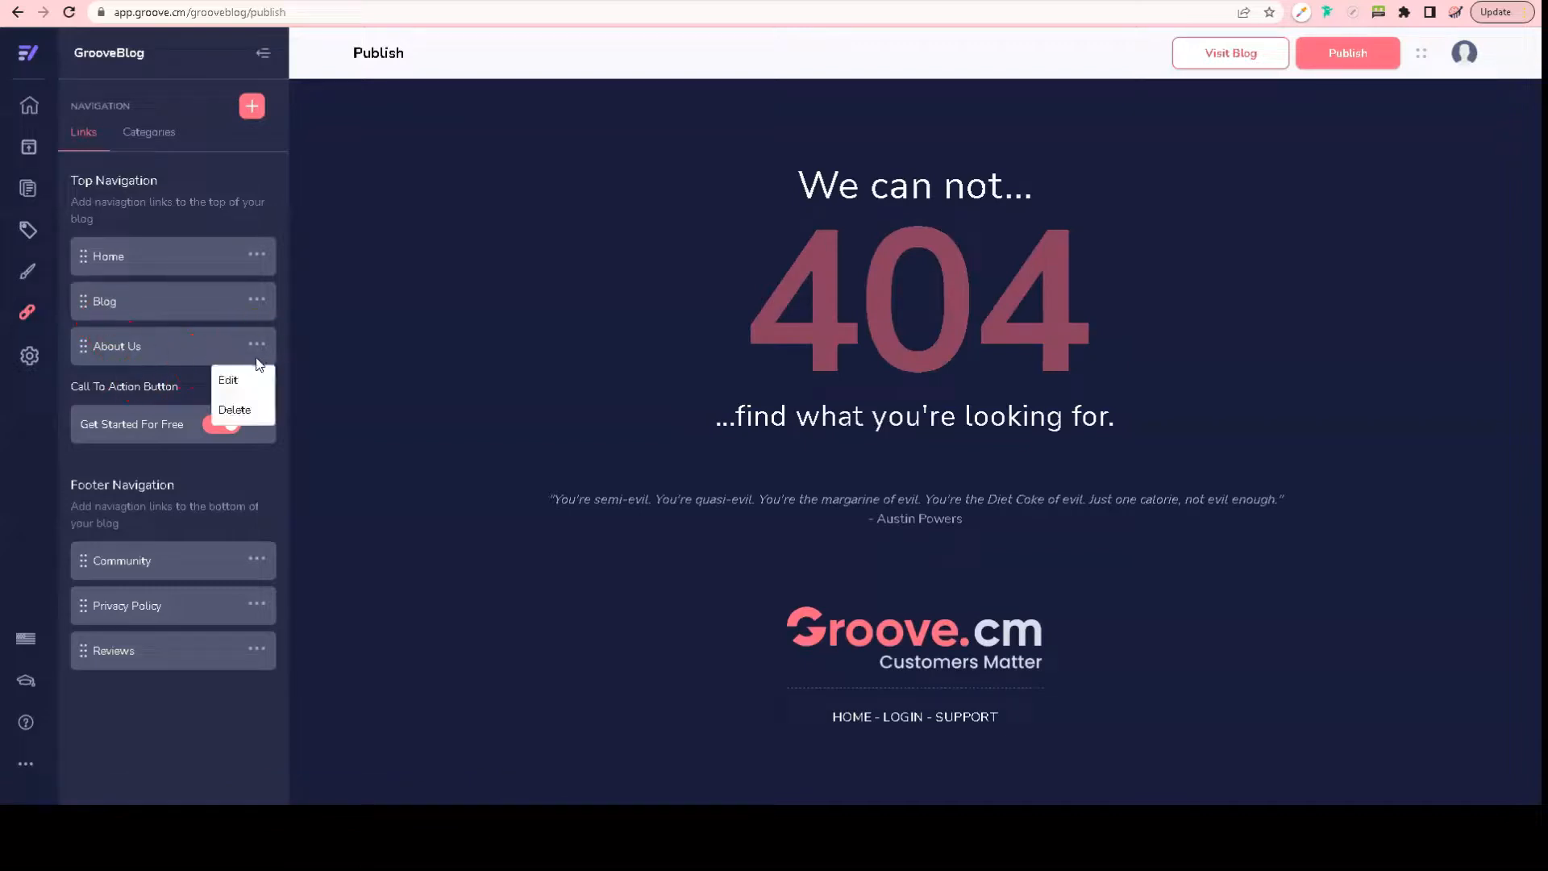
pyautogui.click(251, 380)
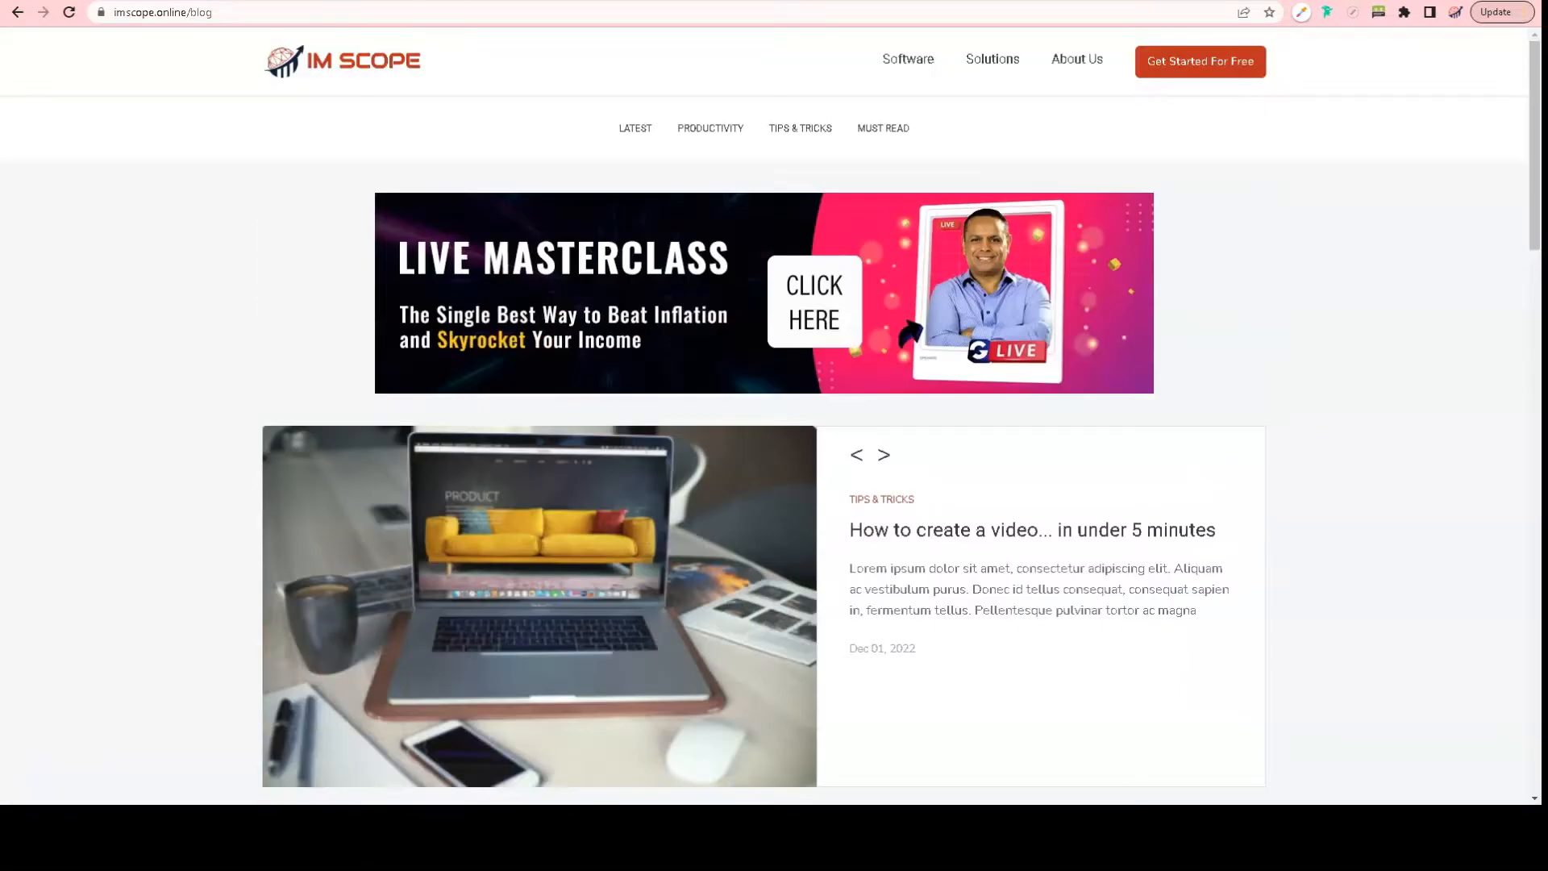
pyautogui.click(269, 14)
pyautogui.write('ims')
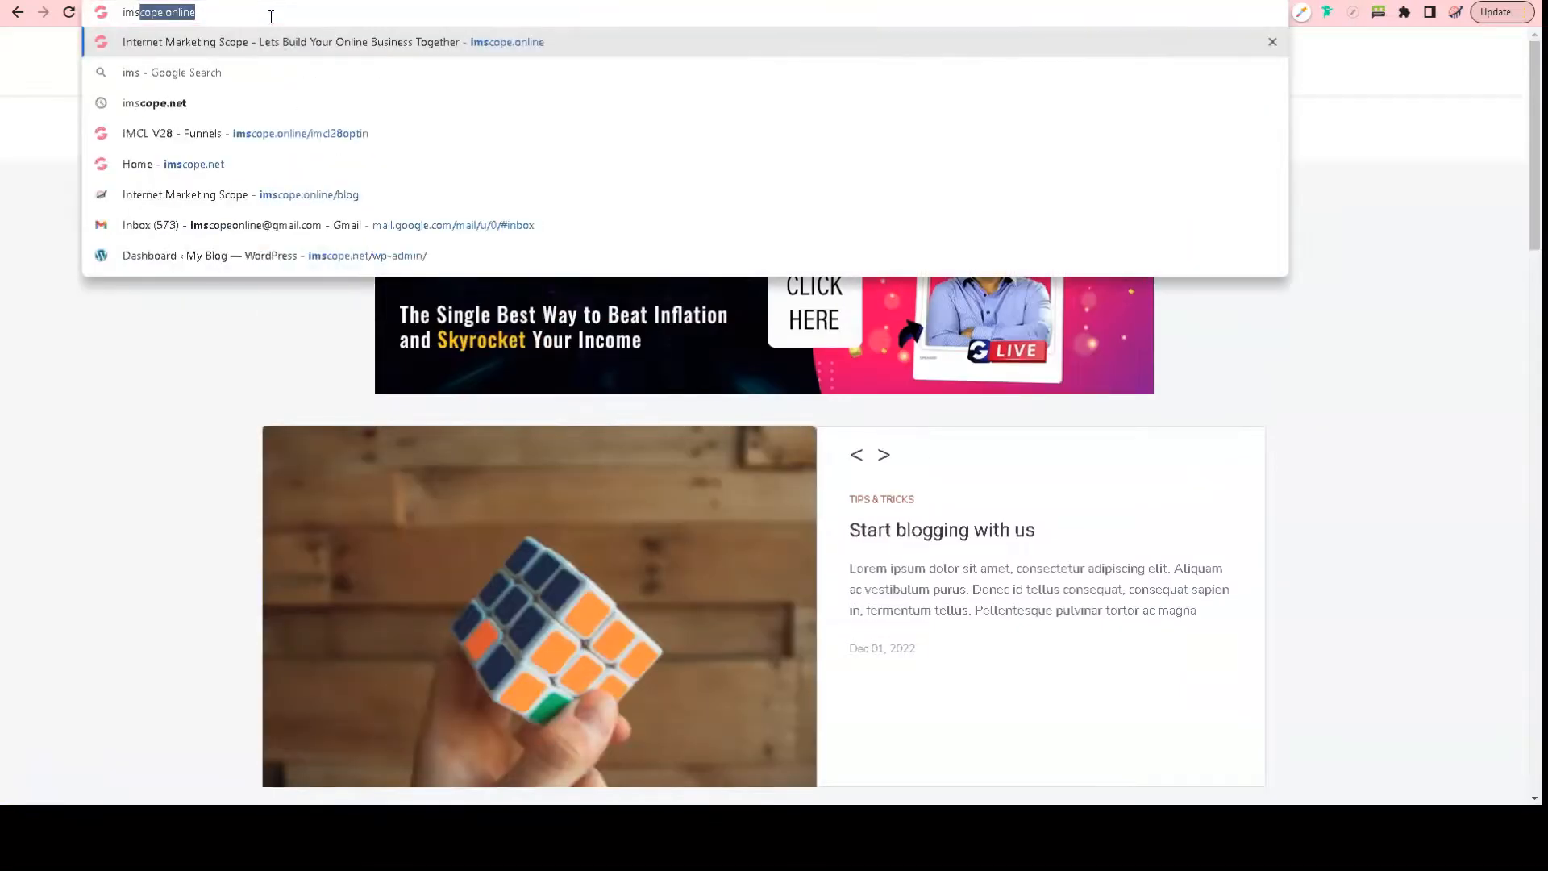
pyautogui.press('Return')
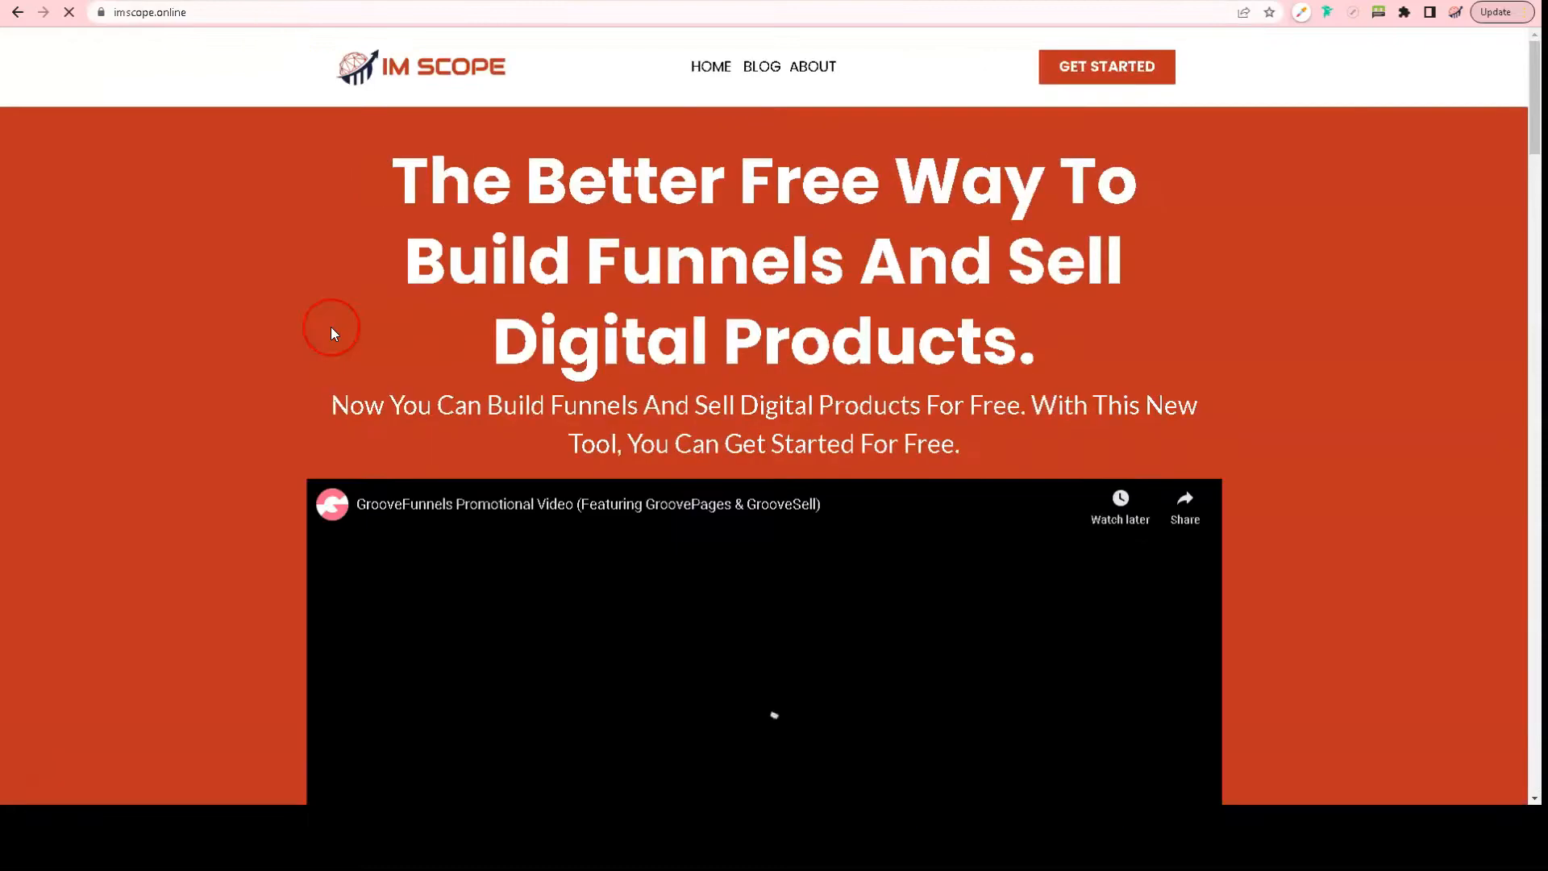
pyautogui.click(813, 66)
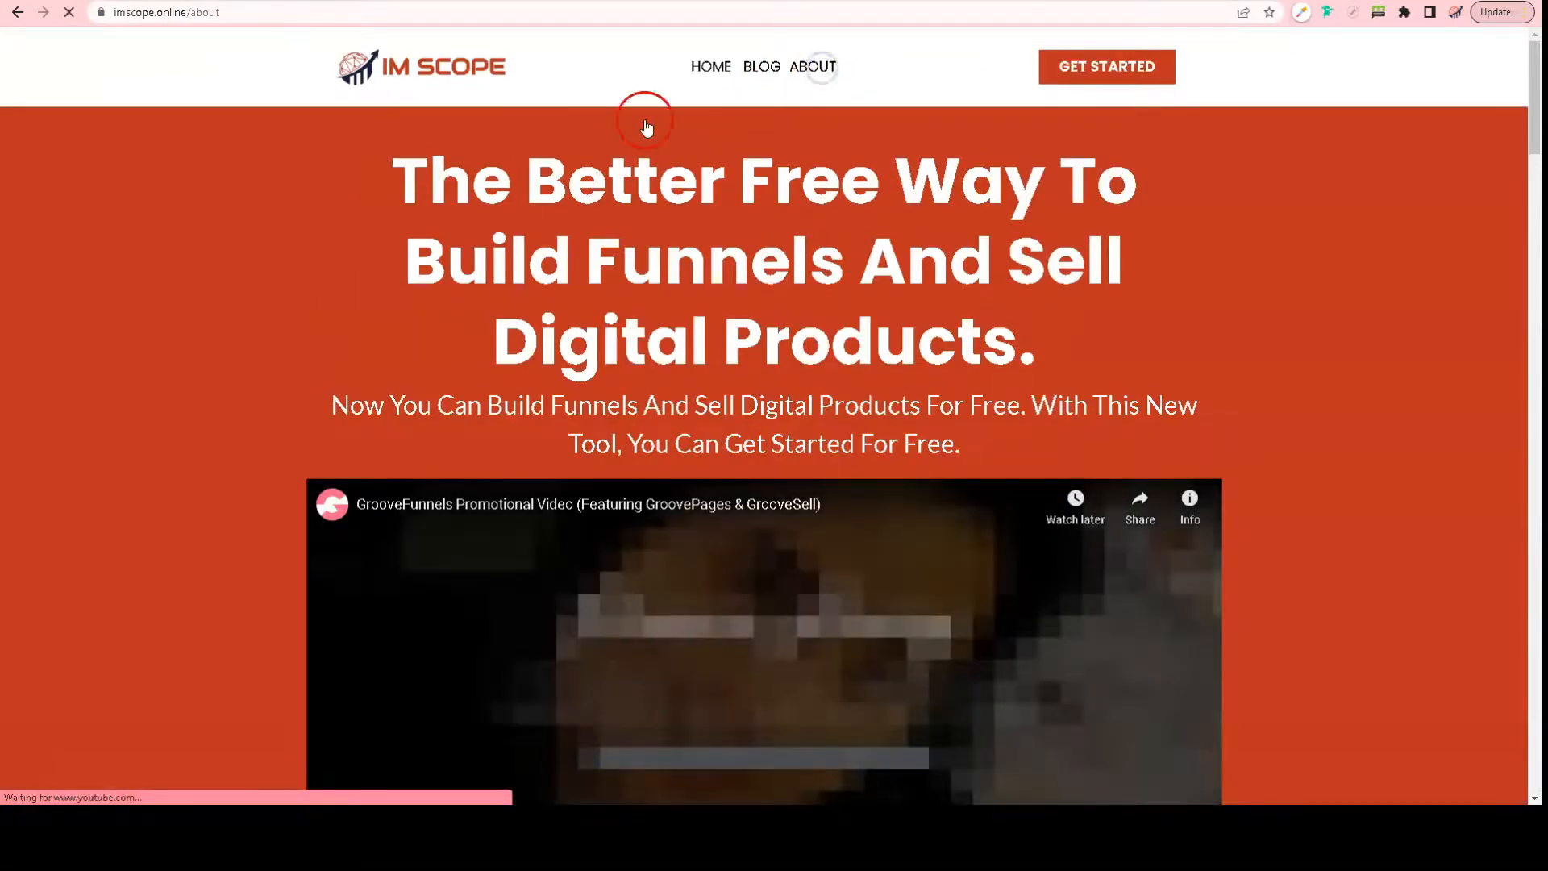
pyautogui.click(472, 11)
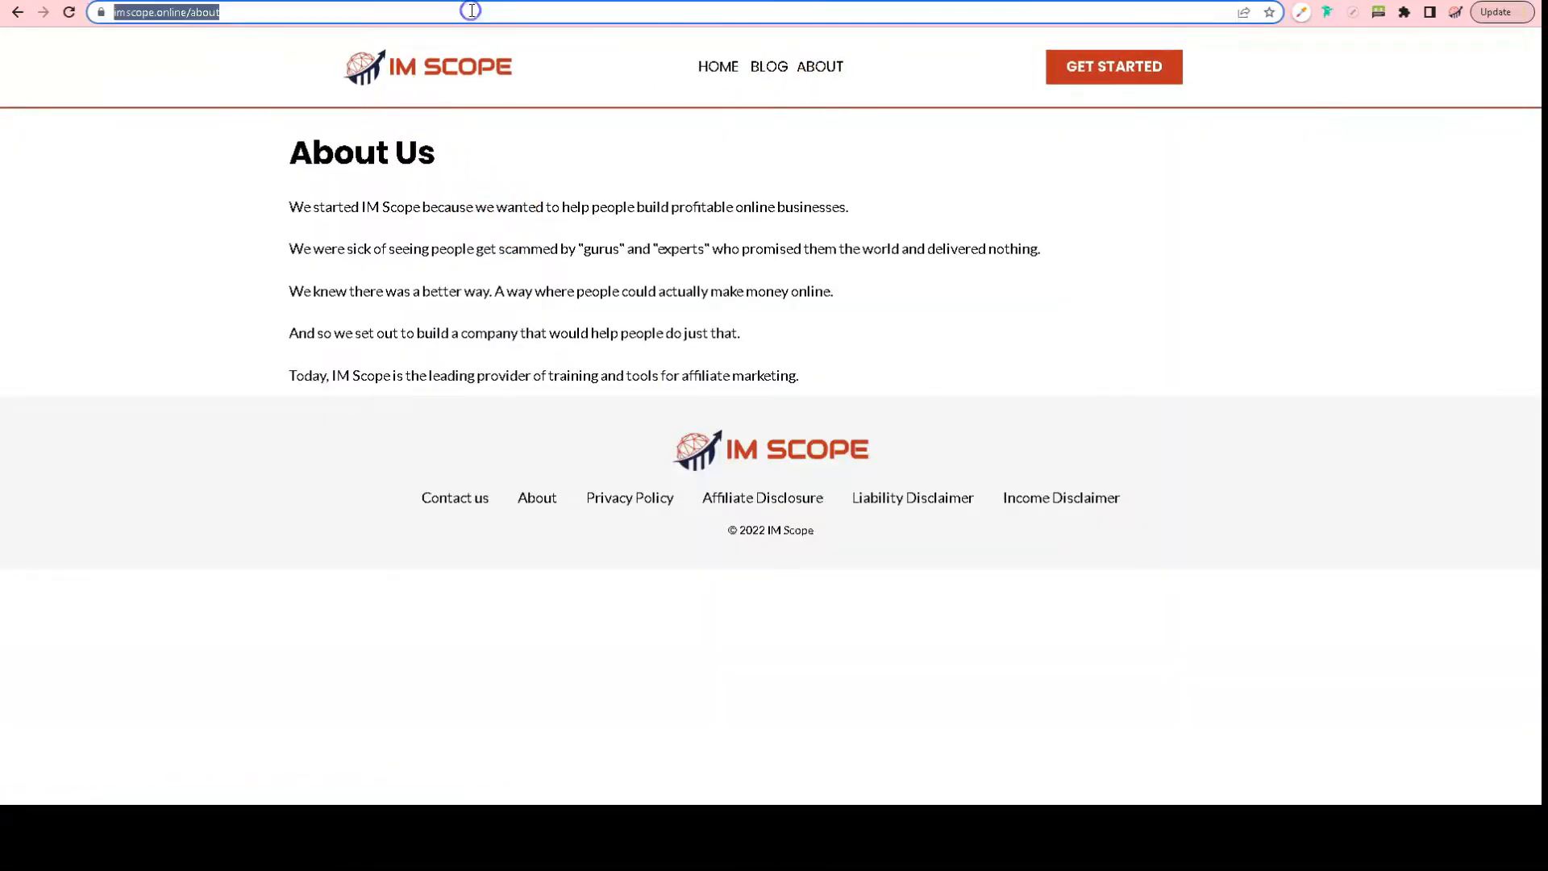
pyautogui.hotkey('ctrl', 'c')
pyautogui.hotkey('ctrl', 'Tab')
pyautogui.click(172, 420)
pyautogui.hotkey('ctrl', 'v')
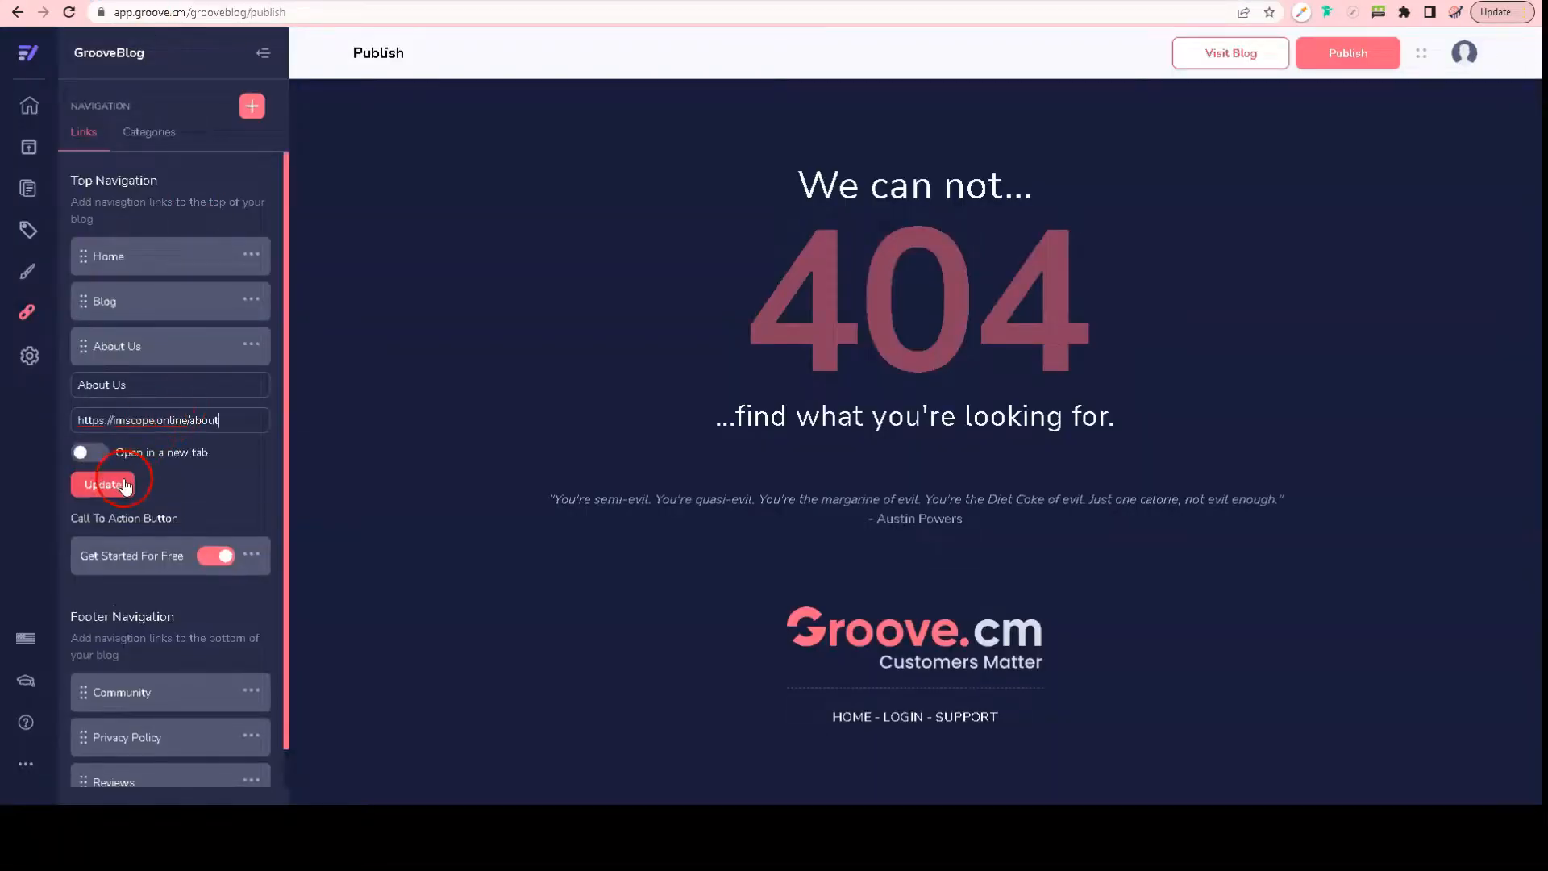
pyautogui.click(98, 482)
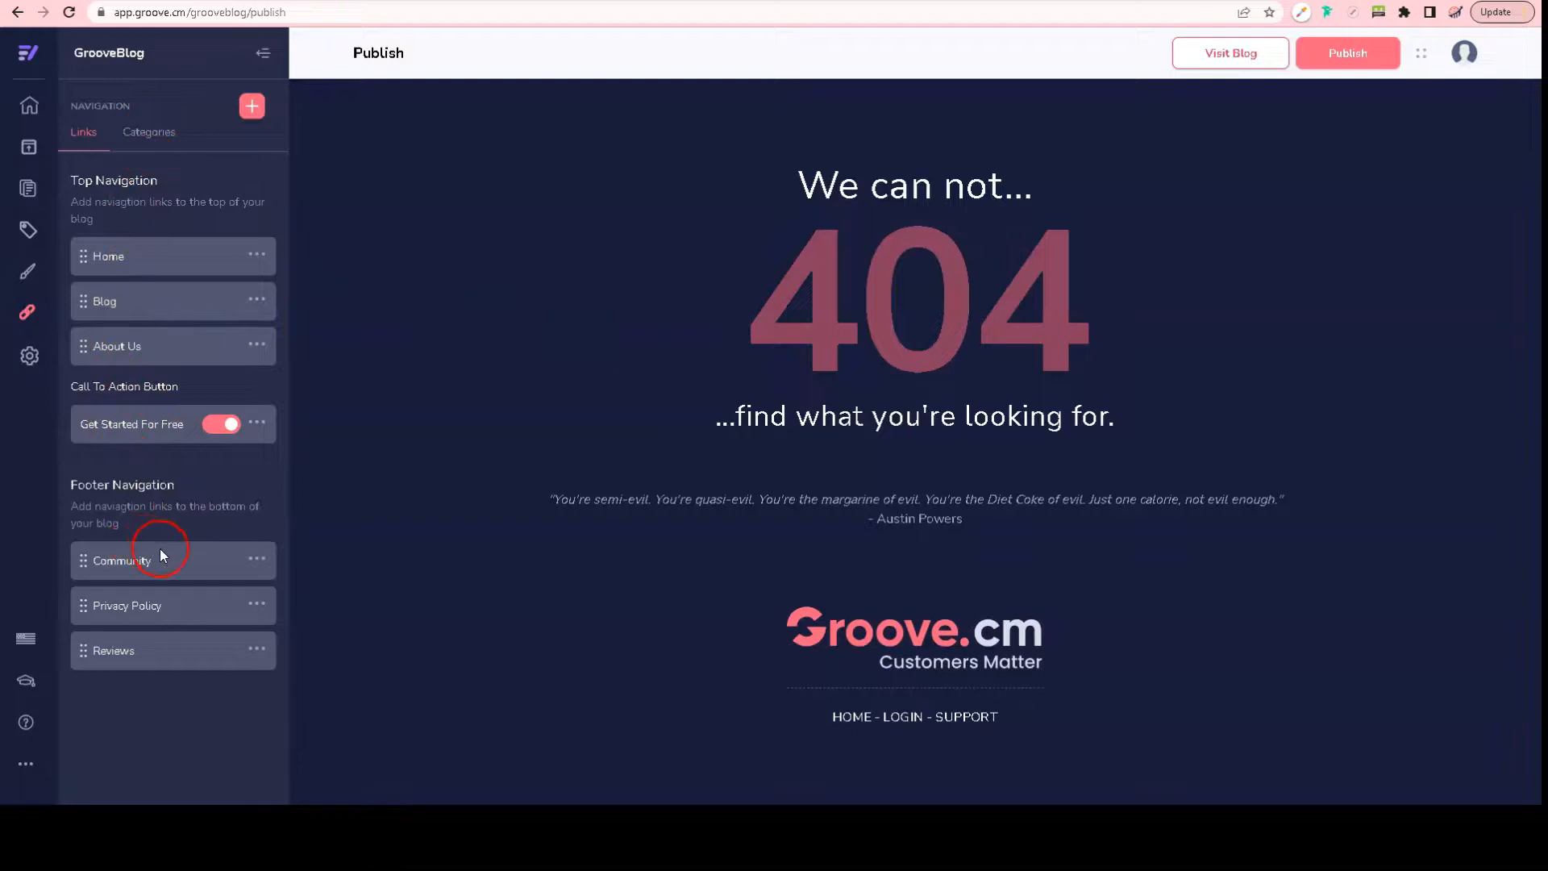
# Step: Delete the Community and Reviews links from the footer navigation
pyautogui.click(259, 557)
pyautogui.click(232, 624)
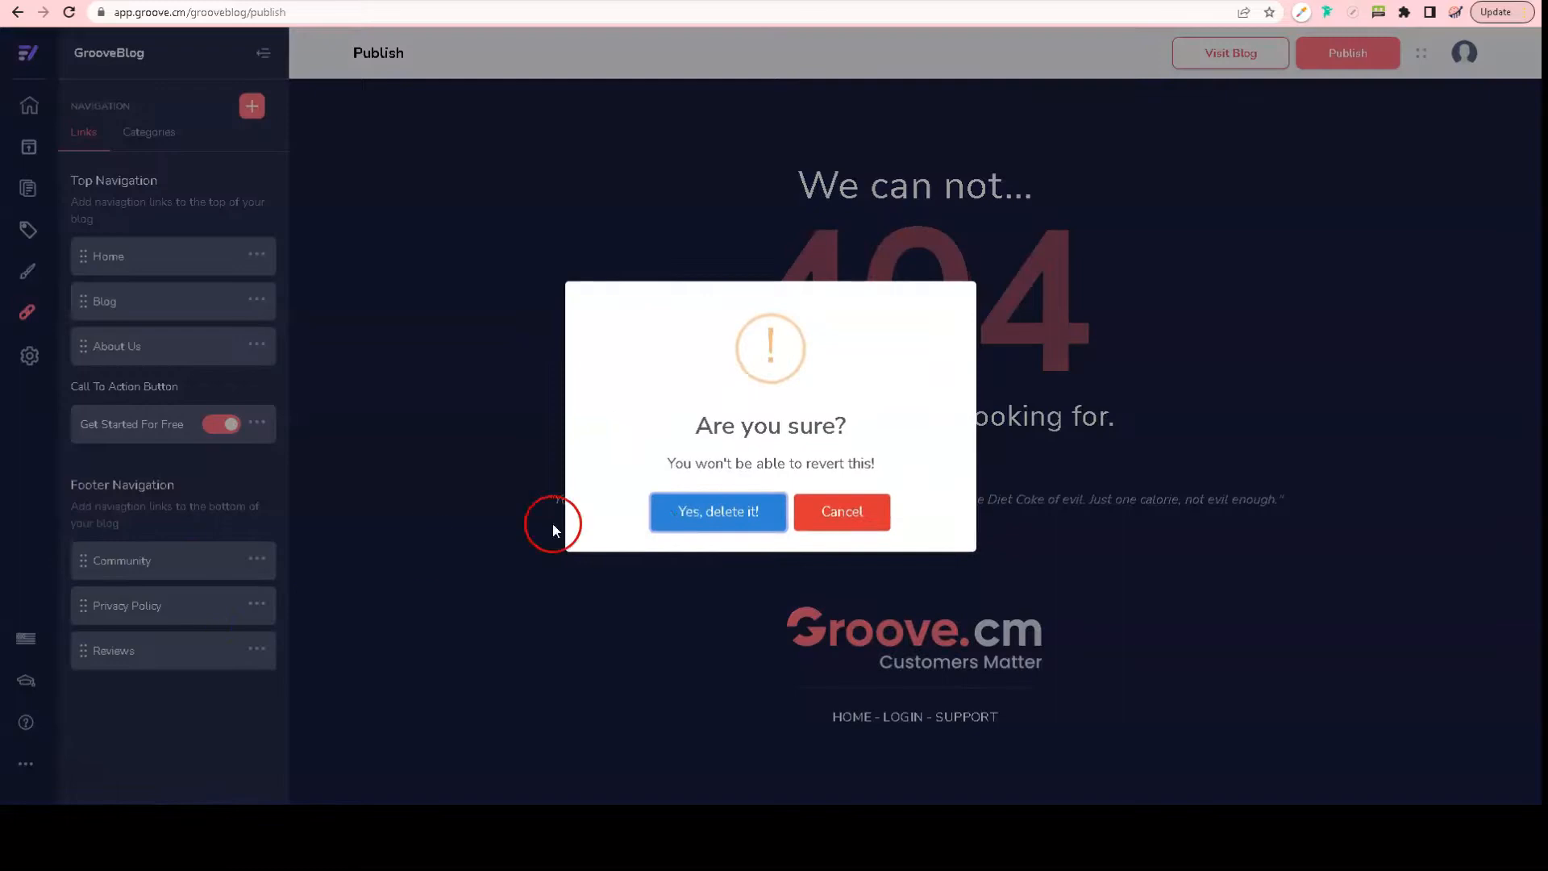
pyautogui.click(695, 522)
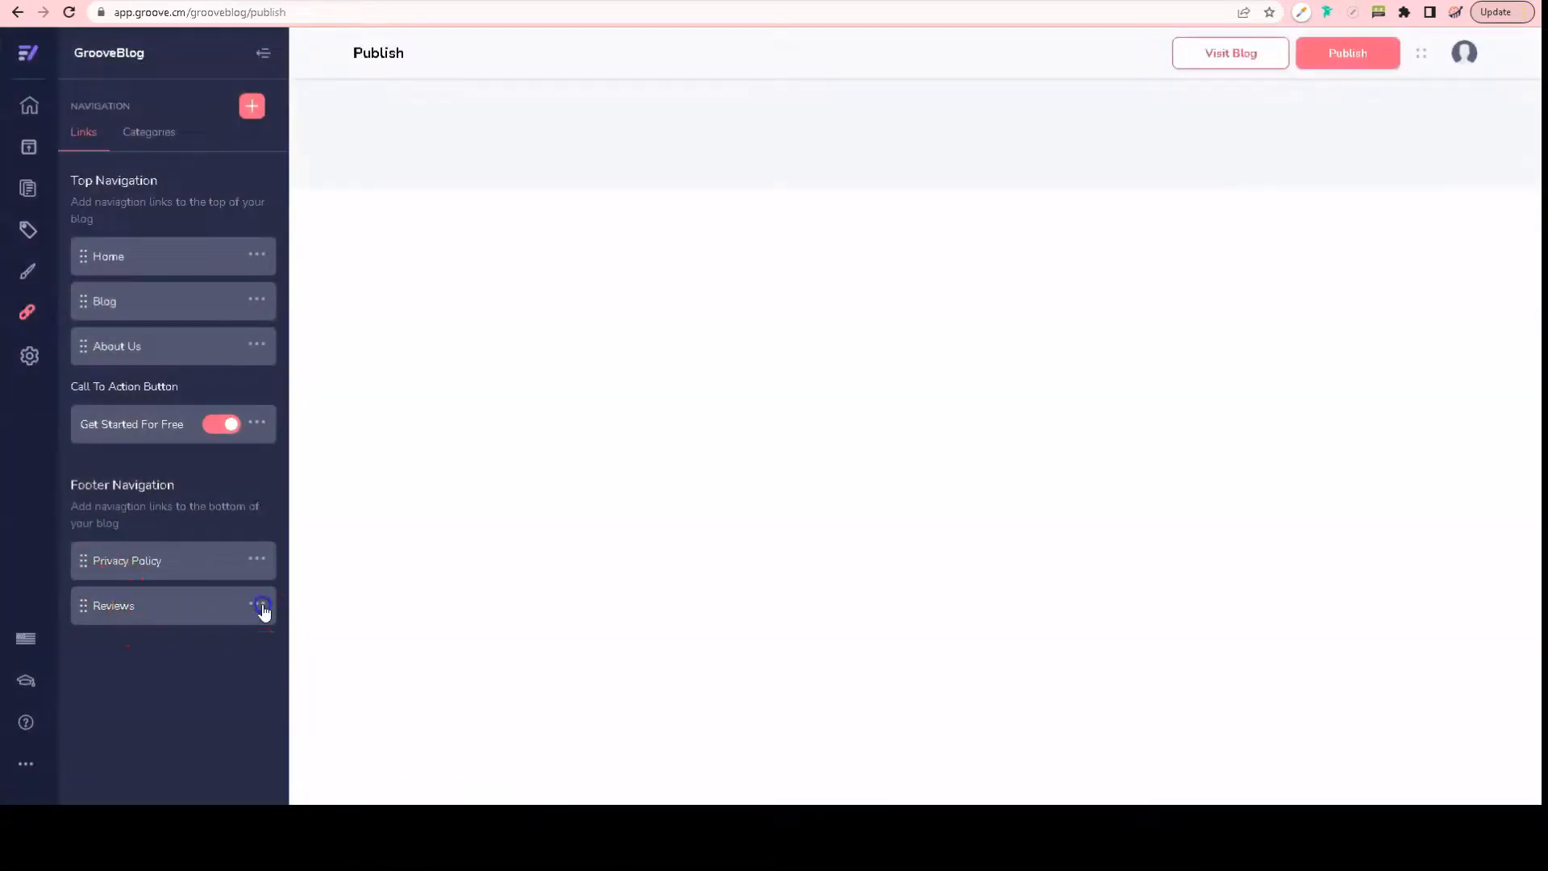
pyautogui.click(257, 604)
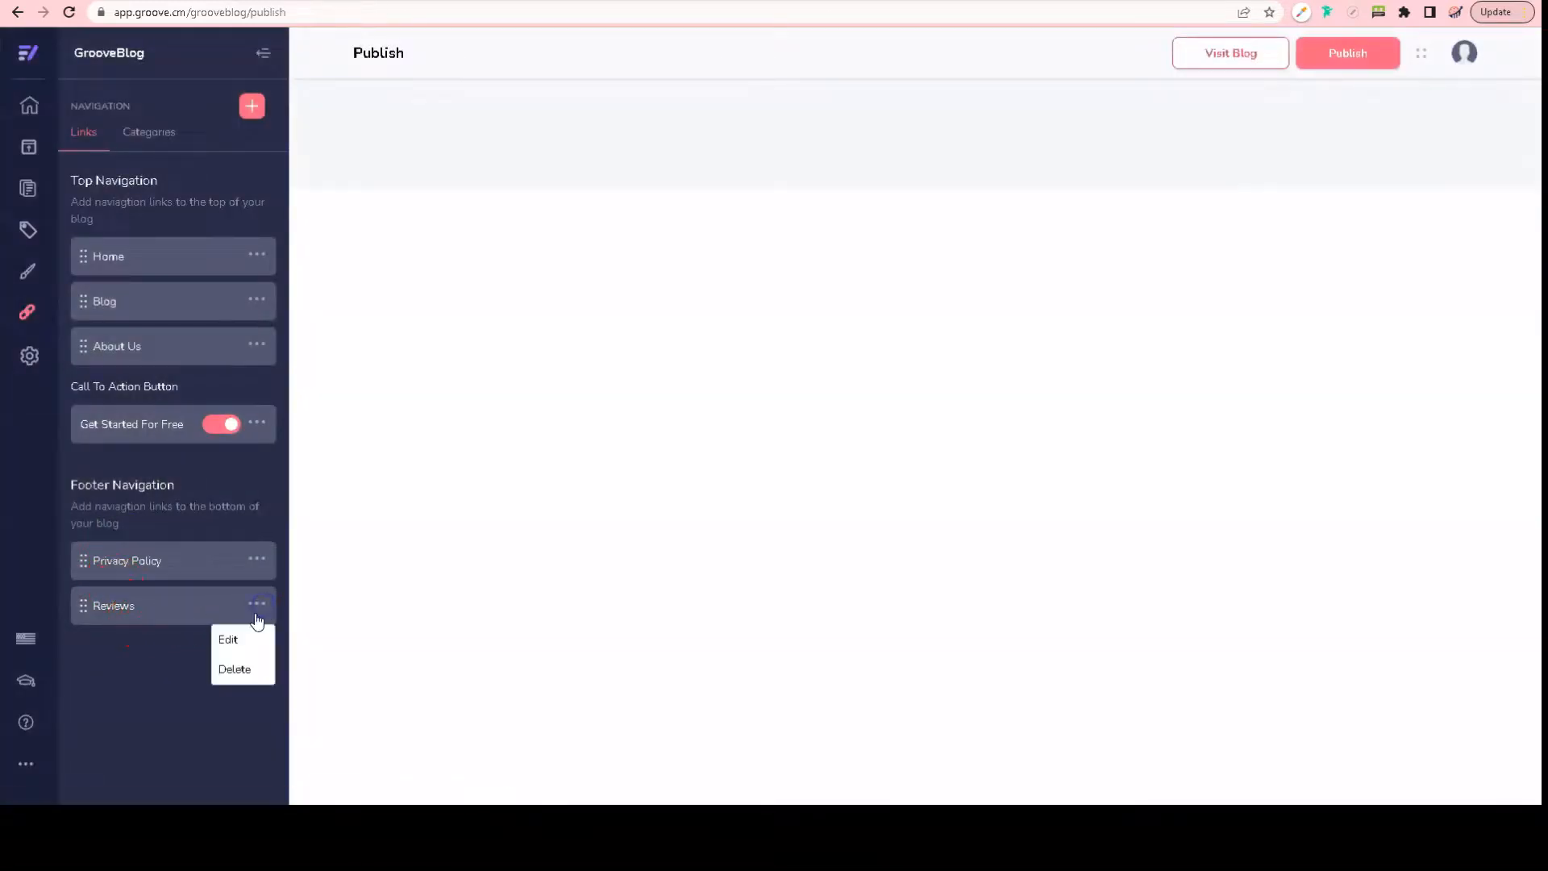
pyautogui.click(233, 669)
pyautogui.click(766, 518)
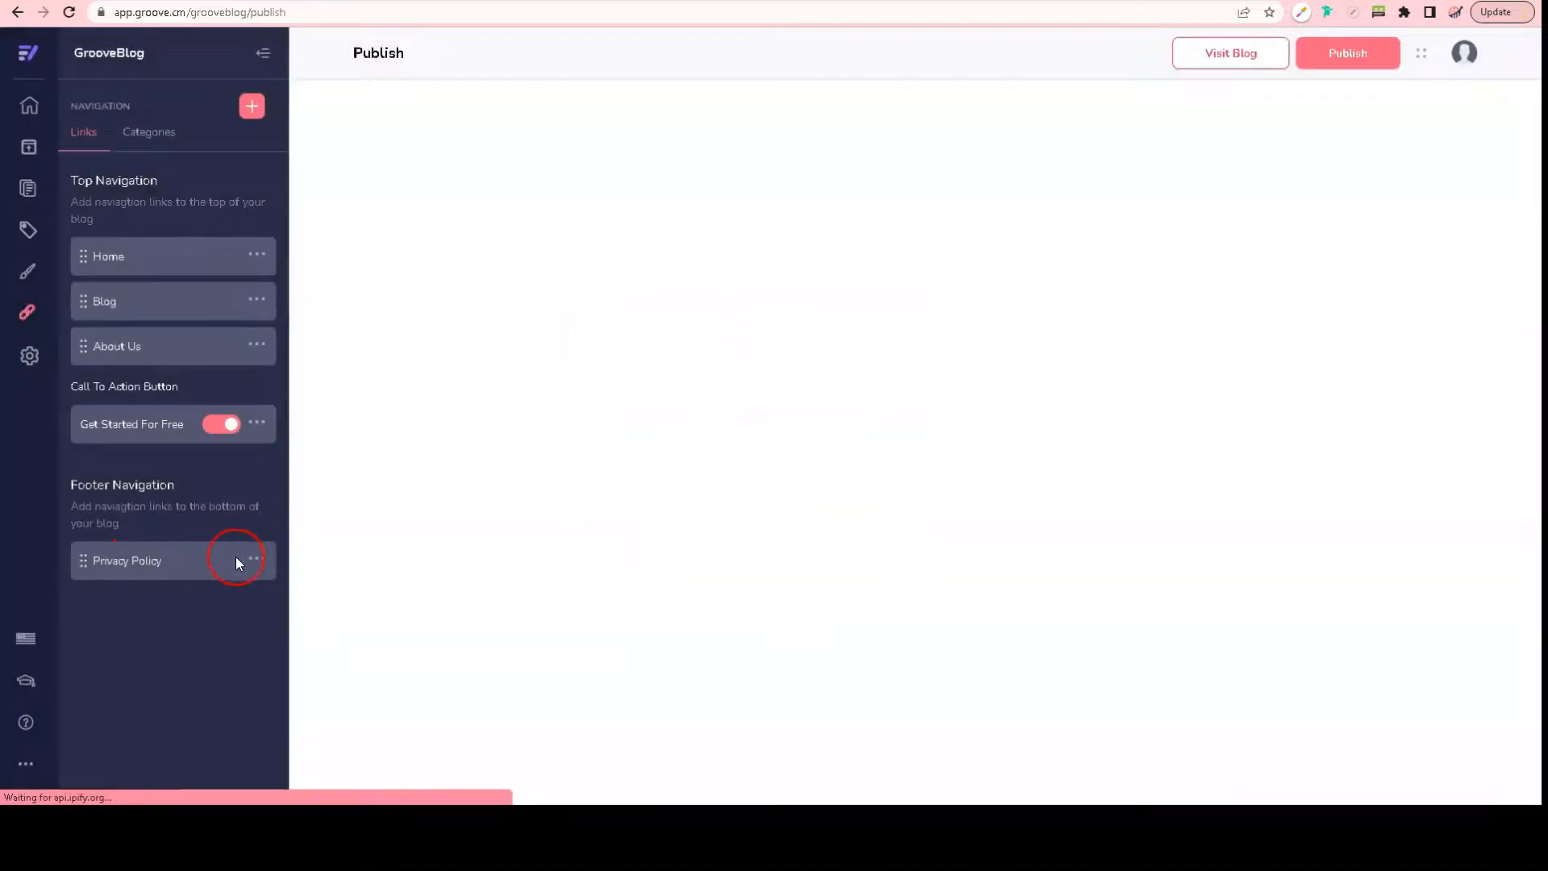
pyautogui.click(261, 560)
pyautogui.click(242, 597)
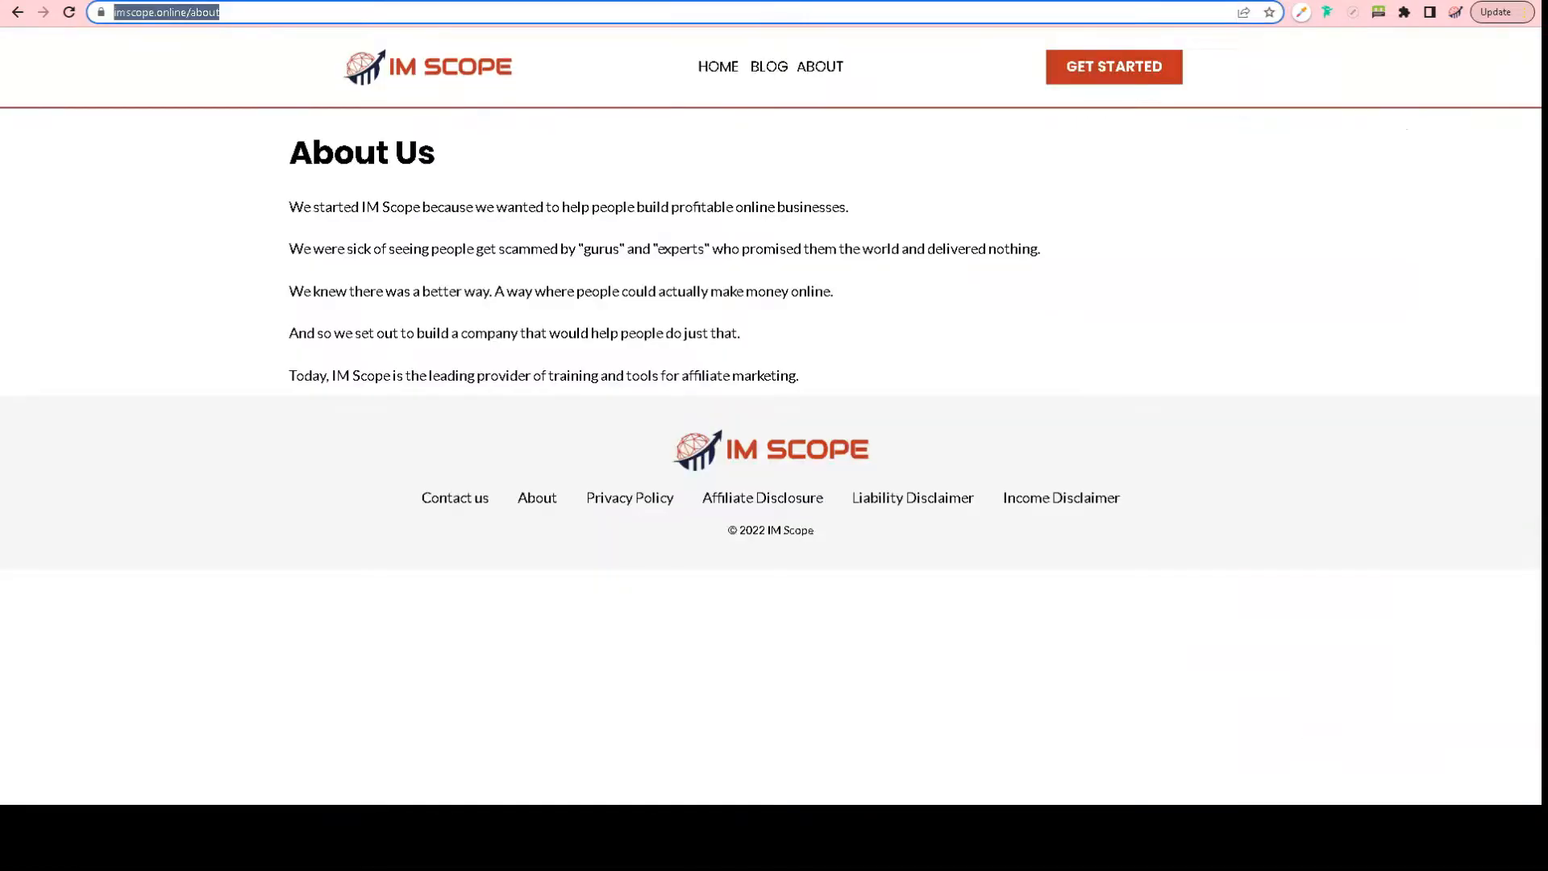
pyautogui.click(660, 502)
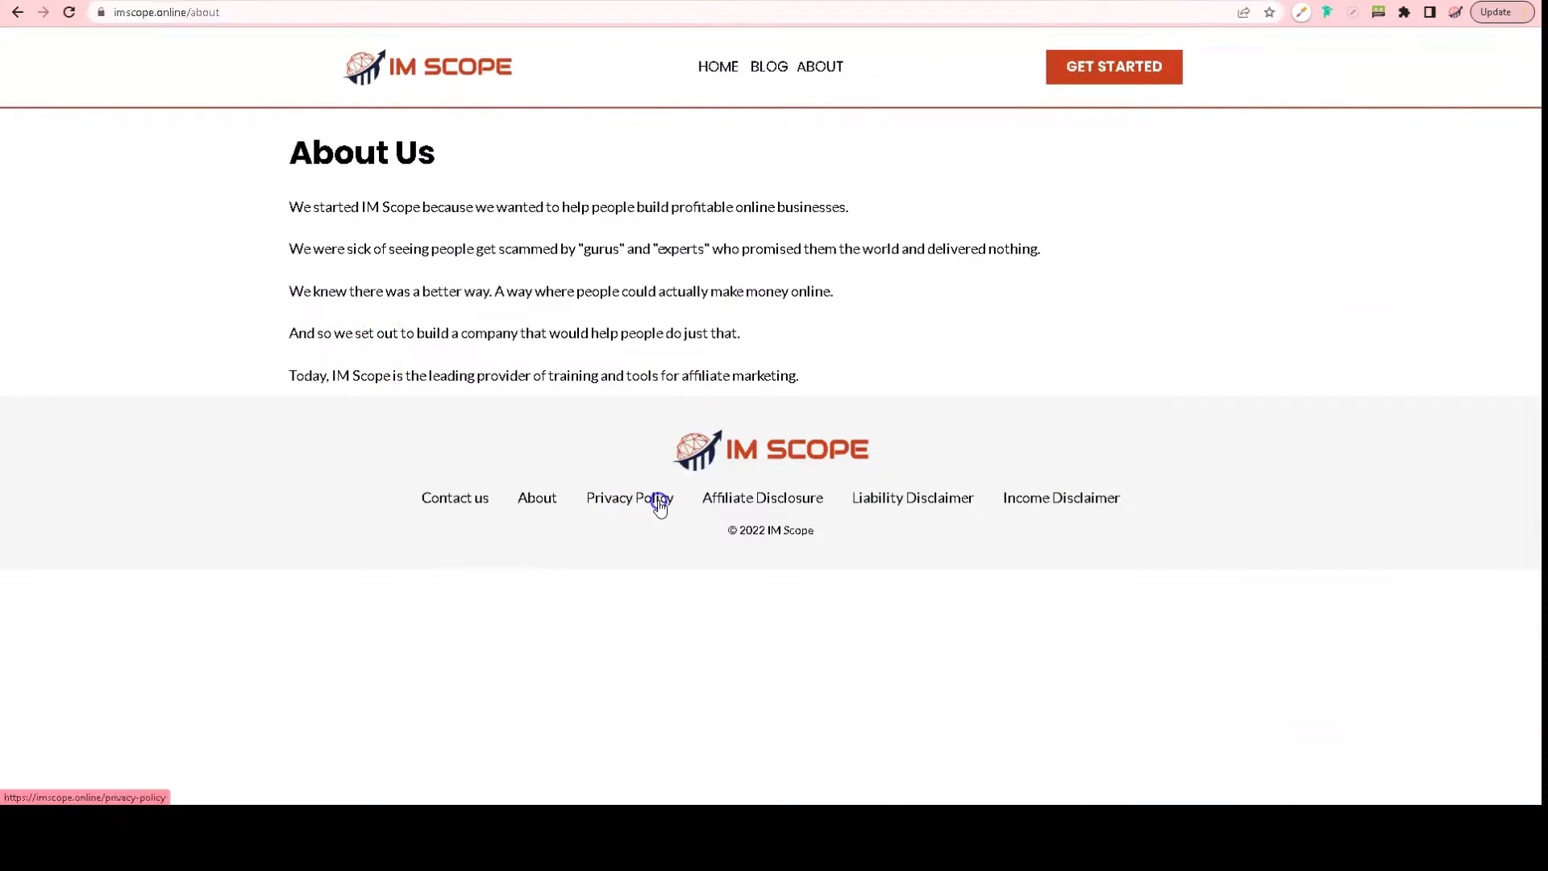
pyautogui.click(295, 19)
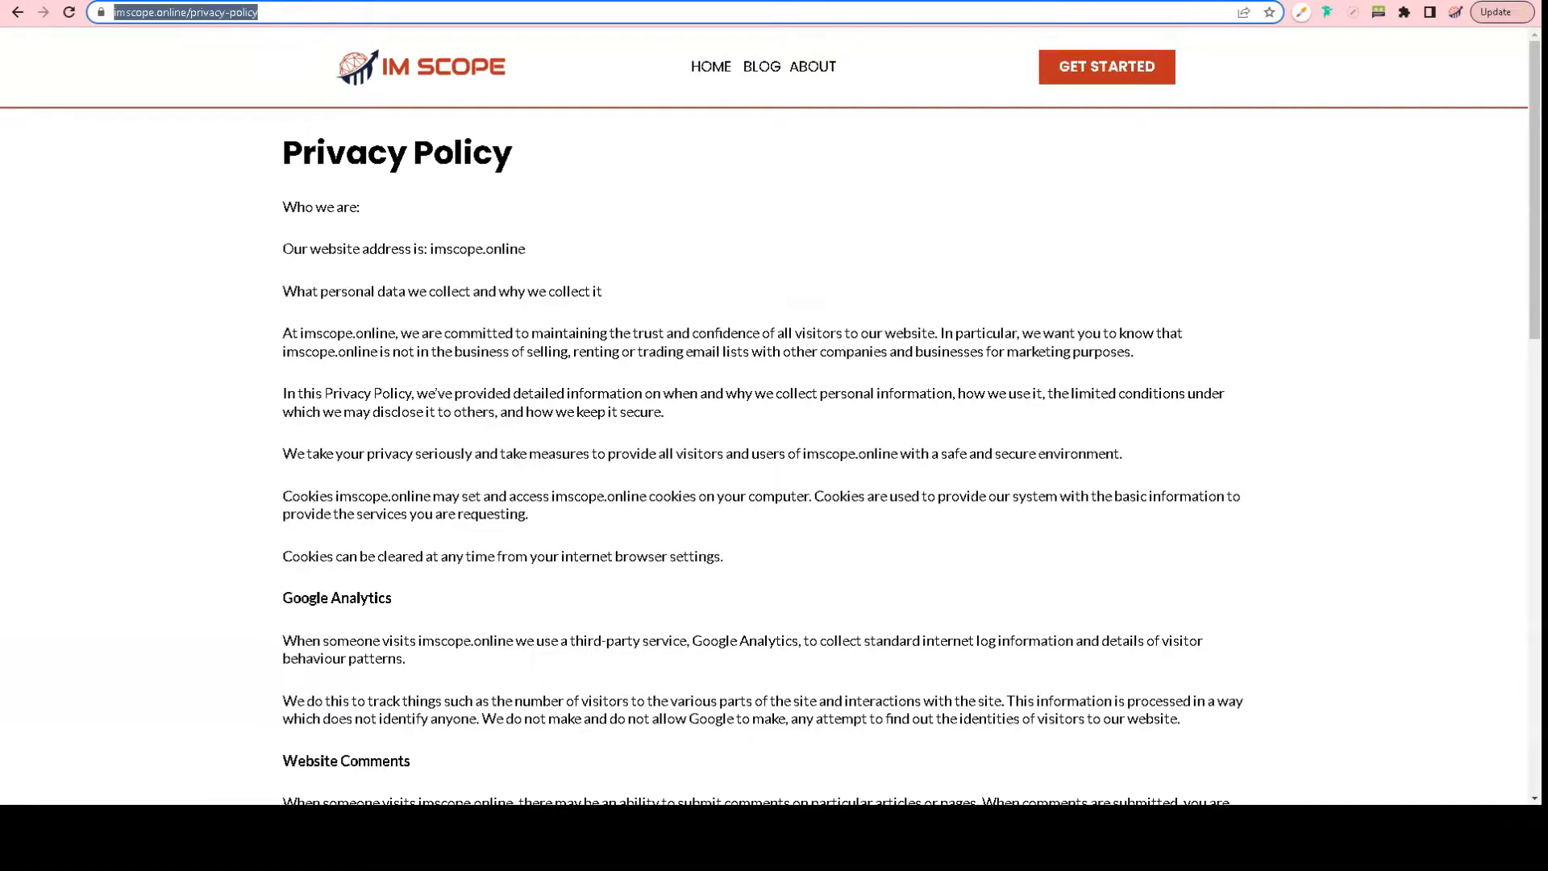
pyautogui.hotkey('ctrl', 'shift', 'Tab')
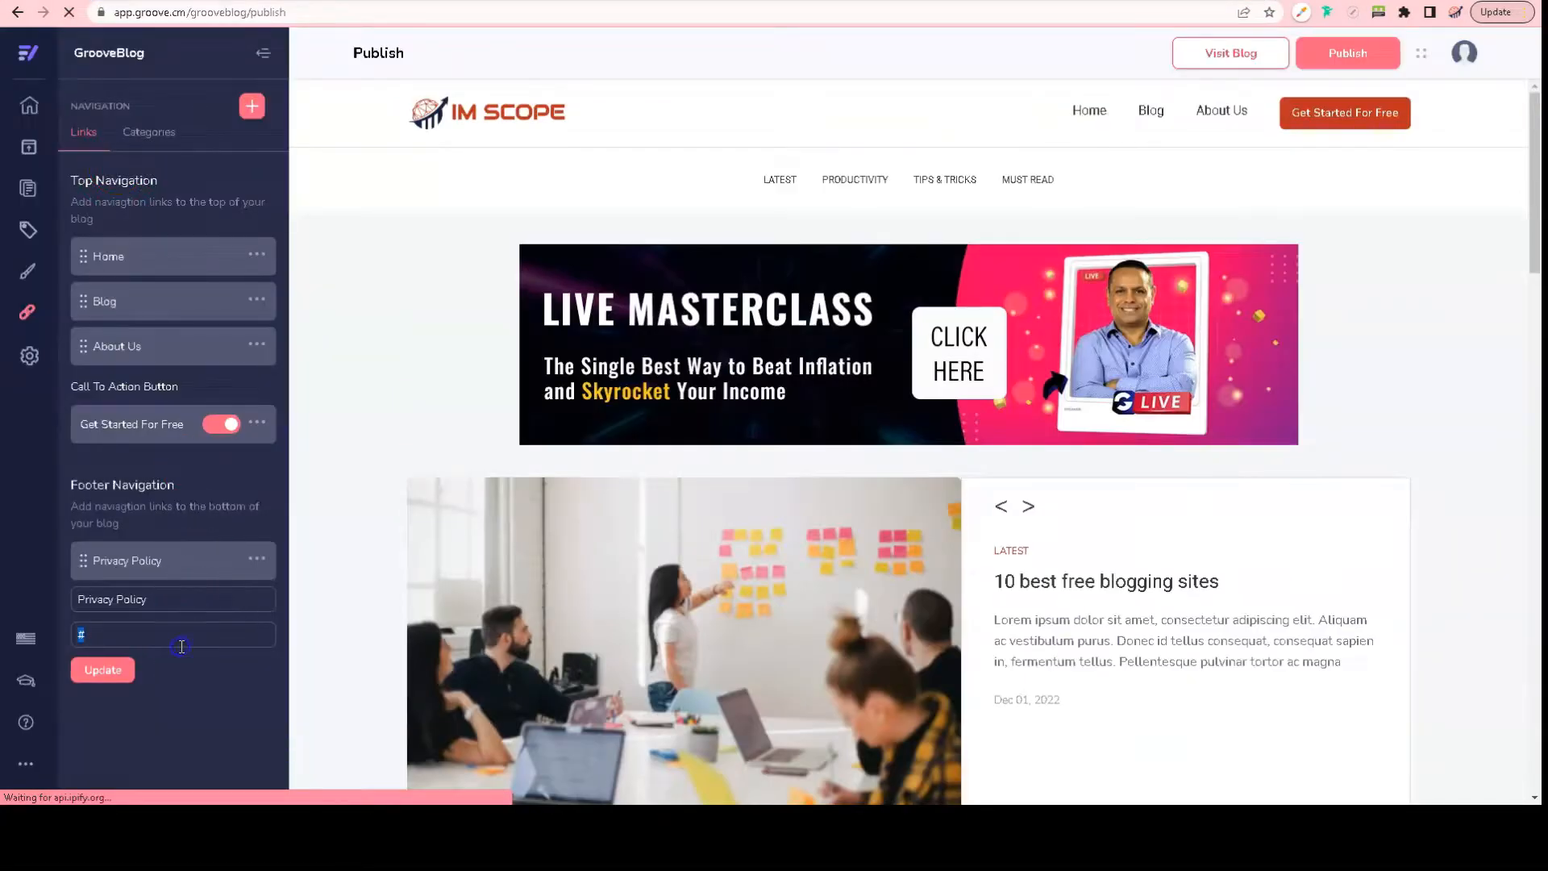
pyautogui.hotkey('ctrl', 'v')
pyautogui.click(110, 698)
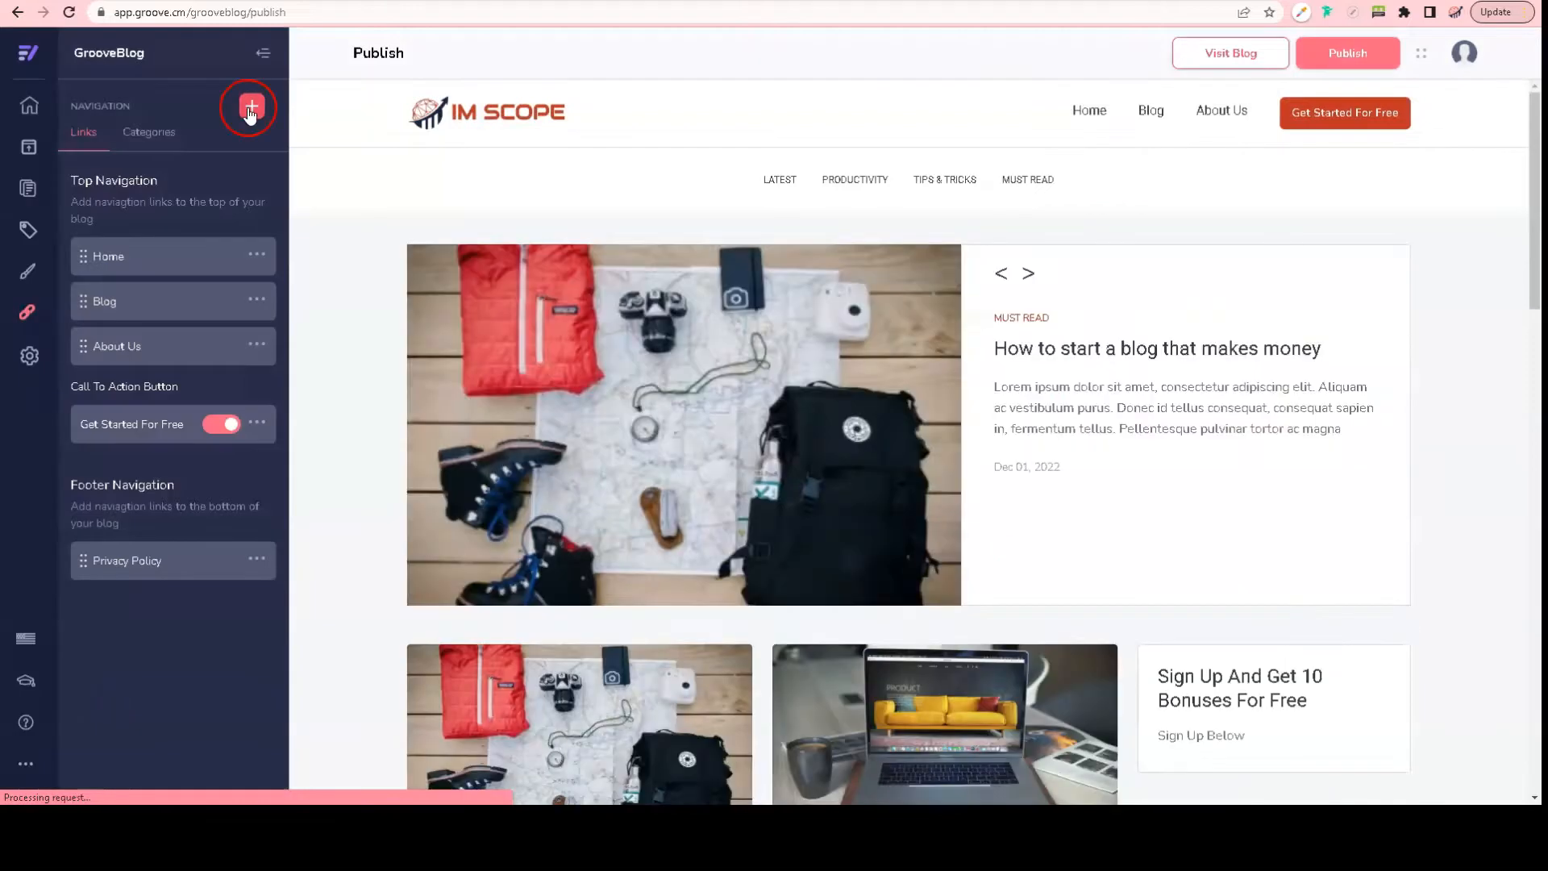
pyautogui.click(250, 108)
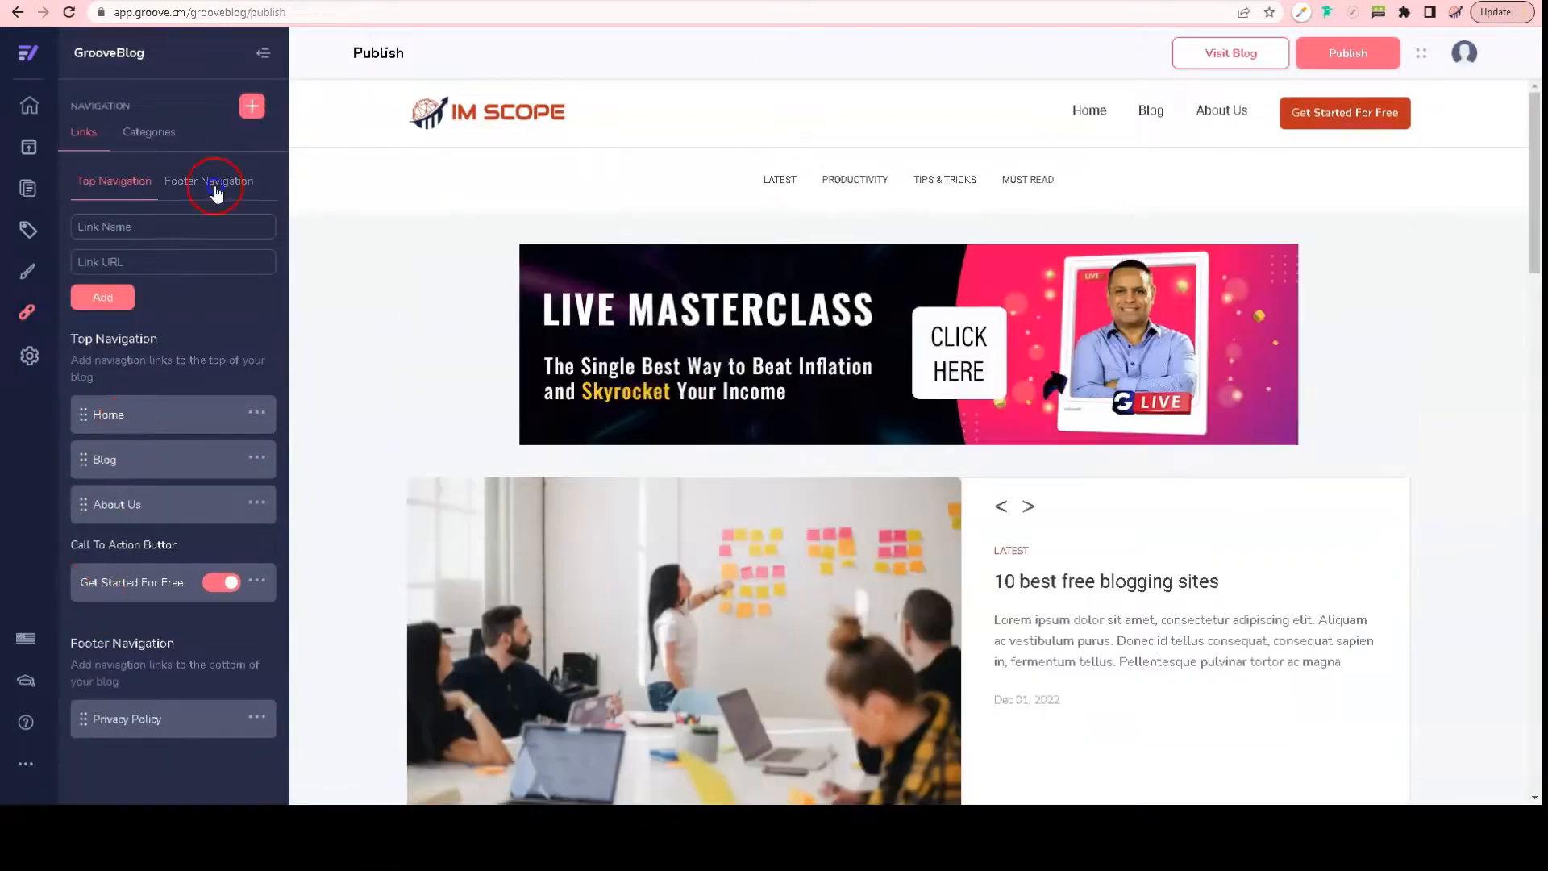
pyautogui.click(155, 232)
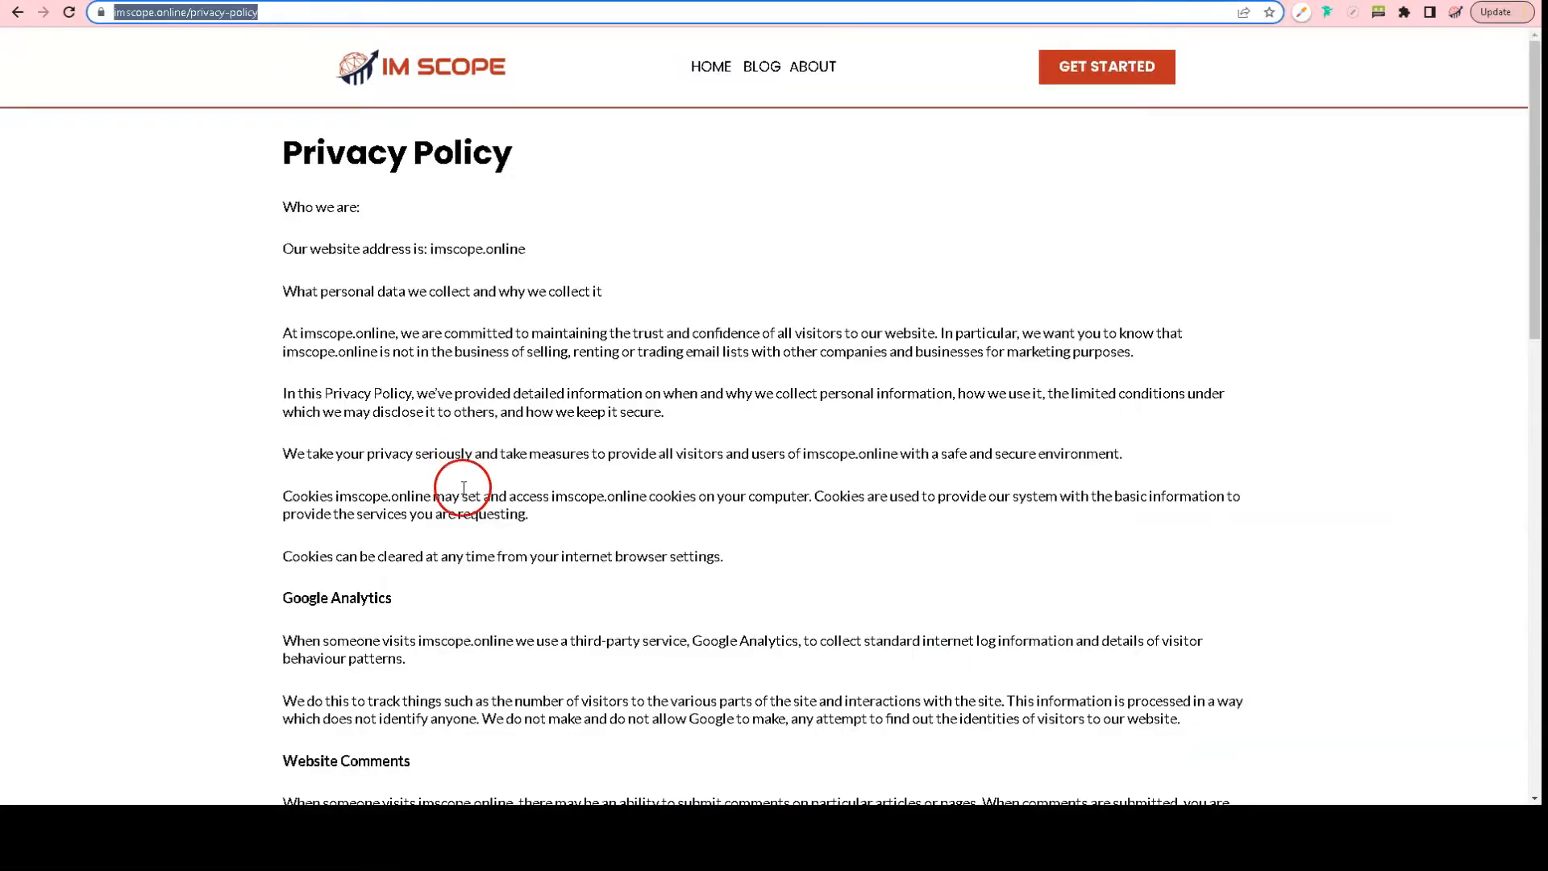
pyautogui.scroll(-15, 467, 448)
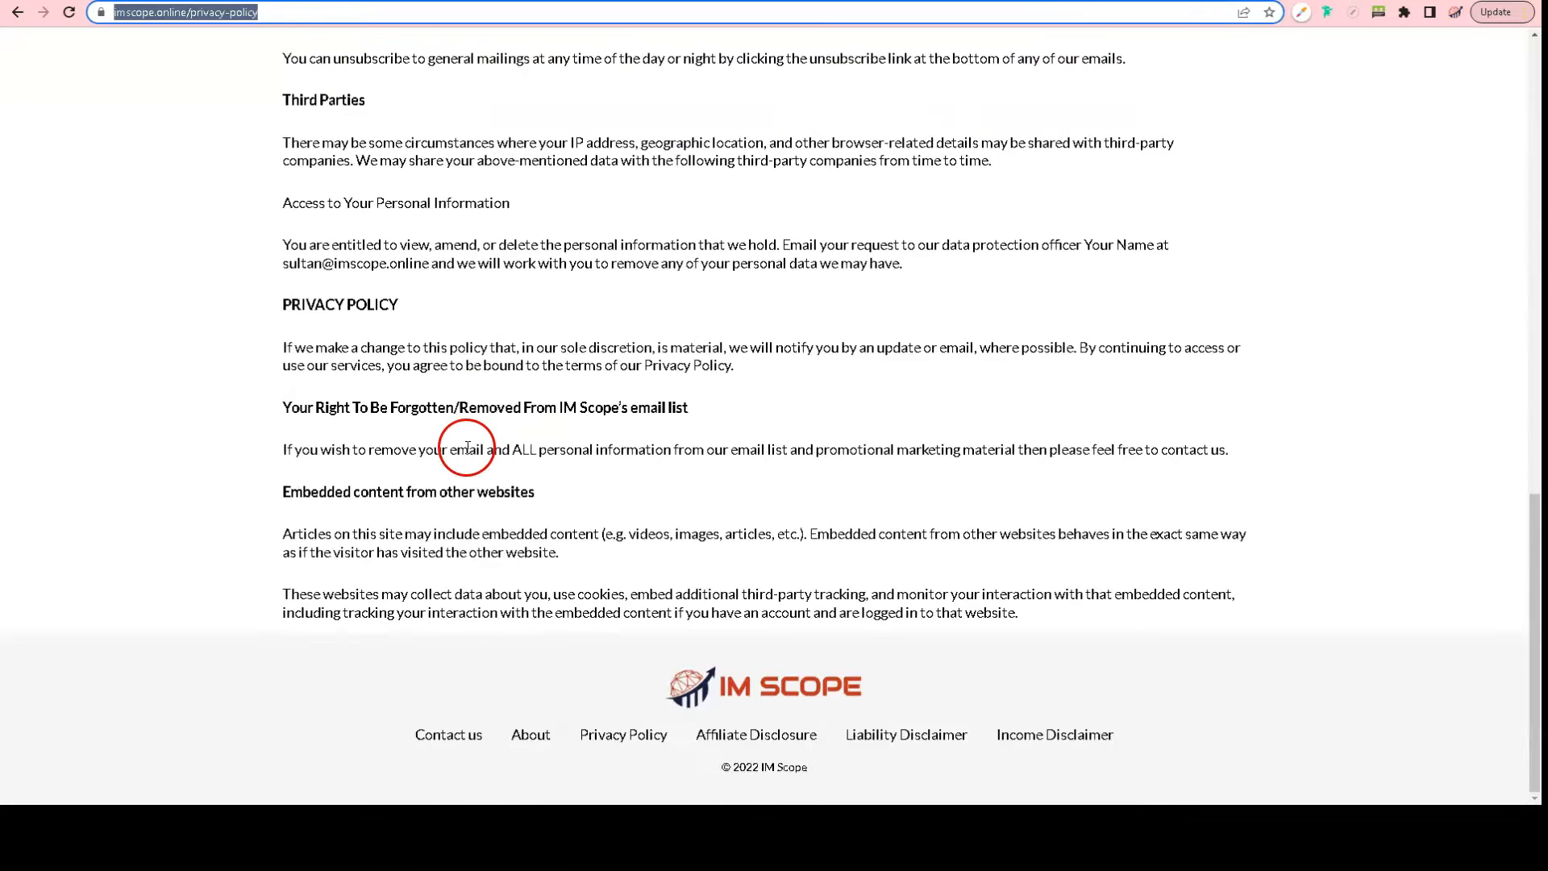
pyautogui.click(548, 735)
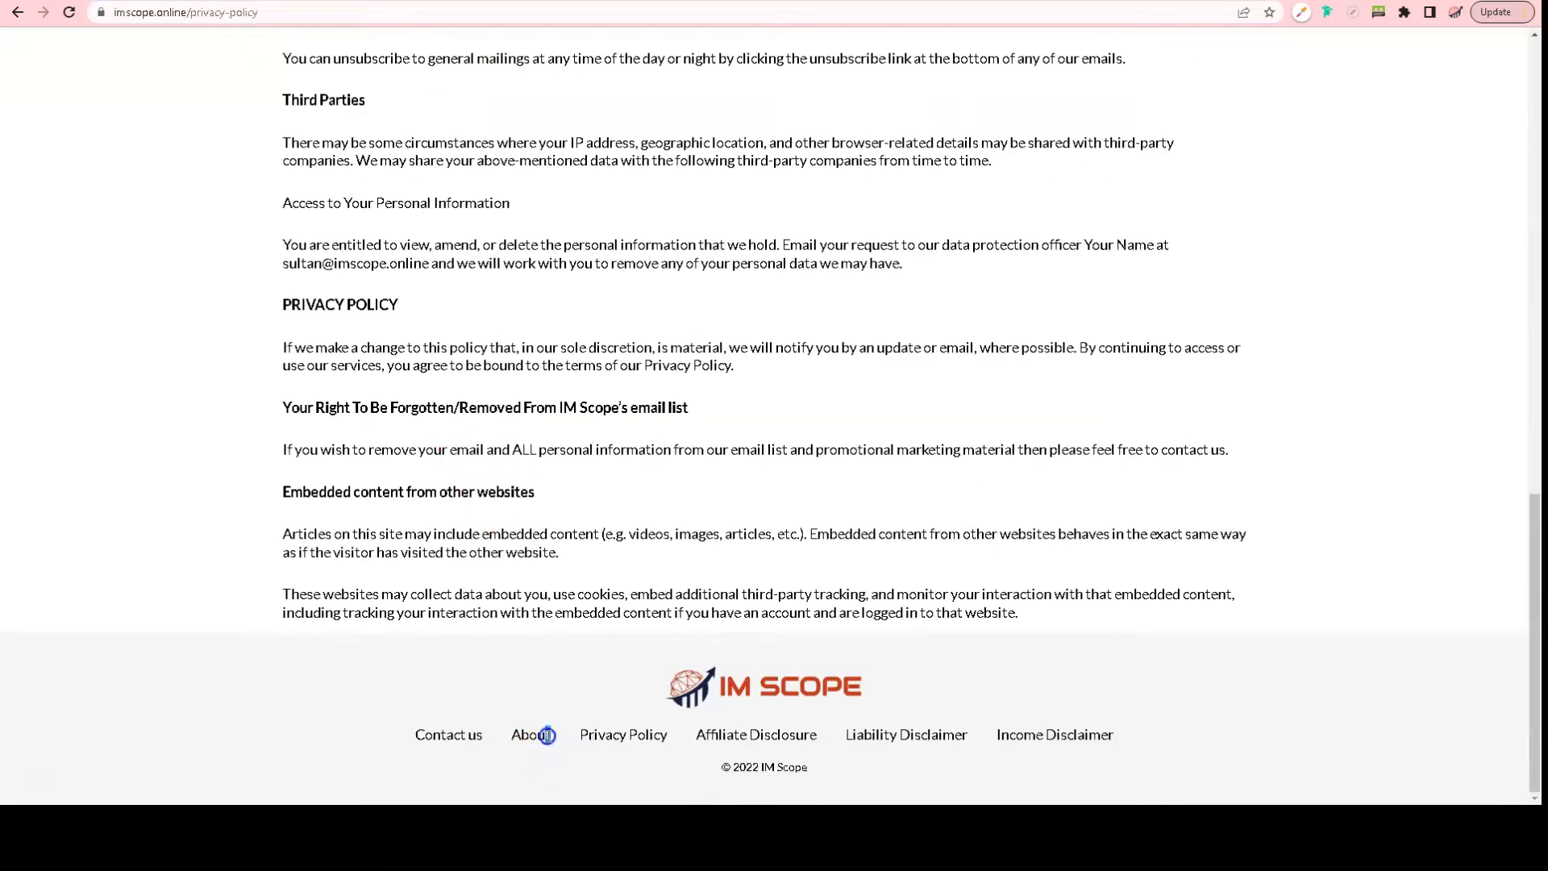
pyautogui.moveTo(547, 735); pyautogui.dragTo(516, 737)
pyautogui.click(532, 740)
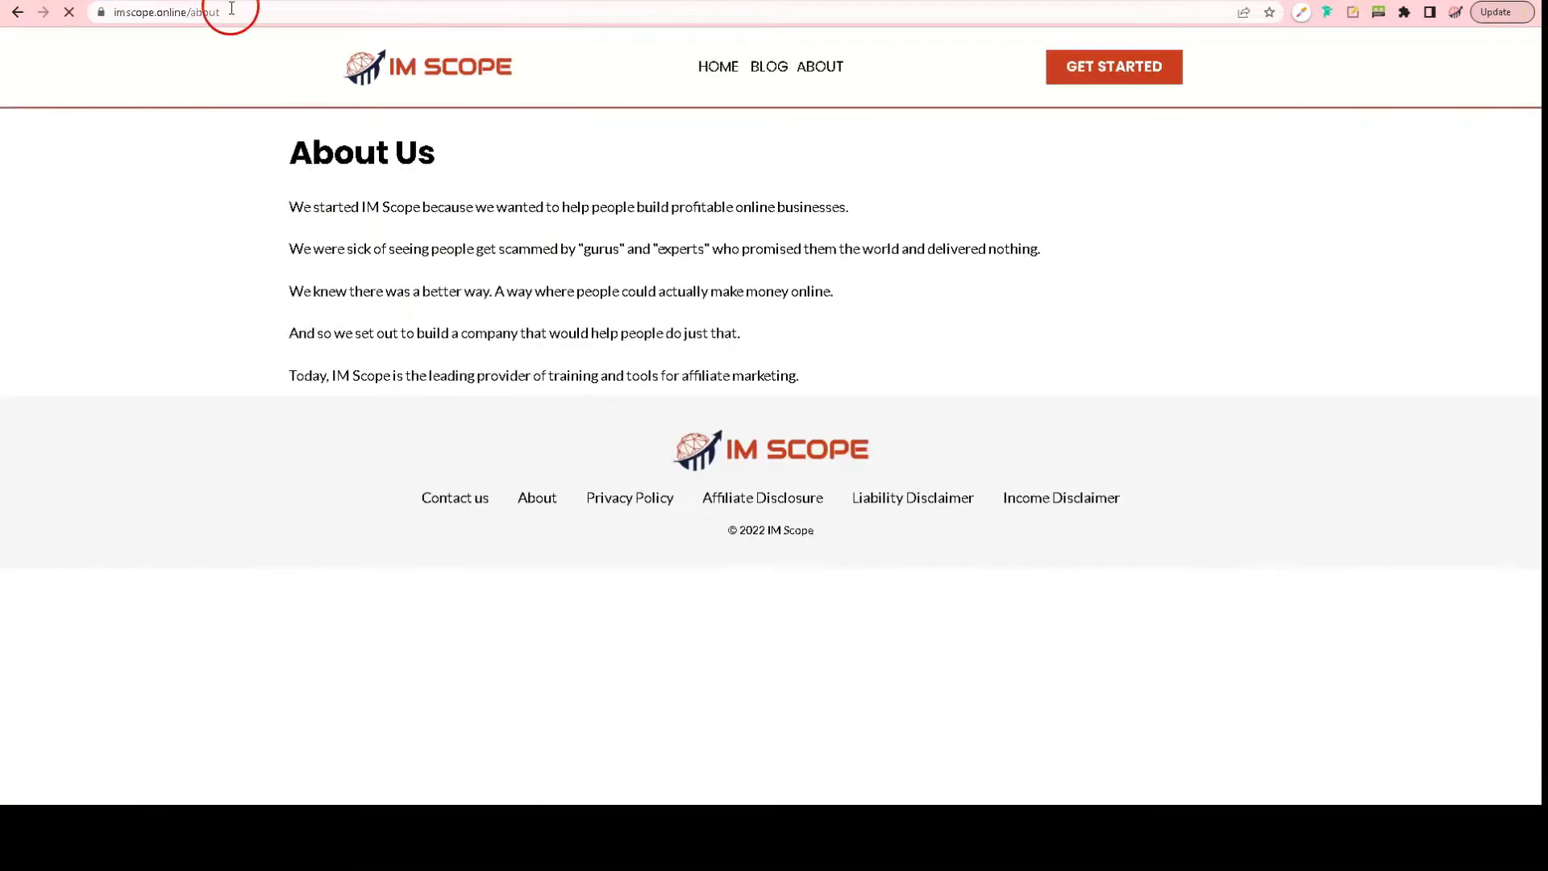
pyautogui.click(230, 12)
pyautogui.click(73, 108)
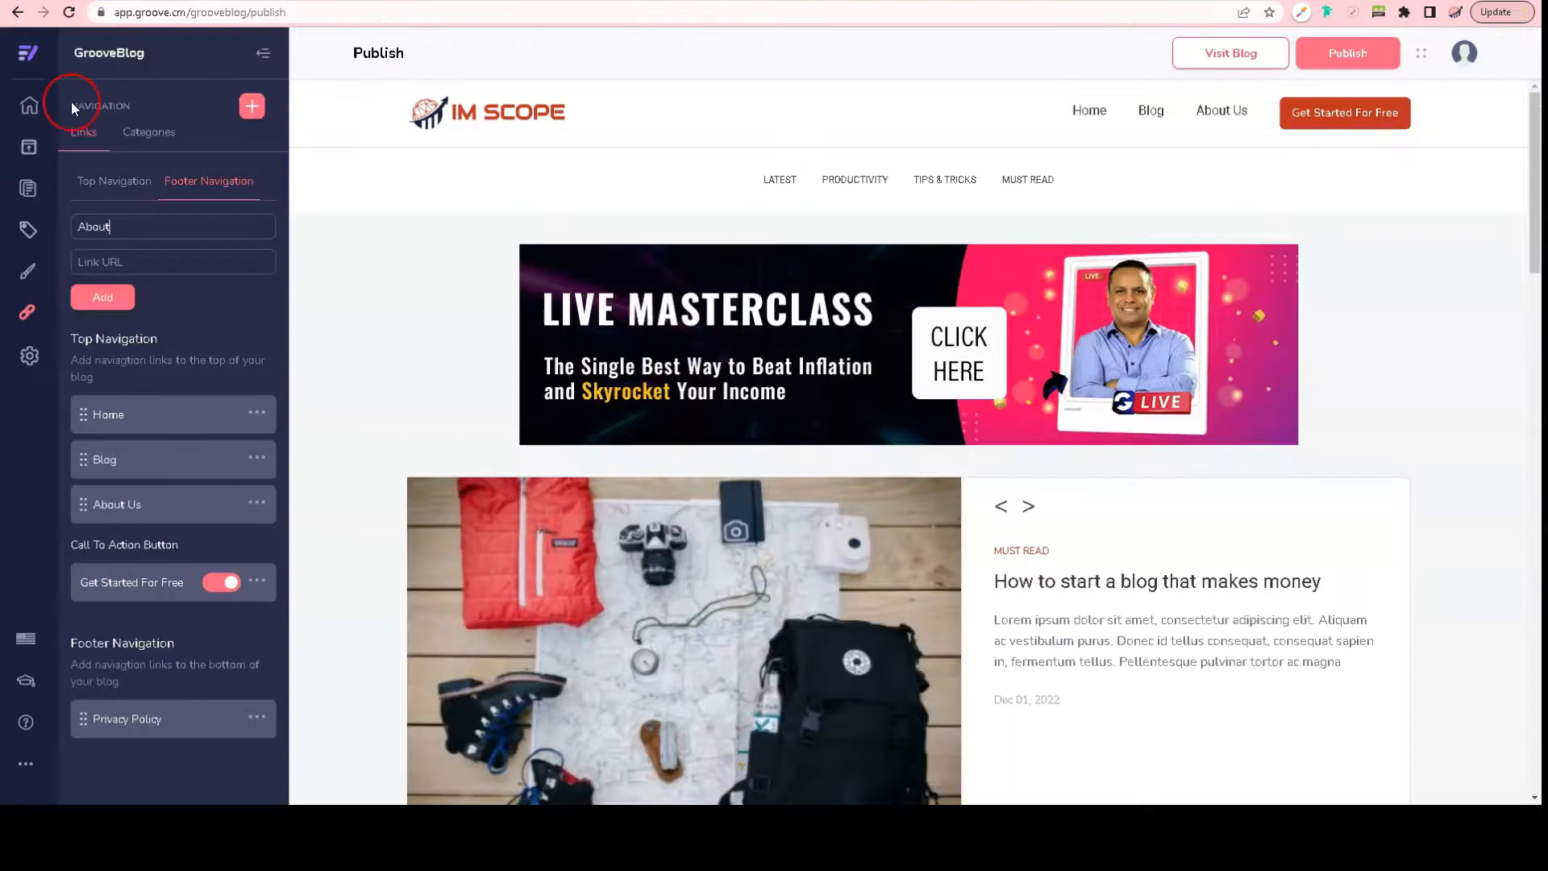
pyautogui.click(175, 261)
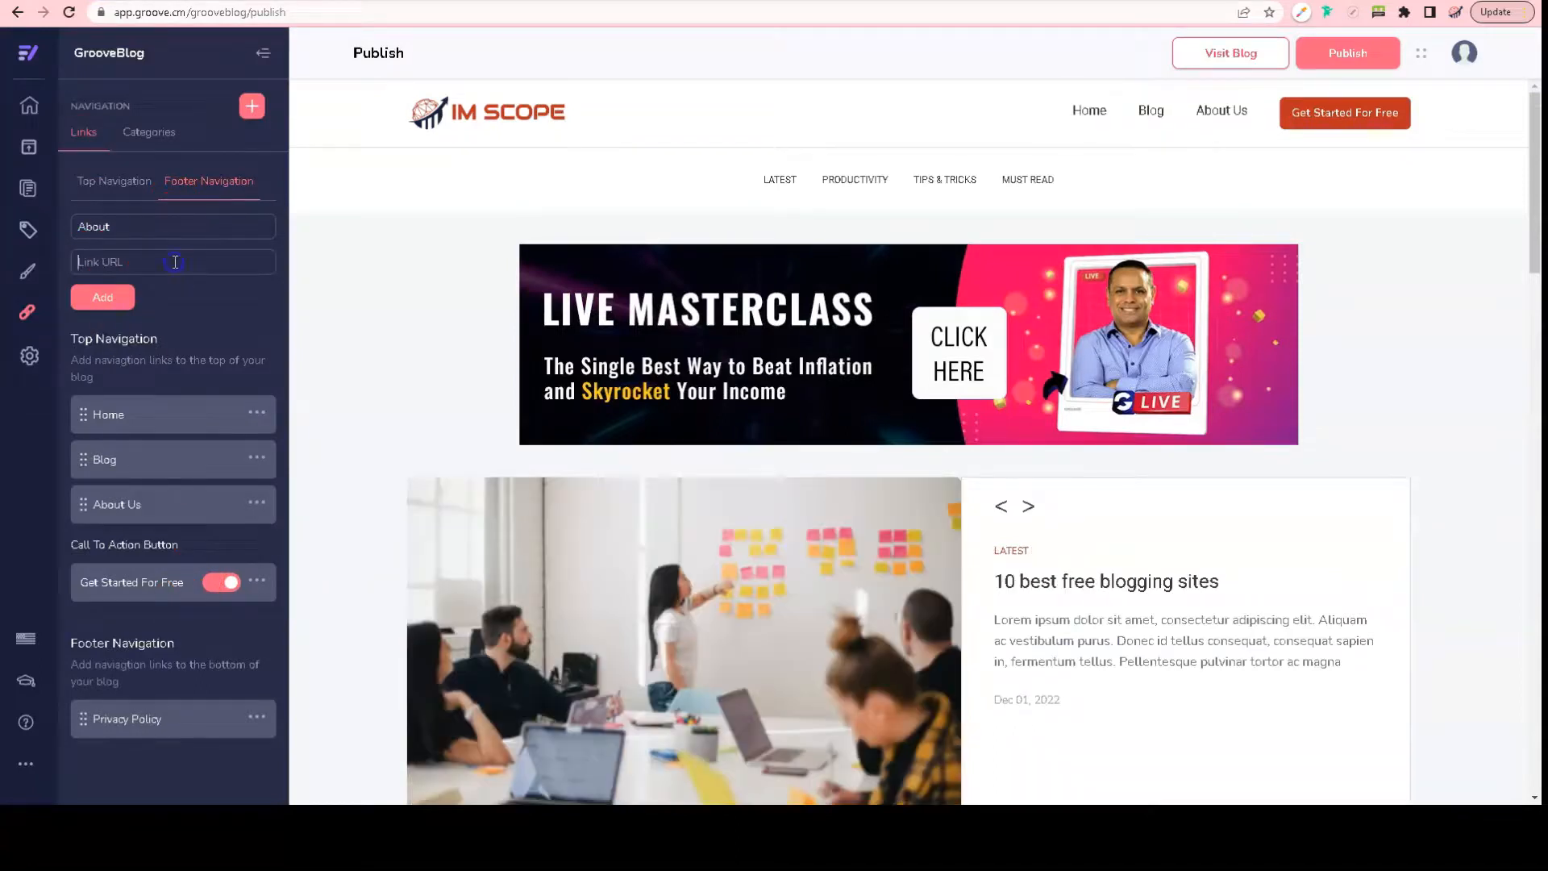
pyautogui.hotkey('ctrl', 'v')
pyautogui.click(113, 327)
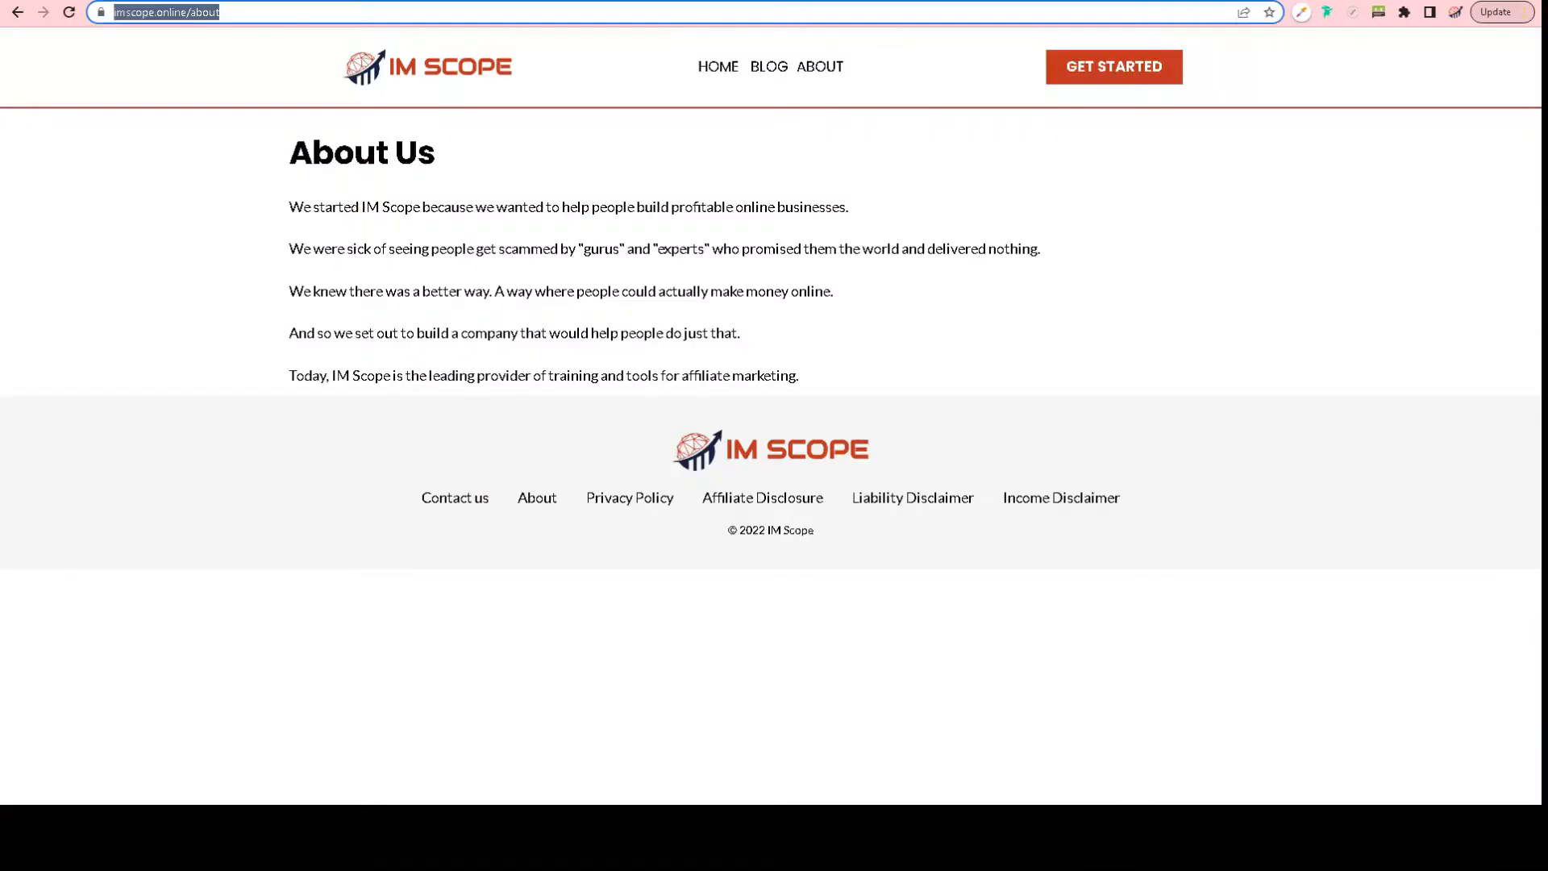
# Step: Add a footer navigation link named Contact pointing to the website's contact page, imscope.online/contact
pyautogui.click(466, 505)
pyautogui.click(181, 16)
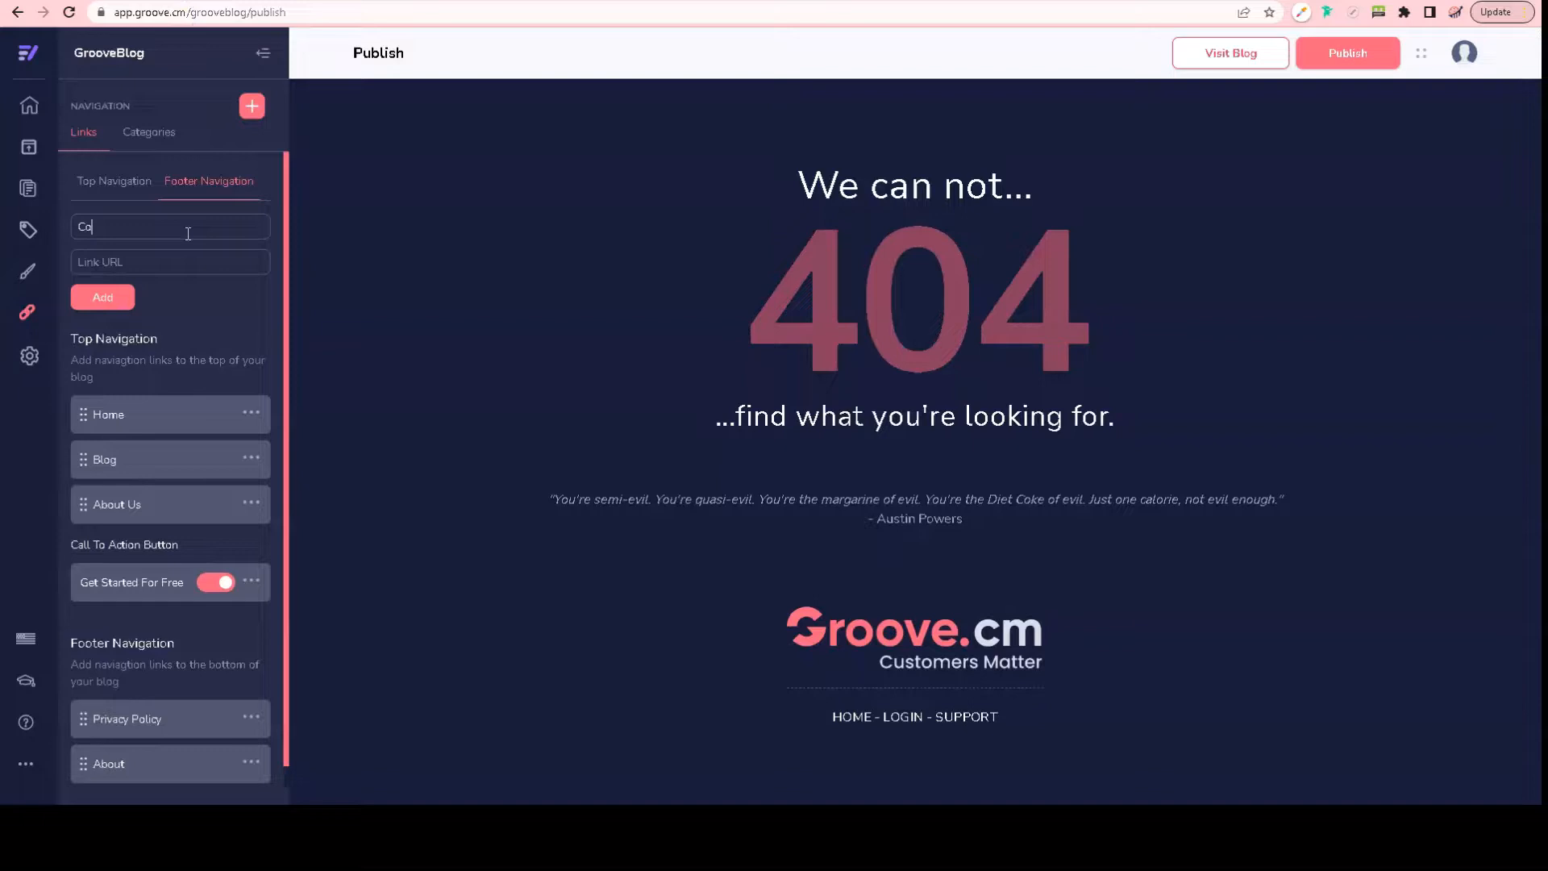
pyautogui.hotkey('ctrl', 'v')
pyautogui.click(125, 317)
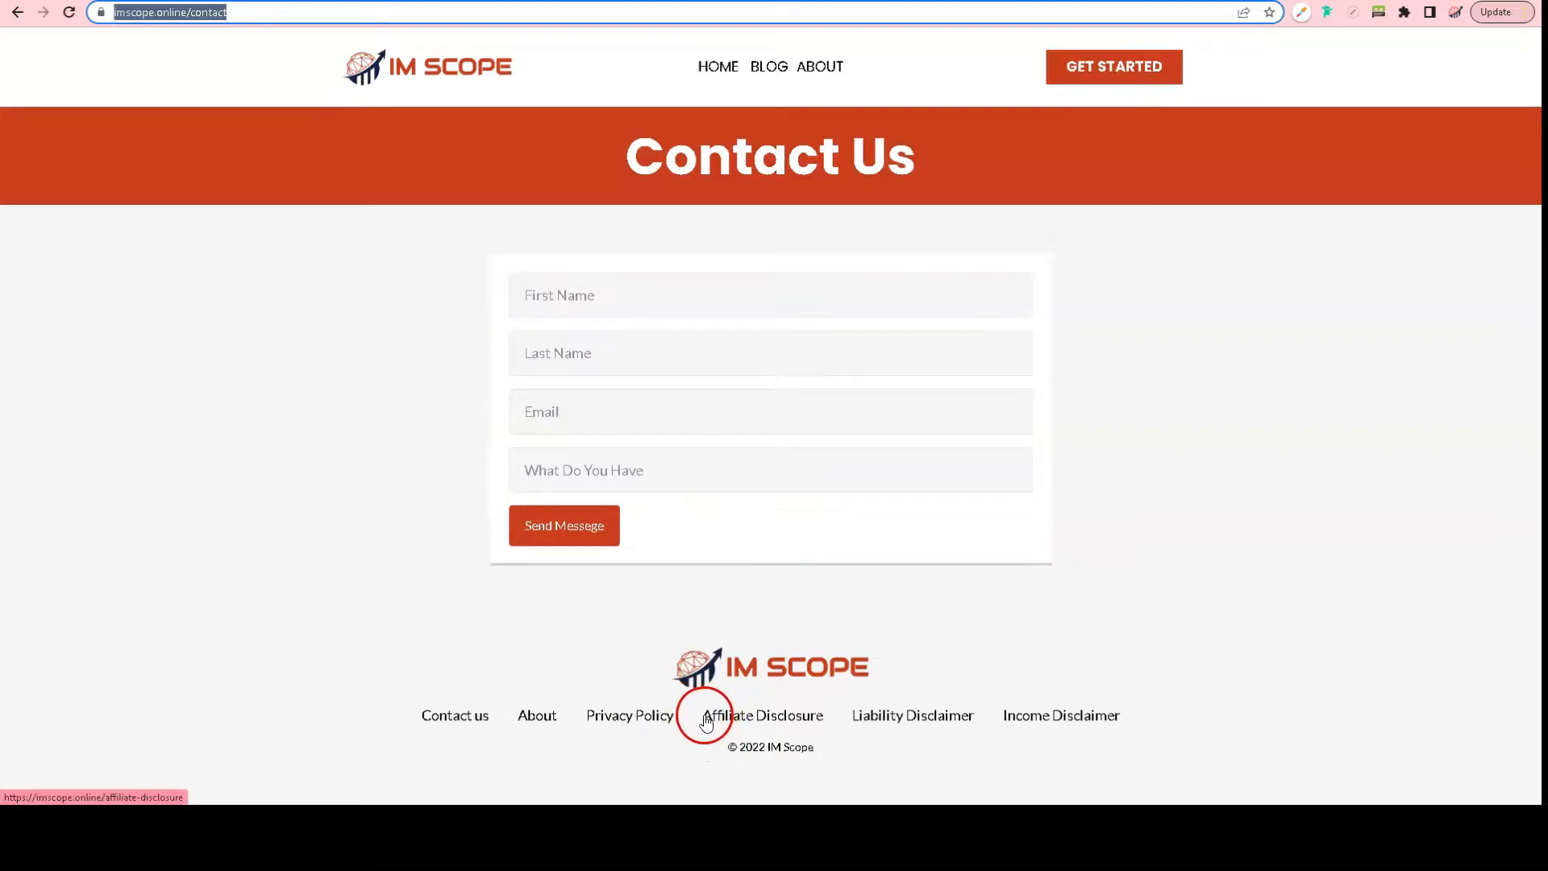
pyautogui.moveTo(705, 721); pyautogui.dragTo(793, 724)
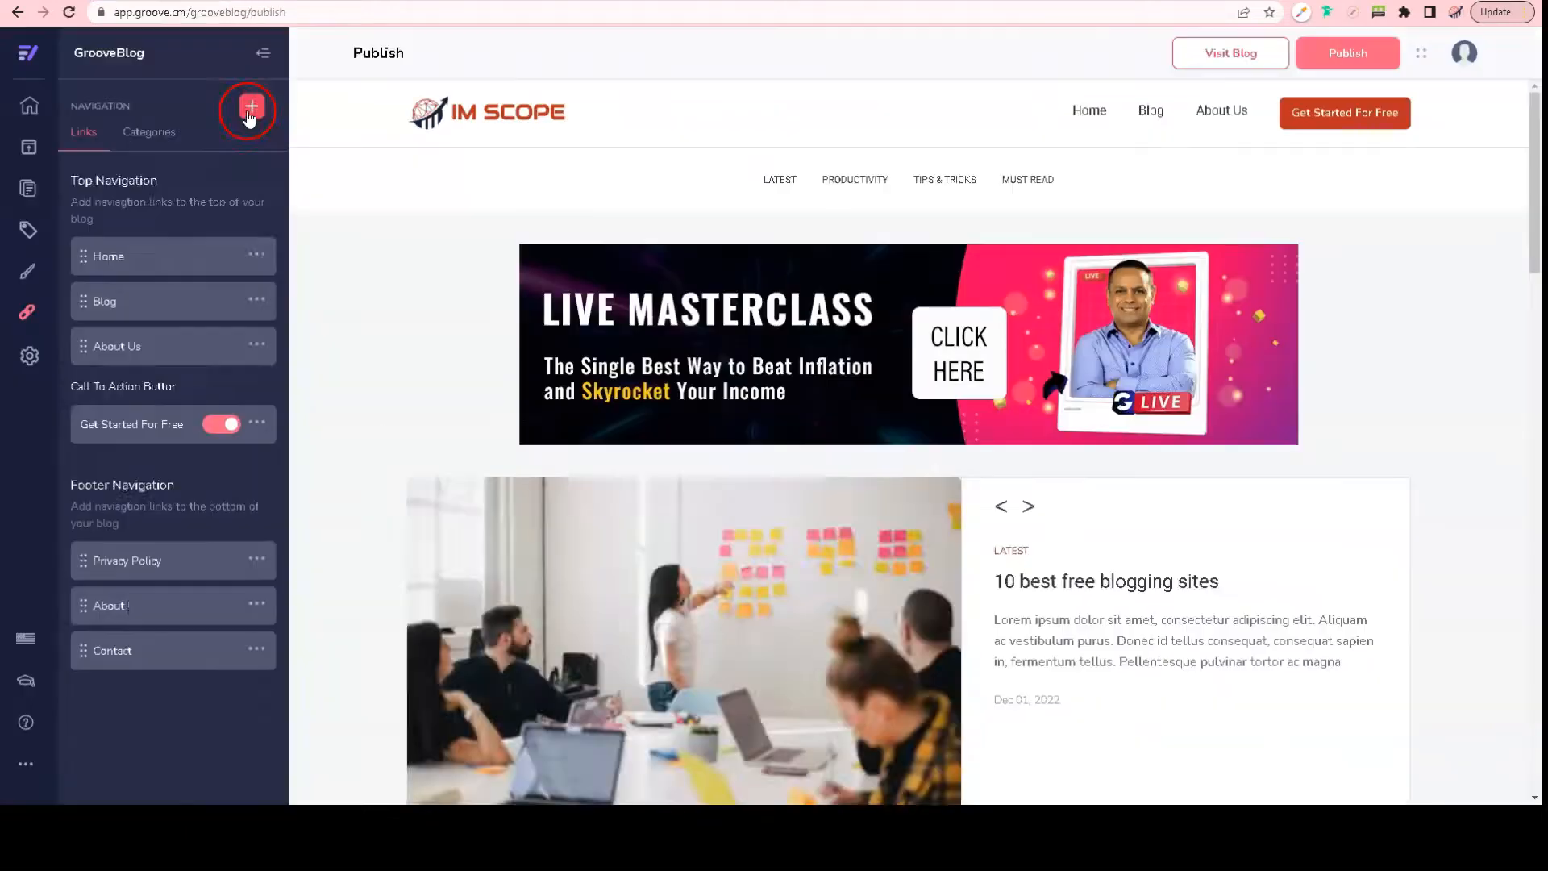
pyautogui.click(249, 111)
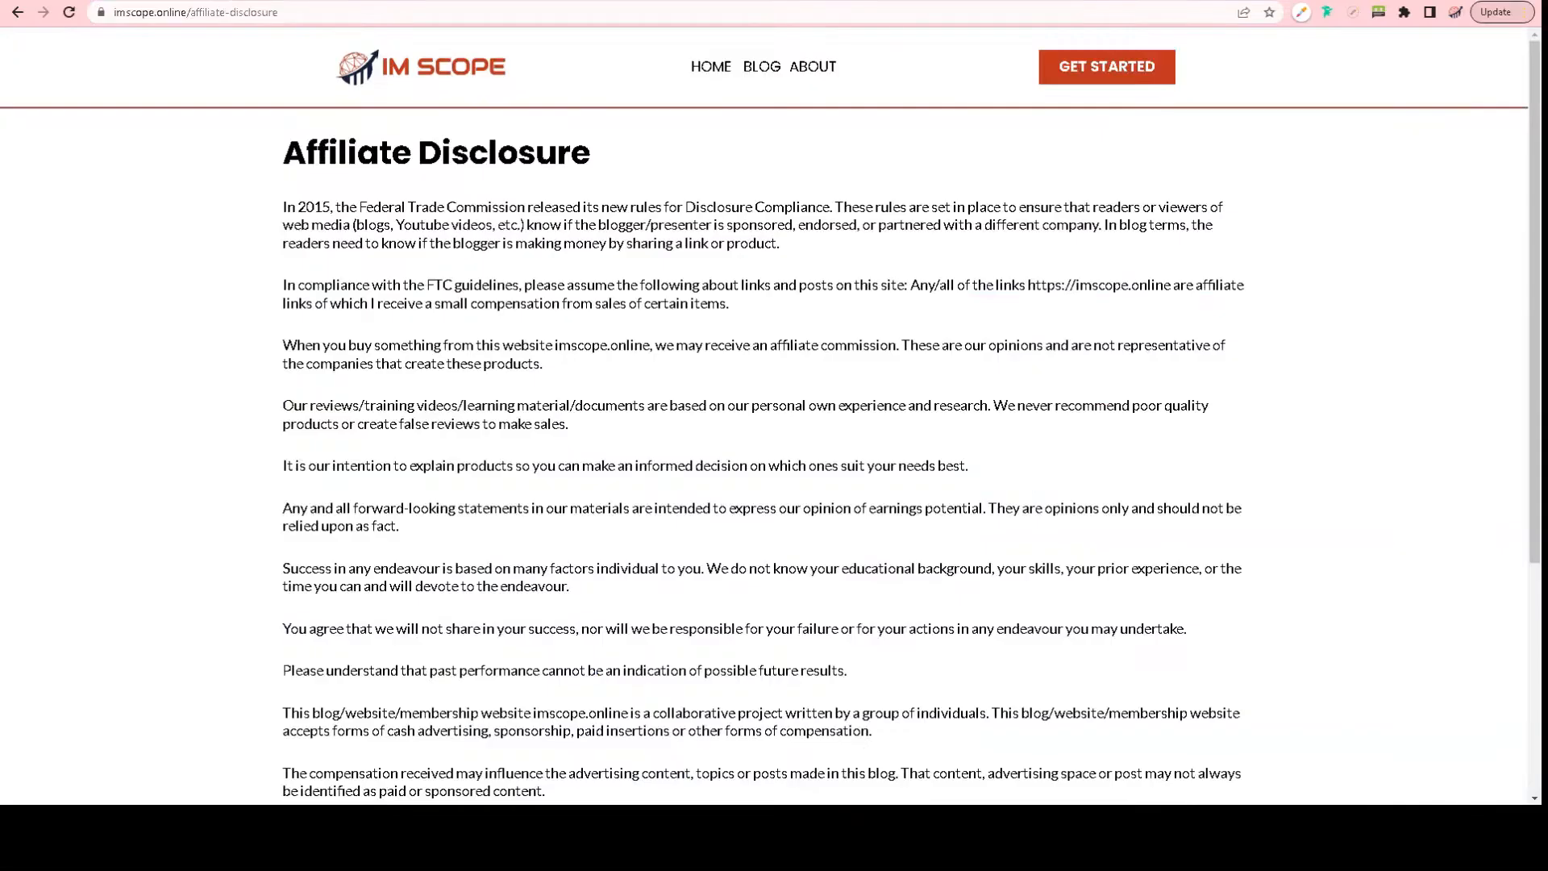
pyautogui.click(253, 9)
pyautogui.hotkey('ctrl', 'c')
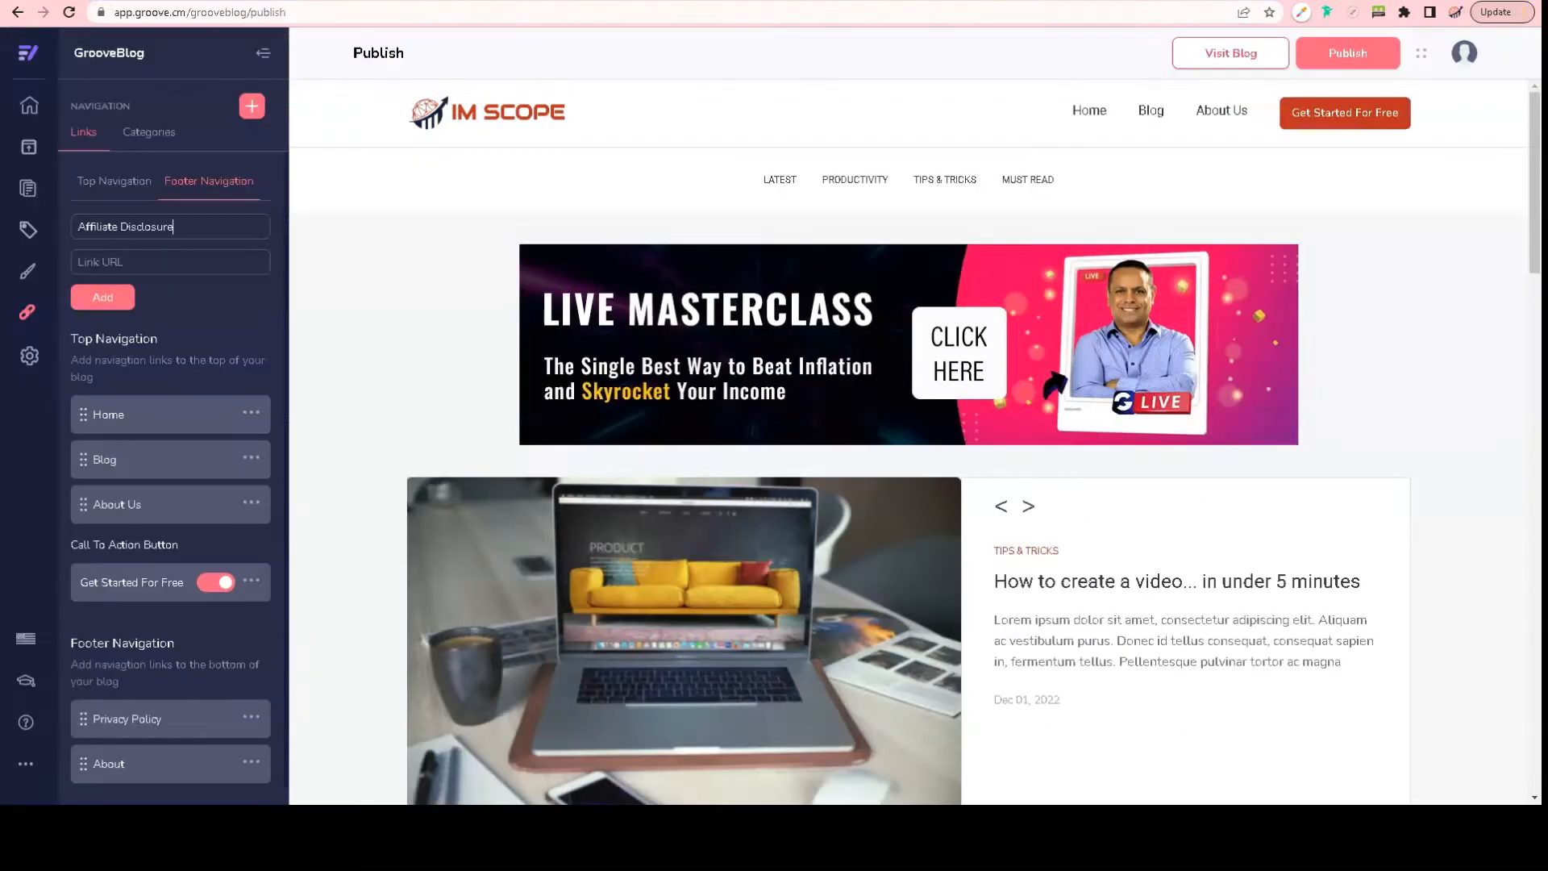
pyautogui.click(230, 270)
pyautogui.hotkey('ctrl', 'v')
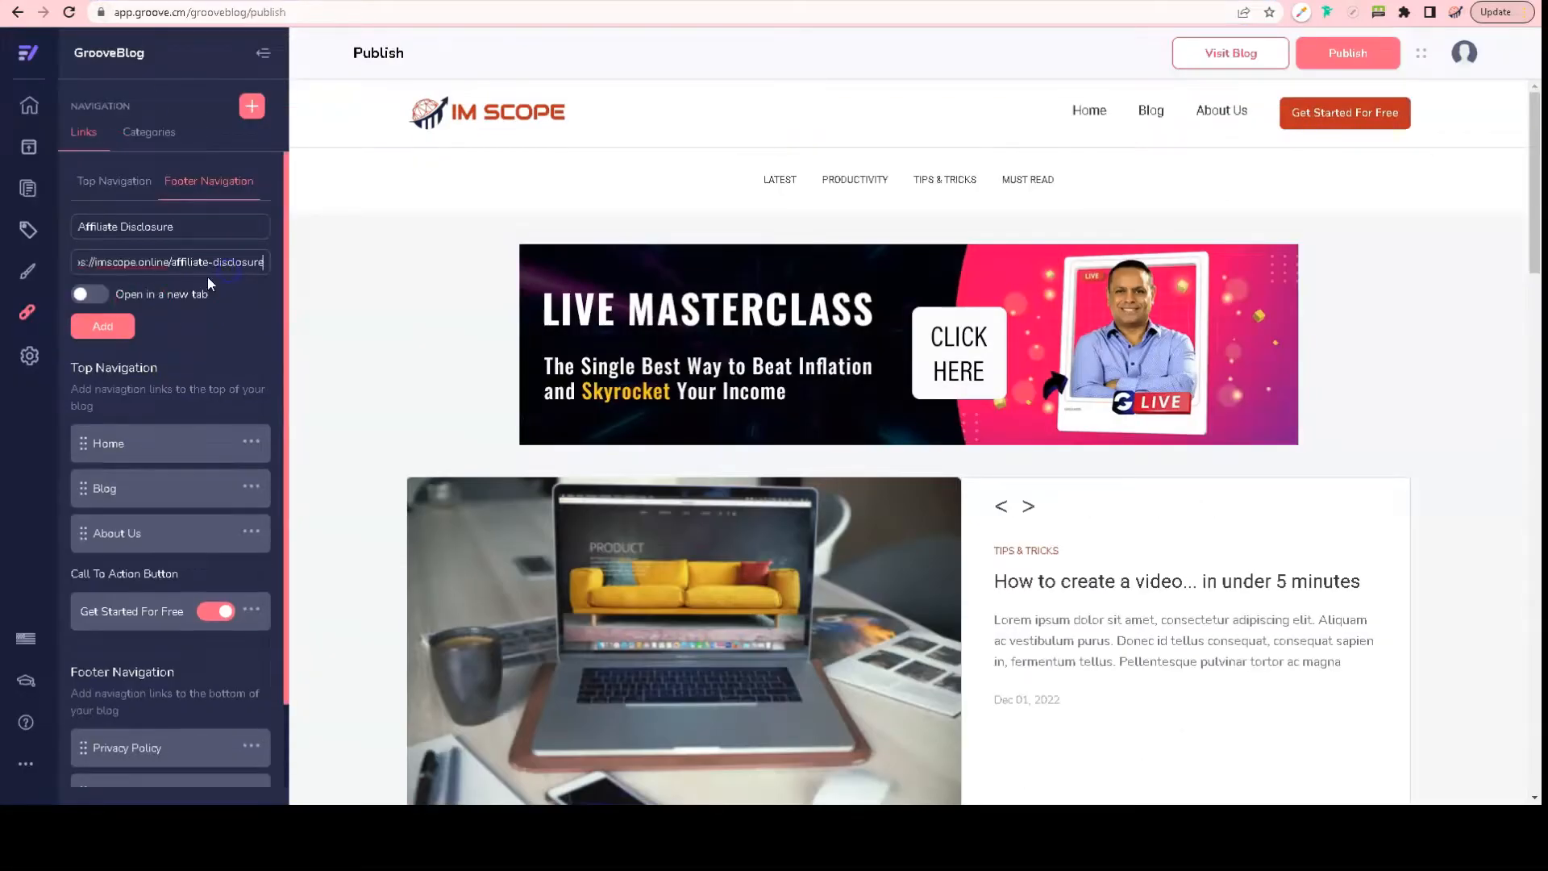
pyautogui.click(127, 326)
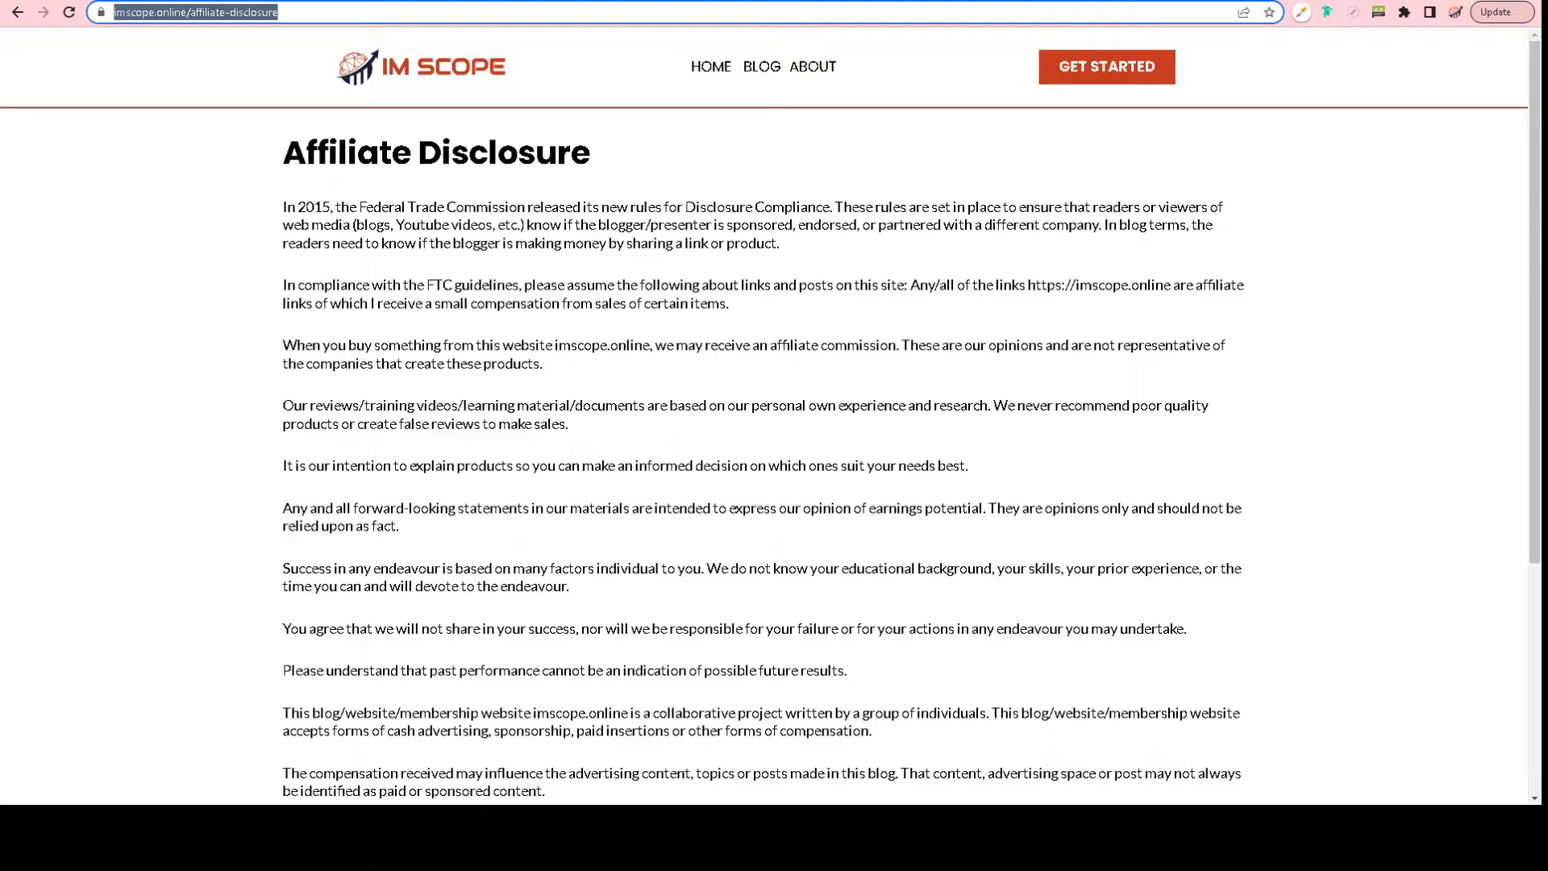
pyautogui.scroll(-5, 613, 524)
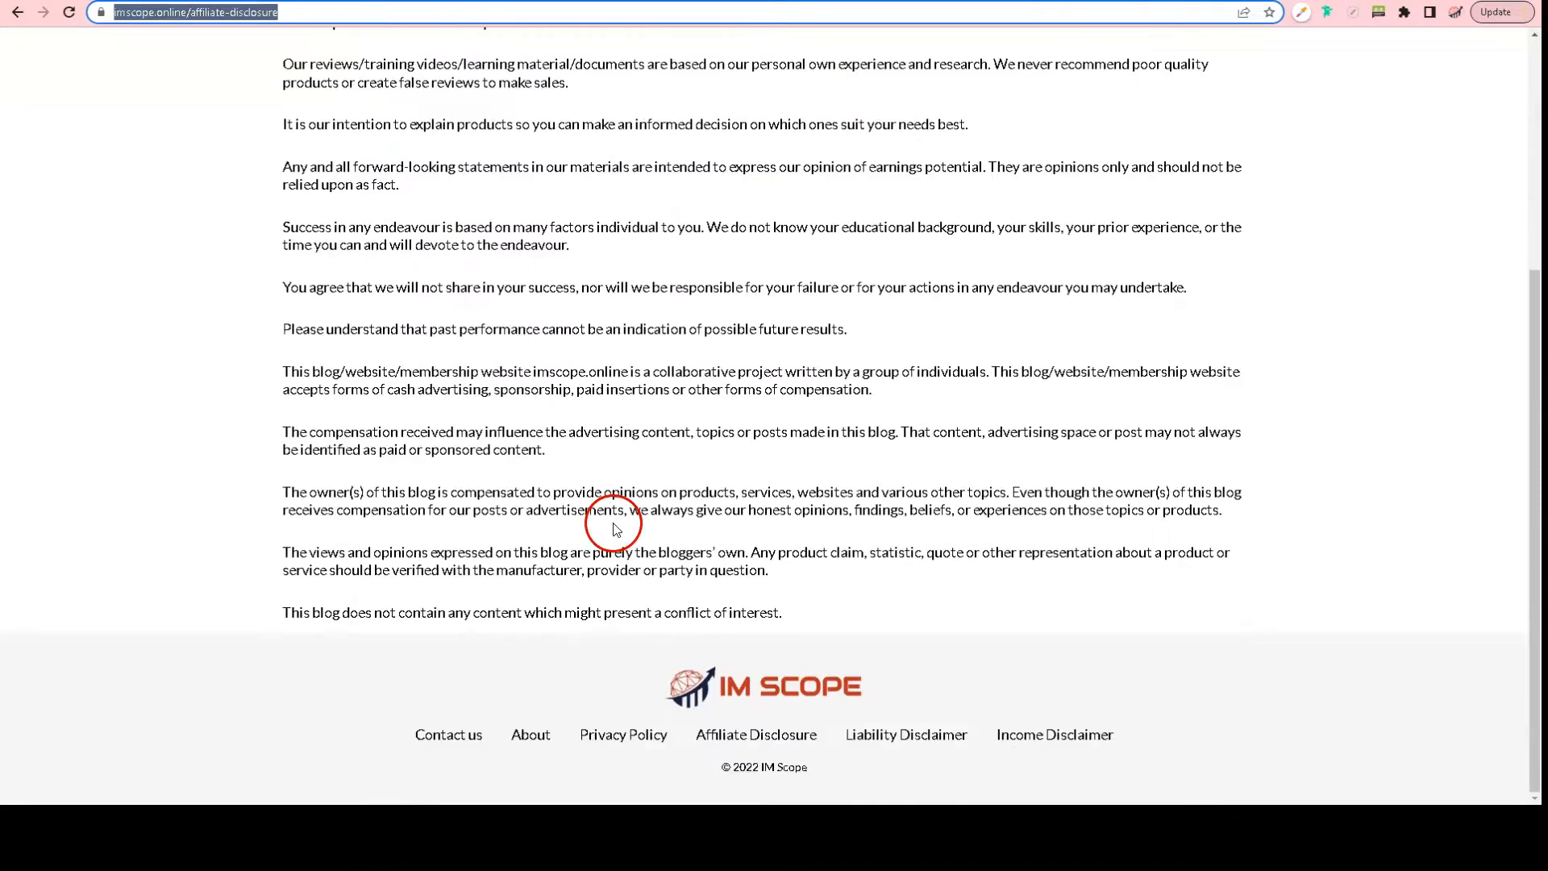
pyautogui.click(953, 736)
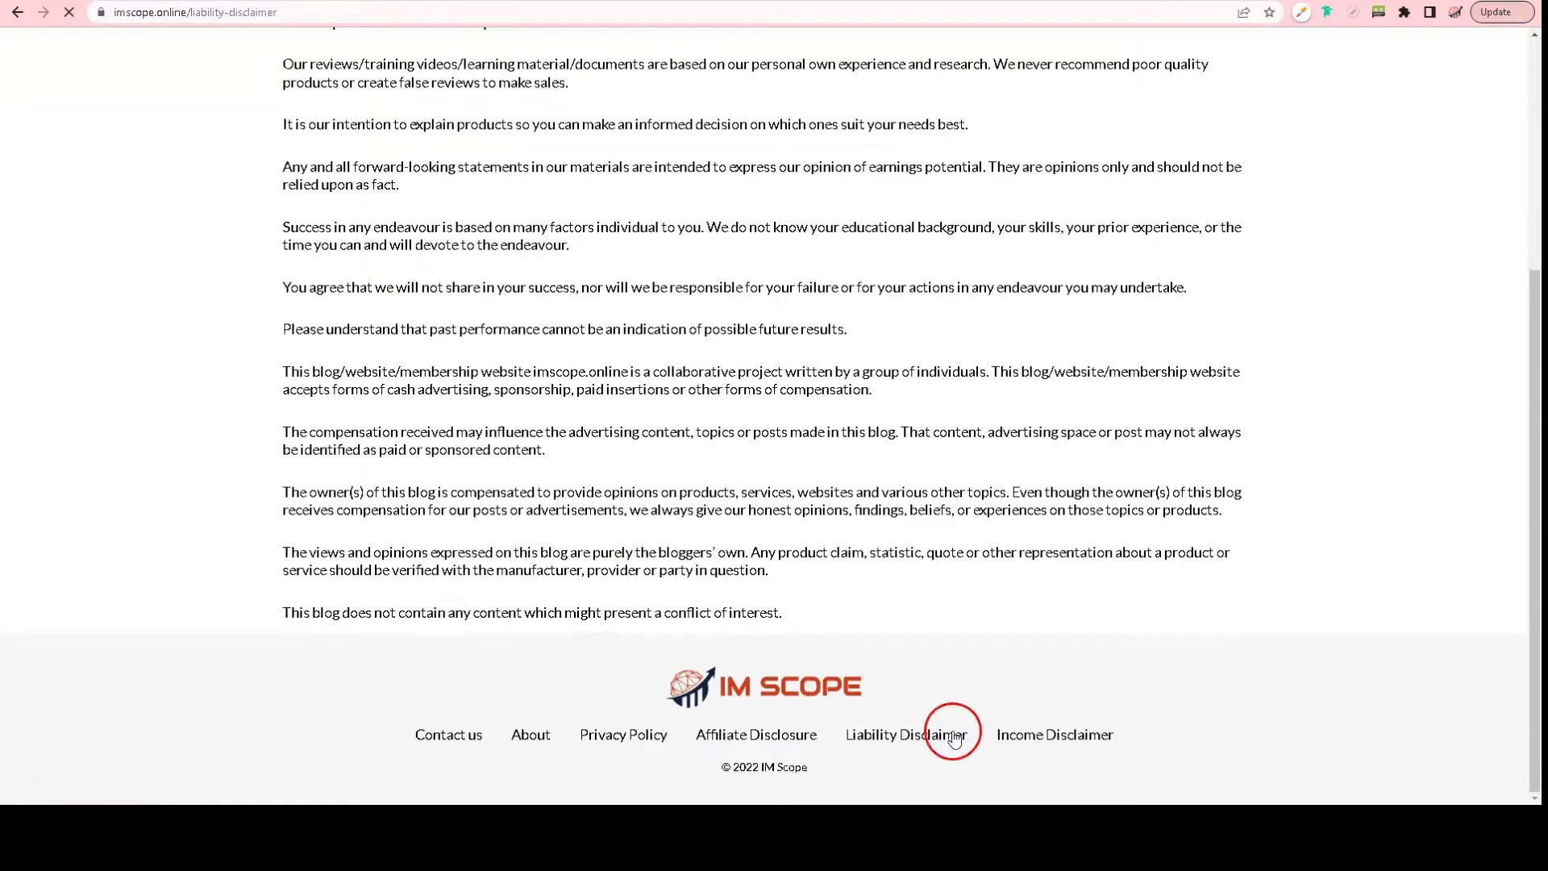
pyautogui.doubleClick(571, 163)
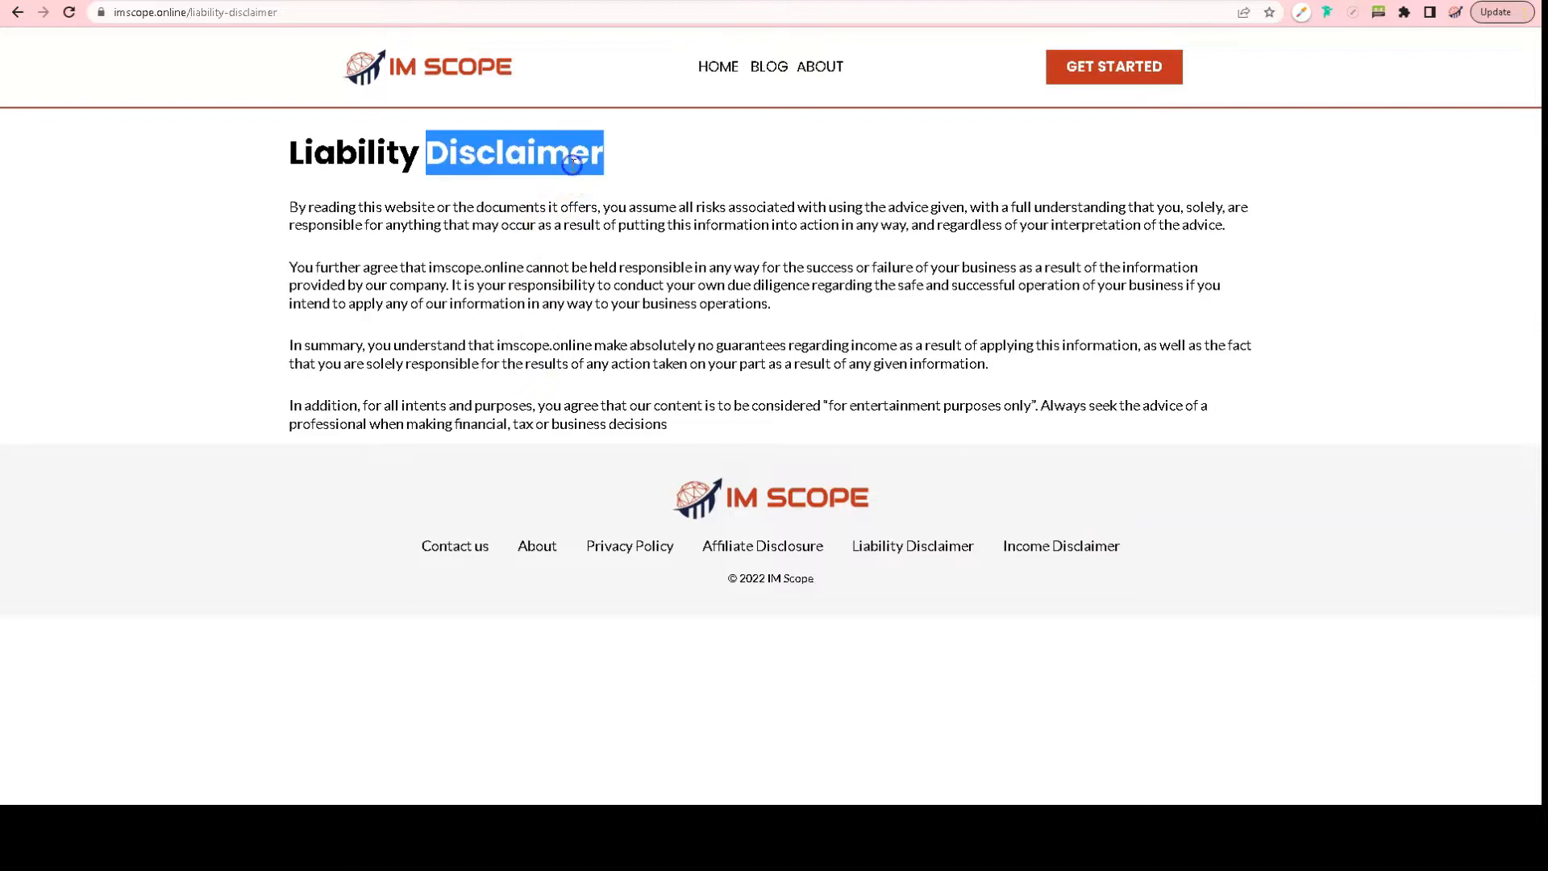
pyautogui.tripleClick(572, 163)
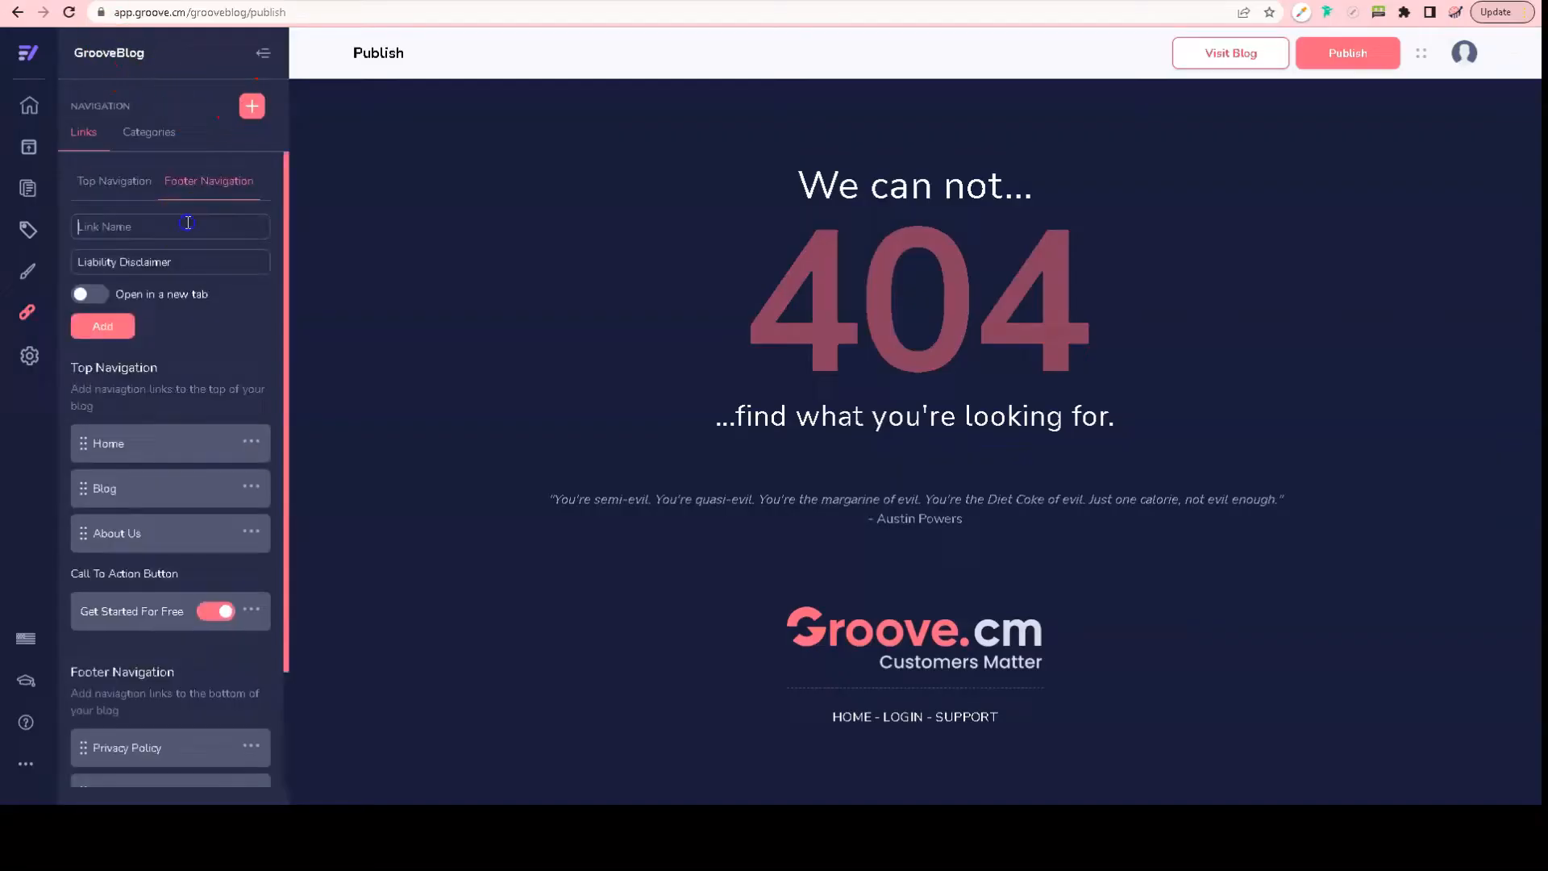
pyautogui.write('Liability Disclaimer')
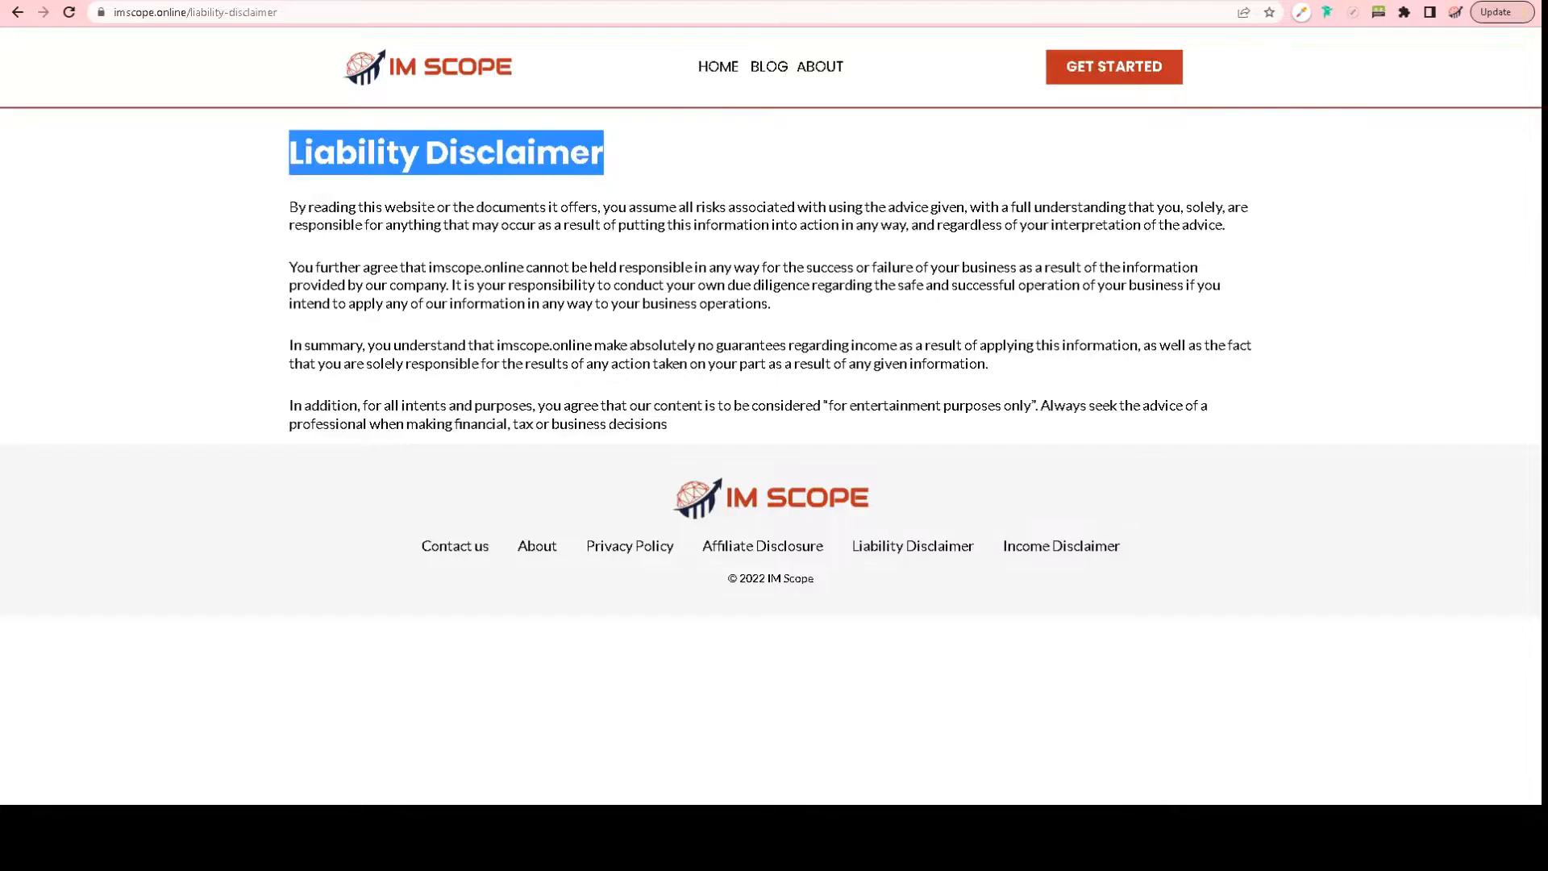
pyautogui.click(262, 11)
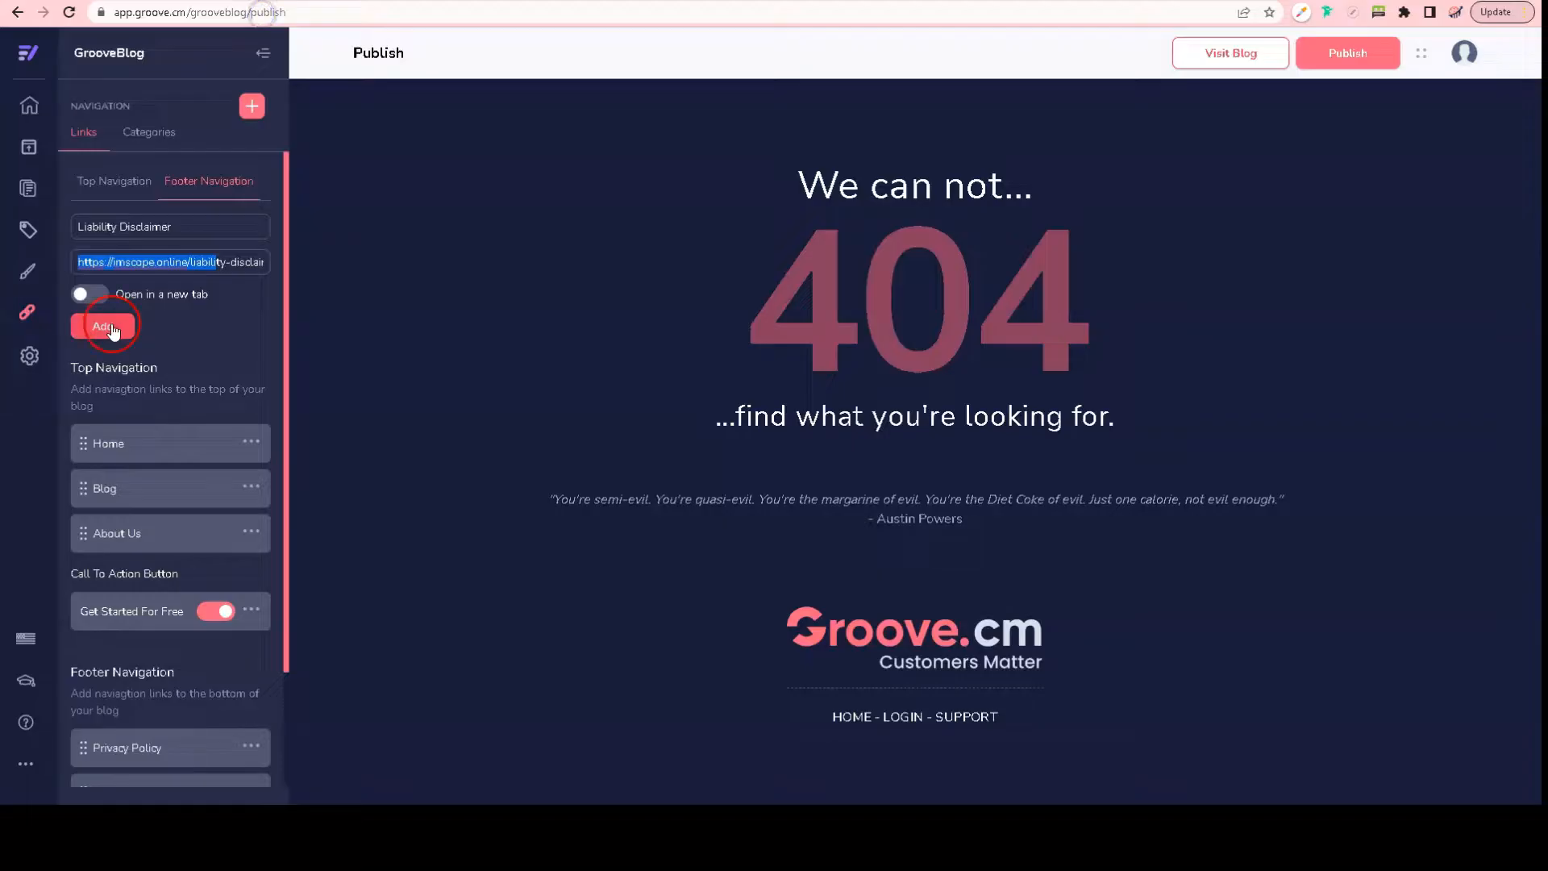
pyautogui.click(112, 326)
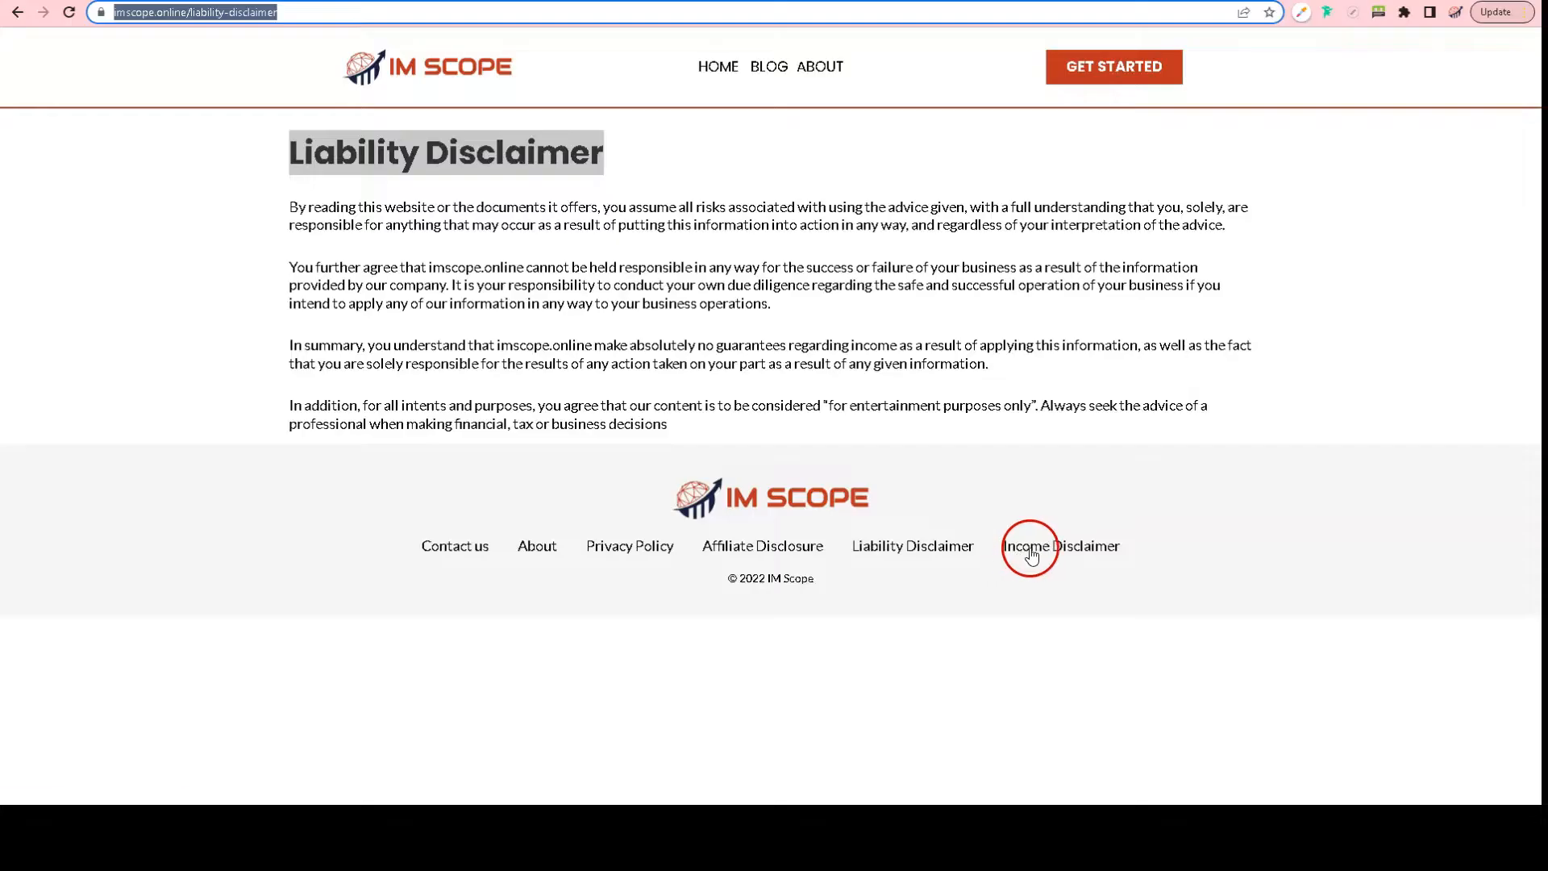
pyautogui.click(1028, 547)
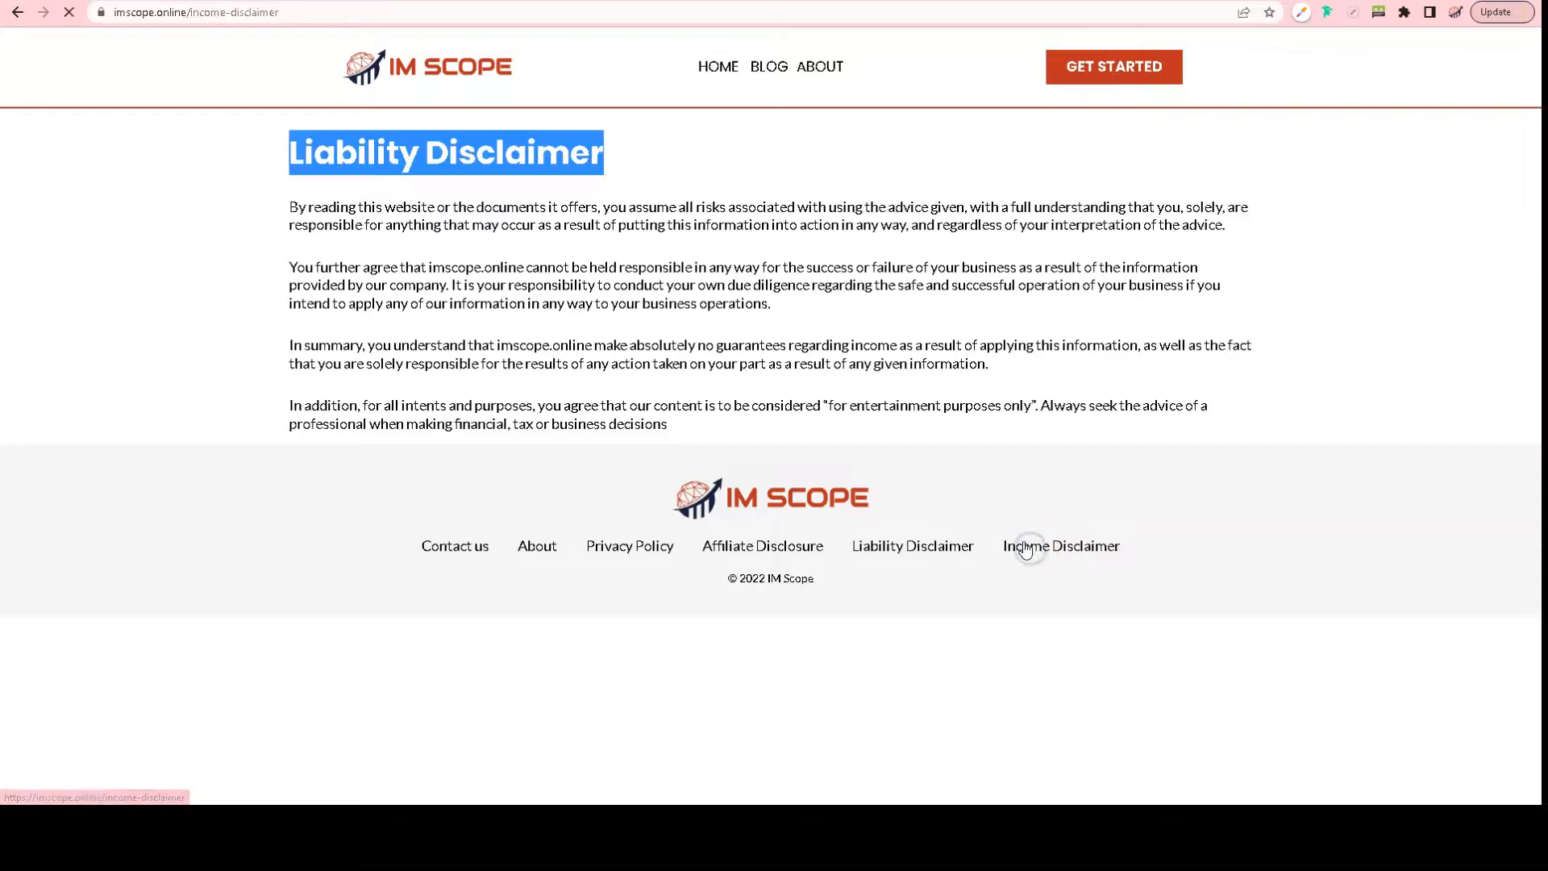
pyautogui.tripleClick(520, 153)
pyautogui.hotkey('ctrl', 'c')
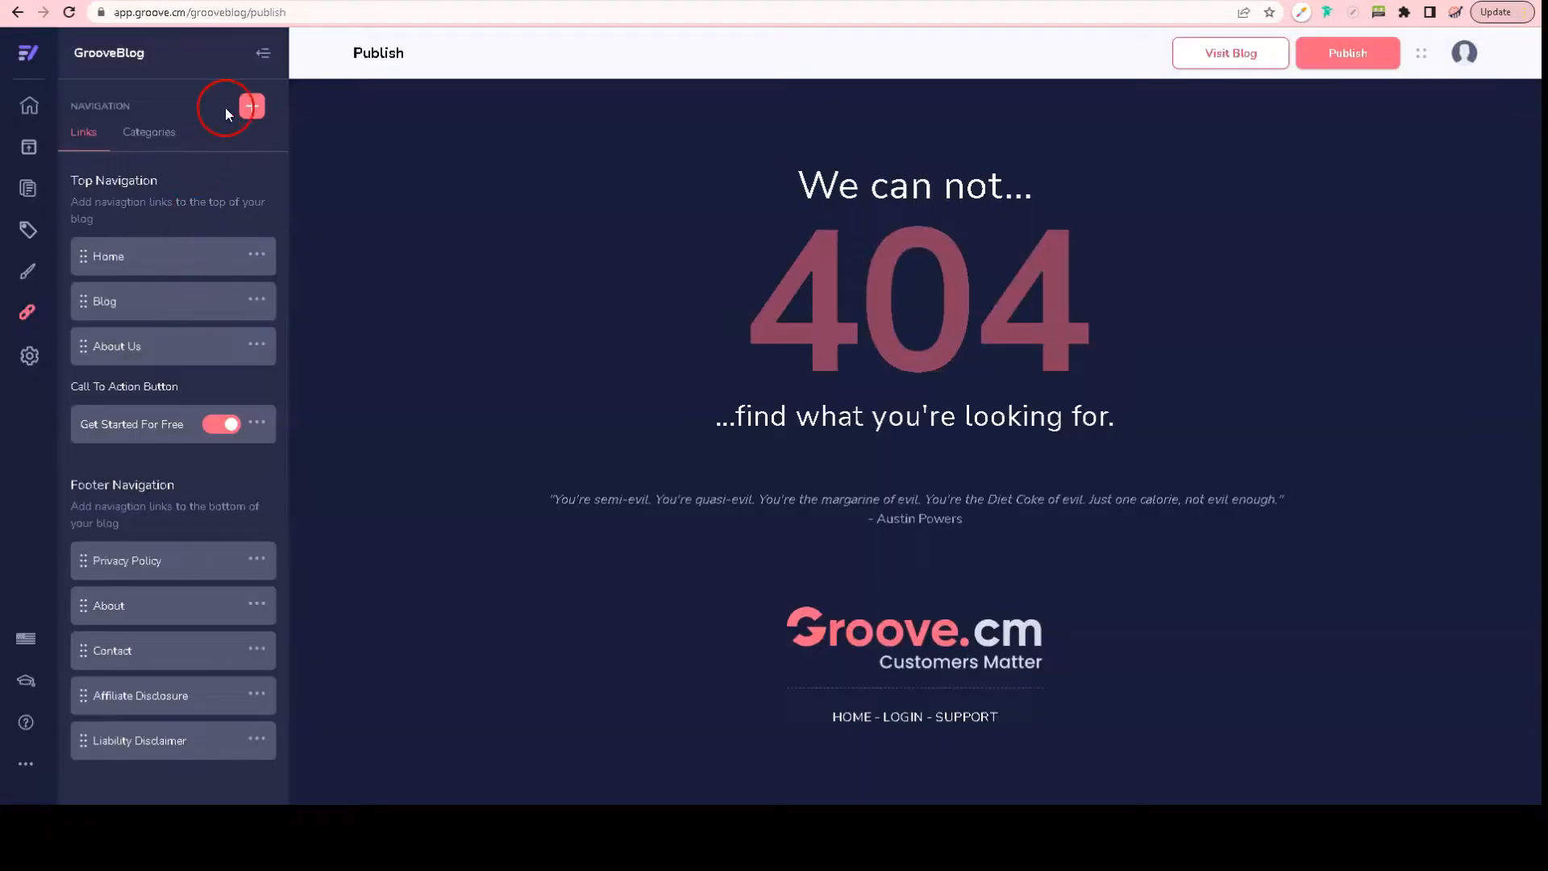
pyautogui.click(225, 108)
pyautogui.click(206, 173)
pyautogui.hotkey('ctrl', 'v')
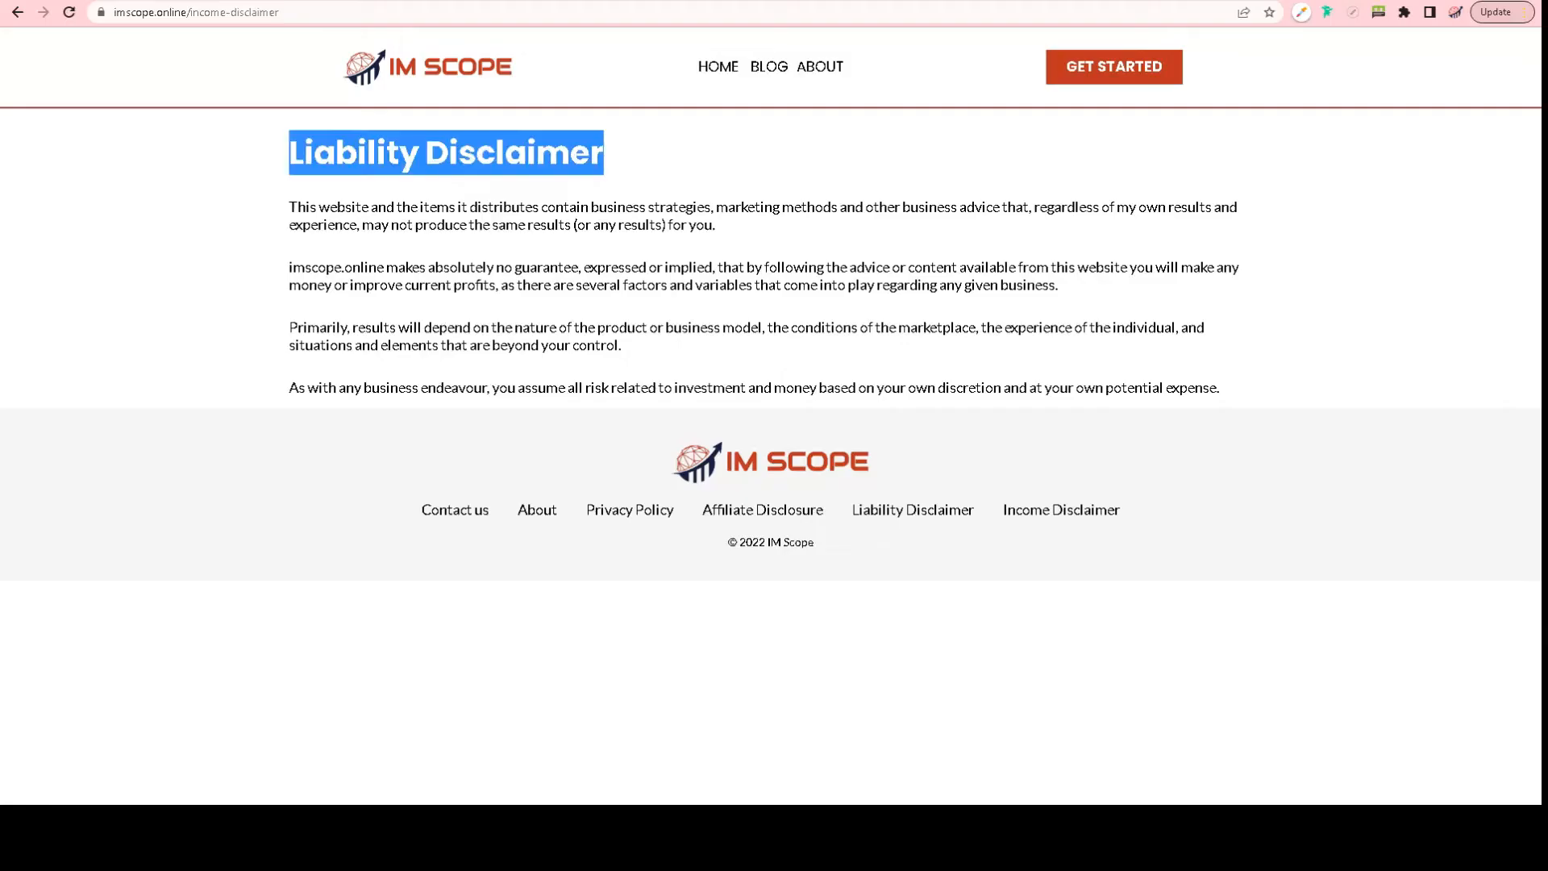
pyautogui.click(353, 18)
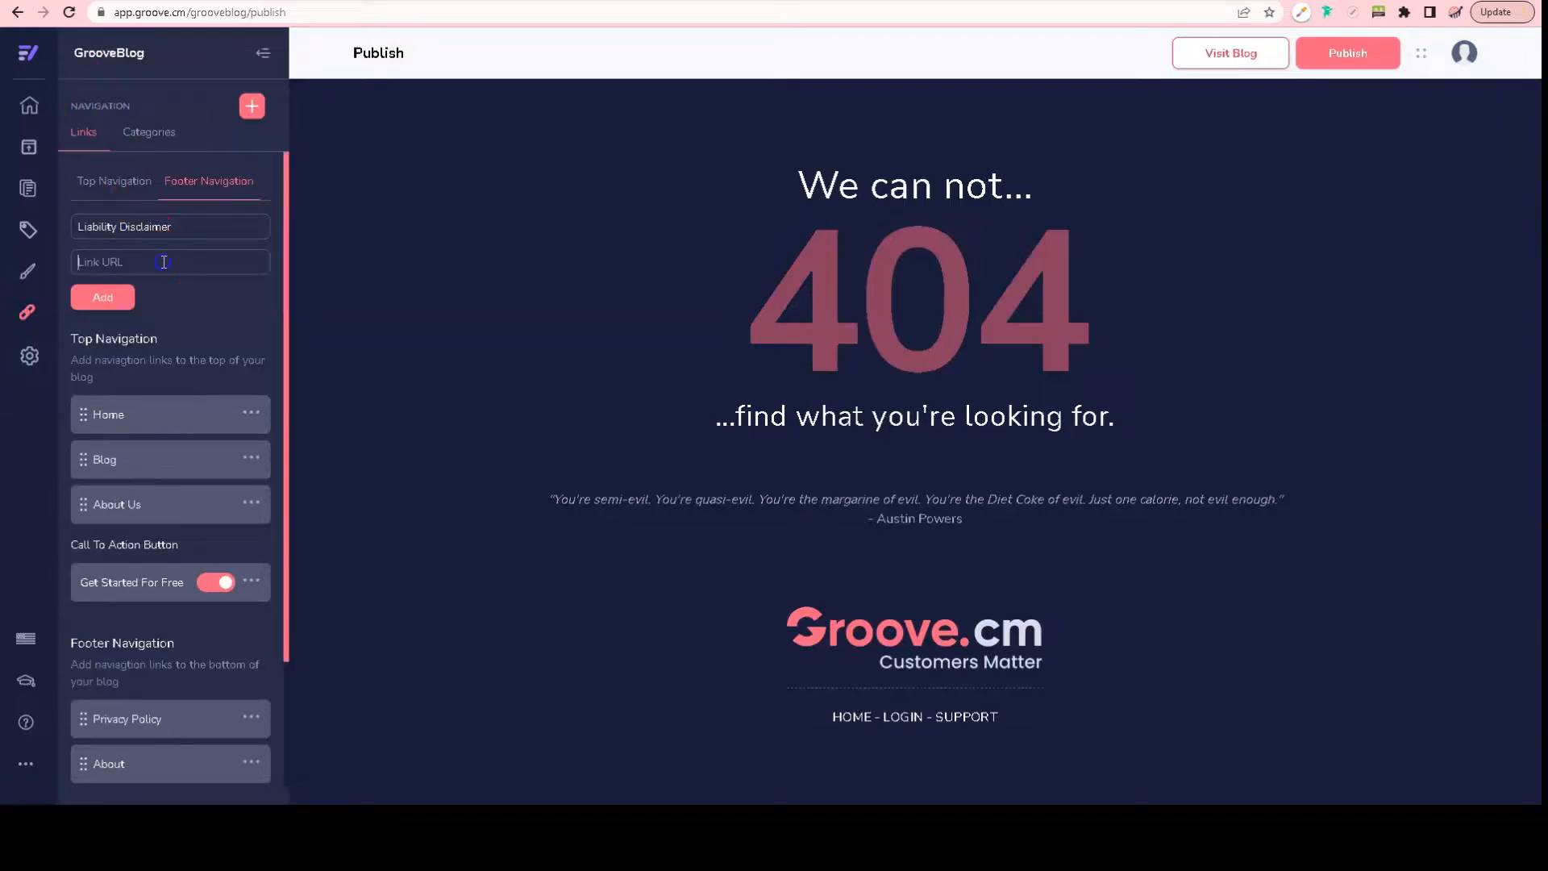
pyautogui.hotkey('ctrl', 'v')
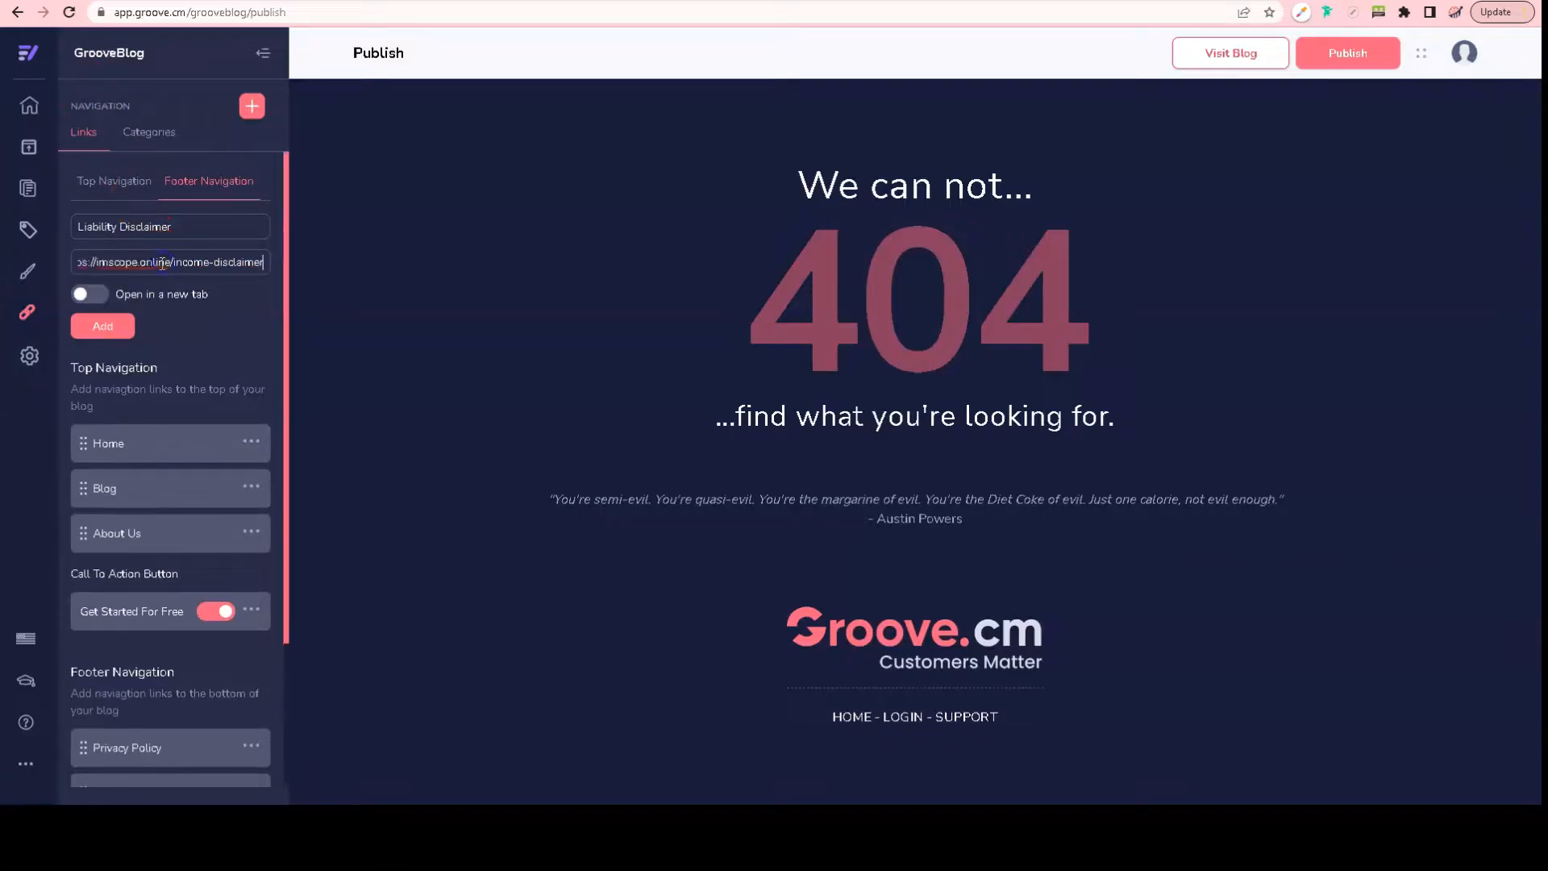
pyautogui.click(121, 326)
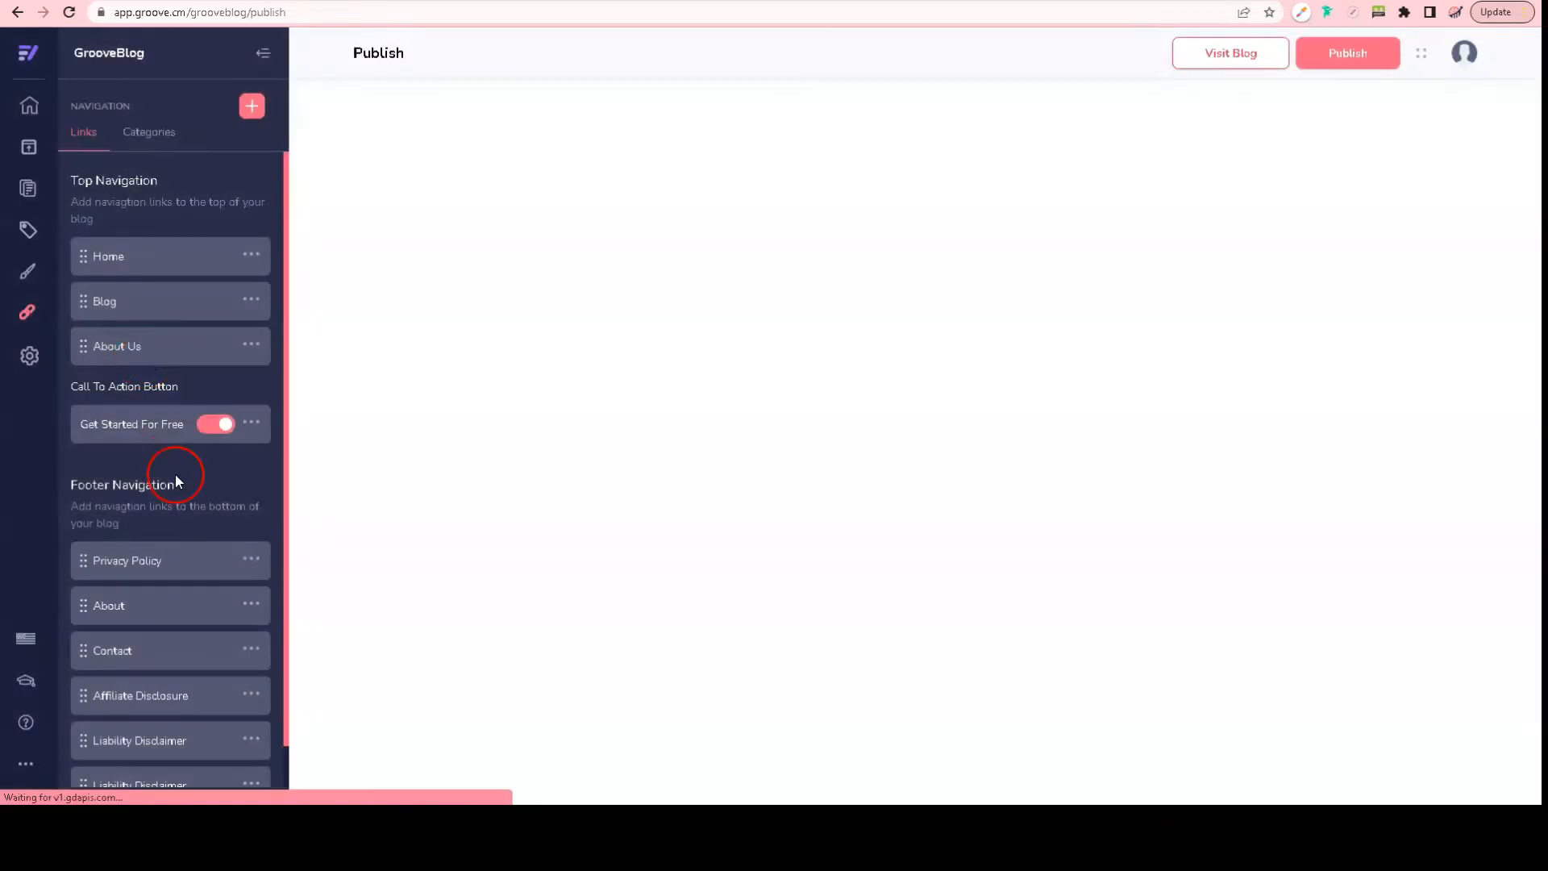
pyautogui.scroll(-1, 176, 474)
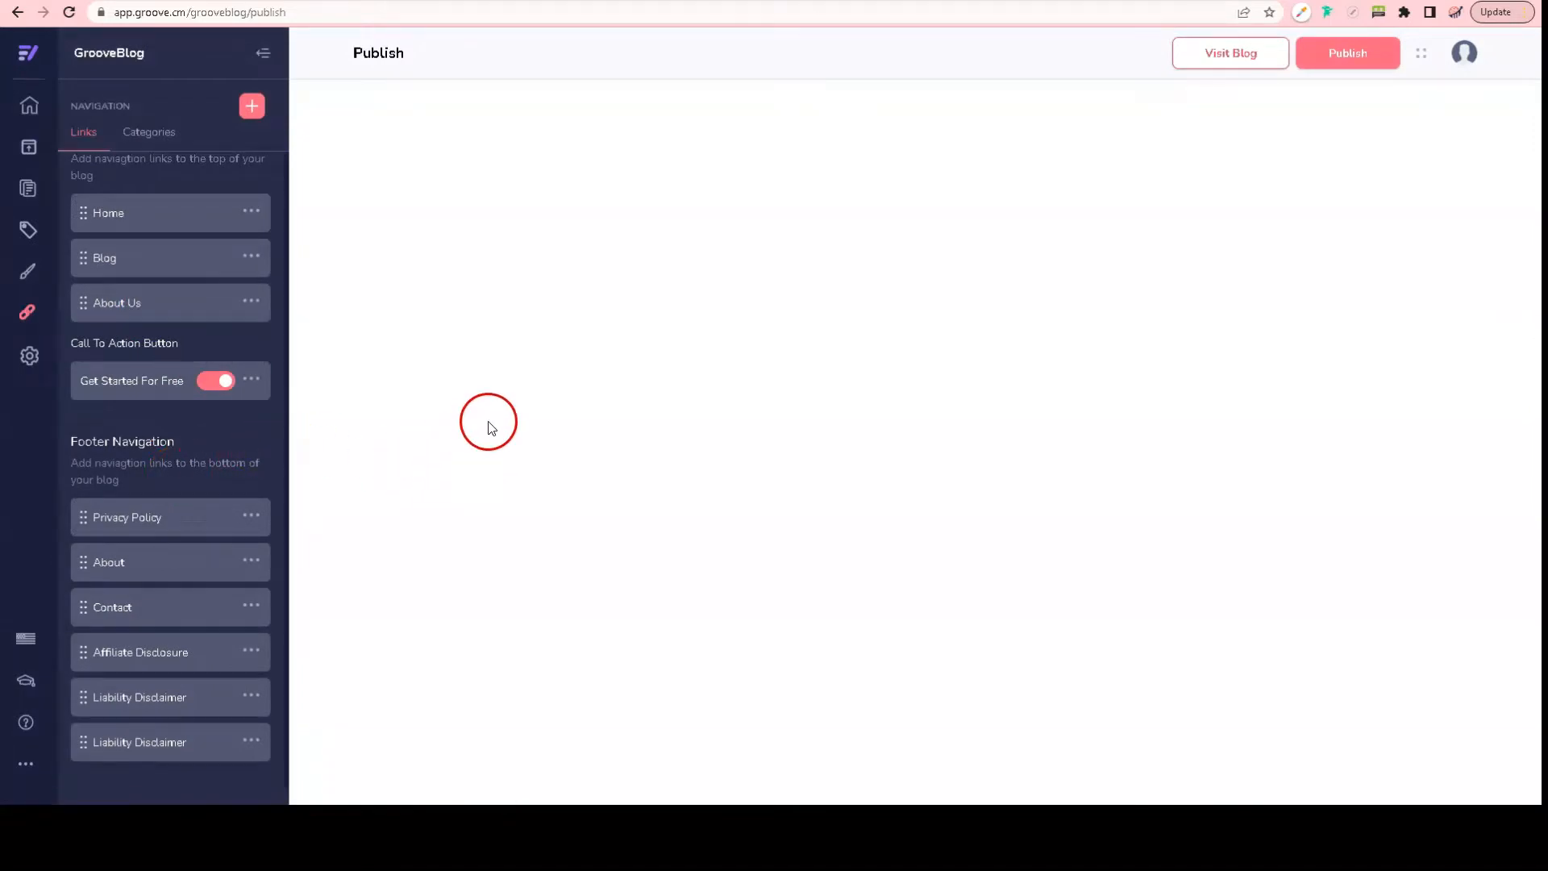
pyautogui.click(198, 416)
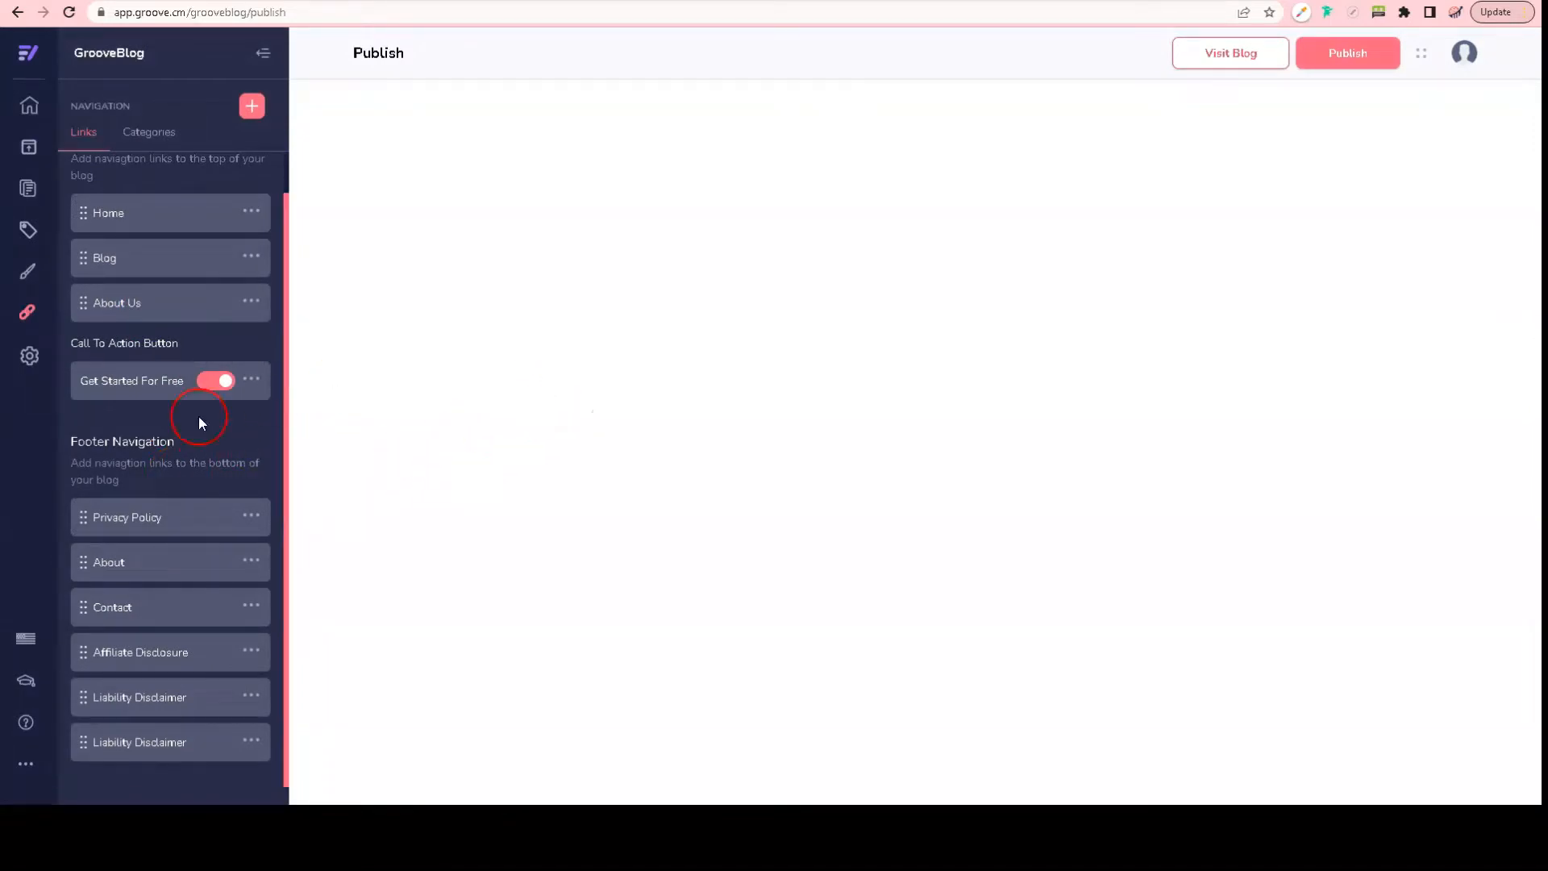
# Step: Remove the LATEST, PRODUCTIVITY, TIPS & TRICKS and MUST READ categories from the blog's category navigation
pyautogui.scroll(1, 167, 429)
pyautogui.click(155, 132)
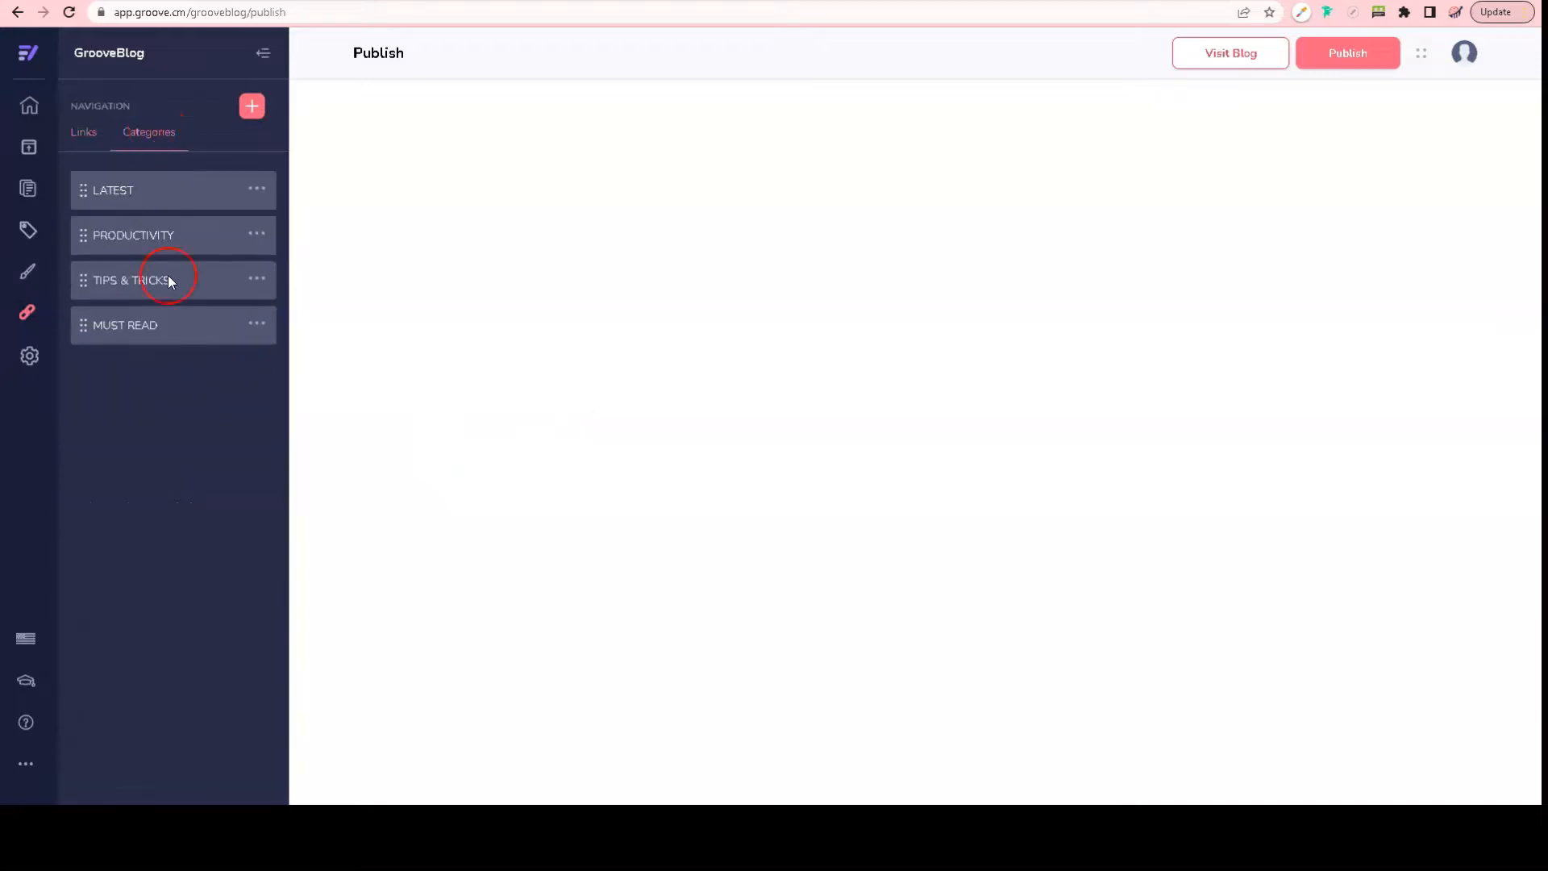
pyautogui.click(254, 187)
pyautogui.click(170, 241)
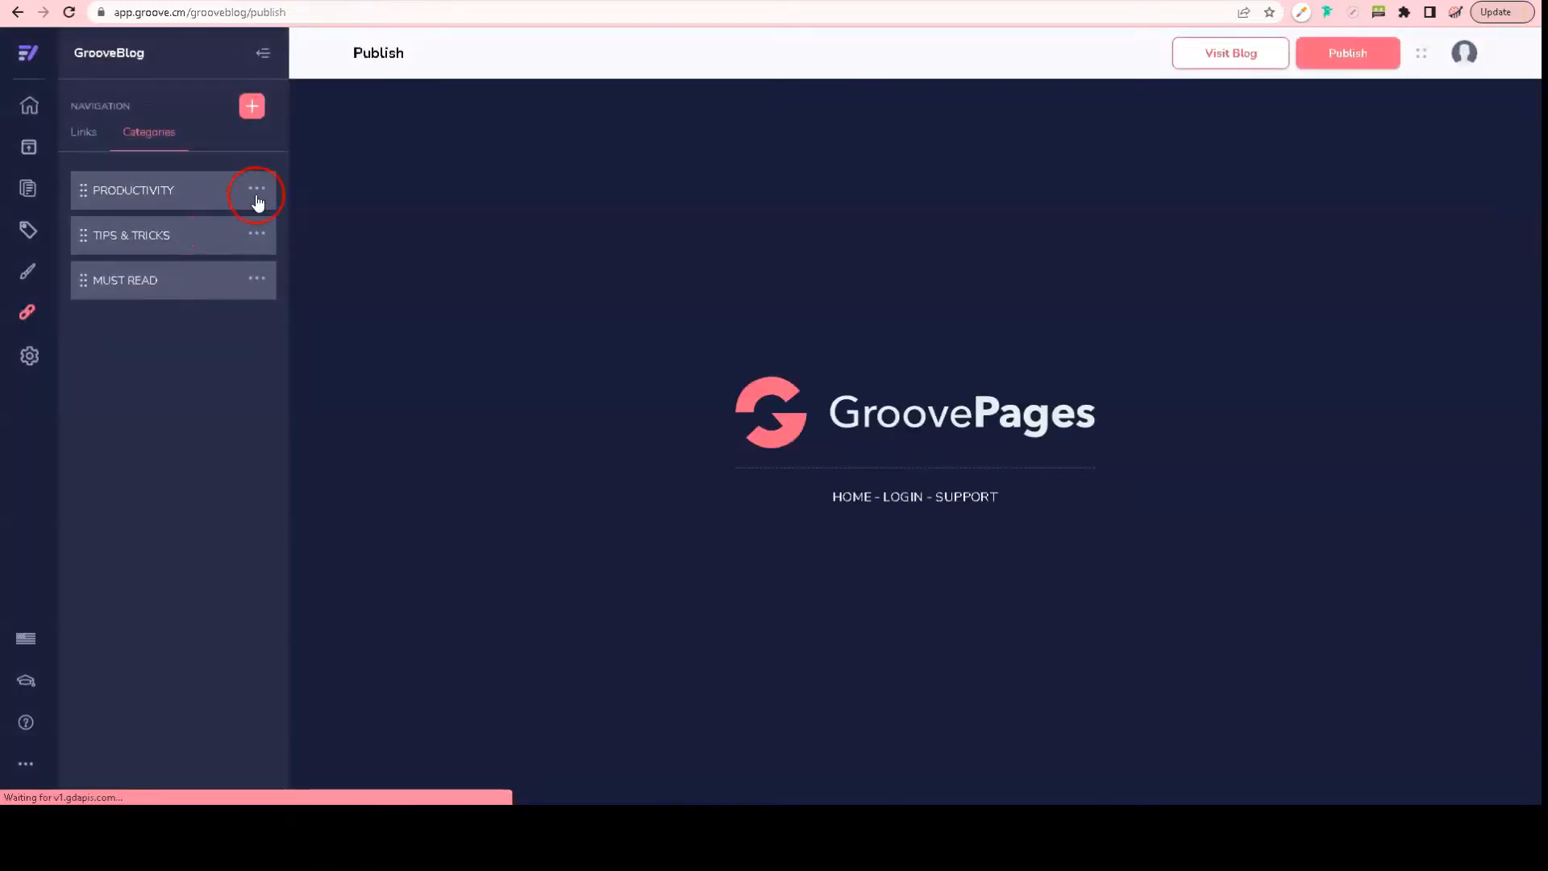
pyautogui.click(255, 189)
pyautogui.click(226, 223)
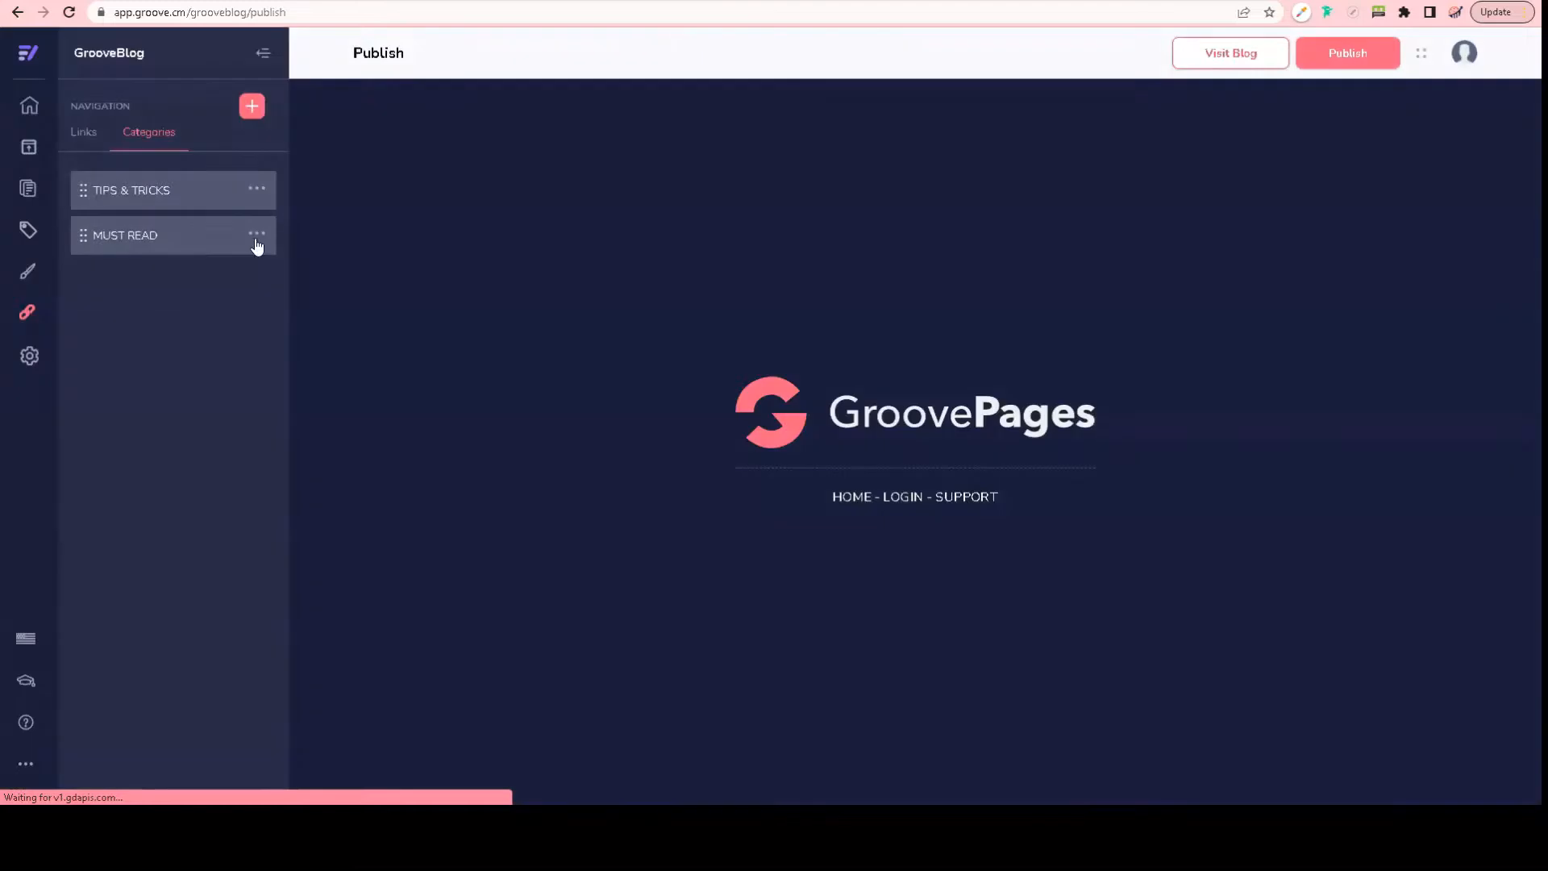
pyautogui.click(256, 234)
pyautogui.click(238, 262)
pyautogui.click(99, 139)
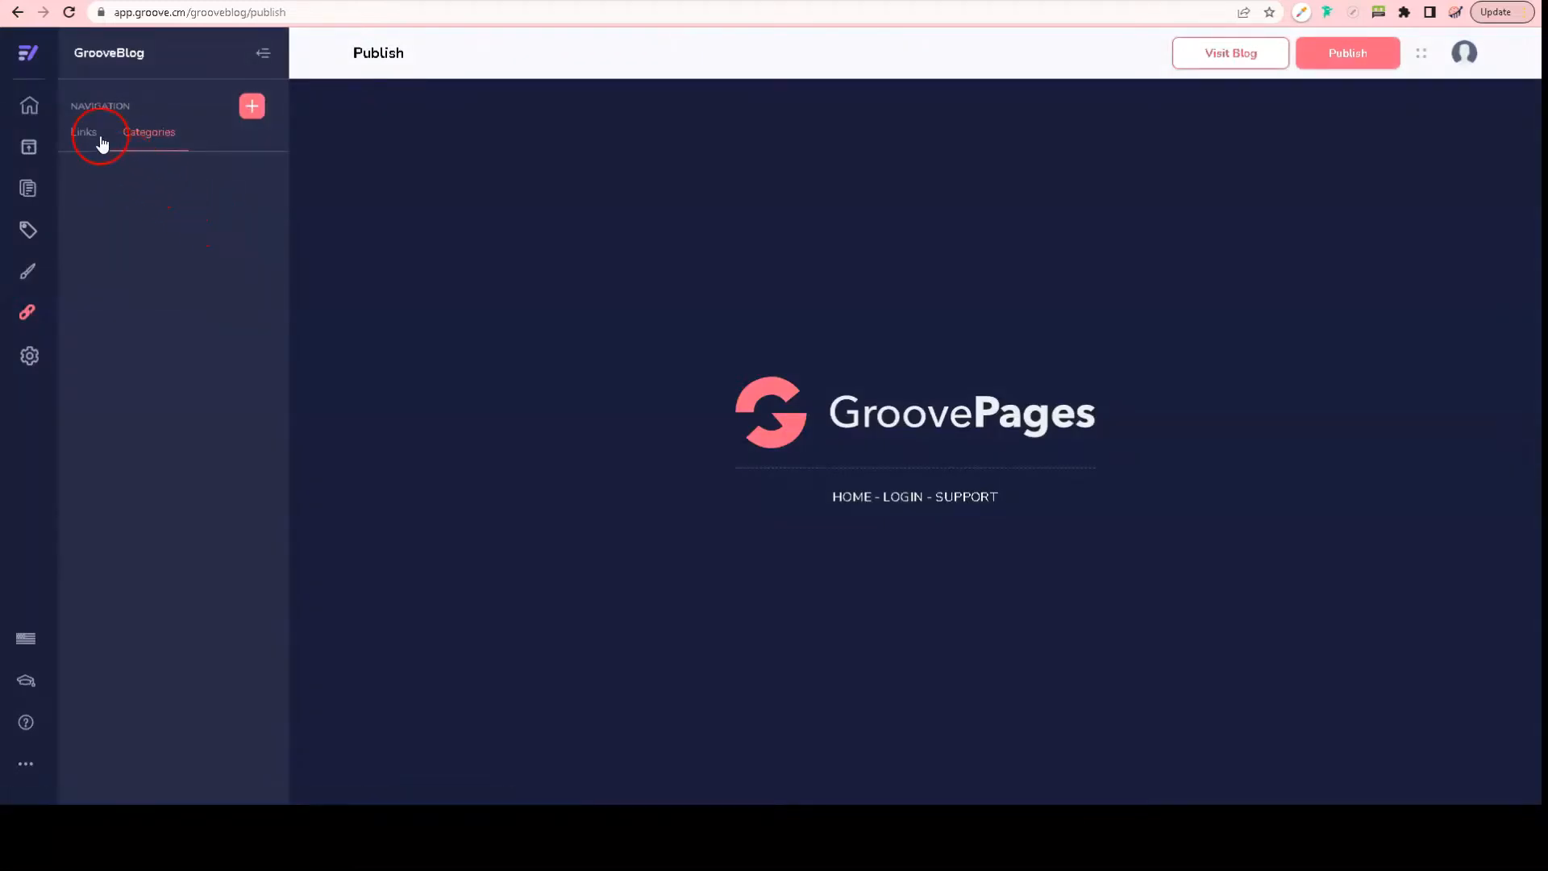
pyautogui.click(1355, 53)
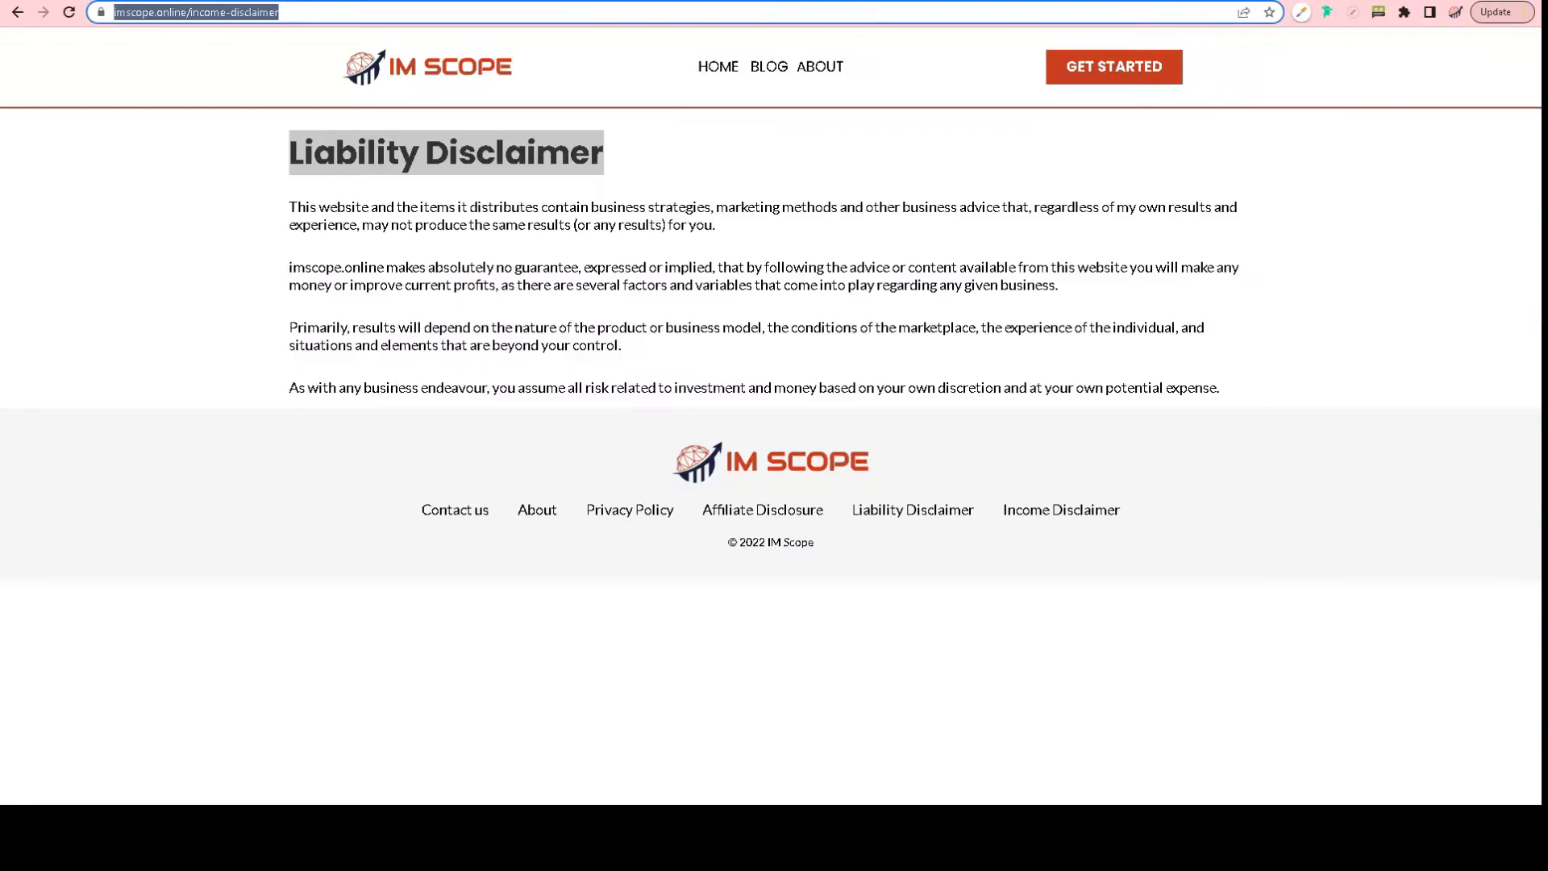
pyautogui.click(319, 12)
pyautogui.press('BackSpace')
pyautogui.press('BackSpace')
pyautogui.press('BackSpace')
pyautogui.press('BackSpace')
pyautogui.press('BackSpace')
pyautogui.press('BackSpace')
pyautogui.press('BackSpace')
pyautogui.press('BackSpace')
pyautogui.press('BackSpace')
pyautogui.press('BackSpace')
pyautogui.press('BackSpace')
pyautogui.press('BackSpace')
pyautogui.press('BackSpace')
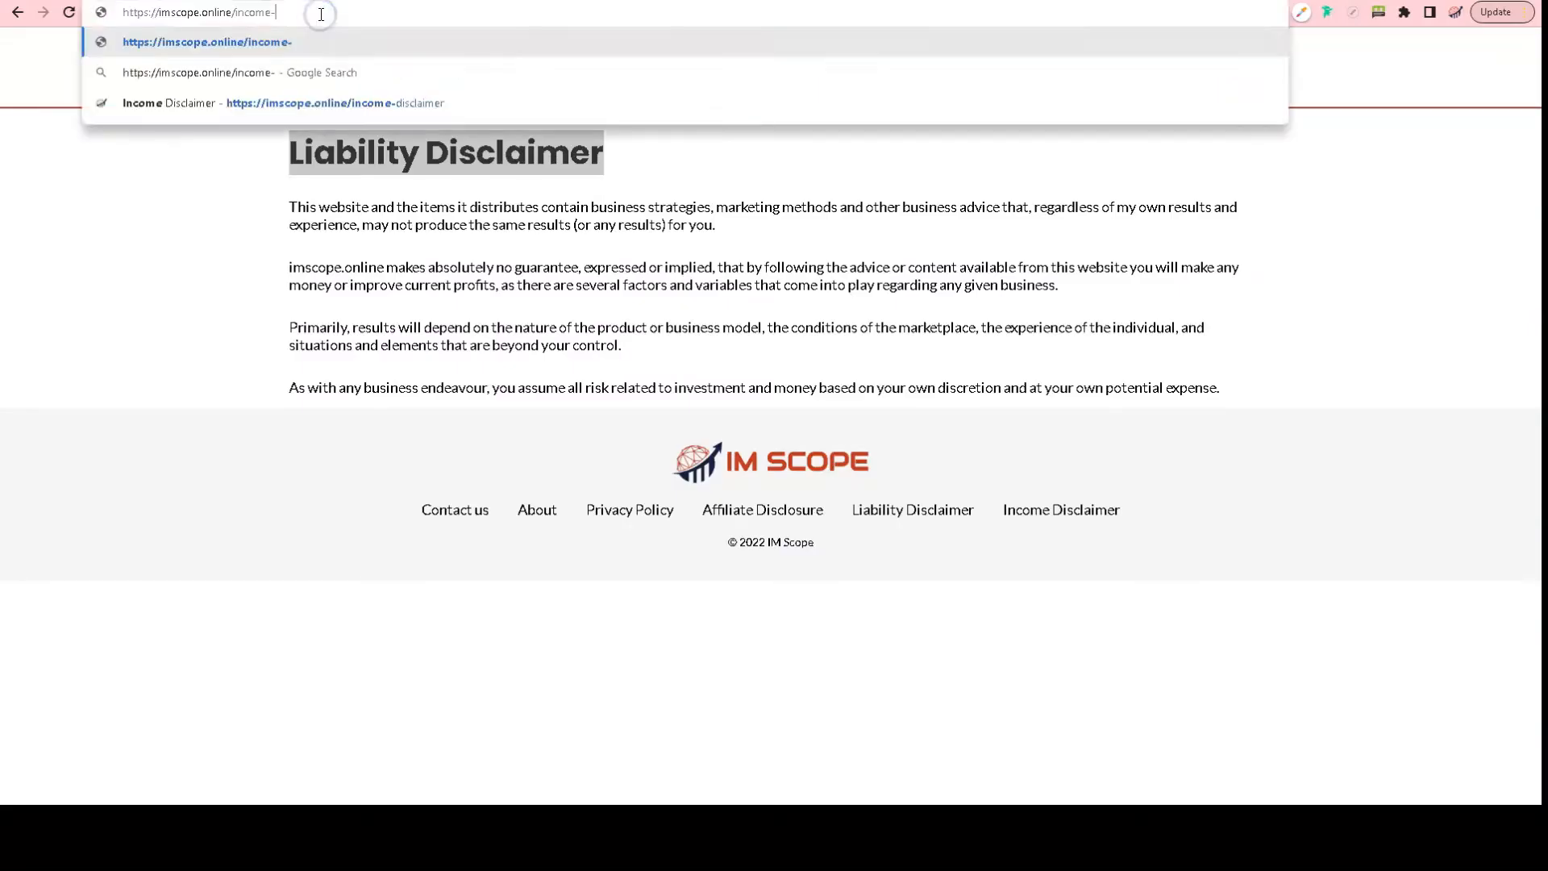
pyautogui.press('BackSpace')
pyautogui.press('BackSpace')
pyautogui.press('BackSpace')
pyautogui.press('BackSpace')
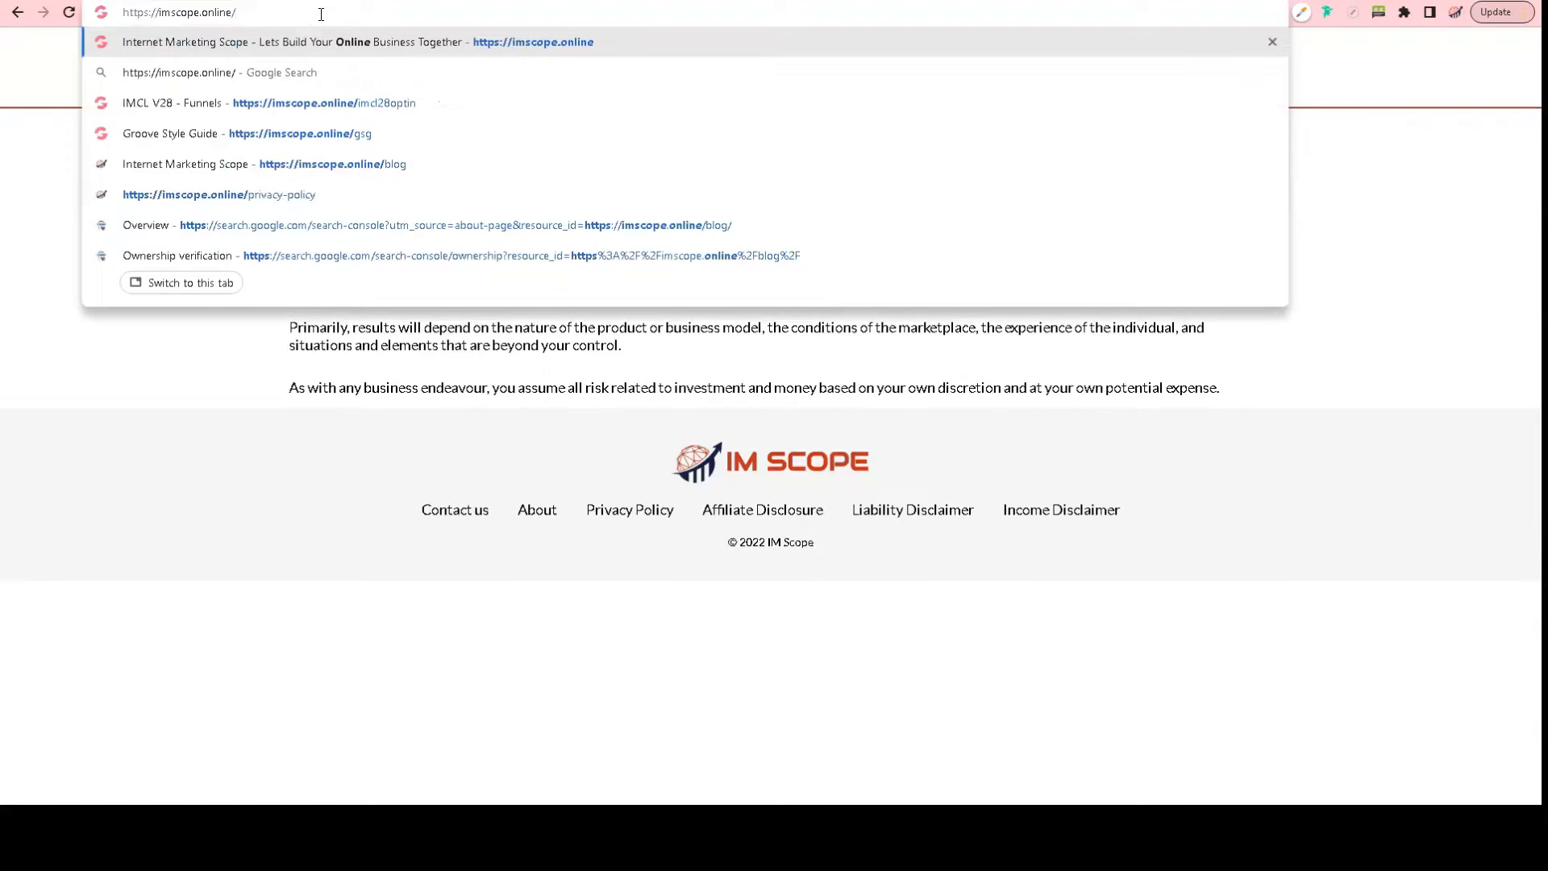
pyautogui.write('blog')
pyautogui.press('Return')
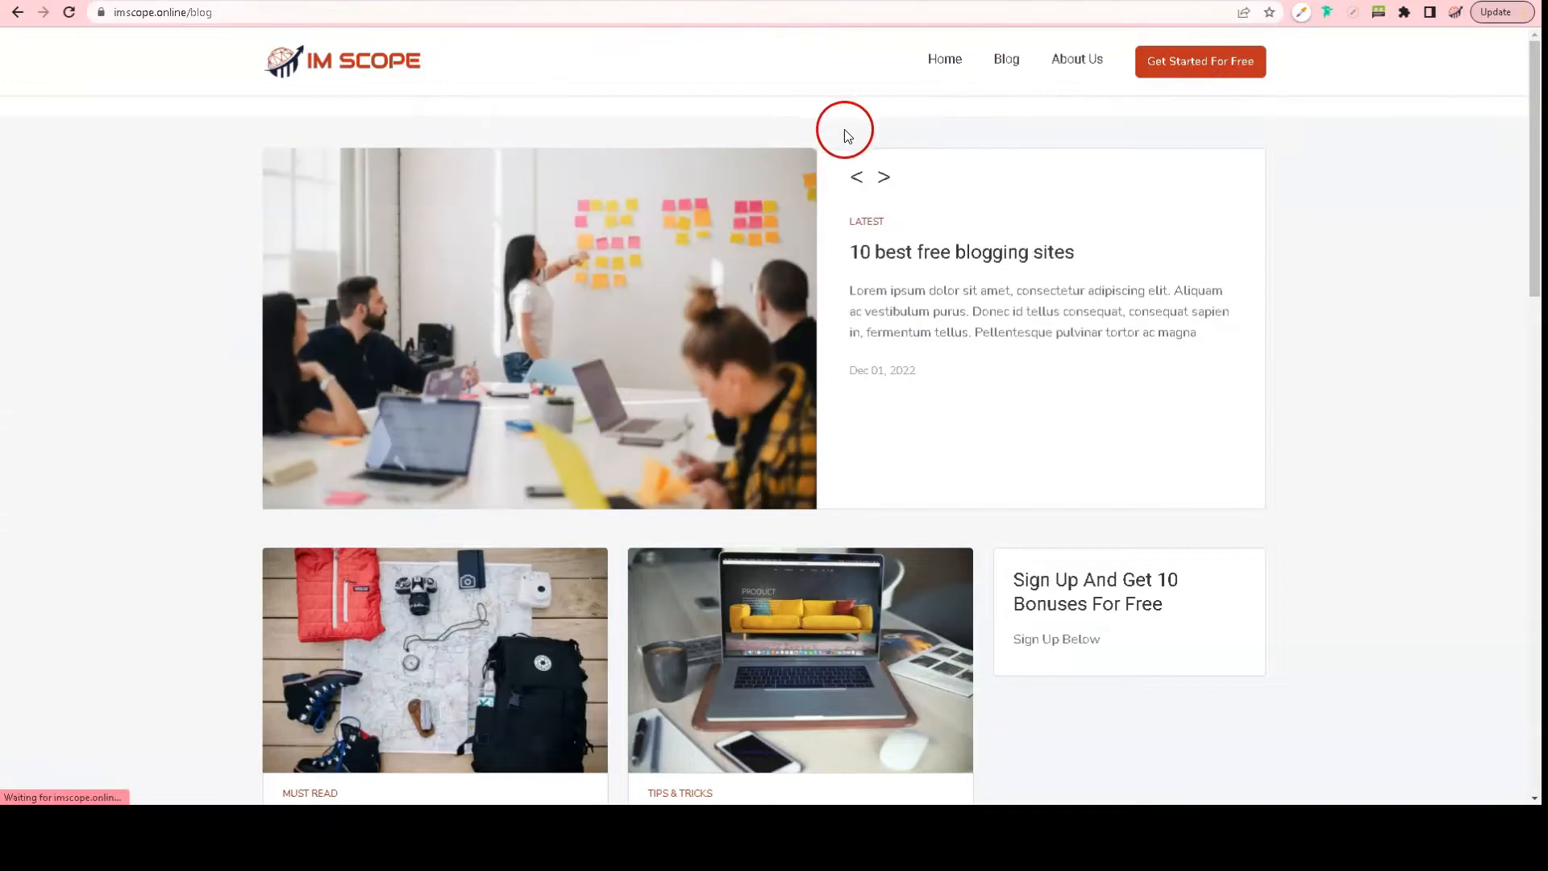
pyautogui.scroll(-15, 757, 104)
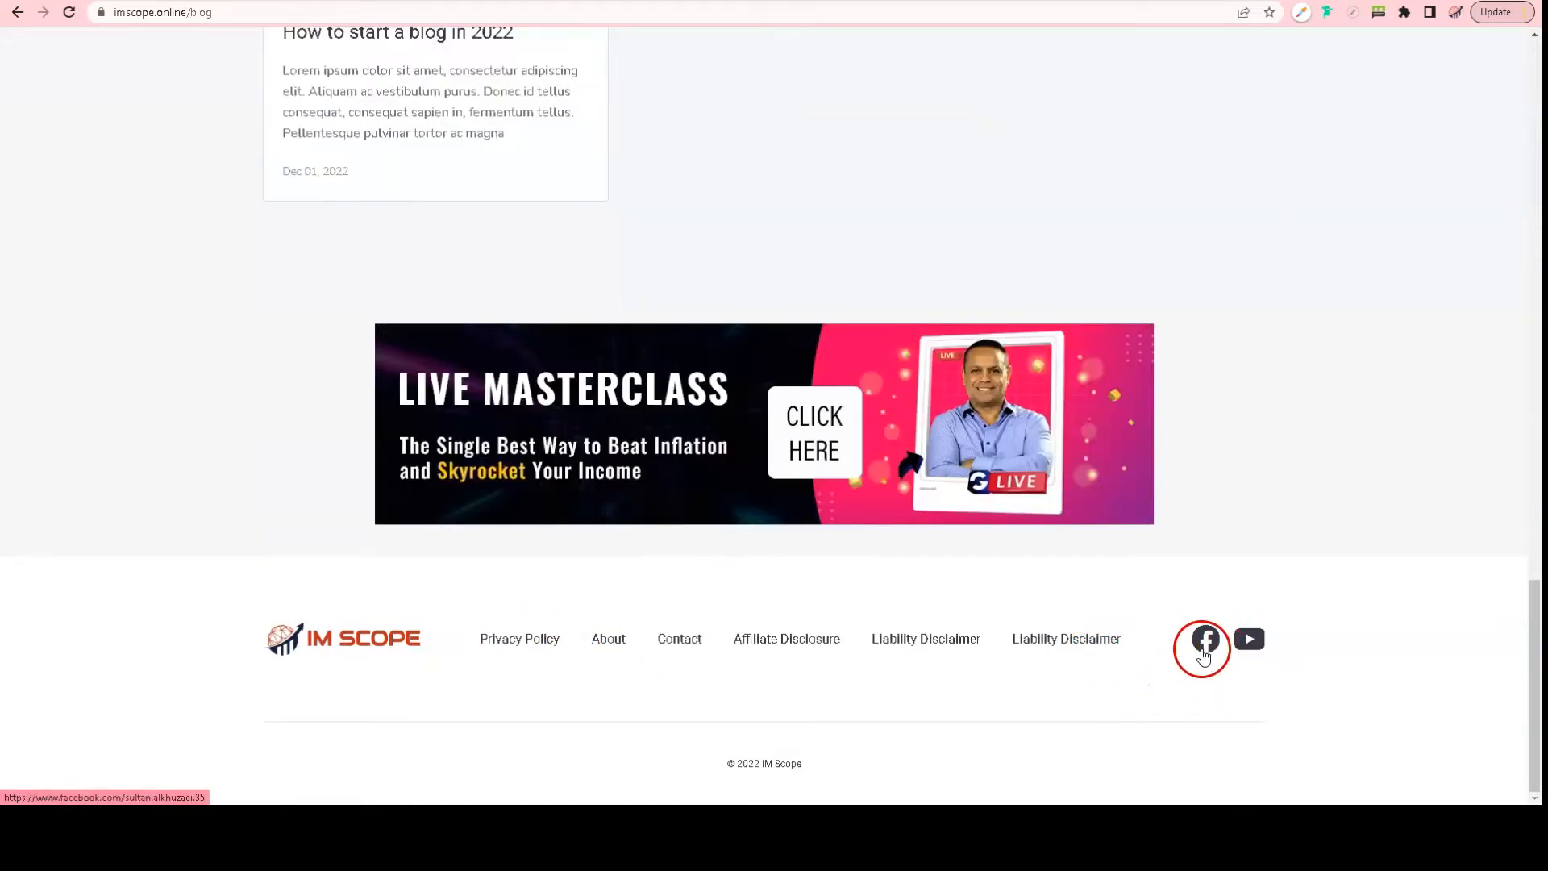
pyautogui.scroll(8, 1300, 659)
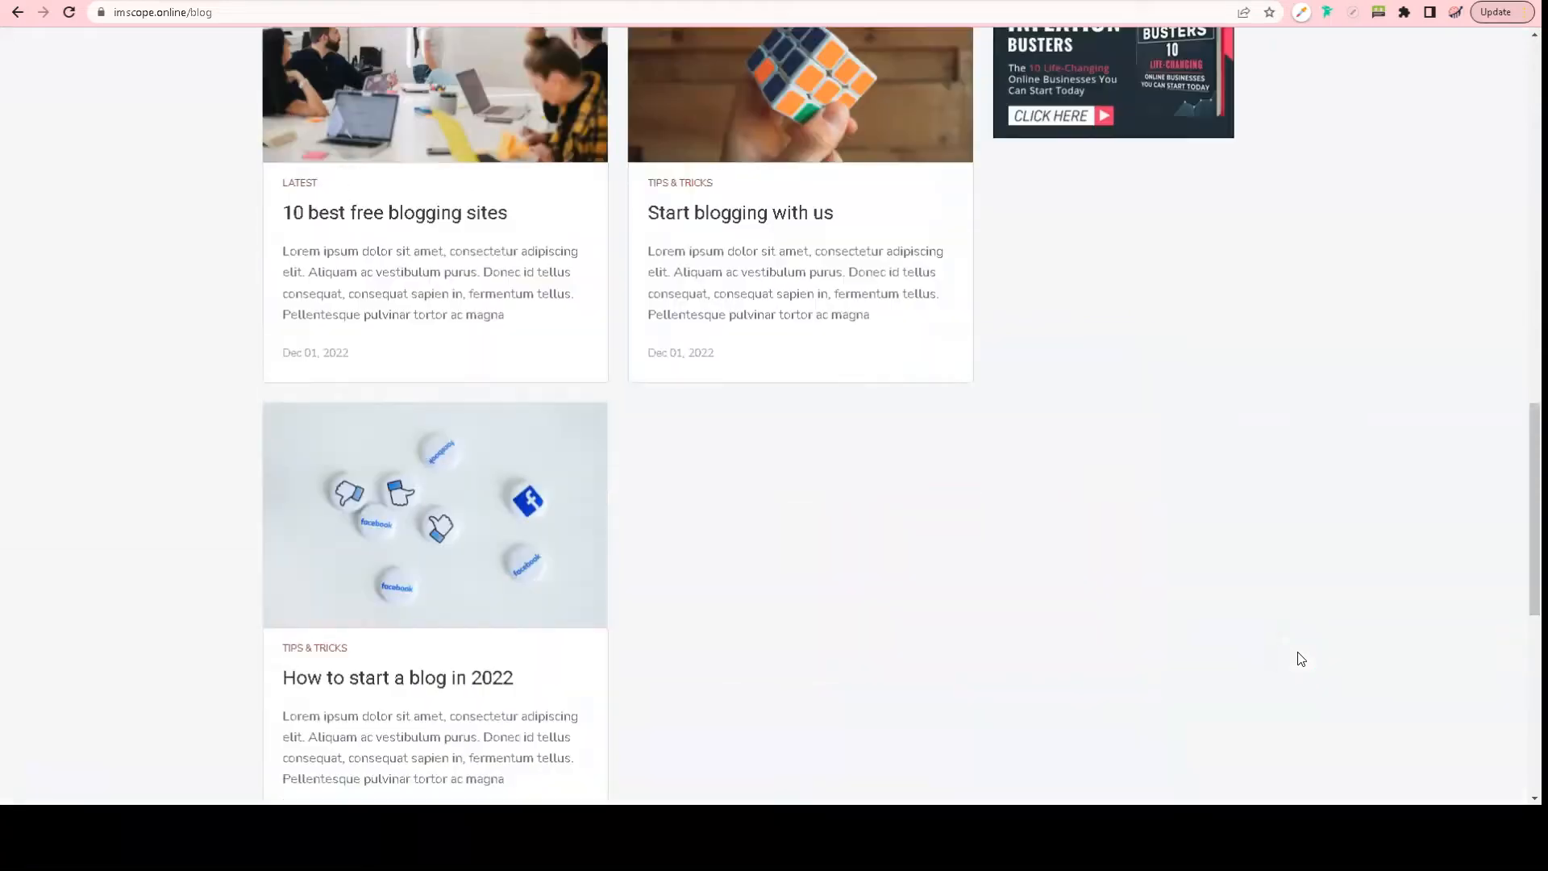
pyautogui.scroll(15, 1299, 659)
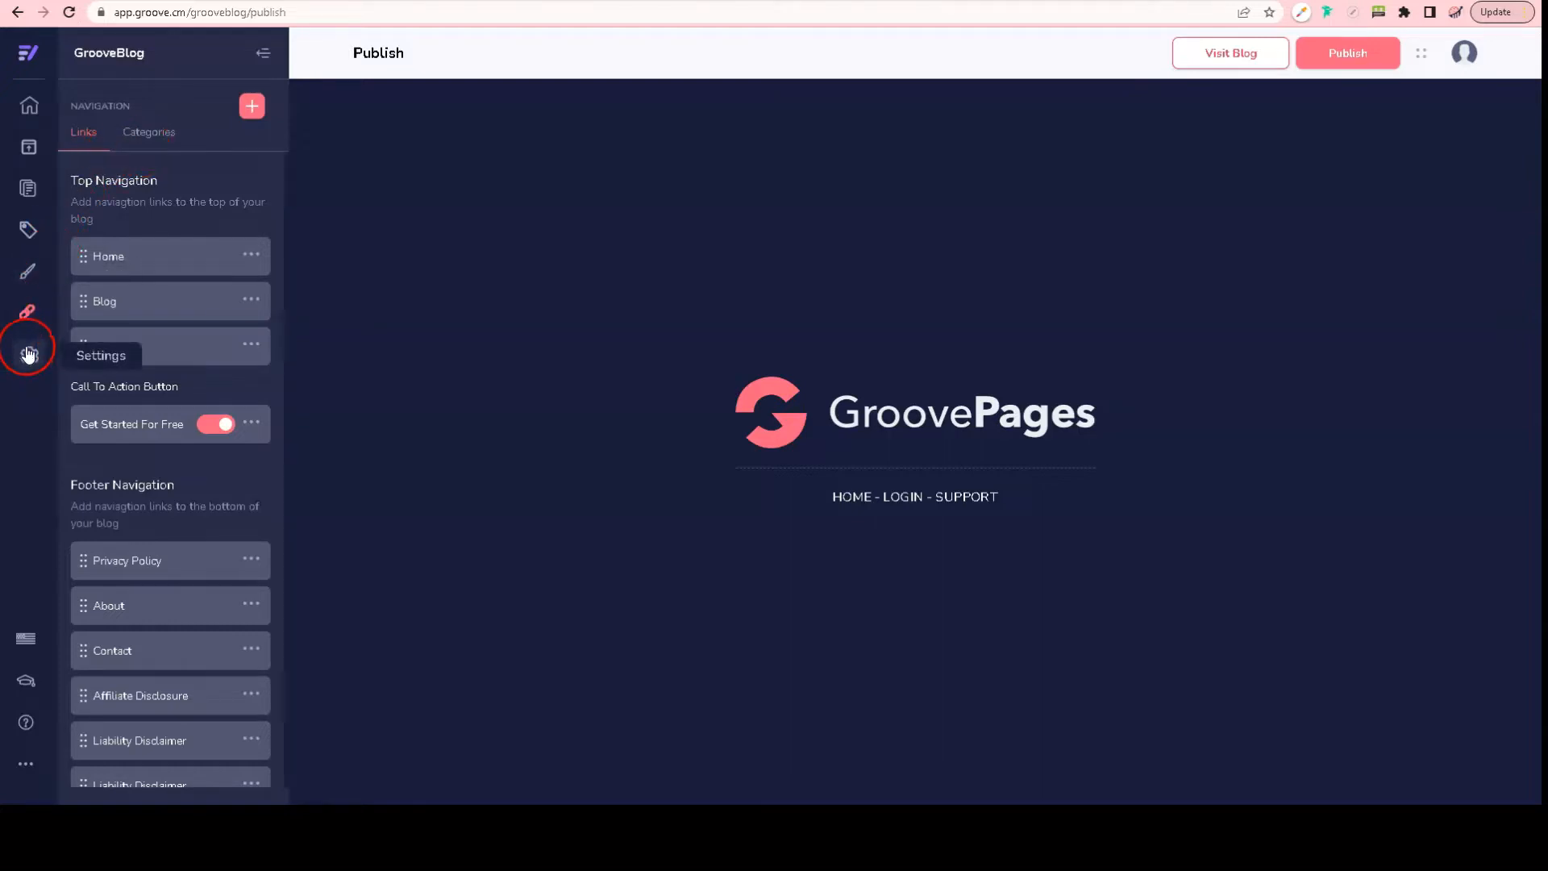
# Step: Delete the MUST READ, TIPS & TRICKS and PRODUCTIVITY categories from the blog's category list
pyautogui.click(25, 232)
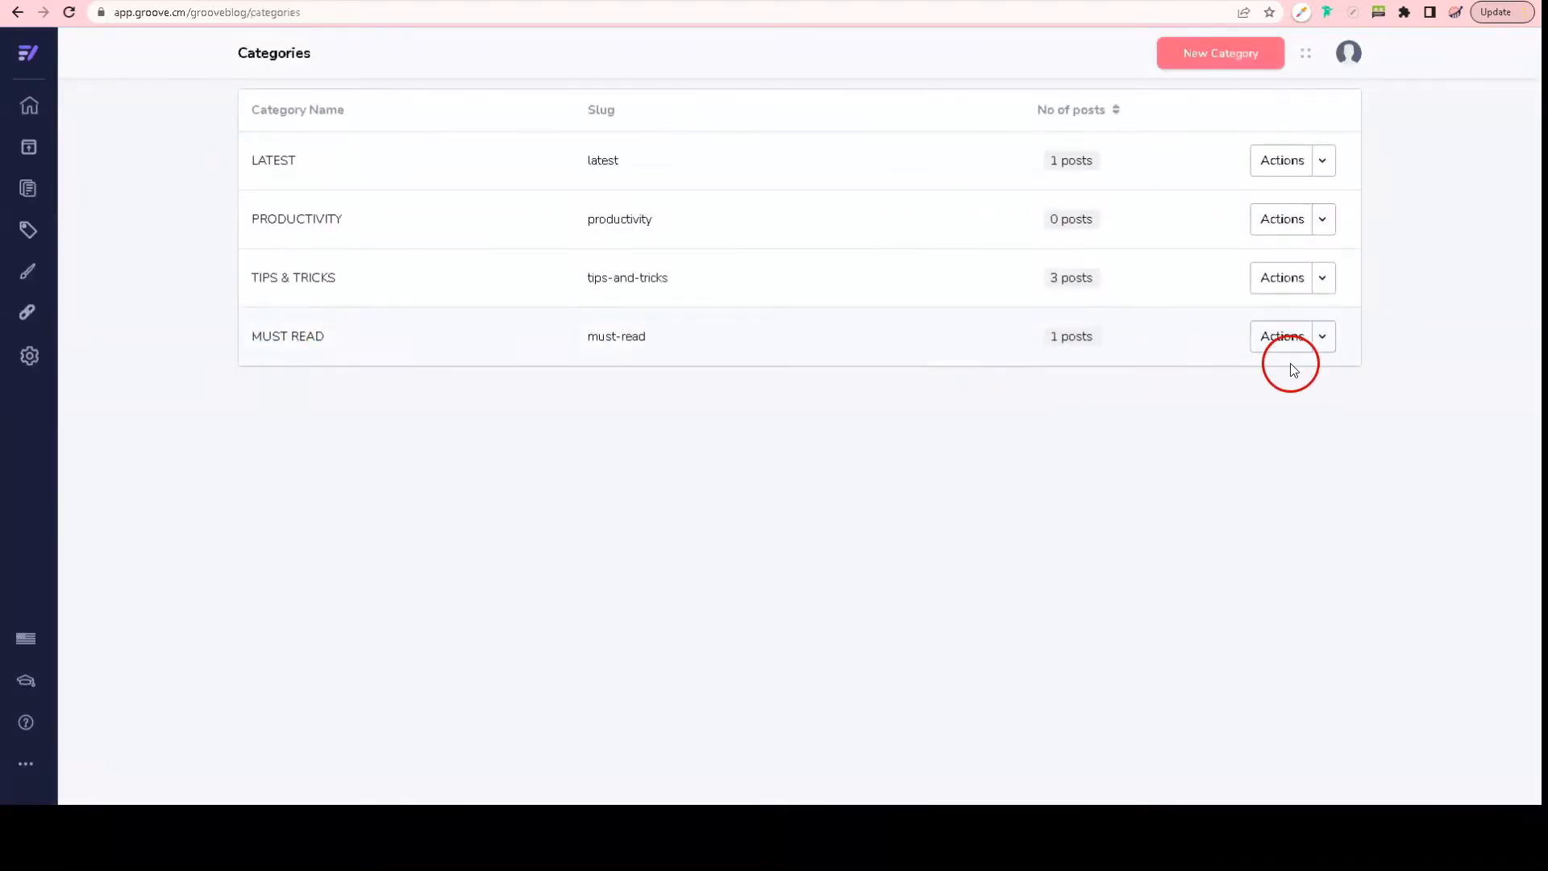
pyautogui.click(1315, 336)
pyautogui.click(1277, 401)
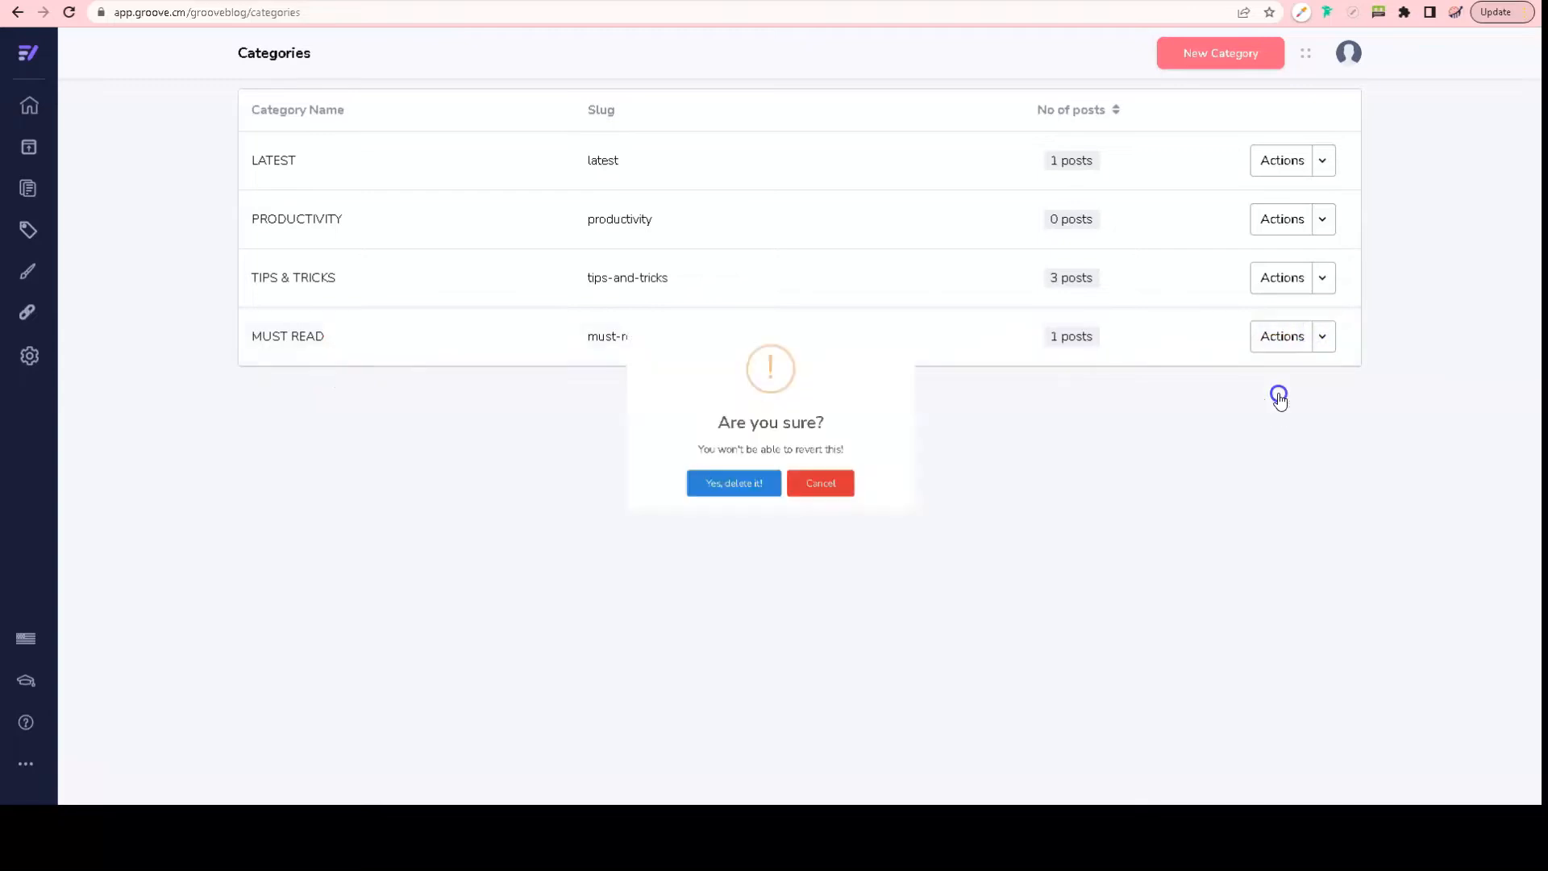
pyautogui.click(786, 507)
pyautogui.click(730, 509)
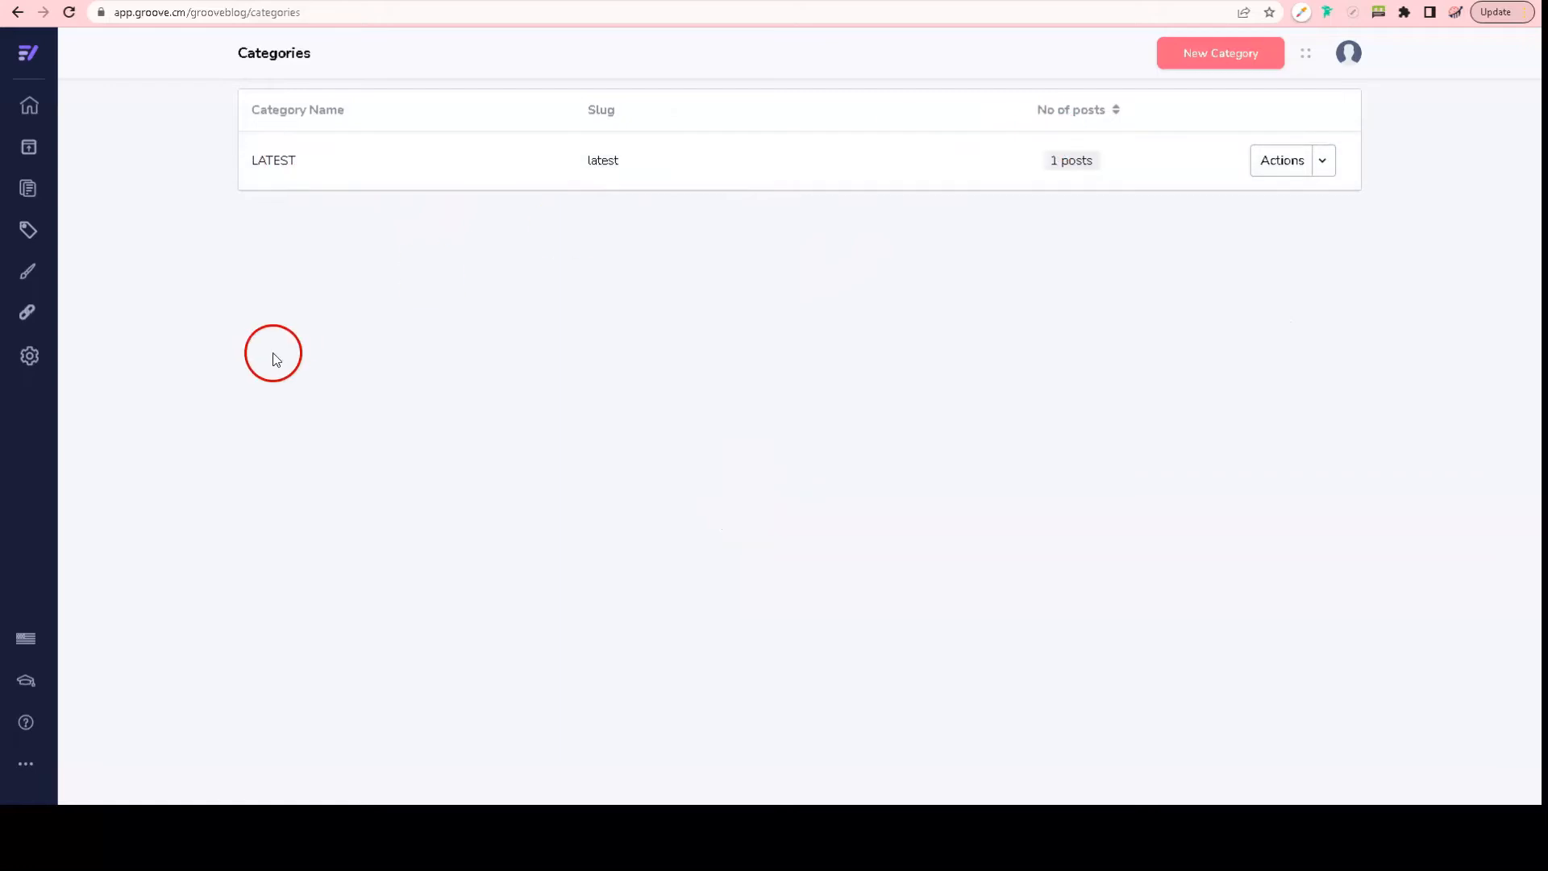
# Step: Open the blog's posts list to review the existing posts
pyautogui.click(37, 200)
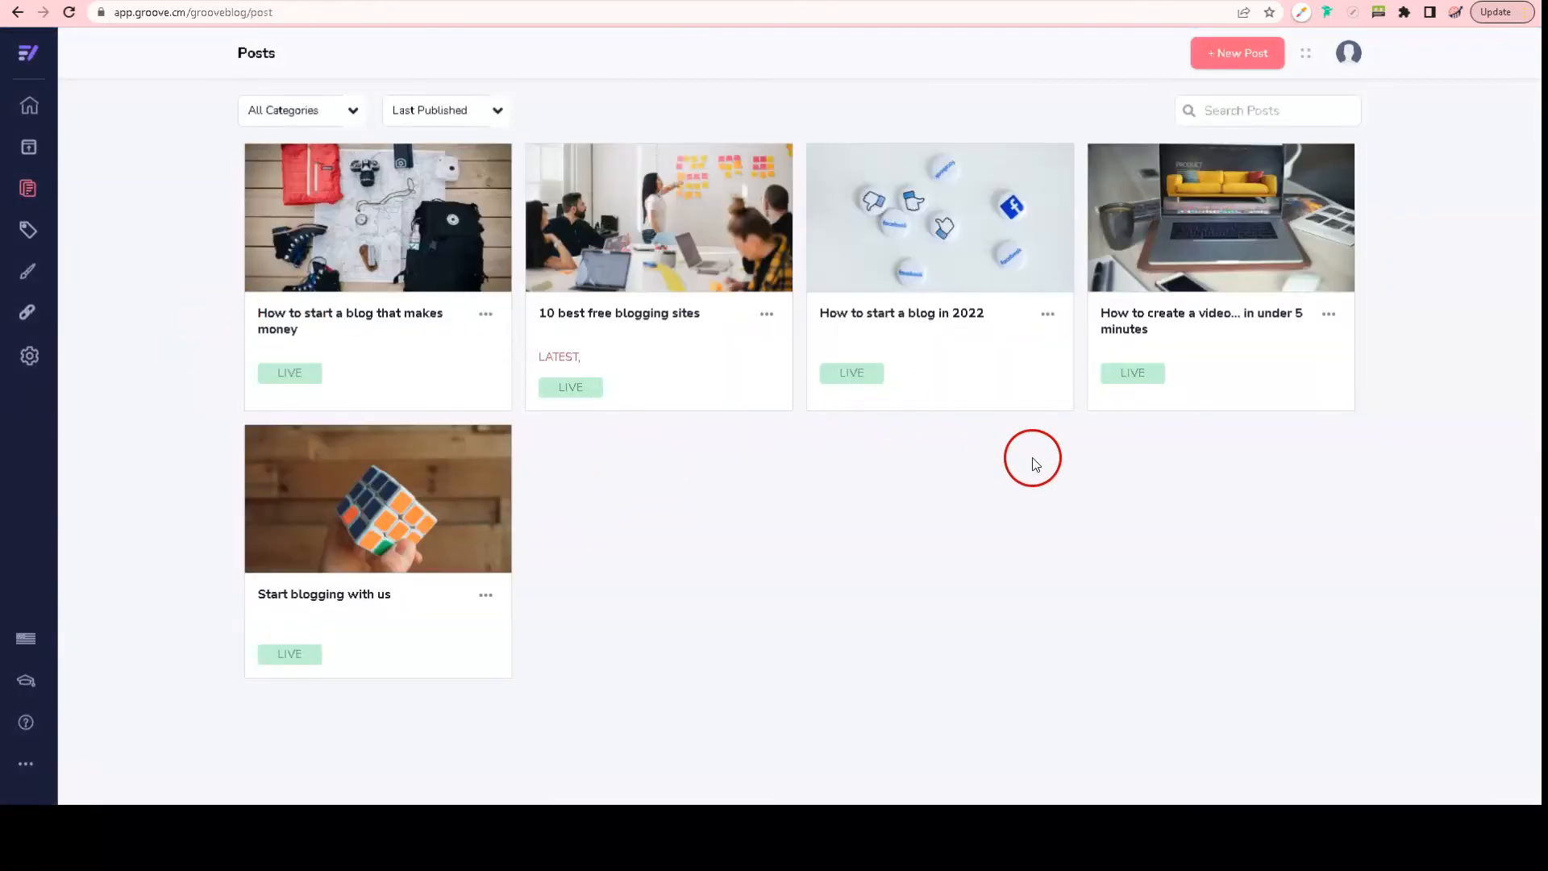
pyautogui.click(776, 460)
pyautogui.click(811, 468)
pyautogui.click(826, 473)
pyautogui.click(720, 529)
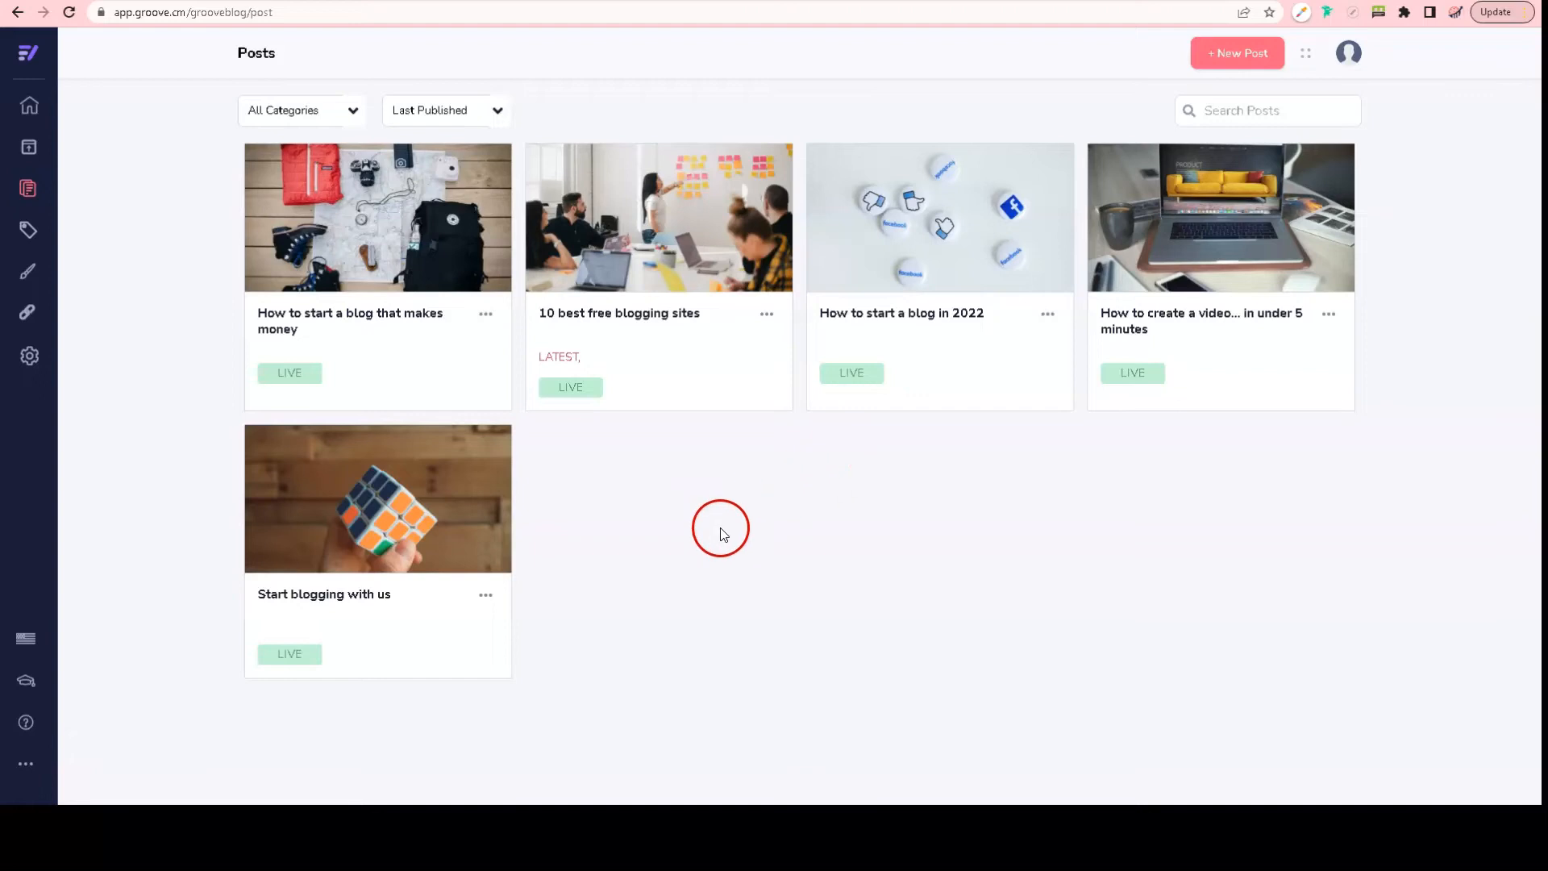